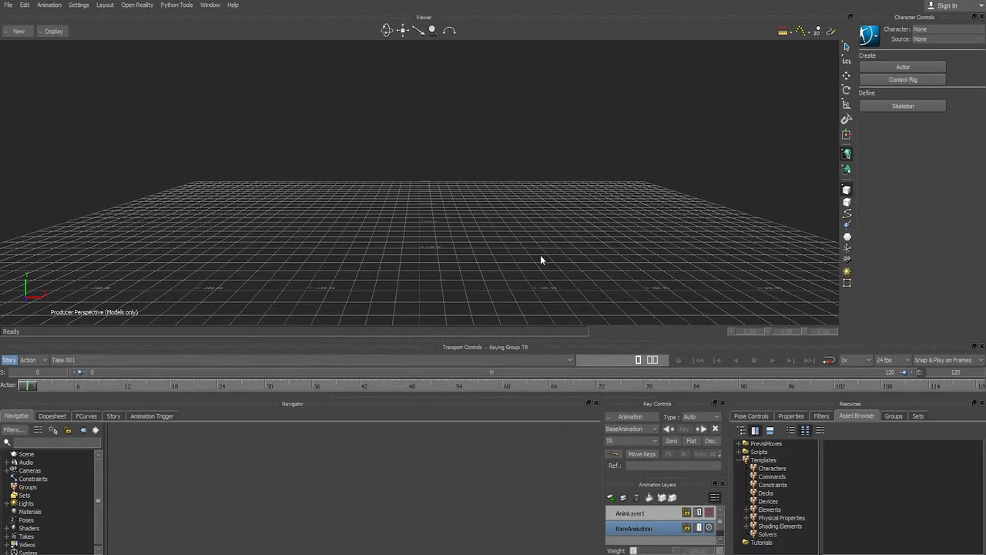
pyautogui.hotkey('ctrl', 'a')
pyautogui.click(13, 361)
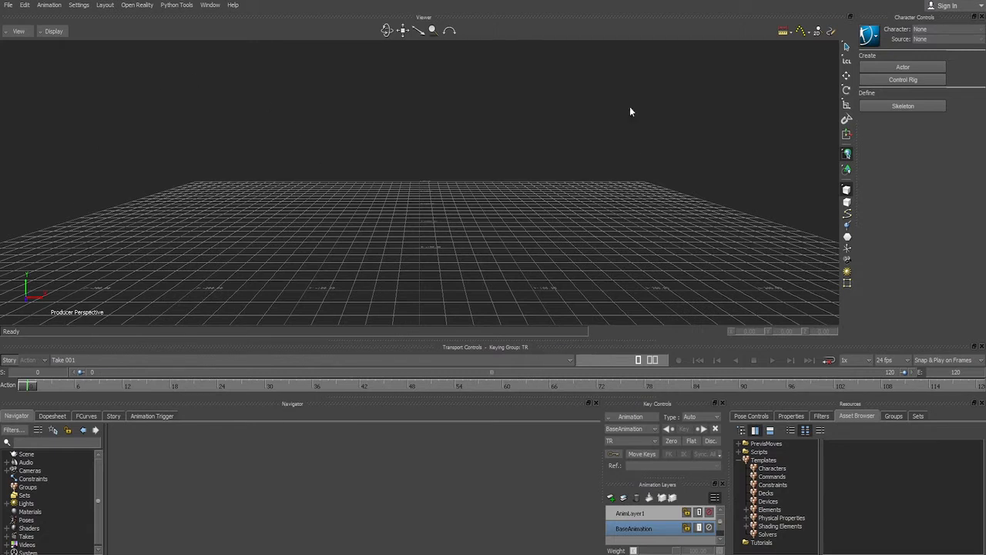
pyautogui.click(105, 5)
pyautogui.click(311, 219)
pyautogui.keyDown('ctrl'); pyautogui.moveTo(421, 144); pyautogui.dragTo(401, 220); pyautogui.keyUp('ctrl')
pyautogui.keyDown('ctrl'); pyautogui.moveTo(416, 177); pyautogui.dragTo(412, 207); pyautogui.keyUp('ctrl')
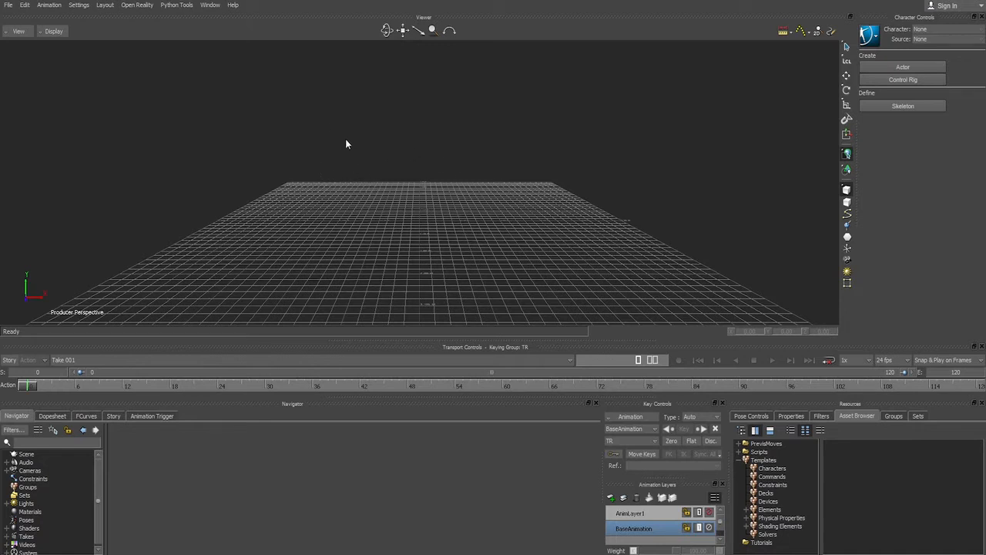
# Step: Start opening a scene file and browse to the kurs 3 folder inside Skillshare on Hard Disk (E:)
pyautogui.click(10, 6)
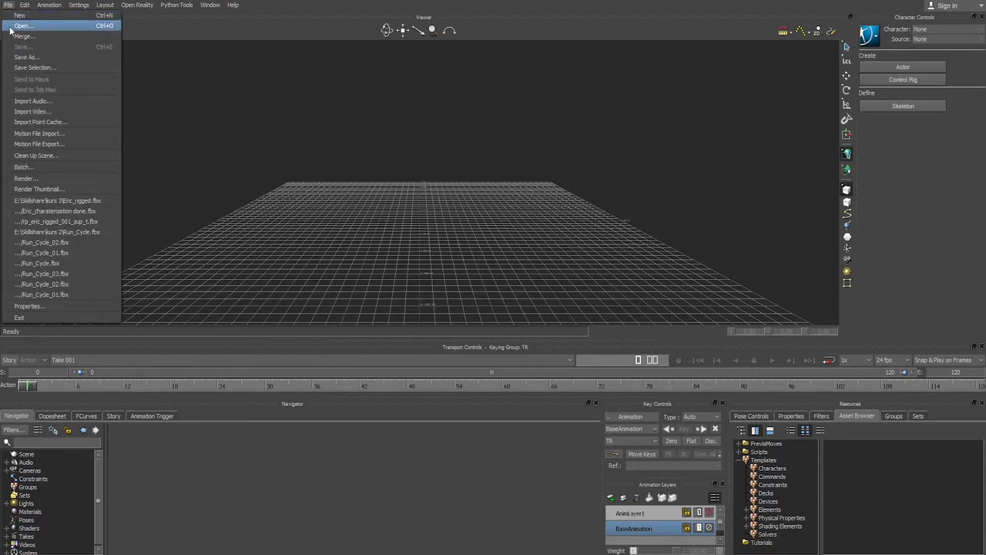
pyautogui.click(10, 30)
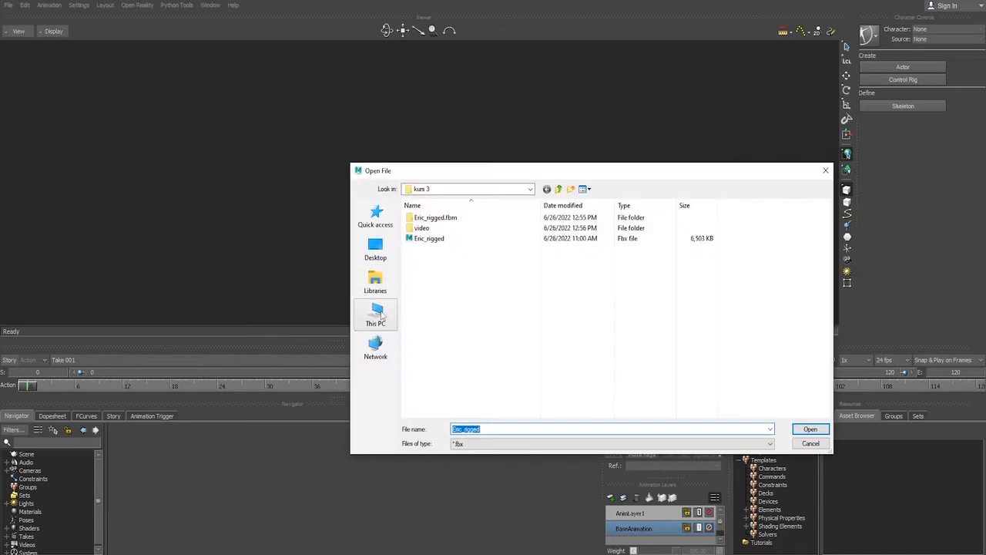
pyautogui.click(378, 314)
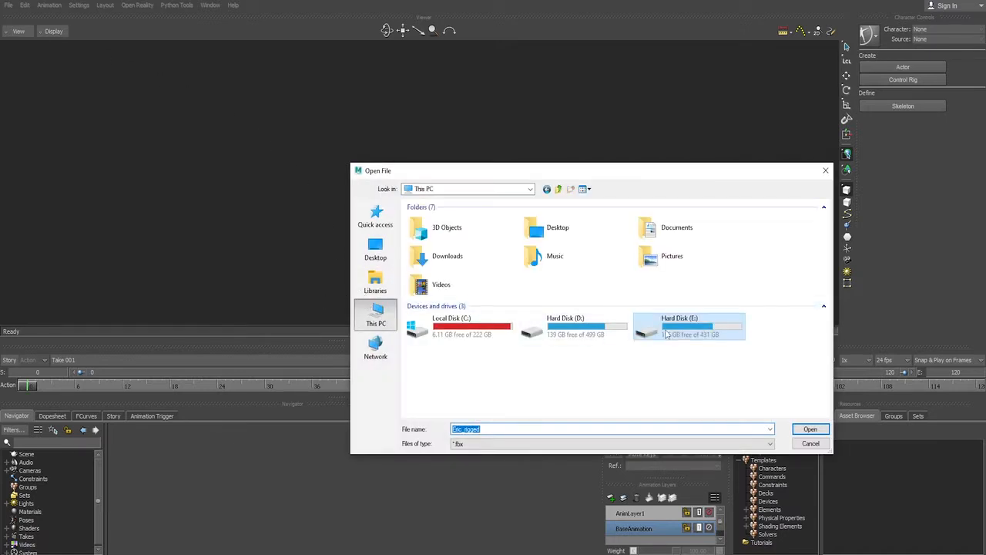
pyautogui.doubleClick(667, 334)
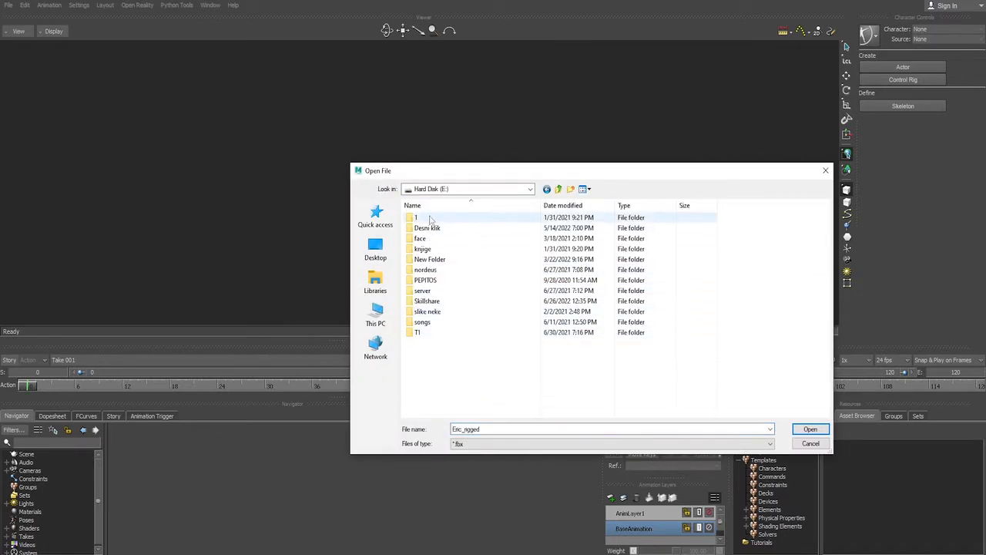
pyautogui.doubleClick(428, 301)
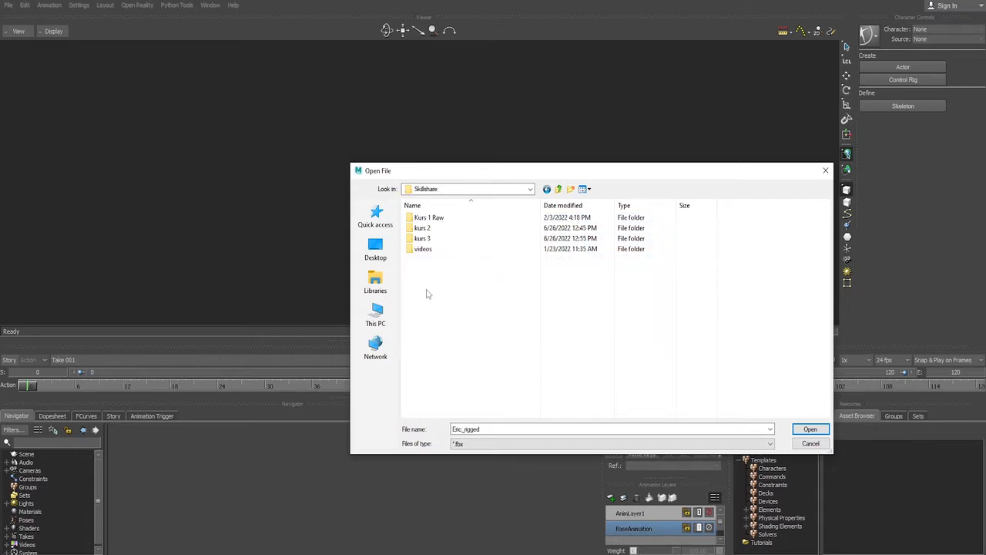
pyautogui.doubleClick(424, 238)
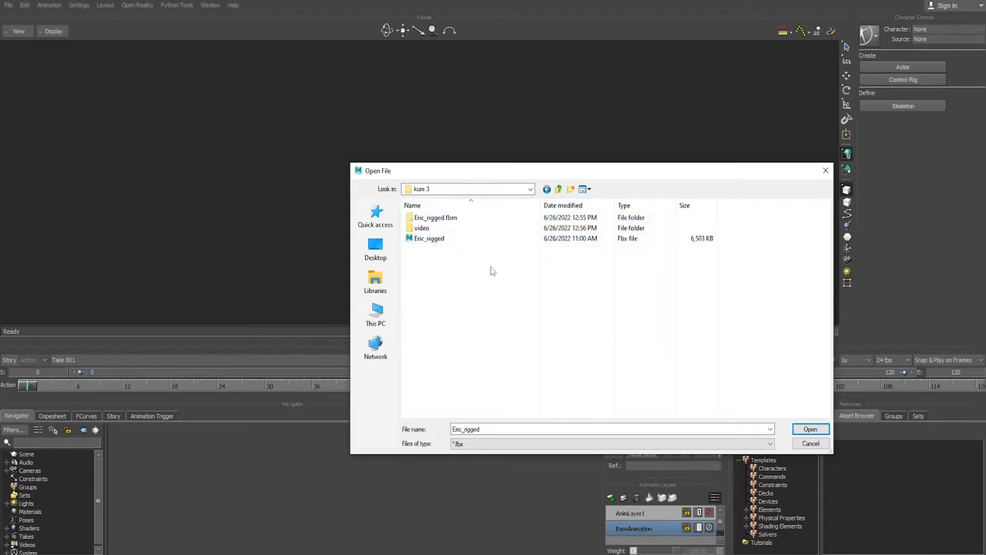
# Step: Open the Eric_rigged FBX file with the default open options, discarding changes to the current scene
pyautogui.click(446, 241)
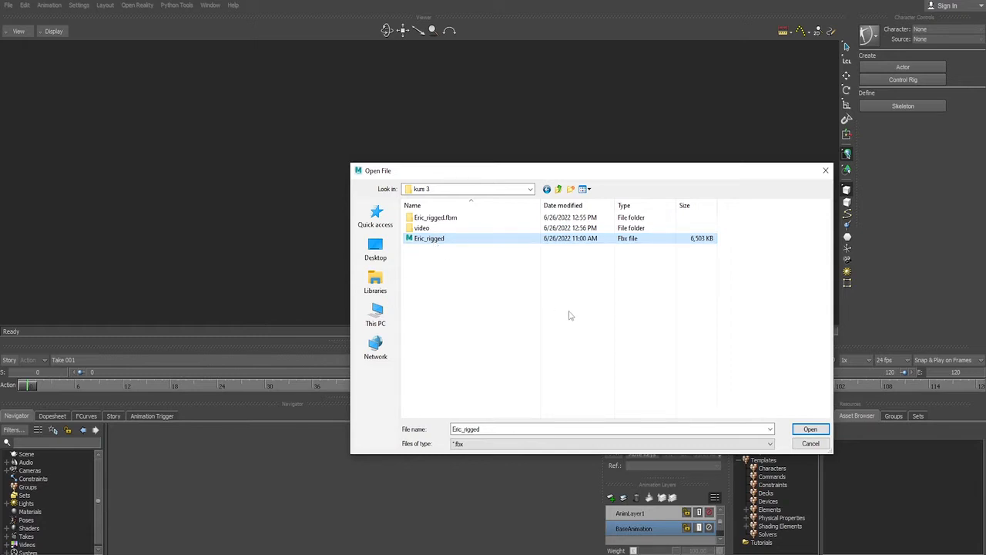
pyautogui.click(811, 429)
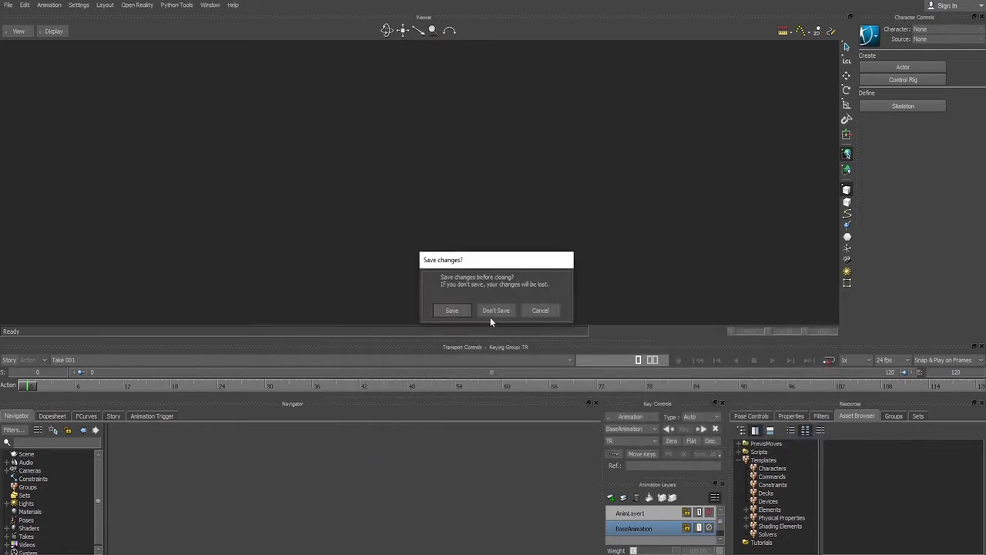
pyautogui.click(495, 310)
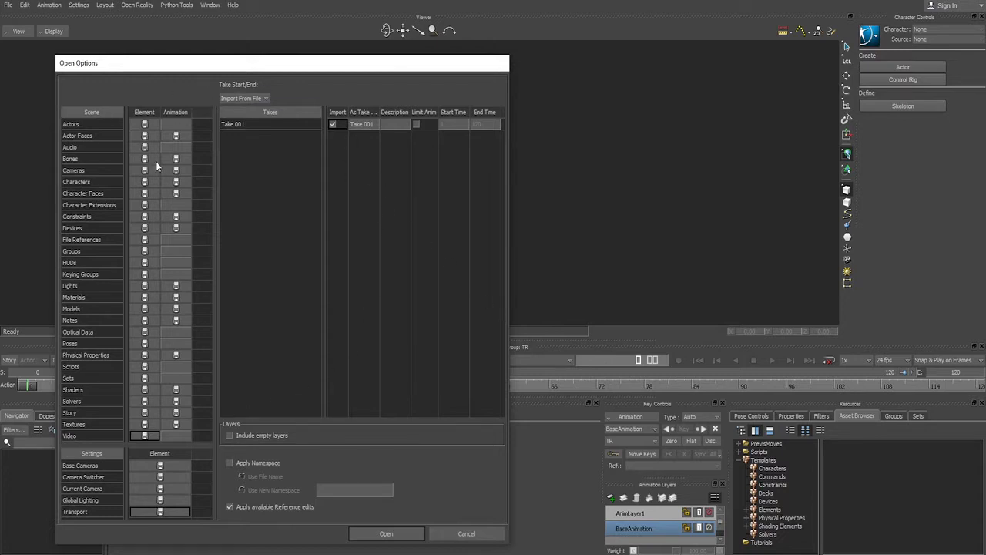
pyautogui.click(388, 532)
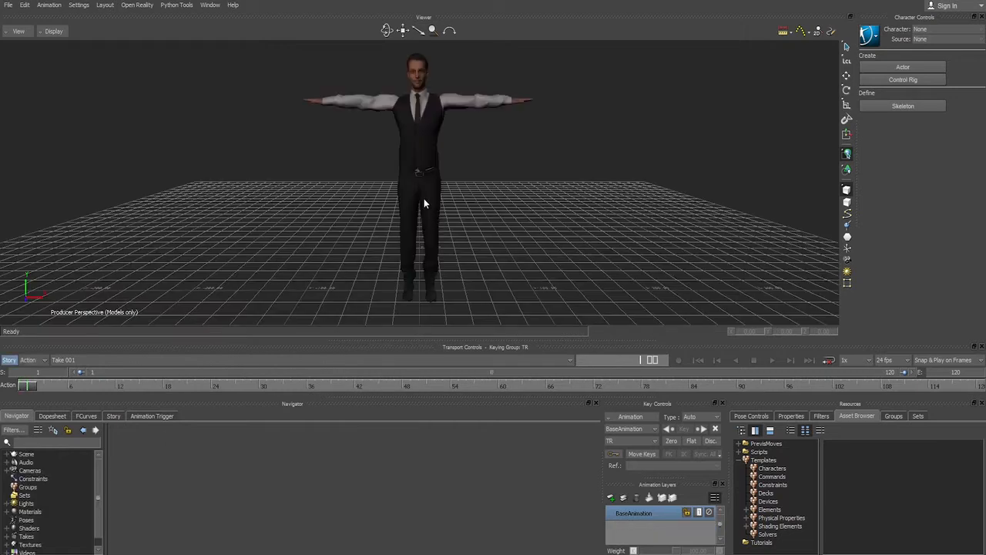
# Step: Rename the take Take 001 to Eric
pyautogui.scroll(-2, 529, 147)
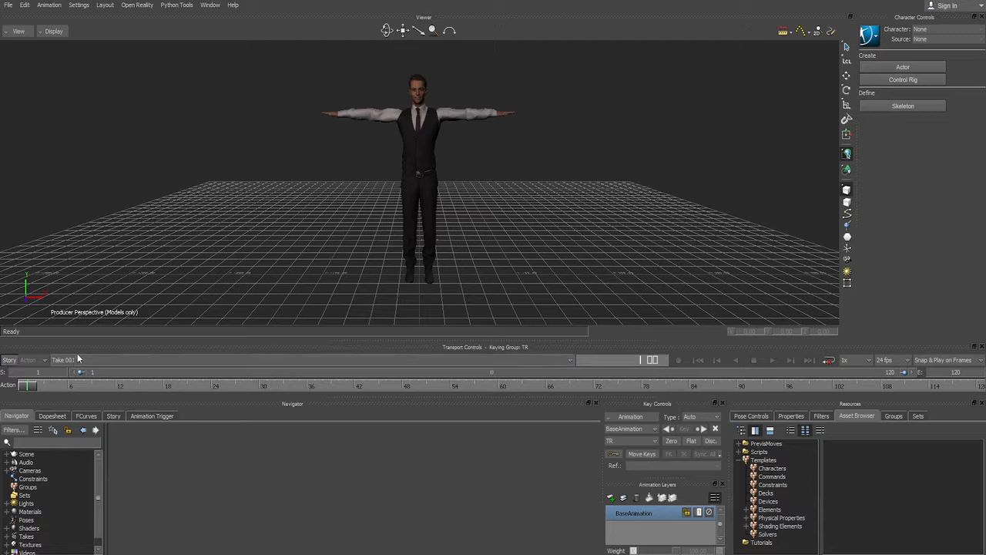
pyautogui.scroll(-1, 40, 507)
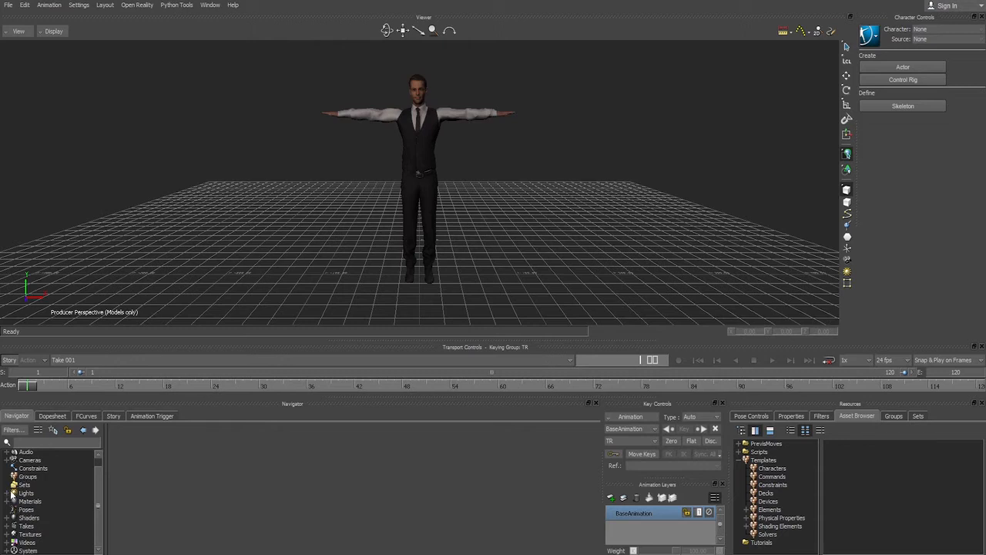
pyautogui.click(7, 525)
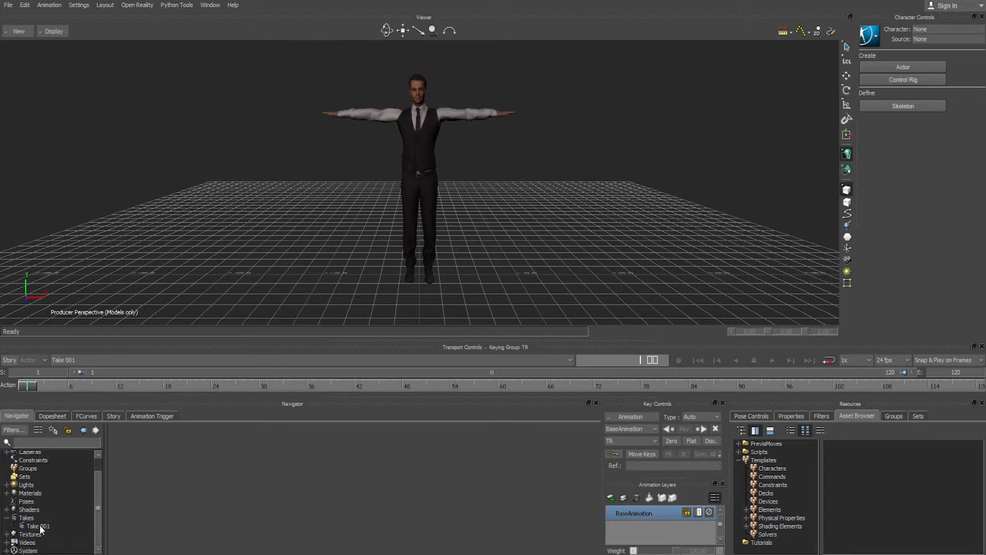
pyautogui.rightClick(34, 527)
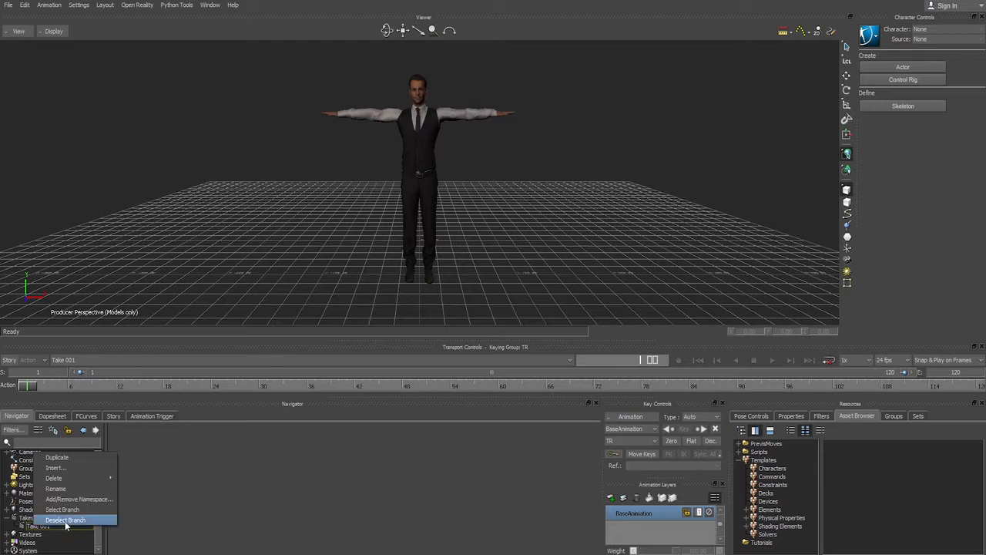
pyautogui.click(70, 488)
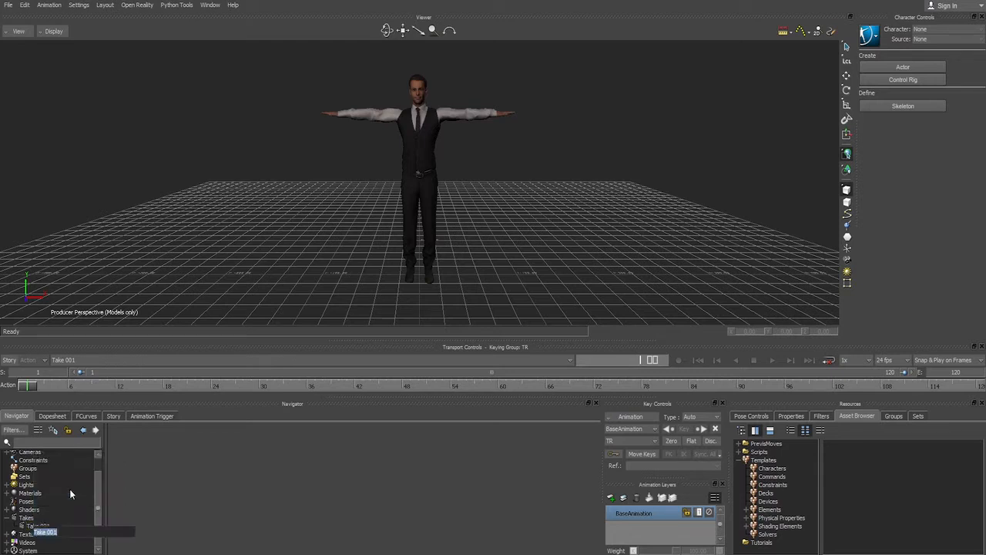
pyautogui.write('Eric')
pyautogui.click(207, 279)
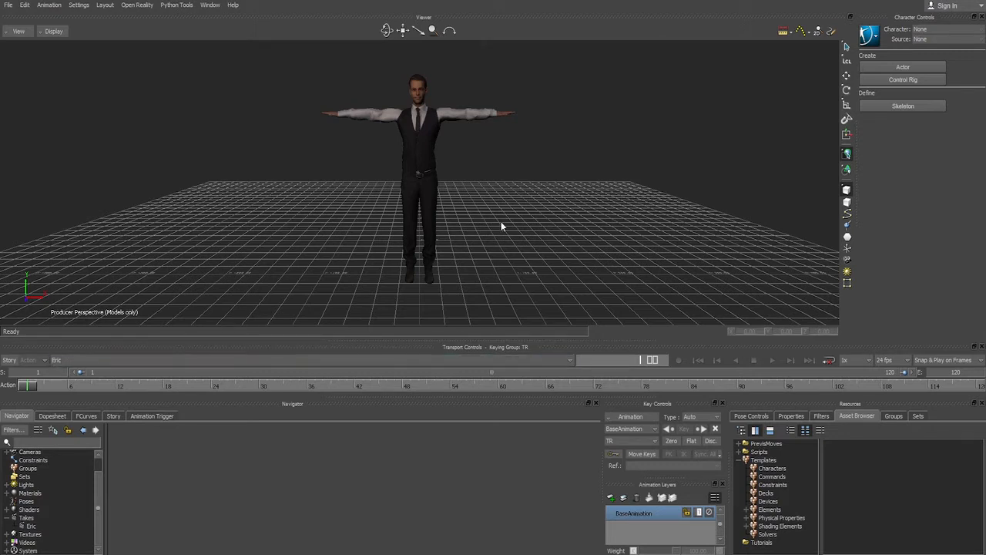
# Step: View the character from its side and bring up the Story editor
pyautogui.scroll(-2, 507, 198)
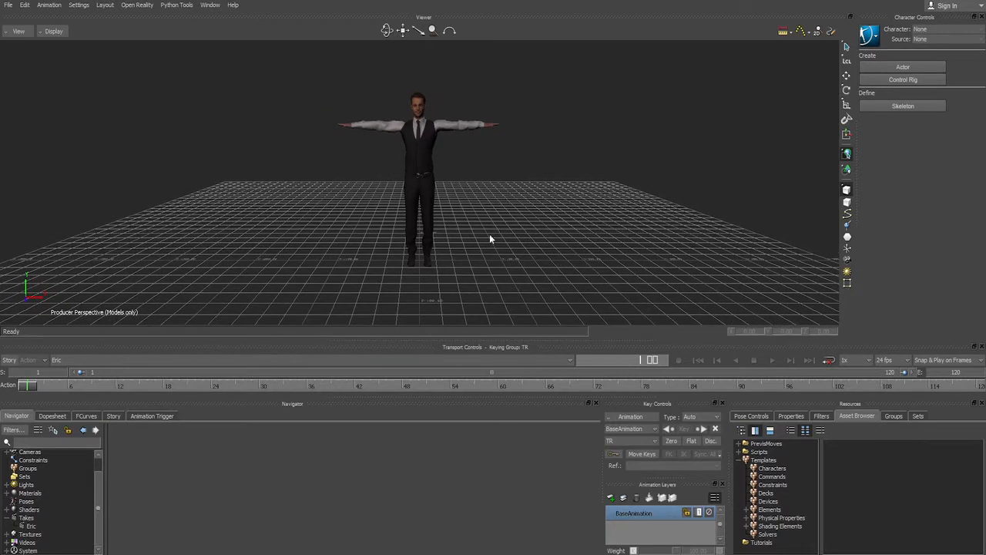
pyautogui.moveTo(489, 239); pyautogui.dragTo(424, 269)
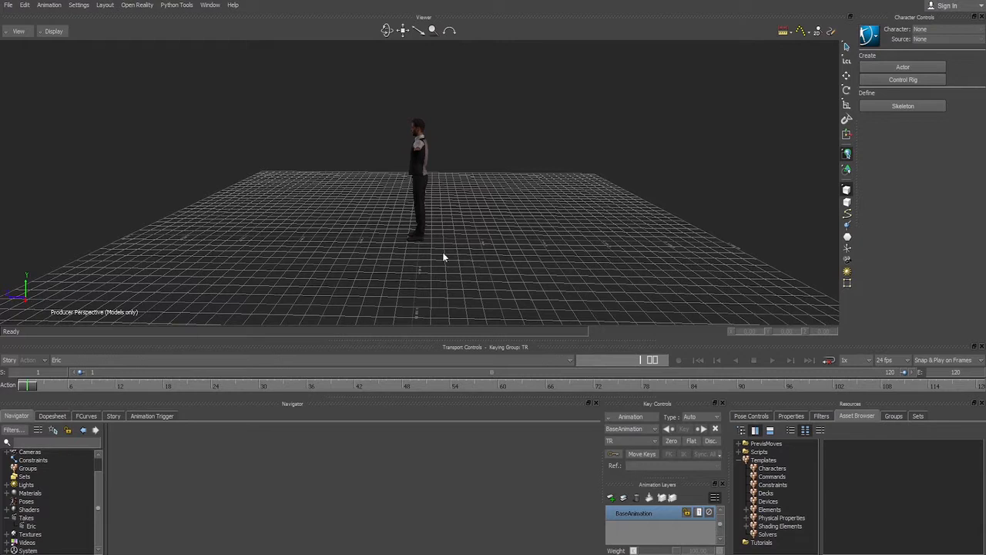
pyautogui.click(112, 416)
pyautogui.rightClick(80, 507)
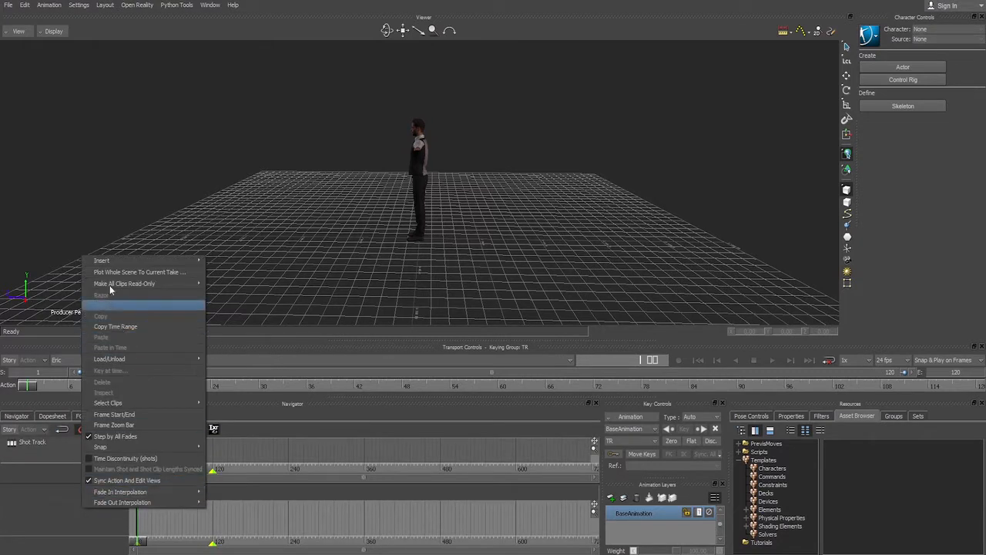
pyautogui.click(359, 228)
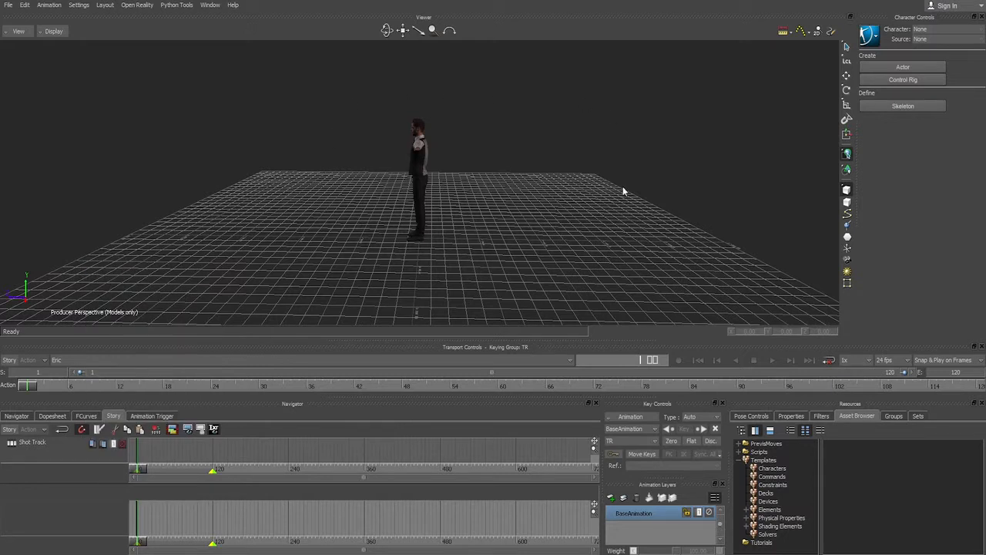
# Step: Activate the Translate tool, display the scene as a schematic and select every node of the character's hierarchy
pyautogui.click(417, 197)
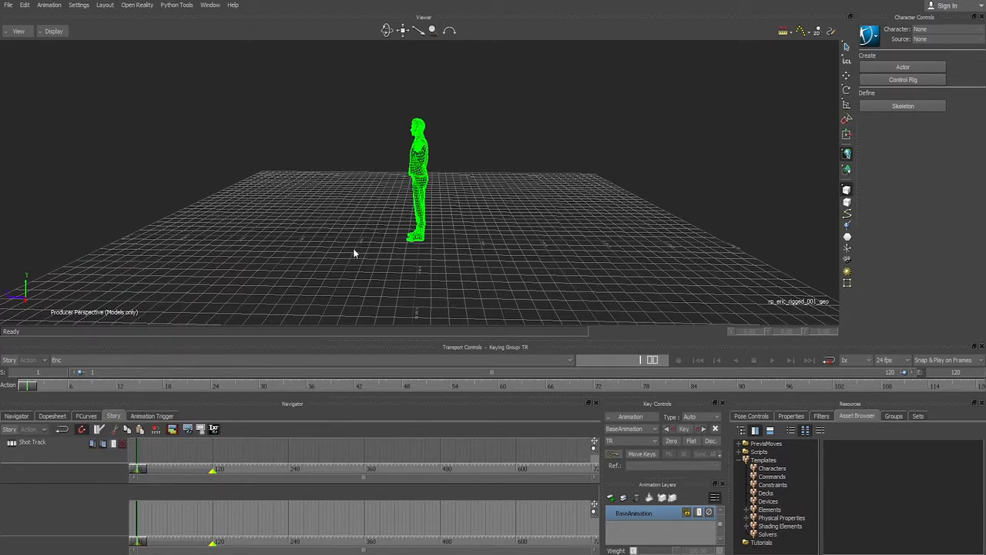
pyautogui.press('t')
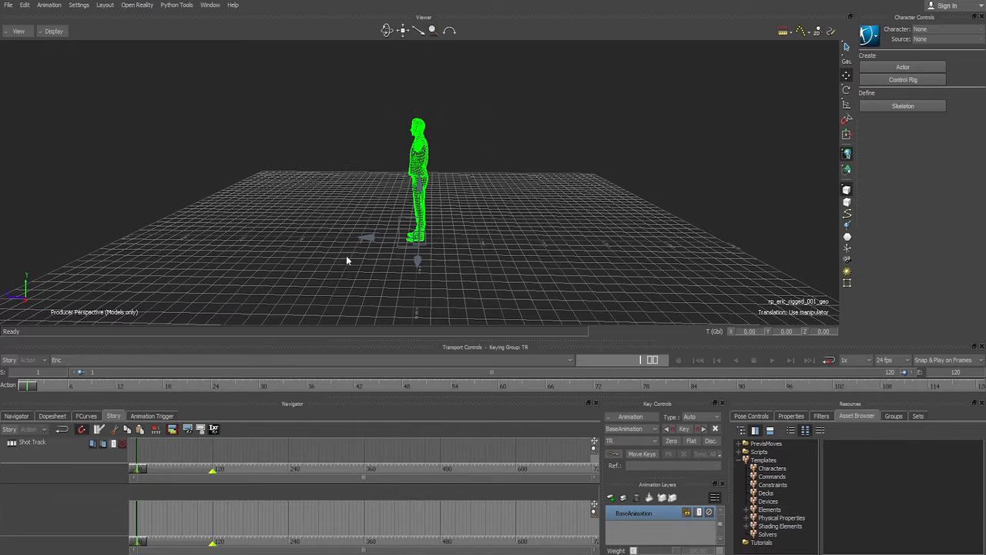
pyautogui.hotkey('ctrl', 'w')
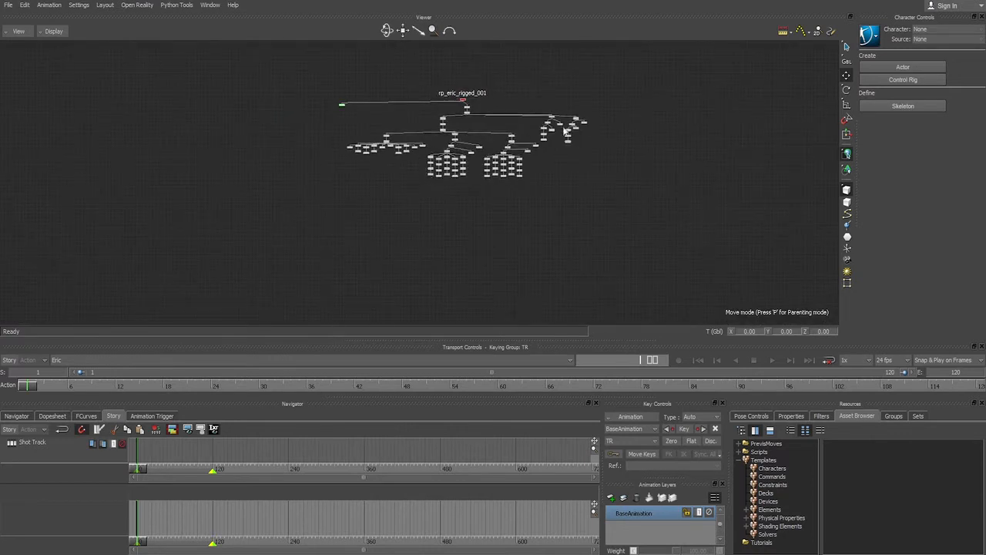
pyautogui.moveTo(622, 70); pyautogui.dragTo(649, 103)
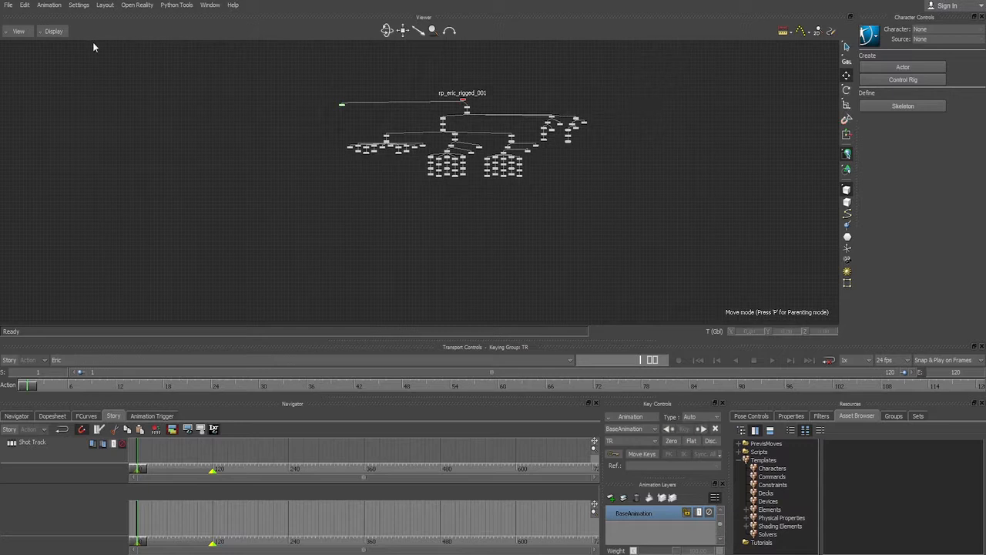
pyautogui.moveTo(288, 60); pyautogui.dragTo(653, 249)
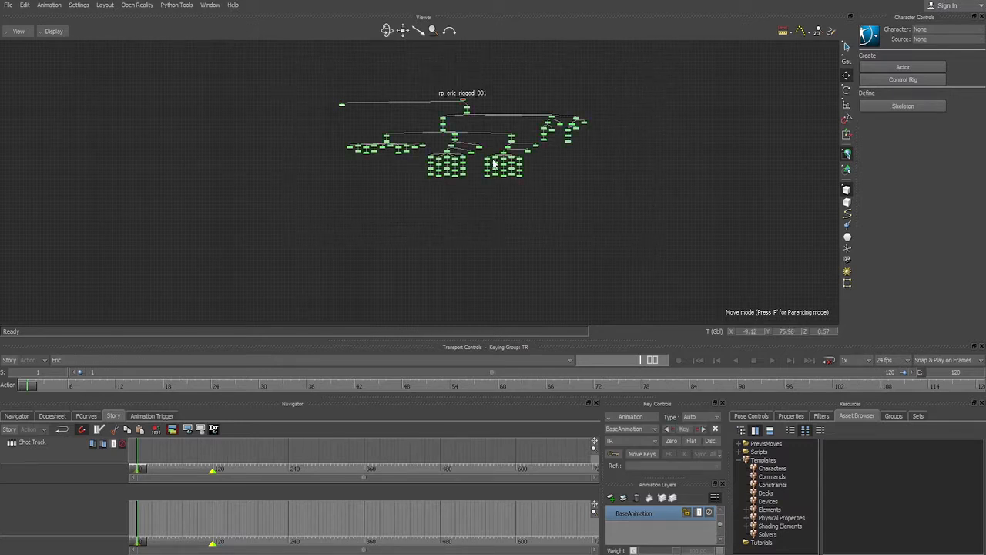
# Step: Split the viewer into two panes and cycle the second one through the right, perspective, front and top views
pyautogui.hotkey('ctrl', 'w')
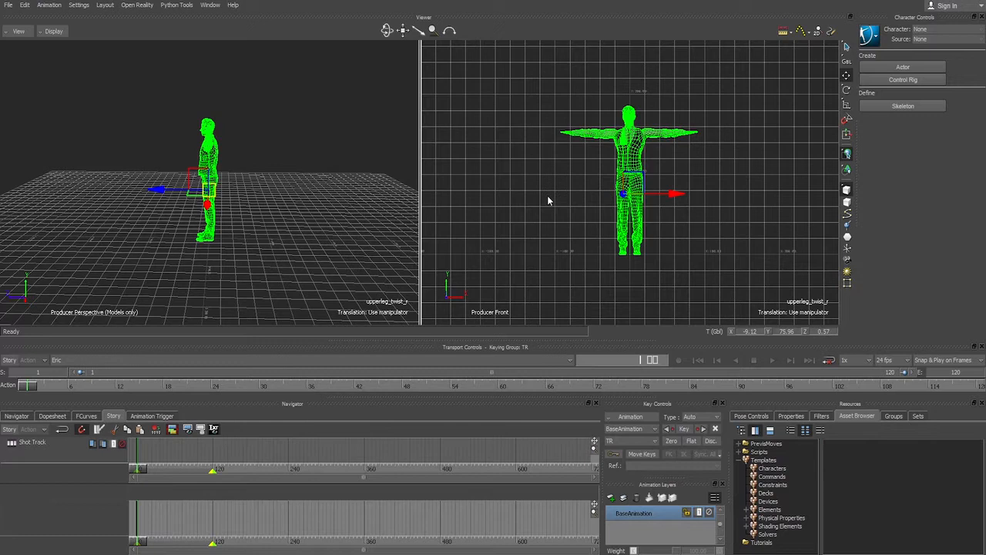
pyautogui.hotkey('ctrl', 'r')
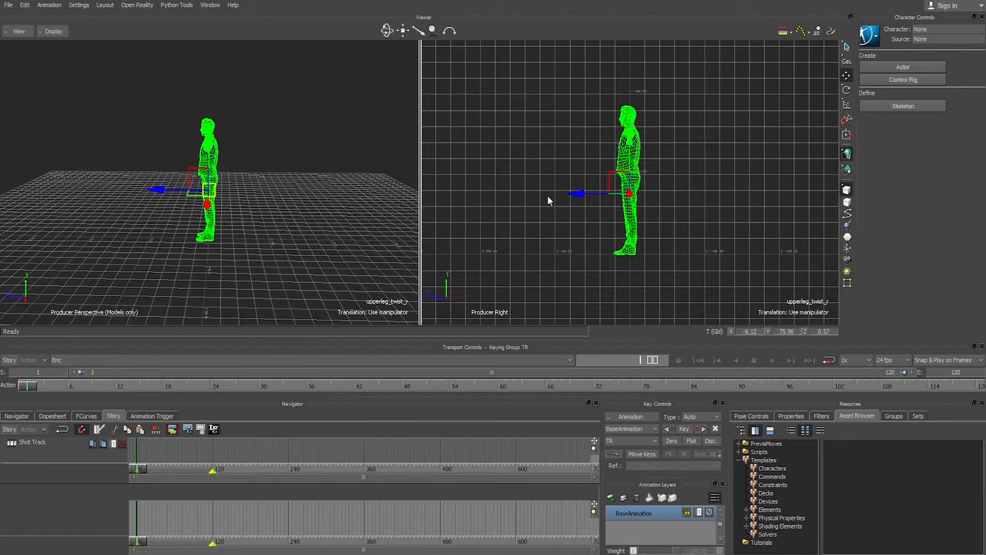
pyautogui.hotkey('ctrl', 'p')
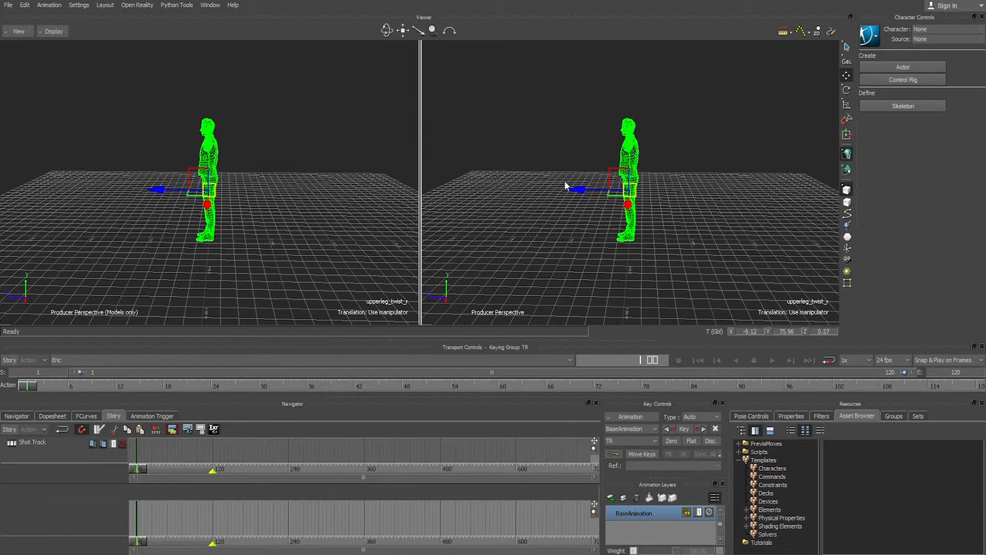
pyautogui.hotkey('ctrl', 'f')
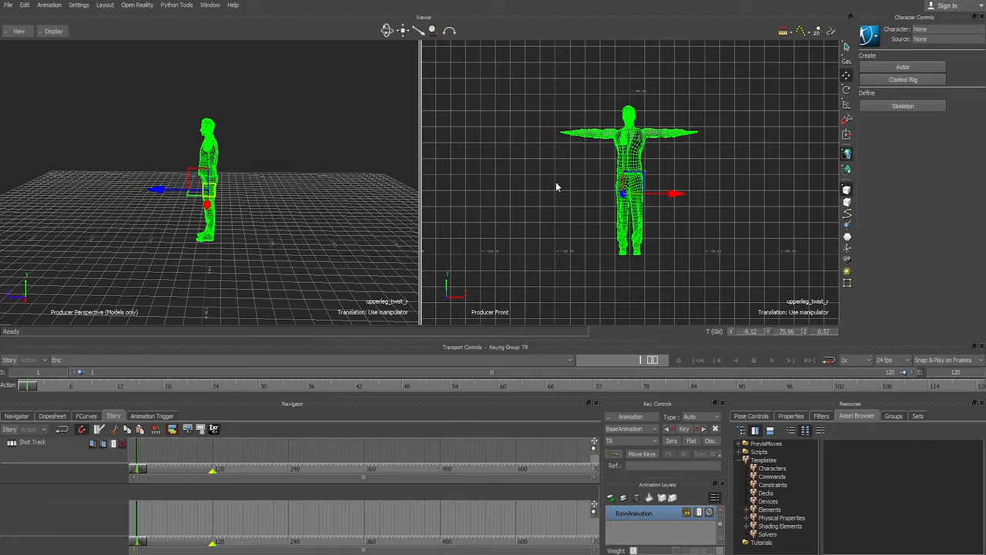
pyautogui.hotkey('ctrl', 't')
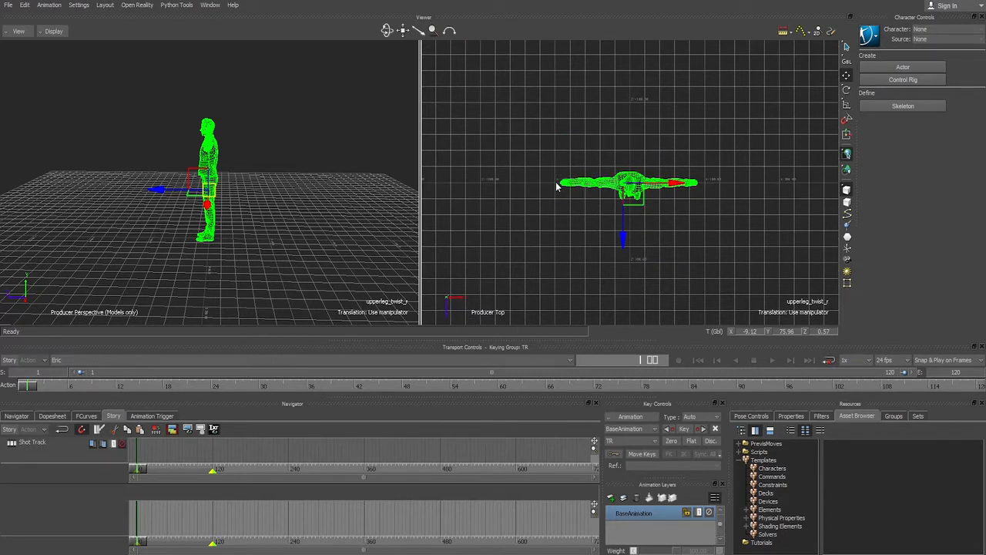
# Step: Display the framed schematic in the second pane and reselect all nodes of the character's hierarchy
pyautogui.hotkey('ctrl', 'w')
pyautogui.press('a')
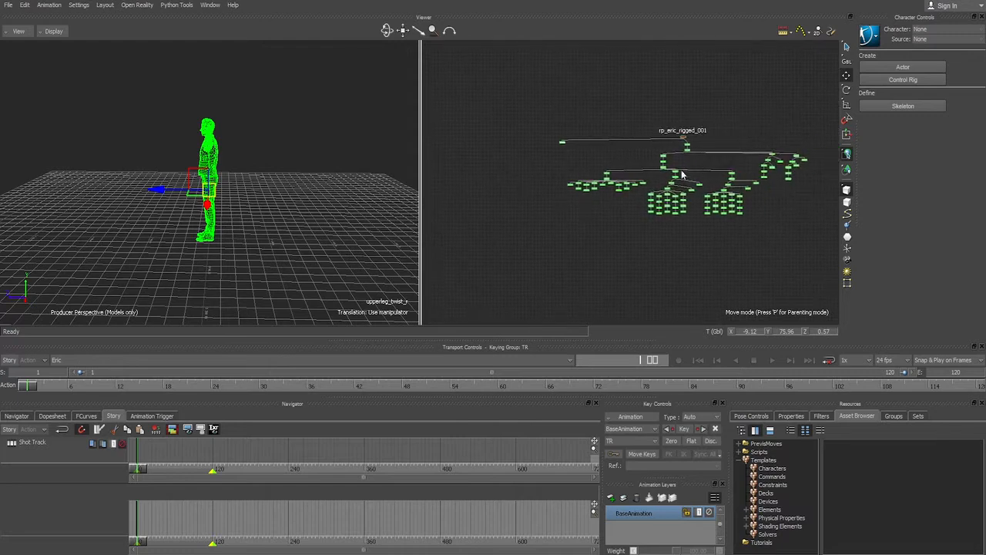
pyautogui.click(800, 97)
pyautogui.moveTo(799, 96); pyautogui.dragTo(474, 284)
# Step: Move the selected character in the perspective pane to about -330 along Z and about -465 along X
pyautogui.keyDown('ctrl'); pyautogui.keyDown('shift'); pyautogui.moveTo(356, 213); pyautogui.dragTo(244, 215); pyautogui.keyUp('shift'); pyautogui.keyUp('ctrl')
pyautogui.moveTo(154, 188); pyautogui.dragTo(285, 194)
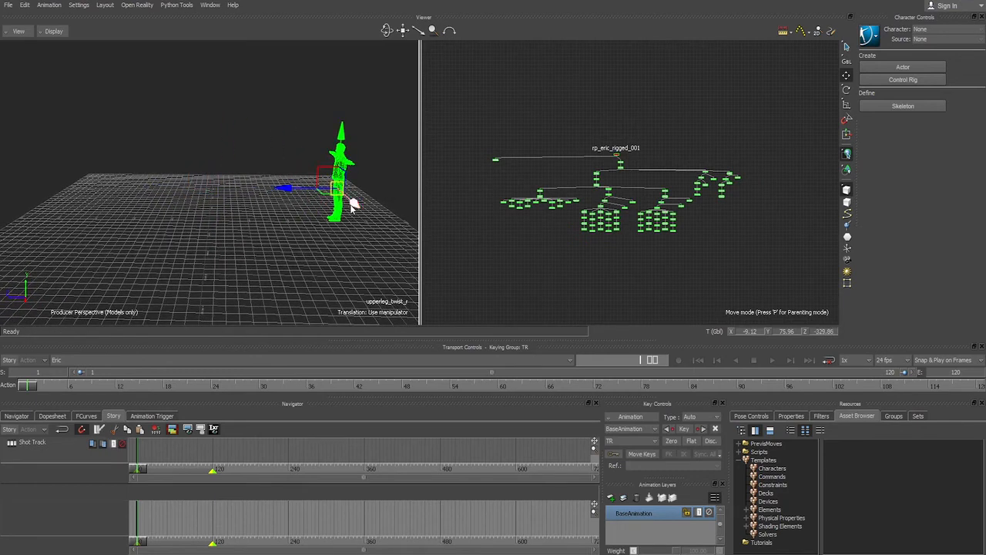
pyautogui.moveTo(353, 205); pyautogui.dragTo(336, 183)
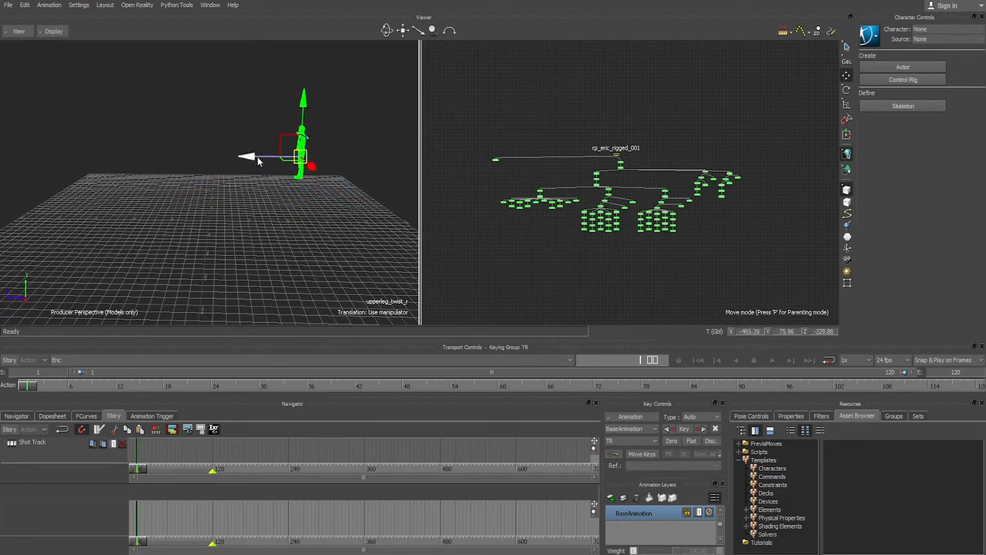
# Step: Move the whole character along Z to the far corner of the grid, reselect its full hierarchy and rotate it about the vertical axis
pyautogui.moveTo(257, 157); pyautogui.dragTo(245, 204)
pyautogui.click(517, 290)
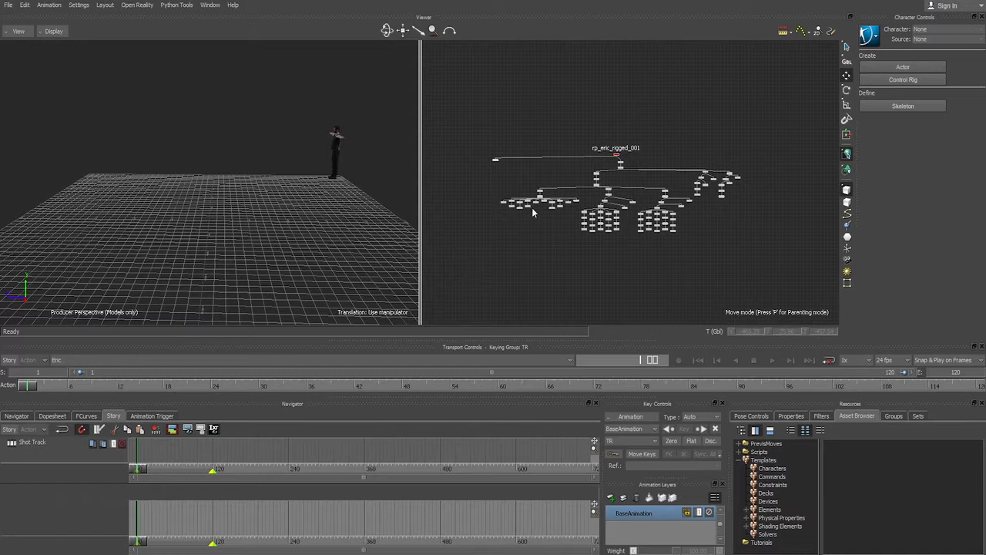
pyautogui.moveTo(473, 110); pyautogui.dragTo(777, 248)
pyautogui.press('r')
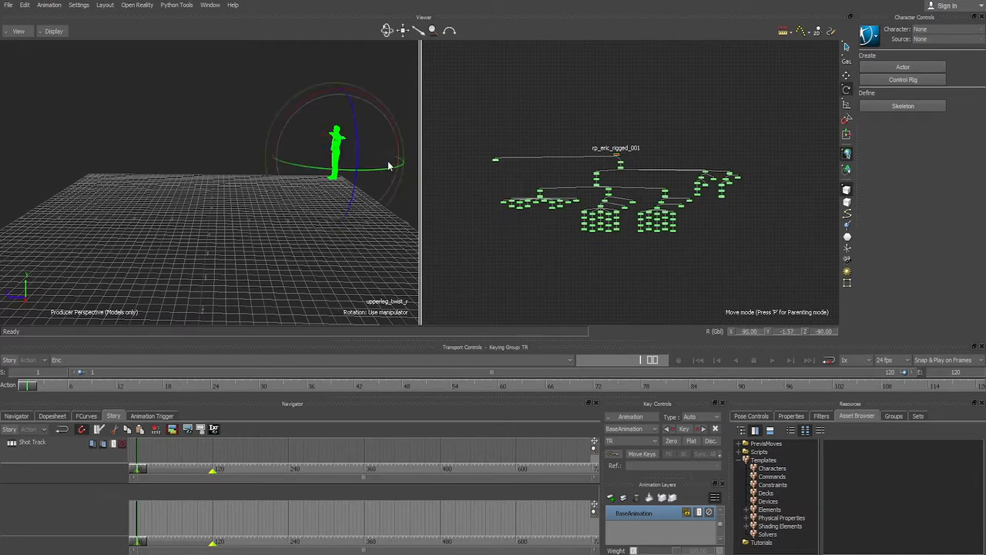
pyautogui.moveTo(365, 170); pyautogui.dragTo(323, 191)
pyautogui.click(482, 260)
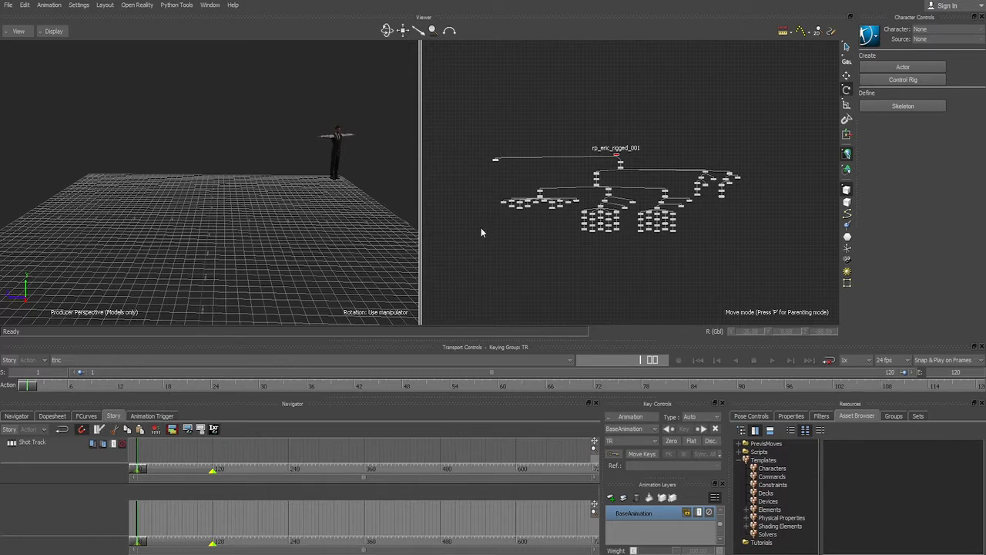
# Step: Insert a Character Animation Track into the Story action tracks
pyautogui.click(17, 416)
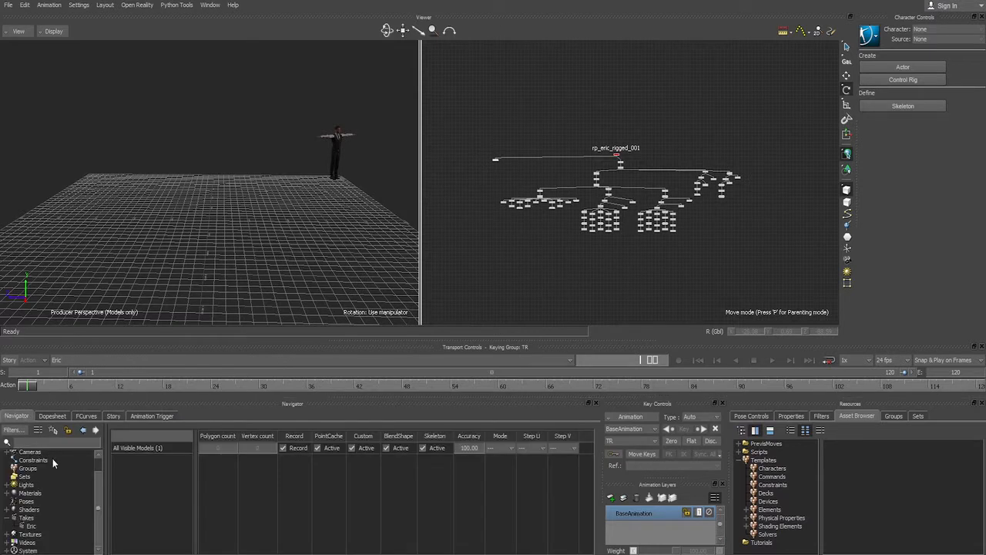
pyautogui.click(113, 416)
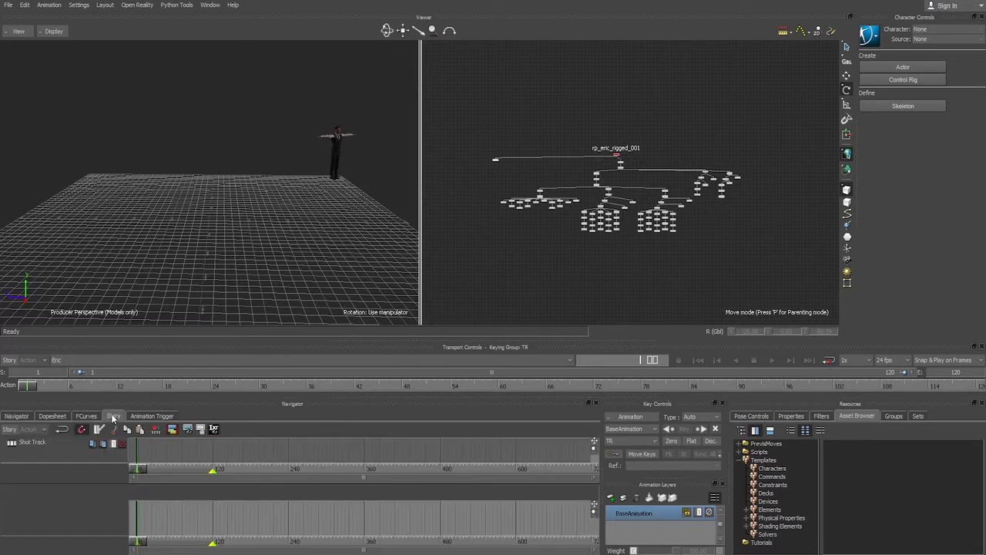
pyautogui.rightClick(68, 521)
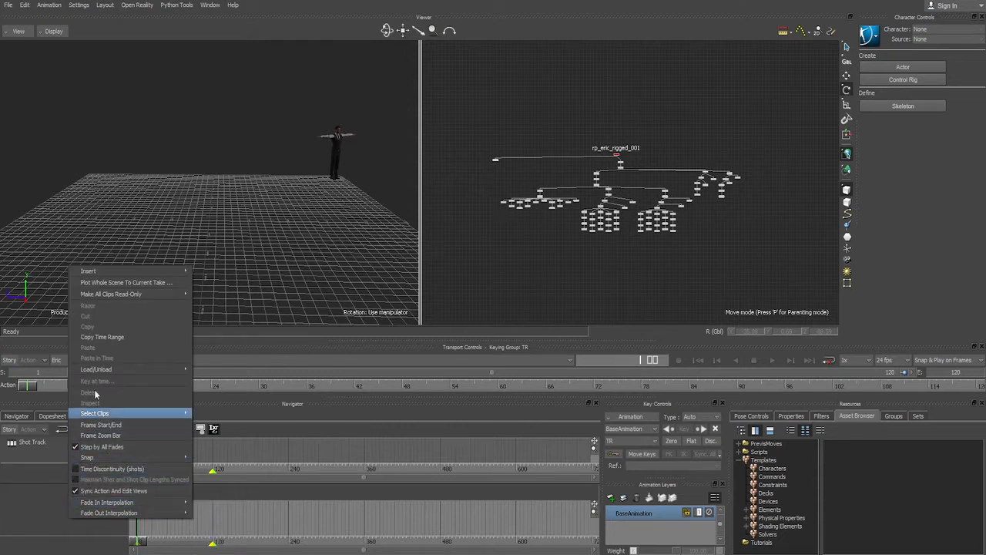
pyautogui.moveTo(115, 272)
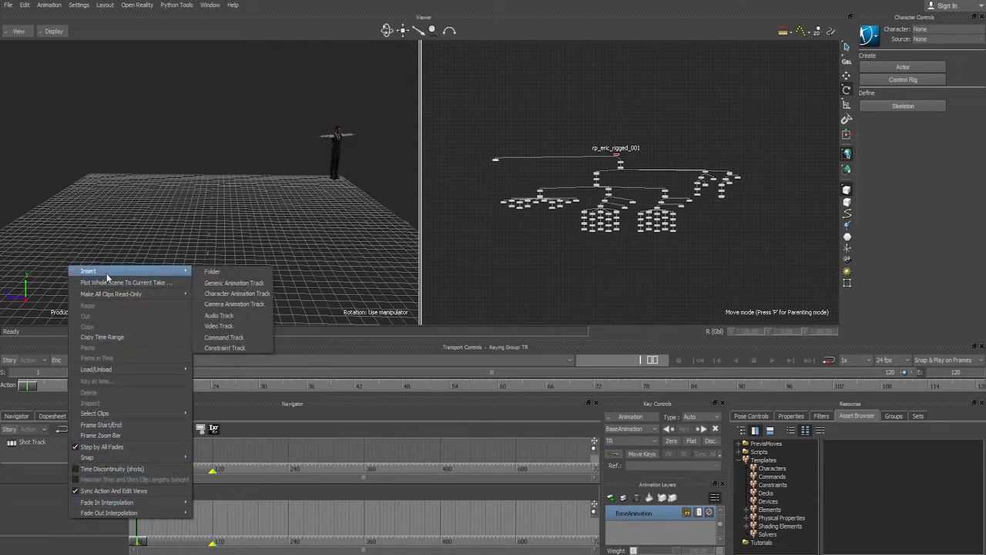
pyautogui.click(227, 297)
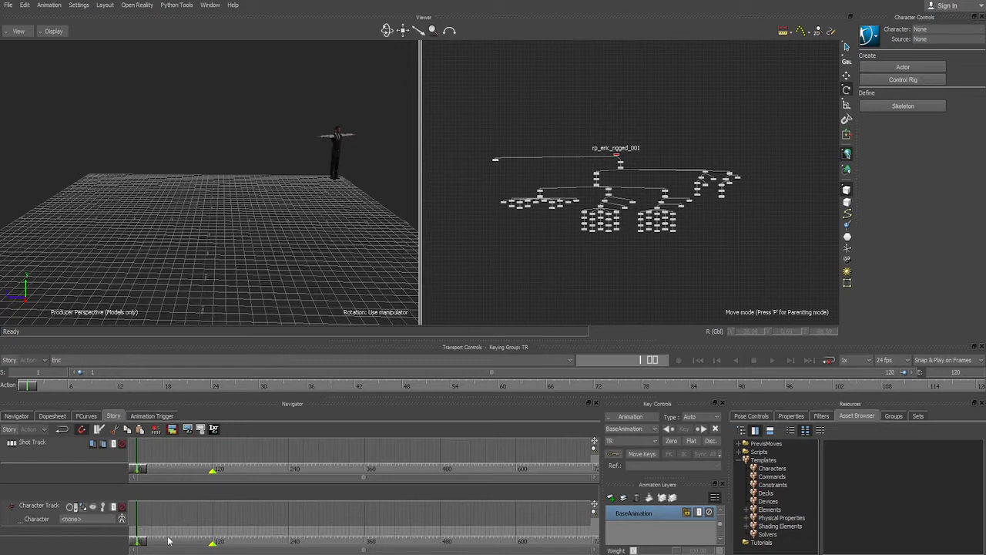
# Step: Try to insert the current take into the new character track
pyautogui.rightClick(183, 514)
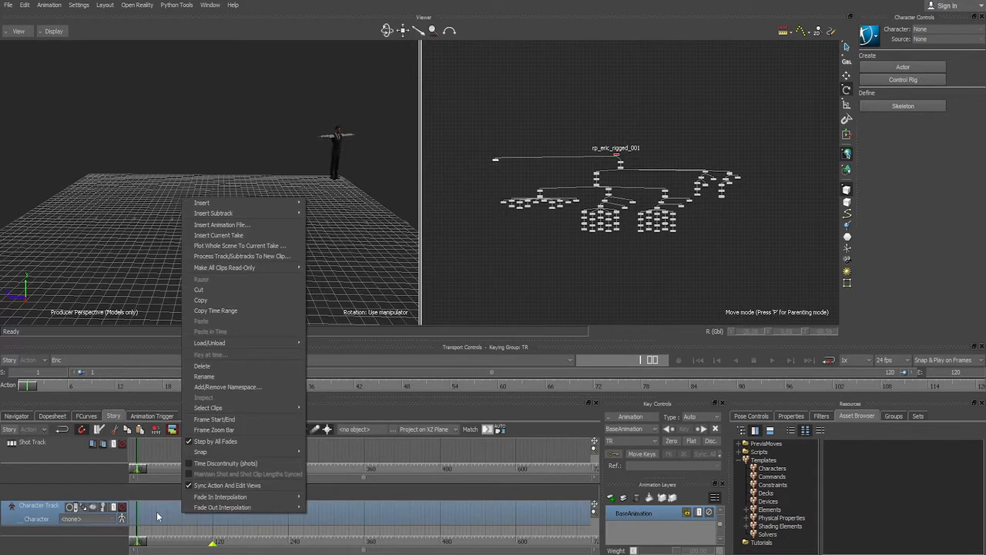
pyautogui.click(219, 235)
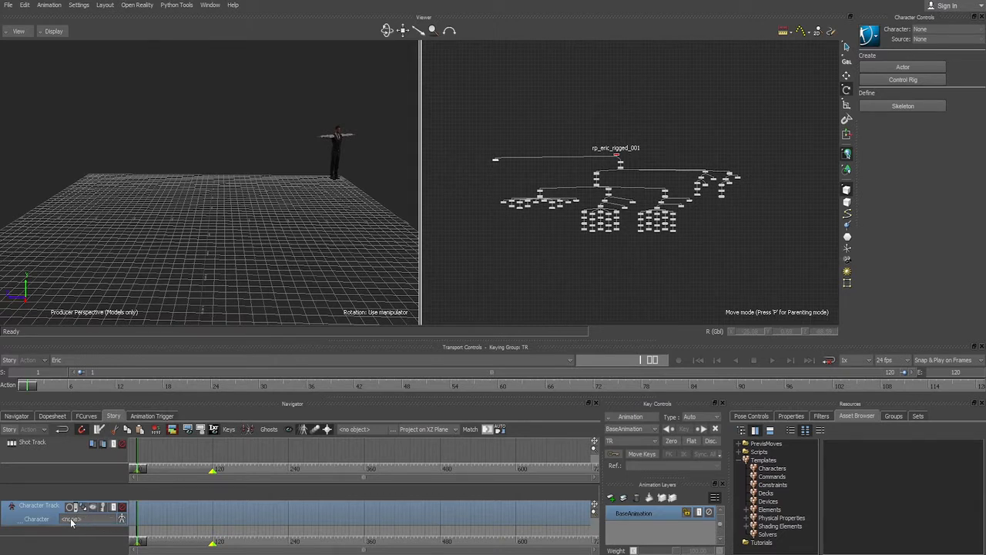
pyautogui.click(182, 527)
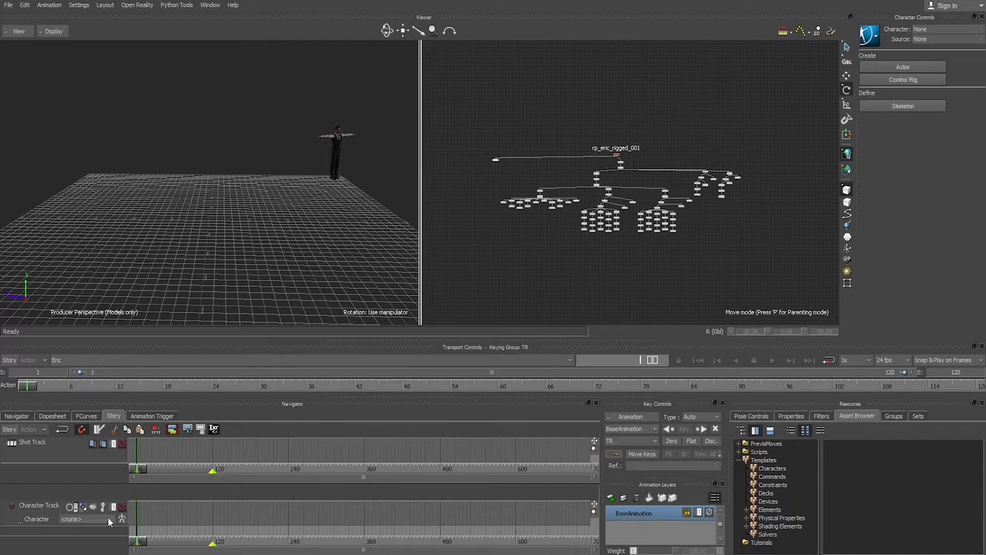
# Step: Select the character's top node rp_eric_rigged_001 in the schematic and activate the Translate tool
pyautogui.click(20, 417)
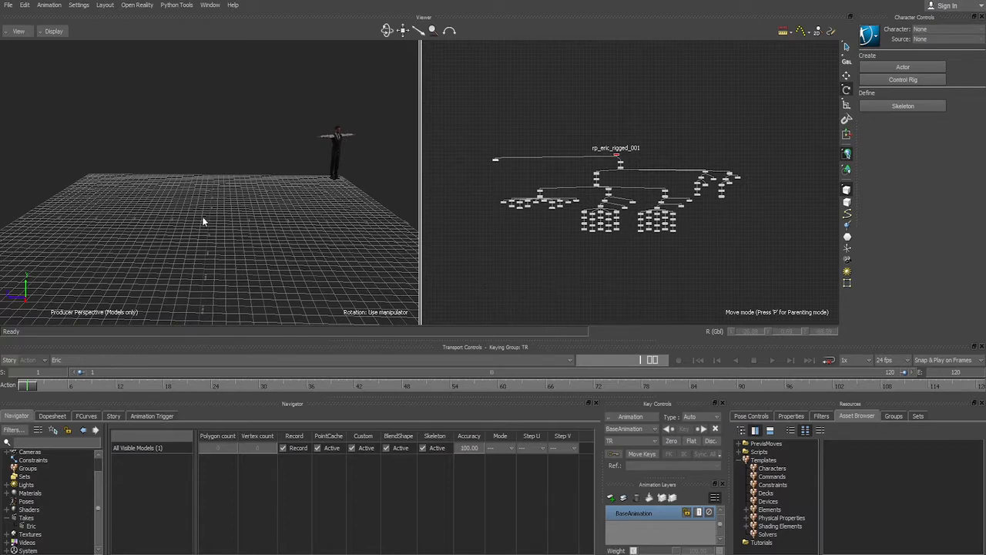
pyautogui.keyDown('ctrl'); pyautogui.keyDown('shift'); pyautogui.moveTo(171, 167); pyautogui.dragTo(209, 221); pyautogui.keyUp('shift'); pyautogui.keyUp('ctrl')
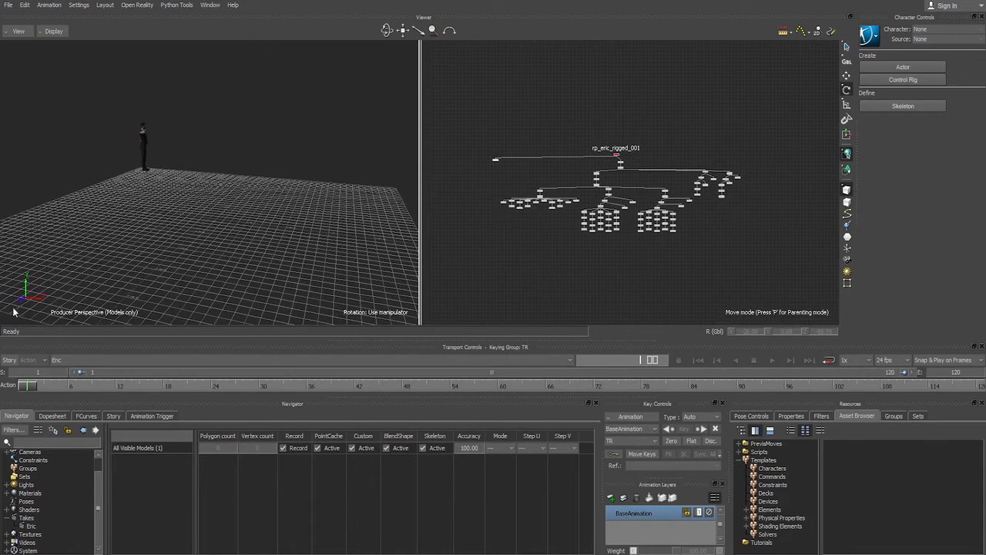
pyautogui.keyDown('ctrl'); pyautogui.keyDown('shift'); pyautogui.moveTo(235, 221); pyautogui.dragTo(69, 284); pyautogui.keyUp('shift'); pyautogui.keyUp('ctrl')
pyautogui.keyDown('ctrl'); pyautogui.keyDown('shift'); pyautogui.moveTo(139, 264); pyautogui.dragTo(253, 159); pyautogui.keyUp('shift'); pyautogui.keyUp('ctrl')
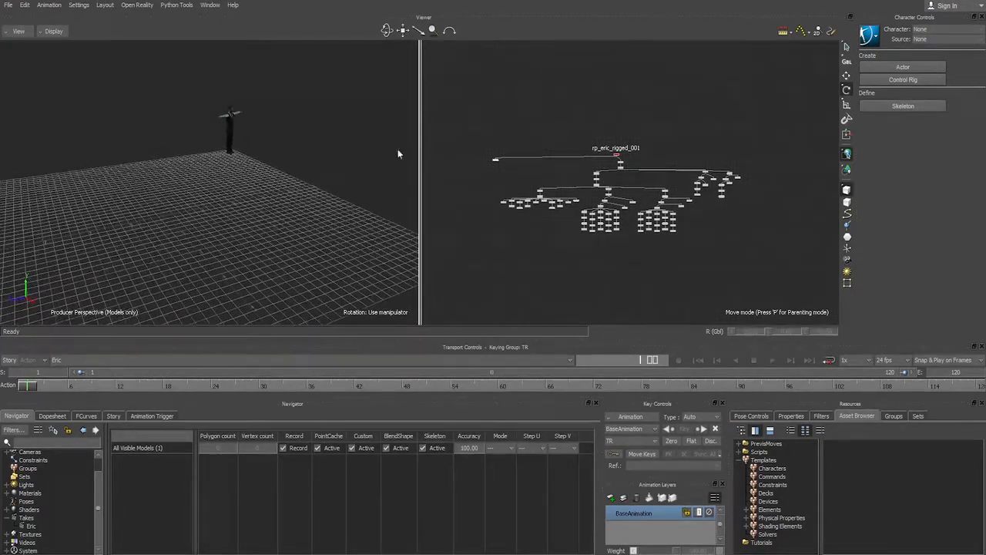
pyautogui.click(604, 159)
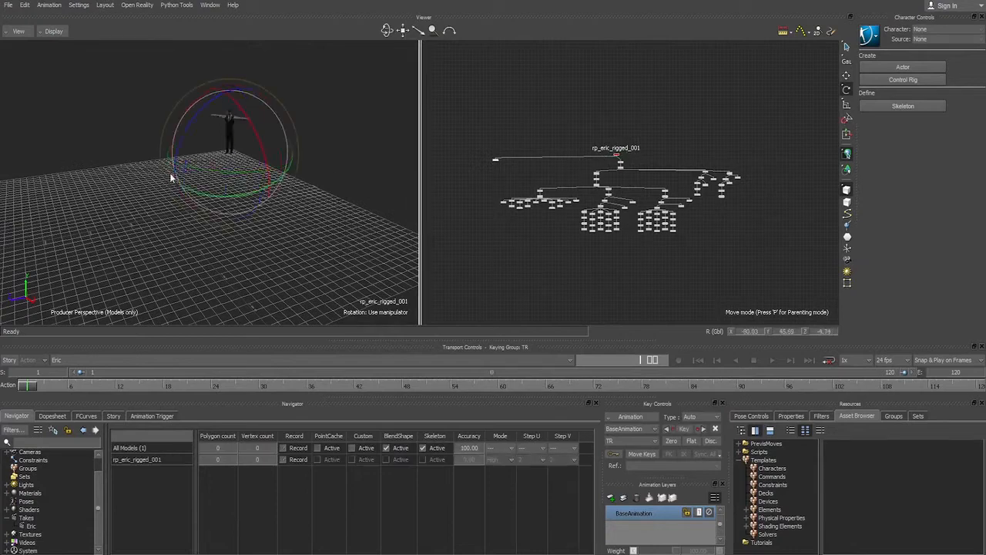
pyautogui.keyDown('ctrl'); pyautogui.moveTo(641, 167); pyautogui.dragTo(678, 54); pyautogui.keyUp('ctrl')
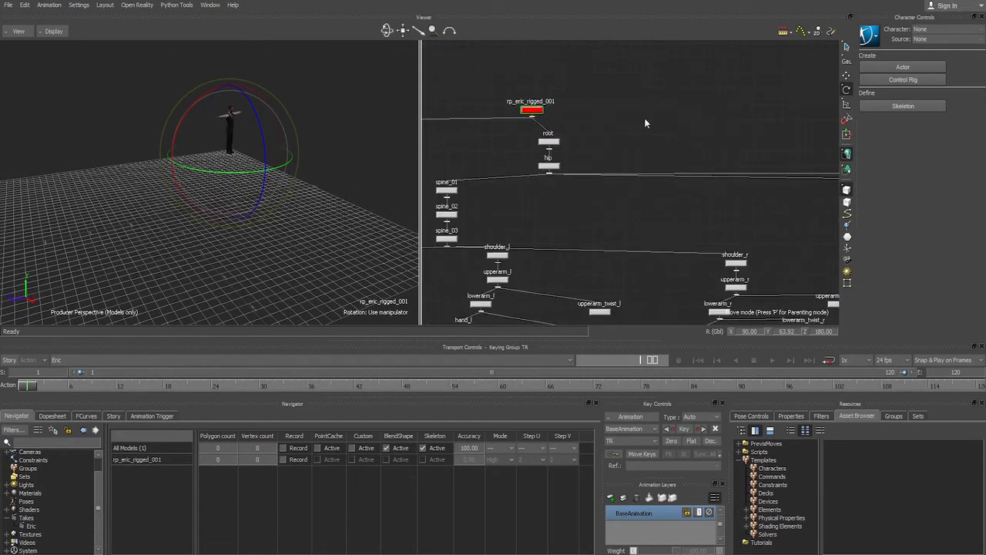
pyautogui.keyDown('shift'); pyautogui.moveTo(509, 117); pyautogui.dragTo(579, 137); pyautogui.keyUp('shift')
pyautogui.keyDown('ctrl'); pyautogui.moveTo(579, 137); pyautogui.dragTo(652, 149); pyautogui.keyUp('ctrl')
pyautogui.moveTo(685, 74); pyautogui.dragTo(619, 131)
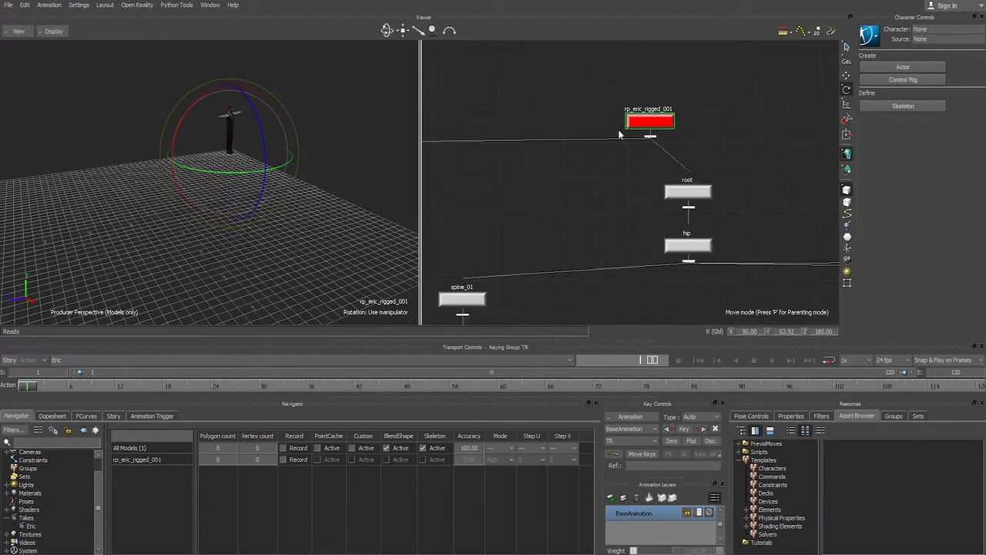
pyautogui.press('t')
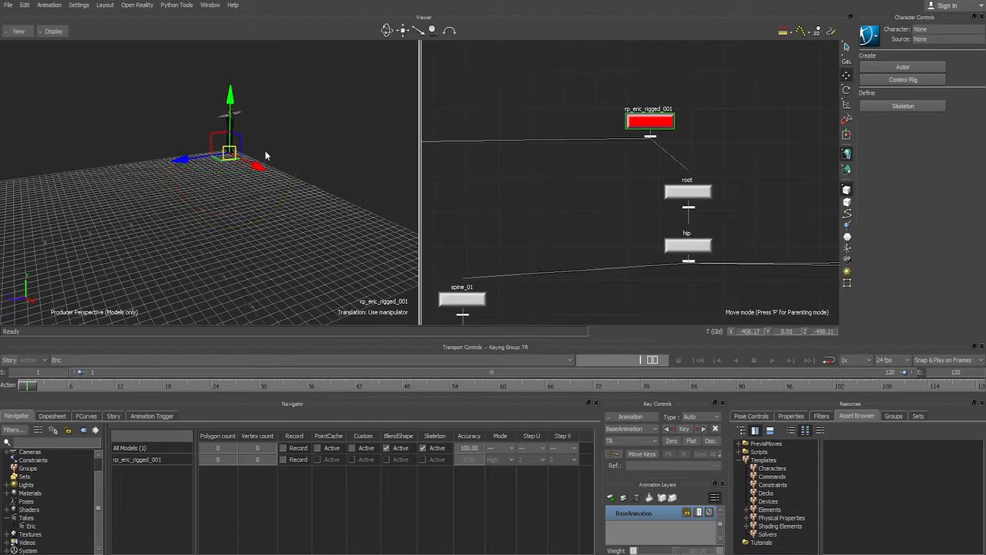
# Step: Frame the character's feet, reselect the top node and nudge it to about -459 along X and -457 along Z
pyautogui.press('f')
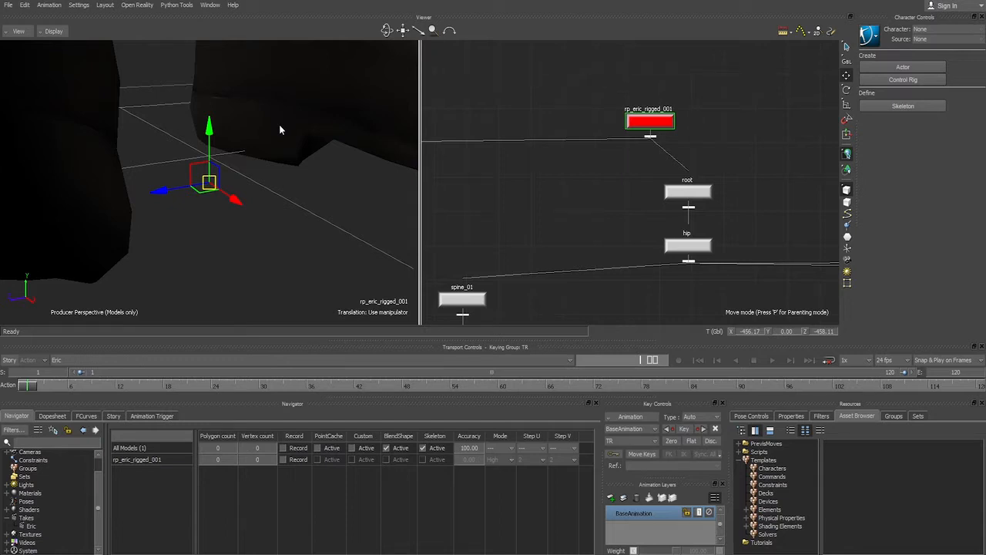
pyautogui.scroll(-3, 282, 135)
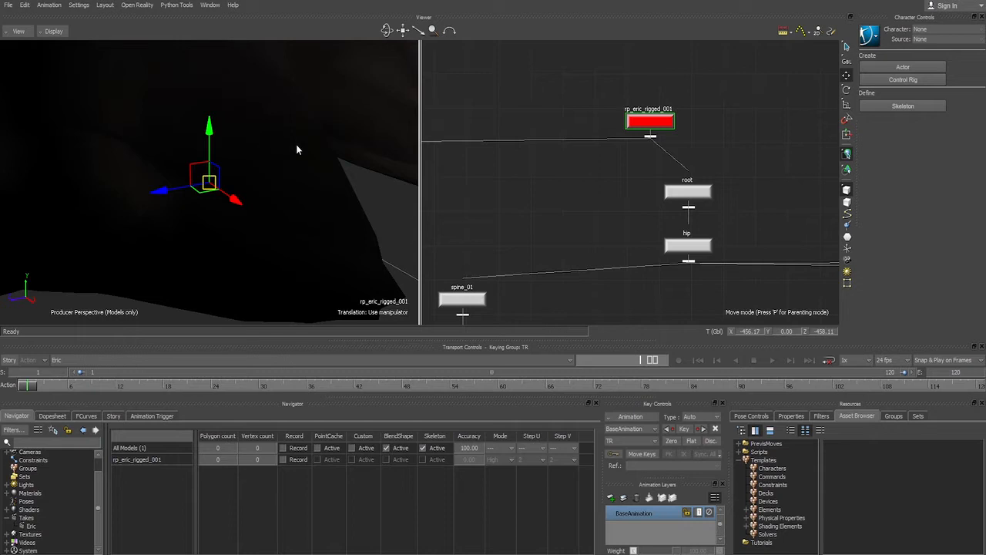
pyautogui.click(295, 137)
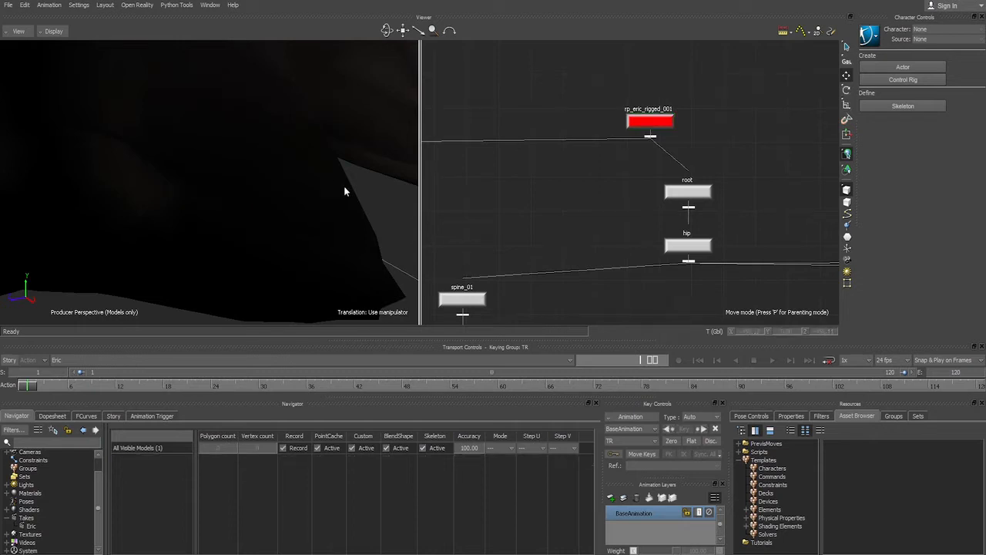
pyautogui.scroll(-5, 369, 186)
pyautogui.keyDown('ctrl'); pyautogui.keyDown('shift'); pyautogui.moveTo(360, 149); pyautogui.dragTo(226, 145); pyautogui.keyUp('shift'); pyautogui.keyUp('ctrl')
pyautogui.click(649, 121)
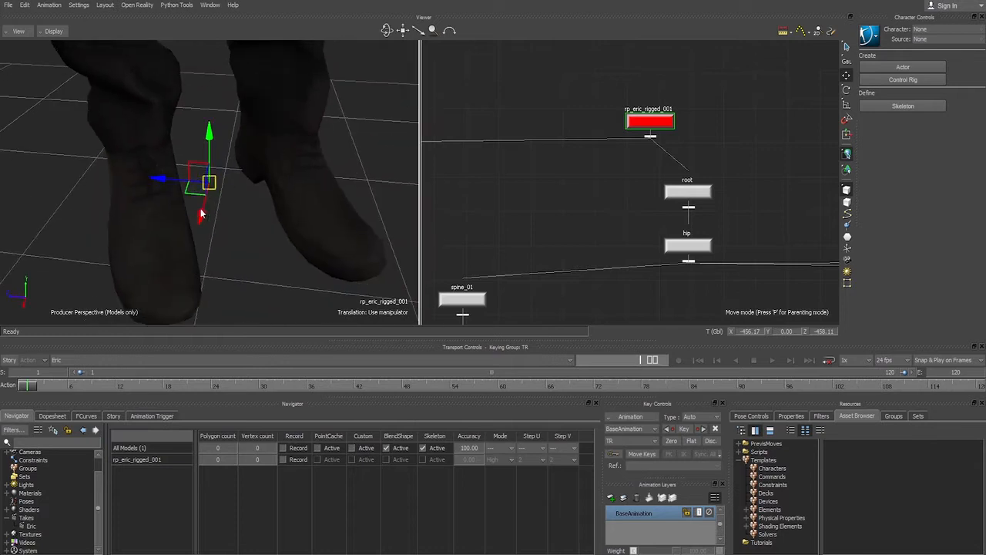
pyautogui.moveTo(200, 209)
pyautogui.mouseDown()
pyautogui.moveTo(189, 240)
pyautogui.moveTo(206, 204)
pyautogui.moveTo(196, 217)
pyautogui.mouseUp()
pyautogui.moveTo(163, 174)
pyautogui.mouseDown()
pyautogui.moveTo(134, 174)
pyautogui.moveTo(157, 174)
pyautogui.mouseUp()
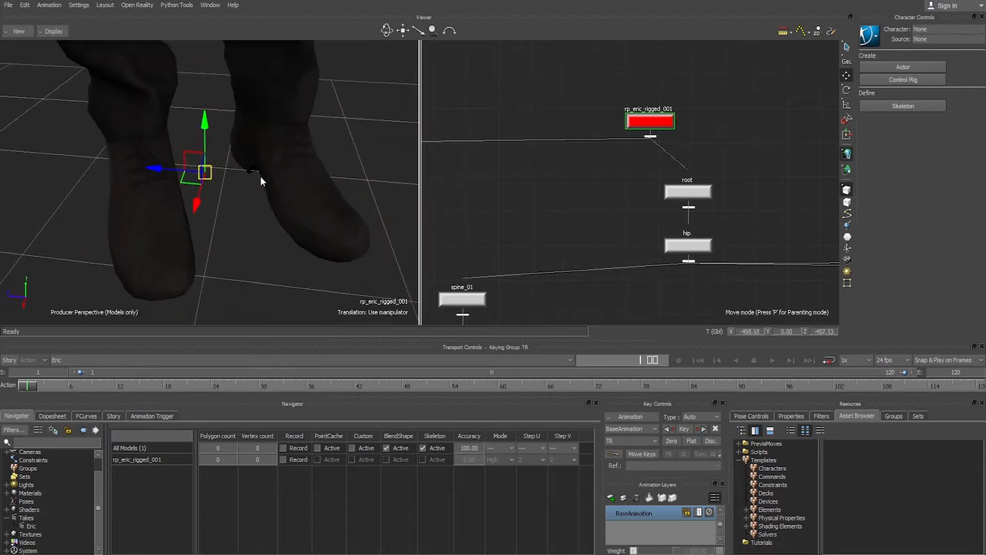
# Step: Select the root, spine_01 and rp_eric_rigged_001 nodes in turn and examine where each one's manipulator sits on the character
pyautogui.scroll(5, 246, 177)
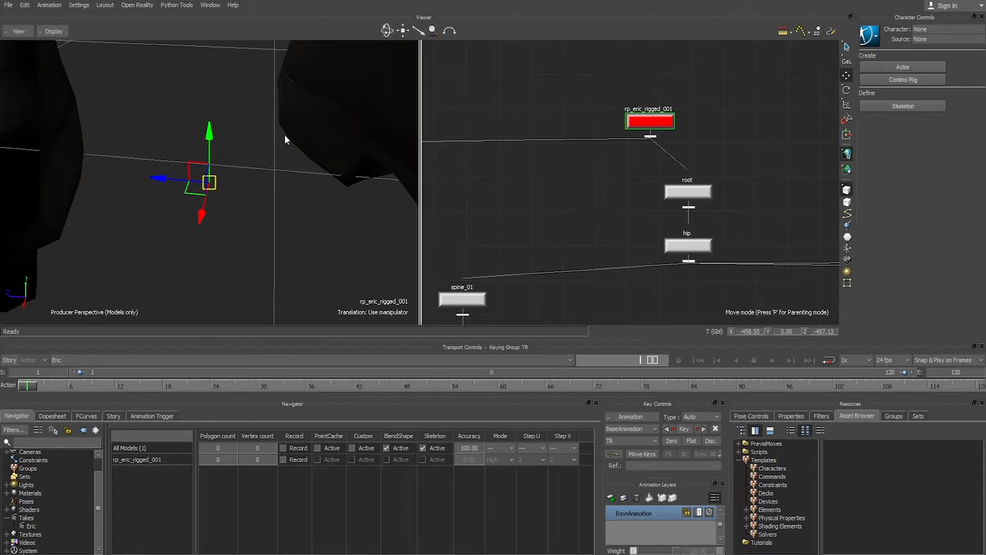
pyautogui.scroll(-5, 162, 248)
pyautogui.scroll(-5, 161, 249)
pyautogui.click(688, 191)
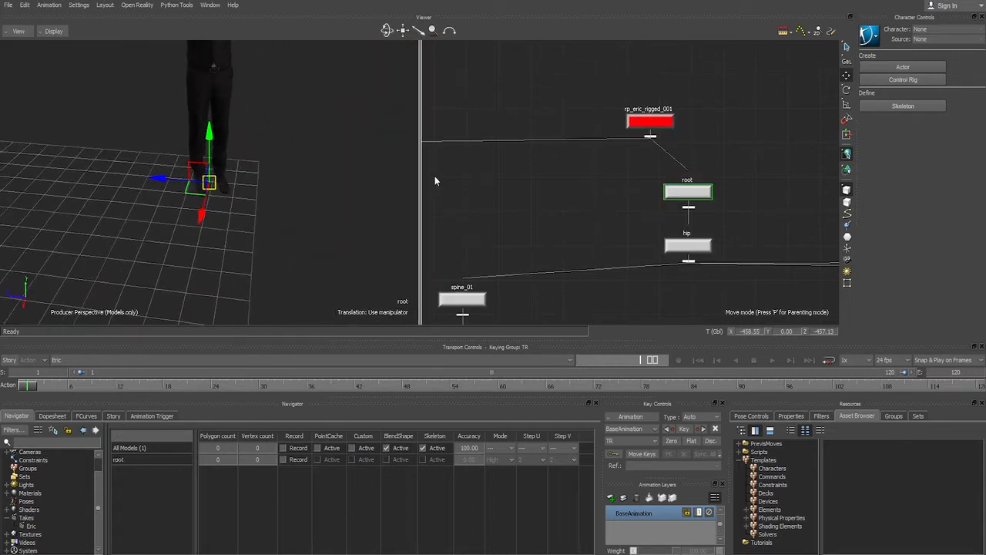
pyautogui.scroll(3, 277, 139)
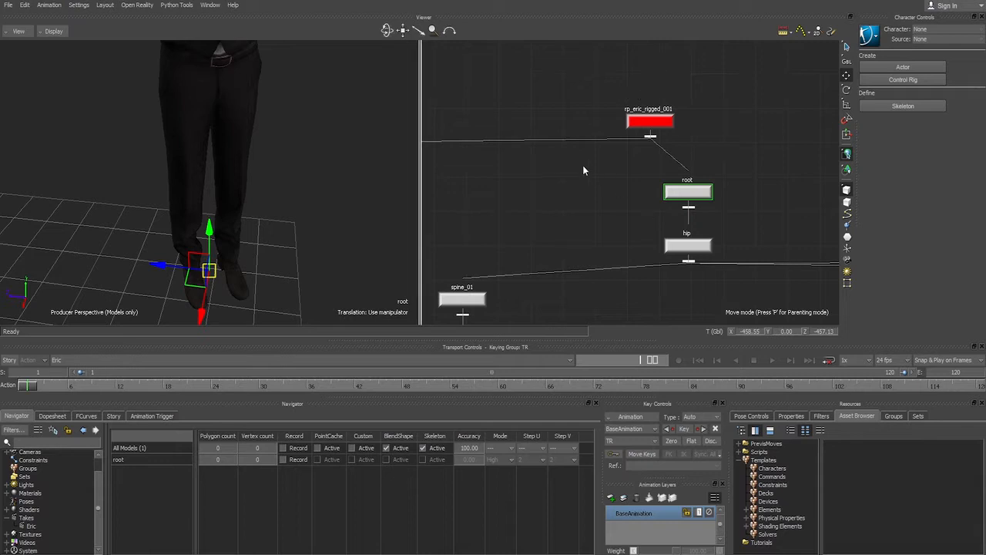
pyautogui.click(462, 302)
pyautogui.scroll(5, 222, 191)
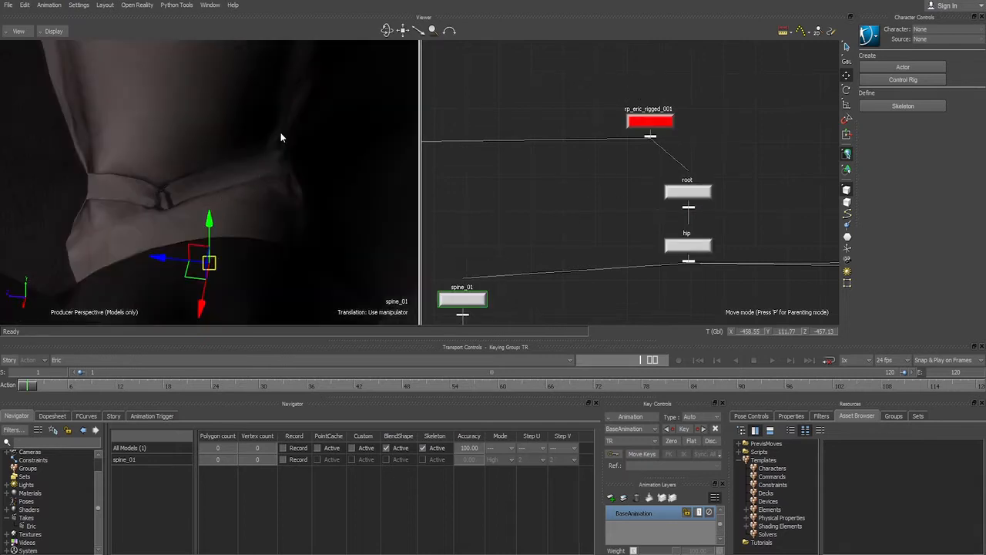
pyautogui.scroll(2, 294, 119)
pyautogui.scroll(-5, 293, 120)
pyautogui.click(661, 120)
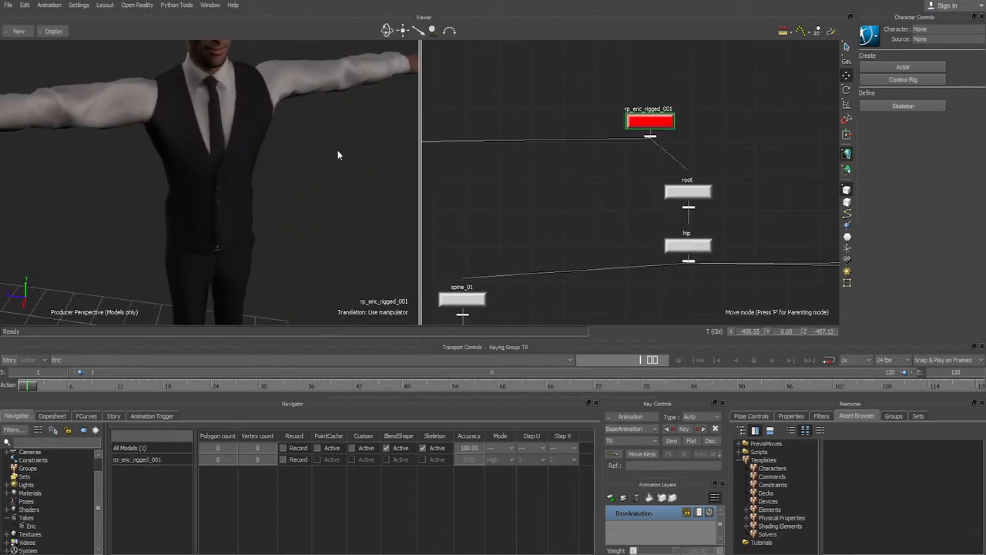
pyautogui.scroll(5, 259, 176)
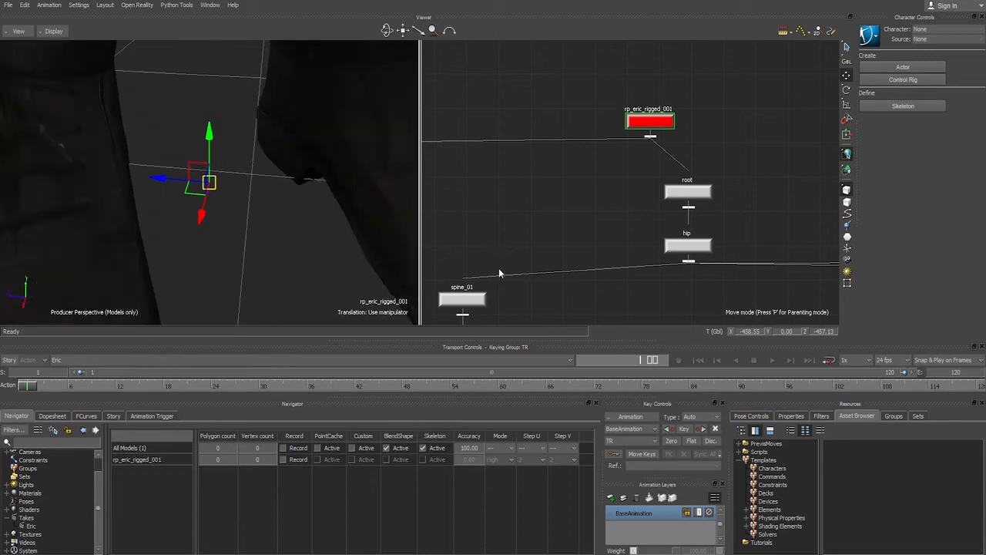
pyautogui.scroll(-5, 280, 175)
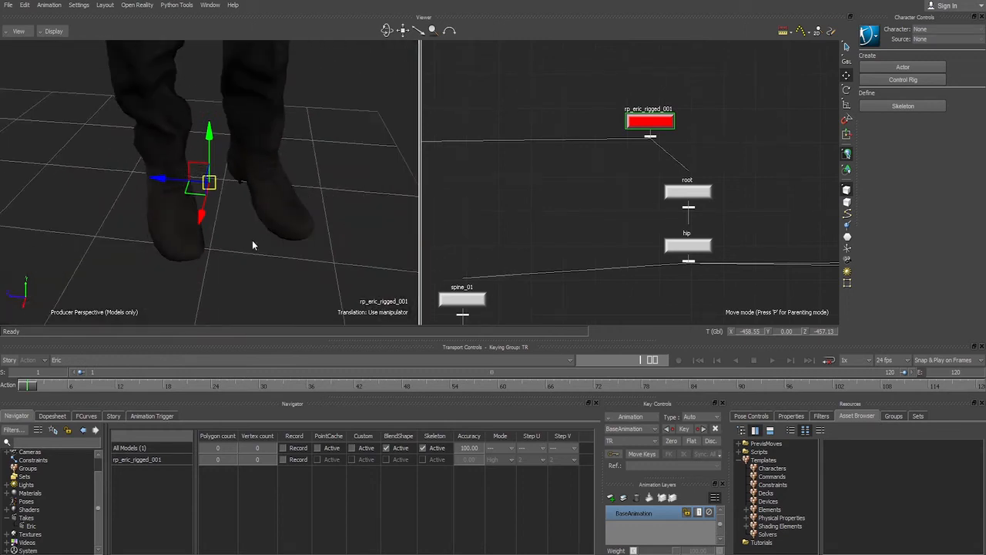
# Step: Set the top node's global X and Z translation to 0 and frame the character at the grid's centre
pyautogui.moveTo(698, 84); pyautogui.dragTo(639, 123)
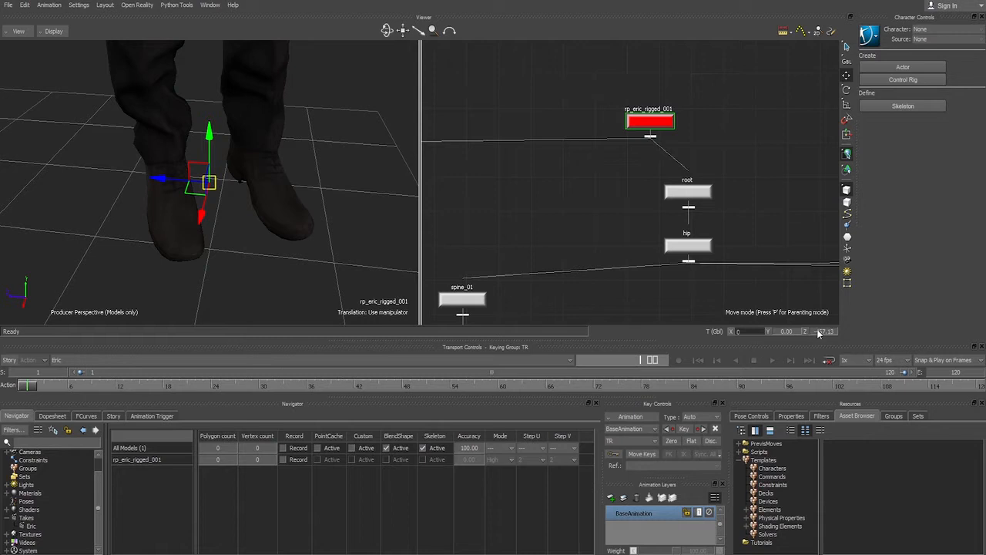
pyautogui.press('Return')
pyautogui.write('0ff')
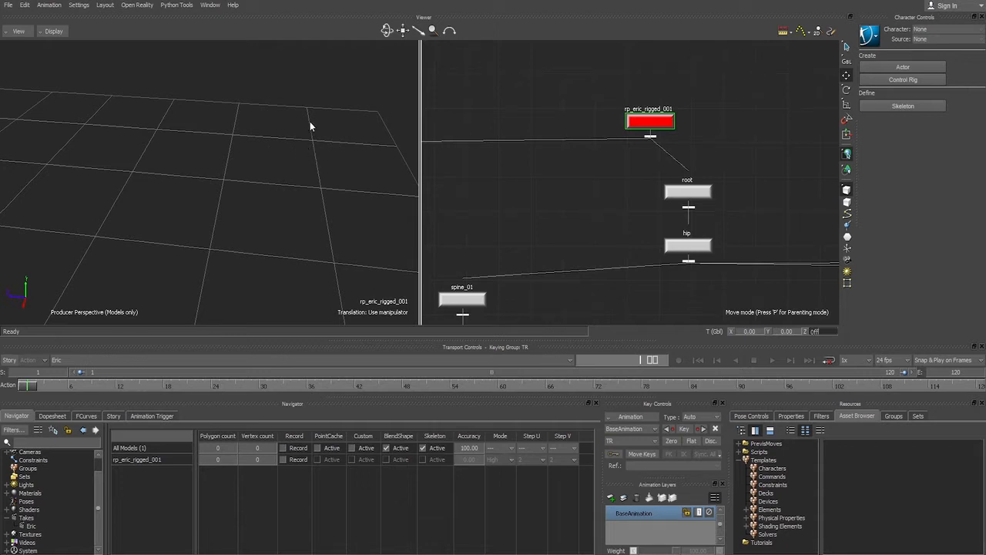
pyautogui.keyDown('ctrl'); pyautogui.moveTo(310, 122); pyautogui.dragTo(205, 241); pyautogui.keyUp('ctrl')
pyautogui.press('f')
pyautogui.keyDown('ctrl'); pyautogui.moveTo(242, 190); pyautogui.dragTo(96, 322); pyautogui.keyUp('ctrl')
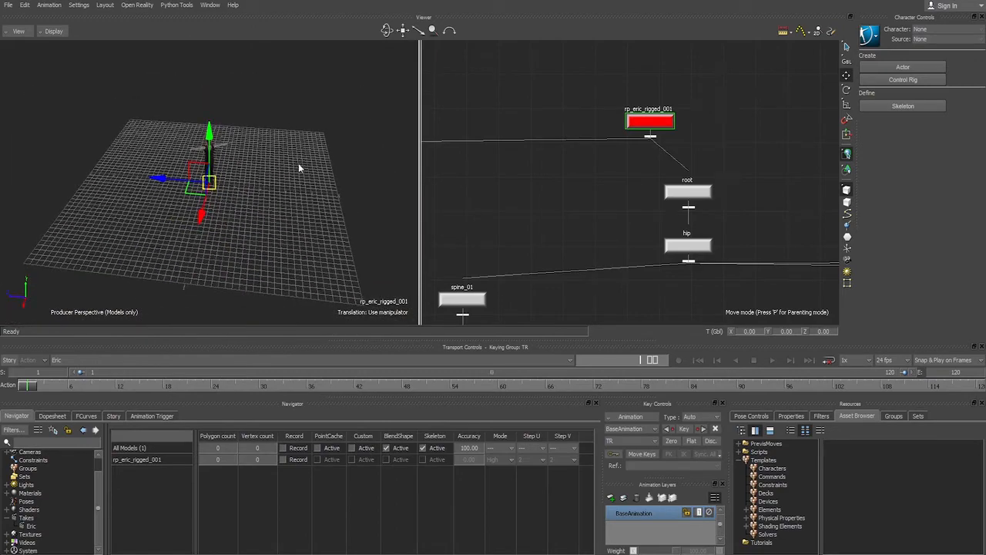
pyautogui.moveTo(298, 162)
pyautogui.keyDown('ctrl'); pyautogui.keyDown('shift'); pyautogui.mouseDown()
pyautogui.moveTo(235, 177)
pyautogui.moveTo(211, 196)
pyautogui.moveTo(256, 99)
pyautogui.moveTo(287, 123)
pyautogui.moveTo(333, 89)
pyautogui.moveTo(295, 104)
pyautogui.moveTo(300, 145)
pyautogui.moveTo(285, 161)
pyautogui.mouseUp(); pyautogui.keyUp('shift'); pyautogui.keyUp('ctrl')
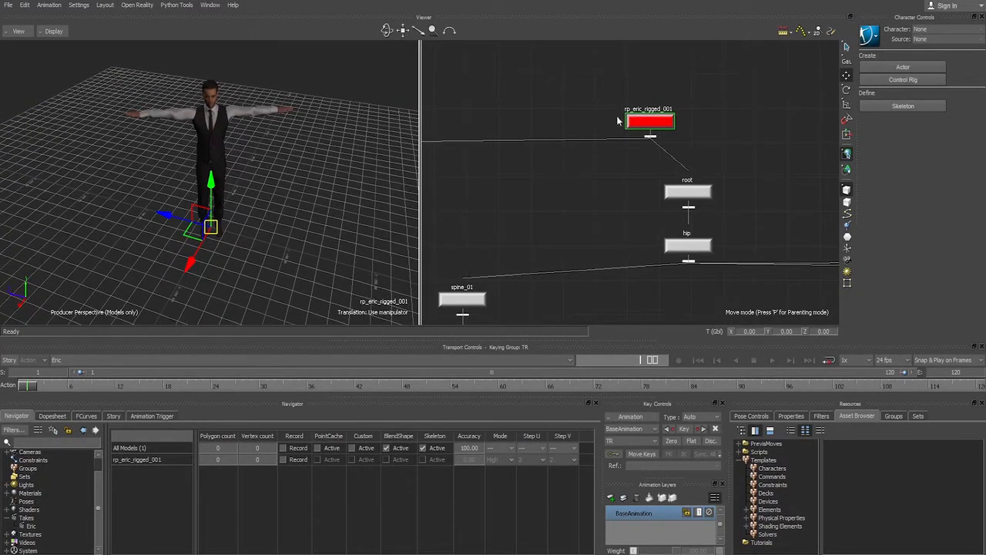
pyautogui.moveTo(698, 80); pyautogui.dragTo(649, 129)
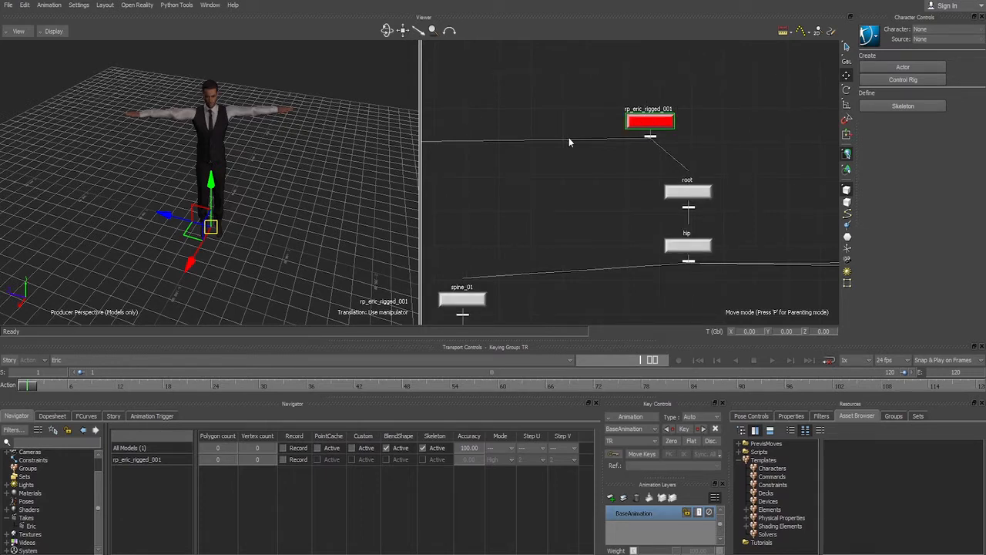
# Step: Activate the Rotate tool and turn the rp_eric_rigged_001 node about its vertical axis to about -90, -13, 0 degrees
pyautogui.press('e')
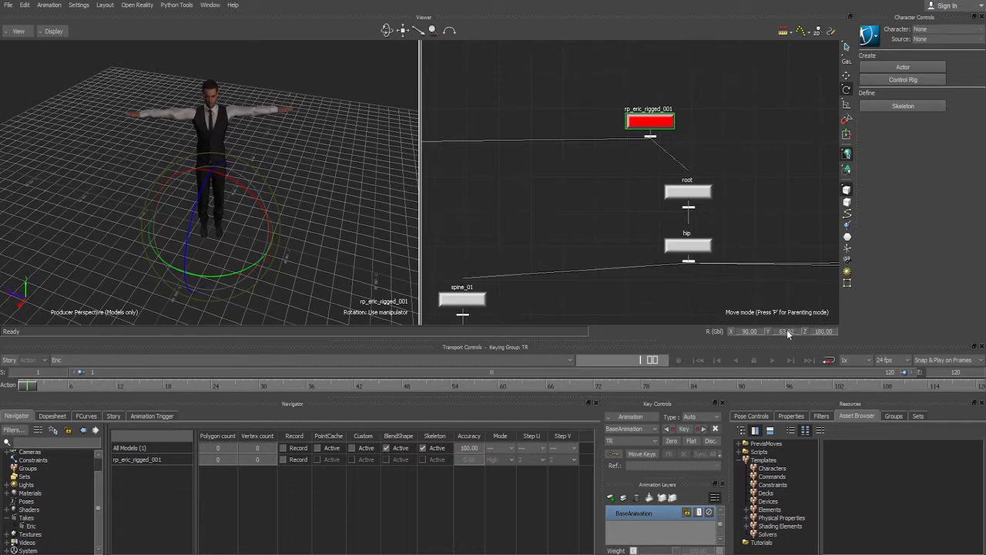
pyautogui.moveTo(235, 275); pyautogui.dragTo(309, 159)
pyautogui.scroll(-2, 360, 190)
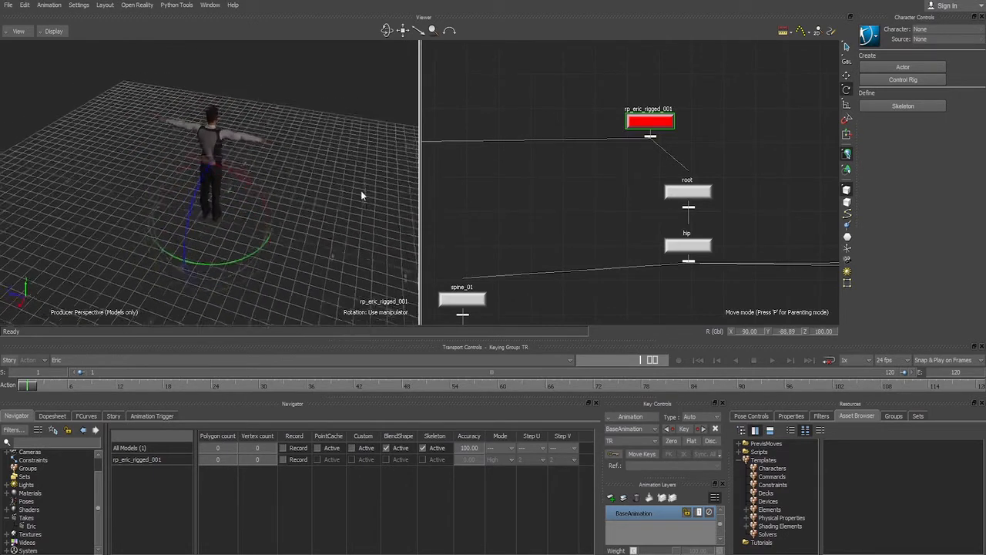
pyautogui.keyDown('ctrl'); pyautogui.keyDown('shift'); pyautogui.moveTo(361, 190); pyautogui.dragTo(282, 167); pyautogui.keyUp('shift'); pyautogui.keyUp('ctrl')
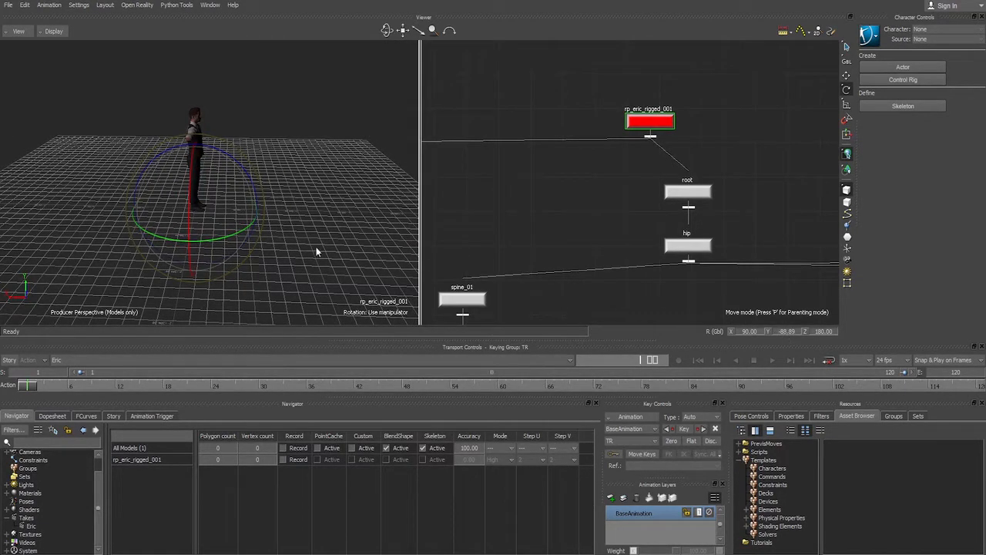
pyautogui.moveTo(235, 236); pyautogui.dragTo(262, 231)
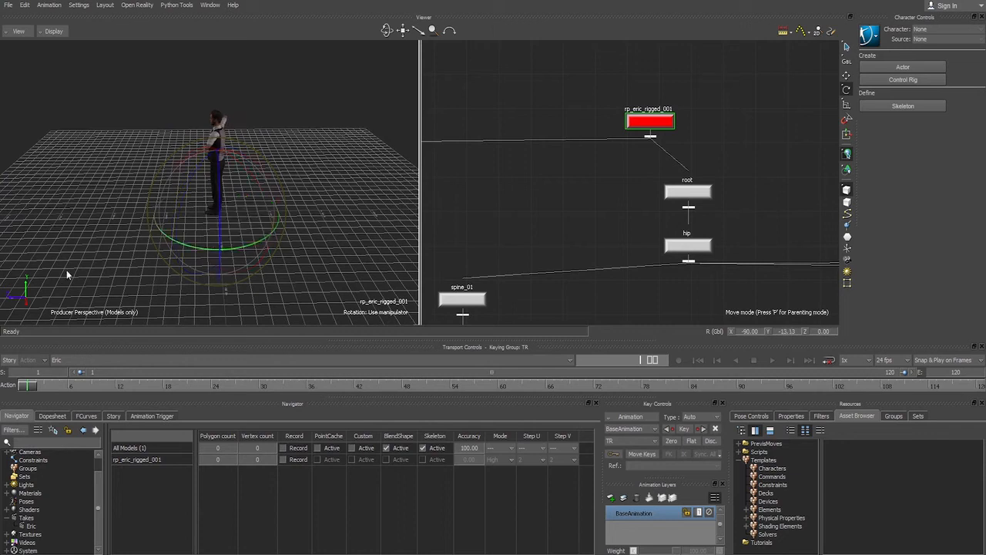
# Step: Fine-tune the top node's rotation about the vertical axis and set its global Y rotation to 0
pyautogui.moveTo(184, 243); pyautogui.dragTo(199, 247)
pyautogui.moveTo(233, 248); pyautogui.dragTo(242, 253)
pyautogui.click(780, 331)
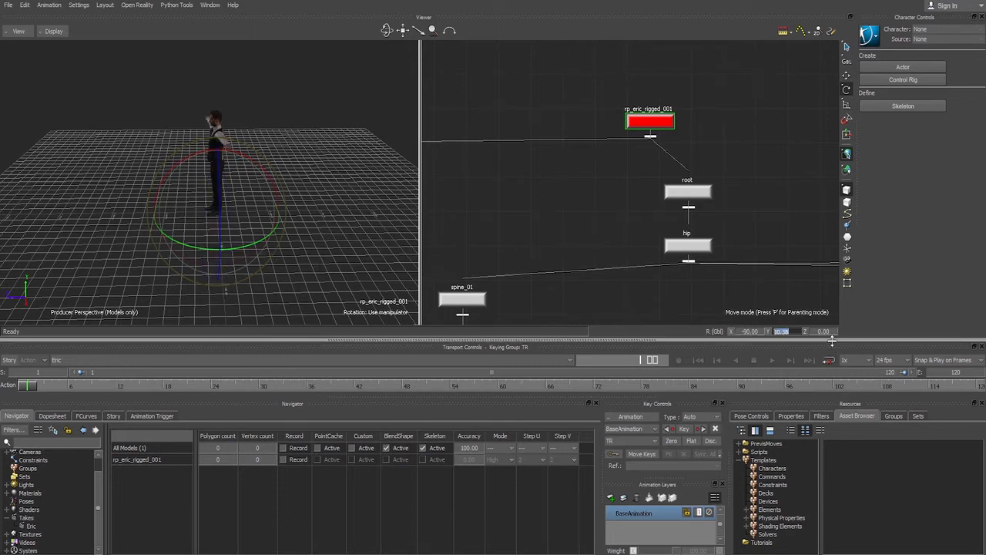
pyautogui.write('0')
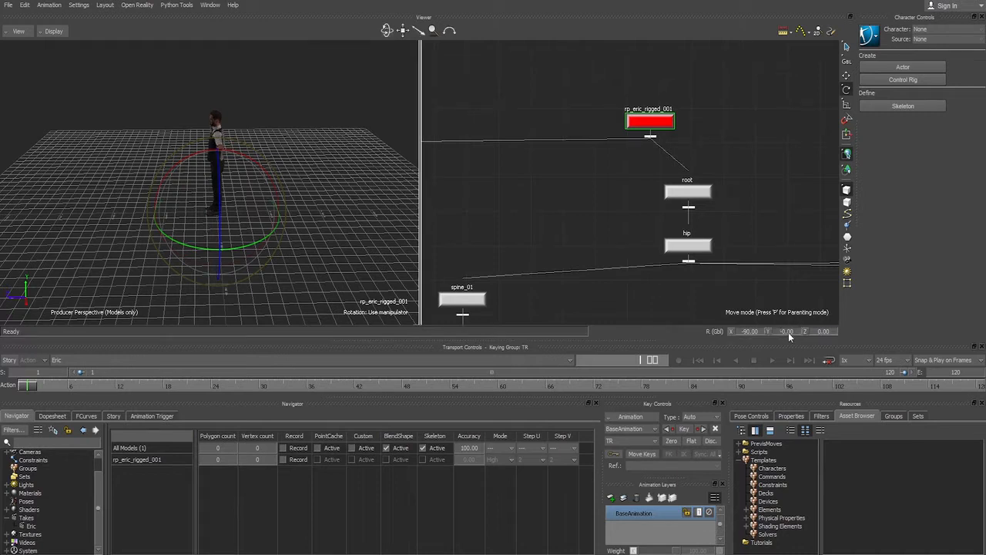
pyautogui.moveTo(793, 332)
pyautogui.mouseDown()
pyautogui.moveTo(772, 335)
pyautogui.moveTo(806, 333)
pyautogui.mouseUp()
pyautogui.scroll(2, 274, 151)
pyautogui.scroll(2, 274, 155)
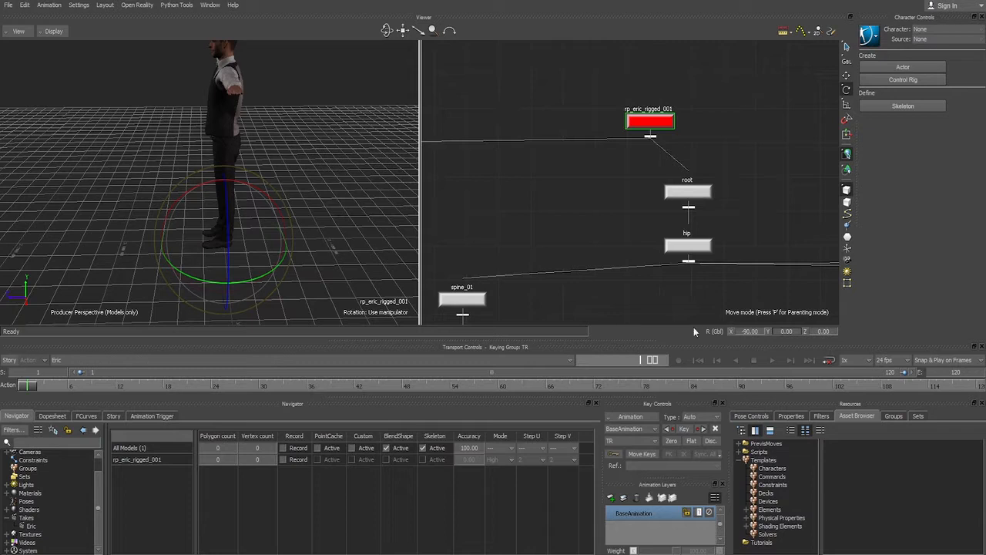
# Step: Turn the character around to the opposite side and set its global rotation to 90, 0, 180
pyautogui.moveTo(265, 276); pyautogui.dragTo(274, 227)
pyautogui.moveTo(293, 206); pyautogui.dragTo(294, 204)
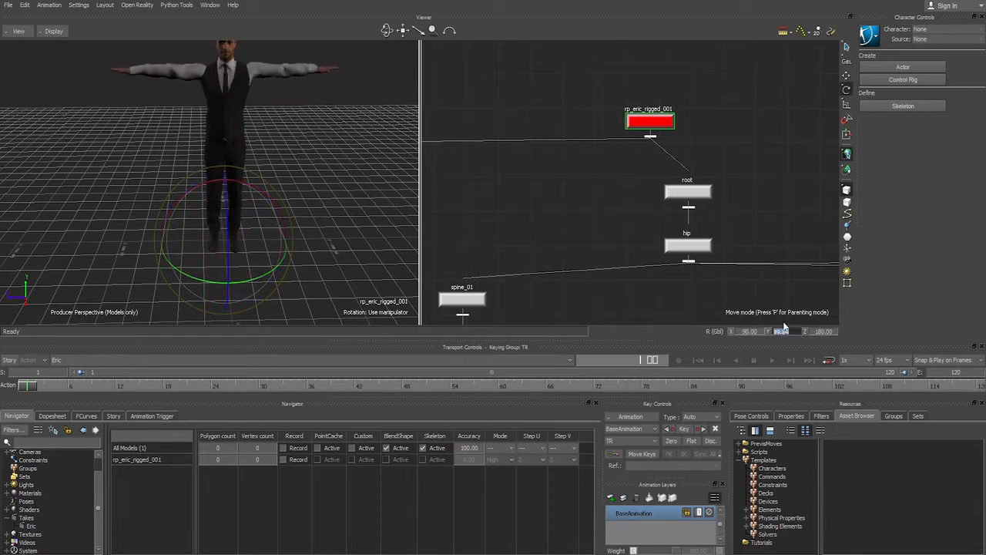
pyautogui.write('90')
pyautogui.press('Return')
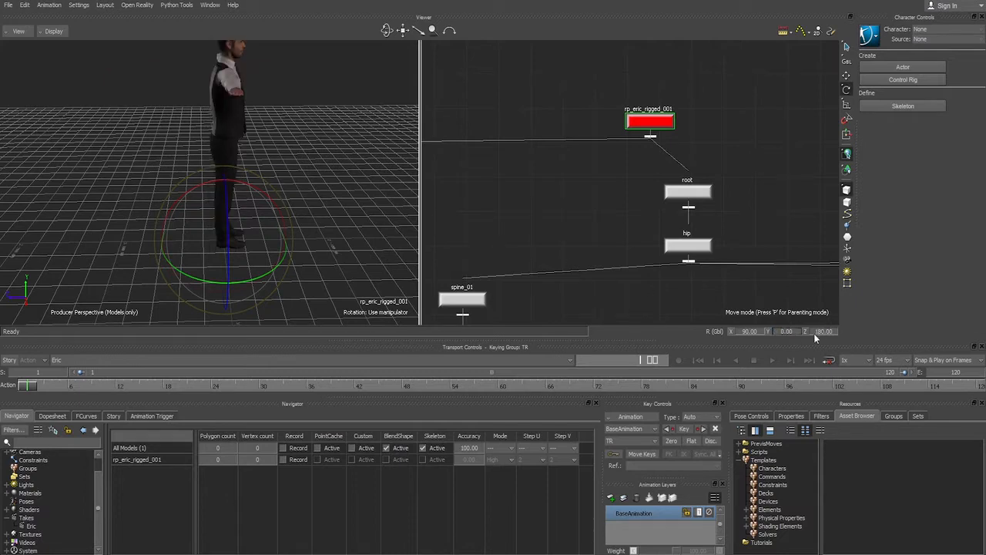
# Step: Turn the top node back to a global X rotation of -90 and set its Y rotation to 0
pyautogui.keyDown('ctrl'); pyautogui.moveTo(291, 144); pyautogui.dragTo(270, 218); pyautogui.keyUp('ctrl')
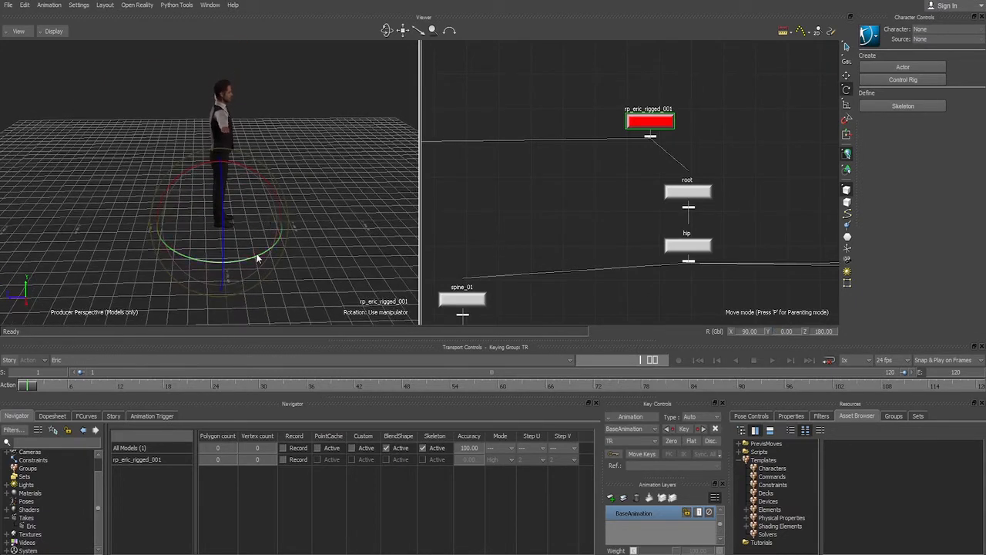
pyautogui.moveTo(257, 255); pyautogui.dragTo(211, 268)
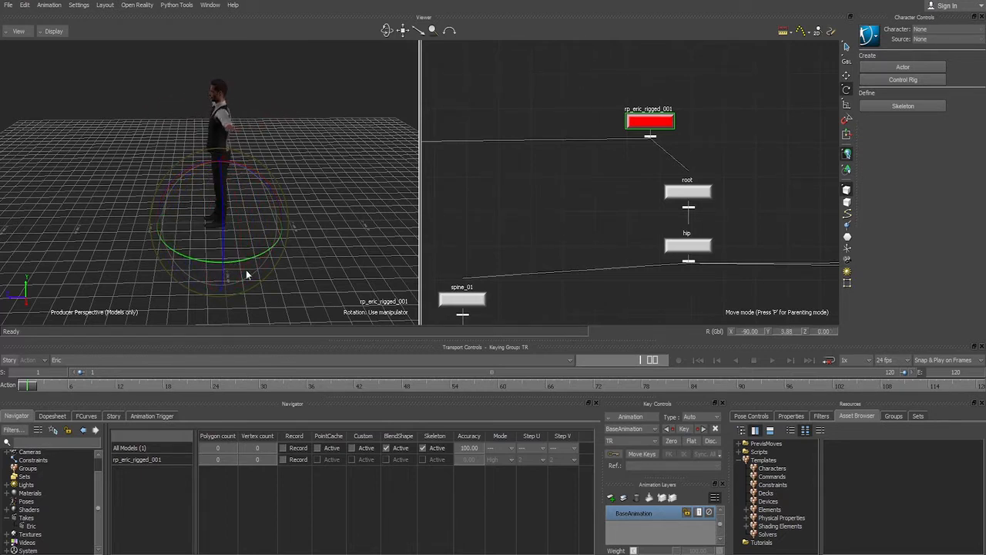
pyautogui.moveTo(776, 333); pyautogui.dragTo(822, 337)
pyautogui.write('0')
pyautogui.press('Return')
pyautogui.scroll(3, 318, 176)
pyautogui.keyDown('ctrl'); pyautogui.keyDown('shift'); pyautogui.moveTo(318, 156); pyautogui.dragTo(251, 243); pyautogui.keyUp('shift'); pyautogui.keyUp('ctrl')
pyautogui.scroll(-4, 251, 243)
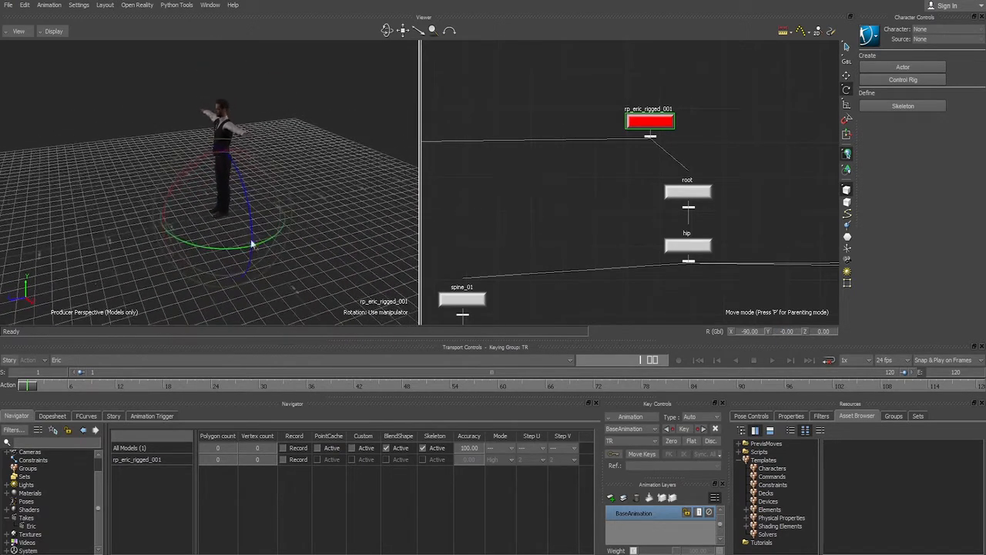
# Step: Select the character's mesh rp_eric_rigged_001_geo, deselect it and reselect the top node in the schematic
pyautogui.click(11, 304)
pyautogui.scroll(-2, 279, 192)
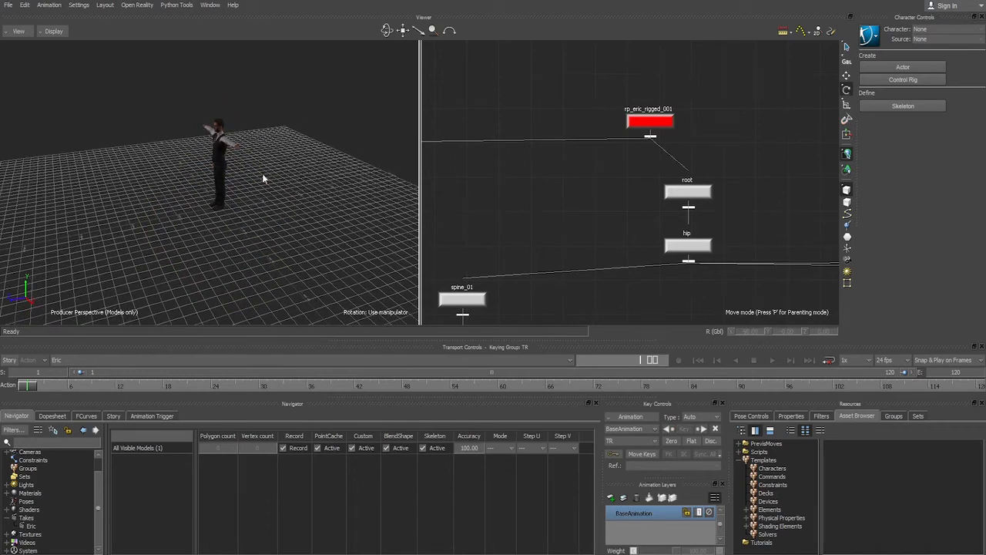
pyautogui.click(221, 158)
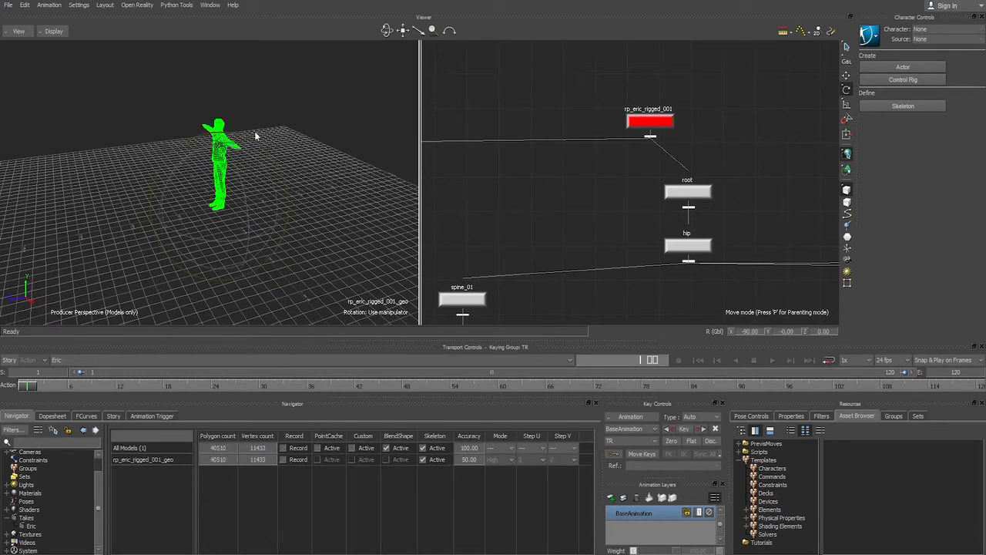
pyautogui.click(359, 116)
pyautogui.click(658, 118)
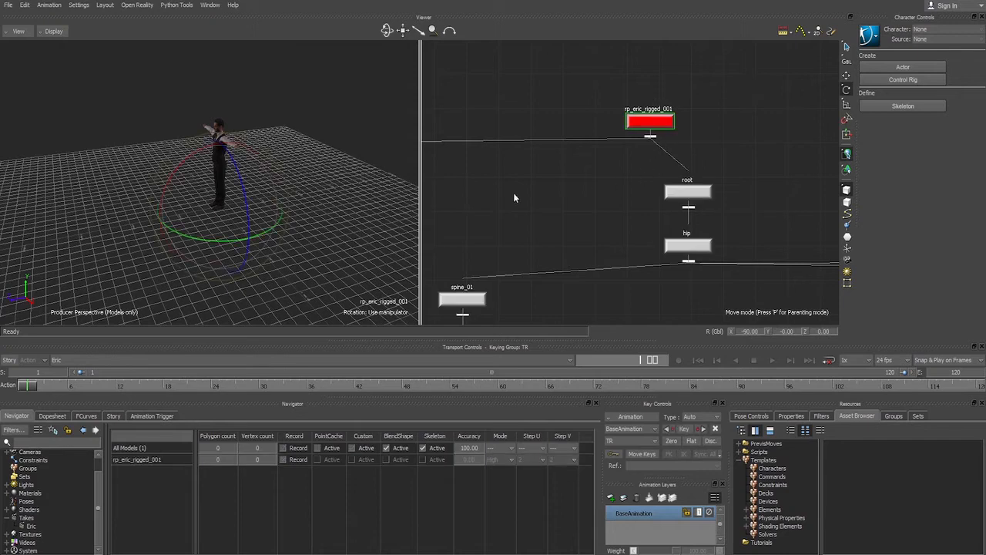
# Step: Examine the character's position and facing direction on the grid from several angles and distances
pyautogui.scroll(3, 333, 197)
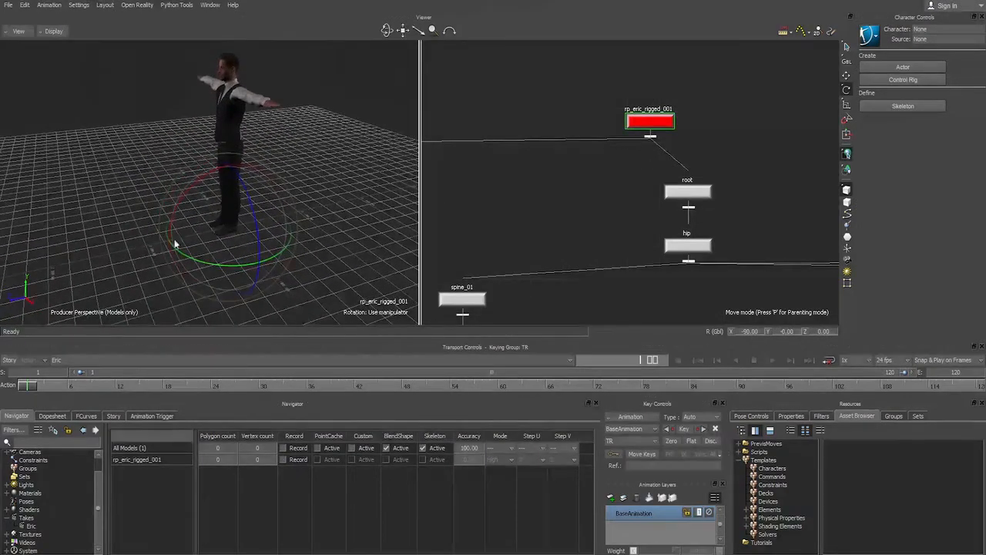
pyautogui.keyDown('shift'); pyautogui.moveTo(295, 105); pyautogui.dragTo(306, 132); pyautogui.keyUp('shift')
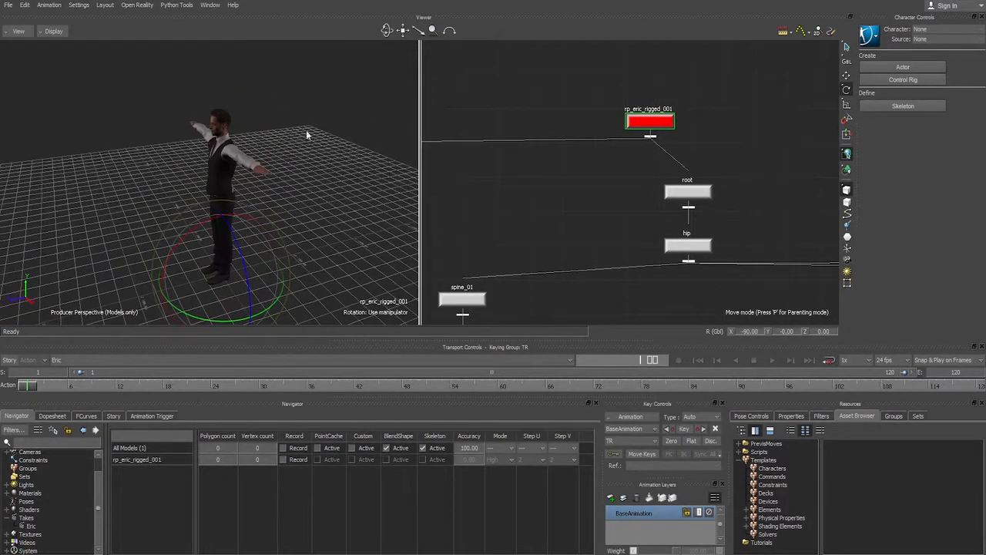
pyautogui.keyDown('ctrl'); pyautogui.keyDown('shift'); pyautogui.moveTo(212, 250); pyautogui.dragTo(245, 250); pyautogui.keyUp('shift'); pyautogui.keyUp('ctrl')
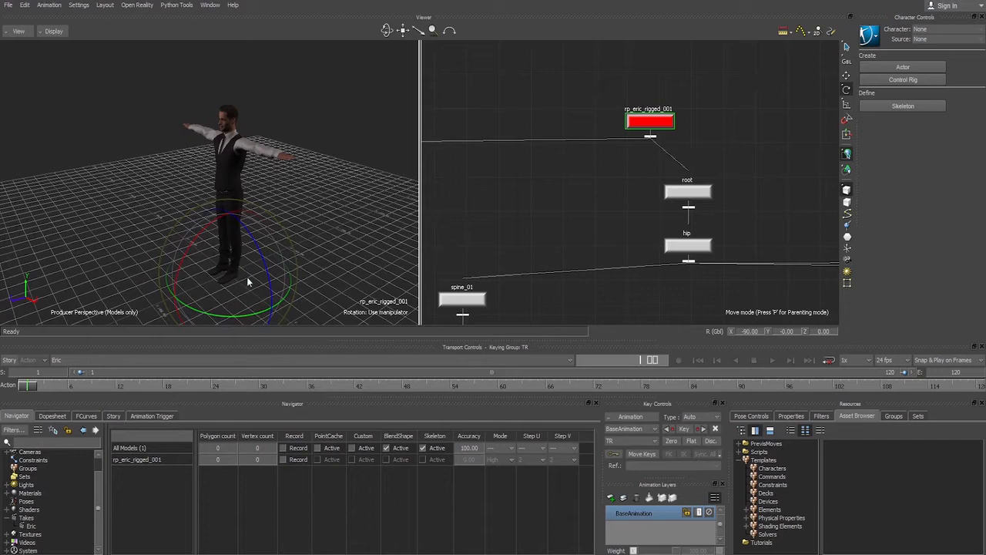
pyautogui.keyDown('ctrl'); pyautogui.moveTo(397, 228); pyautogui.dragTo(146, 258); pyautogui.keyUp('ctrl')
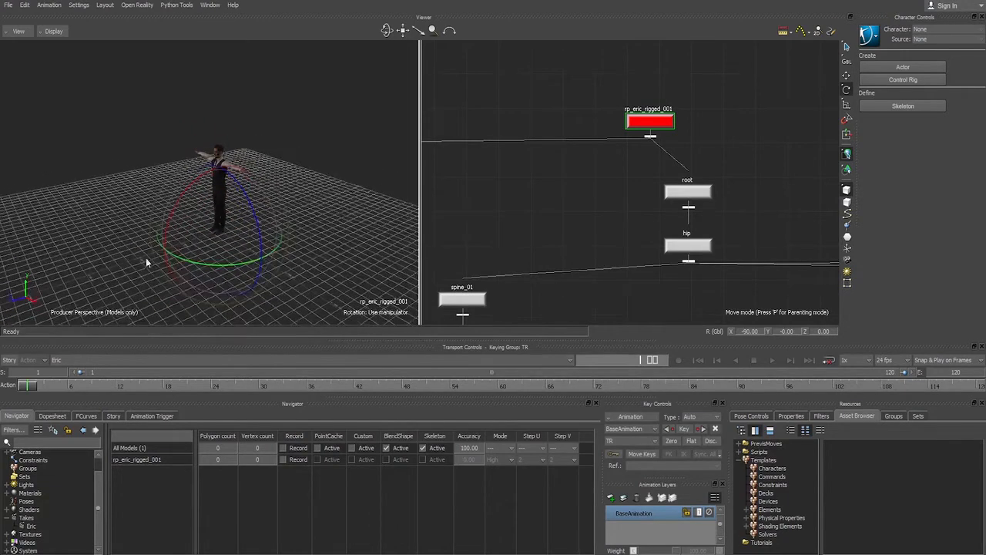
pyautogui.keyDown('ctrl'); pyautogui.keyDown('shift'); pyautogui.moveTo(347, 216); pyautogui.dragTo(228, 245); pyautogui.keyUp('shift'); pyautogui.keyUp('ctrl')
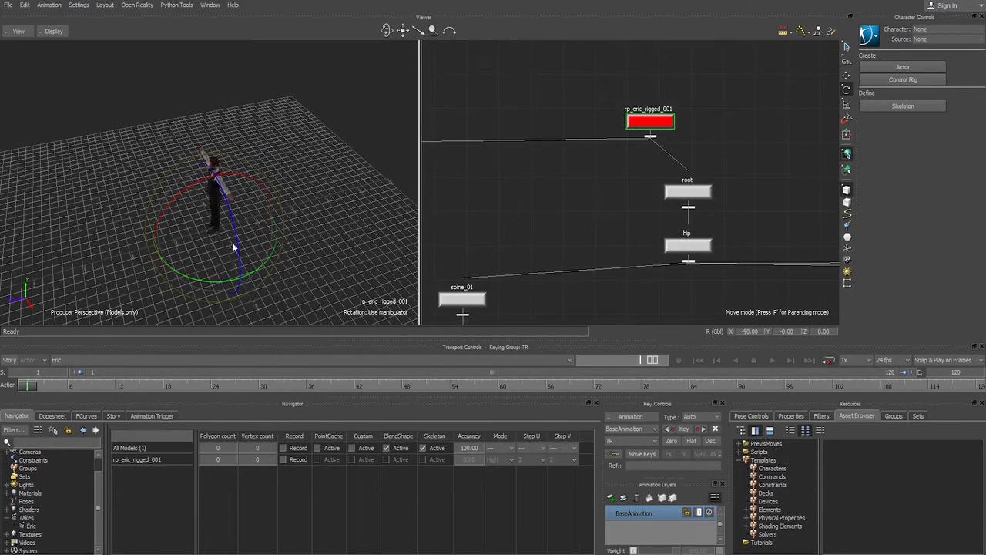
pyautogui.keyDown('ctrl'); pyautogui.keyDown('shift'); pyautogui.moveTo(232, 242); pyautogui.dragTo(253, 226); pyautogui.keyUp('shift'); pyautogui.keyUp('ctrl')
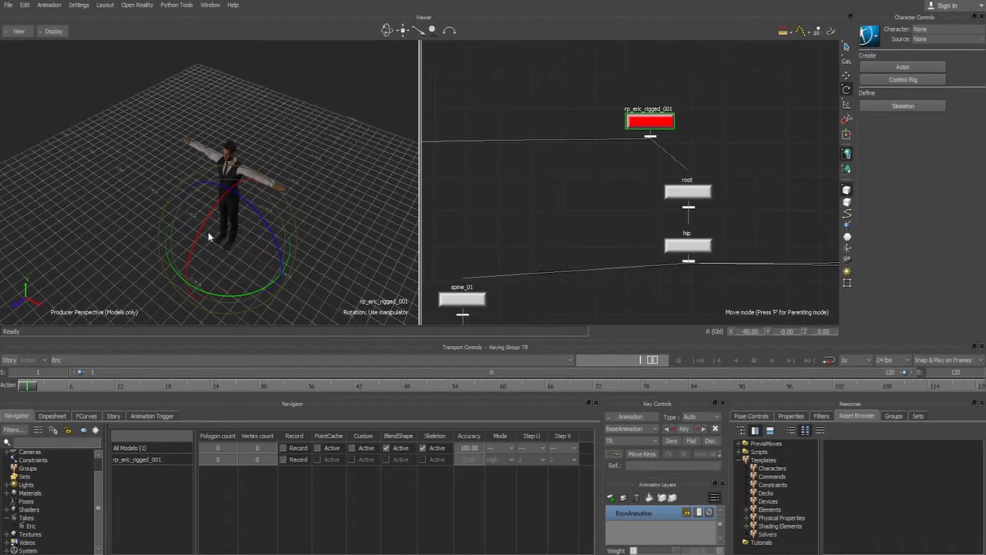
pyautogui.keyDown('ctrl'); pyautogui.keyDown('shift'); pyautogui.moveTo(244, 221); pyautogui.dragTo(242, 242); pyautogui.keyUp('shift'); pyautogui.keyUp('ctrl')
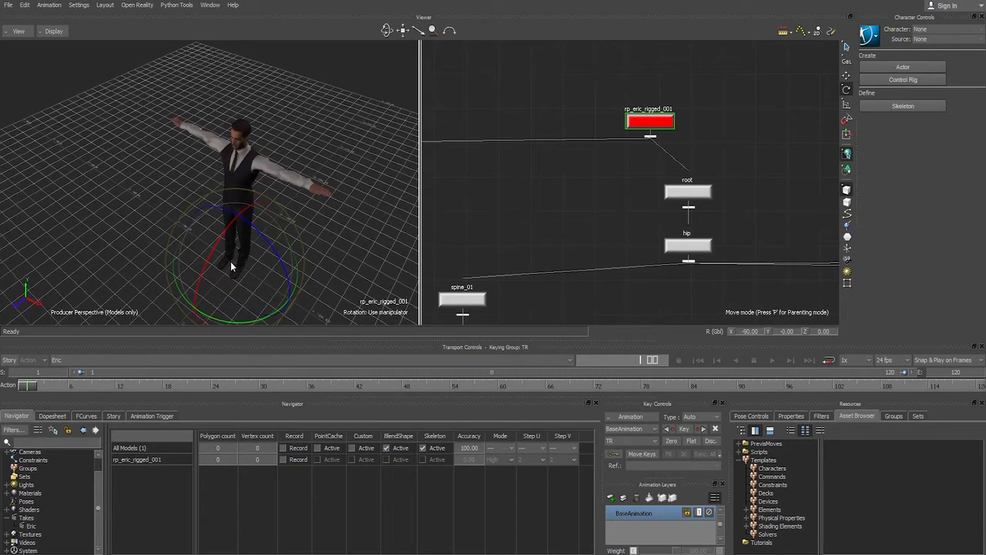
pyautogui.keyDown('ctrl'); pyautogui.keyDown('shift'); pyautogui.moveTo(235, 264); pyautogui.dragTo(301, 194); pyautogui.keyUp('shift'); pyautogui.keyUp('ctrl')
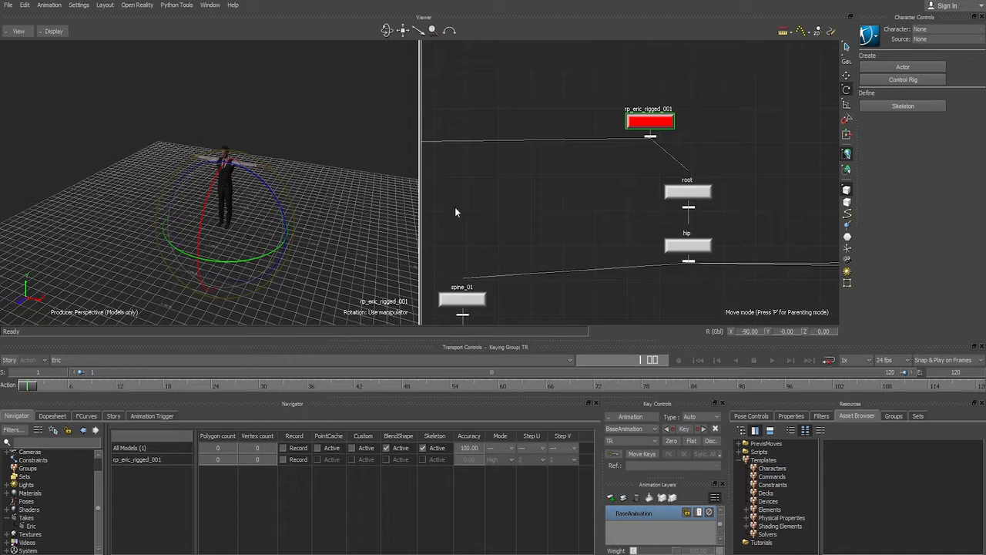
pyautogui.keyDown('ctrl'); pyautogui.keyDown('shift'); pyautogui.moveTo(285, 190); pyautogui.dragTo(324, 172); pyautogui.keyUp('shift'); pyautogui.keyUp('ctrl')
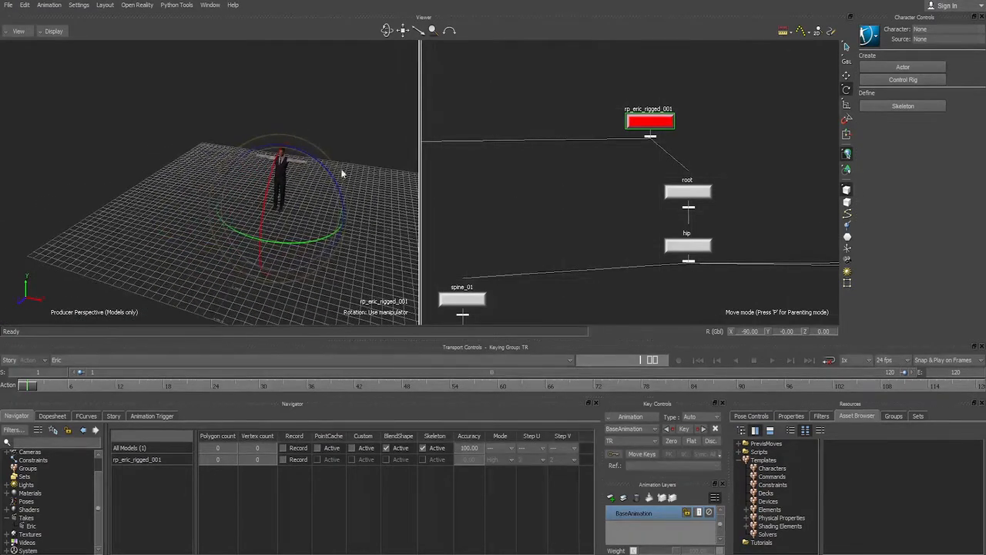
# Step: Switch the viewport to the Producer Front camera, clear the selection and display the character in X-Ray mode
pyautogui.hotkey('ctrl', 'f')
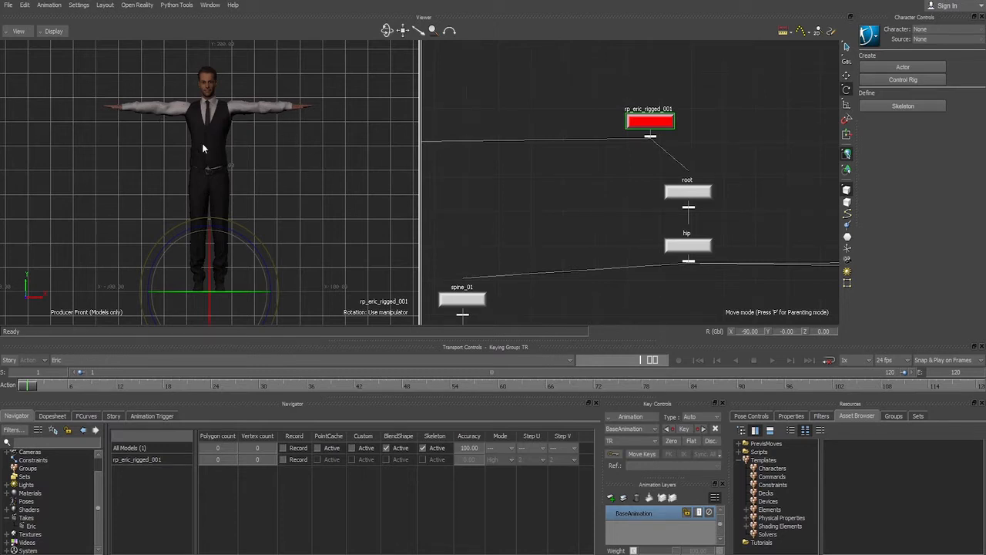
pyautogui.scroll(-6, 609, 164)
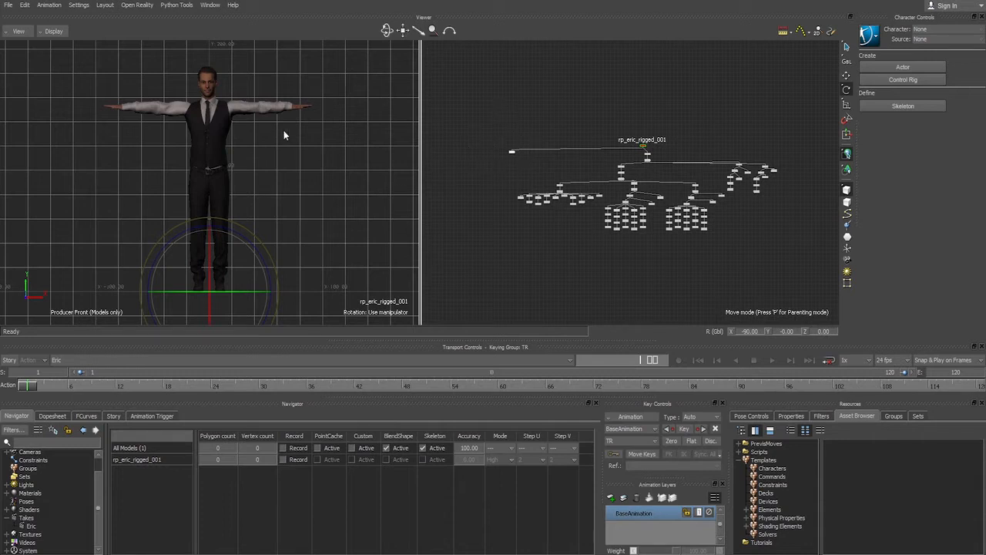
pyautogui.click(346, 184)
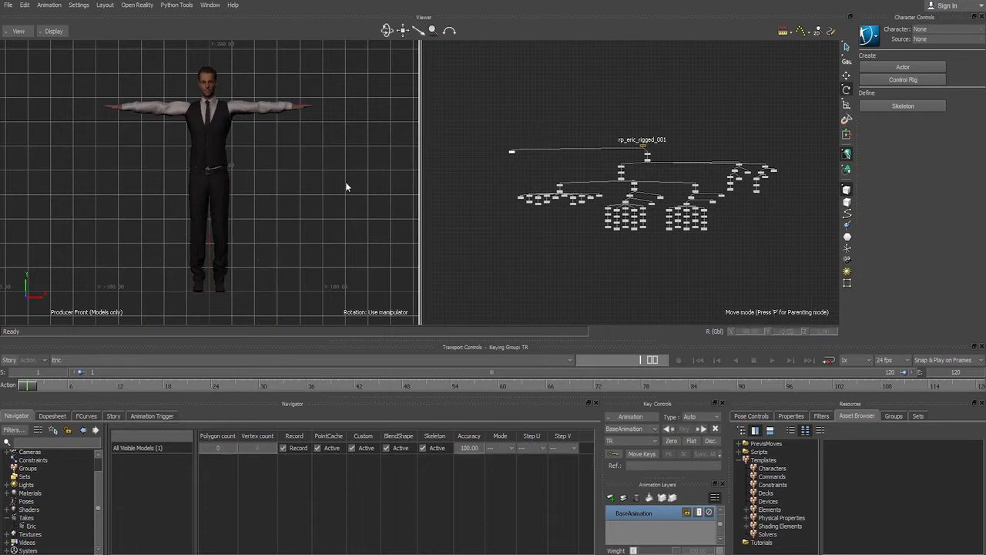
pyautogui.keyDown('ctrl'); pyautogui.moveTo(303, 175); pyautogui.dragTo(325, 149); pyautogui.keyUp('ctrl')
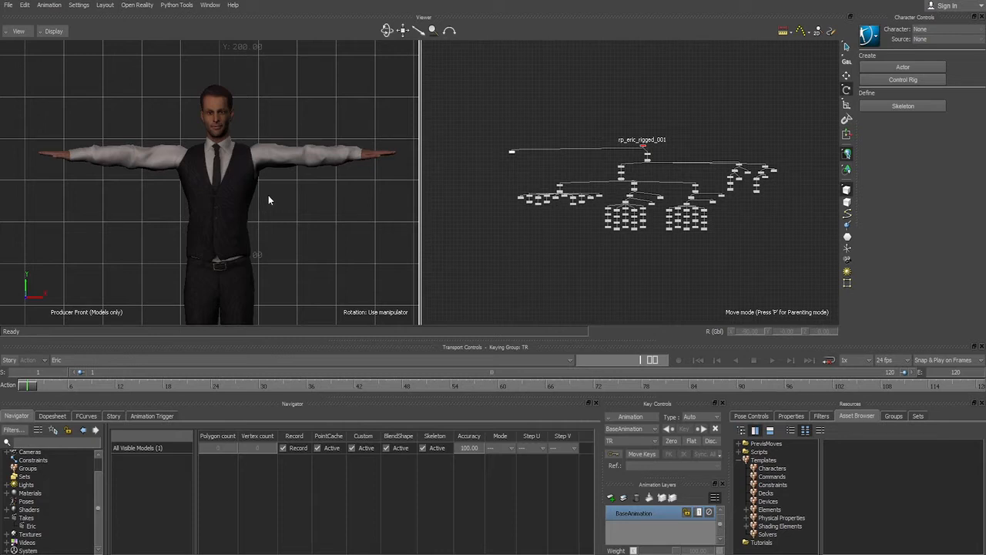
pyautogui.hotkey('ctrl', 'a')
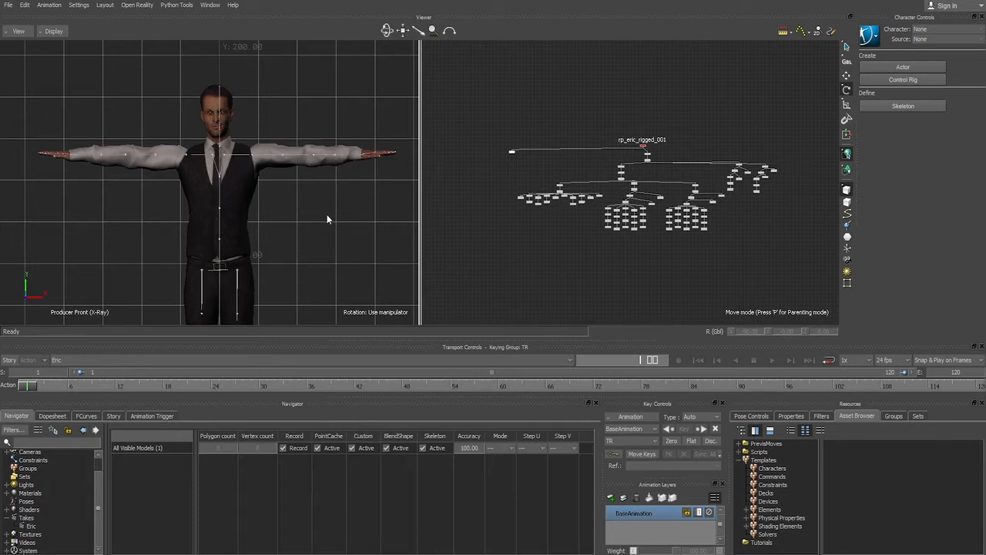
# Step: Select the arm bones and rotate both arms down beside the body, then clear the selection
pyautogui.keyDown('ctrl'); pyautogui.moveTo(327, 214); pyautogui.dragTo(243, 171); pyautogui.keyUp('ctrl')
pyautogui.click(248, 163)
pyautogui.click(114, 106)
pyautogui.click(175, 155)
pyautogui.click(314, 203)
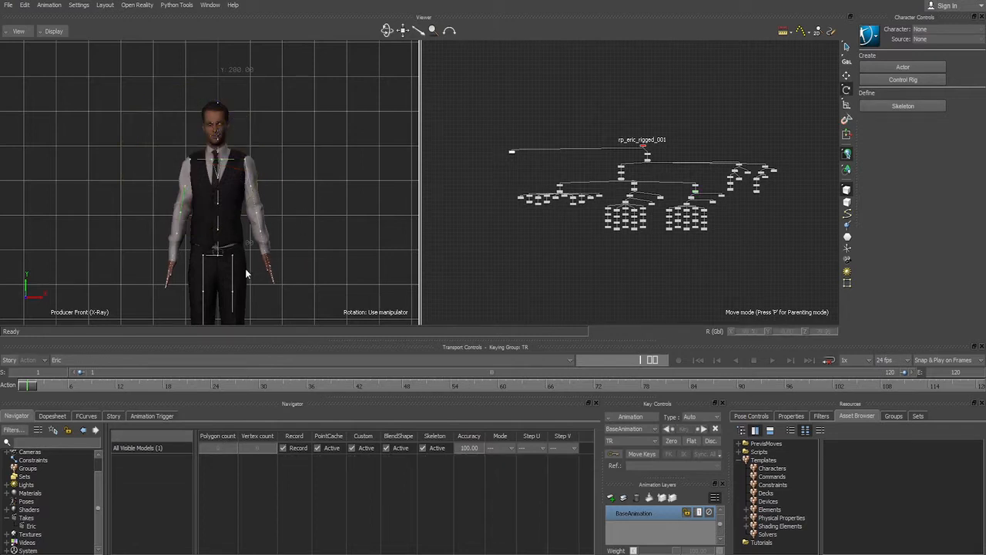
# Step: Select the upperleg_l and upperleg_r bones, try moving them with the Translate tool and undo the move
pyautogui.moveTo(202, 268); pyautogui.dragTo(255, 272)
pyautogui.press('t')
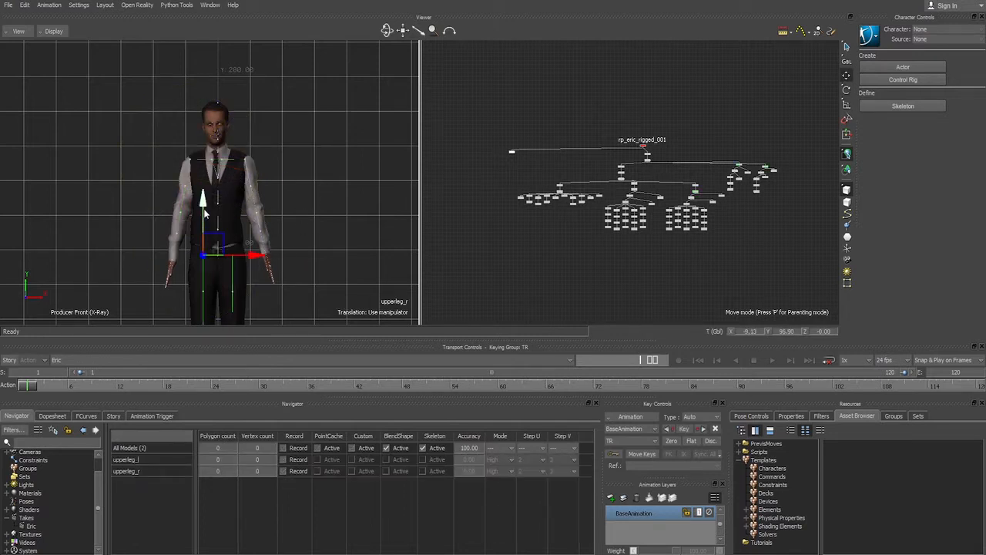
pyautogui.moveTo(204, 209); pyautogui.dragTo(231, 227)
pyautogui.hotkey('ctrl', 'z')
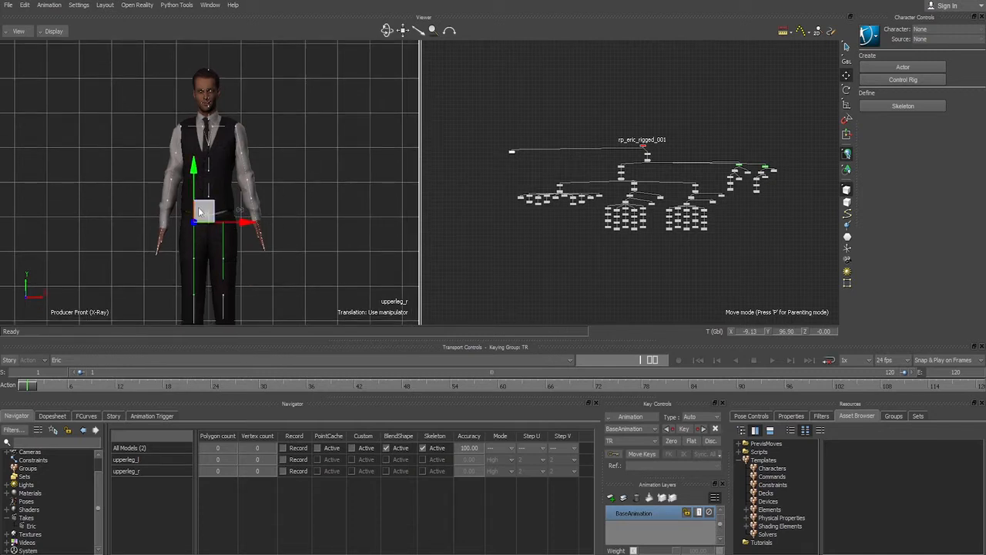
# Step: Try moving both upper leg bones straight down along Y and undo the move
pyautogui.scroll(-2, 297, 172)
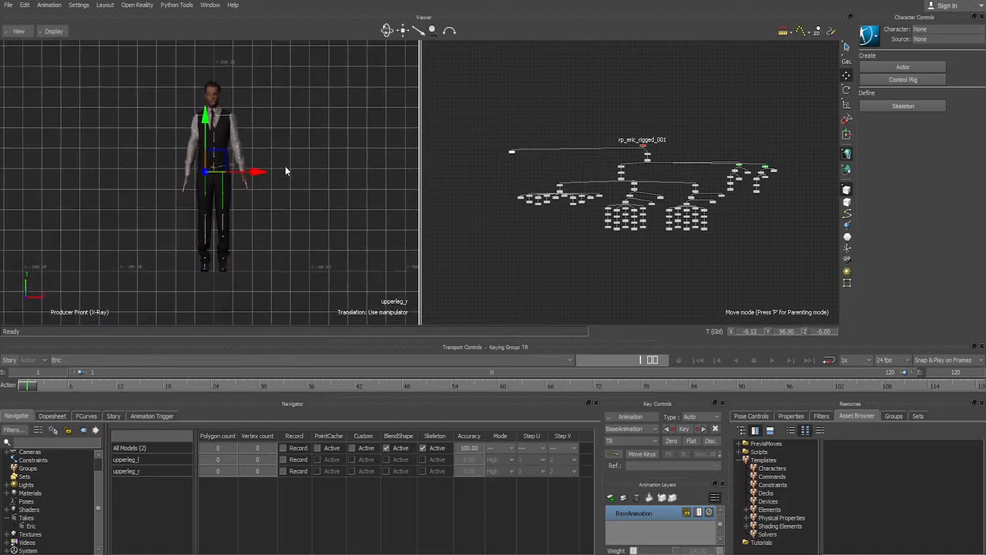
pyautogui.moveTo(205, 130); pyautogui.dragTo(190, 166)
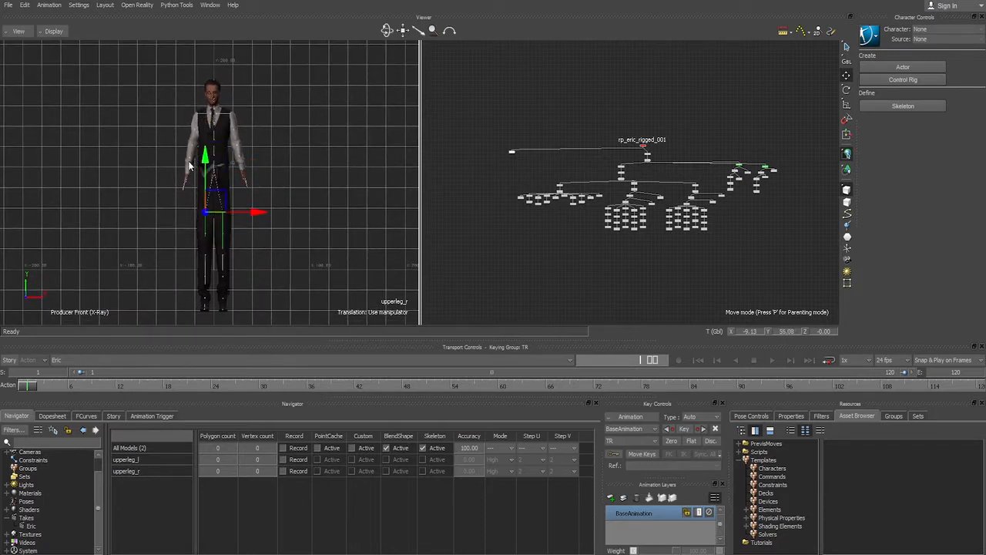
pyautogui.hotkey('ctrl', 'z')
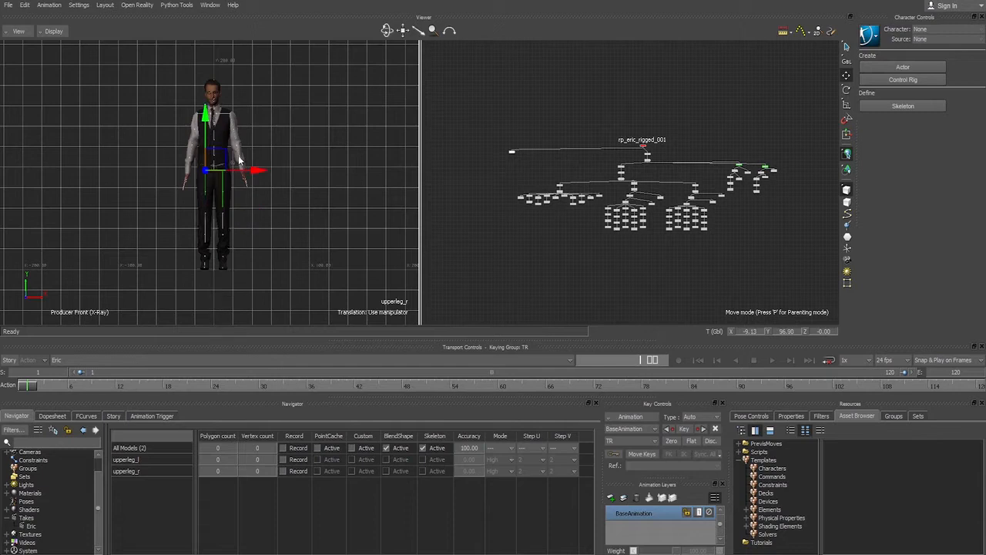
# Step: Try rotating both upper leg bones forward in the Producer Right view and undo the rotation
pyautogui.press('e')
pyautogui.hotkey('ctrl', 'e')
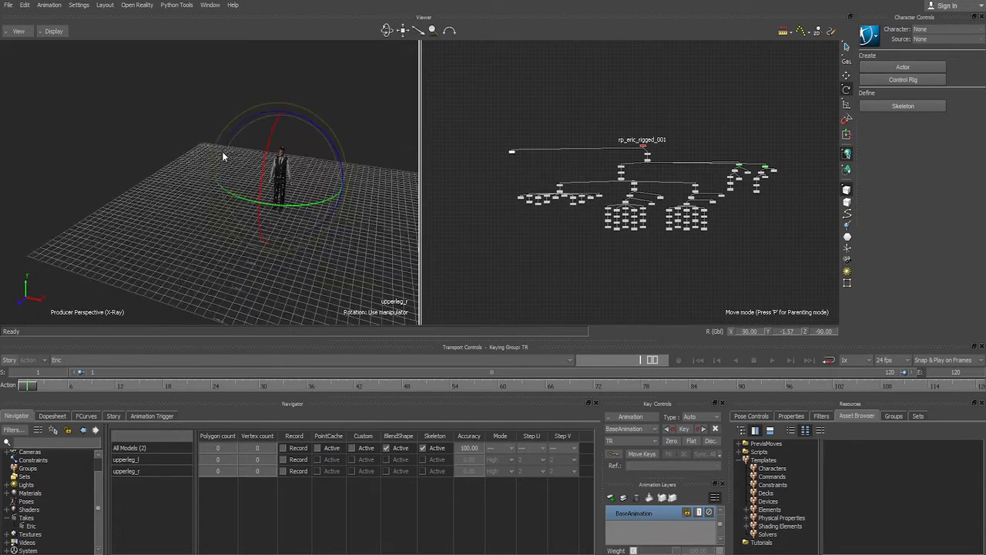
pyautogui.hotkey('ctrl', 'r')
pyautogui.moveTo(154, 152); pyautogui.dragTo(116, 188)
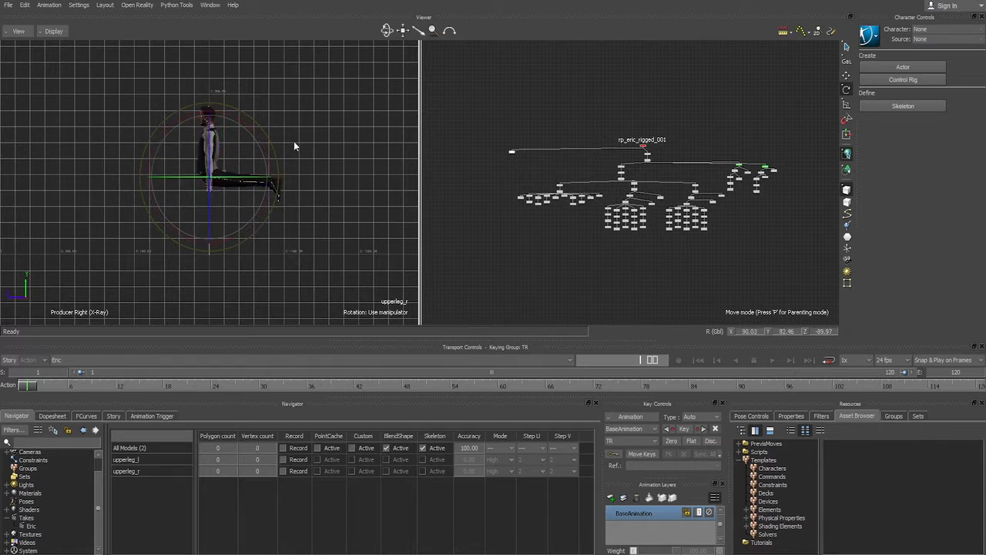
pyautogui.hotkey('ctrl', 'z')
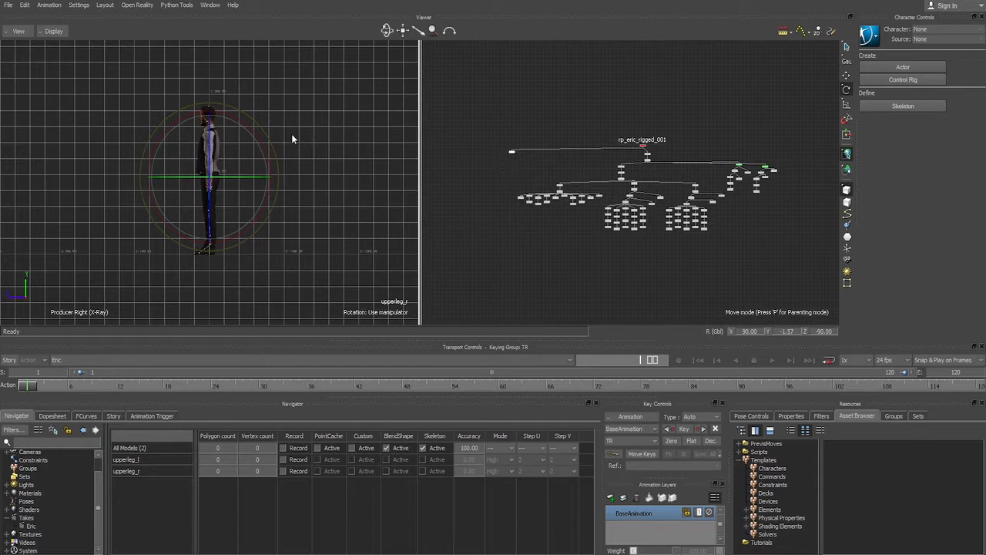
# Step: Clear the bone selection in the Producer Perspective view and bring the character into a closer frontal view
pyautogui.hotkey('ctrl', 'e')
pyautogui.keyDown('ctrl'); pyautogui.moveTo(282, 205); pyautogui.dragTo(283, 152); pyautogui.keyUp('ctrl')
pyautogui.click(347, 108)
pyautogui.keyDown('ctrl'); pyautogui.keyDown('shift'); pyautogui.moveTo(347, 108); pyautogui.dragTo(301, 112); pyautogui.keyUp('shift'); pyautogui.keyUp('ctrl')
pyautogui.keyDown('shift'); pyautogui.moveTo(300, 112); pyautogui.dragTo(239, 202); pyautogui.keyUp('shift')
pyautogui.keyDown('ctrl'); pyautogui.moveTo(240, 202); pyautogui.dragTo(251, 137); pyautogui.keyUp('ctrl')
pyautogui.keyDown('ctrl'); pyautogui.moveTo(203, 166); pyautogui.dragTo(226, 153); pyautogui.keyUp('ctrl')
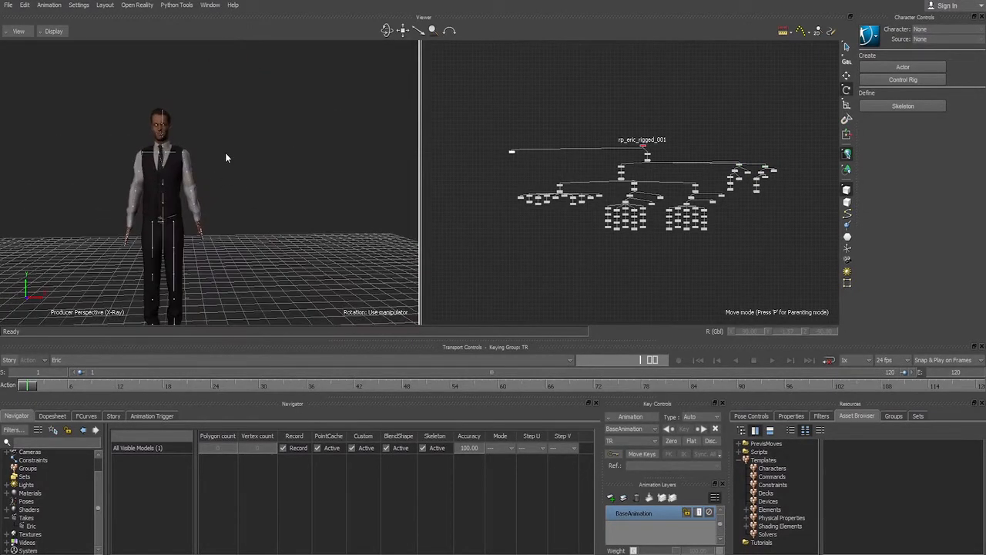
# Step: Switch the viewer to a single pane and frame the character closely in the Producer Front view
pyautogui.hotkey('ctrl', '1')
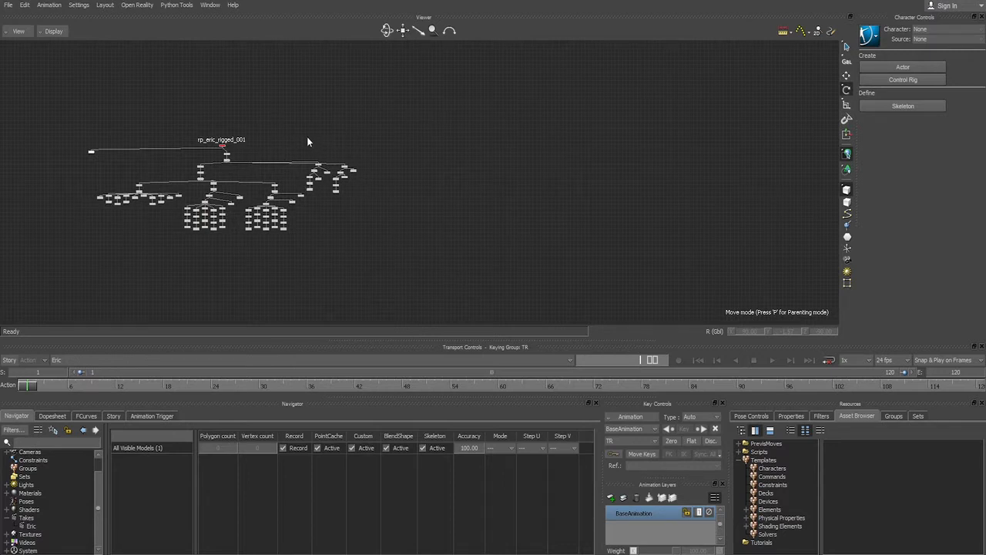
pyautogui.hotkey('ctrl', 'f')
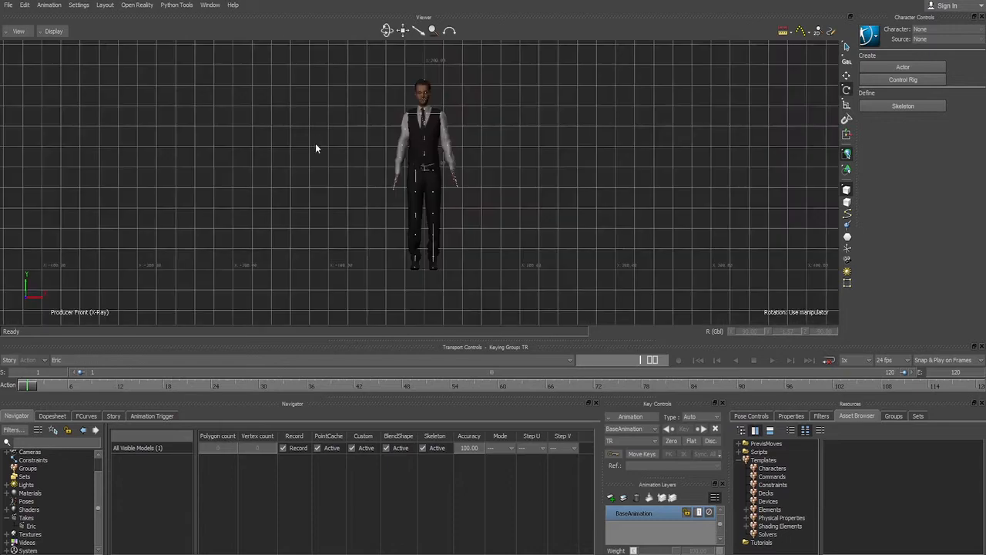
pyautogui.keyDown('shift'); pyautogui.moveTo(524, 200); pyautogui.dragTo(495, 142); pyautogui.keyUp('shift')
pyautogui.keyDown('shift'); pyautogui.moveTo(490, 75); pyautogui.dragTo(497, 104); pyautogui.keyUp('shift')
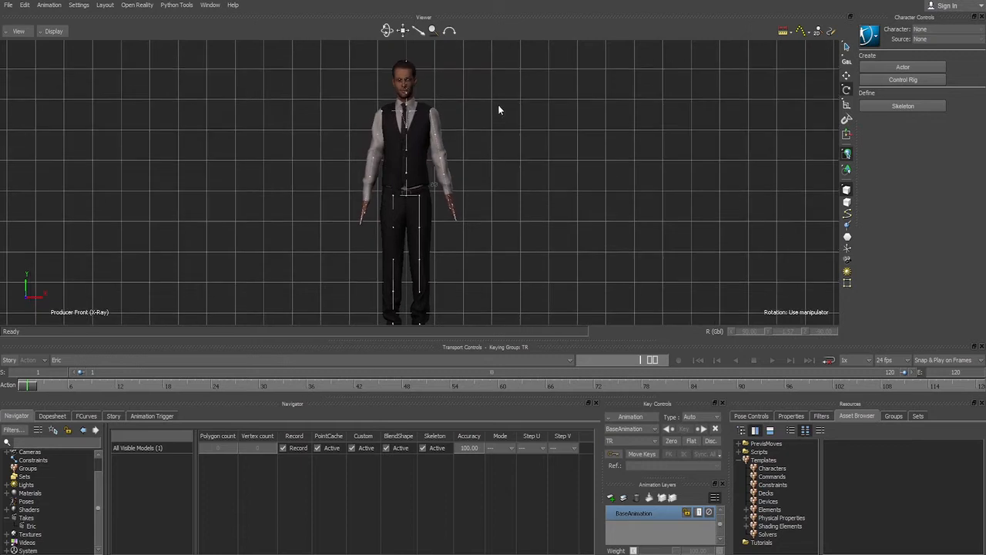
# Step: Rotate both upper arm bones slightly outward from the body by hand, then clear the selection
pyautogui.click(445, 126)
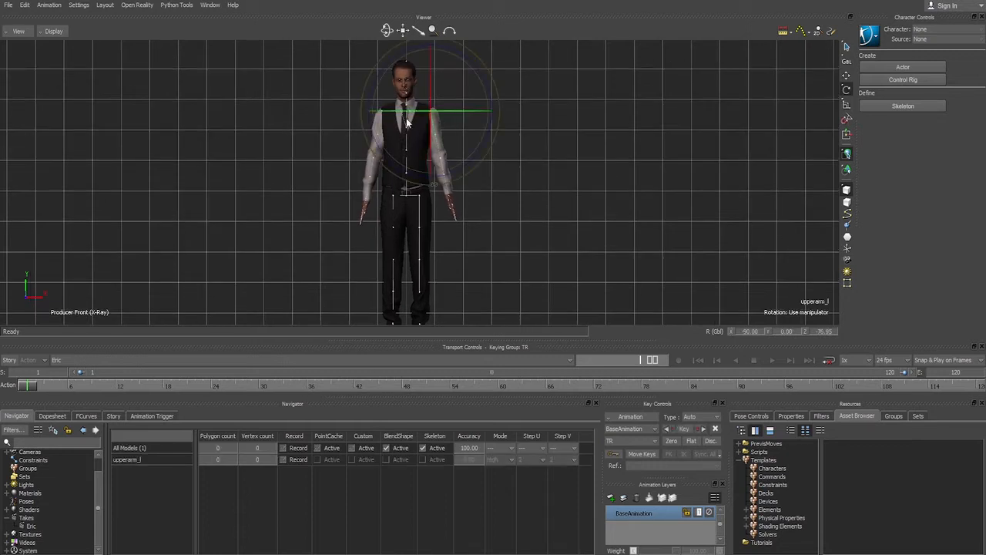
pyautogui.click(470, 174)
pyautogui.click(456, 132)
pyautogui.moveTo(482, 151); pyautogui.dragTo(431, 157)
pyautogui.click(477, 151)
pyautogui.click(378, 125)
pyautogui.click(517, 197)
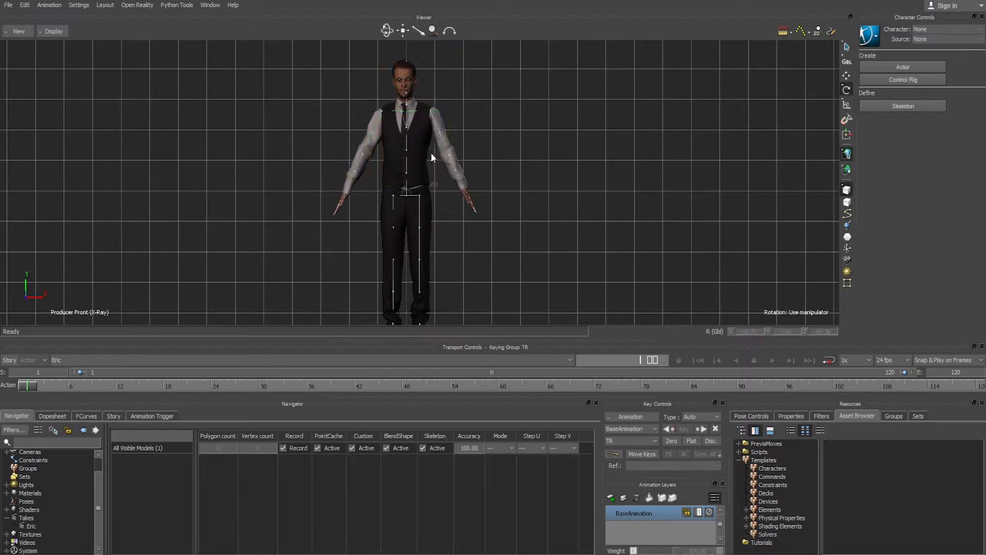
# Step: Set the upperarm_l bone's global Z rotation to 0 and clear the selection
pyautogui.click(431, 131)
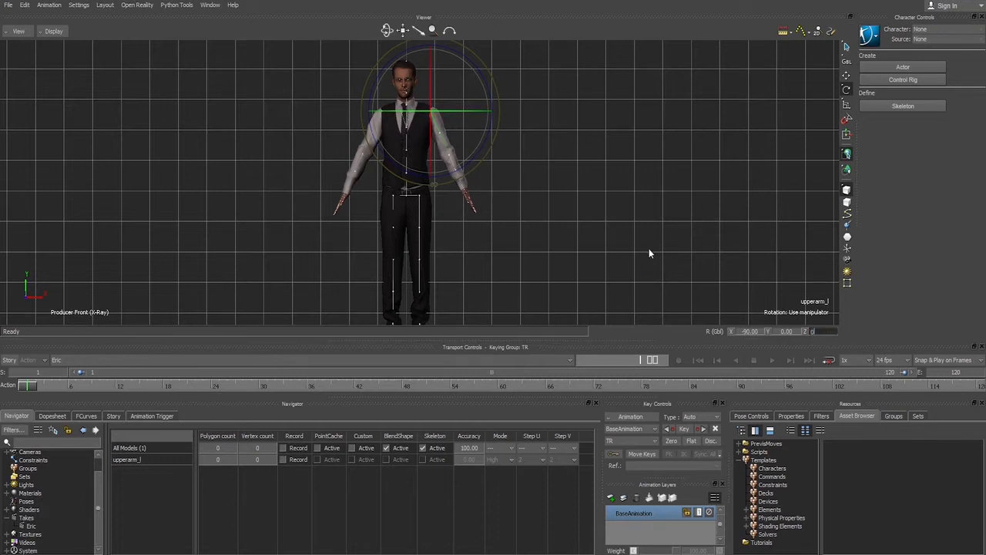
pyautogui.write('0')
pyautogui.press('Return')
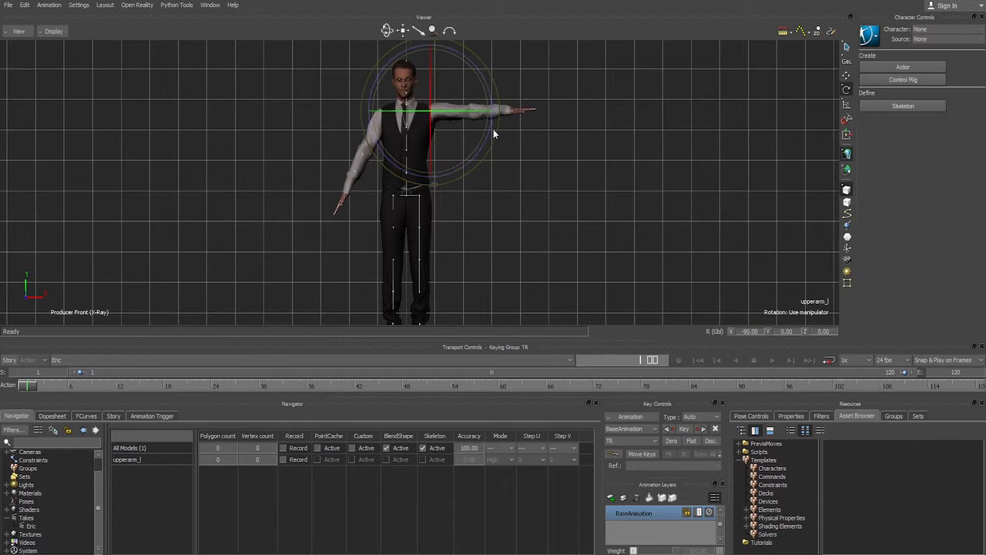
pyautogui.click(331, 115)
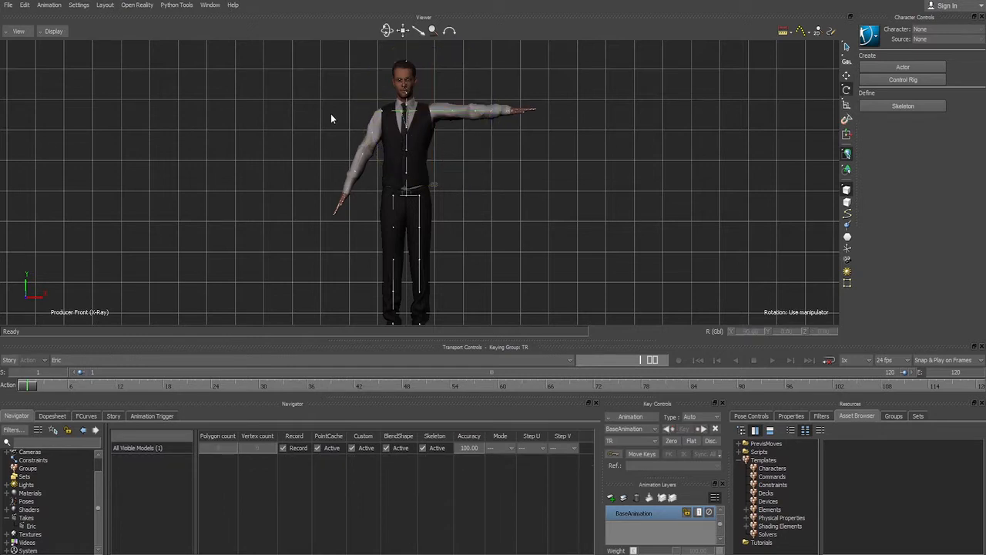
# Step: Select the upperarm_r bone and set its global Z rotation to 0
pyautogui.click(376, 129)
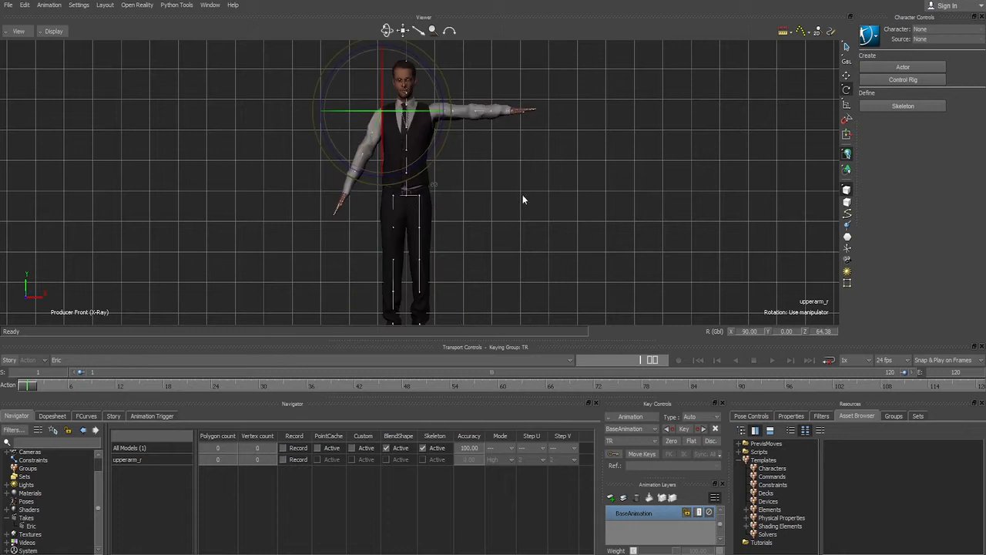
pyautogui.doubleClick(818, 333)
pyautogui.write('0')
pyautogui.press('Return')
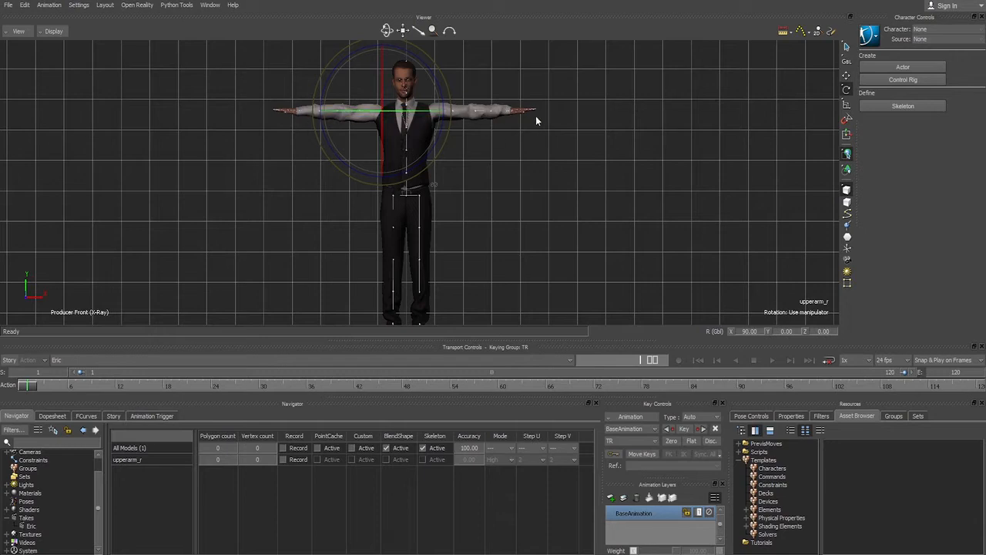
# Step: Switch to the Producer Top view, frame both outstretched arms and clear the selection
pyautogui.hotkey('ctrl', 't')
pyautogui.keyDown('ctrl'); pyautogui.moveTo(452, 230); pyautogui.dragTo(483, 114); pyautogui.keyUp('ctrl')
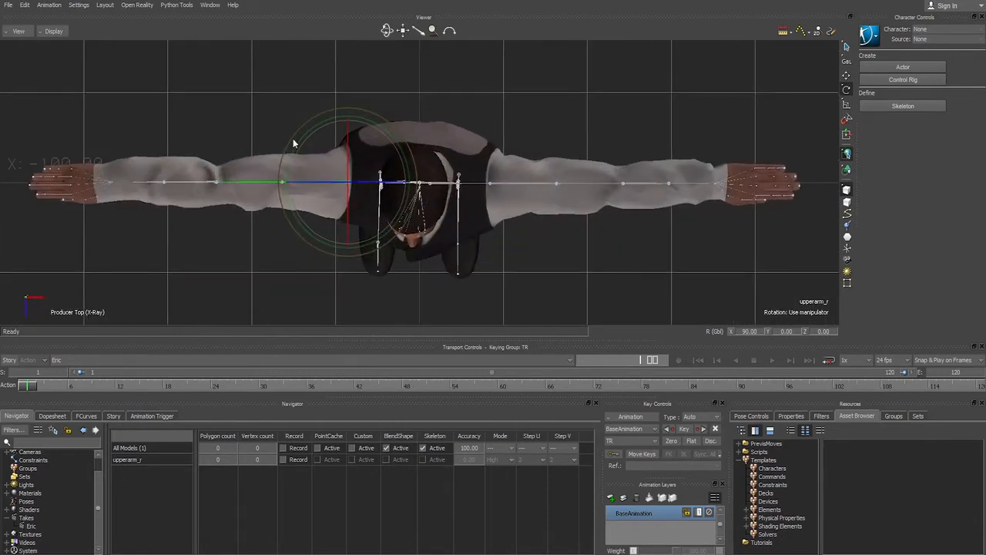
pyautogui.click(141, 96)
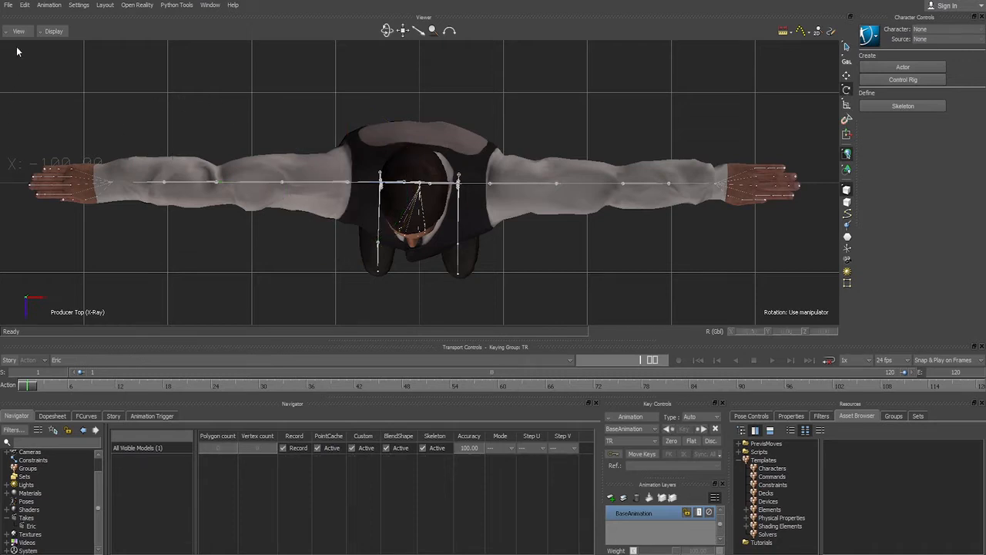
pyautogui.moveTo(17, 49); pyautogui.dragTo(436, 222)
pyautogui.click(306, 88)
# Step: Rotate the lowerarm_r bone slightly forward by hand, then clear the selection
pyautogui.click(183, 186)
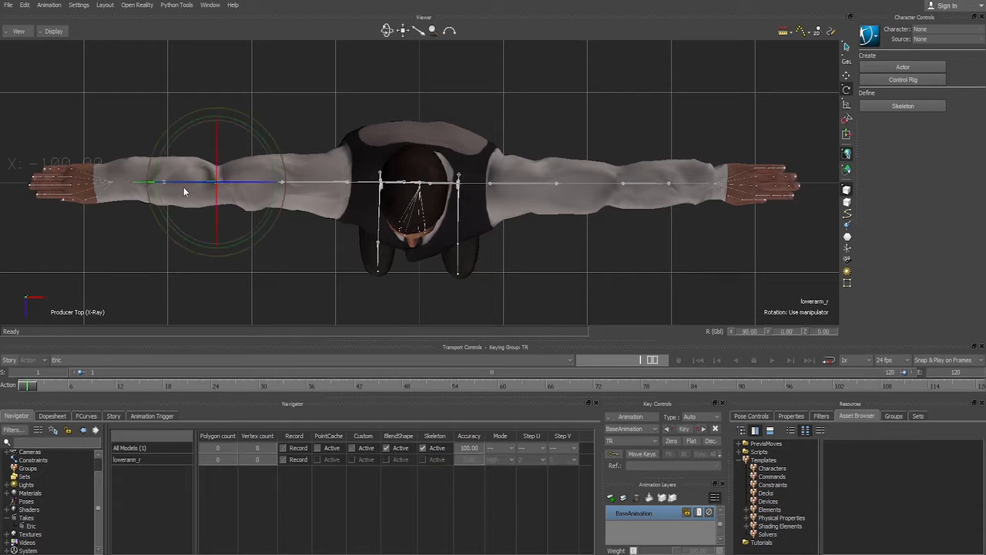
pyautogui.moveTo(269, 189); pyautogui.dragTo(299, 239)
pyautogui.click(298, 241)
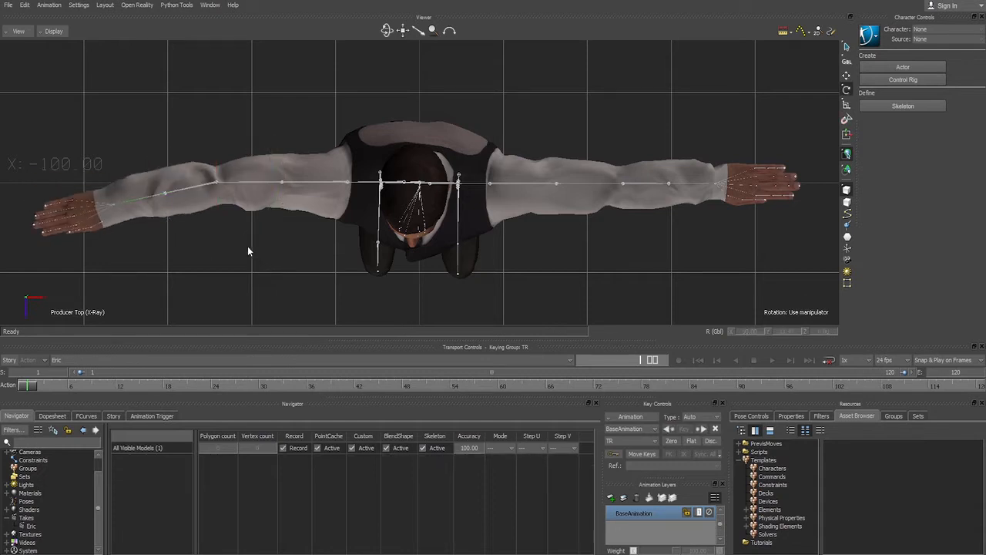
# Step: Reselect the lowerarm_r bone, rotate it back in line with the upper arm and set its global Y rotation to 0
pyautogui.click(216, 183)
pyautogui.moveTo(277, 204); pyautogui.dragTo(275, 225)
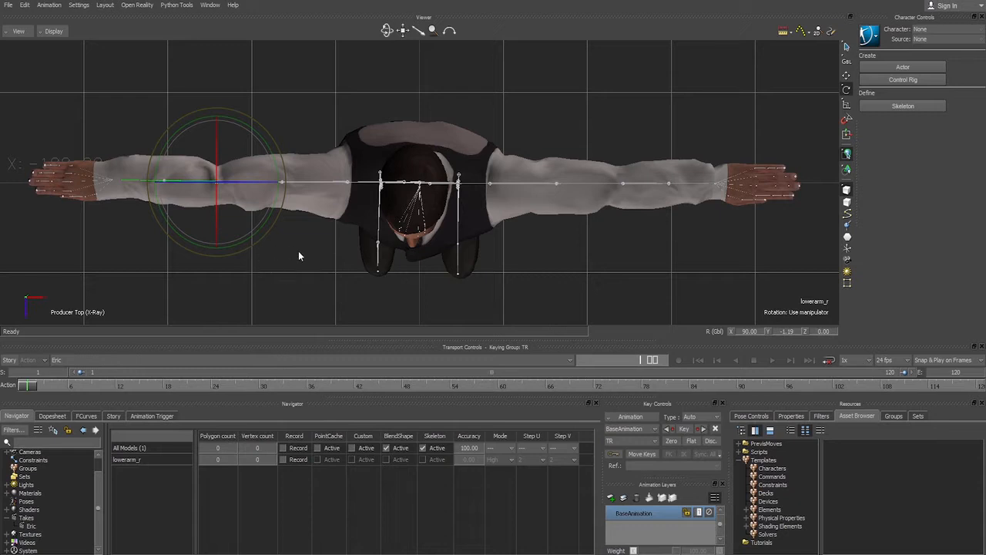
pyautogui.doubleClick(788, 331)
pyautogui.write('0')
pyautogui.press('Return')
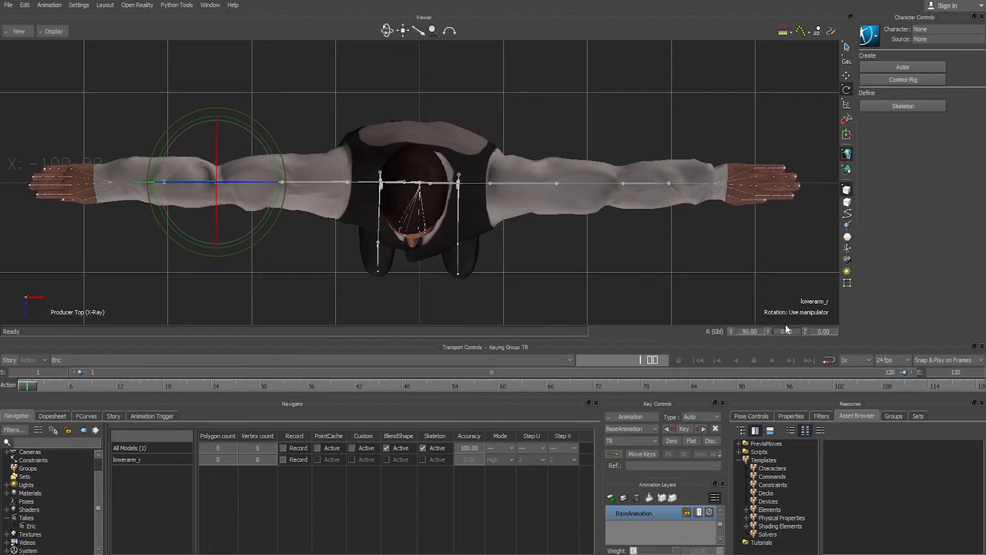
# Step: Select the upperarm_l bone and swing it forward and back by hand around the shoulder
pyautogui.click(552, 184)
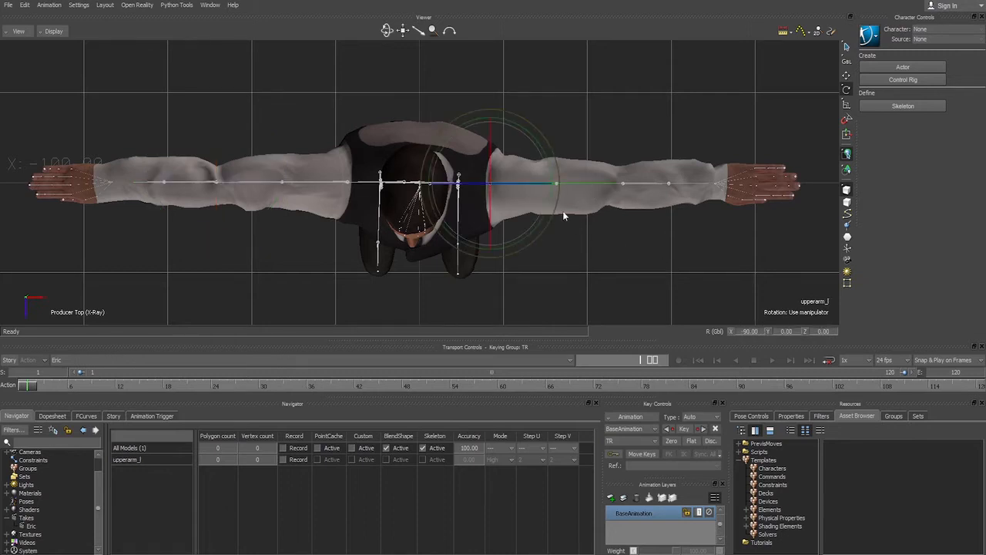
pyautogui.moveTo(541, 221); pyautogui.dragTo(609, 165)
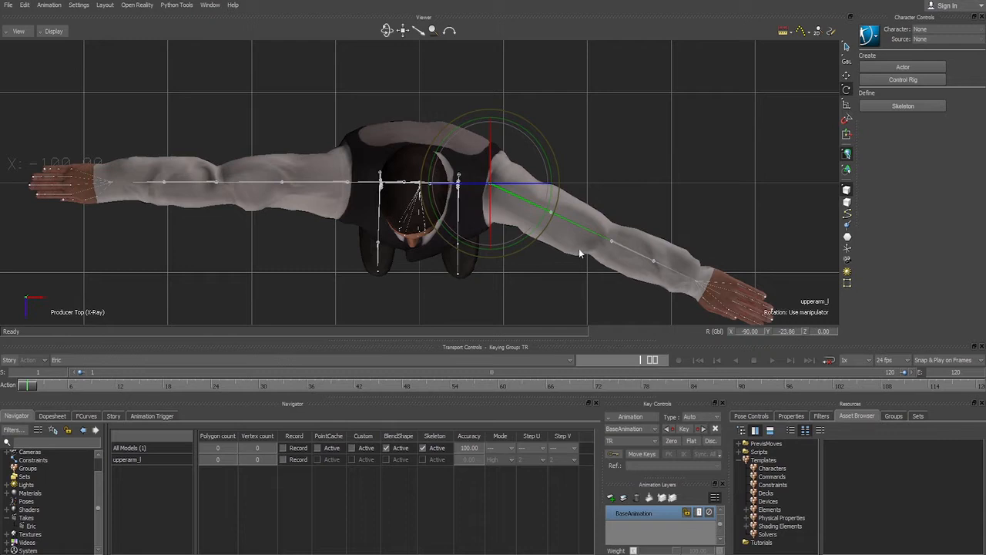
pyautogui.moveTo(539, 233); pyautogui.dragTo(545, 218)
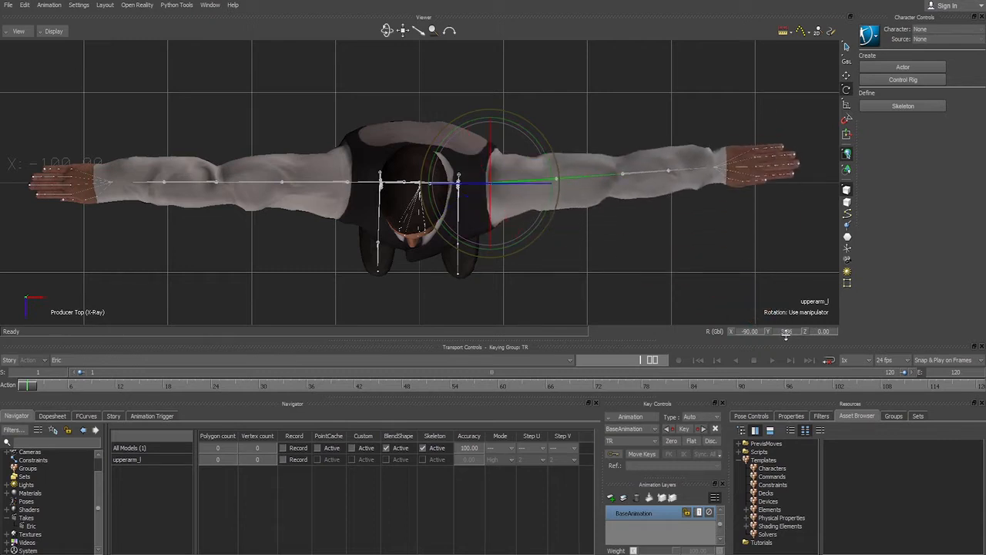
pyautogui.click(604, 272)
# Step: Set the upperarm_l bone's global Y rotation to 0
pyautogui.click(522, 181)
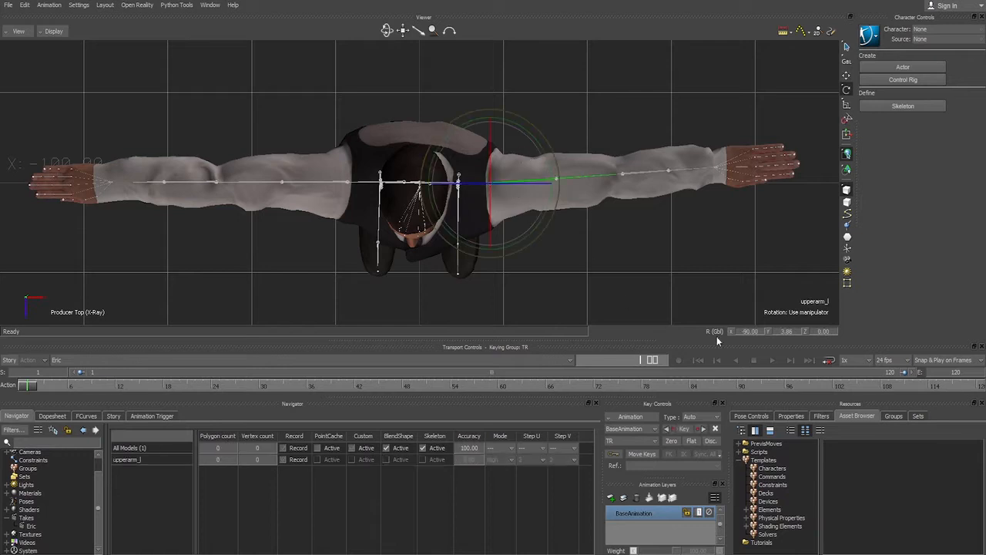
pyautogui.doubleClick(783, 332)
pyautogui.write('0')
pyautogui.press('Return')
# Step: Select the hand_l bone, try rotating it around the wrist, undo the rotation and clear the selection
pyautogui.click(649, 200)
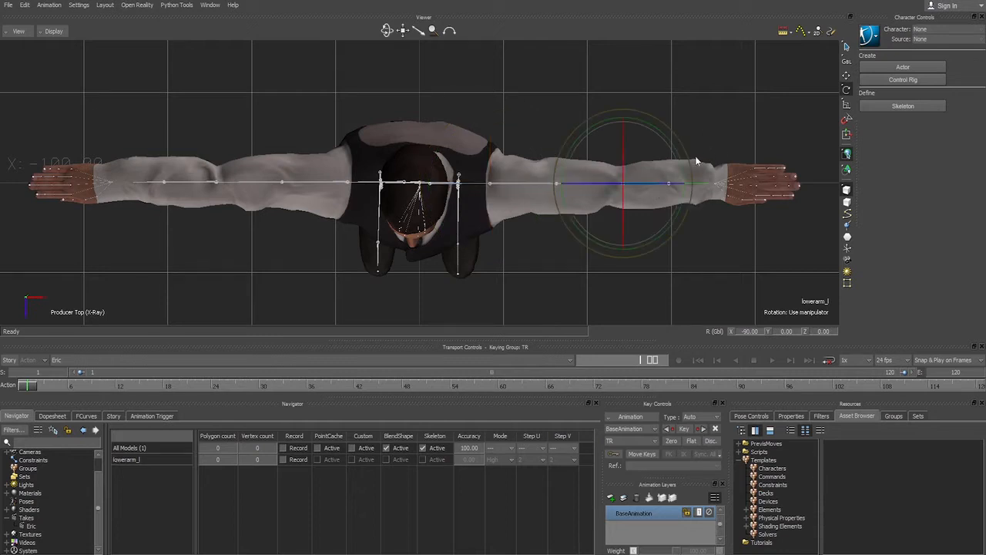
pyautogui.click(551, 199)
pyautogui.click(731, 174)
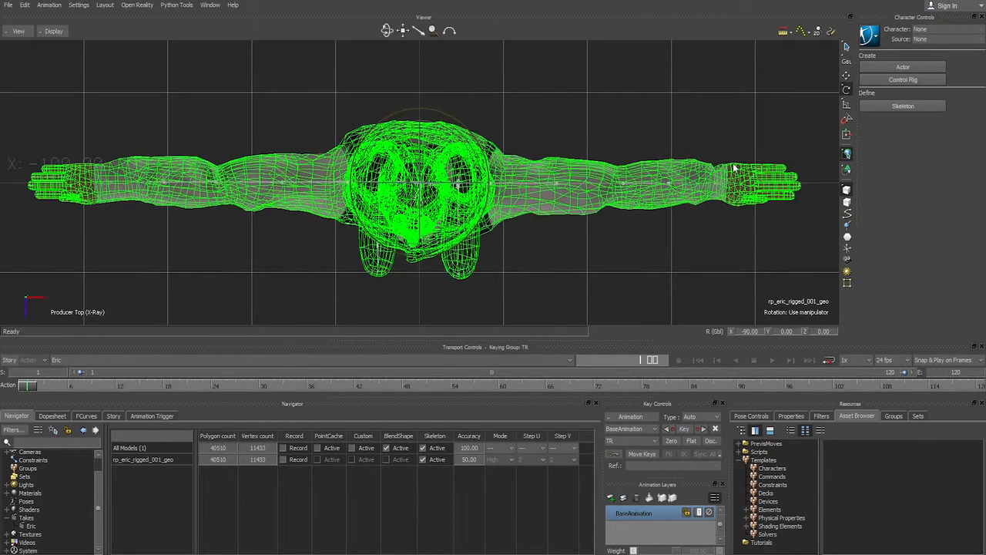
pyautogui.click(737, 161)
pyautogui.click(733, 199)
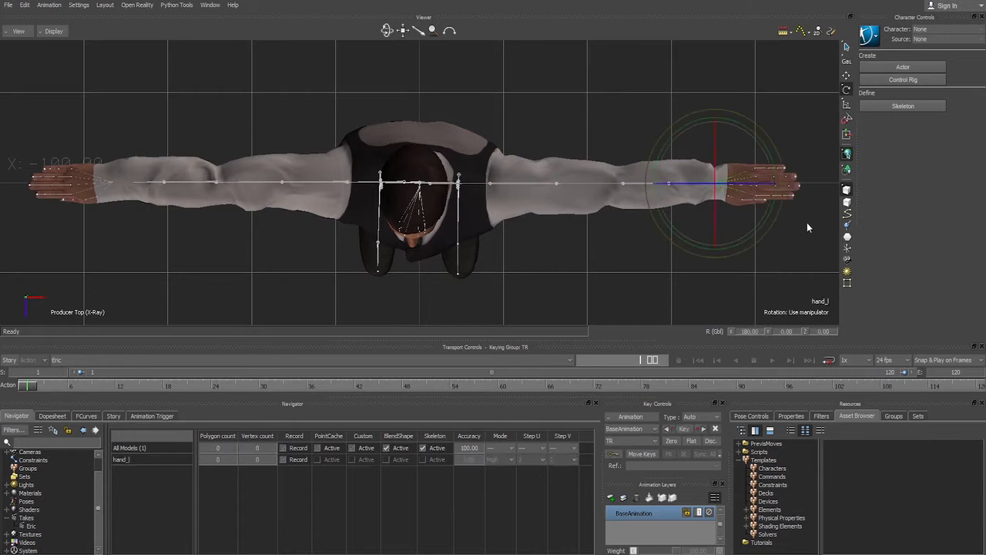
pyautogui.moveTo(763, 223)
pyautogui.mouseDown()
pyautogui.moveTo(726, 254)
pyautogui.moveTo(768, 207)
pyautogui.mouseUp()
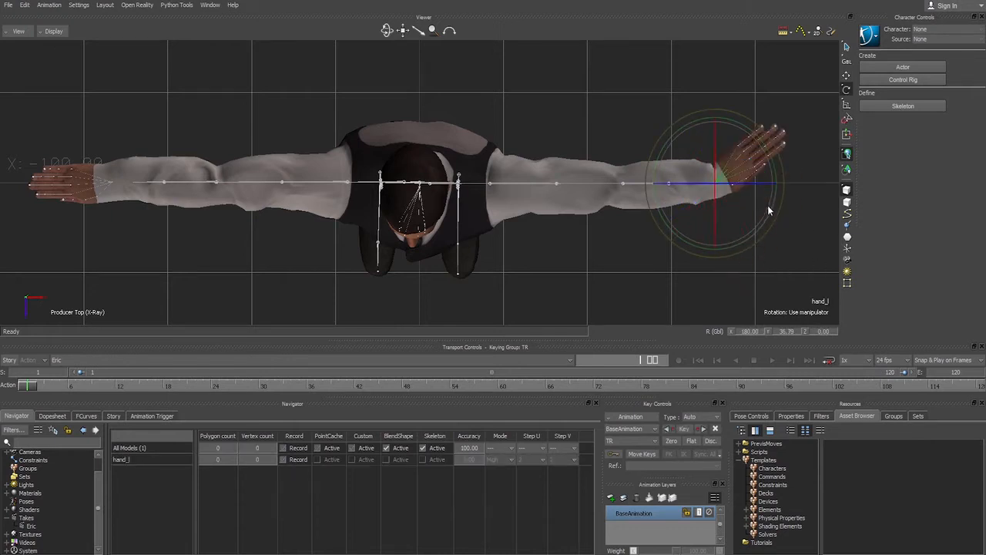
pyautogui.hotkey('ctrl', 'z')
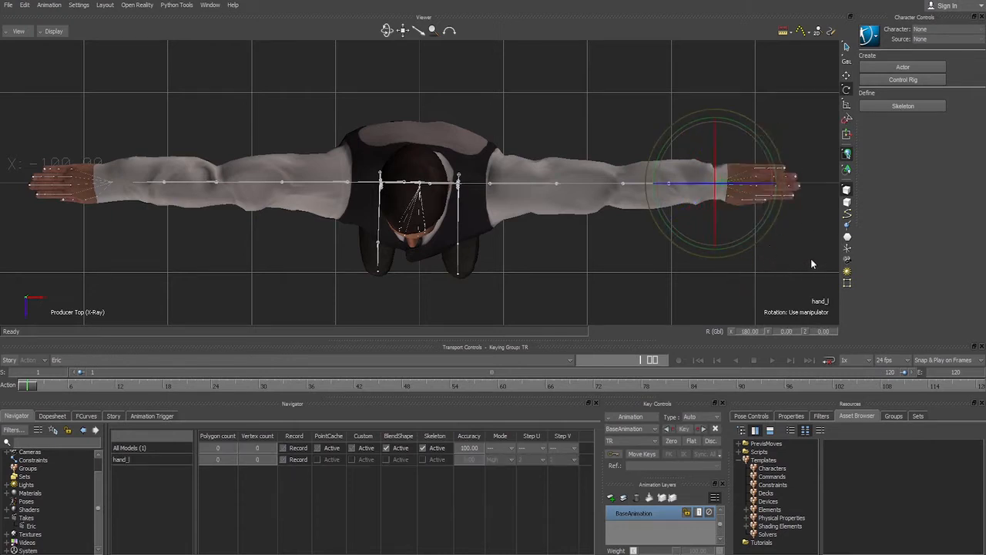
pyautogui.click(258, 273)
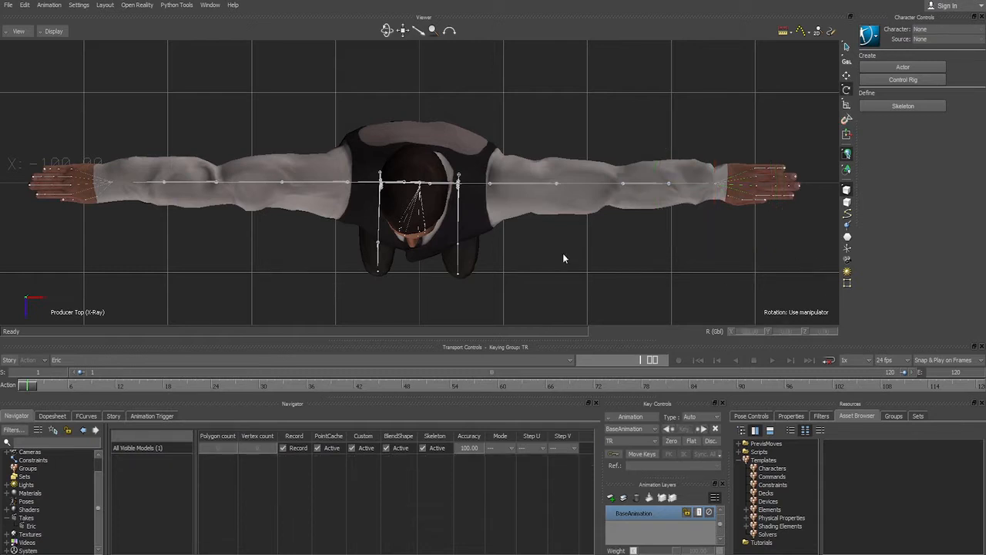
# Step: Return to the Producer Front view, box-select the character's whole skeleton and clear the selection
pyautogui.hotkey('ctrl', 'f')
pyautogui.keyDown('ctrl'); pyautogui.moveTo(535, 246); pyautogui.dragTo(514, 173); pyautogui.keyUp('ctrl')
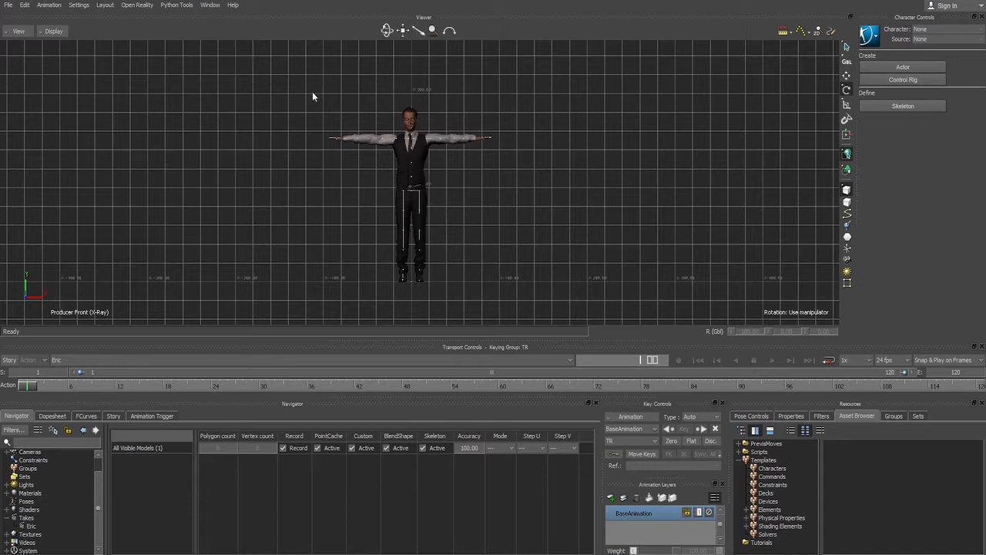
pyautogui.moveTo(354, 143); pyautogui.dragTo(583, 324)
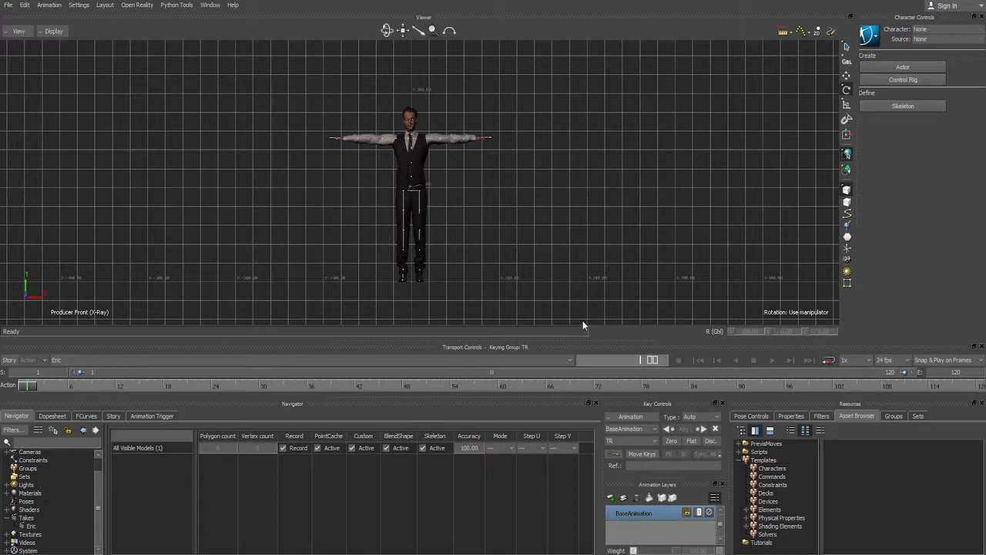
pyautogui.click(559, 198)
pyautogui.moveTo(545, 297); pyautogui.dragTo(584, 297)
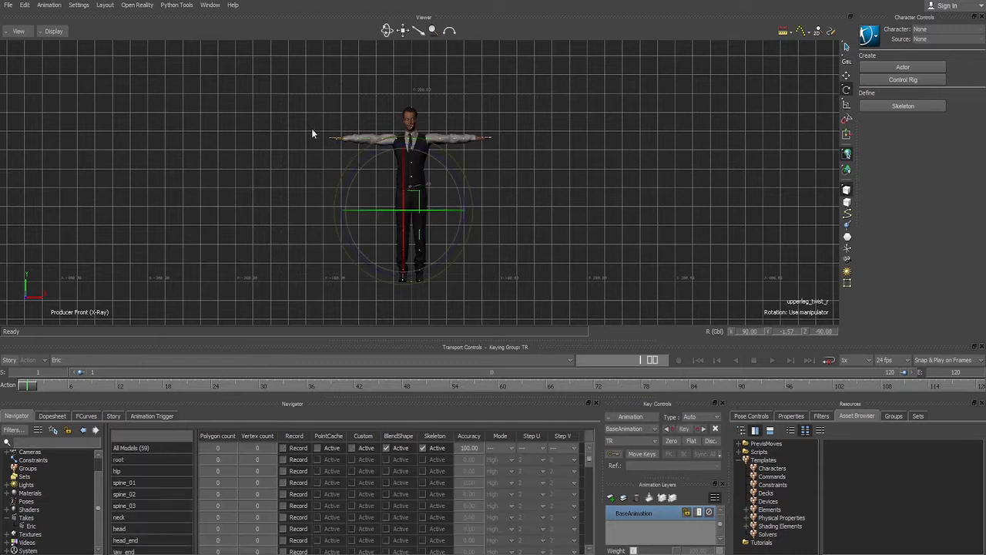
pyautogui.click(257, 152)
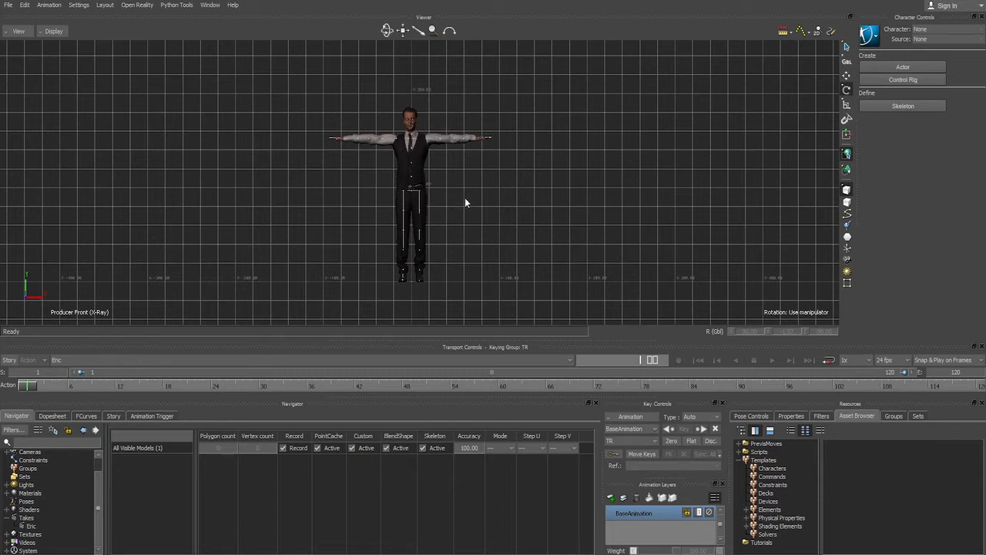
# Step: Select the upperarm_l bone and swing the arm down and forward by hand around the shoulder, then switch to the Producer Perspective view
pyautogui.click(432, 133)
pyautogui.click(443, 126)
pyautogui.click(454, 140)
pyautogui.keyDown('ctrl'); pyautogui.moveTo(467, 162); pyautogui.dragTo(638, 111); pyautogui.keyUp('ctrl')
pyautogui.click(638, 111)
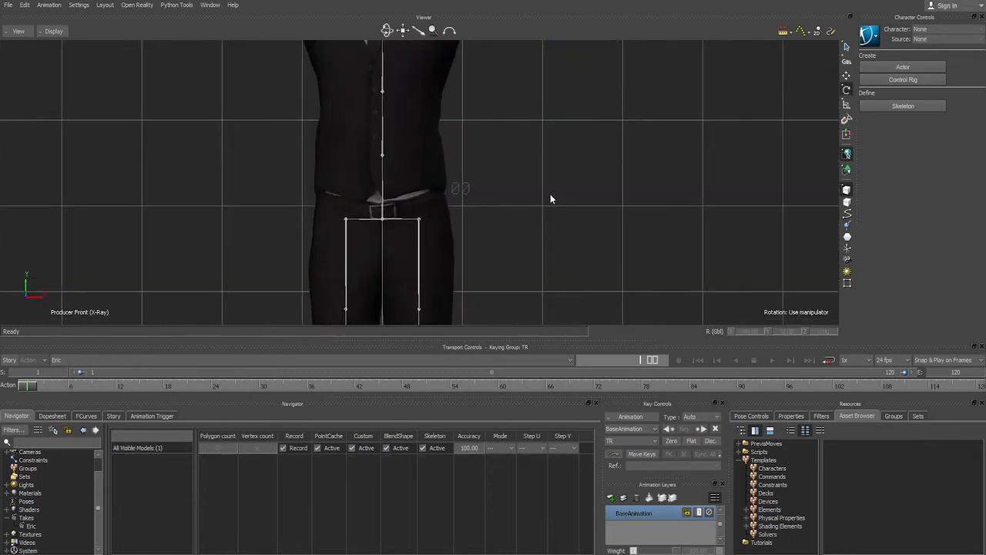
pyautogui.keyDown('shift'); pyautogui.moveTo(550, 193); pyautogui.dragTo(510, 305); pyautogui.keyUp('shift')
pyautogui.click(440, 105)
pyautogui.moveTo(467, 107); pyautogui.dragTo(400, 93)
pyautogui.hotkey('ctrl', 'e')
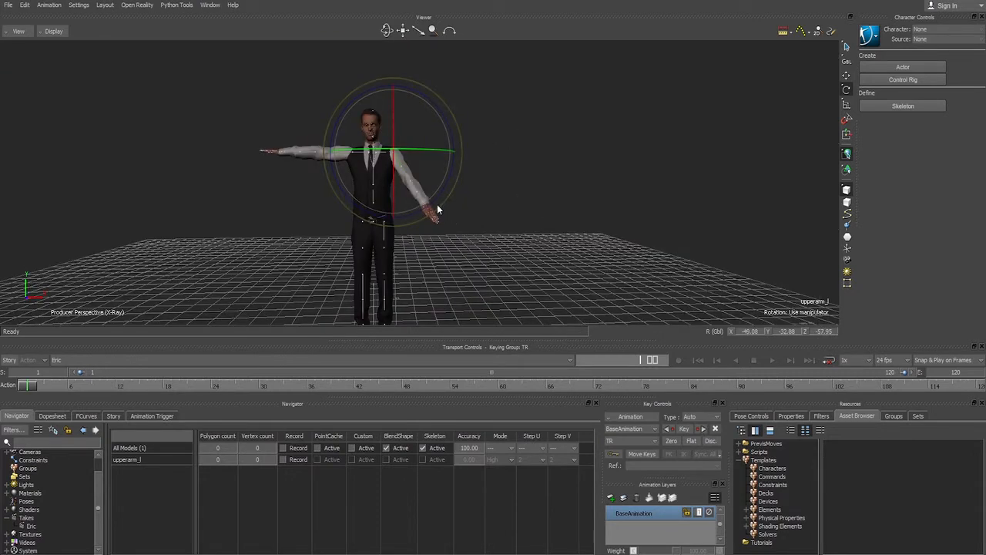
# Step: Use local rotation for the upperarm_l bone and set its Y and Z rotations to 0
pyautogui.press('l')
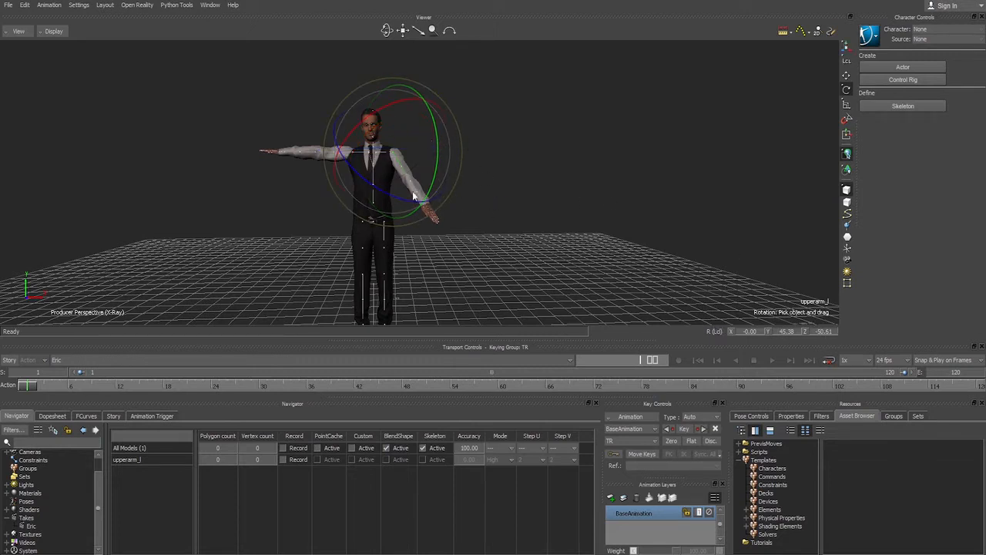
pyautogui.write('0')
pyautogui.press('Return')
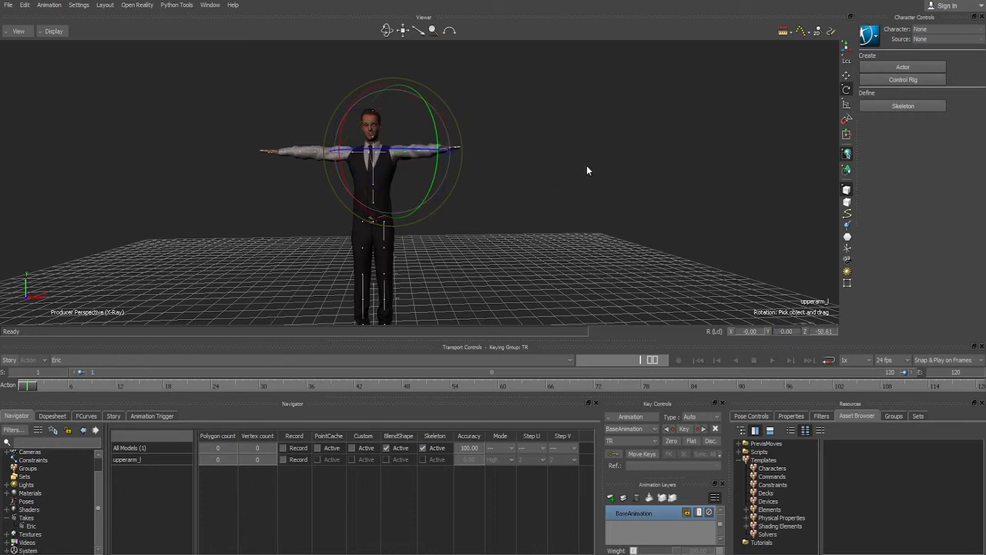
pyautogui.hotkey('ctrl', 't')
pyautogui.doubleClick(819, 331)
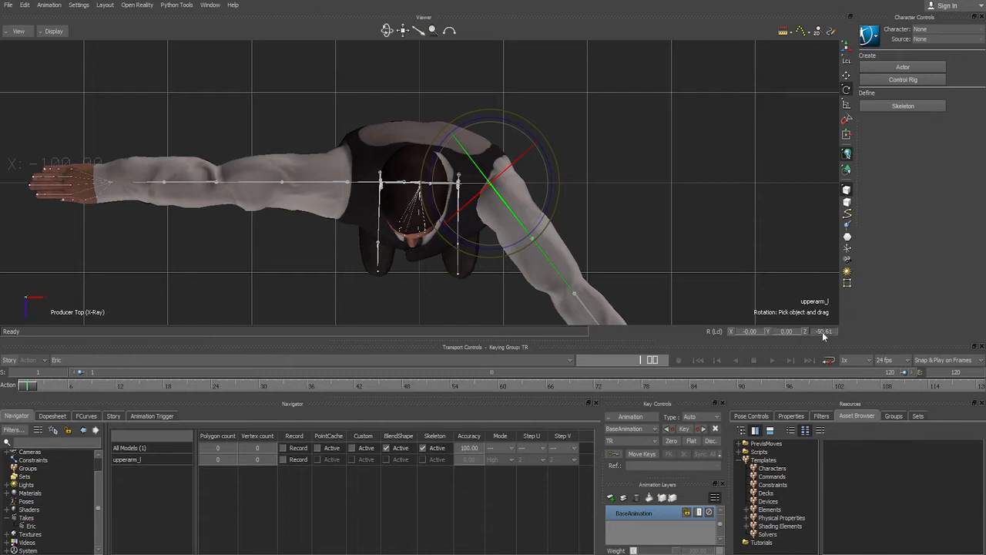
pyautogui.write('0')
pyautogui.press('Return')
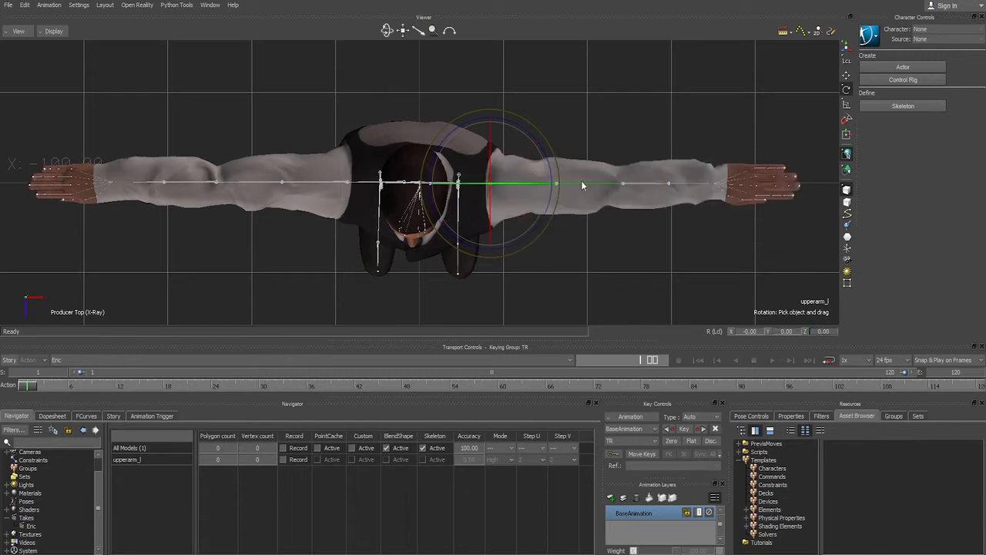
# Step: Check the whole T-pose in the Producer Front view and clear the selection
pyautogui.hotkey('ctrl', 'f')
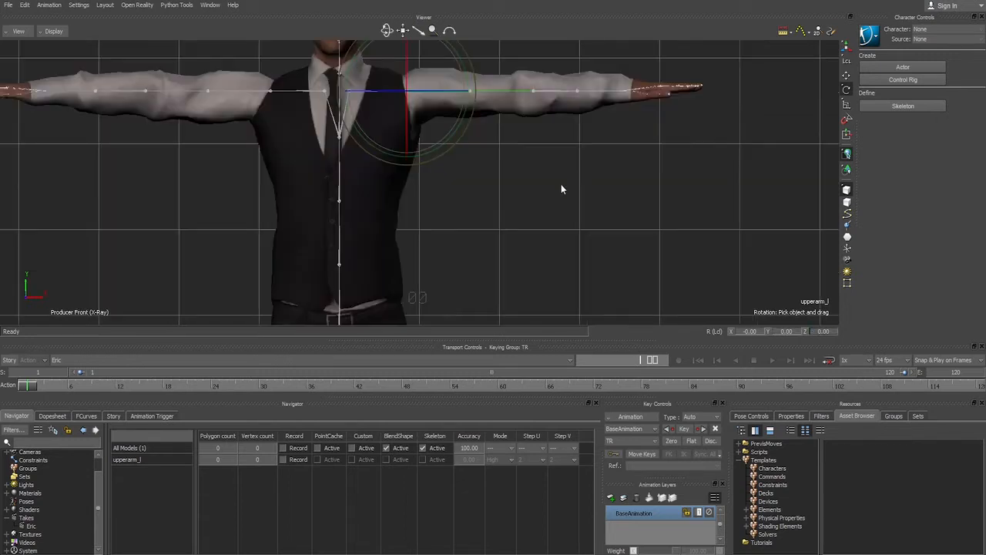
pyautogui.scroll(-5, 536, 197)
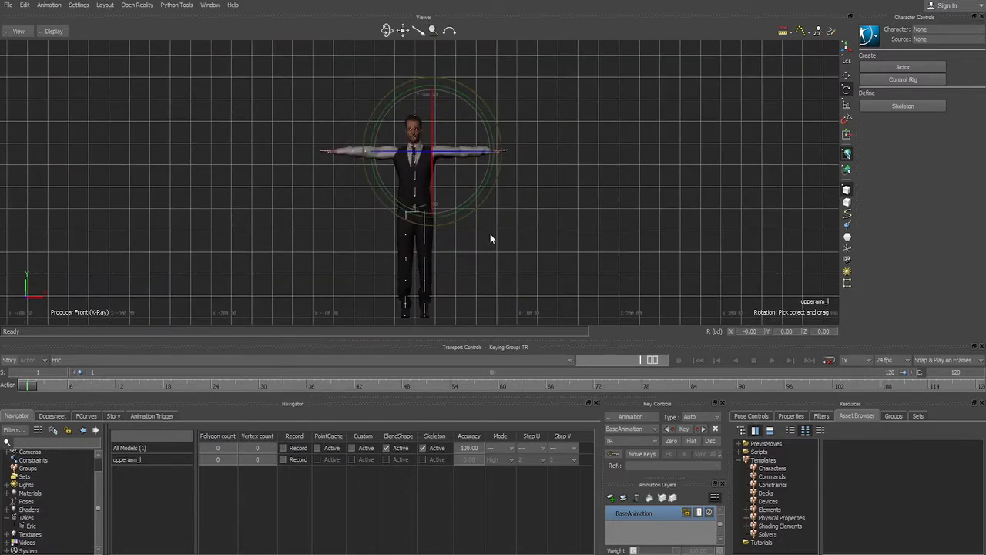
pyautogui.keyDown('shift'); pyautogui.moveTo(490, 233); pyautogui.dragTo(533, 210); pyautogui.keyUp('shift')
pyautogui.click(630, 186)
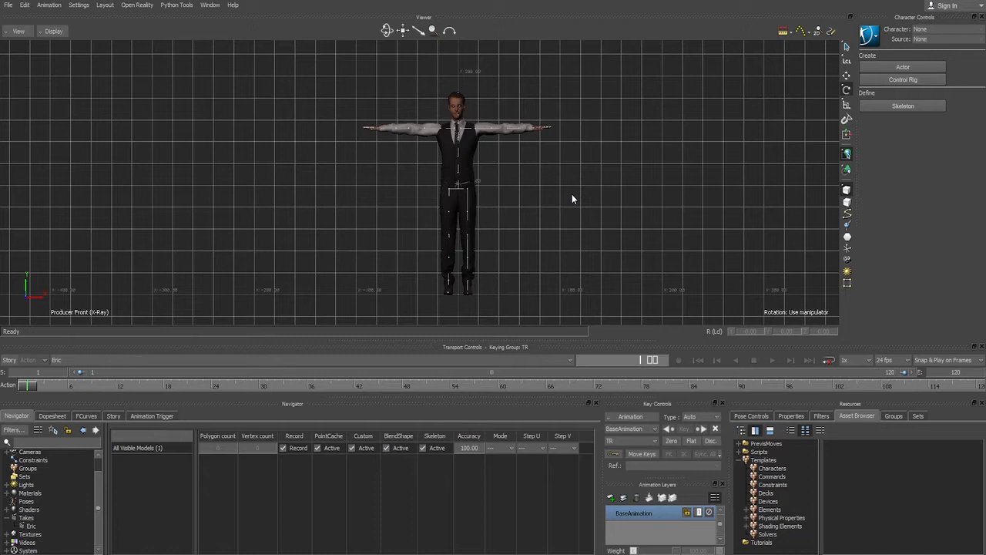
# Step: Display the scene as a schematic and examine the skeleton's bone hierarchy and names, from the facial bones to the arms and legs
pyautogui.hotkey('ctrl', 'w')
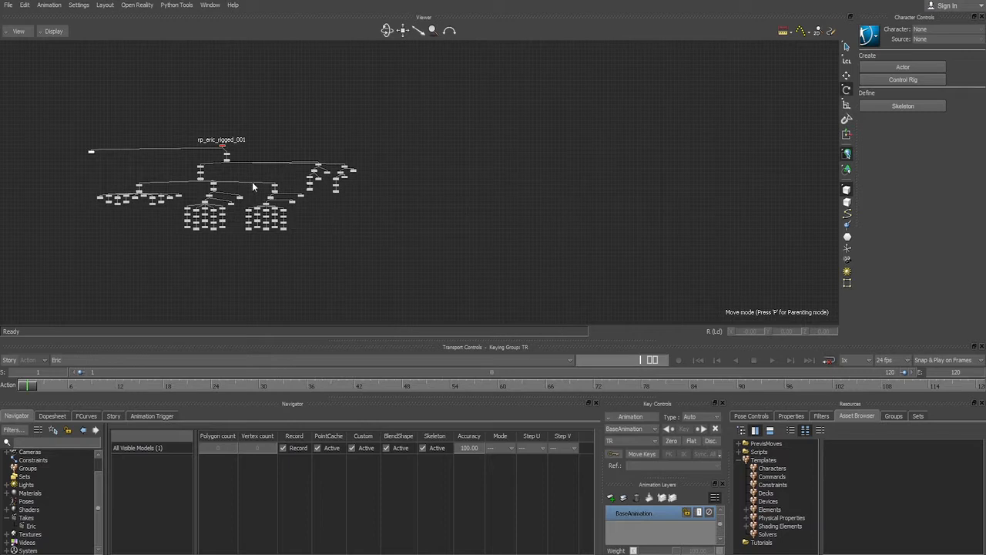
pyautogui.keyDown('shift'); pyautogui.moveTo(252, 182); pyautogui.dragTo(465, 187); pyautogui.keyUp('shift')
pyautogui.keyDown('ctrl'); pyautogui.moveTo(377, 237); pyautogui.dragTo(426, 192); pyautogui.keyUp('ctrl')
pyautogui.moveTo(414, 119); pyautogui.dragTo(433, 183)
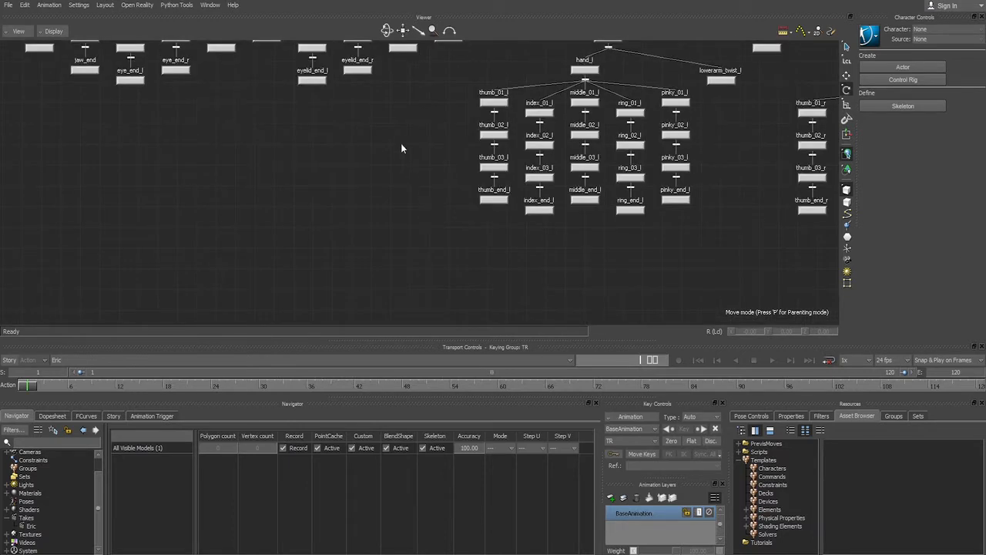
pyautogui.keyDown('shift'); pyautogui.moveTo(406, 145); pyautogui.dragTo(419, 283); pyautogui.keyUp('shift')
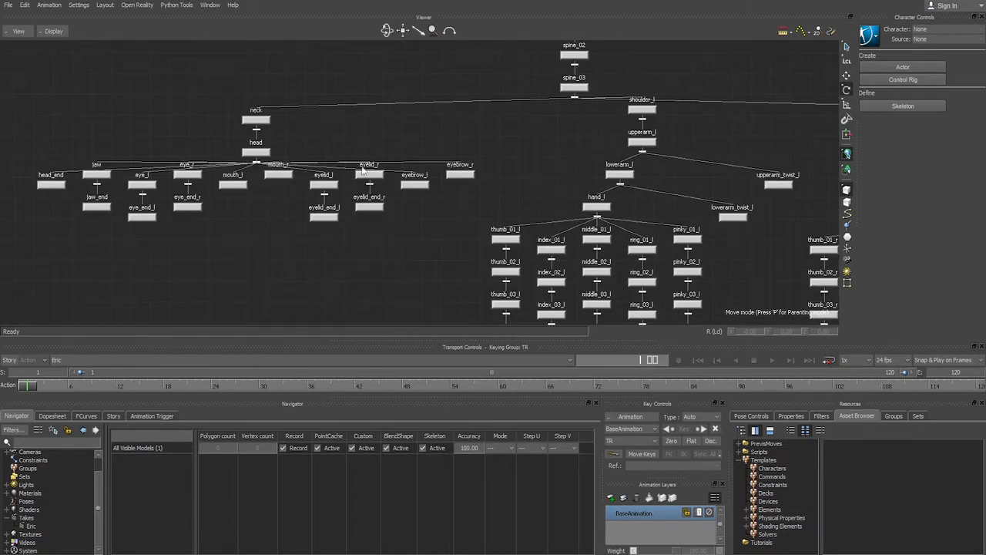
pyautogui.scroll(2, 363, 150)
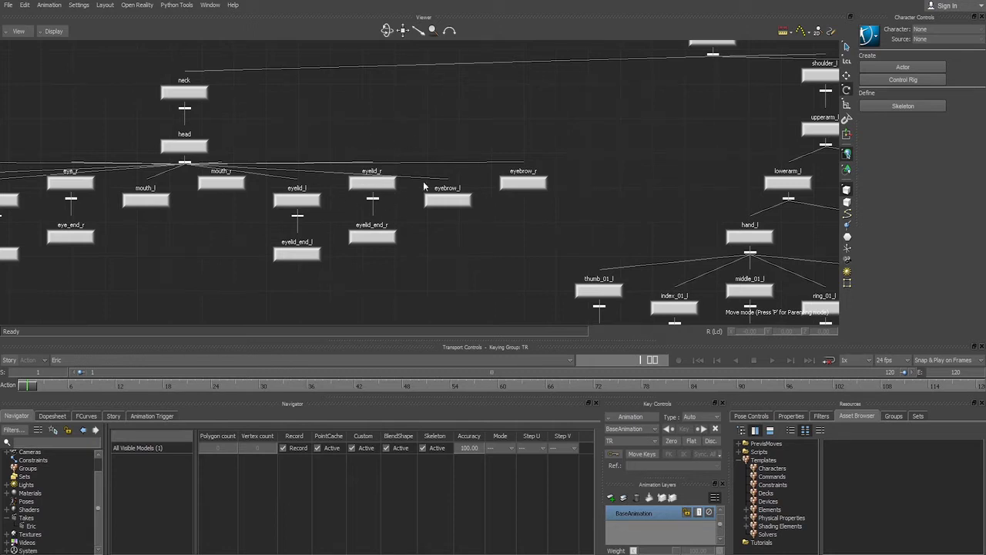
pyautogui.moveTo(539, 129); pyautogui.dragTo(493, 209)
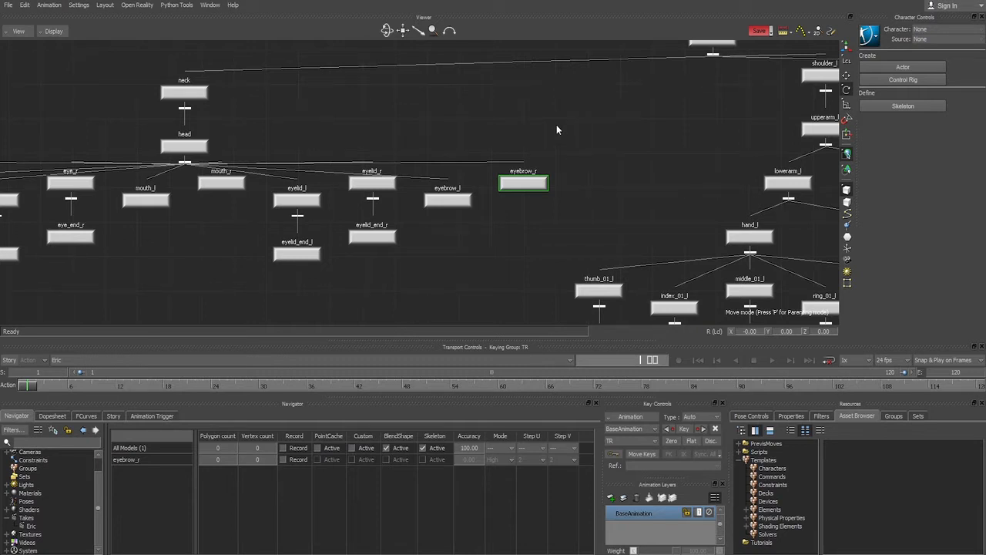
pyautogui.keyDown('ctrl'); pyautogui.moveTo(668, 104); pyautogui.dragTo(490, 174); pyautogui.keyUp('ctrl')
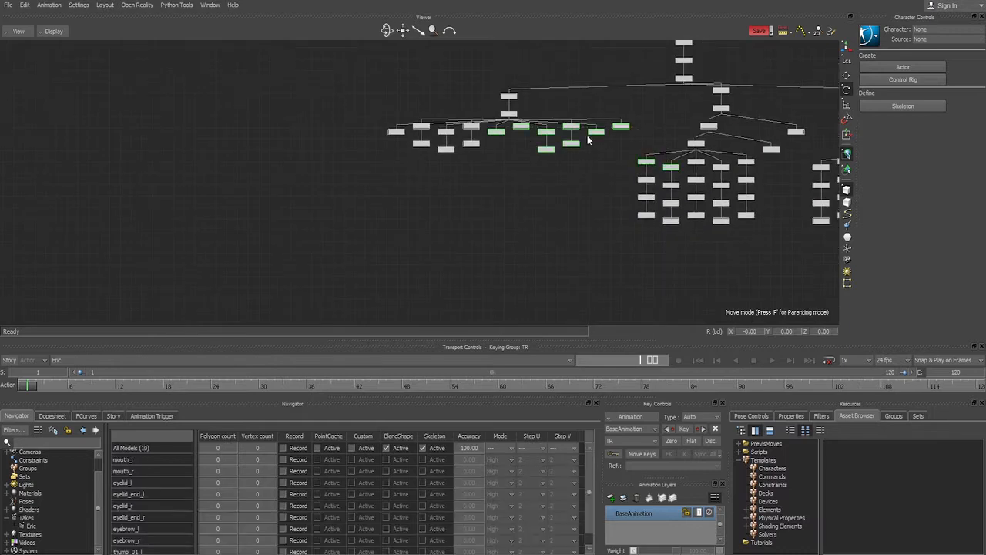
pyautogui.keyDown('shift'); pyautogui.moveTo(830, 65); pyautogui.dragTo(398, 145); pyautogui.keyUp('shift')
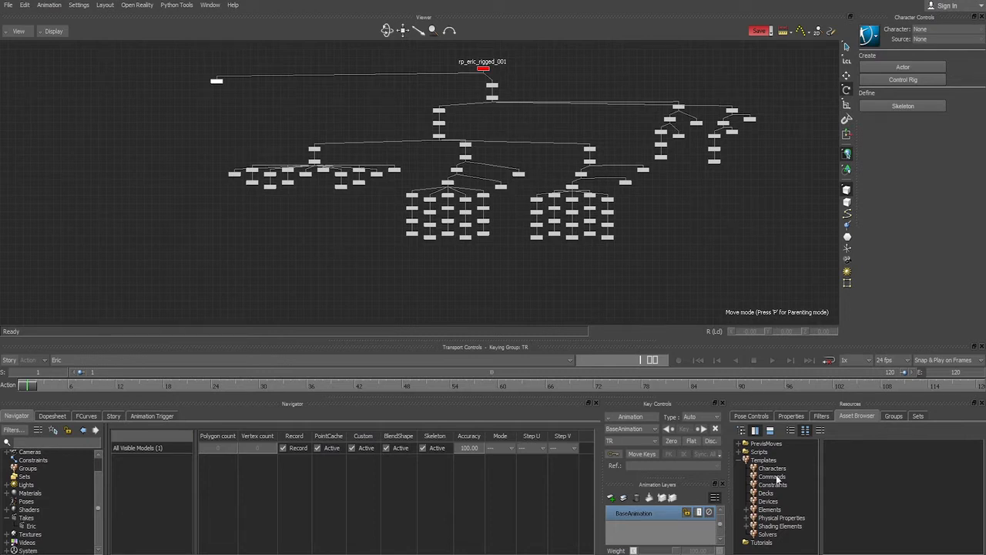
# Step: Apply the Character template to the shoulder_r bone, run Characterize on it, and review the list of missing nodes before closing it
pyautogui.click(752, 417)
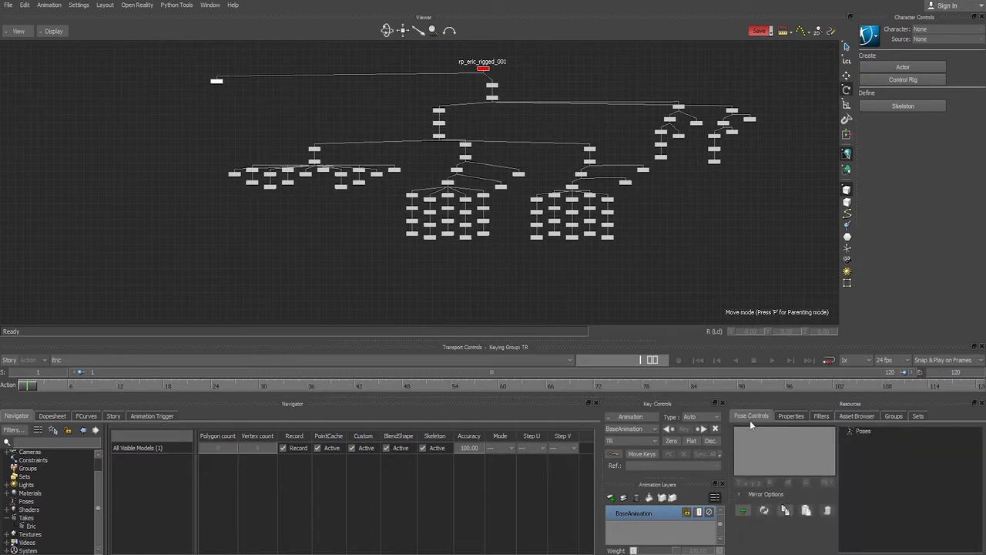
pyautogui.click(850, 415)
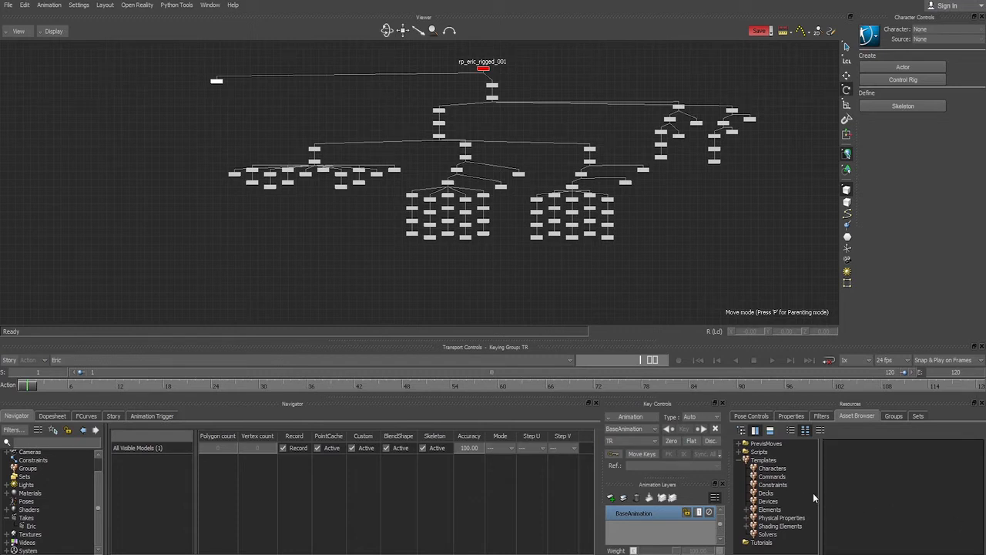
pyautogui.click(773, 468)
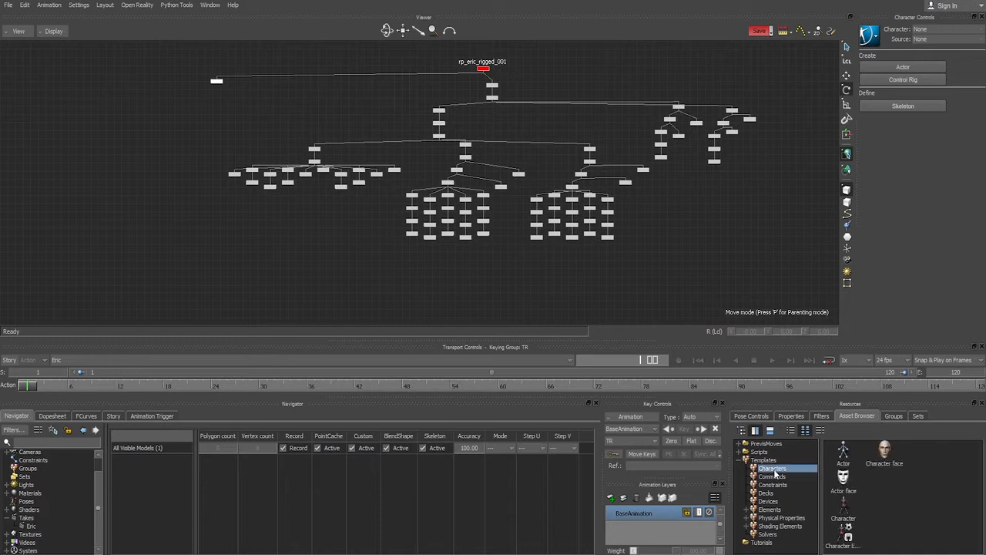
pyautogui.click(845, 518)
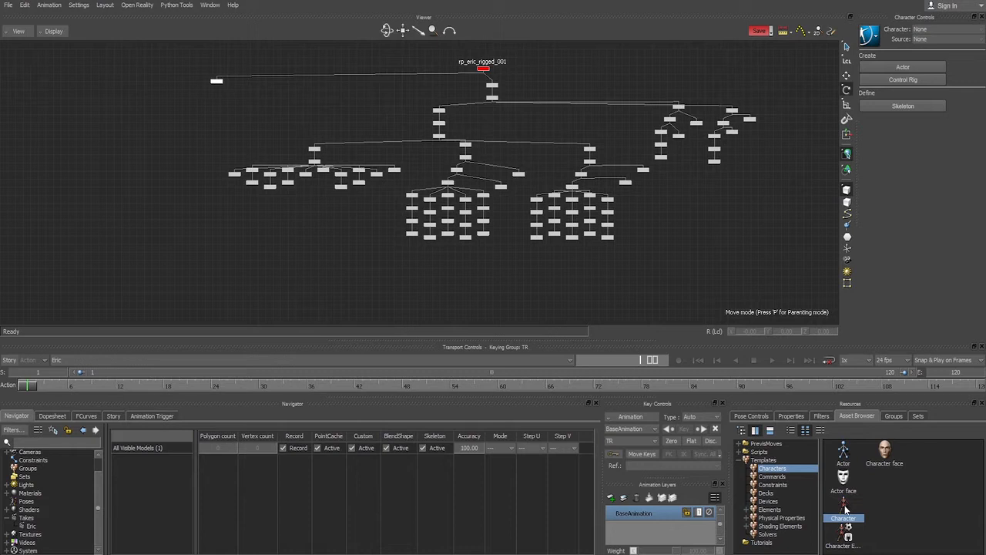
pyautogui.click(589, 149)
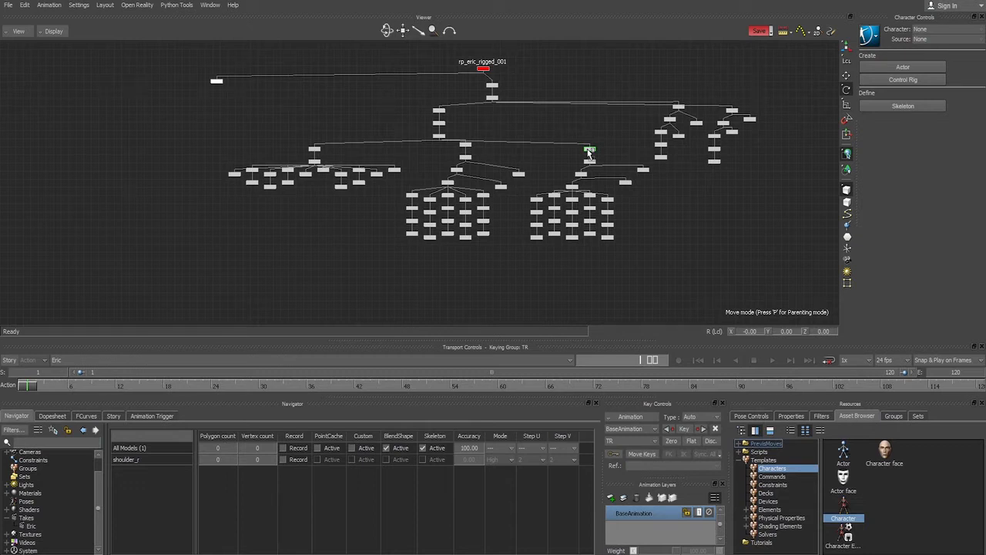
pyautogui.moveTo(589, 152); pyautogui.dragTo(588, 152)
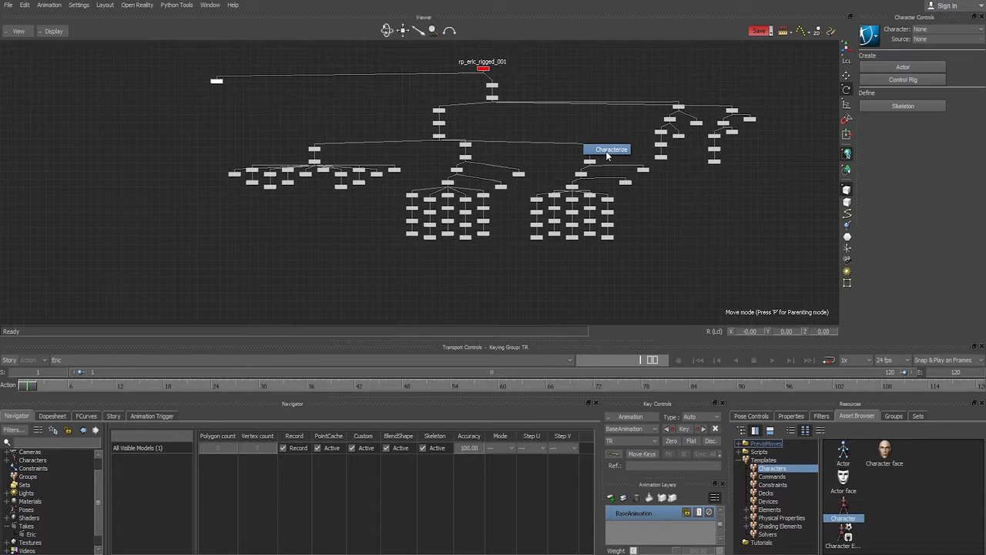
pyautogui.click(606, 153)
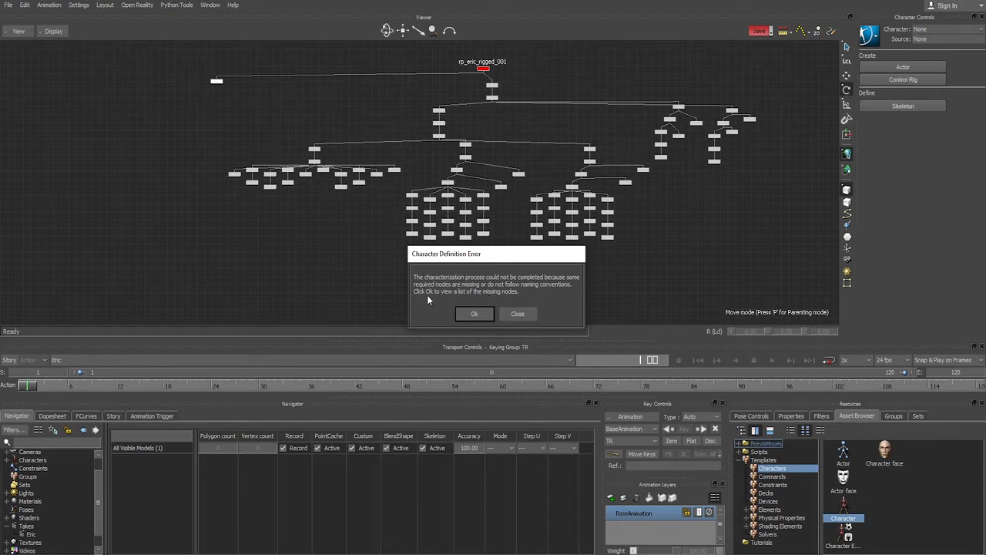
pyautogui.click(475, 314)
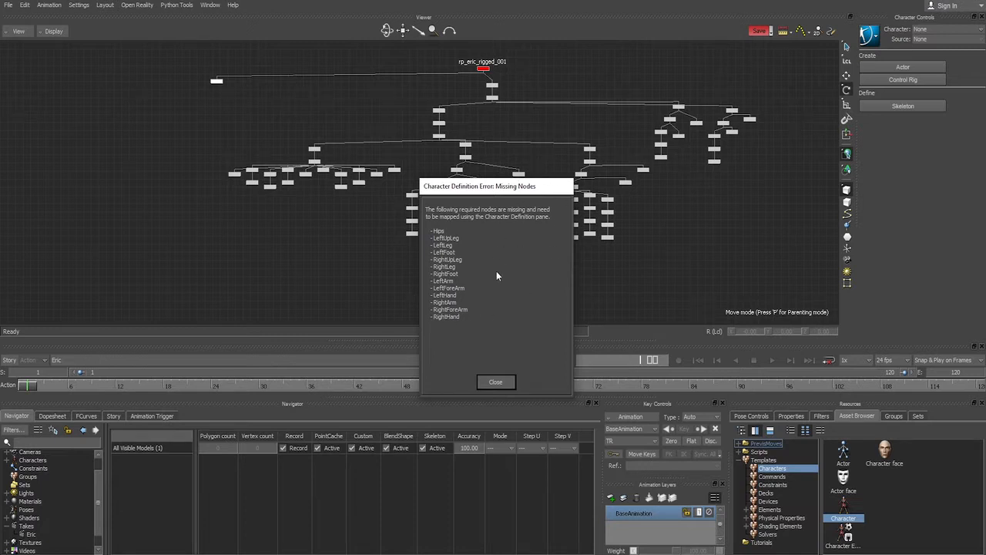
pyautogui.click(497, 382)
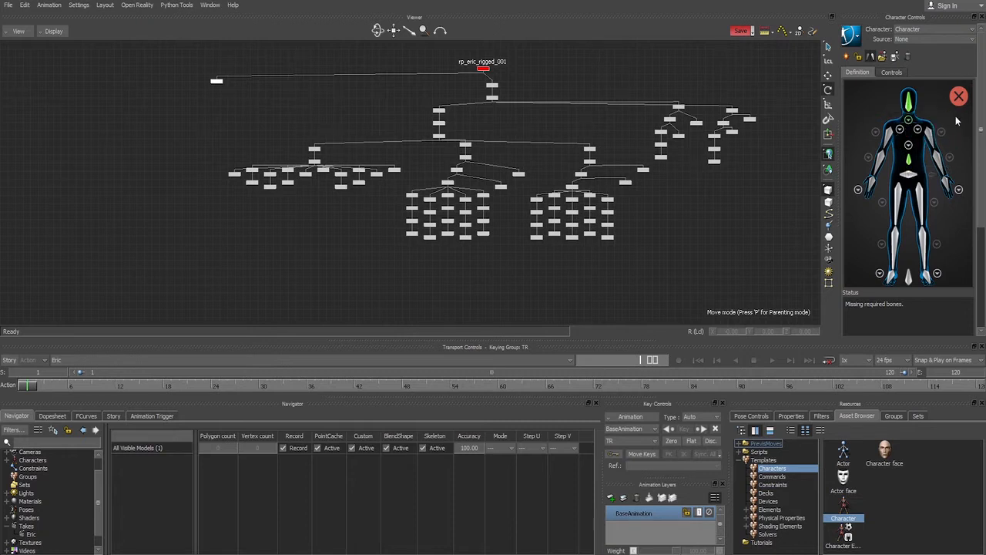
# Step: Inspect the neck and spine bone slots in the character definition and return to the full-body figure
pyautogui.moveTo(961, 98)
pyautogui.click(906, 124)
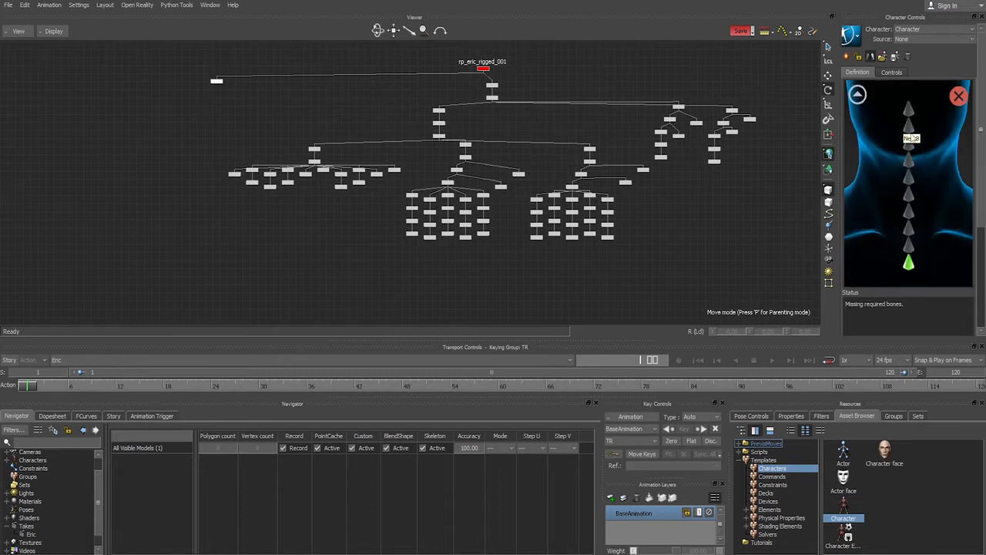
pyautogui.click(857, 94)
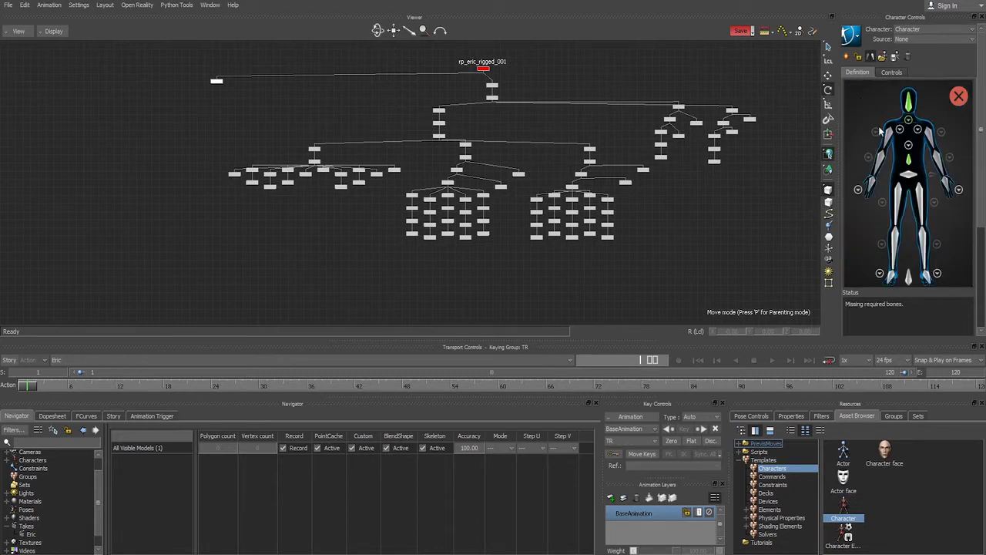
pyautogui.click(910, 154)
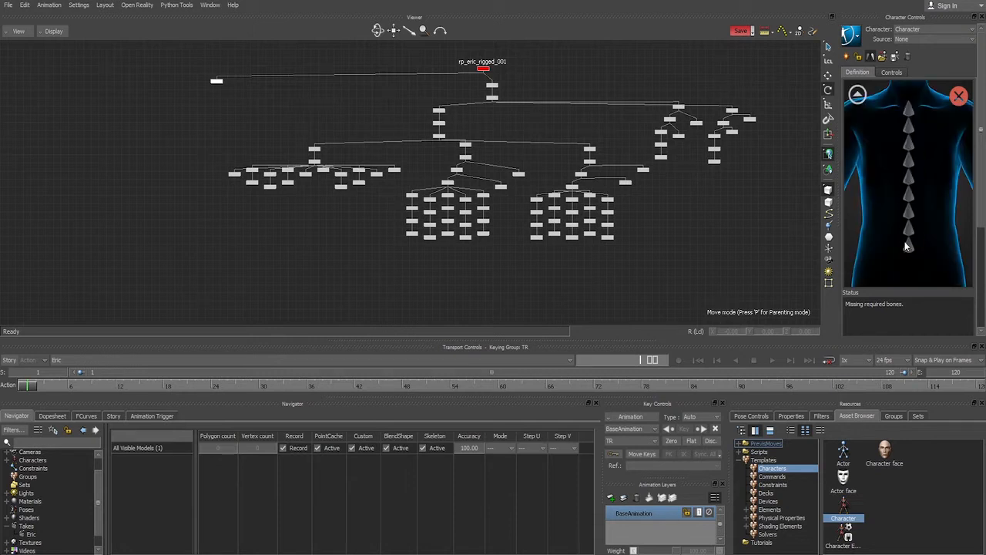
pyautogui.click(858, 94)
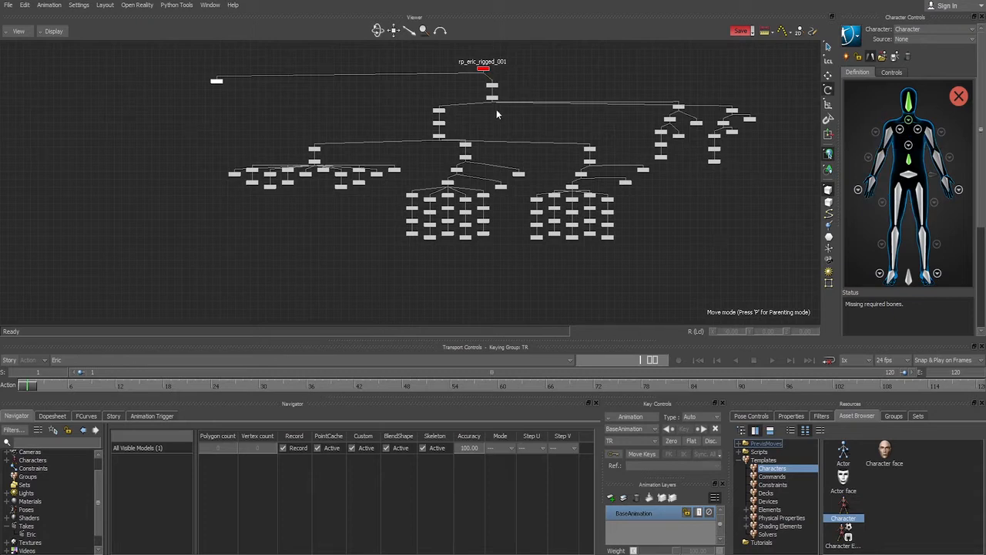
# Step: Locate the top of the bone hierarchy in the schematic and select the rp_eric_rigged_001 node
pyautogui.scroll(5, 496, 109)
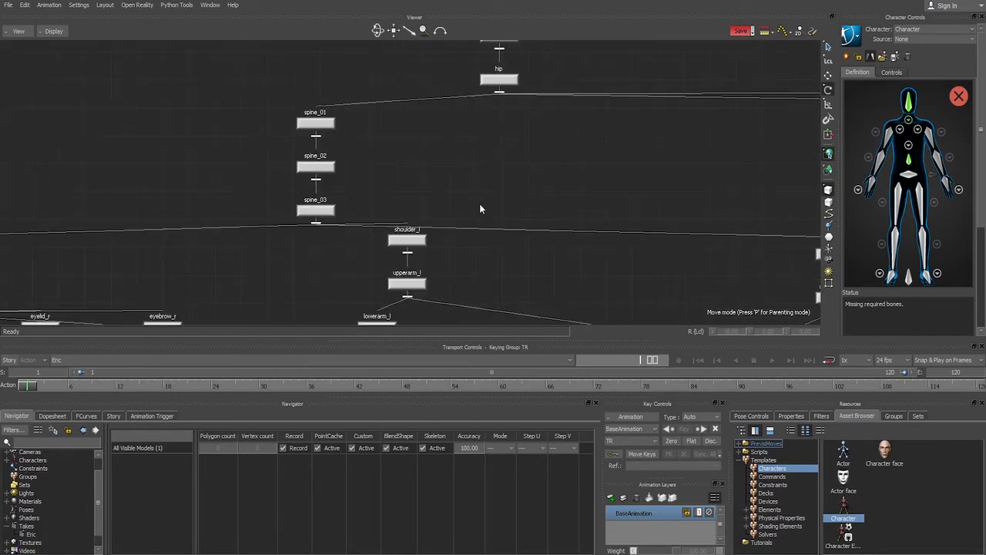
pyautogui.scroll(3, 482, 199)
pyautogui.scroll(-4, 524, 169)
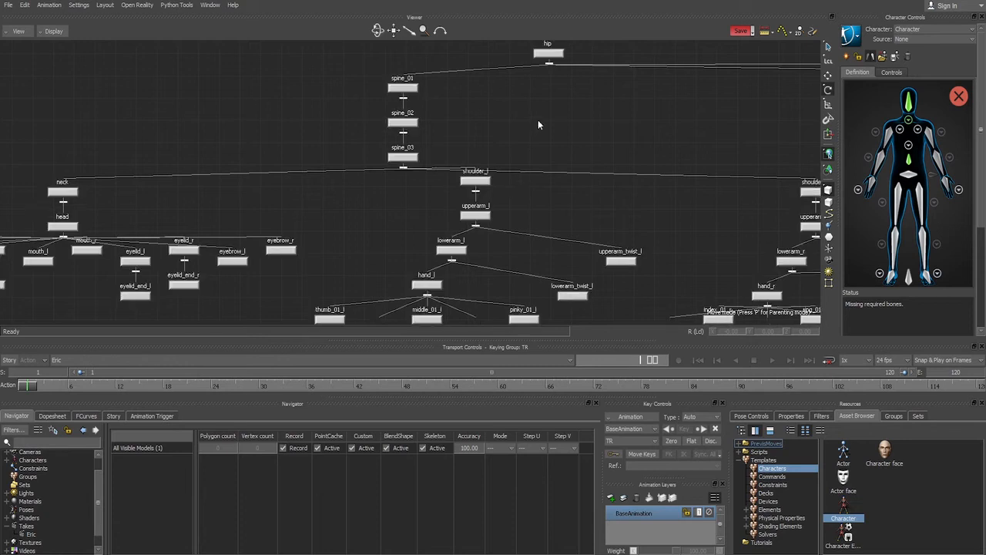
pyautogui.keyDown('shift'); pyautogui.moveTo(538, 120); pyautogui.dragTo(479, 280); pyautogui.keyUp('shift')
pyautogui.keyDown('ctrl'); pyautogui.moveTo(481, 165); pyautogui.dragTo(507, 121); pyautogui.keyUp('ctrl')
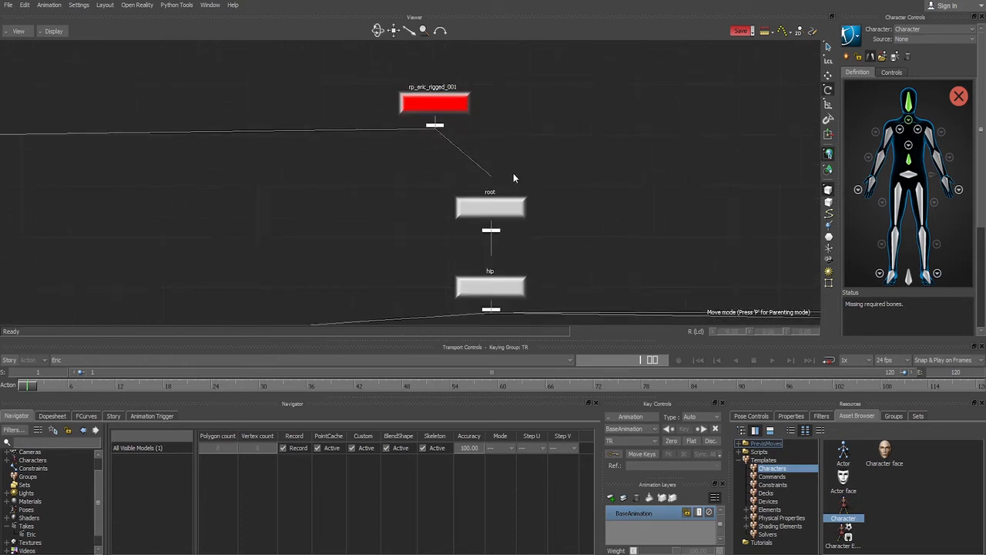
pyautogui.click(433, 114)
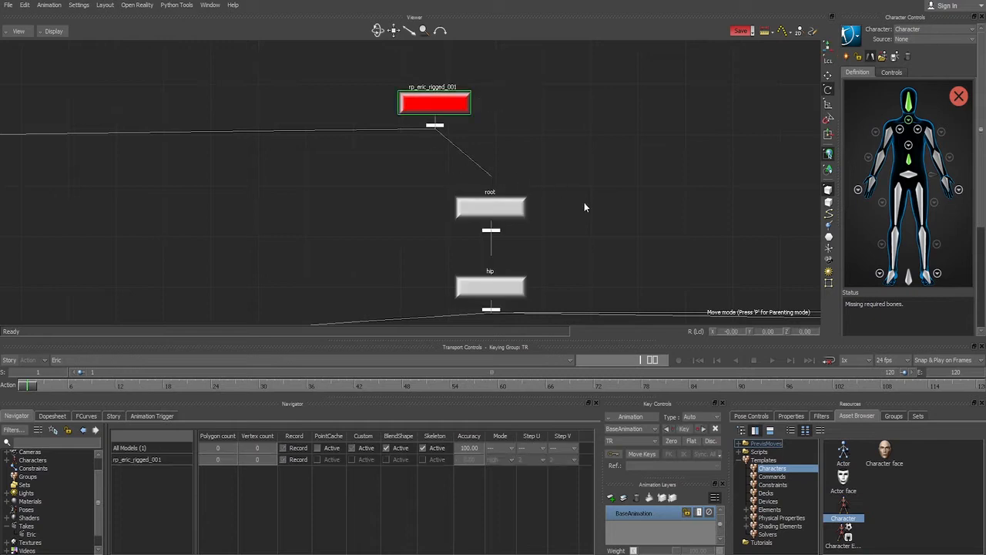
# Step: Map the root bone to the Reference slot of the character definition
pyautogui.keyDown('shift'); pyautogui.moveTo(584, 206); pyautogui.dragTo(589, 130); pyautogui.keyUp('shift')
pyautogui.click(503, 156)
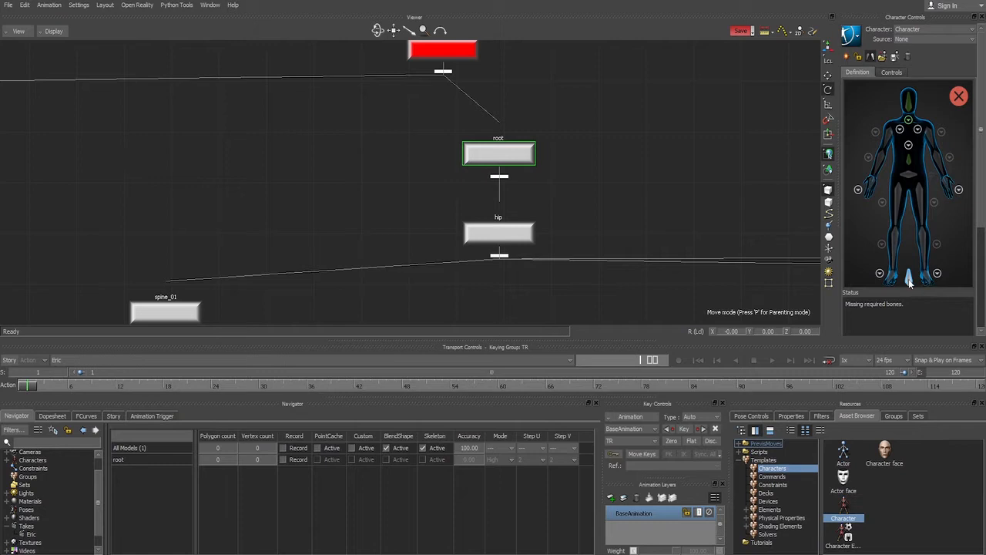
pyautogui.click(910, 282)
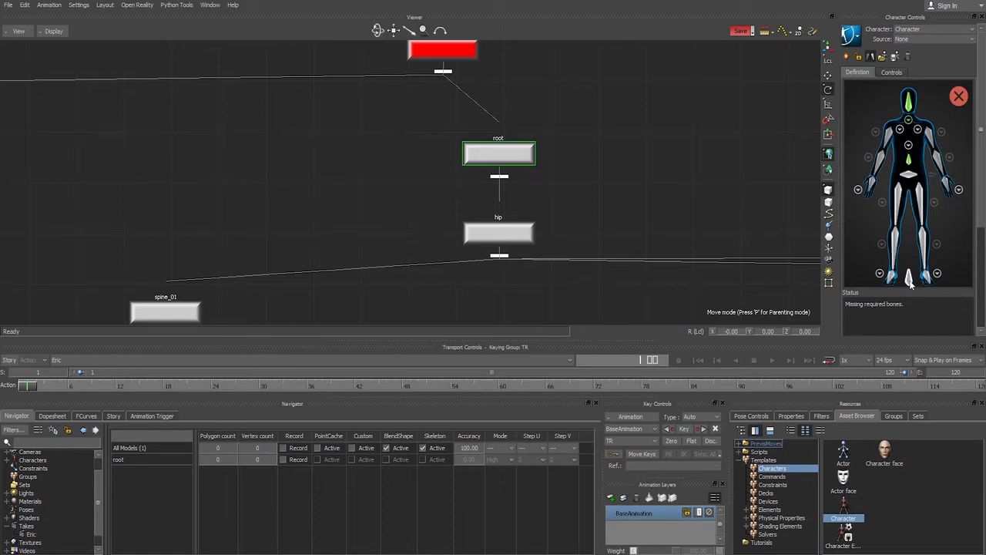
pyautogui.click(910, 282)
pyautogui.click(911, 281)
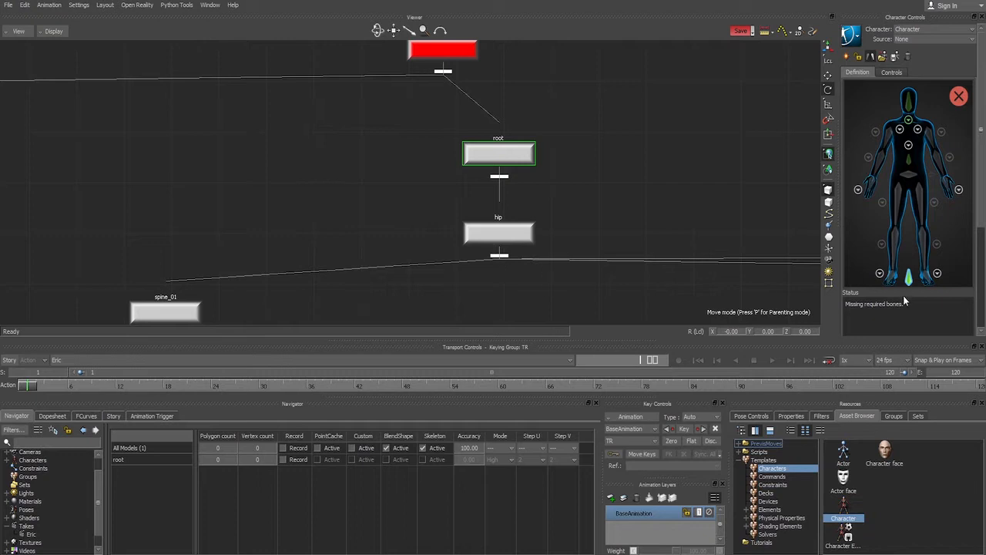
pyautogui.click(909, 279)
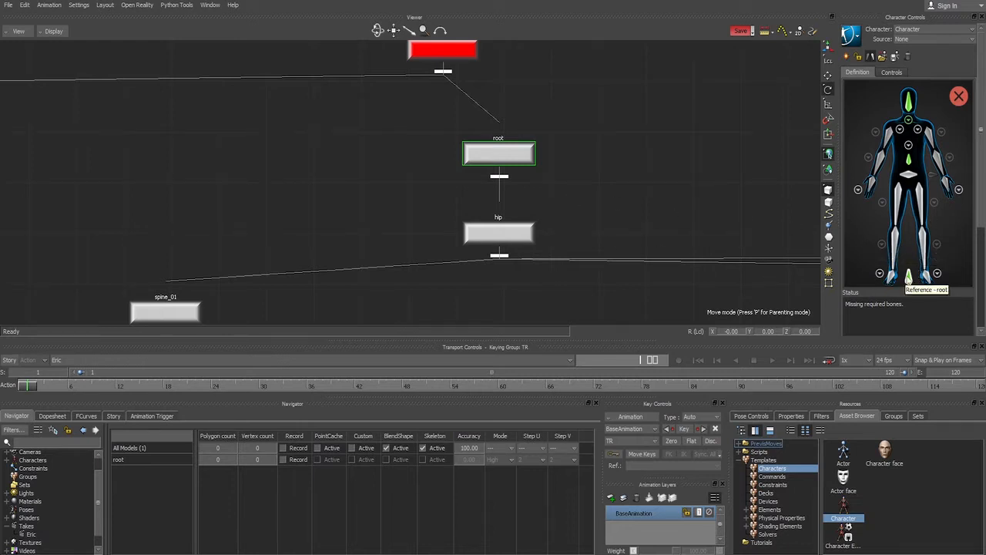
# Step: Reassign the Reference slot to the hip bone and change it back to root, accepting both replacements
pyautogui.moveTo(596, 210); pyautogui.dragTo(526, 239)
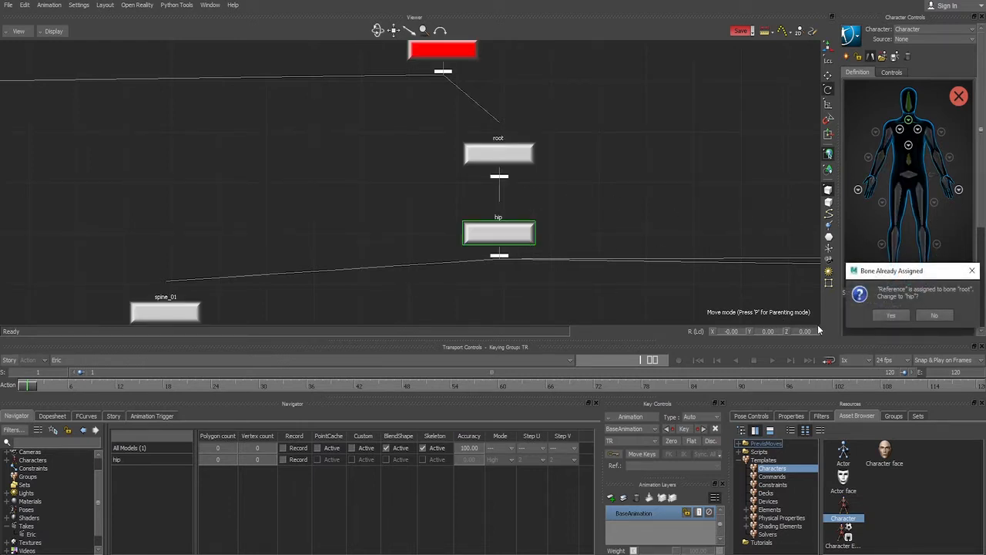
pyautogui.click(890, 316)
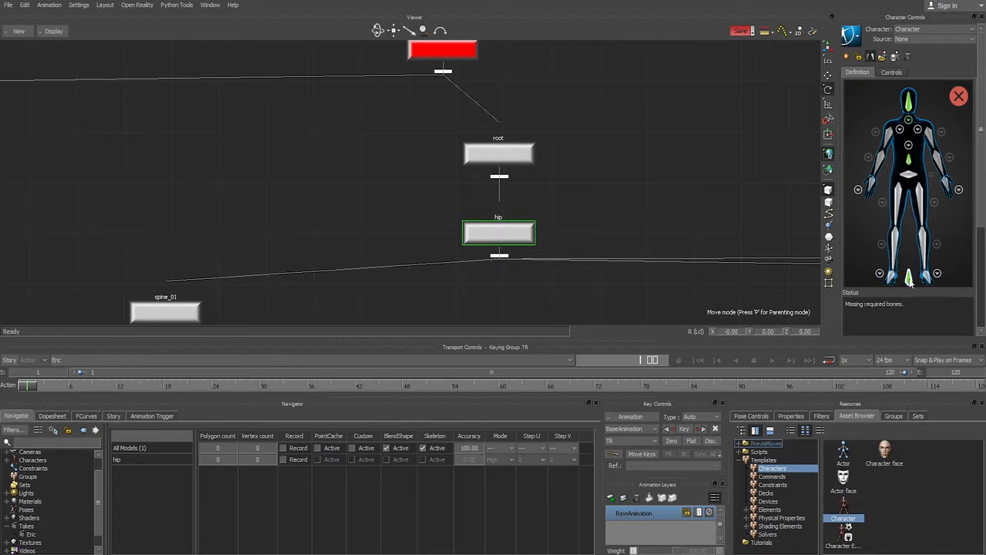
pyautogui.moveTo(590, 214); pyautogui.dragTo(521, 242)
pyautogui.moveTo(608, 104); pyautogui.dragTo(509, 169)
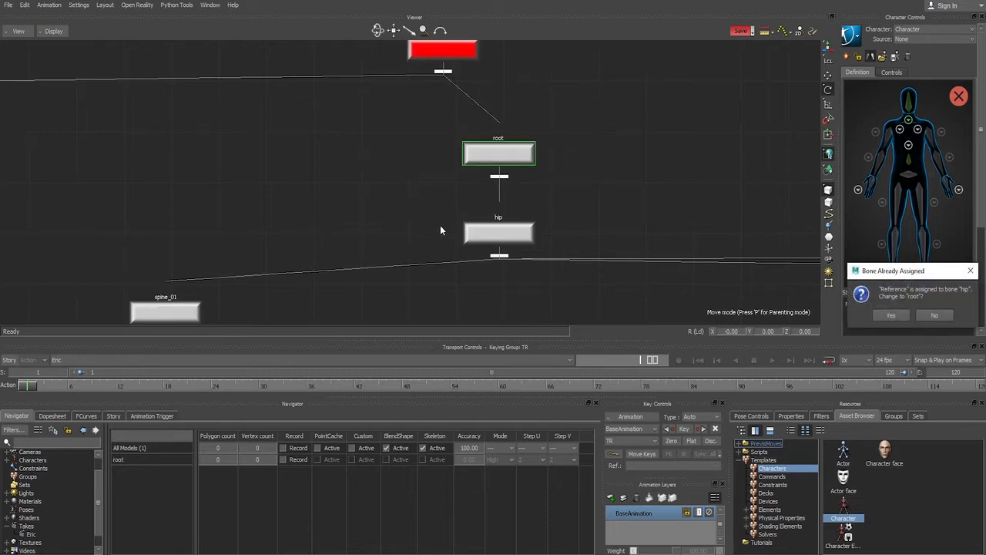
pyautogui.click(891, 315)
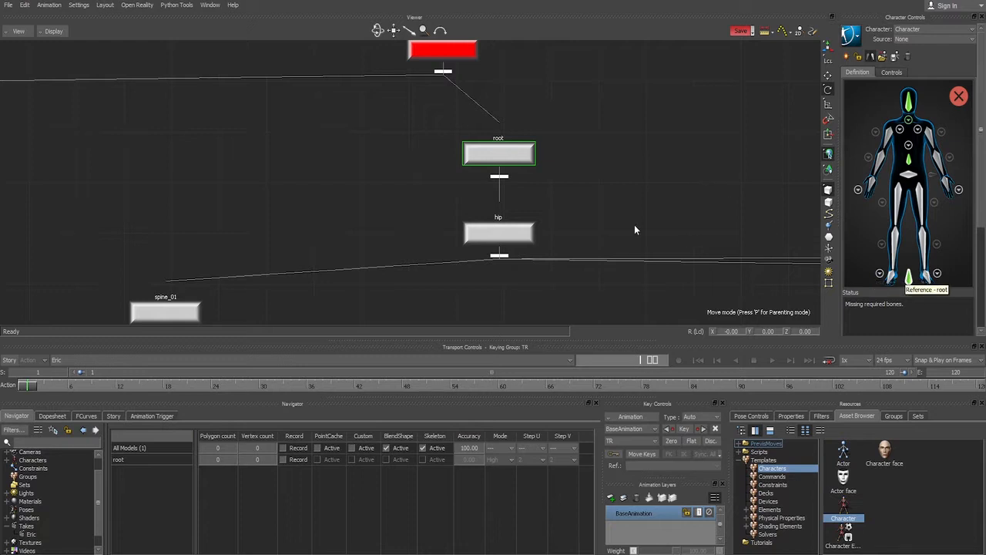
# Step: Map the hip bone to the Hips slot and check which bone the Reference slot selects
pyautogui.click(909, 176)
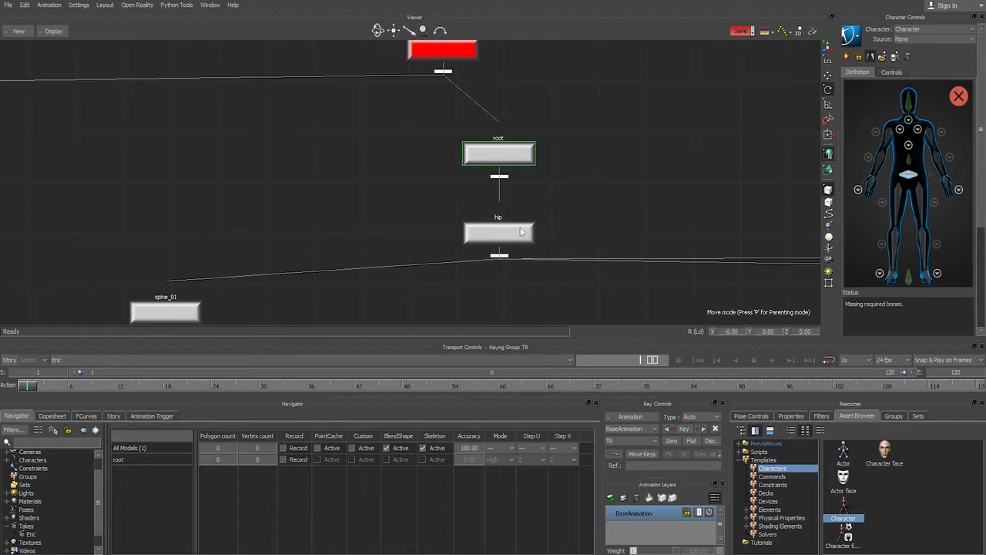
pyautogui.click(497, 237)
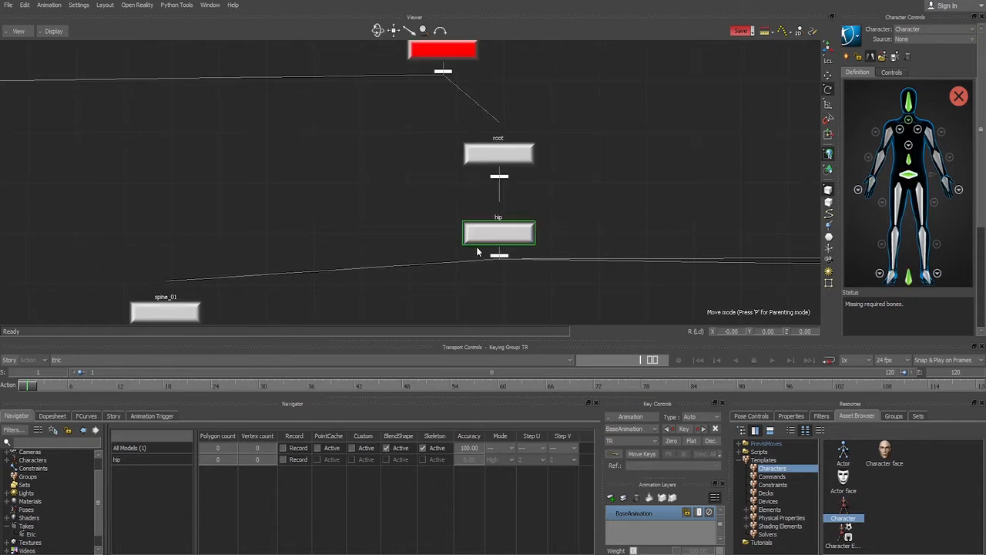
pyautogui.click(907, 175)
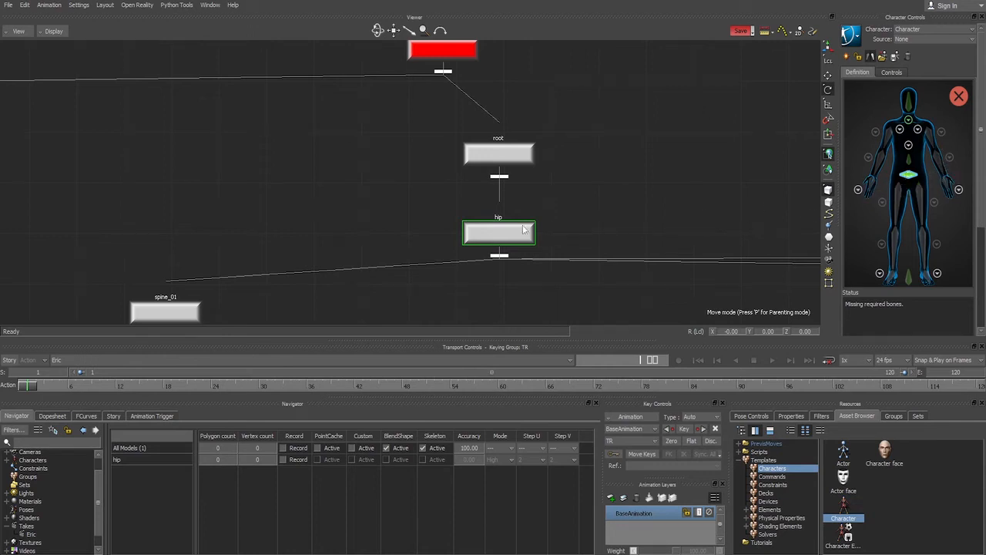
pyautogui.moveTo(568, 196); pyautogui.dragTo(510, 236)
pyautogui.click(631, 207)
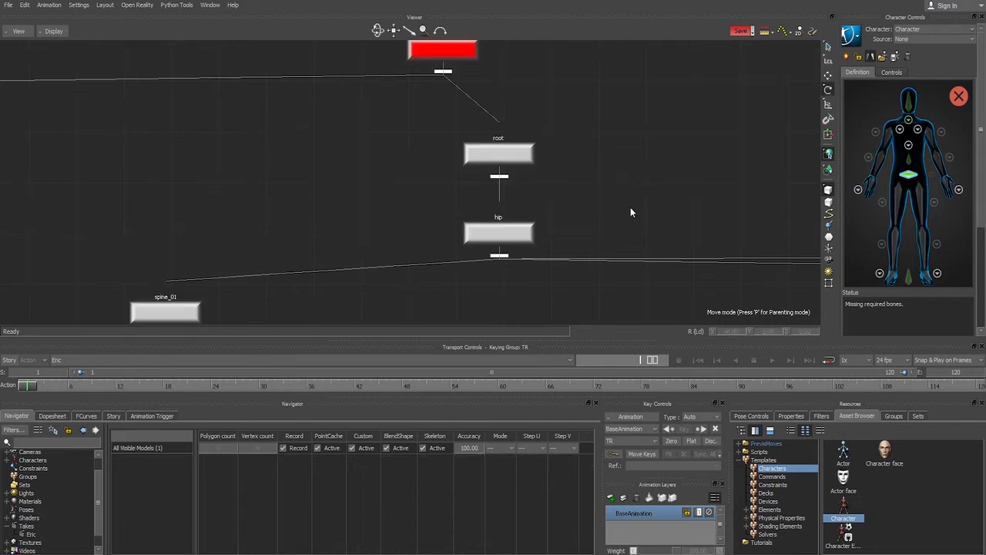
pyautogui.click(910, 277)
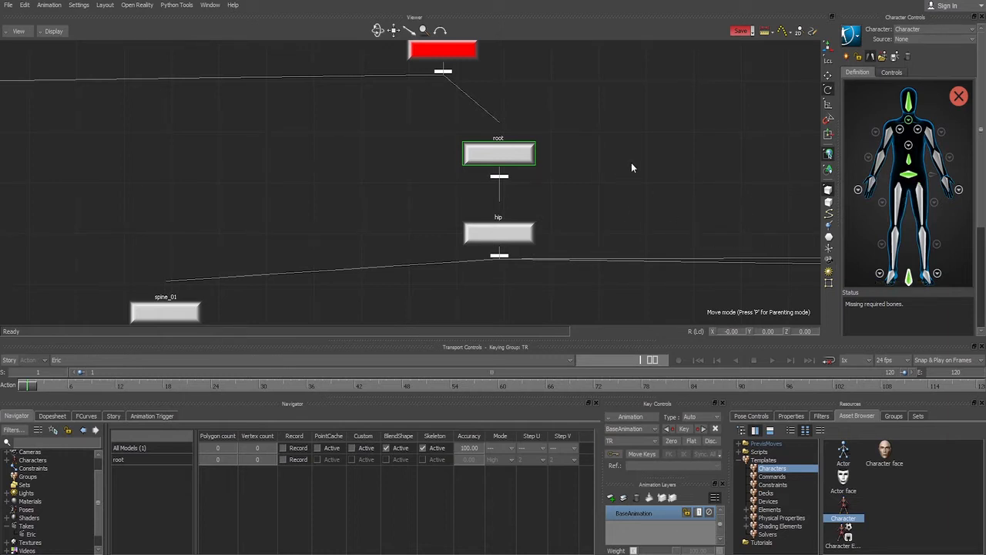
# Step: Examine the spine_01 to spine_03 chain and check the Hips and Spine slots against the hip and spine_01 bones
pyautogui.scroll(-3, 639, 158)
pyautogui.keyDown('shift'); pyautogui.moveTo(606, 249); pyautogui.dragTo(594, 155); pyautogui.keyUp('shift')
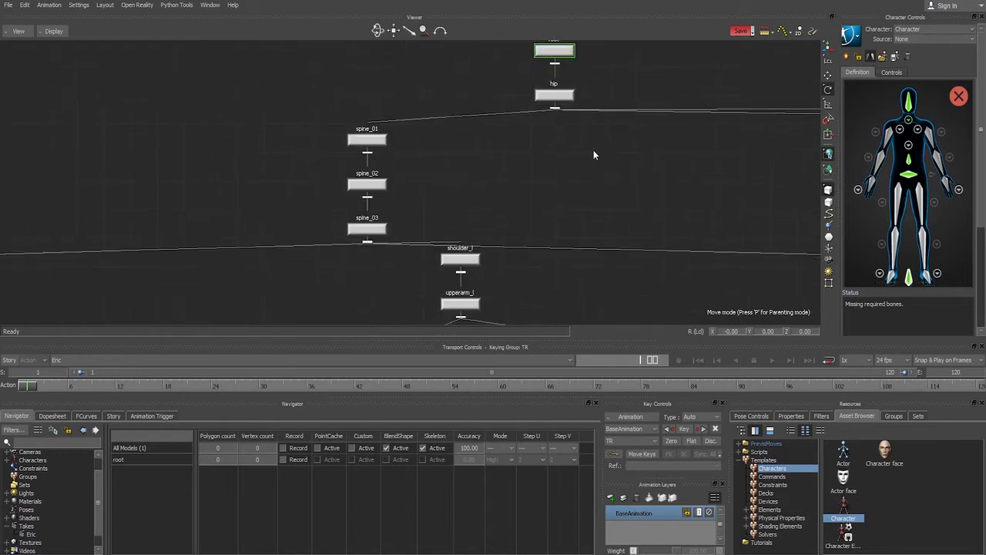
pyautogui.moveTo(408, 100); pyautogui.dragTo(342, 243)
pyautogui.keyDown('shift'); pyautogui.moveTo(488, 185); pyautogui.dragTo(585, 184); pyautogui.keyUp('shift')
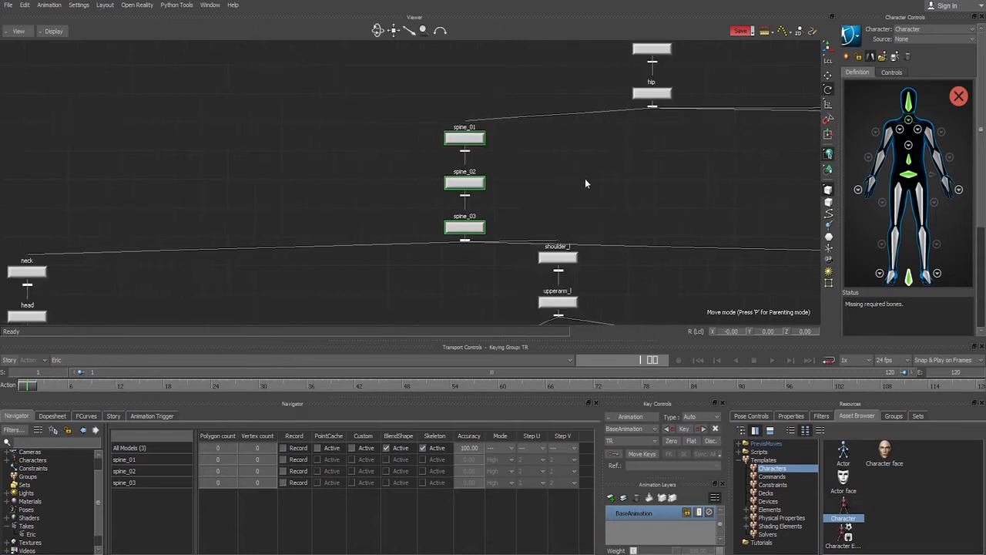
pyautogui.click(534, 185)
pyautogui.click(909, 160)
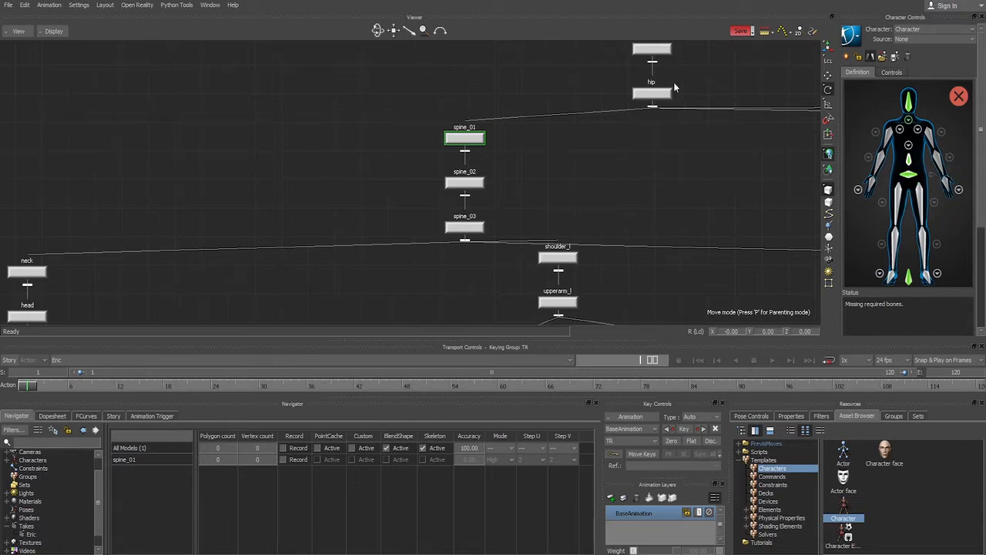
pyautogui.click(656, 94)
pyautogui.click(454, 140)
pyautogui.doubleClick(907, 162)
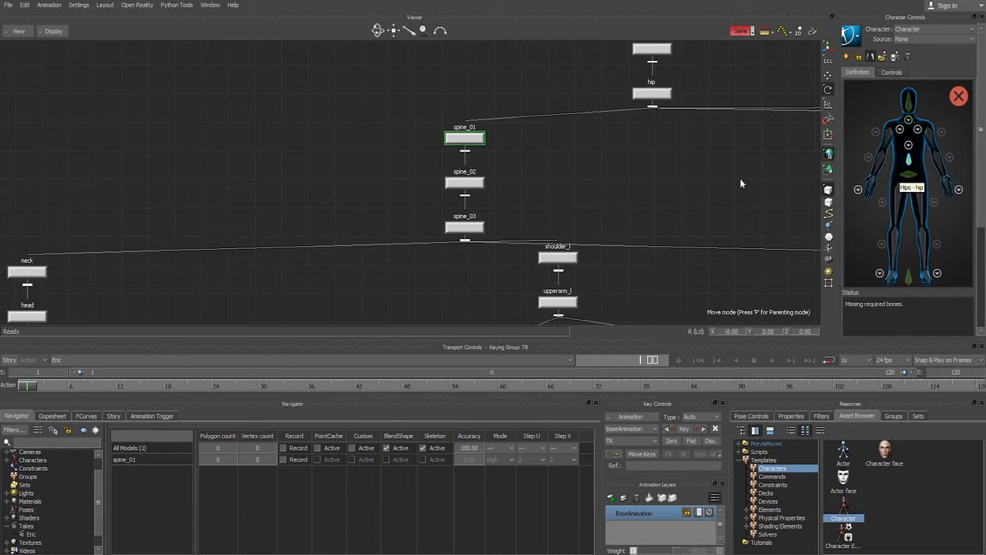
pyautogui.click(909, 175)
pyautogui.click(907, 158)
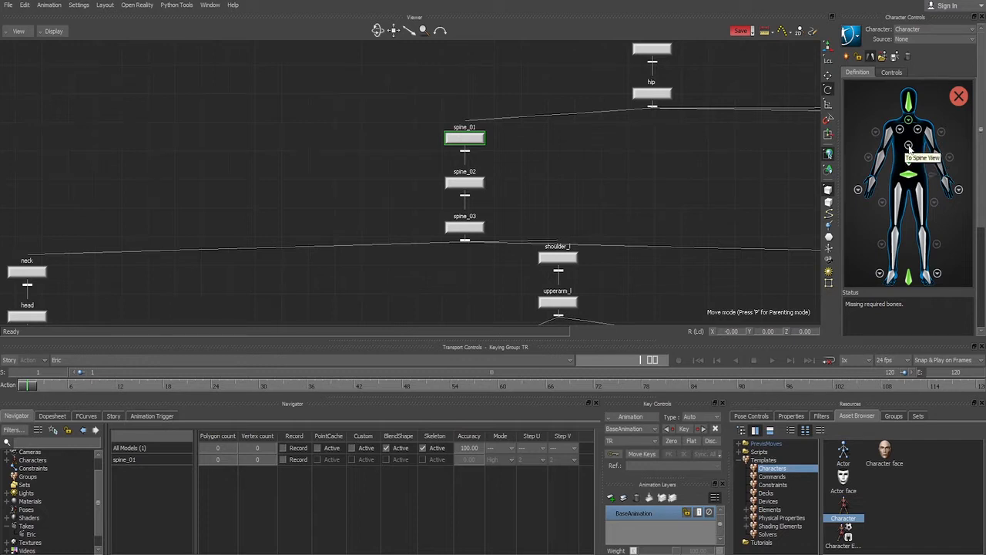
# Step: Try to map spine_02 to the Spine1 slot in the spine view and return to the full-body figure
pyautogui.click(909, 148)
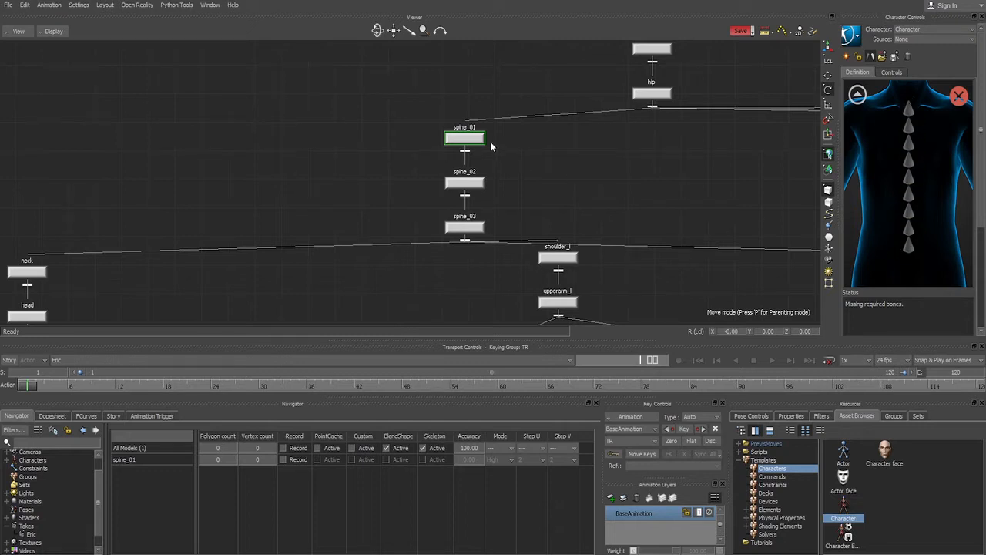
pyautogui.click(909, 248)
pyautogui.click(470, 185)
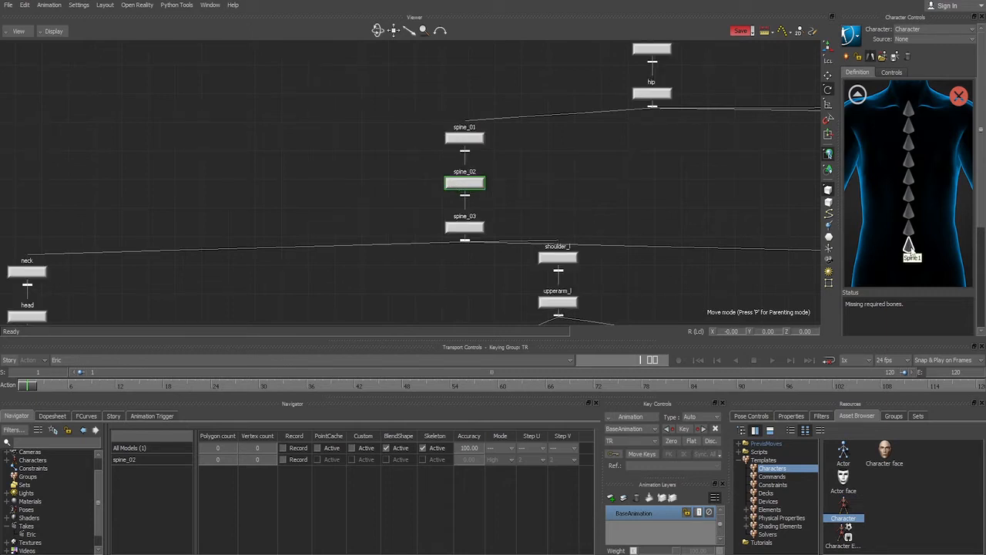
pyautogui.click(857, 94)
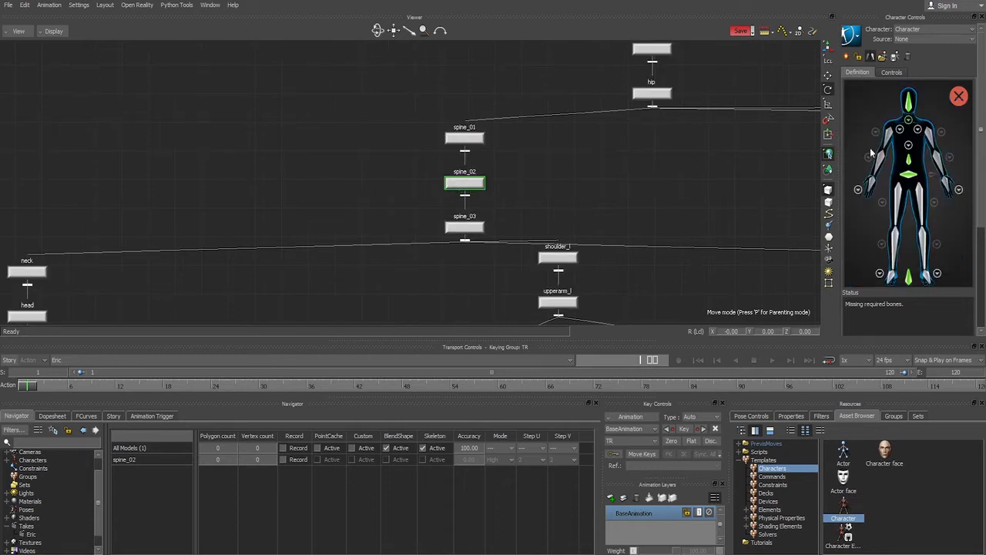
# Step: Map spine_02 to the Spine1 slot and spine_03 to the Spine2 slot in the spine view
pyautogui.click(909, 172)
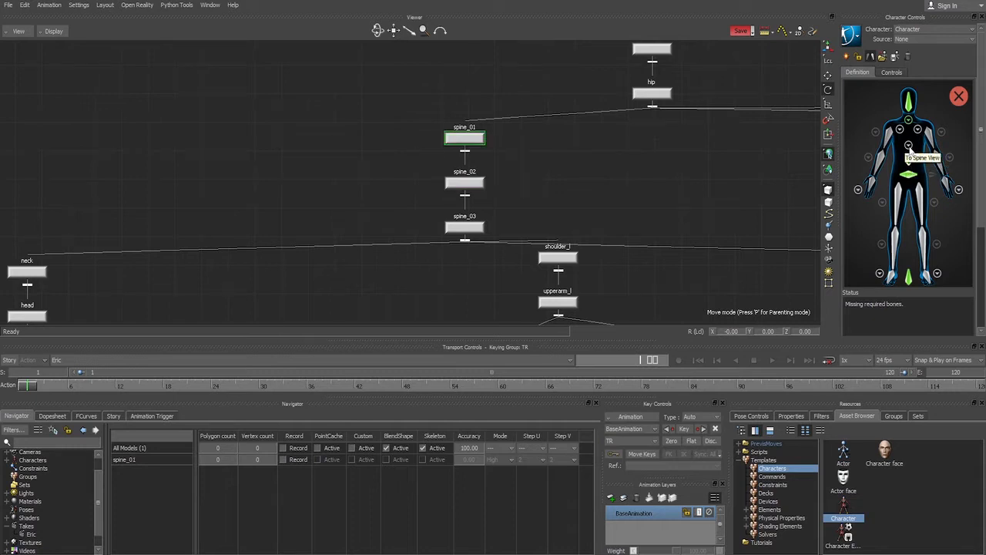
pyautogui.click(908, 146)
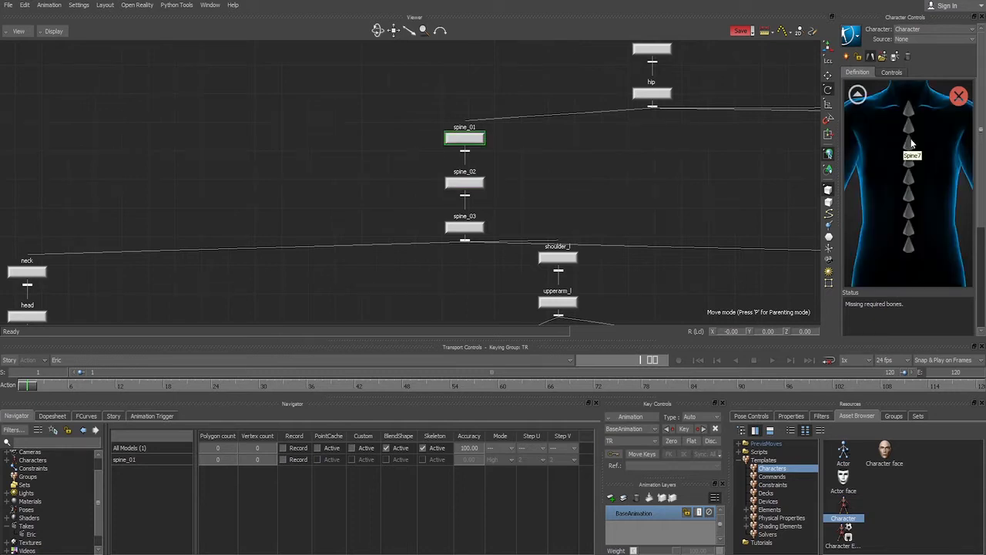
pyautogui.click(909, 245)
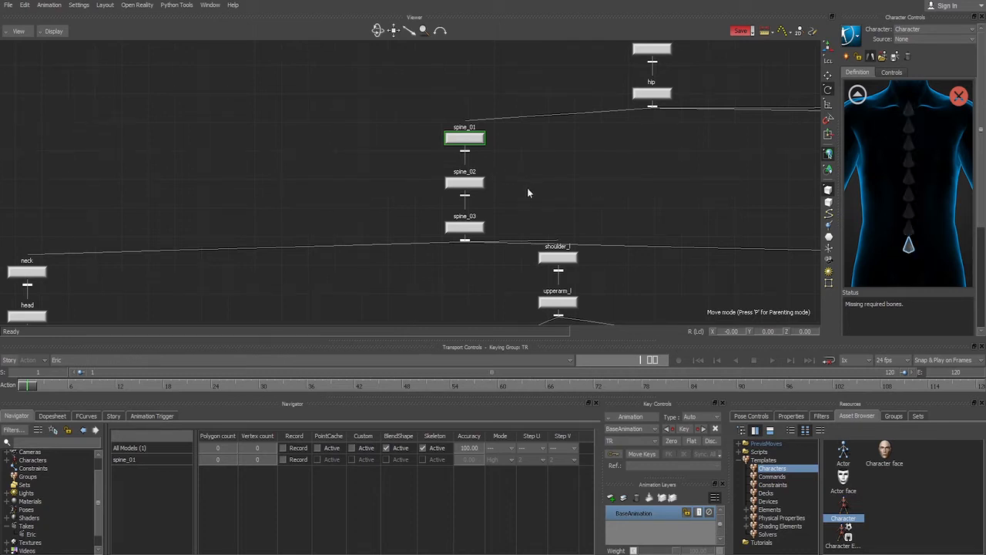
pyautogui.click(443, 183)
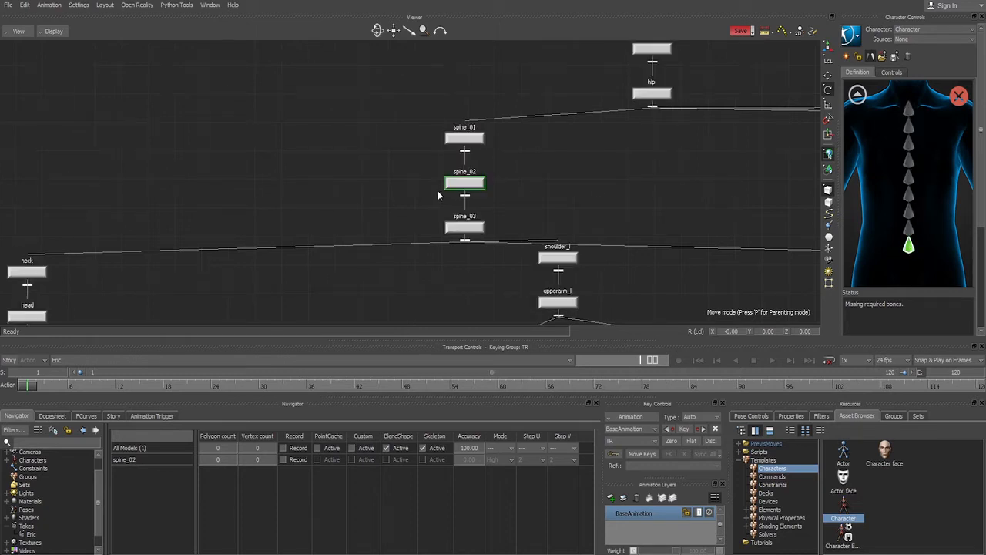
pyautogui.click(910, 231)
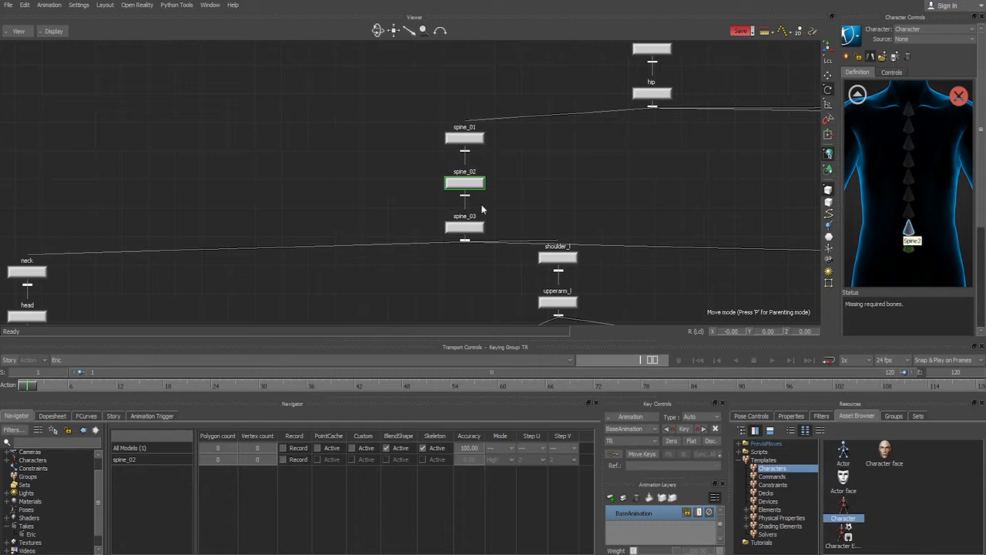
pyautogui.moveTo(527, 215); pyautogui.dragTo(468, 235)
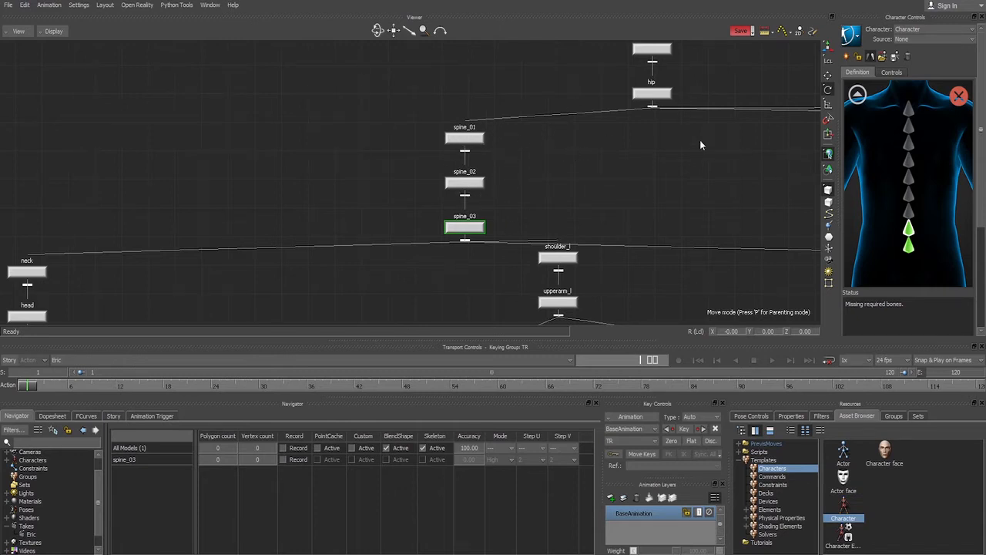
# Step: Check the bones assigned to Spine1 and Spine2, and compare the full-body figure with the spine view
pyautogui.click(910, 248)
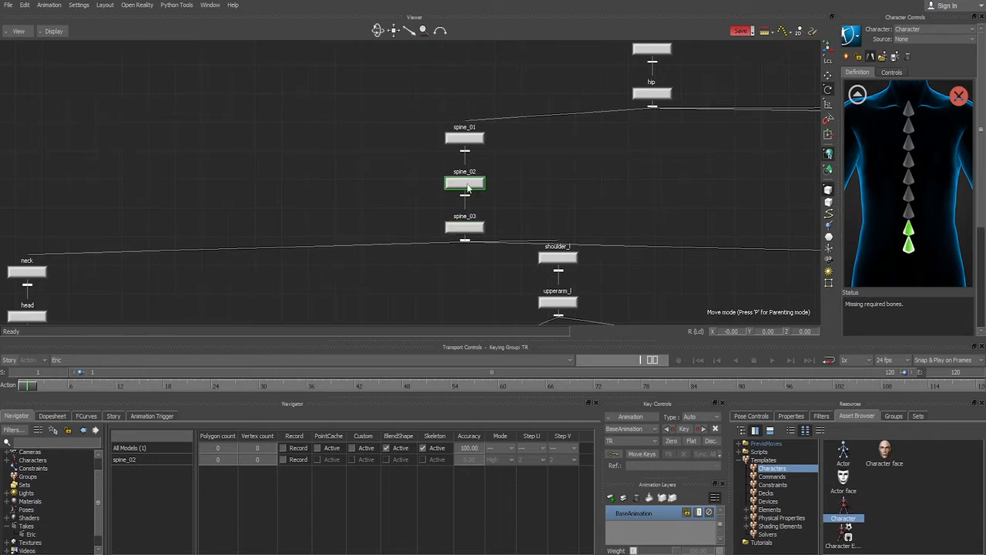
pyautogui.click(910, 241)
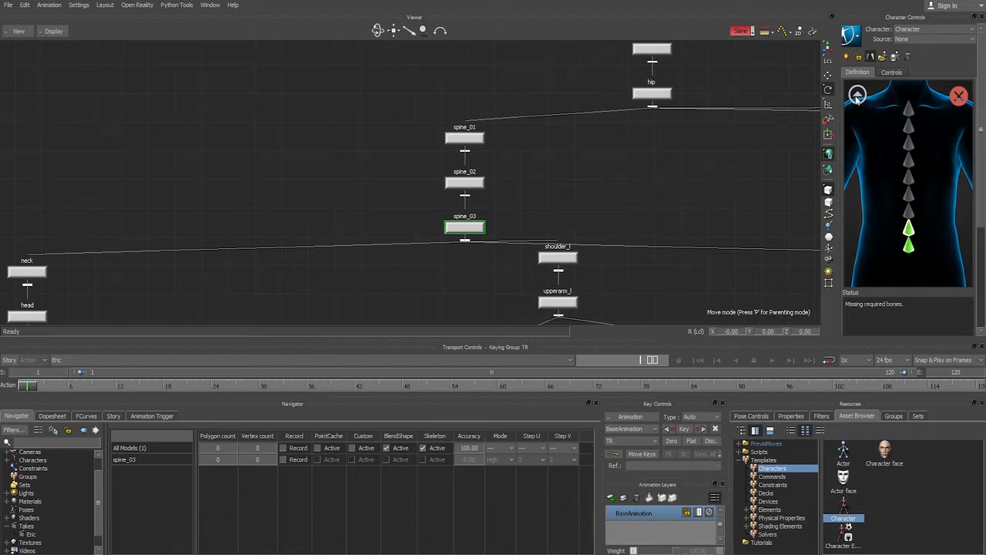
pyautogui.click(856, 95)
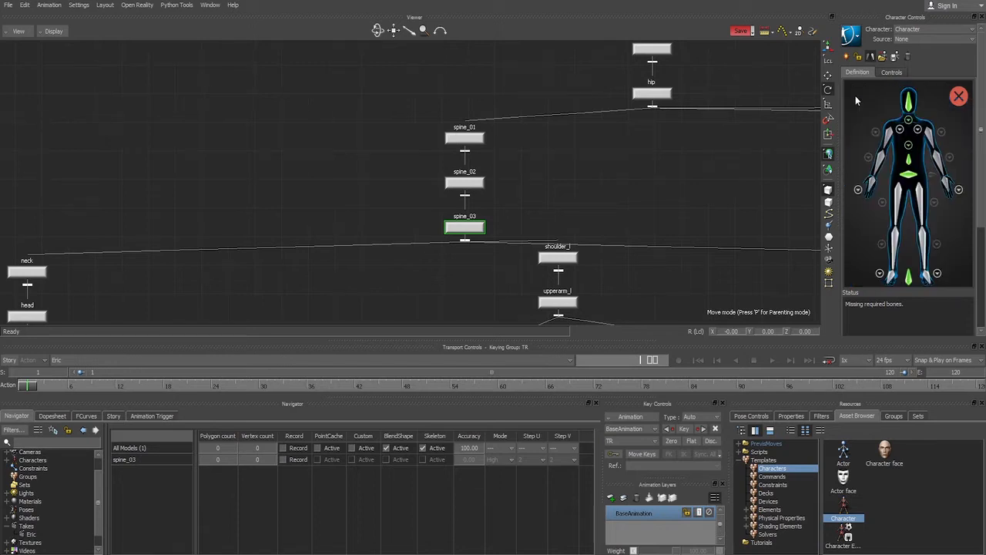
pyautogui.click(909, 153)
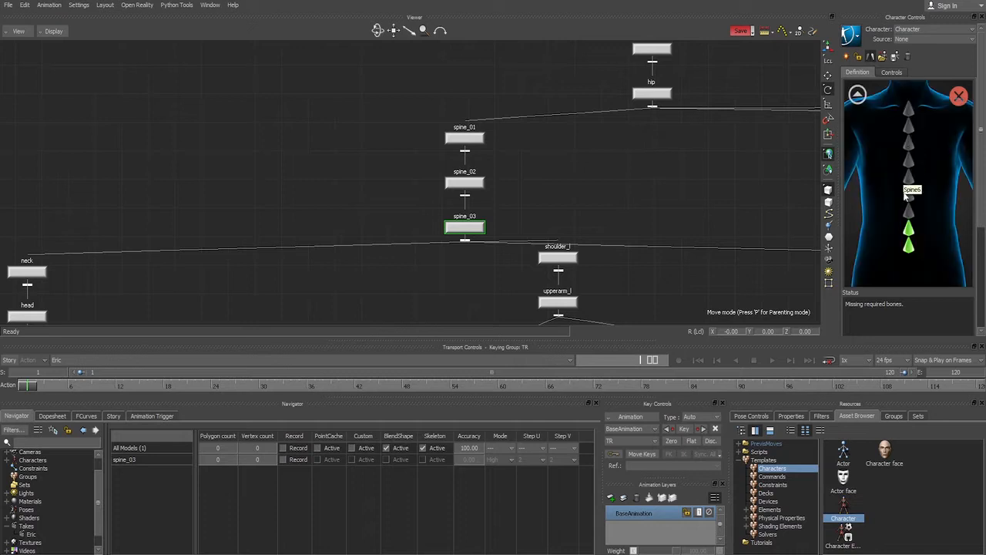
# Step: Check the Neck slot in the neck view and the Head slot on the full-body figure against the neck and head bones
pyautogui.click(857, 95)
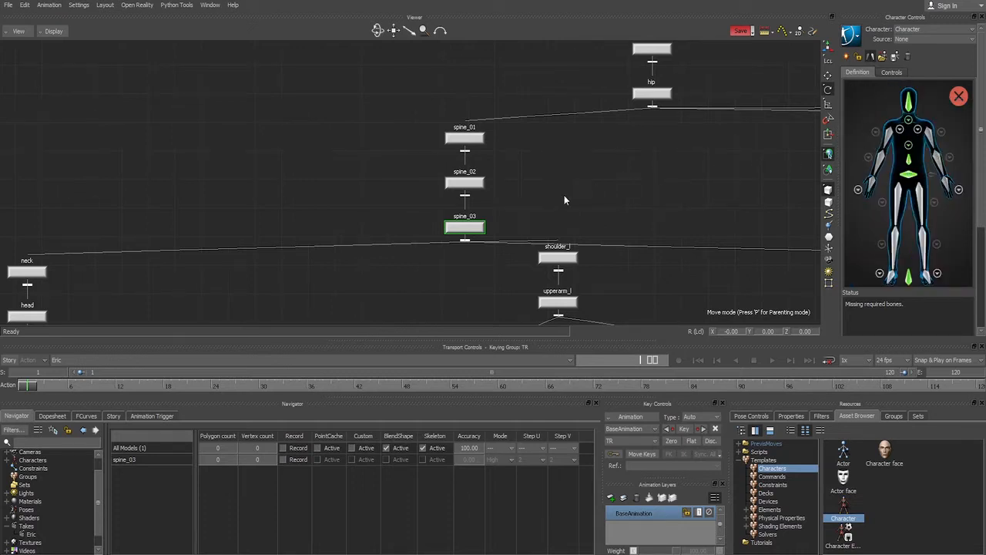
pyautogui.scroll(-1, 569, 181)
pyautogui.keyDown('shift'); pyautogui.moveTo(552, 183); pyautogui.dragTo(653, 102); pyautogui.keyUp('shift')
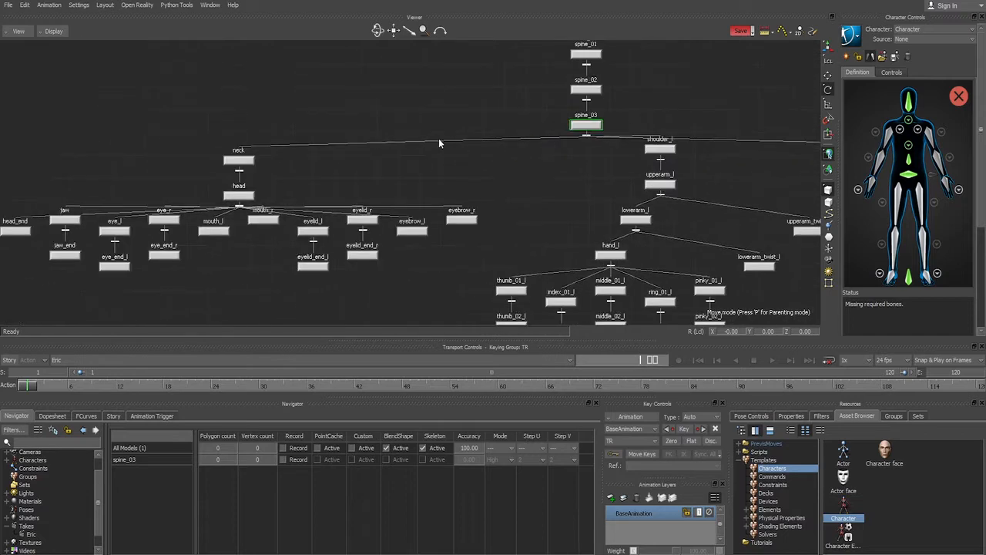
pyautogui.keyDown('shift'); pyautogui.moveTo(350, 131); pyautogui.dragTo(553, 99); pyautogui.keyUp('shift')
pyautogui.click(548, 135)
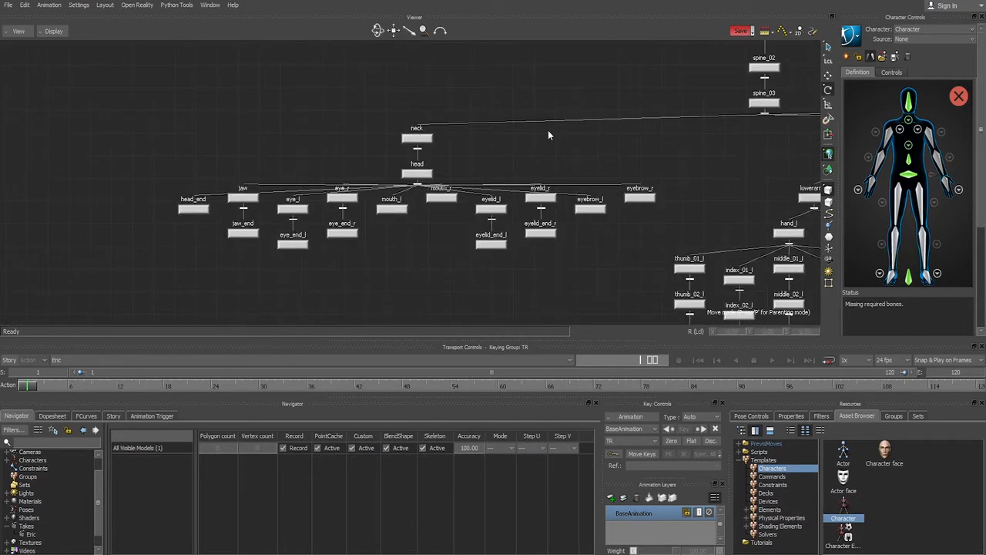
pyautogui.click(909, 127)
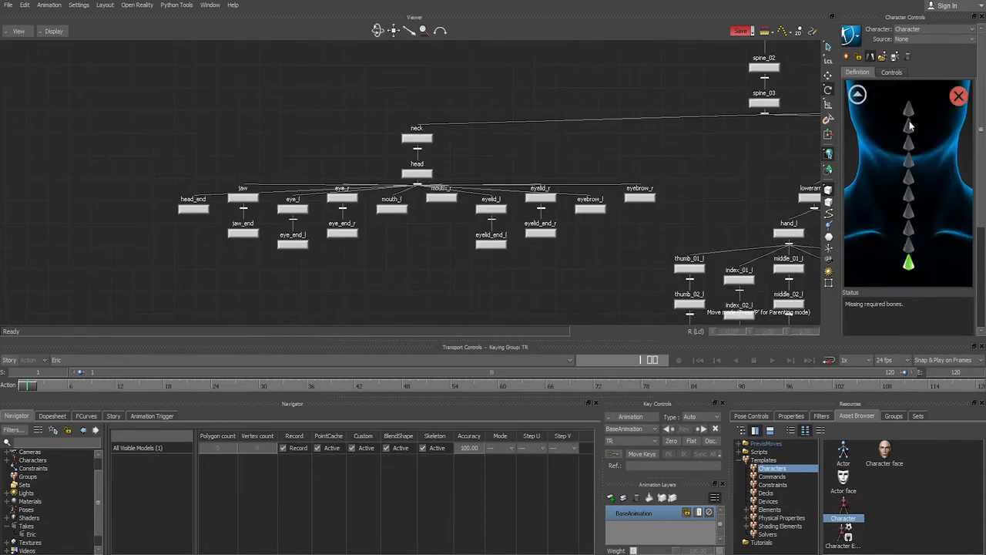
pyautogui.click(861, 97)
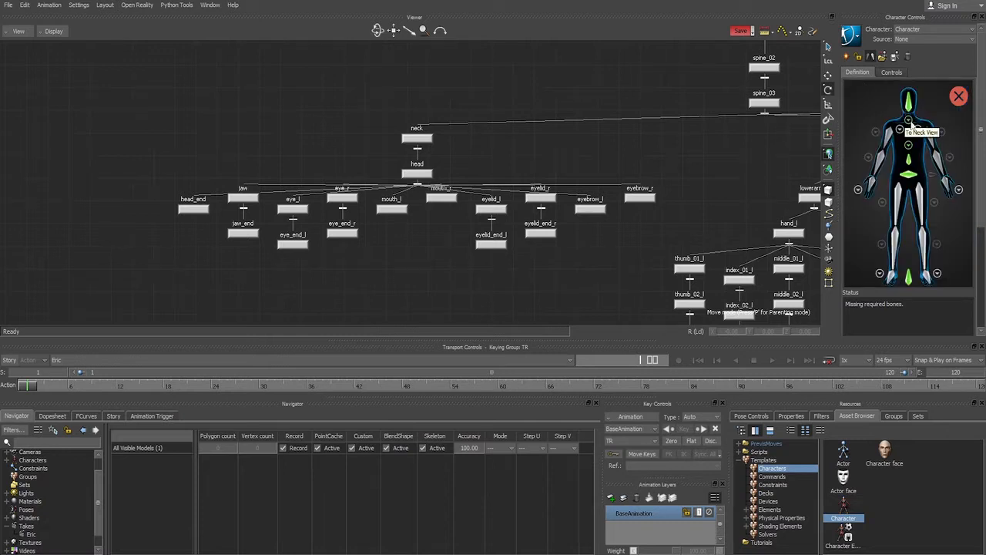
pyautogui.click(909, 123)
pyautogui.click(858, 94)
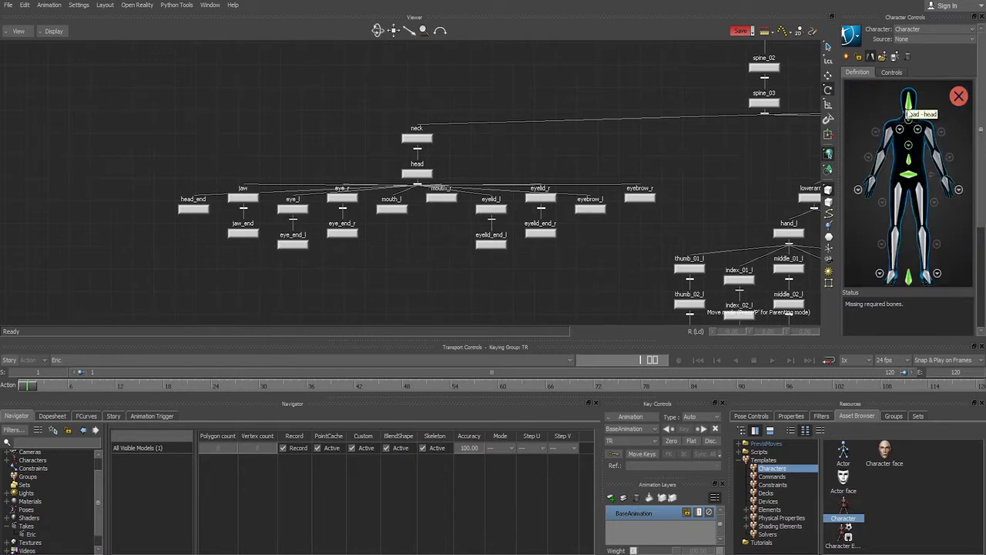
pyautogui.click(909, 120)
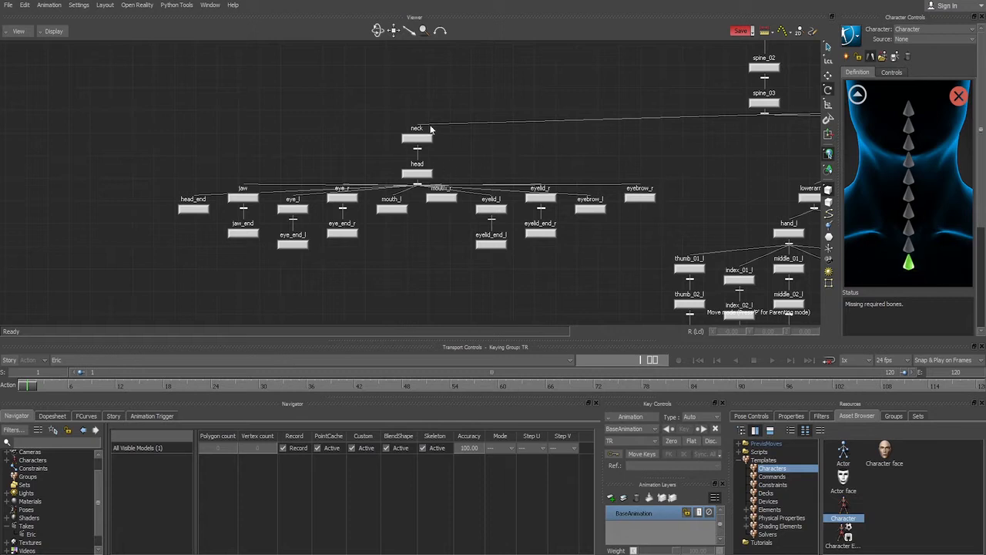
pyautogui.moveTo(457, 118); pyautogui.dragTo(408, 150)
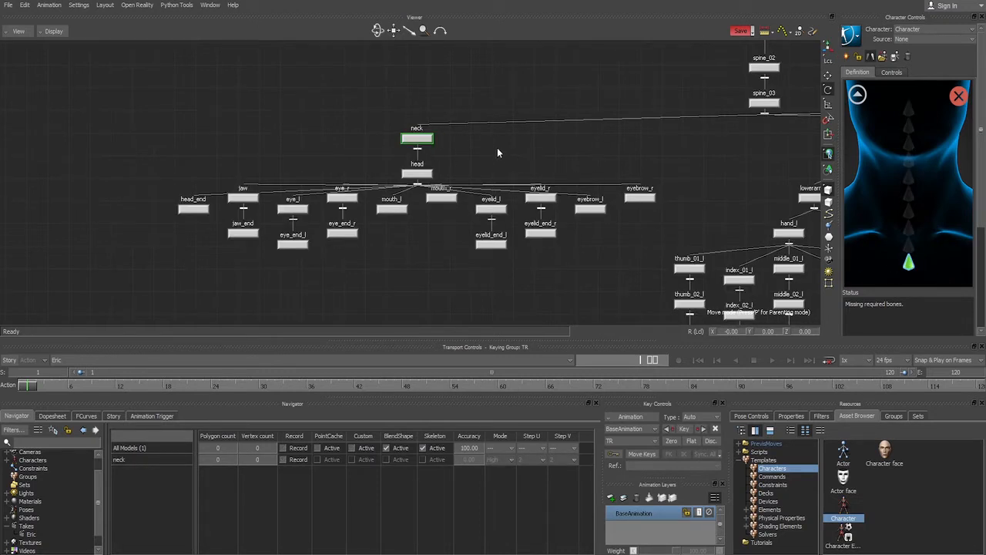
pyautogui.click(858, 94)
pyautogui.click(909, 102)
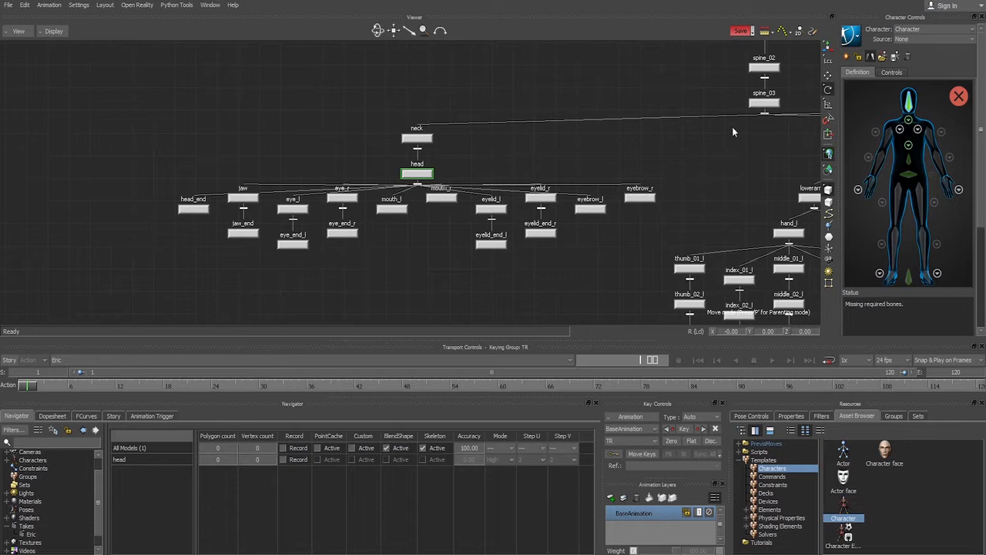
pyautogui.click(705, 150)
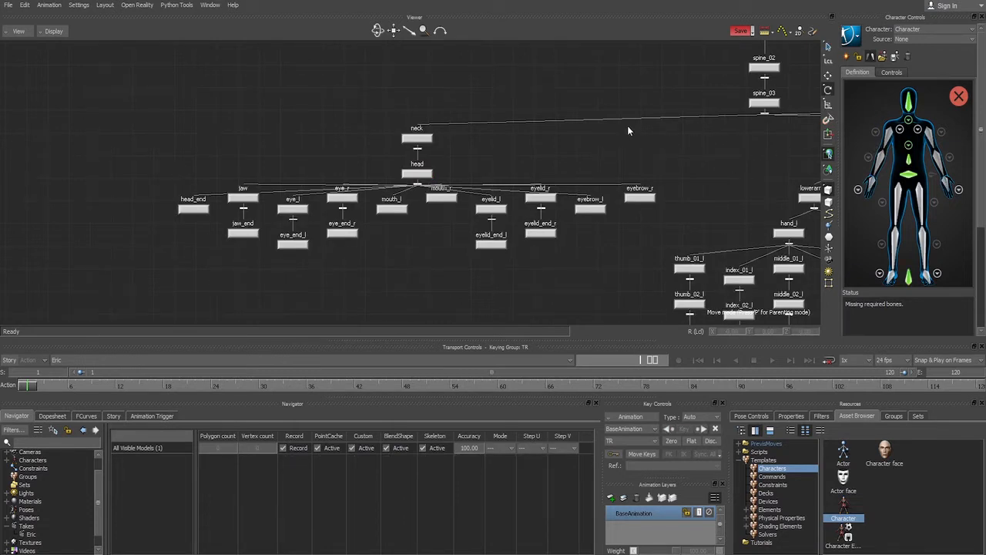
# Step: Locate the shoulder_l bone below spine_03 and examine its matching slot in the left shoulder view
pyautogui.keyDown('shift'); pyautogui.moveTo(607, 141); pyautogui.dragTo(499, 148); pyautogui.keyUp('shift')
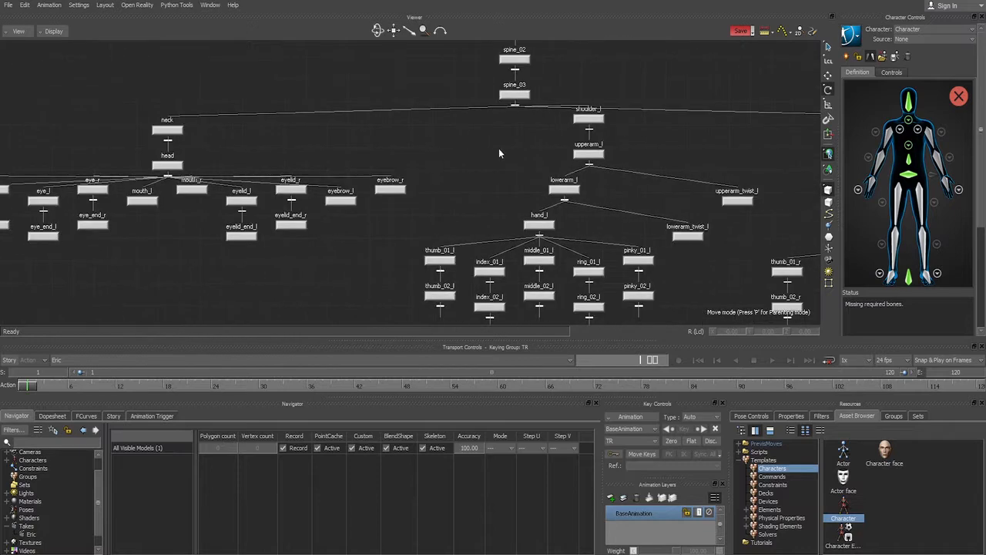
pyautogui.scroll(-3, 664, 122)
pyautogui.scroll(4, 672, 120)
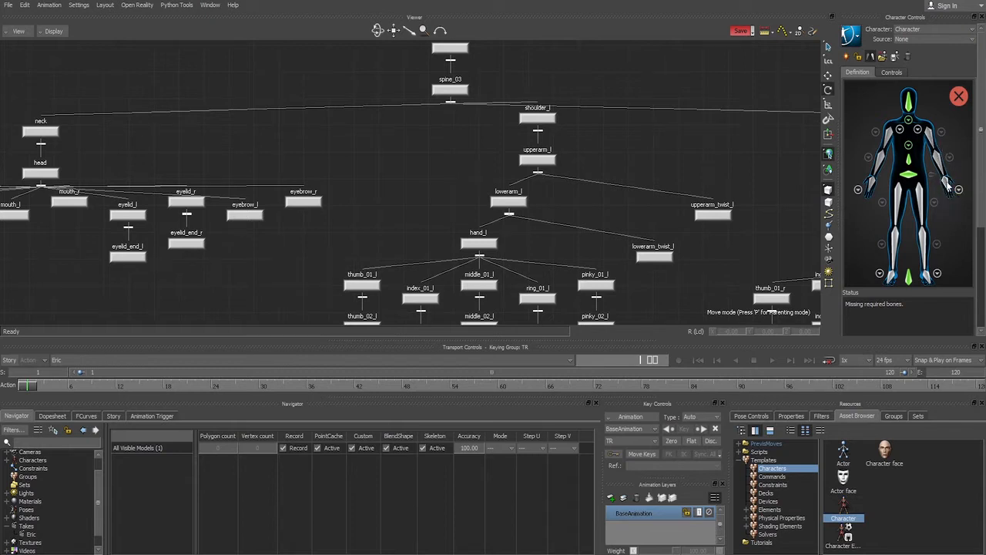
pyautogui.click(543, 118)
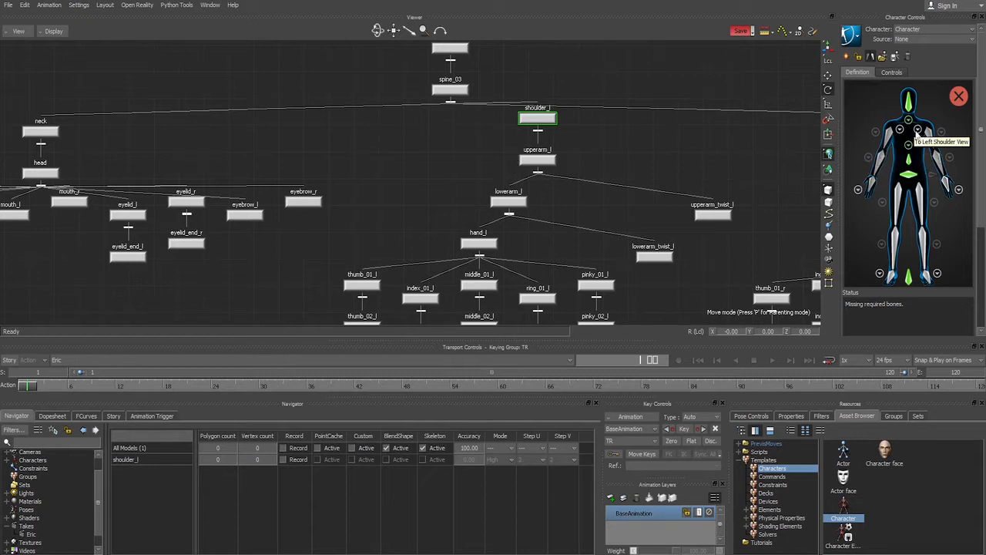
pyautogui.click(916, 132)
pyautogui.click(875, 194)
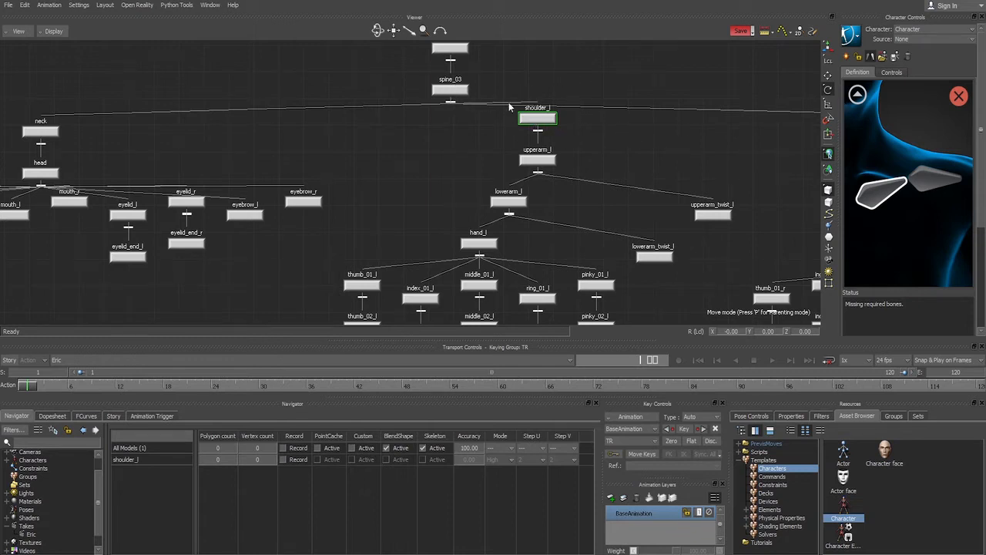
pyautogui.click(858, 95)
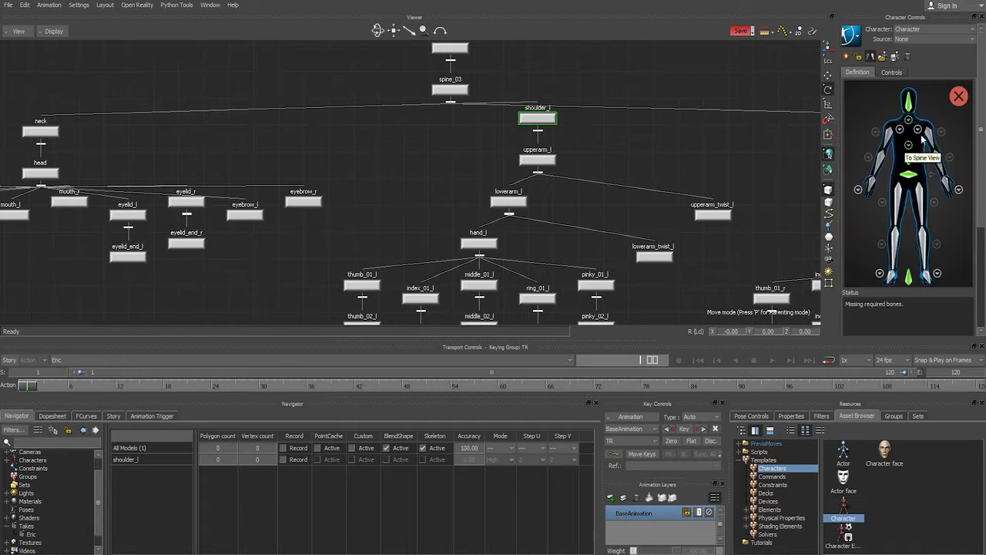
# Step: Map shoulder_l to the inner slot of the left shoulder view and return to the full-body figure
pyautogui.click(921, 135)
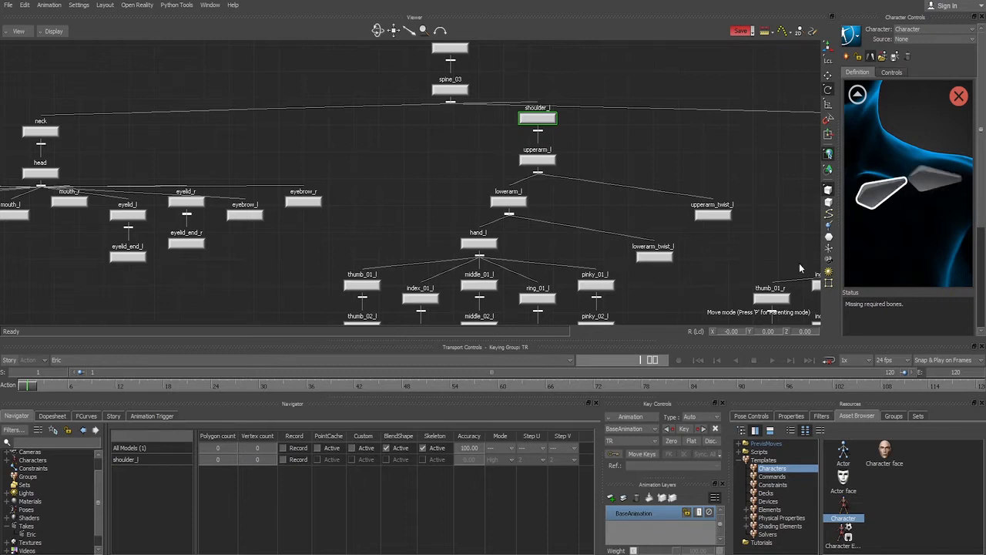
pyautogui.click(877, 197)
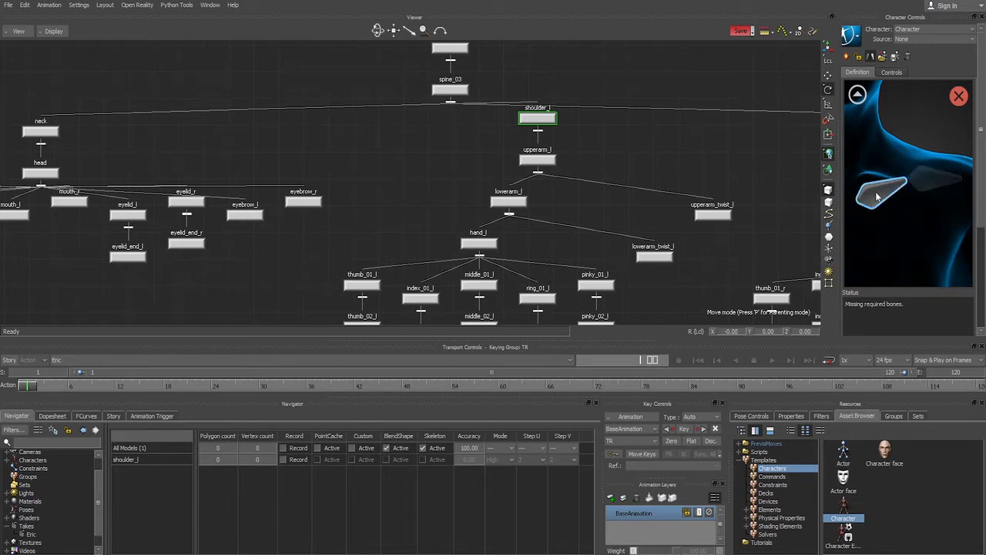
pyautogui.moveTo(588, 91); pyautogui.dragTo(539, 125)
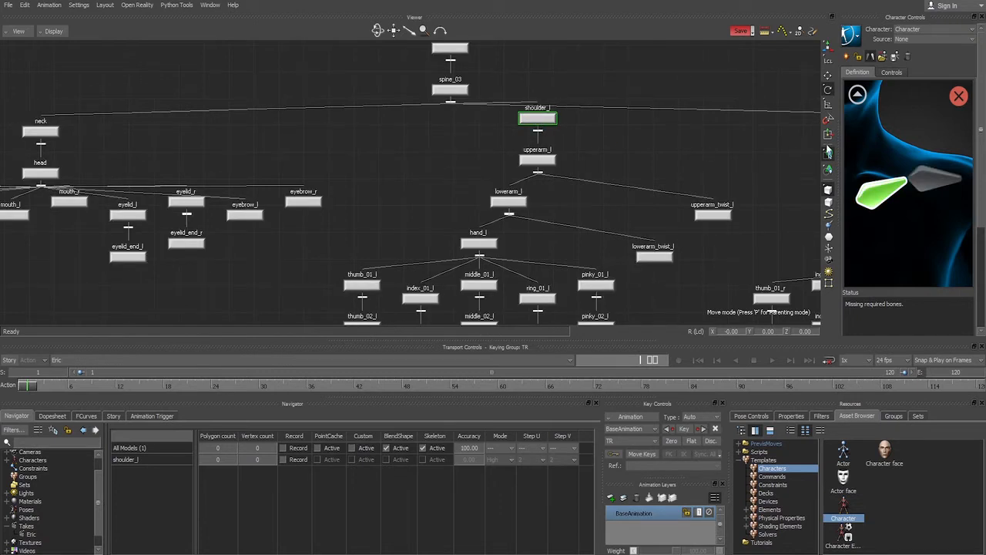
pyautogui.click(859, 95)
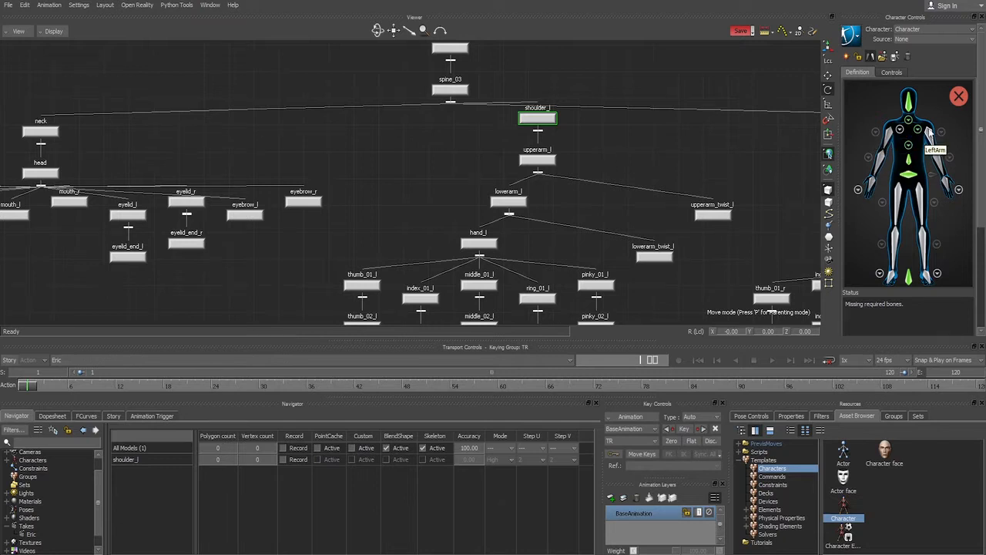
# Step: Map upperarm_l to the LeftArm slot and check the shoulder and upper arm bones on both sides of the hierarchy
pyautogui.moveTo(607, 143); pyautogui.dragTo(543, 168)
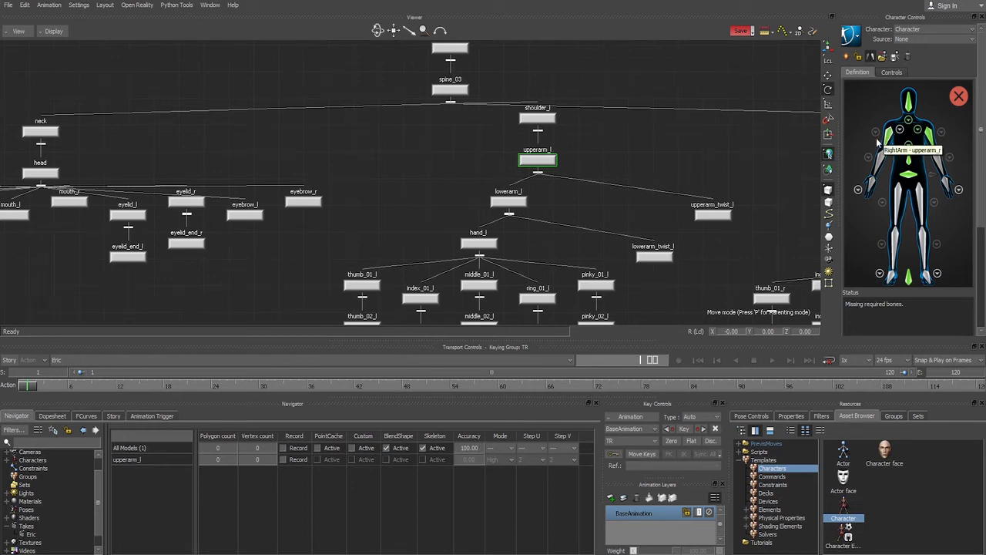
pyautogui.keyDown('shift'); pyautogui.moveTo(733, 166); pyautogui.dragTo(553, 153); pyautogui.keyUp('shift')
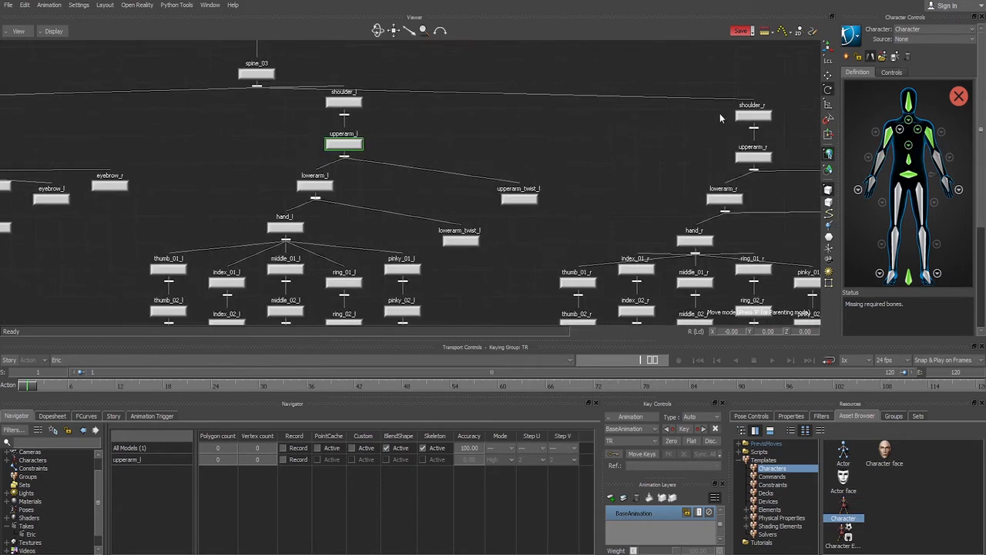
pyautogui.click(353, 101)
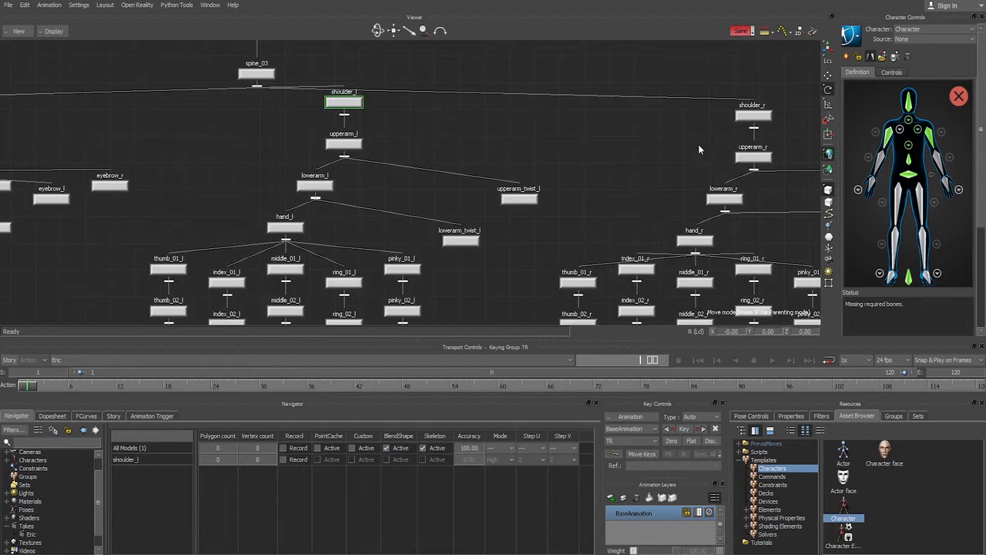
pyautogui.click(931, 135)
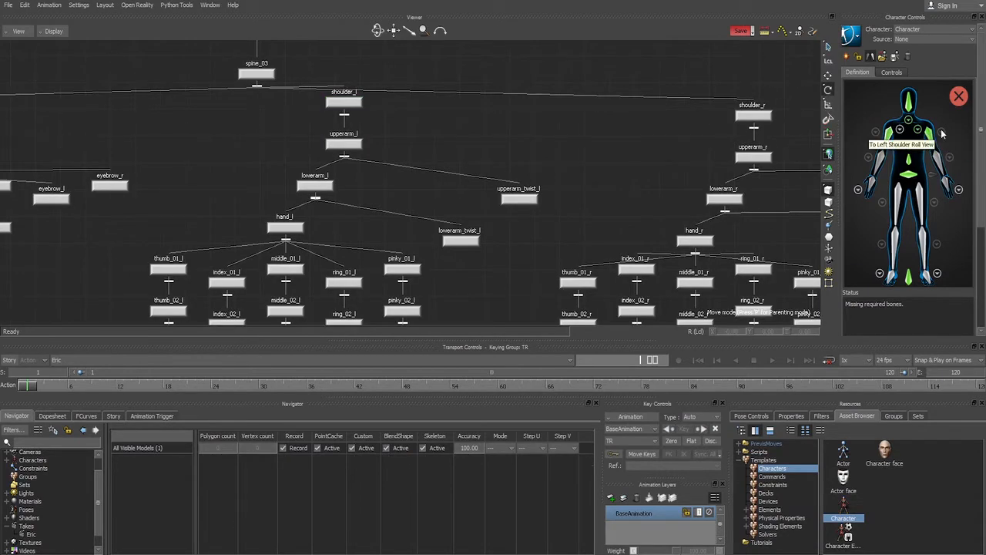
pyautogui.click(931, 135)
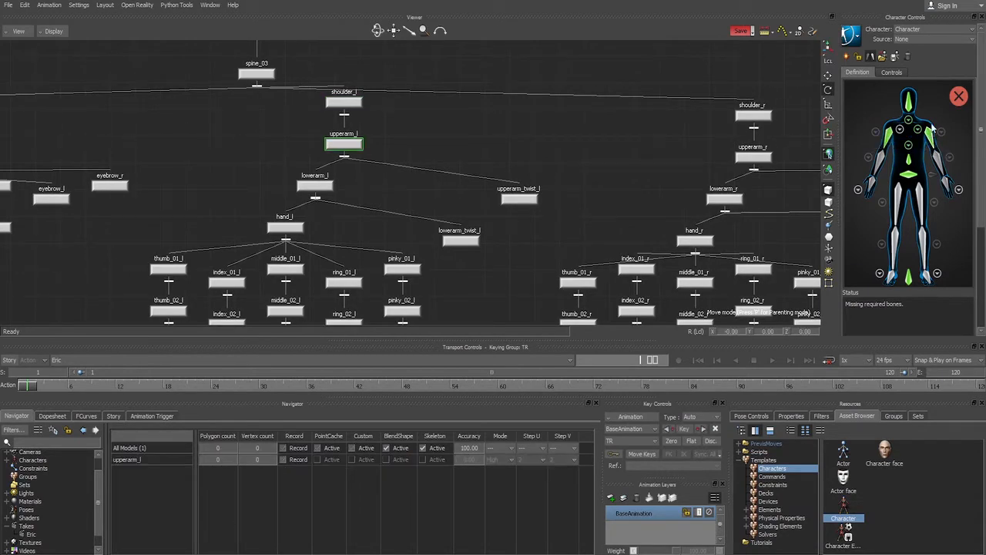
pyautogui.click(757, 156)
# Step: Map lowerarm_l to the left forearm slot, keeping upperarm_l assigned to LeftArm, and check both slots' bones
pyautogui.doubleClick(934, 159)
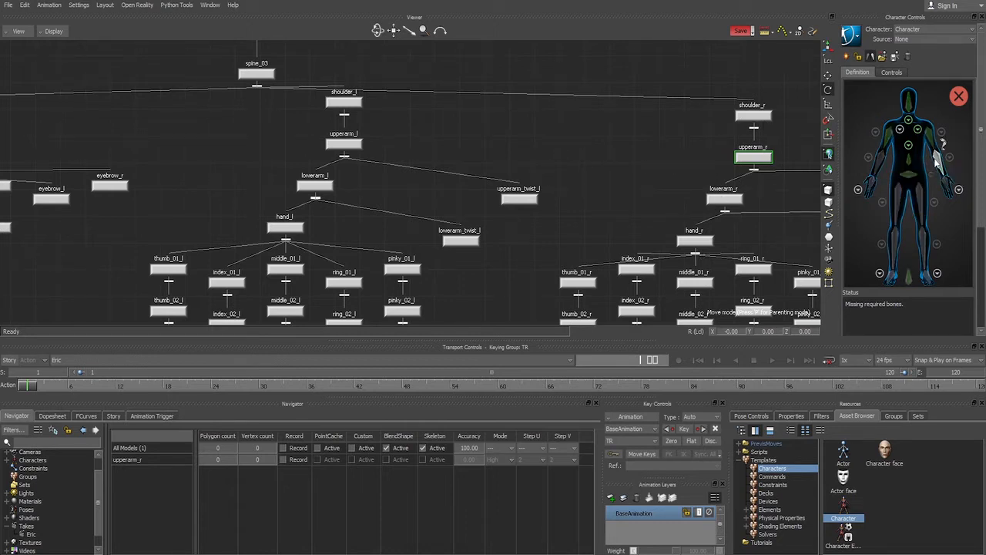
pyautogui.click(343, 150)
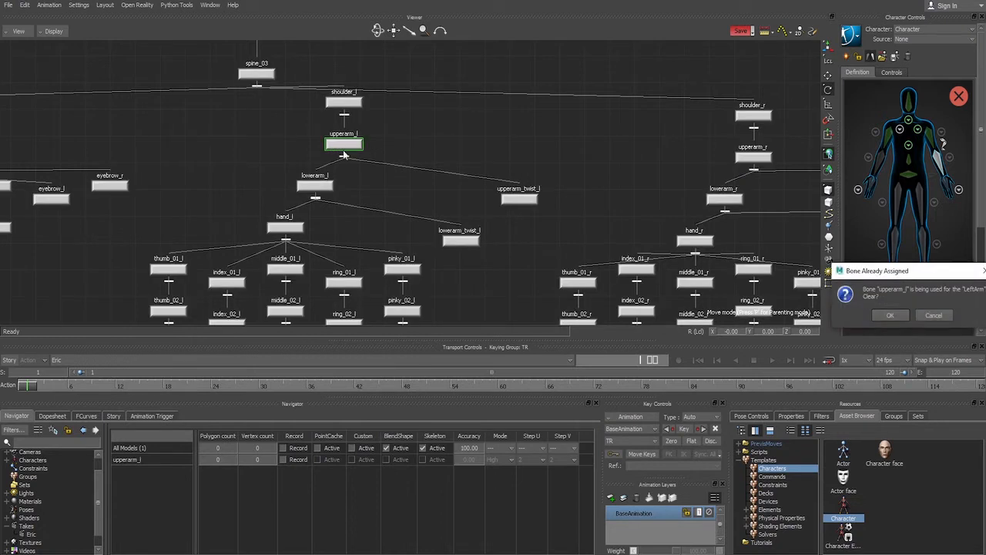
pyautogui.click(934, 315)
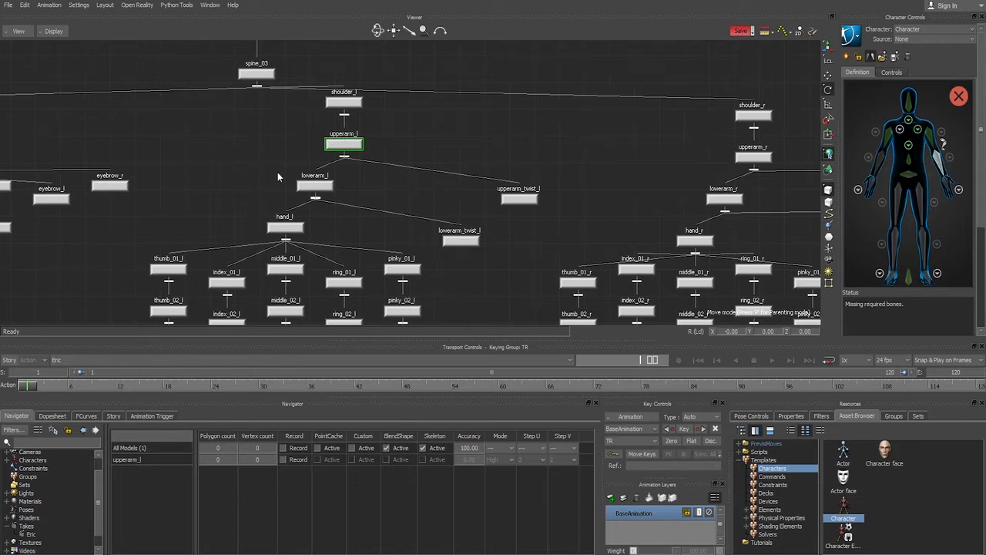
pyautogui.click(302, 188)
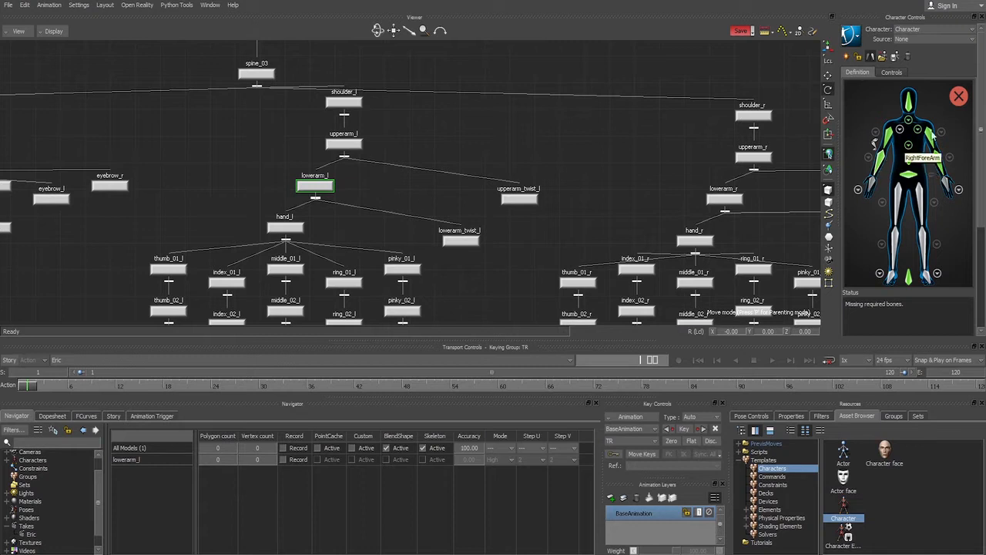
pyautogui.click(928, 139)
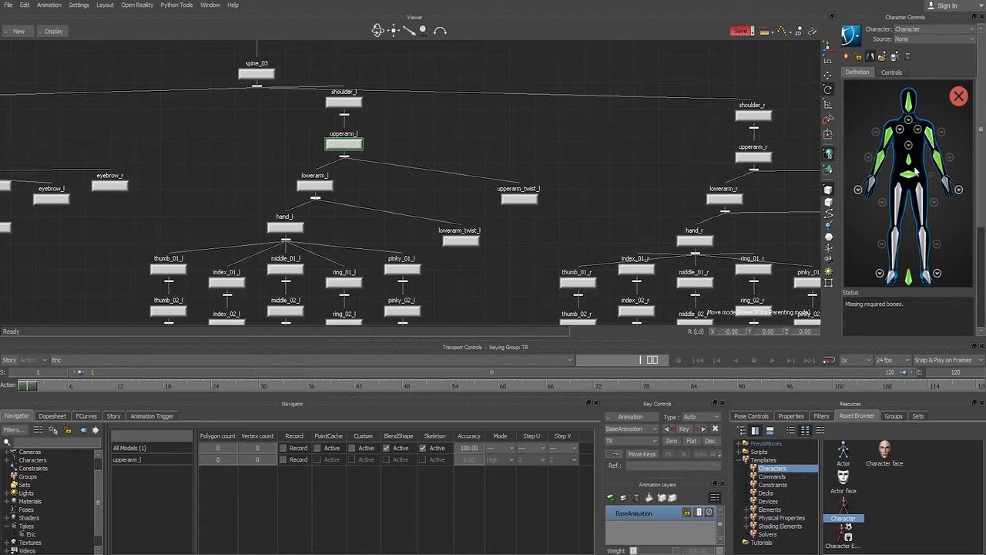
pyautogui.click(939, 162)
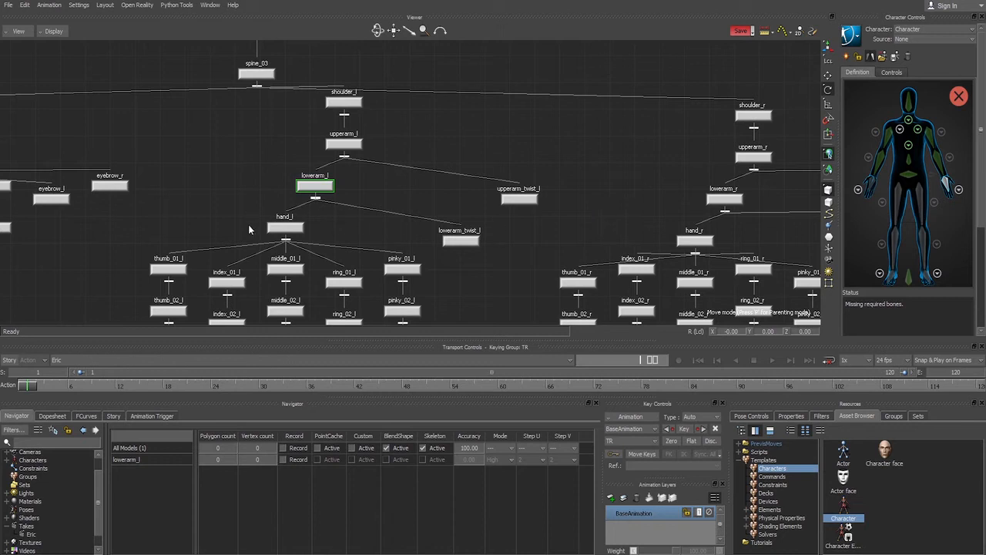
# Step: Map hand_l to the left hand slot and review the upperarm_l and lowerarm_l bones above it
pyautogui.click(287, 228)
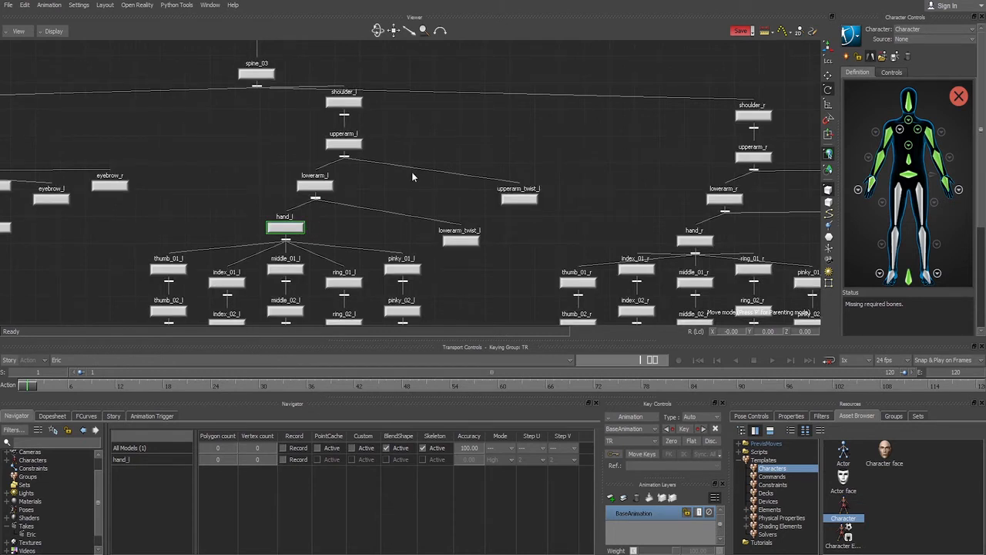
pyautogui.click(339, 143)
pyautogui.moveTo(284, 168); pyautogui.dragTo(348, 199)
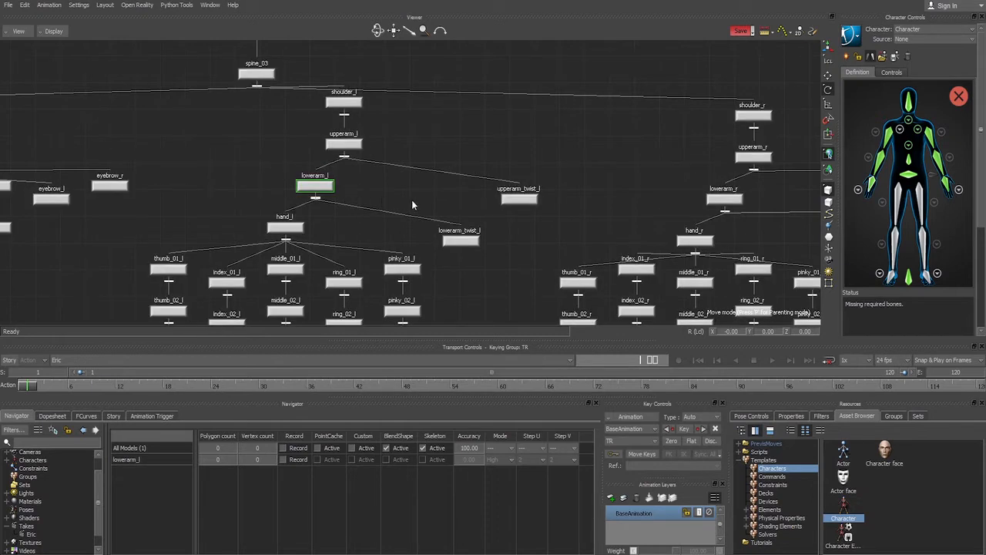
# Step: Map upperarm_twist_l to the first roll slot of the left upper arm and return to the full-body figure
pyautogui.moveTo(446, 159); pyautogui.dragTo(565, 210)
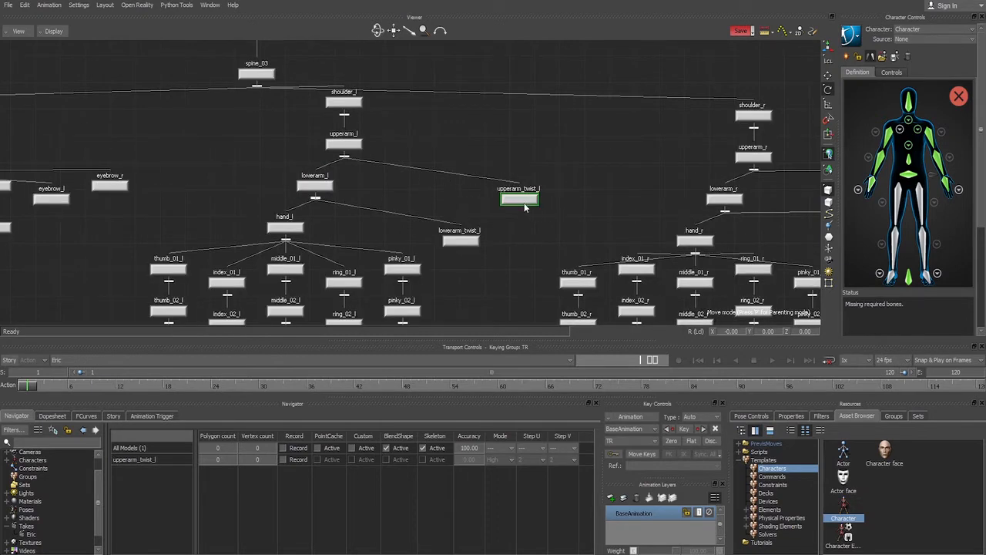
pyautogui.click(585, 186)
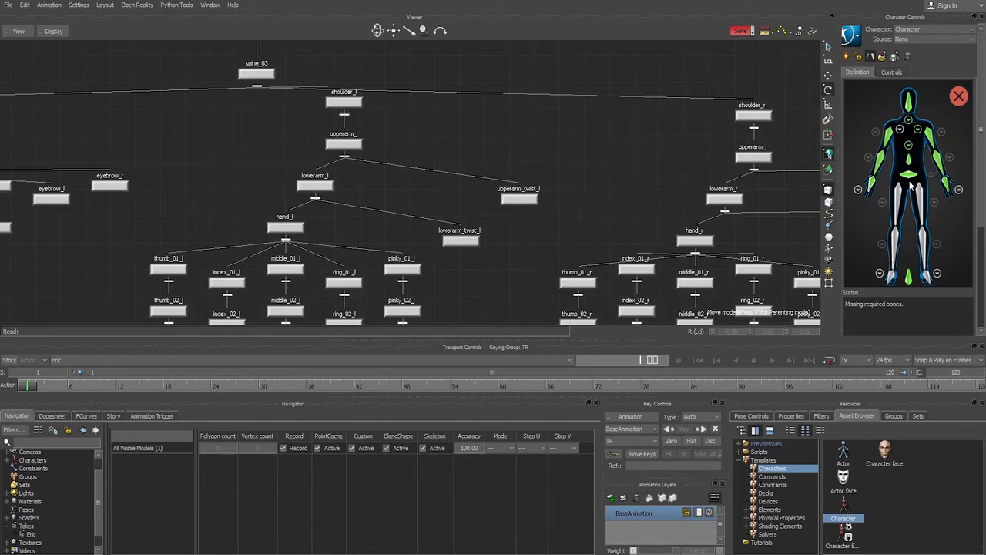
pyautogui.click(942, 133)
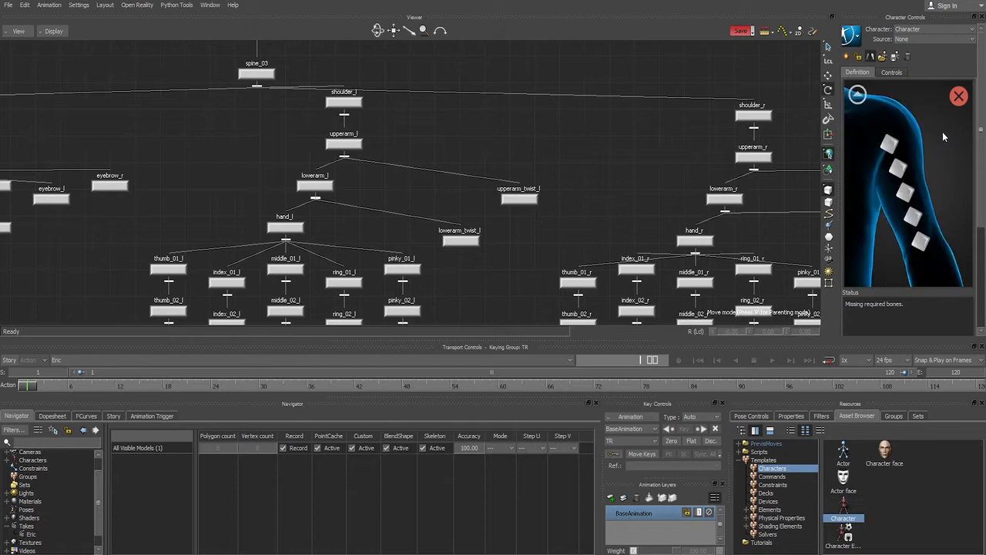
pyautogui.click(891, 141)
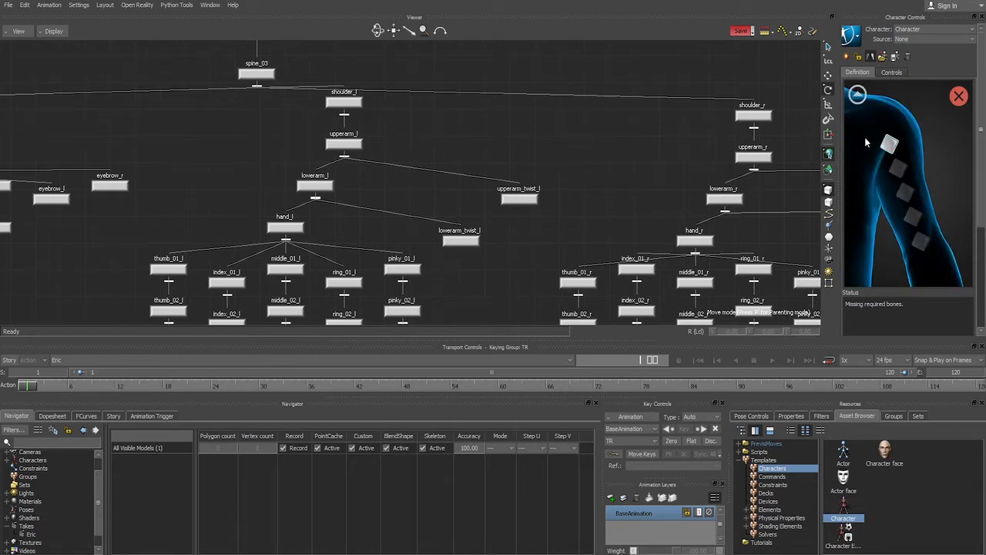
pyautogui.click(516, 202)
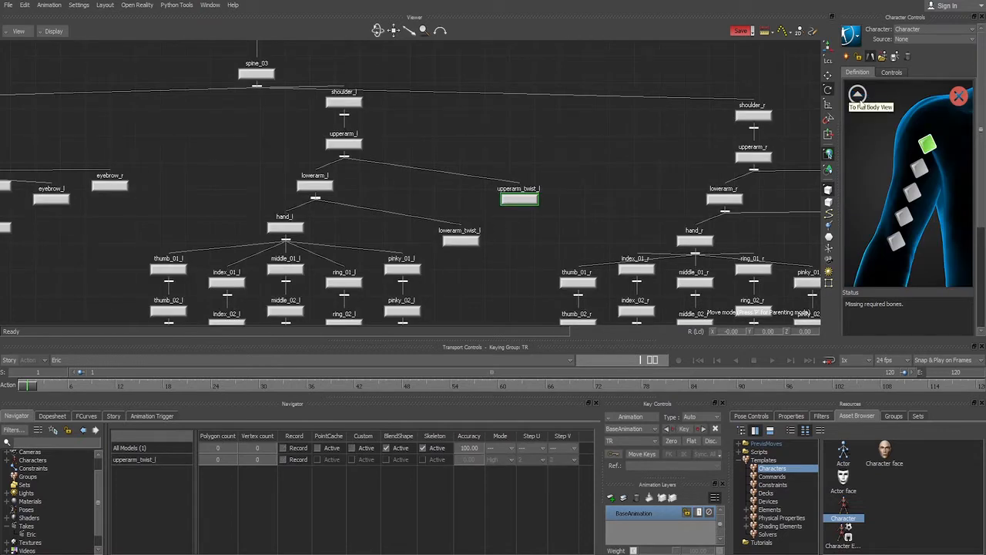
pyautogui.click(857, 94)
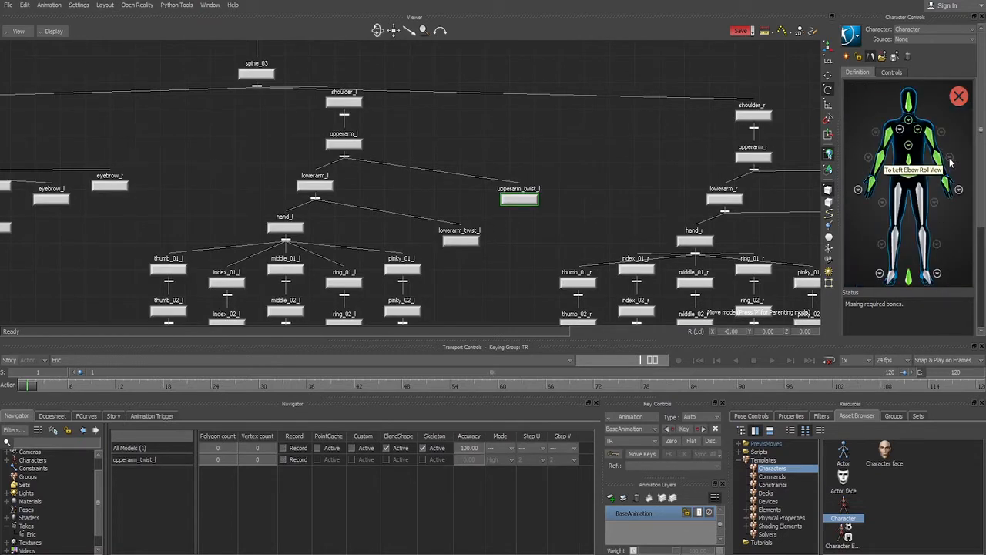
# Step: Map lowerarm_twist_l to the first slot of the left elbow roll view and return to the full-body figure
pyautogui.click(948, 161)
pyautogui.click(857, 94)
pyautogui.click(939, 166)
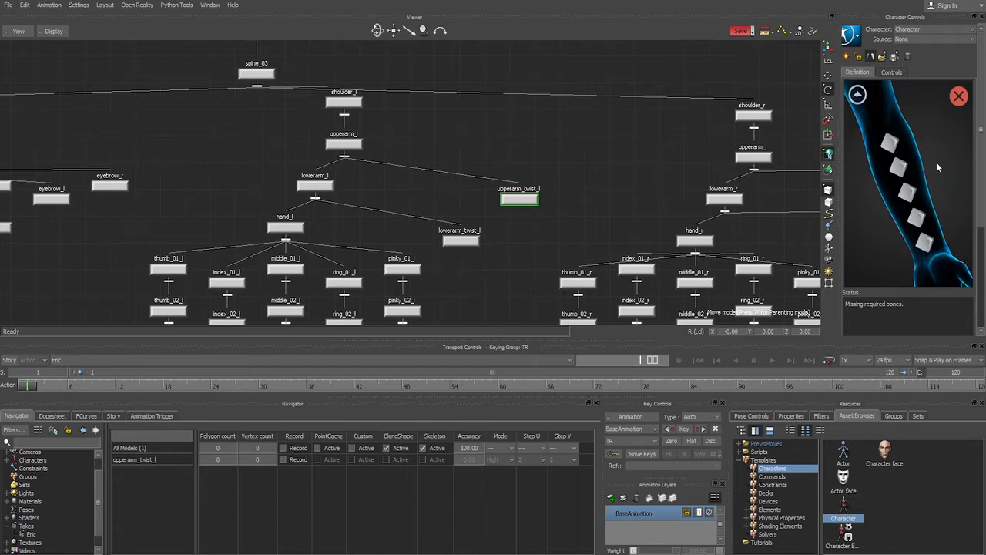
pyautogui.click(890, 144)
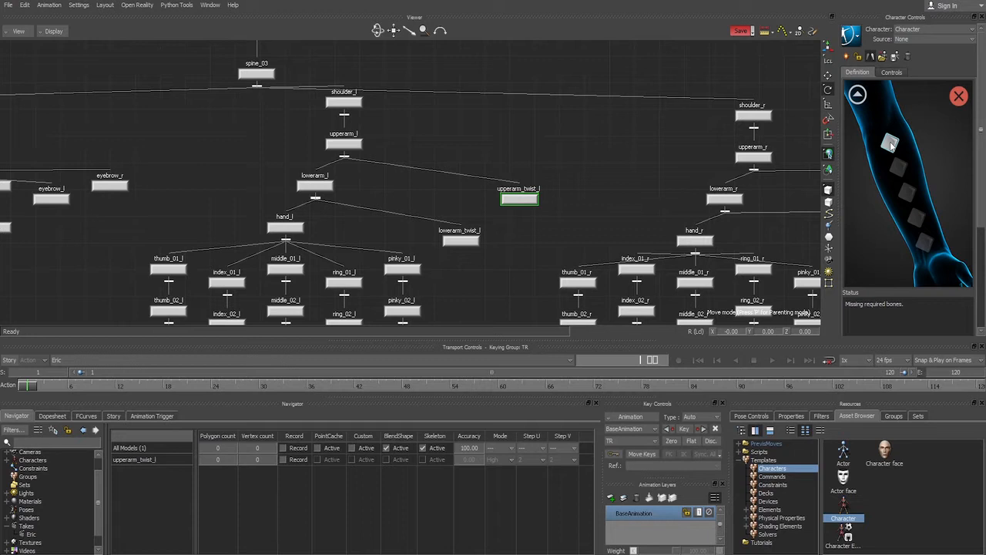
pyautogui.click(460, 241)
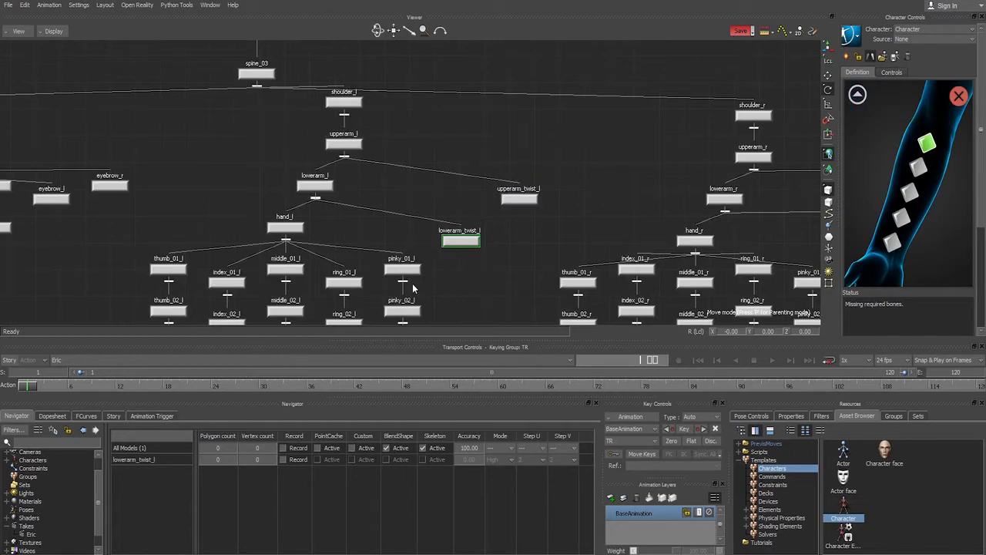
pyautogui.click(858, 94)
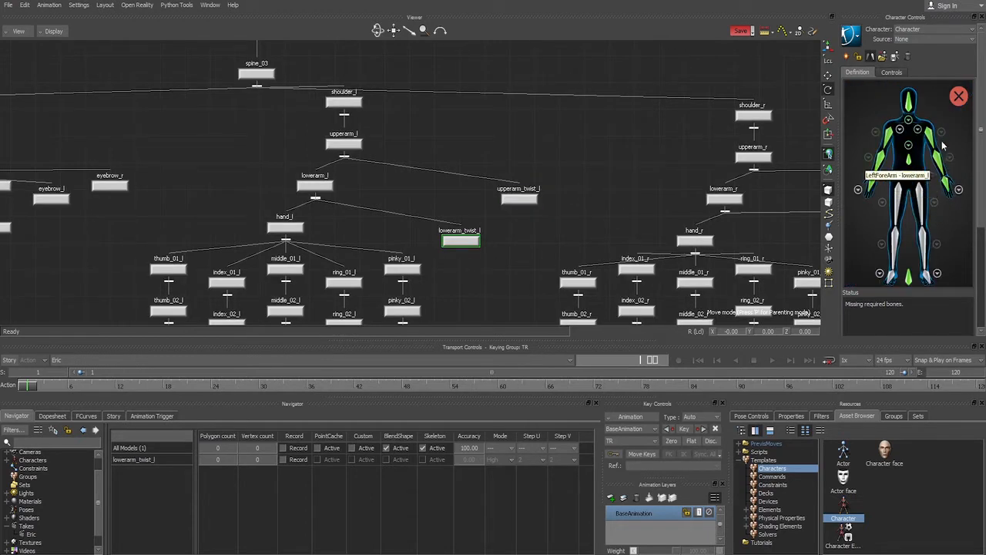
# Step: Check the upper arm and forearm roll slots on both sides of the character definition
pyautogui.click(930, 160)
pyautogui.click(857, 94)
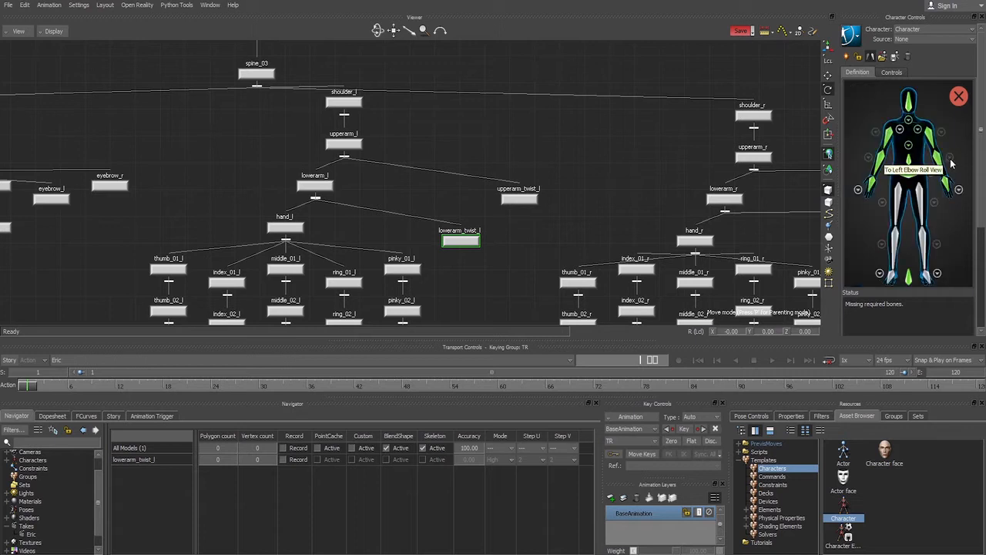
pyautogui.click(953, 163)
pyautogui.click(857, 94)
pyautogui.click(888, 135)
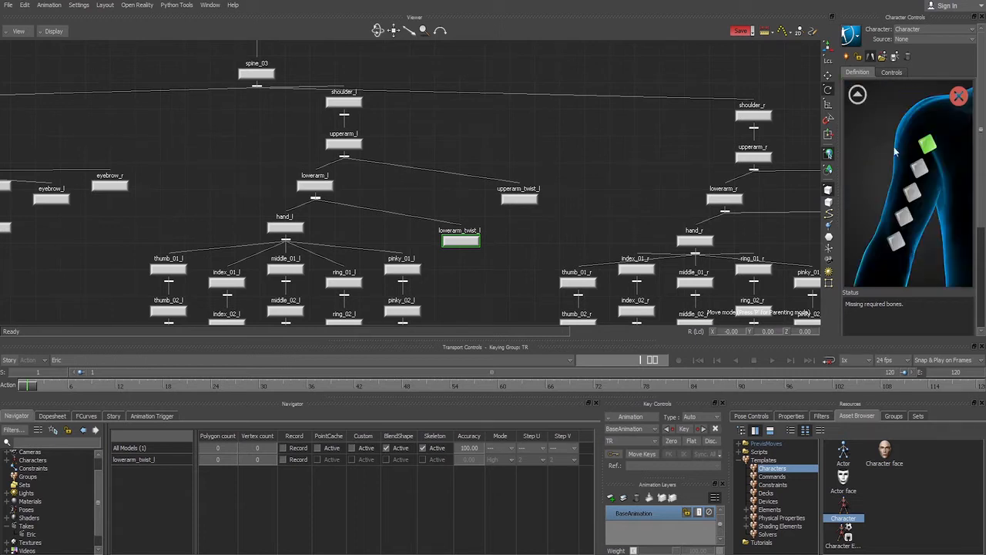
pyautogui.click(857, 94)
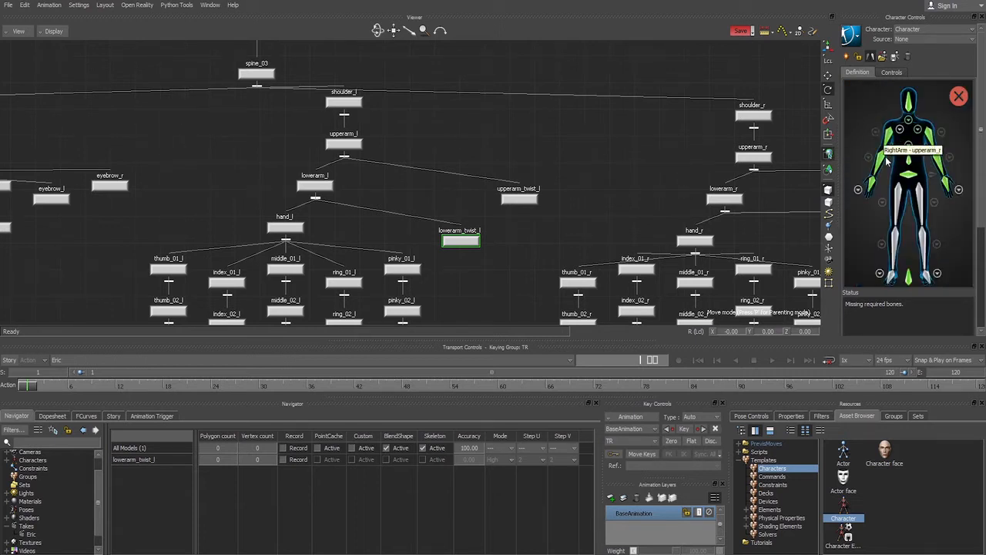
pyautogui.click(867, 161)
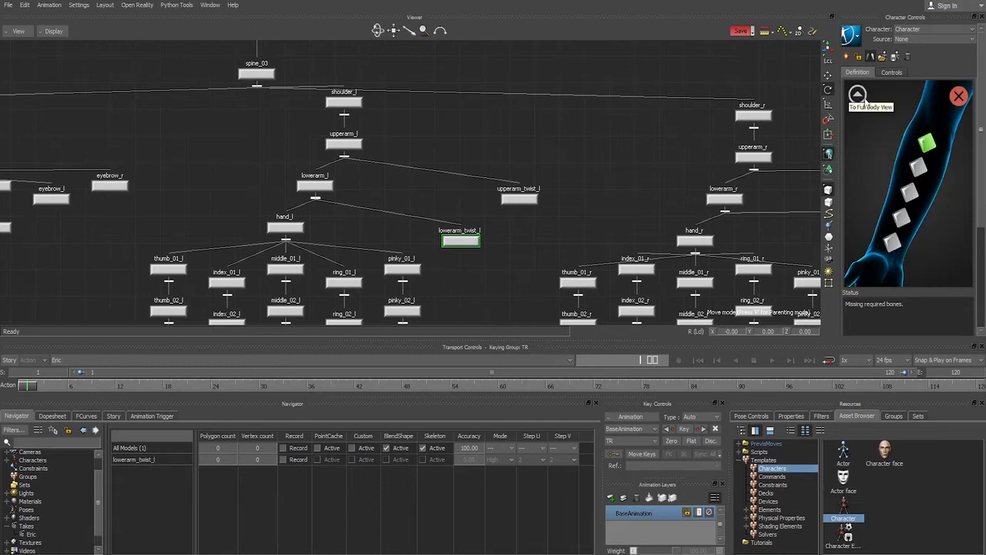
pyautogui.click(858, 94)
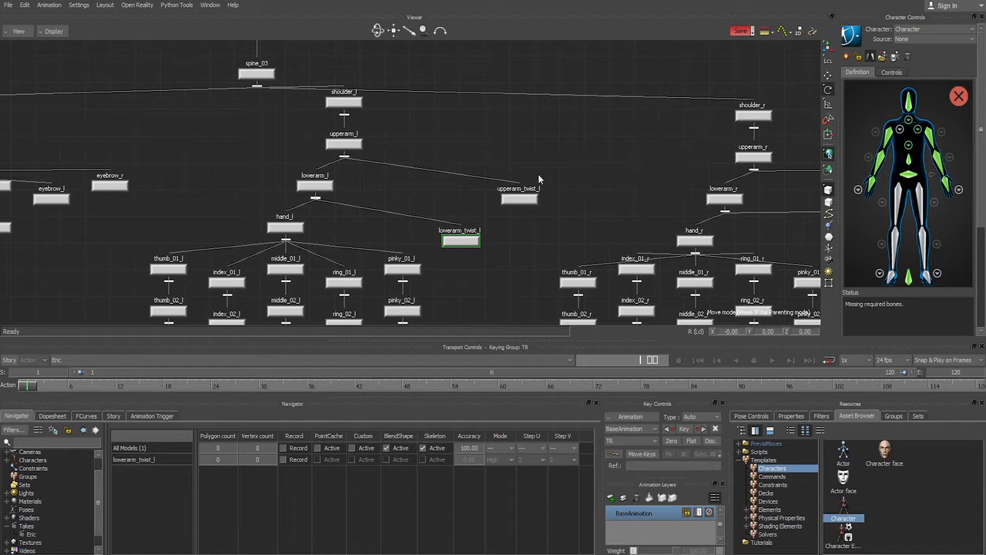
# Step: Open the left hand's slot view and review the finger bones of both hands in the hierarchy
pyautogui.keyDown('shift'); pyautogui.moveTo(383, 227); pyautogui.dragTo(493, 84); pyautogui.keyUp('shift')
pyautogui.click(959, 189)
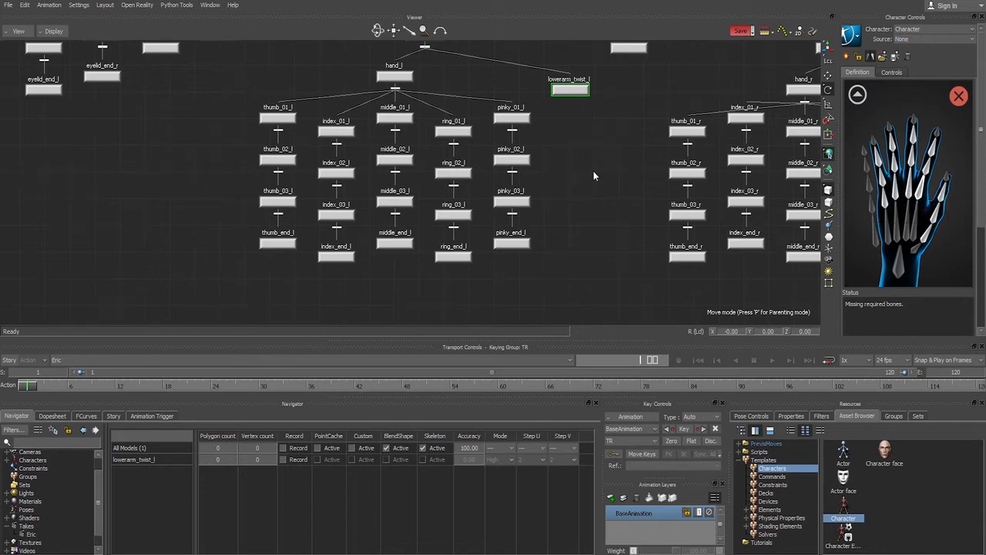
pyautogui.moveTo(637, 158); pyautogui.dragTo(443, 163, button='middle')
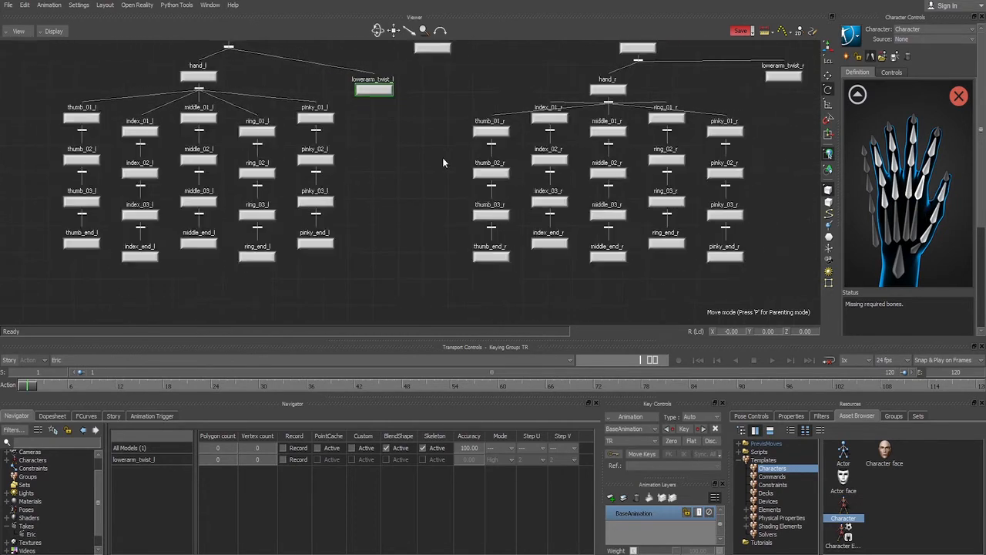
pyautogui.moveTo(47, 100); pyautogui.dragTo(758, 279)
pyautogui.click(758, 307)
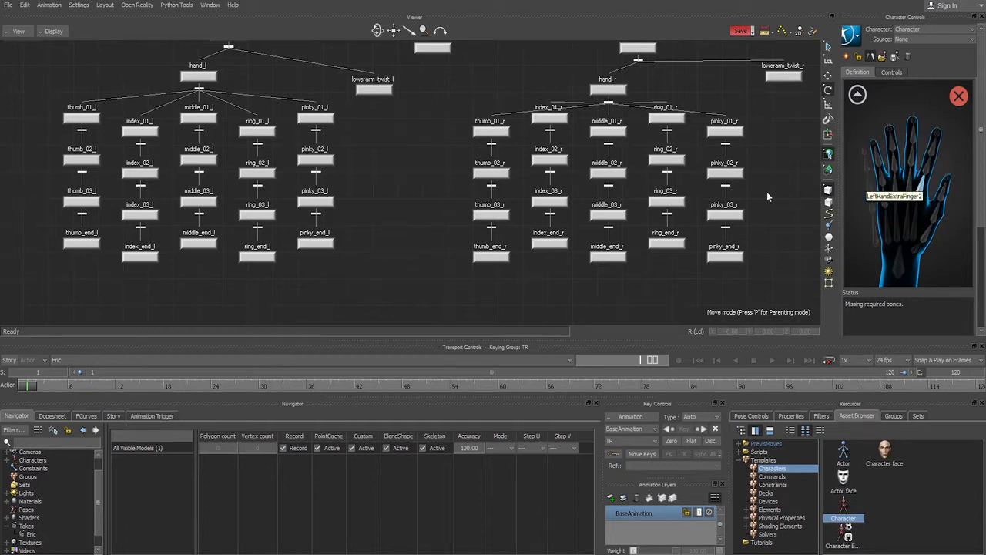
# Step: Map index_01_l, index_02_r, index_03_l and index_end_r to the matching index finger slots and check the left fingertip slot's bone
pyautogui.click(145, 132)
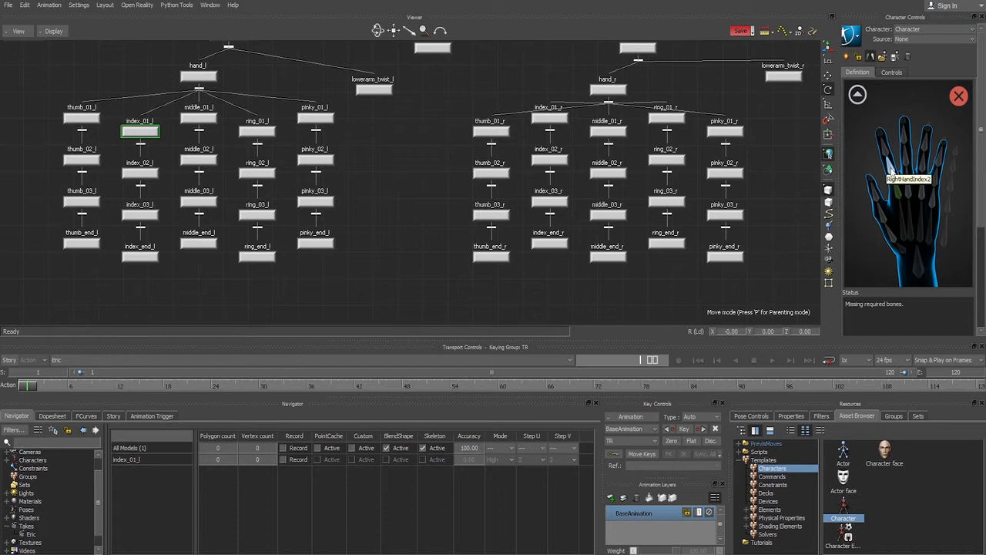
pyautogui.click(552, 160)
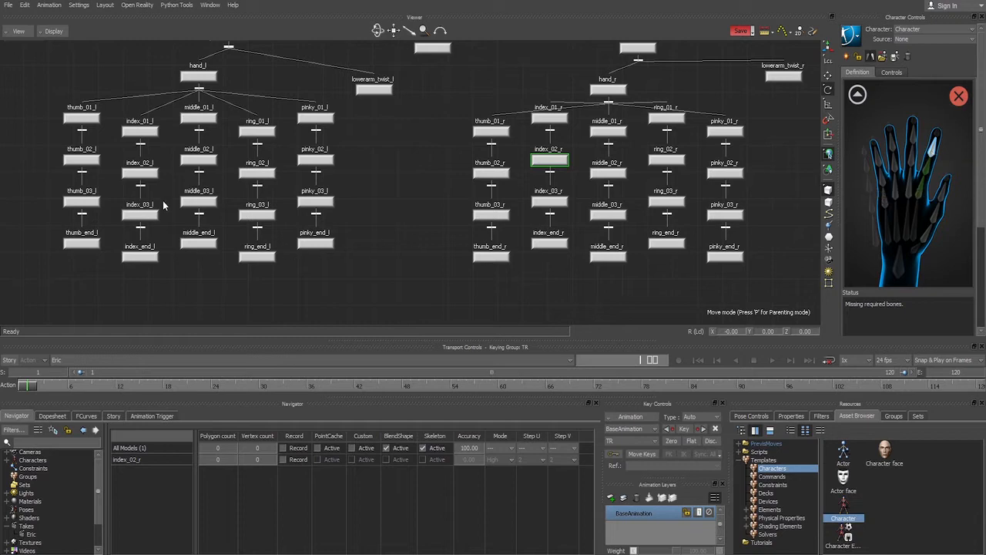
pyautogui.click(147, 216)
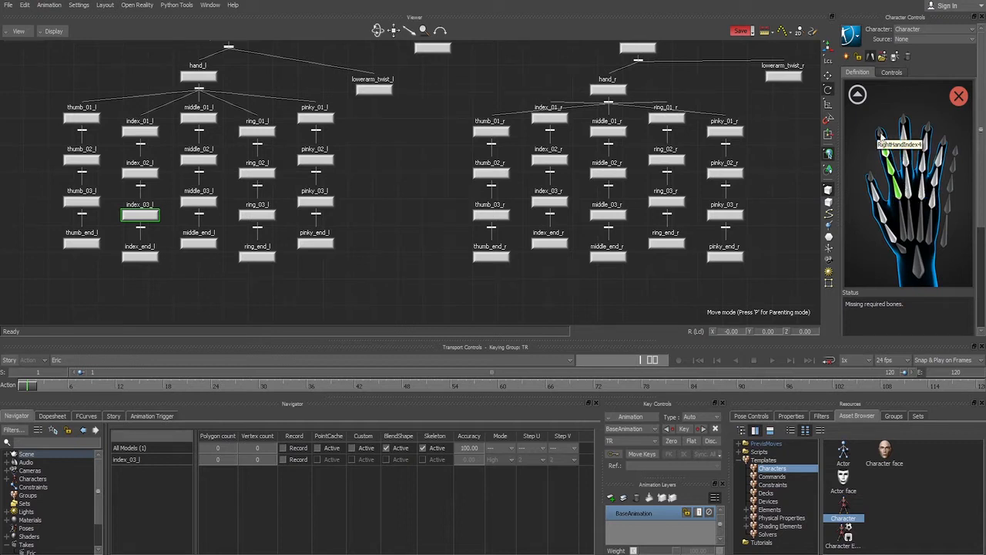
pyautogui.doubleClick(881, 135)
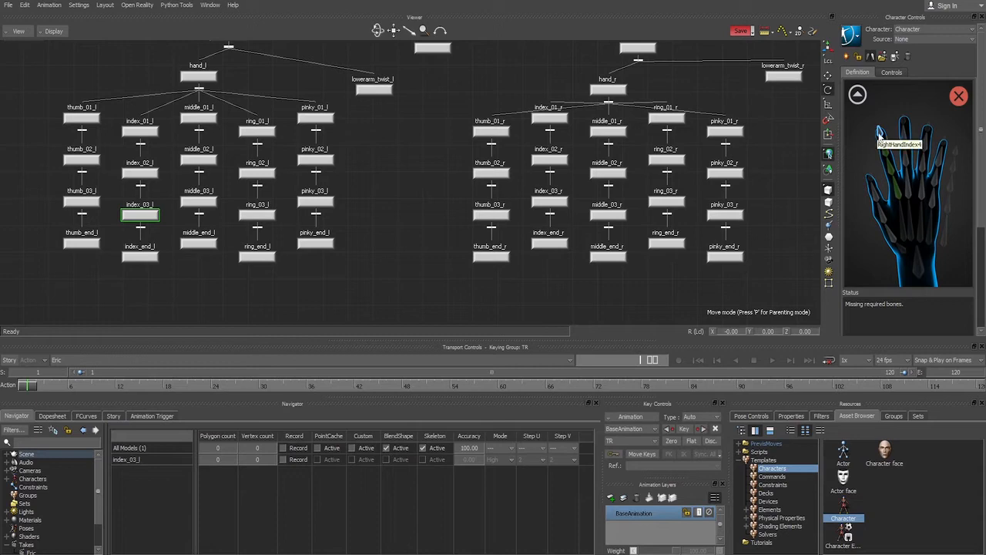
pyautogui.click(553, 244)
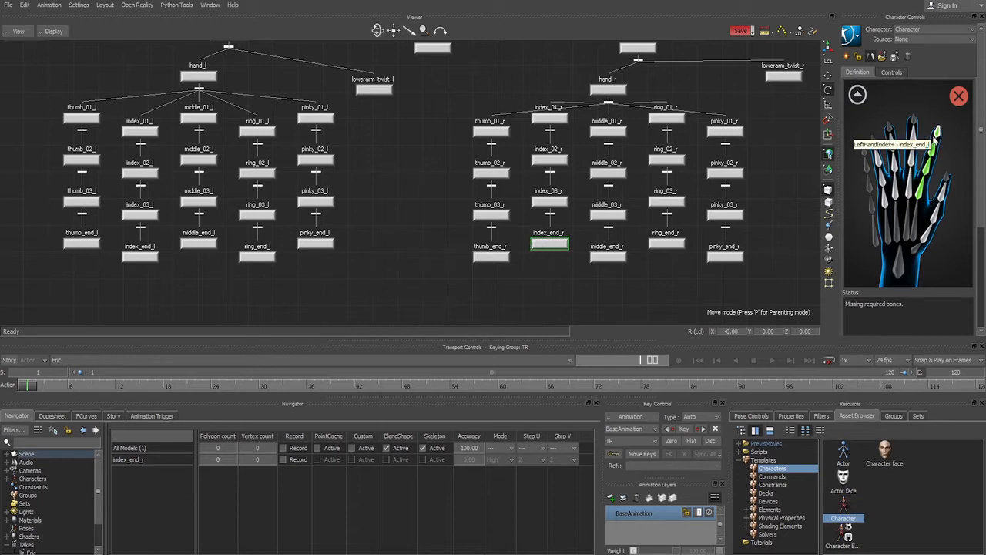
pyautogui.click(939, 132)
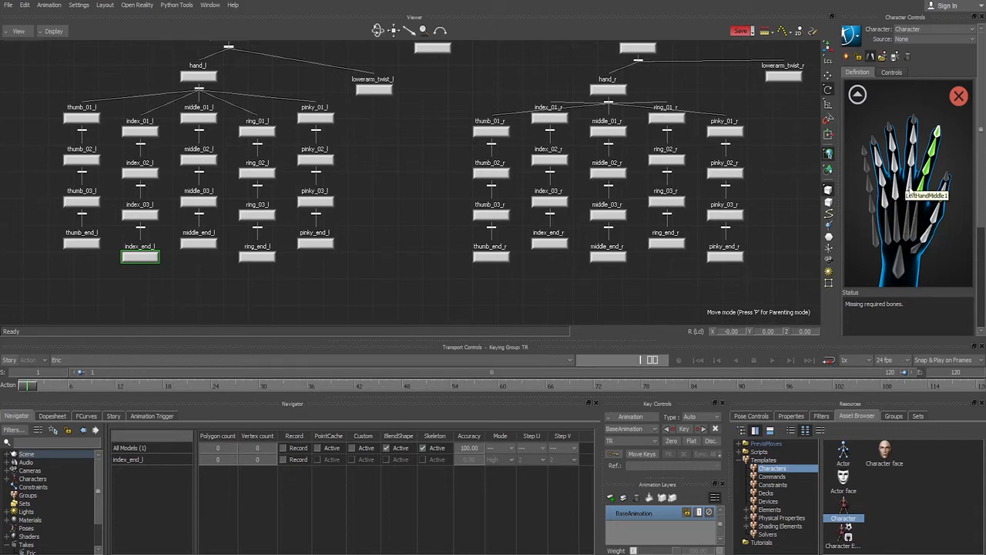
# Step: Map middle_01_l, middle_02_r, middle_03_l and middle_end_r to the matching middle finger slots
pyautogui.doubleClick(909, 192)
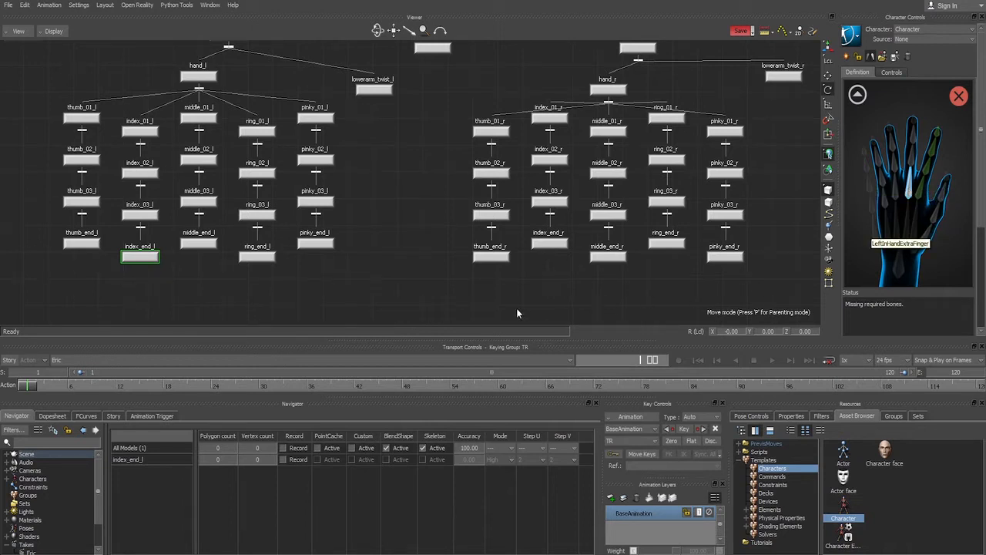
pyautogui.click(205, 120)
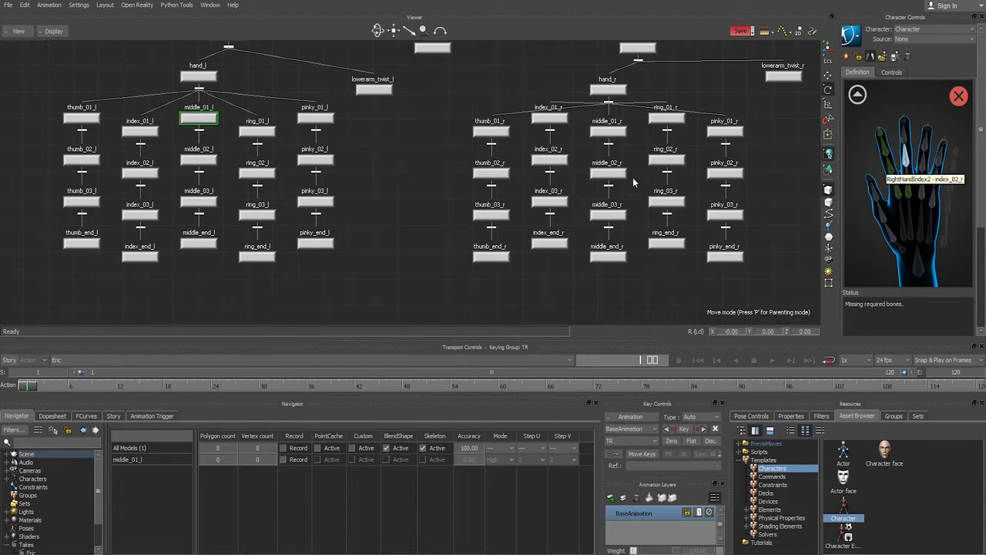
pyautogui.moveTo(628, 160); pyautogui.dragTo(618, 188)
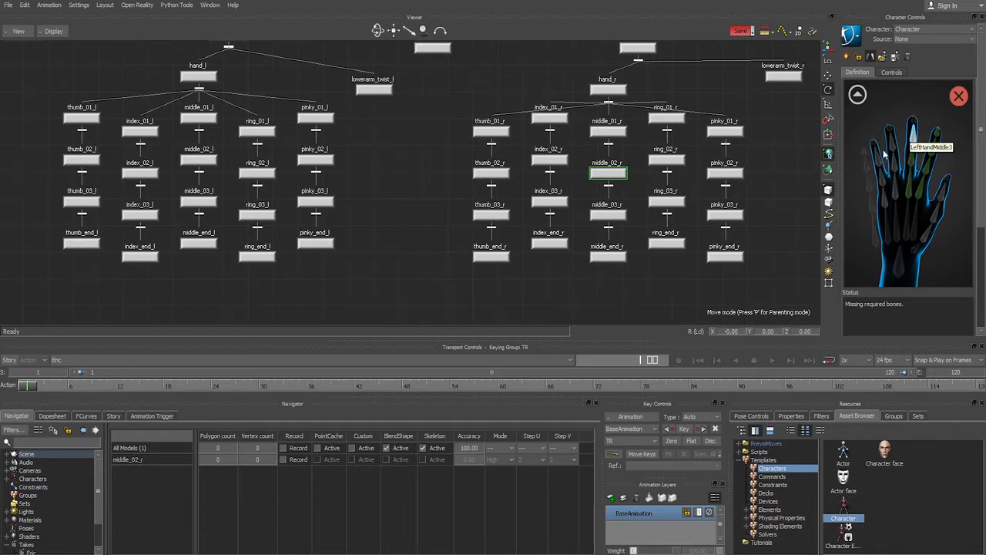
pyautogui.click(202, 201)
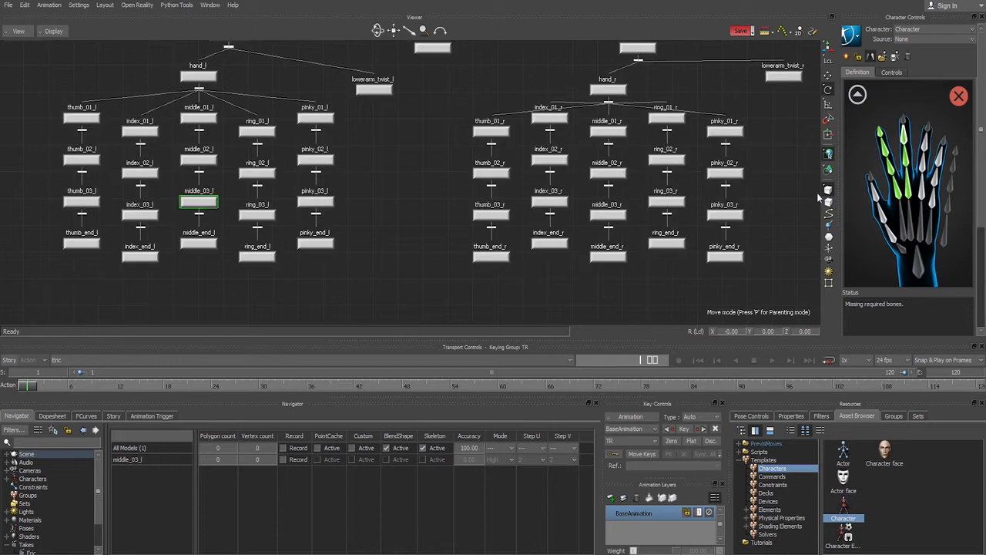
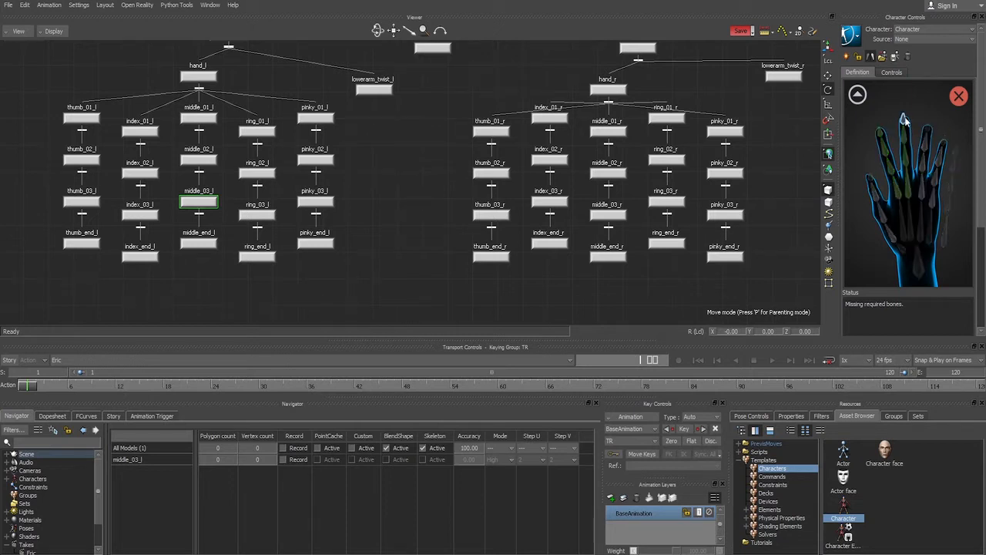
pyautogui.click(903, 119)
pyautogui.moveTo(573, 276); pyautogui.dragTo(623, 262)
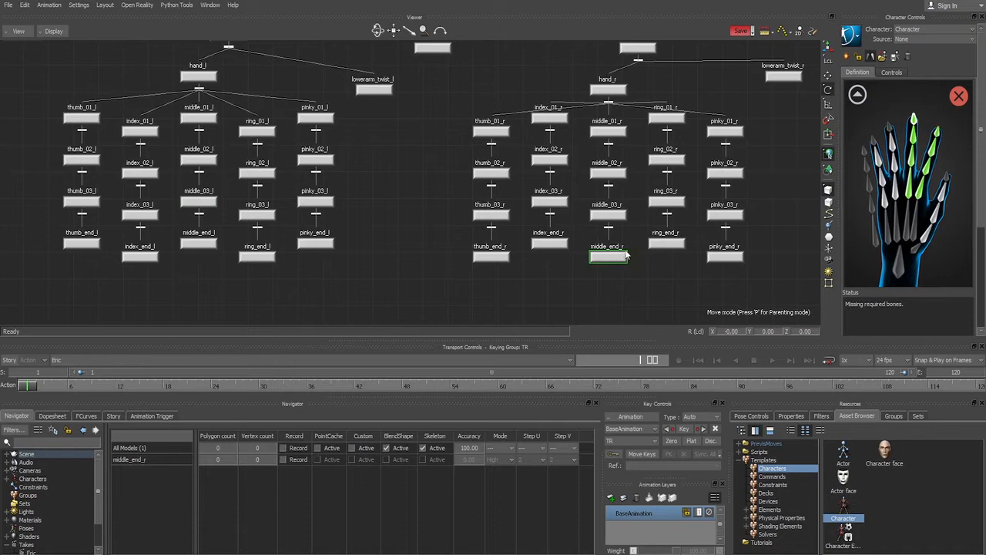
# Step: Map ring_01_l to the left hand's first ring finger slot and start mapping the right hand's second ring finger slot
pyautogui.click(897, 202)
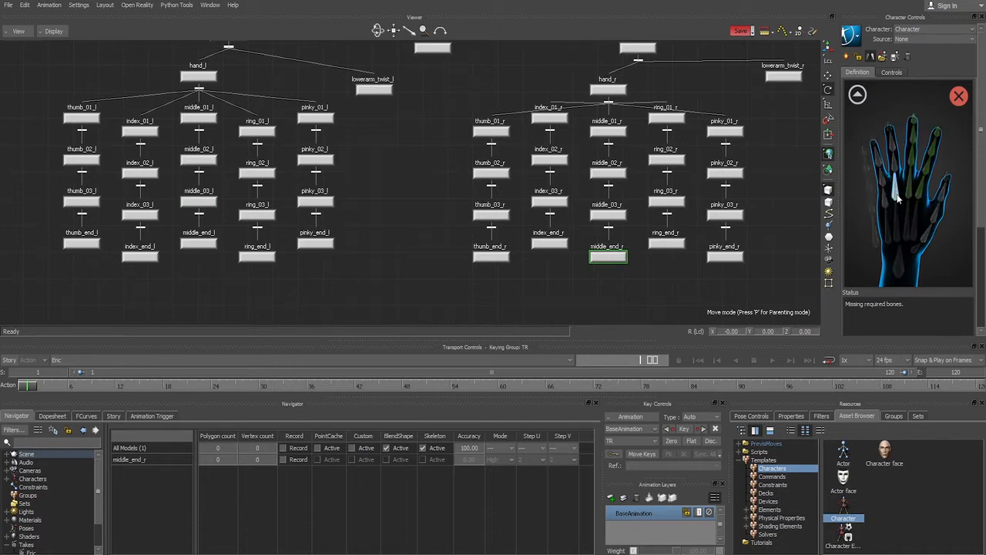
pyautogui.moveTo(277, 120); pyautogui.dragTo(276, 137)
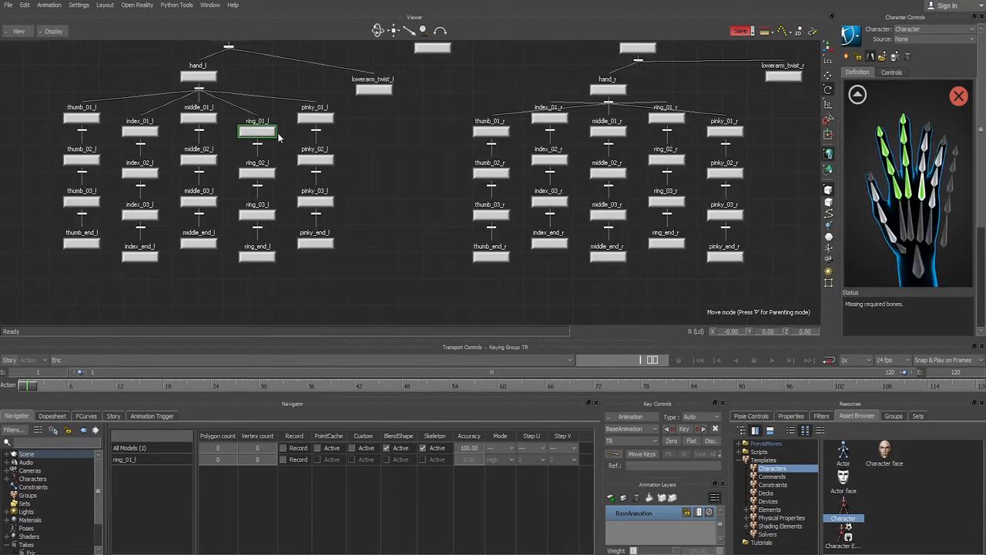
pyautogui.click(923, 163)
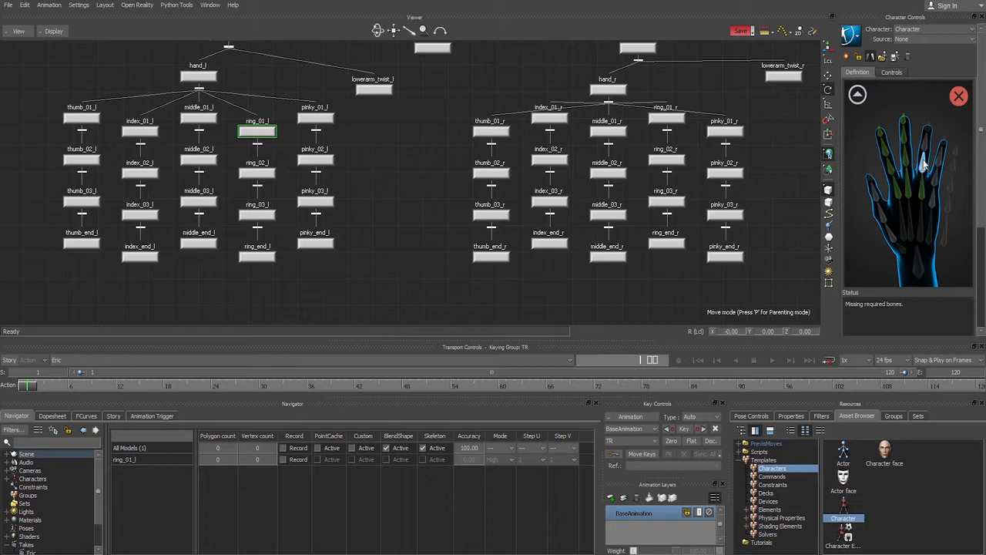
# Step: Map the ring_02, ring_03 and ring_end bones of both hands to the matching ring finger slots
pyautogui.click(669, 164)
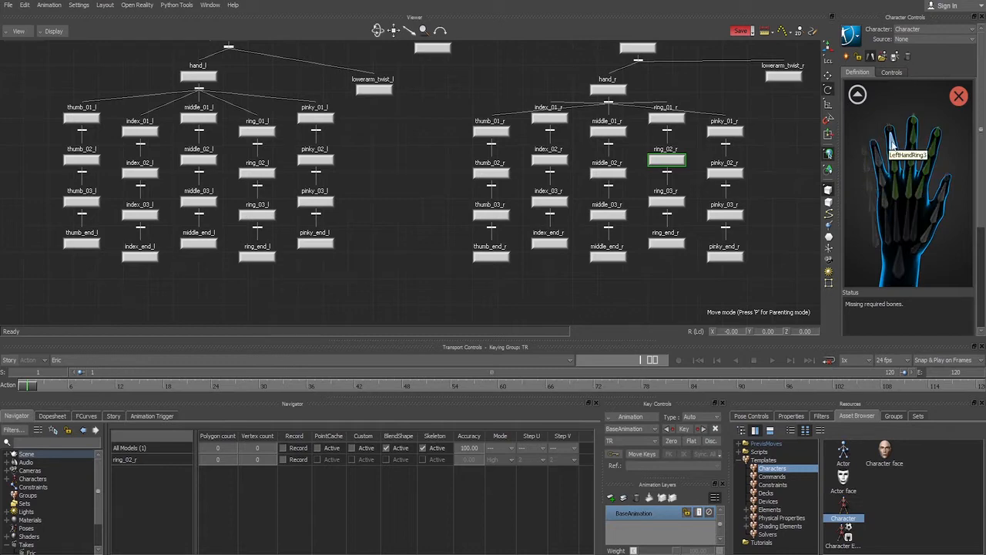
pyautogui.click(262, 213)
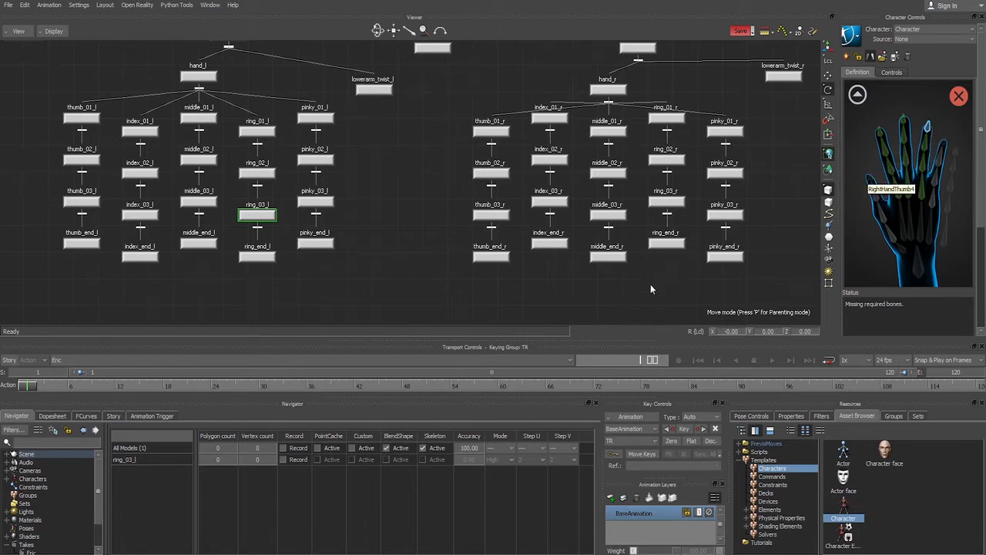
pyautogui.click(667, 244)
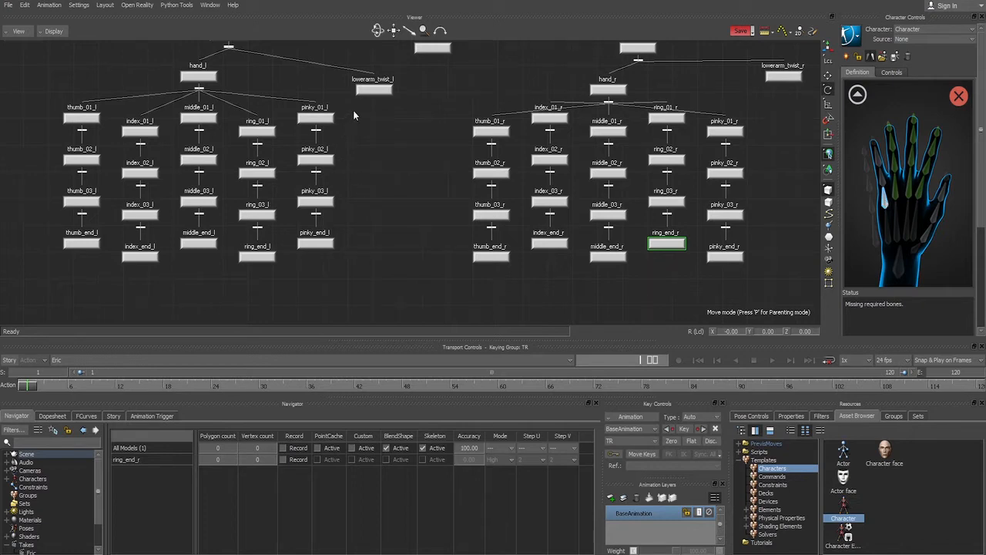
# Step: Map the pinky_01, pinky_02, pinky_03 and pinky_end bones of both hands to the matching pinky slots
pyautogui.click(316, 117)
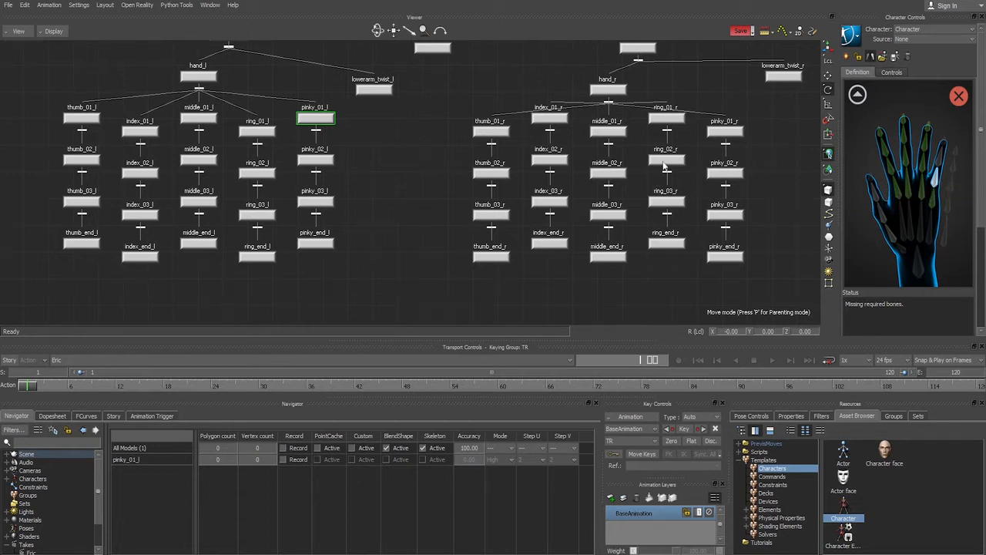
pyautogui.click(732, 173)
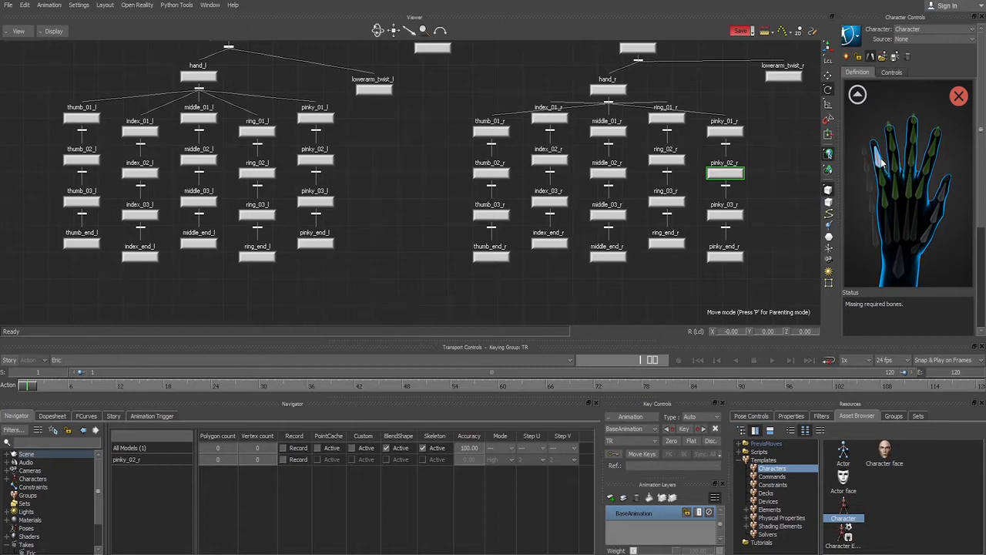
pyautogui.click(326, 200)
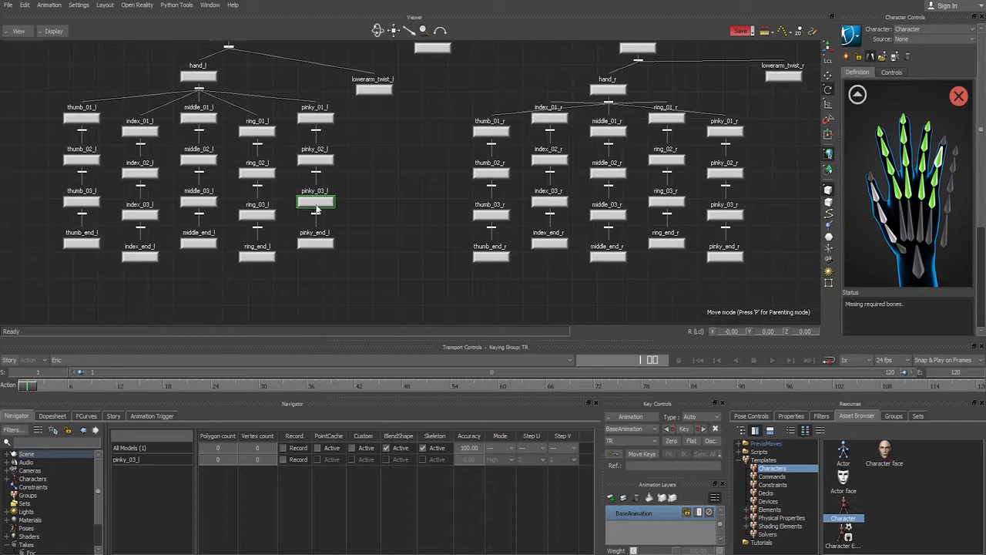
pyautogui.moveTo(316, 209); pyautogui.dragTo(944, 143)
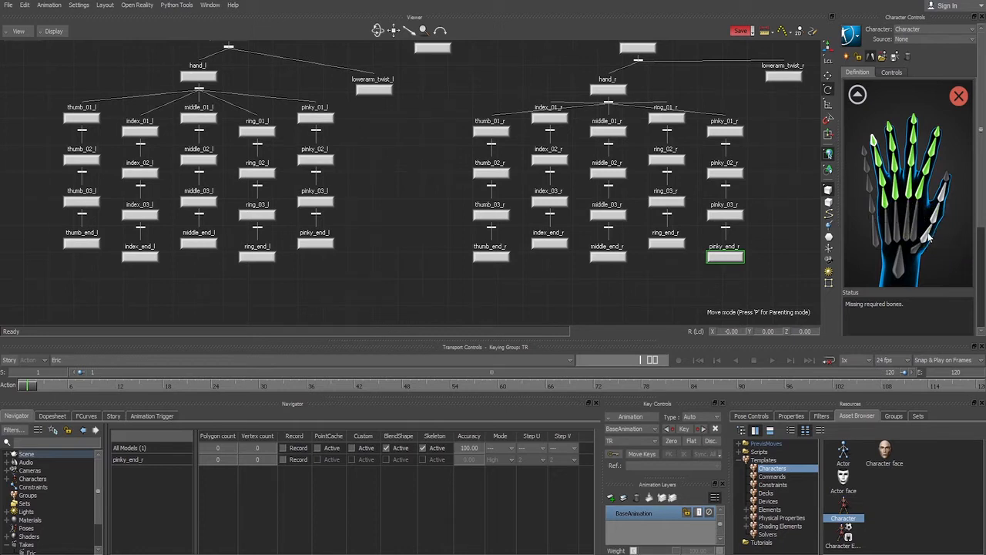
# Step: Map the thumb_01, thumb_02, thumb_03 and thumb_end bones of both hands to the thumb slots, and return to the full-body definition
pyautogui.doubleClick(926, 236)
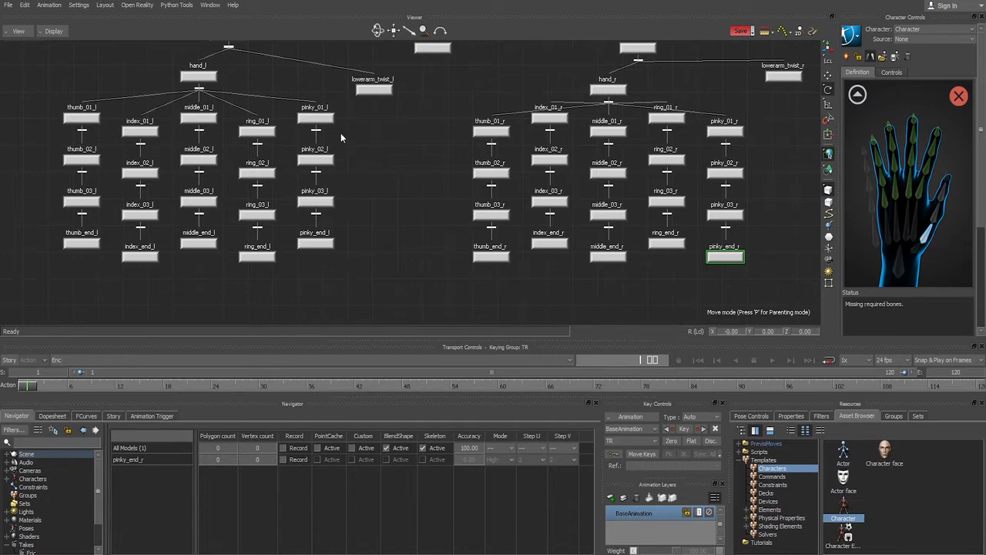
pyautogui.click(83, 119)
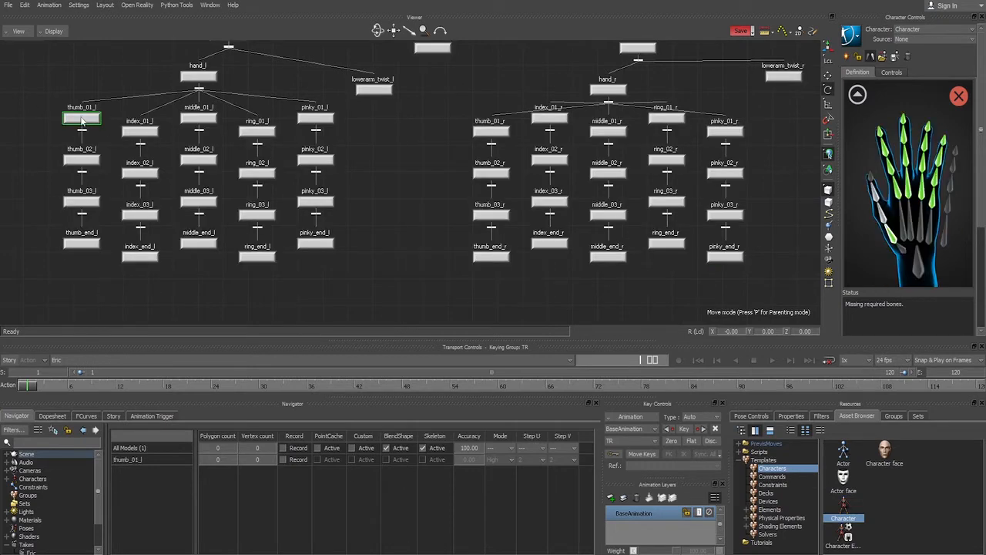
pyautogui.rightClick(883, 211)
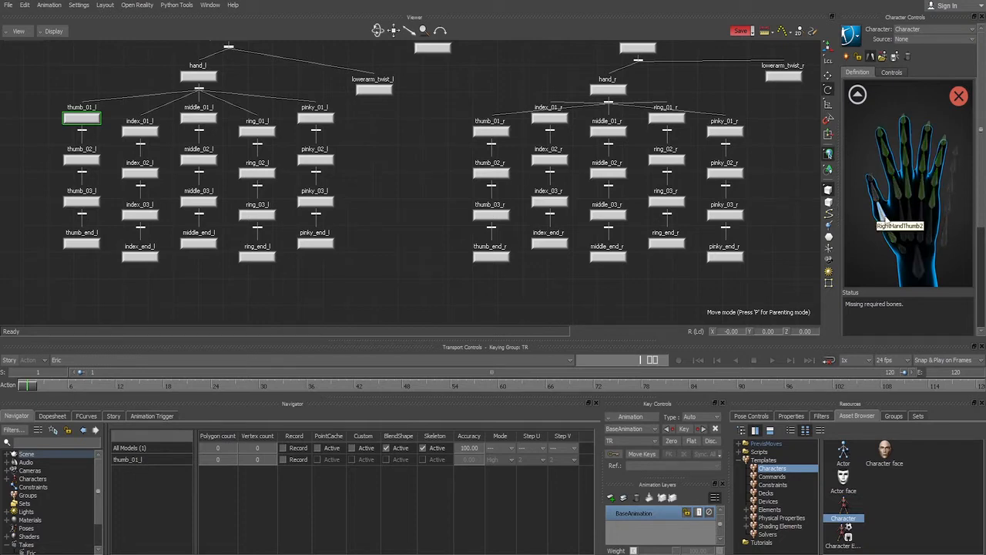
pyautogui.click(491, 171)
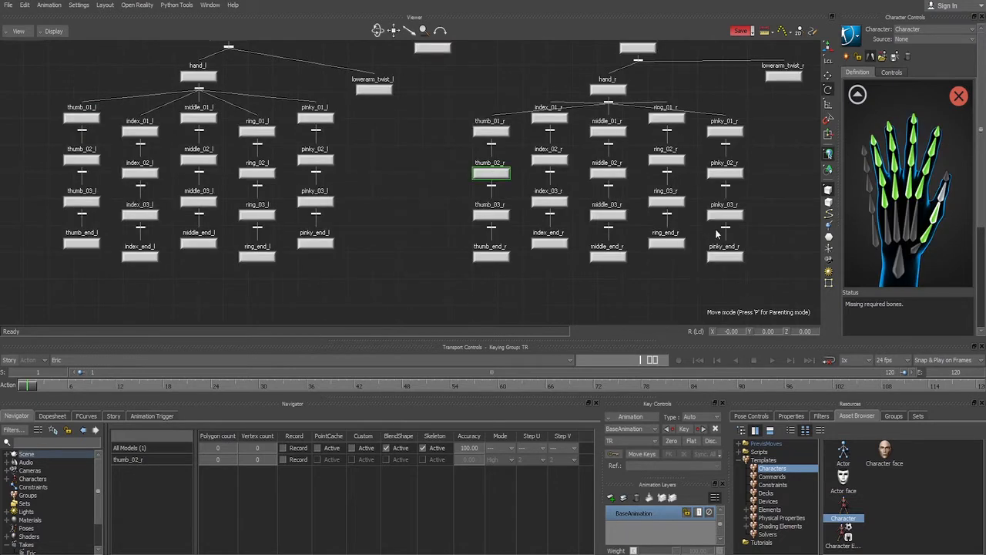
pyautogui.doubleClick(943, 197)
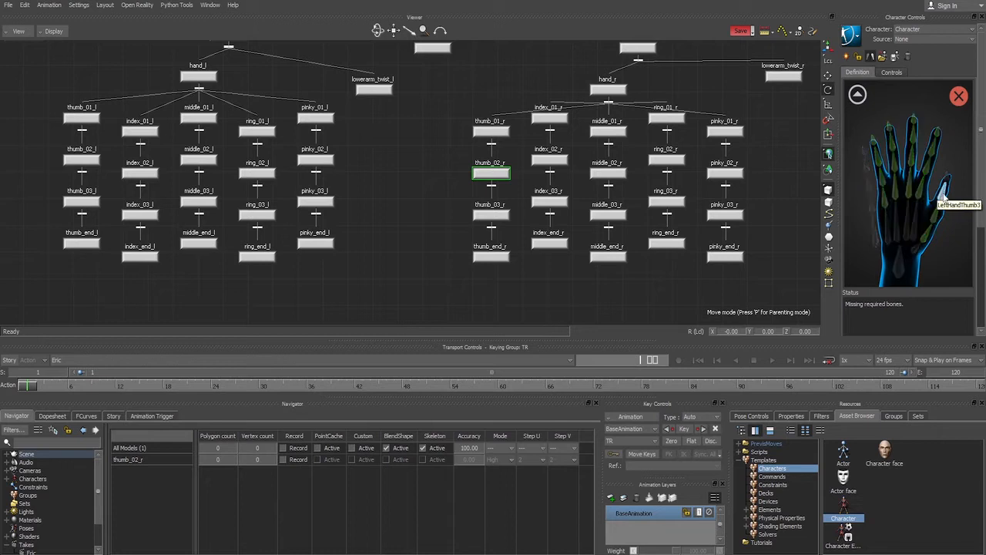
pyautogui.click(81, 201)
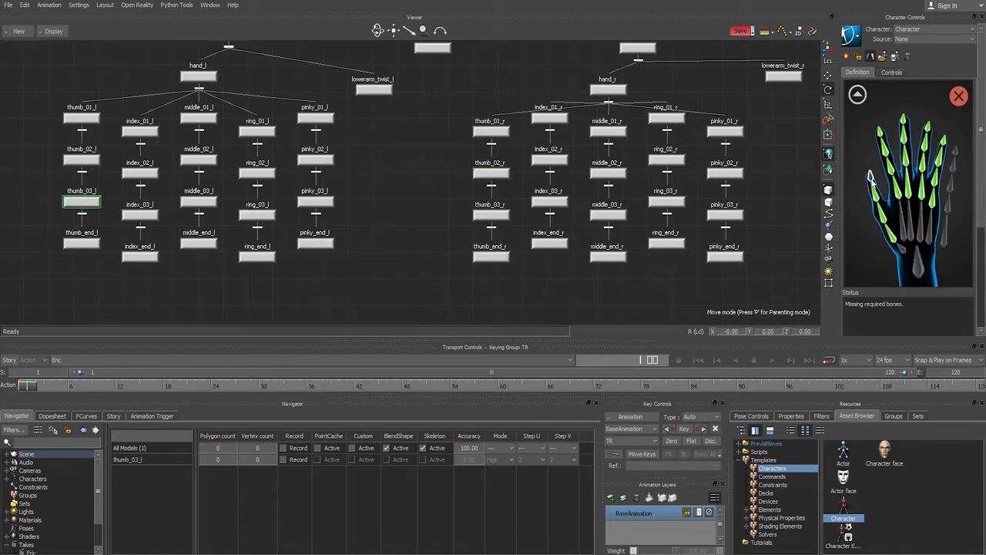
pyautogui.doubleClick(871, 179)
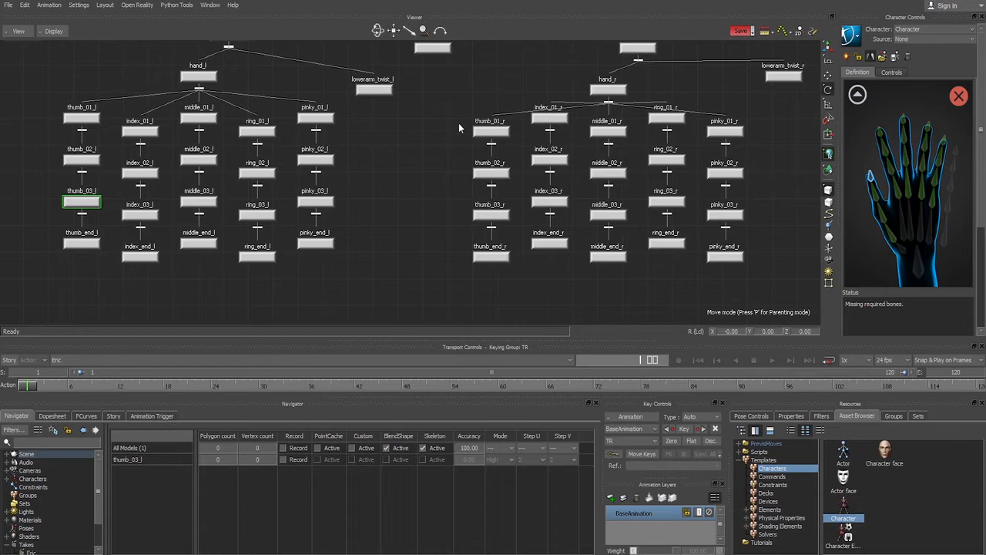
pyautogui.click(491, 256)
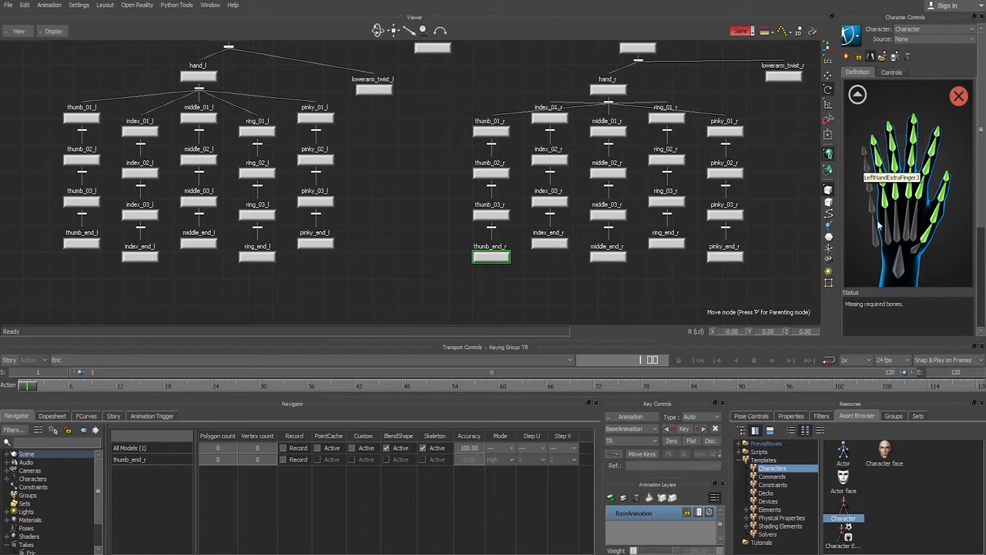
pyautogui.click(857, 94)
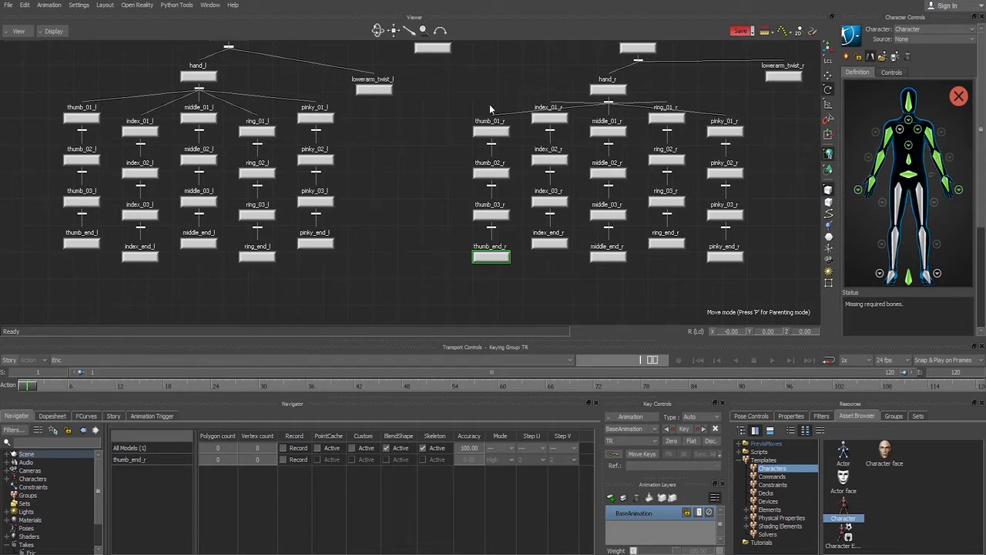
# Step: Map the upperleg_l and upperleg_r bones to the left and right upper leg slots of the character definition
pyautogui.scroll(-5, 490, 109)
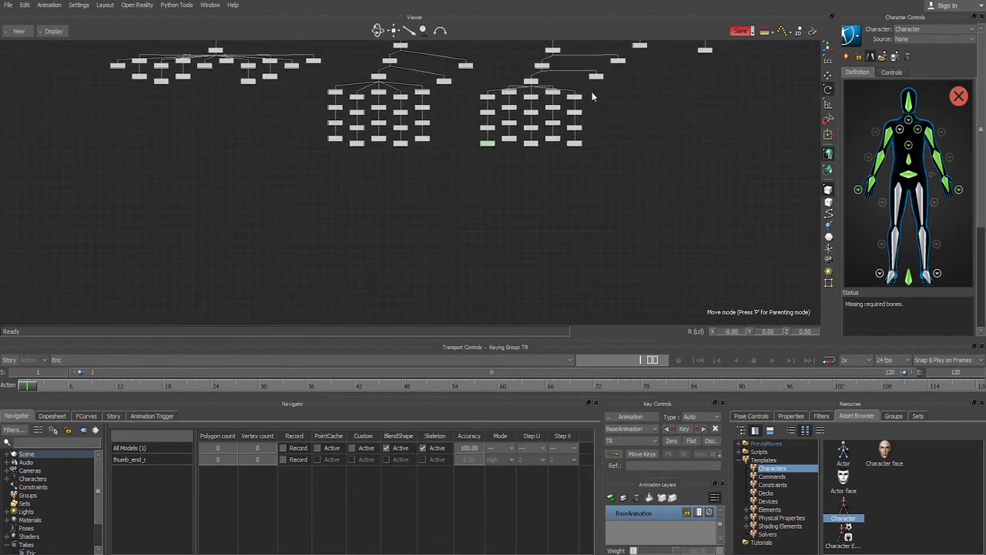
pyautogui.scroll(-4, 597, 95)
pyautogui.keyDown('shift'); pyautogui.moveTo(650, 95); pyautogui.dragTo(566, 210); pyautogui.keyUp('shift')
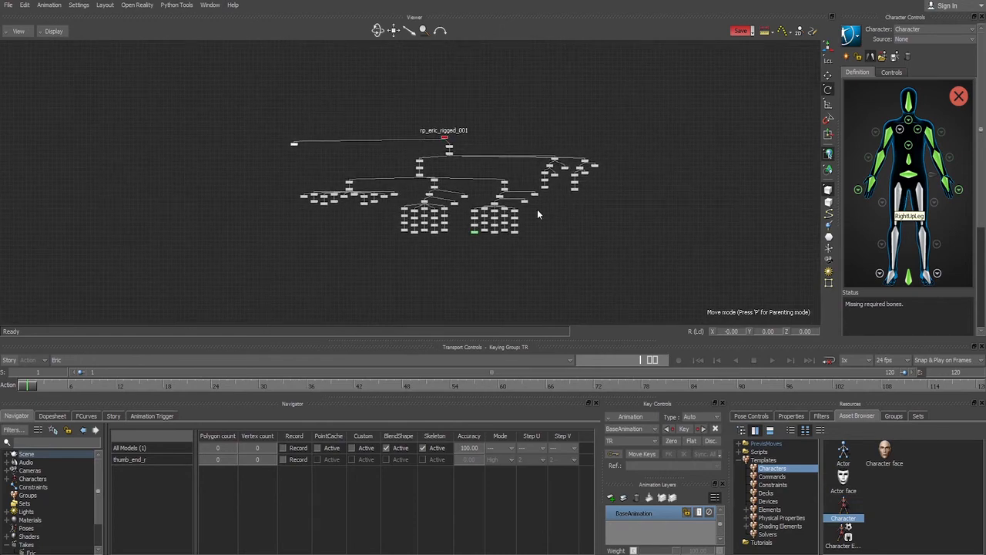
pyautogui.scroll(6, 538, 214)
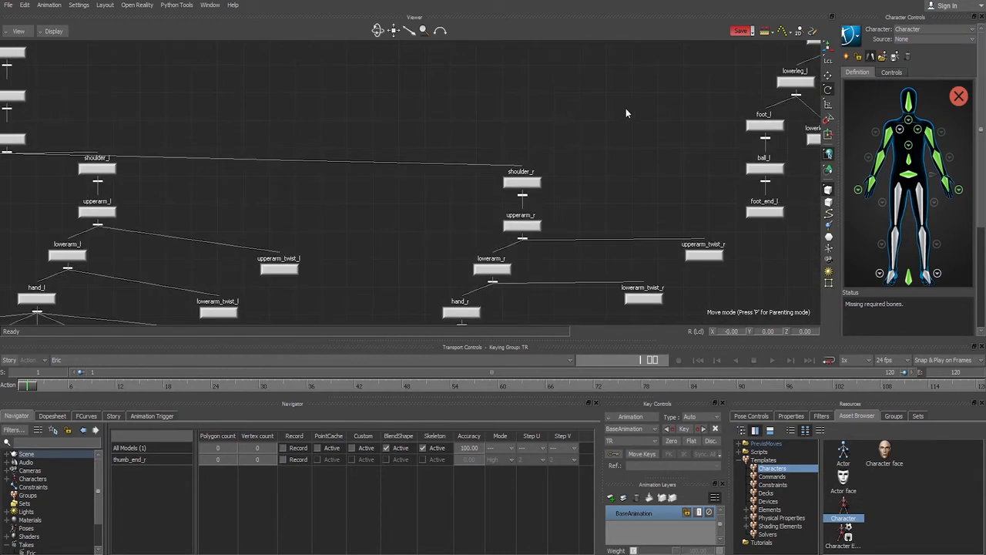
pyautogui.keyDown('shift'); pyautogui.moveTo(626, 114); pyautogui.dragTo(512, 114); pyautogui.keyUp('shift')
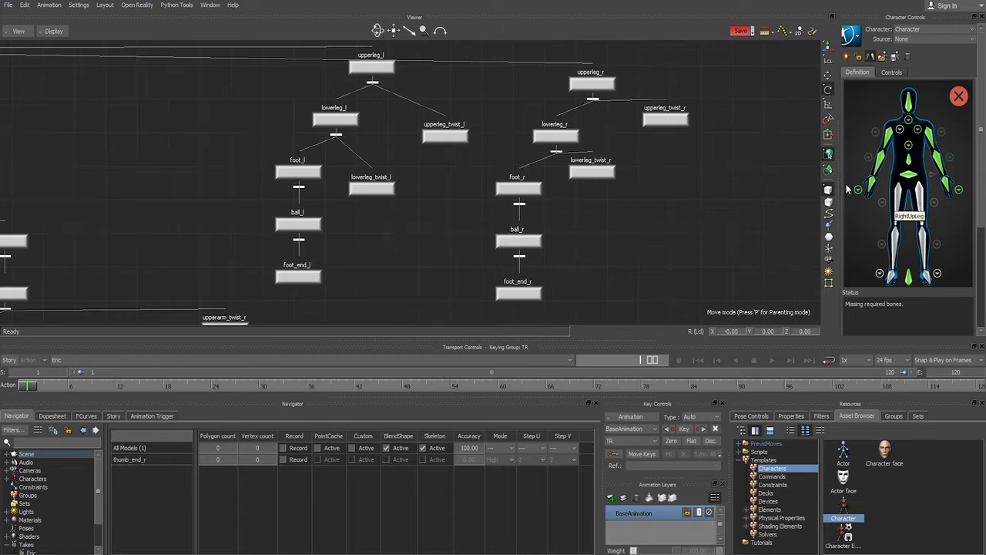
pyautogui.click(378, 70)
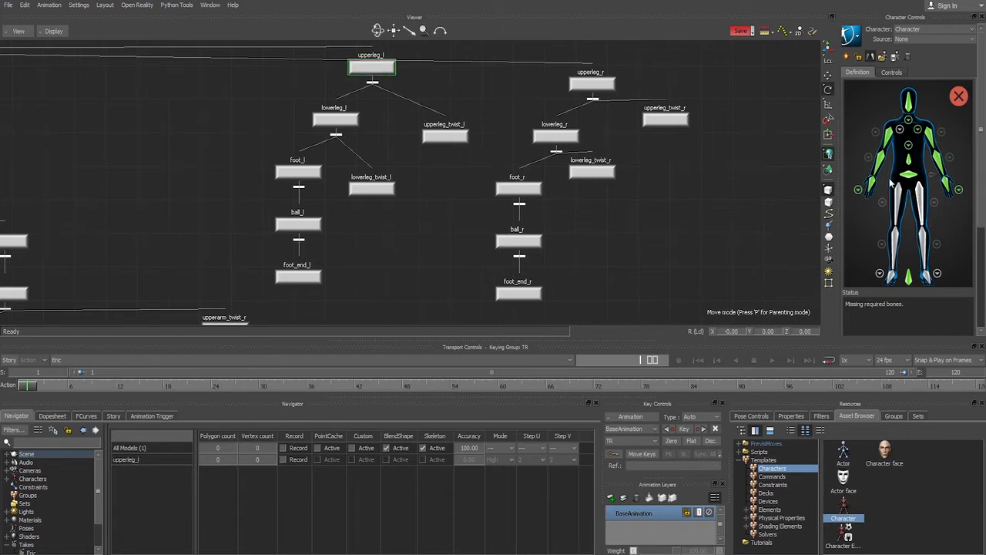
pyautogui.click(776, 245)
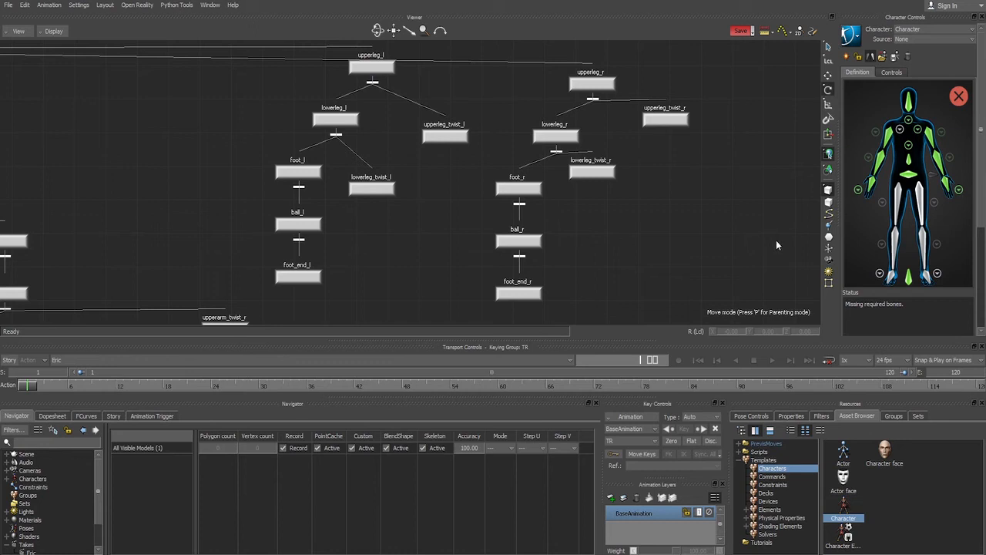
pyautogui.click(920, 201)
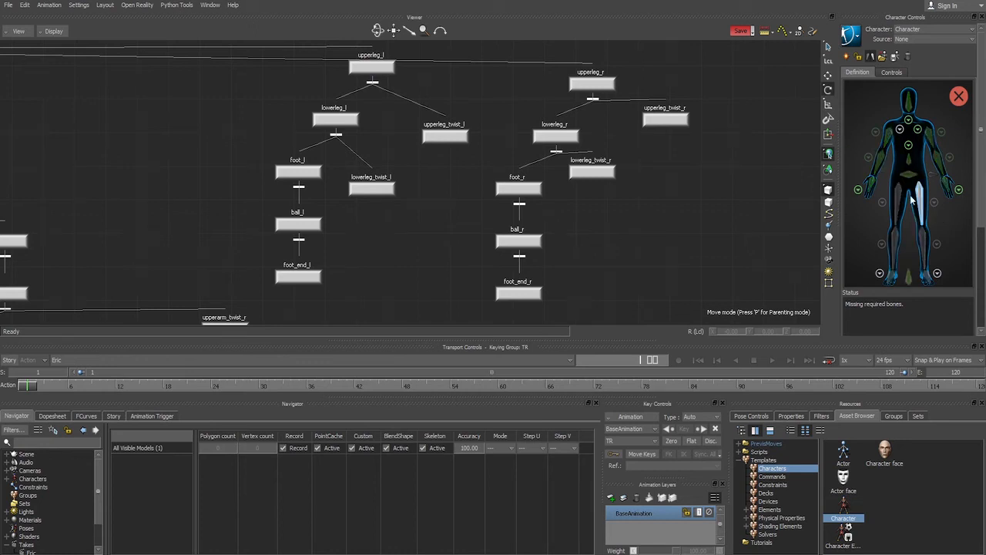
pyautogui.click(374, 68)
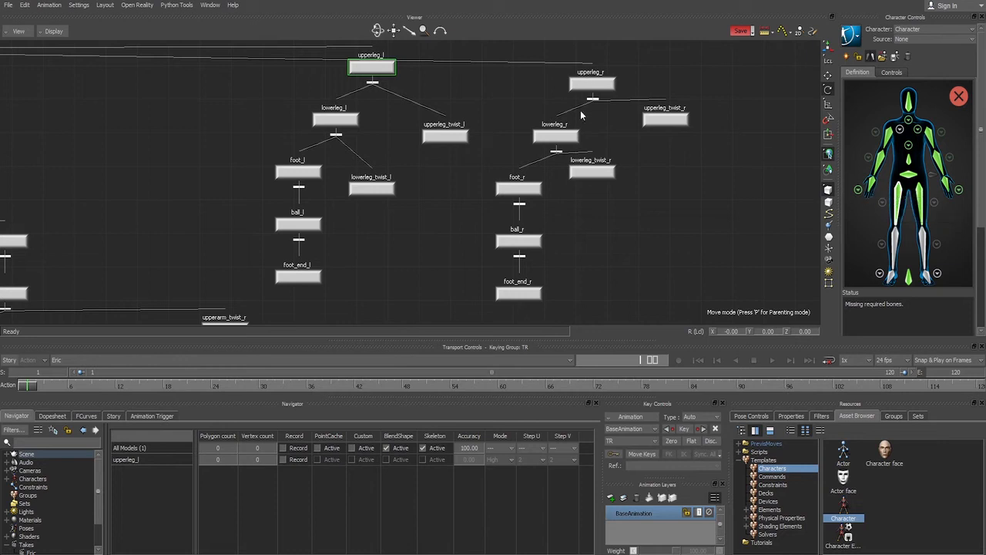
# Step: Map the lowerleg and foot bones on both sides to the matching lower leg and foot slots
pyautogui.click(924, 241)
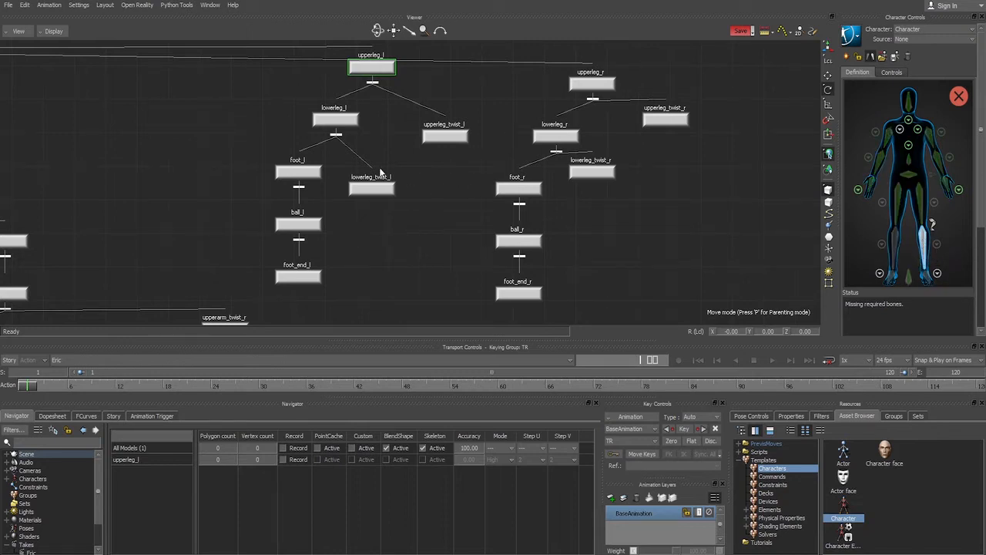
pyautogui.click(341, 121)
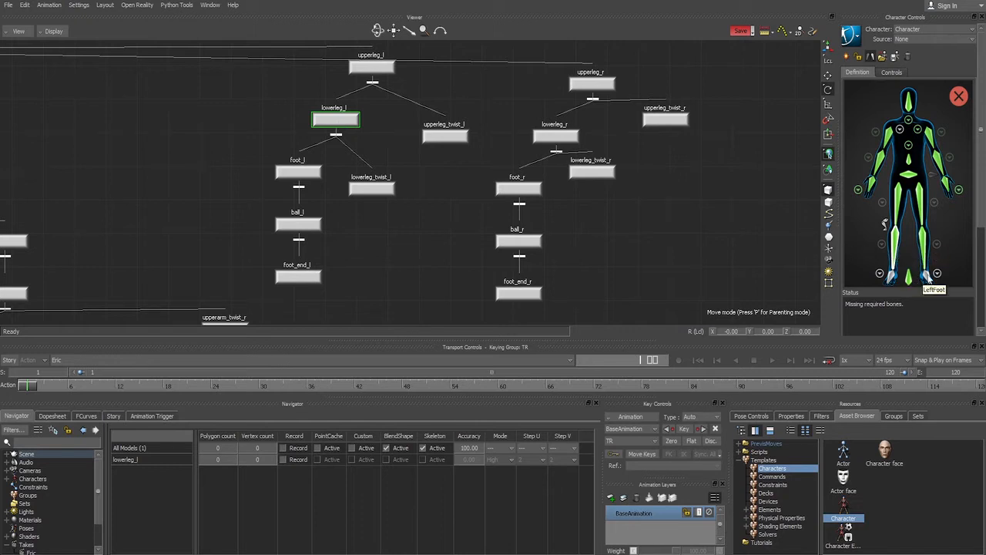
pyautogui.click(927, 279)
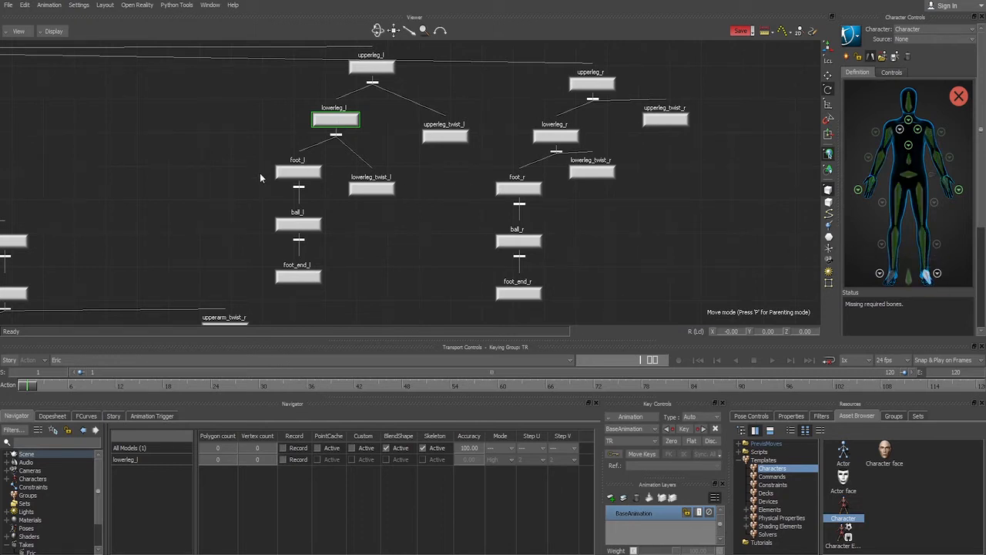
pyautogui.click(298, 171)
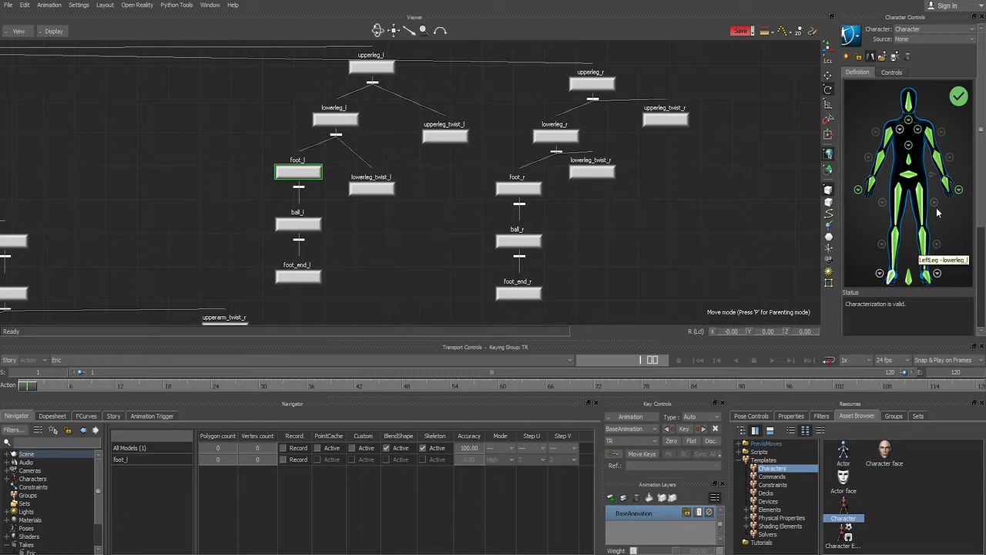
# Step: Map the ball bones of both feet in the detailed foot view, and return to the full-body definition
pyautogui.click(937, 274)
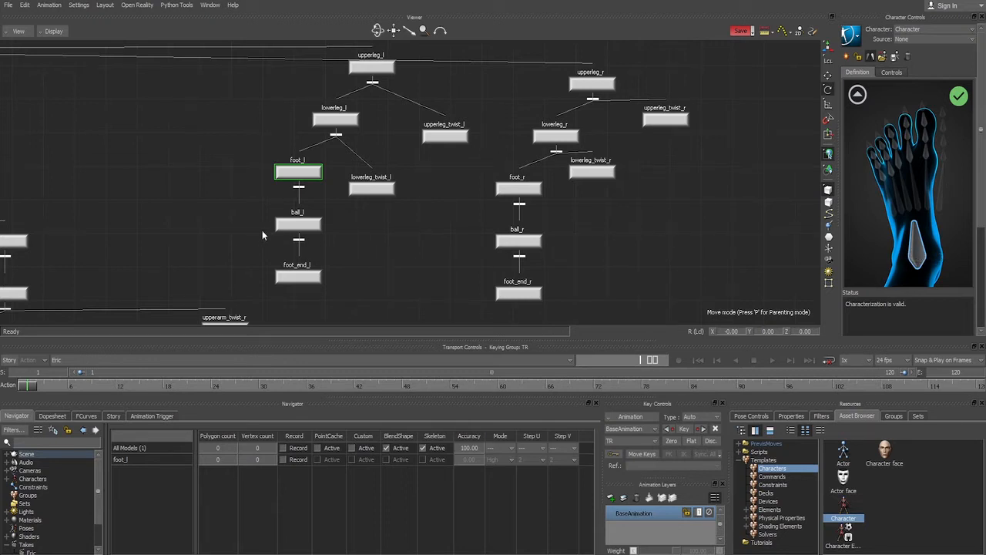
pyautogui.click(299, 223)
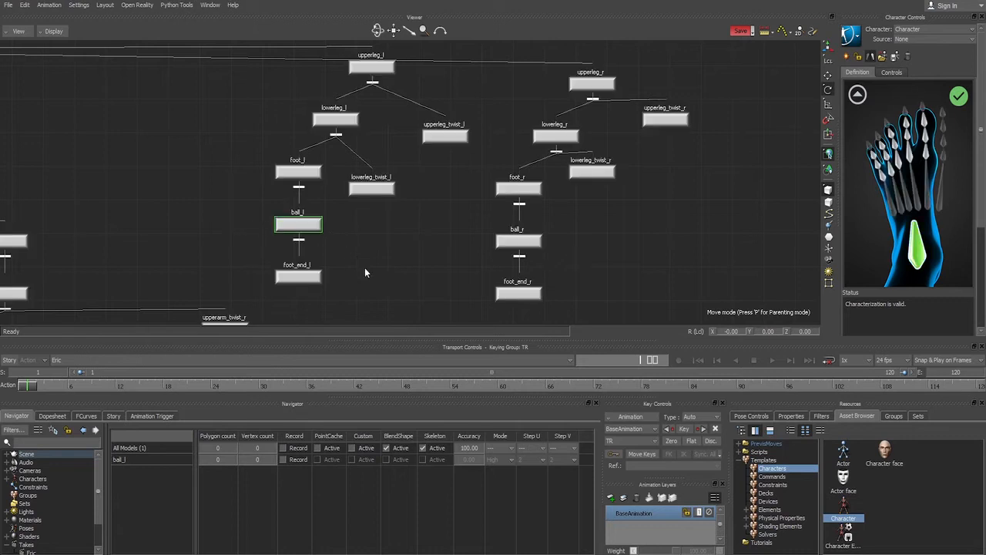
pyautogui.click(857, 94)
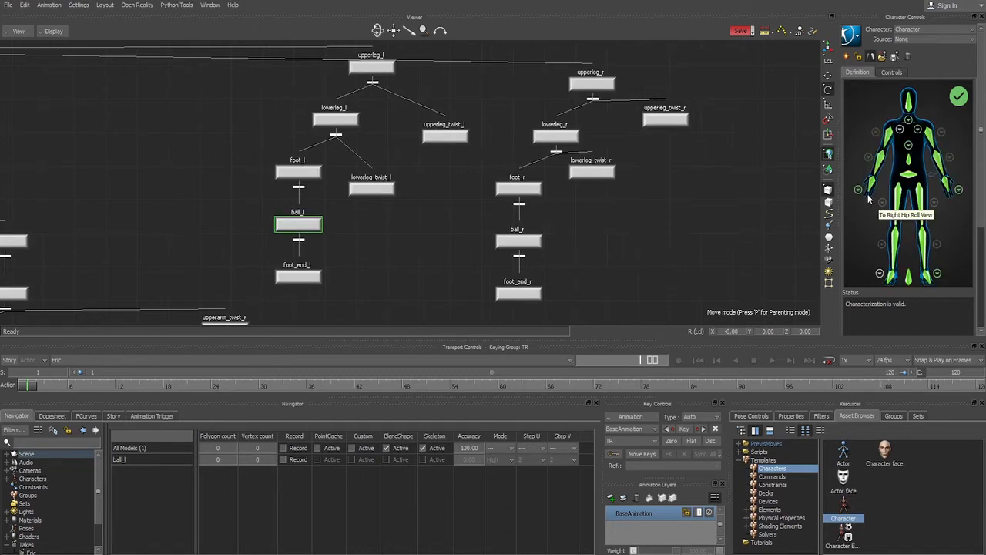
# Step: Examine the left upper leg's roll slots in the definition and the leg twist bones in the skeleton hierarchy
pyautogui.click(934, 204)
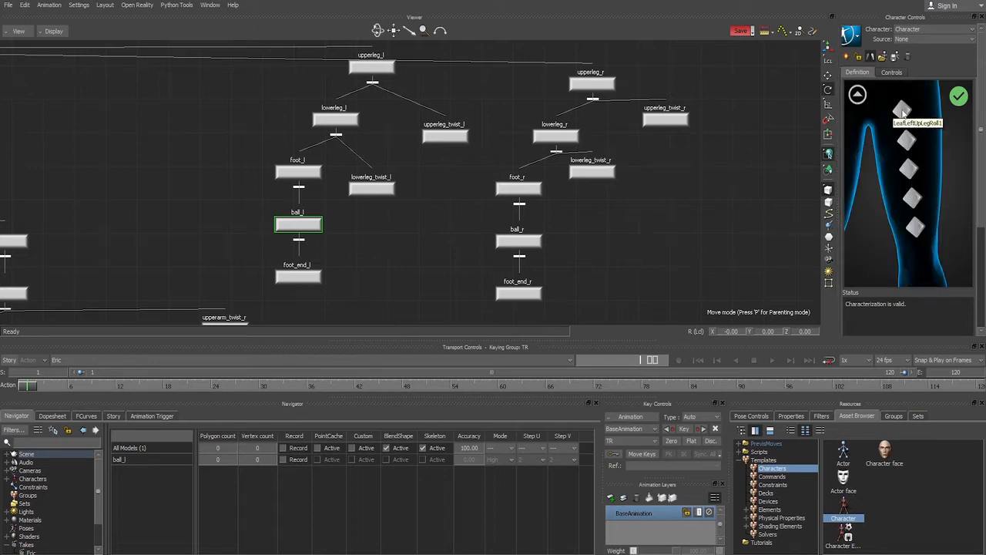
pyautogui.click(902, 112)
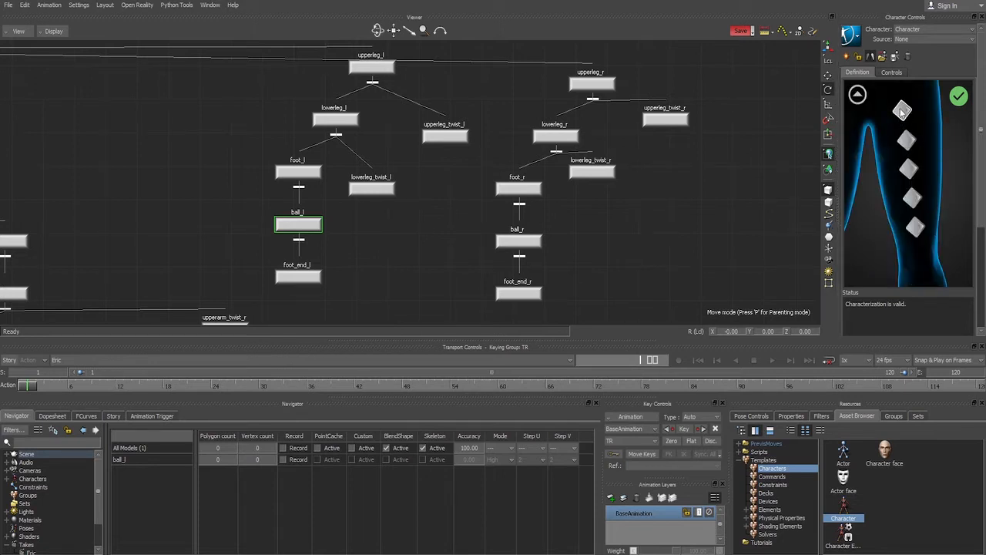
pyautogui.click(856, 94)
pyautogui.click(445, 136)
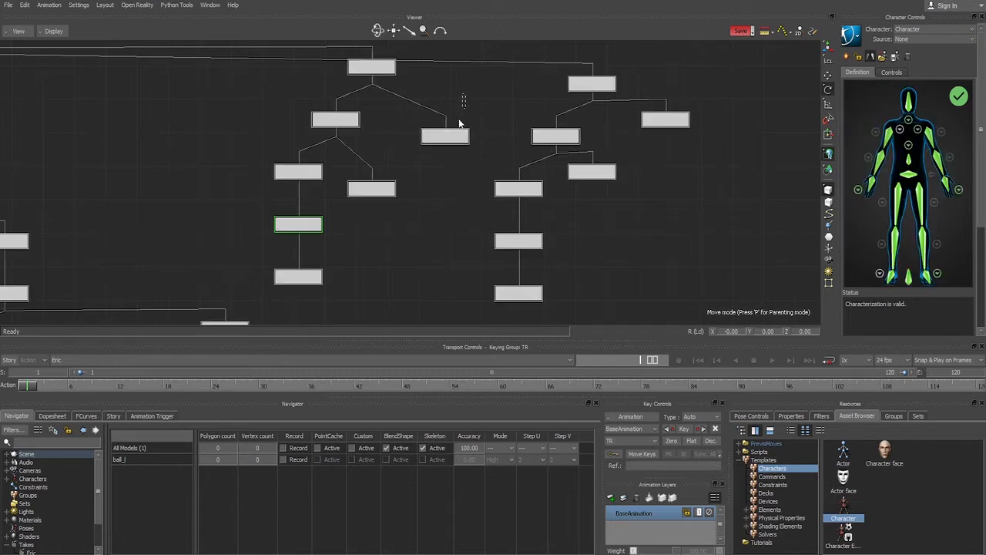
pyautogui.click(368, 189)
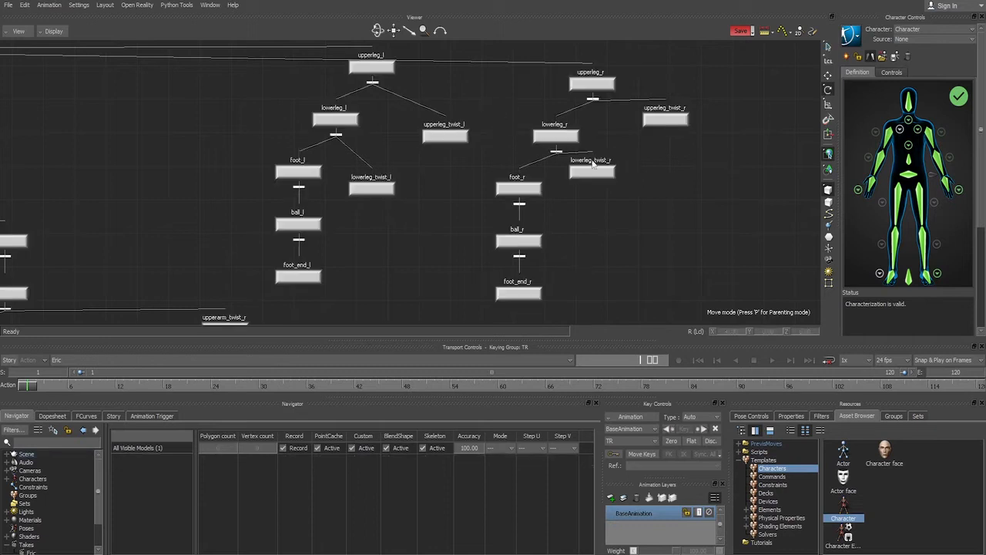
# Step: Map the upperleg_twist_l and upperleg_twist_r bones to the first roll slots of the left and right upper legs
pyautogui.click(934, 202)
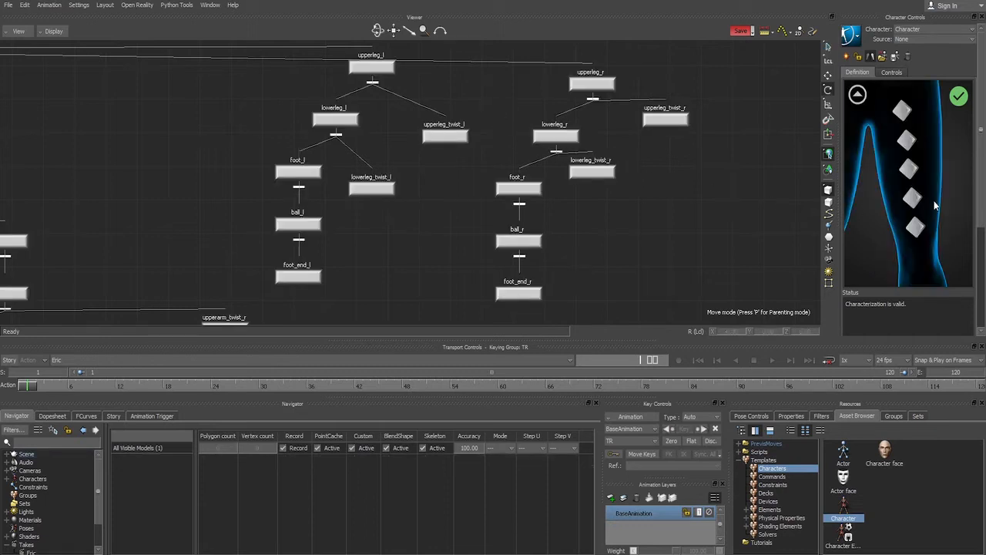
pyautogui.click(905, 111)
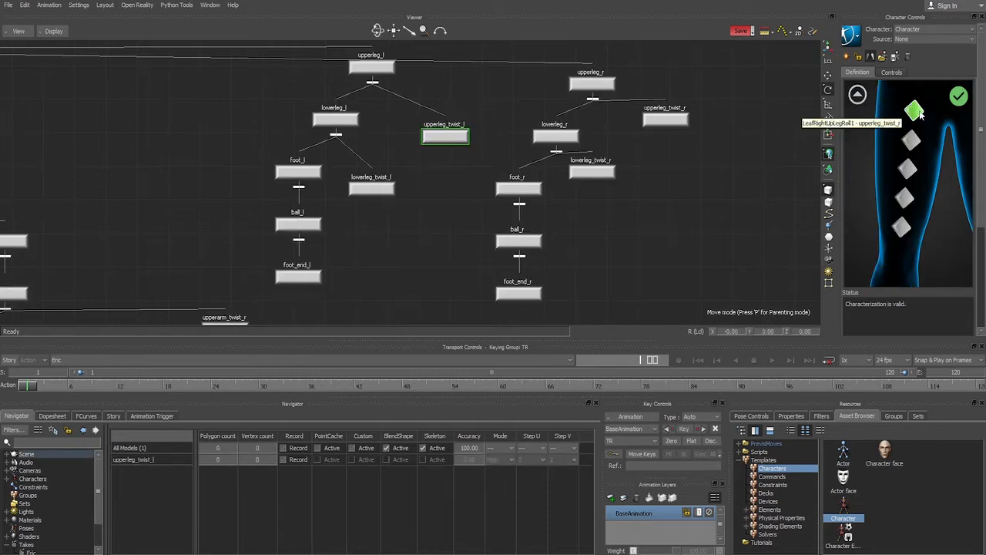
pyautogui.click(857, 94)
# Step: Map the lower leg twist bones to the first roll slots of the lower legs, and return to the full-body definition
pyautogui.click(935, 245)
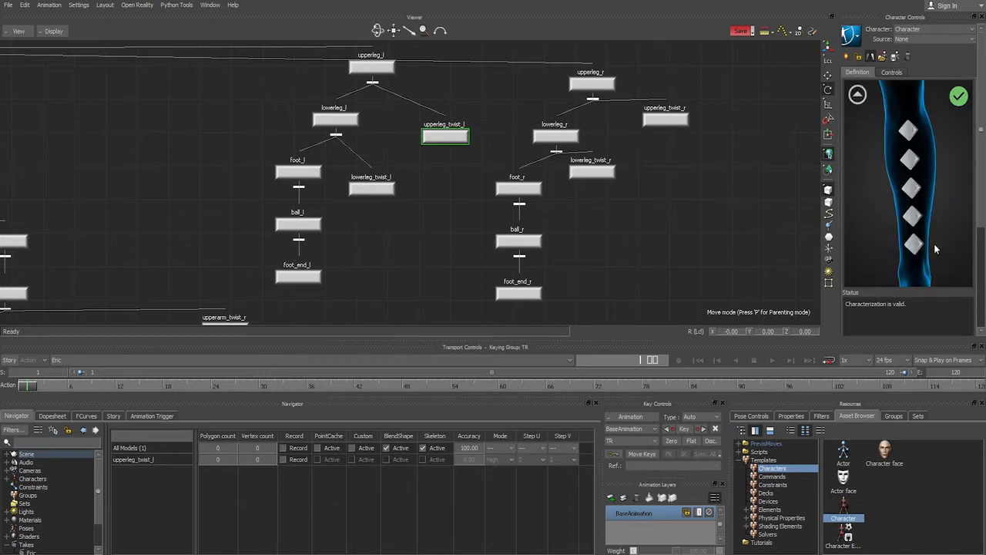
pyautogui.click(909, 128)
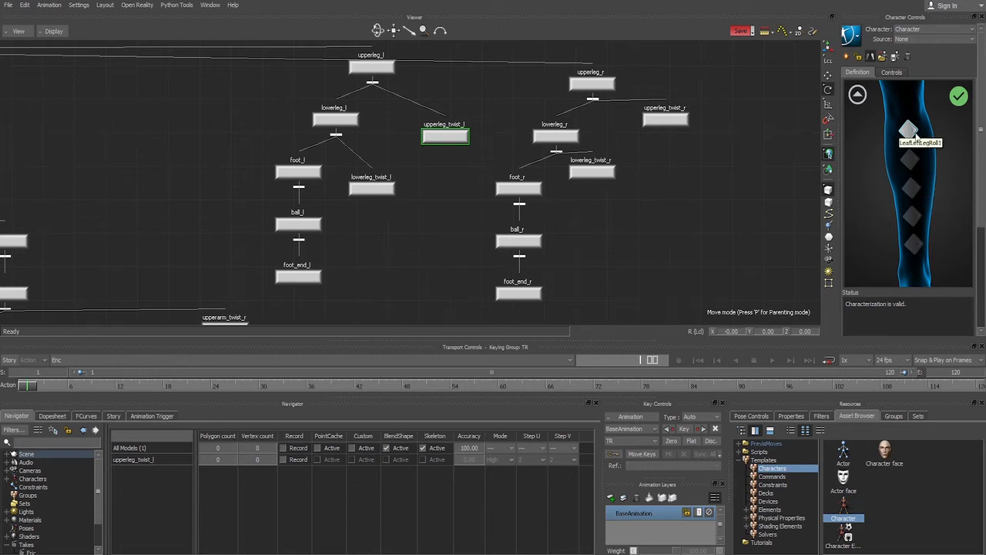
pyautogui.click(372, 188)
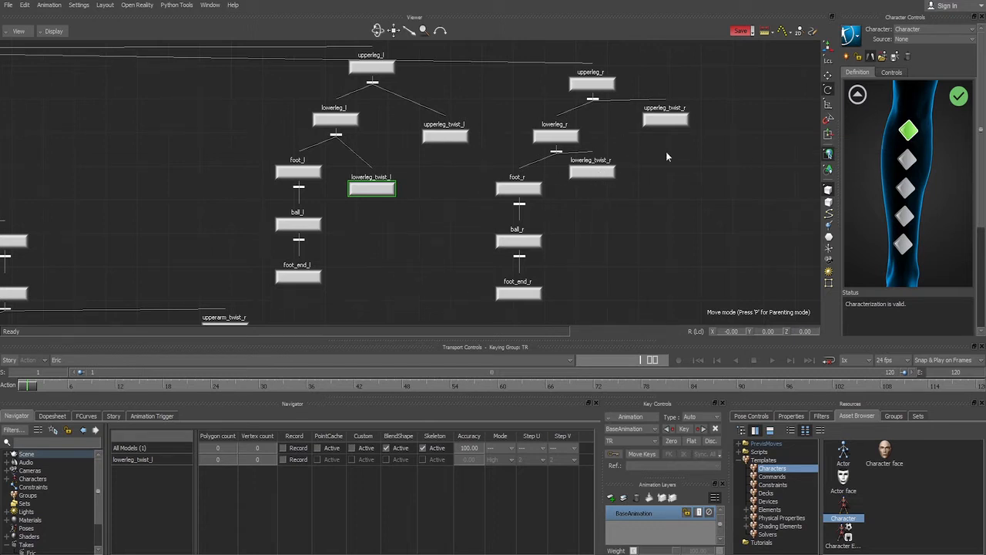
pyautogui.click(857, 94)
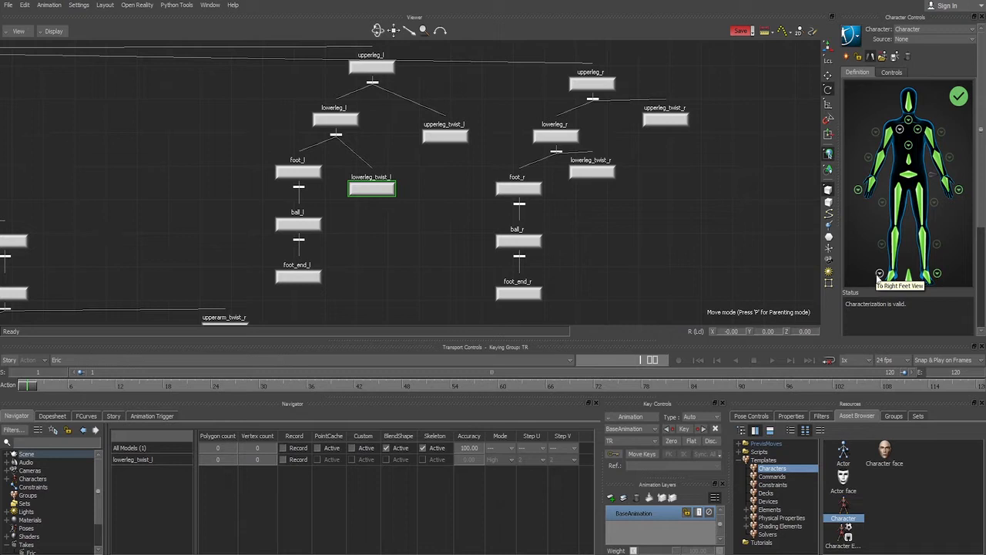
# Step: Check the detailed right shoulder slots of the character definition and the overall skeleton hierarchy
pyautogui.click(900, 132)
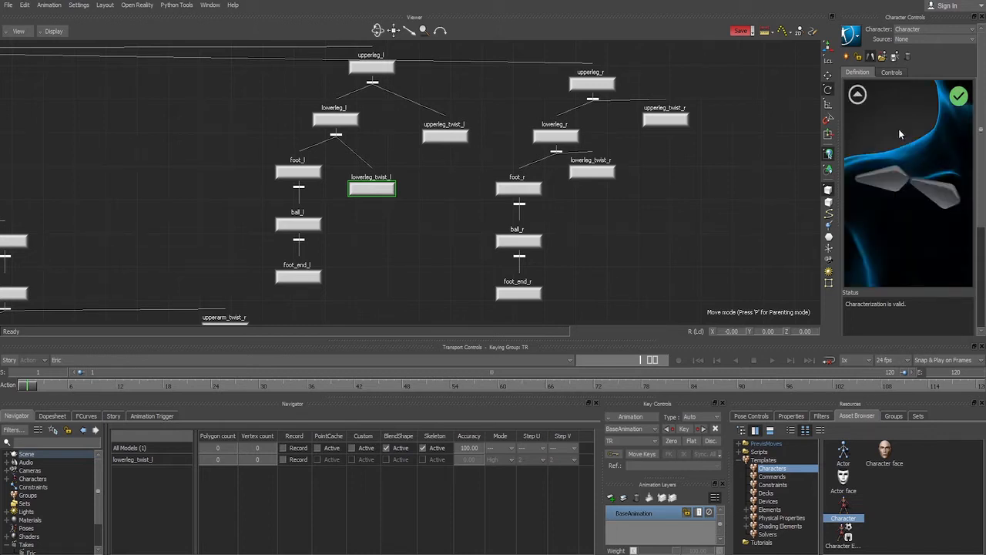
pyautogui.click(859, 97)
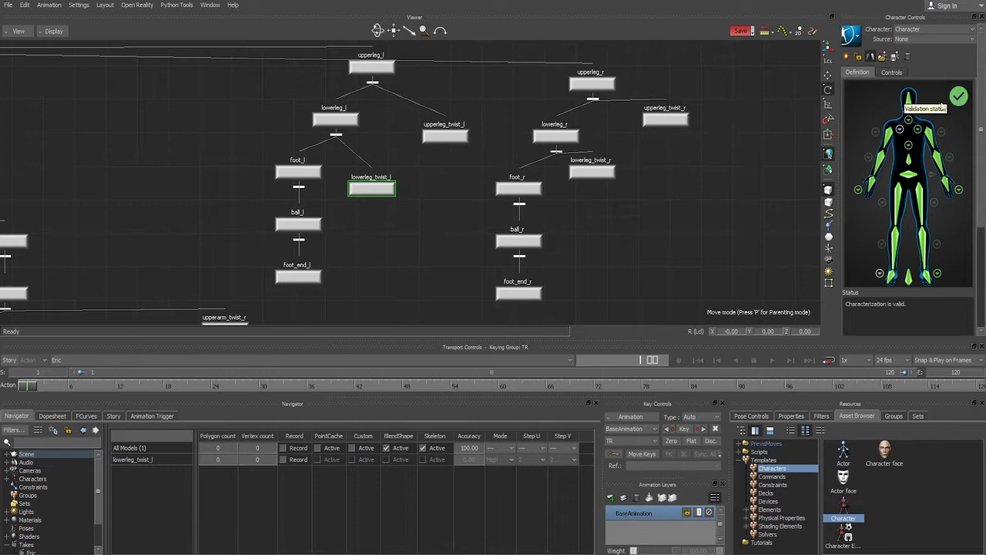
pyautogui.scroll(-8, 682, 121)
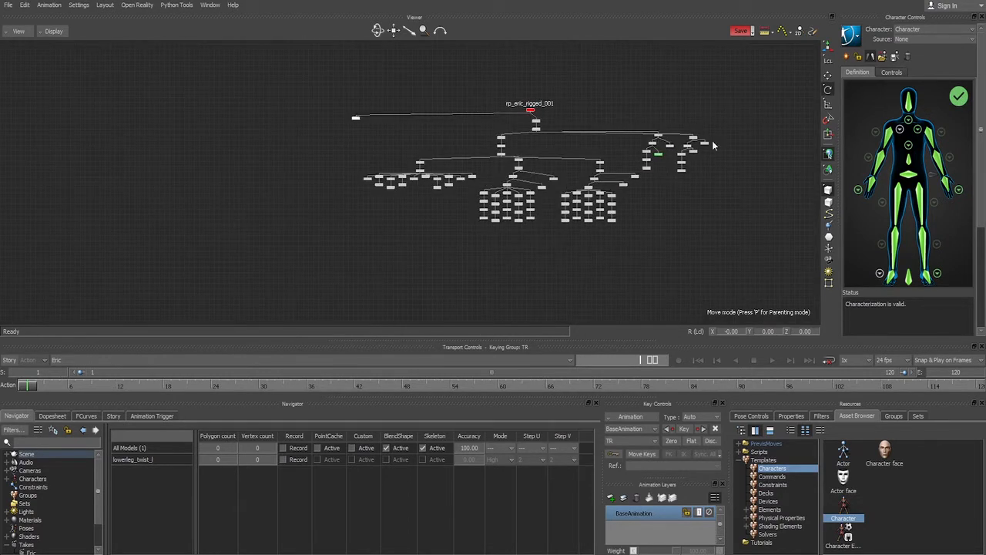
pyautogui.scroll(3, 689, 148)
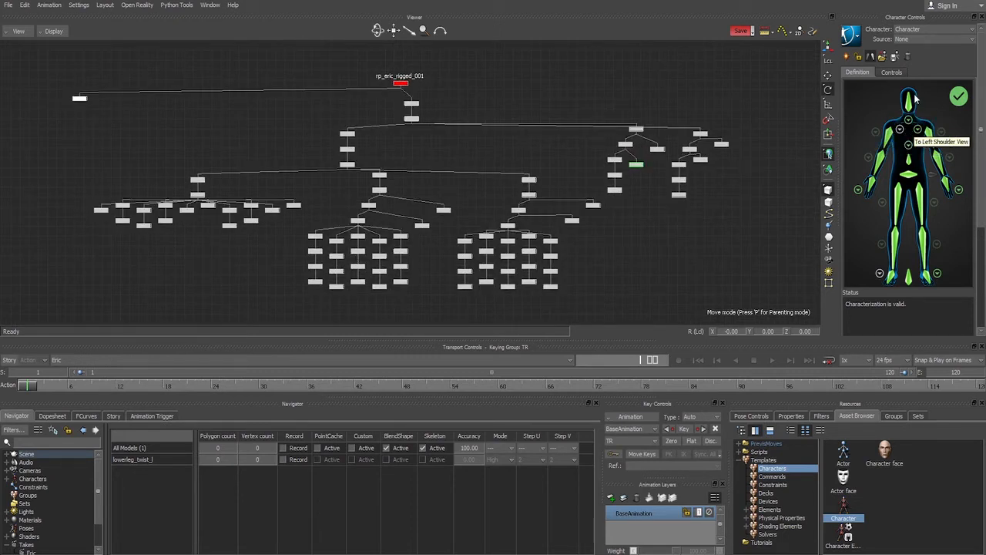
# Step: Save the scene under the new file name Eric_rigged_01
pyautogui.click(9, 5)
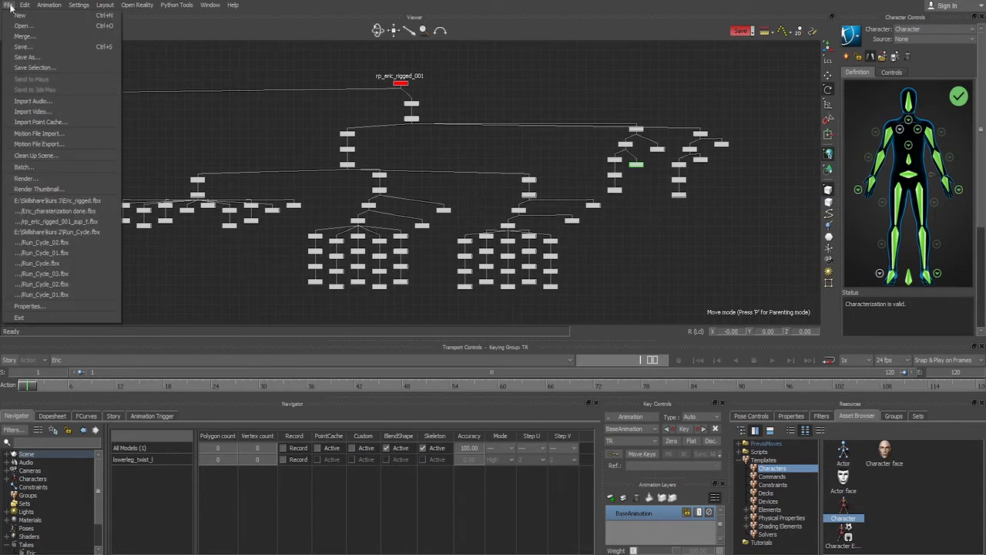
pyautogui.click(31, 57)
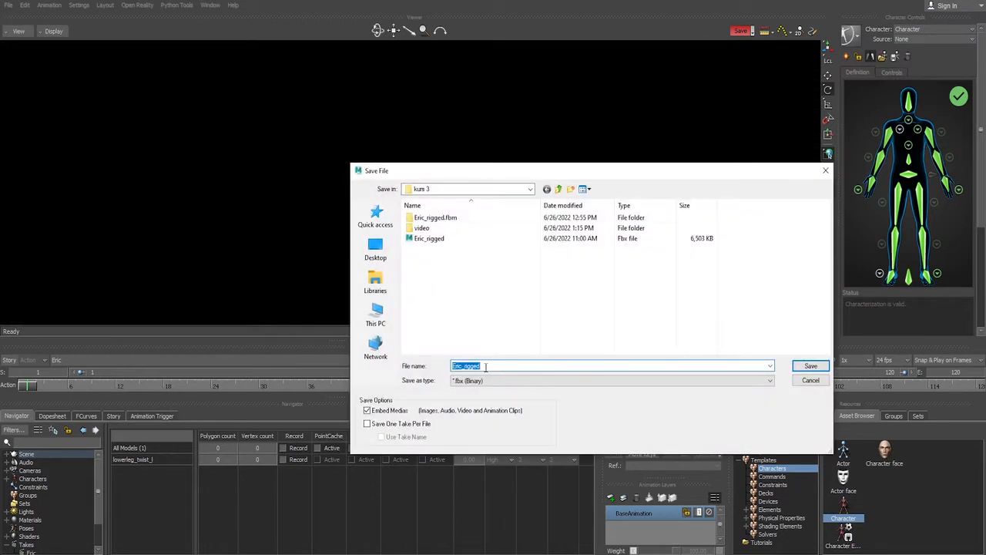
pyautogui.click(485, 366)
pyautogui.write('_01')
pyautogui.press('Return')
pyautogui.click(315, 534)
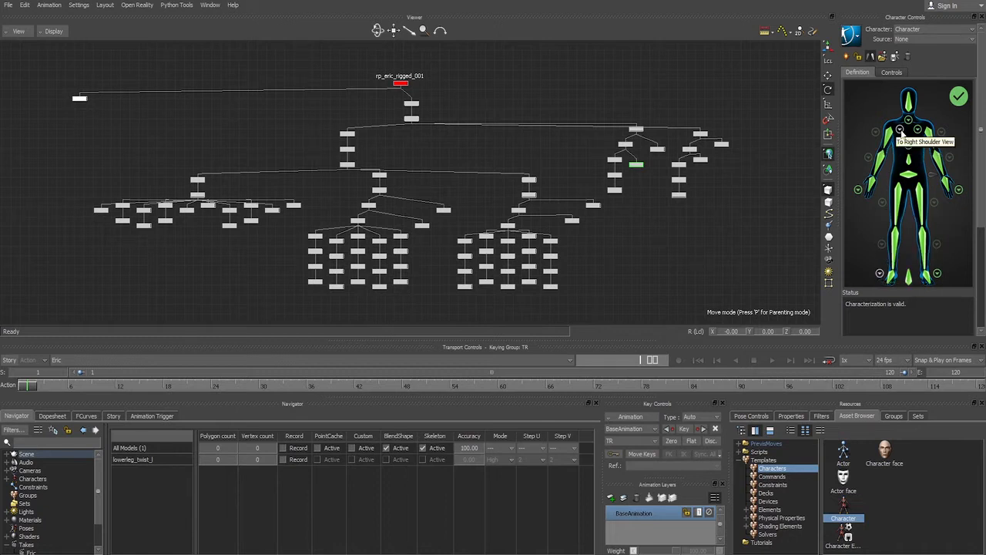
# Step: Map the shoulder_r bone to the right shoulder slot in the detailed shoulder view, and return to the full-body definition
pyautogui.click(899, 132)
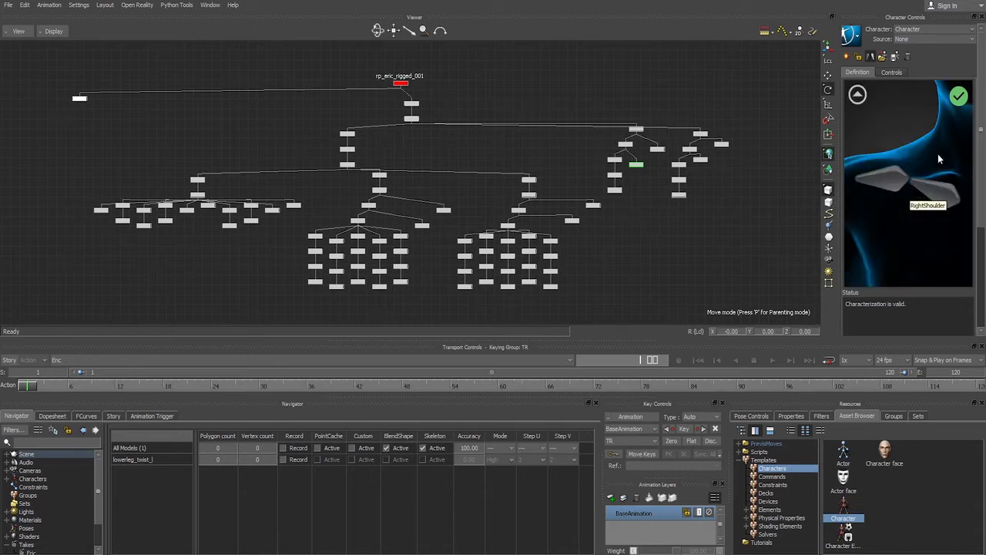
pyautogui.click(930, 199)
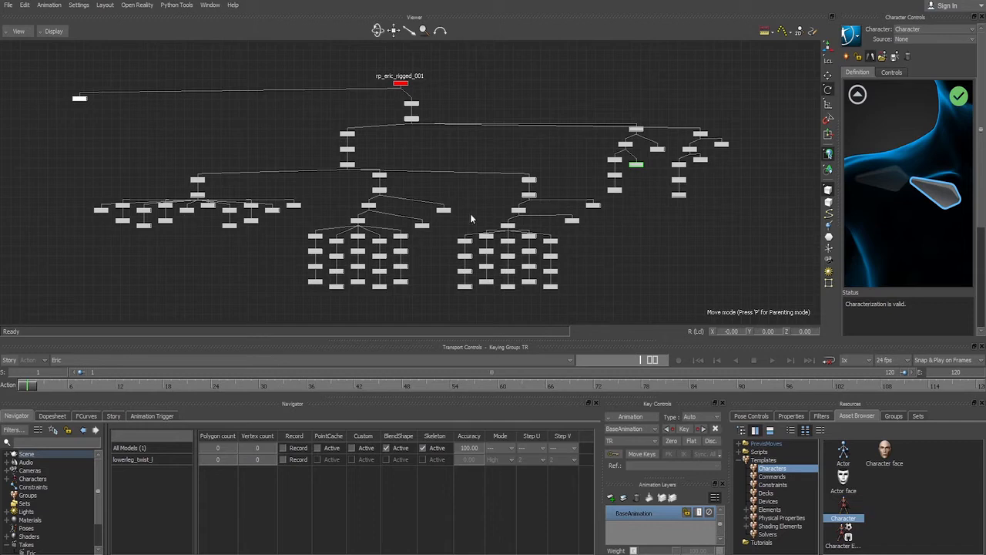
pyautogui.keyDown('ctrl'); pyautogui.moveTo(343, 171); pyautogui.dragTo(410, 74); pyautogui.keyUp('ctrl')
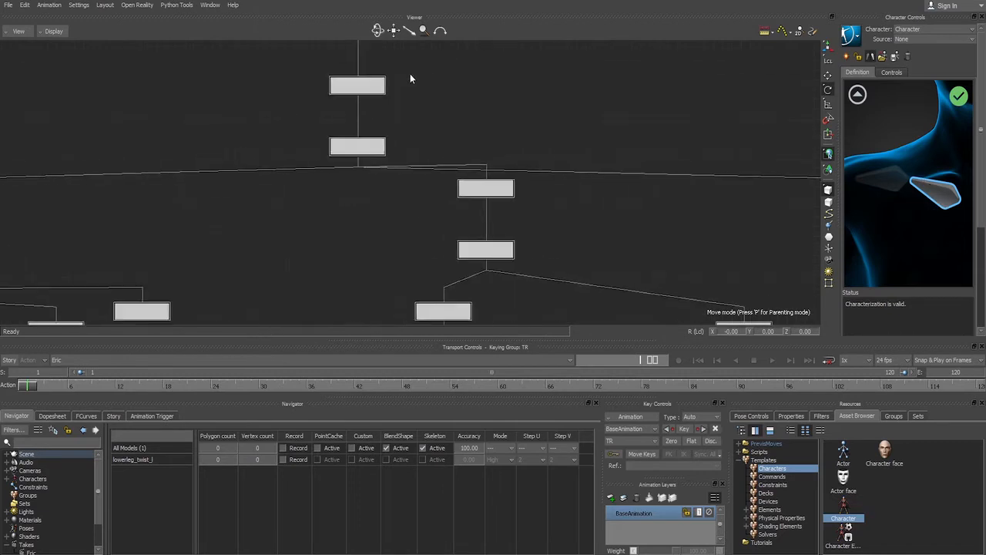
pyautogui.keyDown('shift'); pyautogui.moveTo(364, 228); pyautogui.dragTo(360, 85); pyautogui.keyUp('shift')
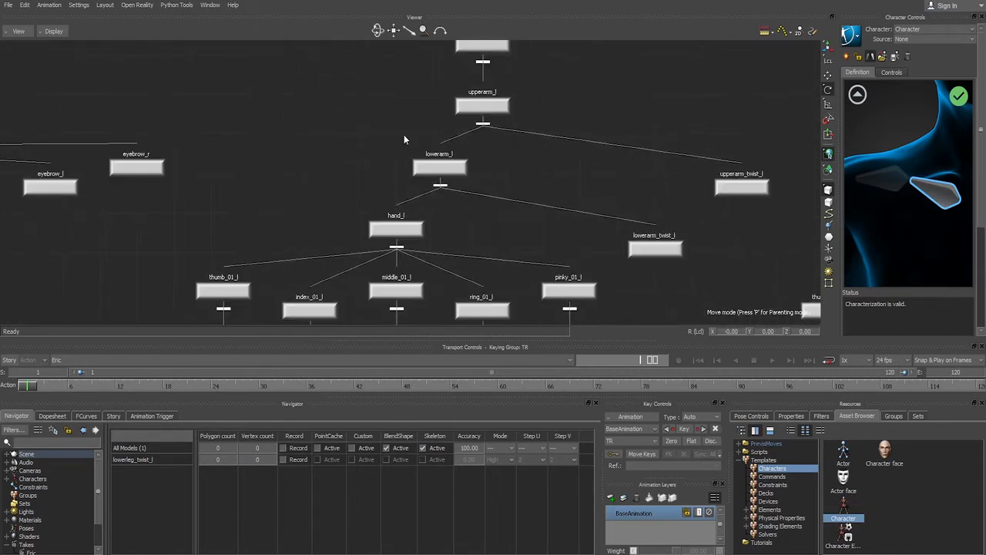
pyautogui.keyDown('ctrl'); pyautogui.moveTo(674, 109); pyautogui.dragTo(613, 125); pyautogui.keyUp('ctrl')
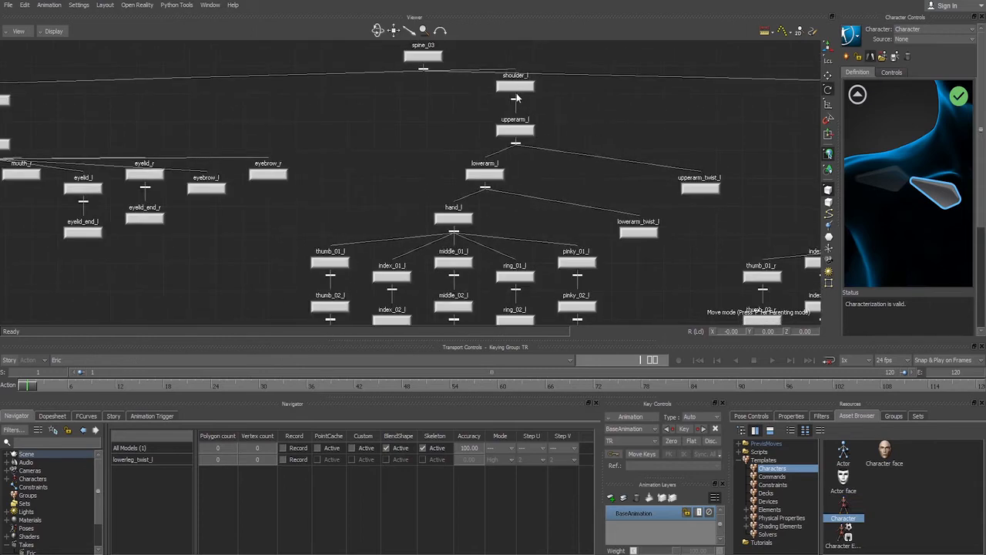
pyautogui.moveTo(373, 137)
pyautogui.keyDown('shift'); pyautogui.mouseDown()
pyautogui.moveTo(537, 130)
pyautogui.moveTo(401, 123)
pyautogui.mouseUp(); pyautogui.keyUp('shift')
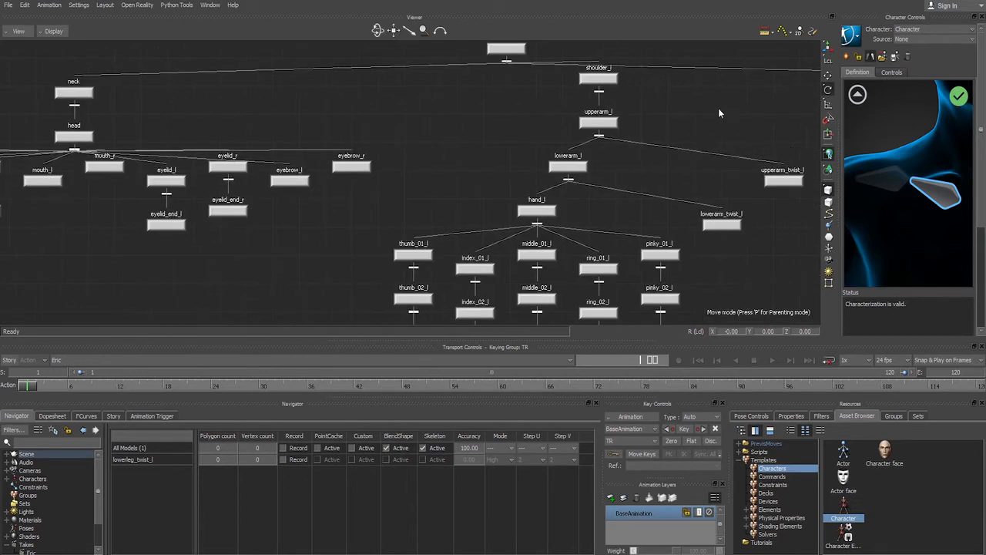
pyautogui.moveTo(719, 110)
pyautogui.keyDown('shift'); pyautogui.mouseDown()
pyautogui.moveTo(571, 111)
pyautogui.moveTo(583, 112)
pyautogui.mouseUp(); pyautogui.keyUp('shift')
pyautogui.keyDown('shift'); pyautogui.moveTo(782, 123); pyautogui.dragTo(727, 129); pyautogui.keyUp('shift')
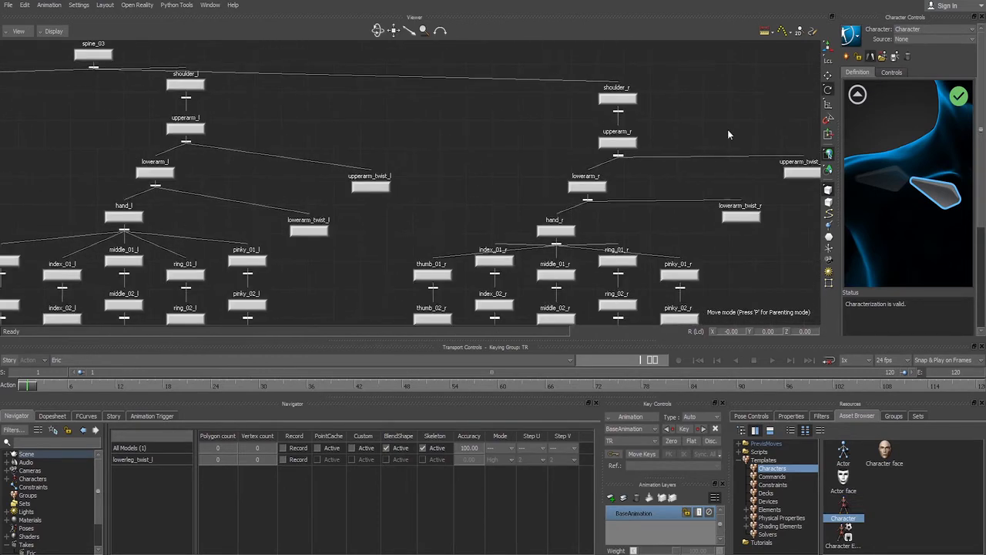
pyautogui.moveTo(664, 61); pyautogui.dragTo(628, 95)
pyautogui.click(858, 94)
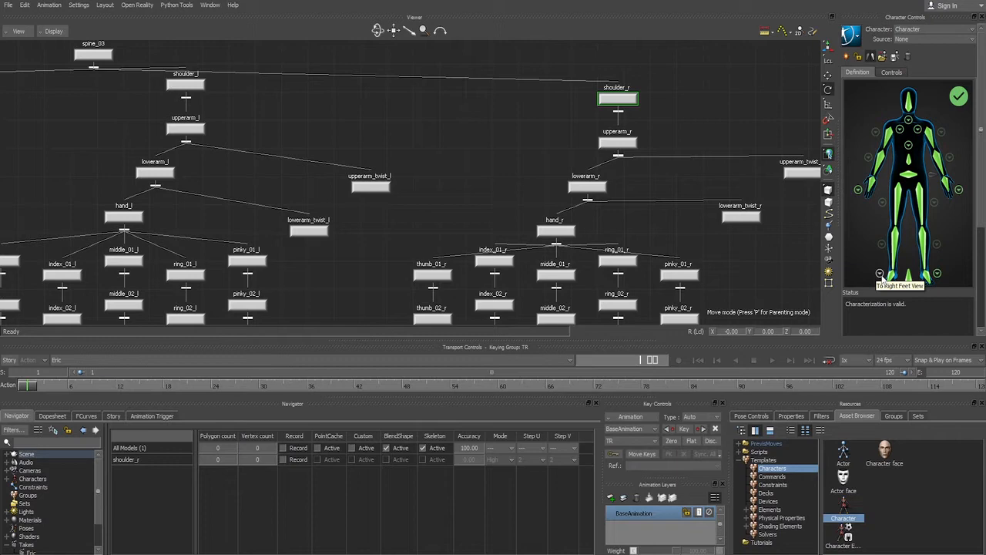
# Step: Map the ball_r bone to the right foot's base slot in the detailed foot view, and return to the full-body definition
pyautogui.click(881, 274)
pyautogui.click(857, 94)
pyautogui.keyDown('shift'); pyautogui.moveTo(794, 100); pyautogui.dragTo(582, 100); pyautogui.keyUp('shift')
pyautogui.scroll(-3, 763, 112)
pyautogui.keyDown('shift'); pyautogui.moveTo(715, 128); pyautogui.dragTo(398, 201); pyautogui.keyUp('shift')
pyautogui.scroll(3, 397, 201)
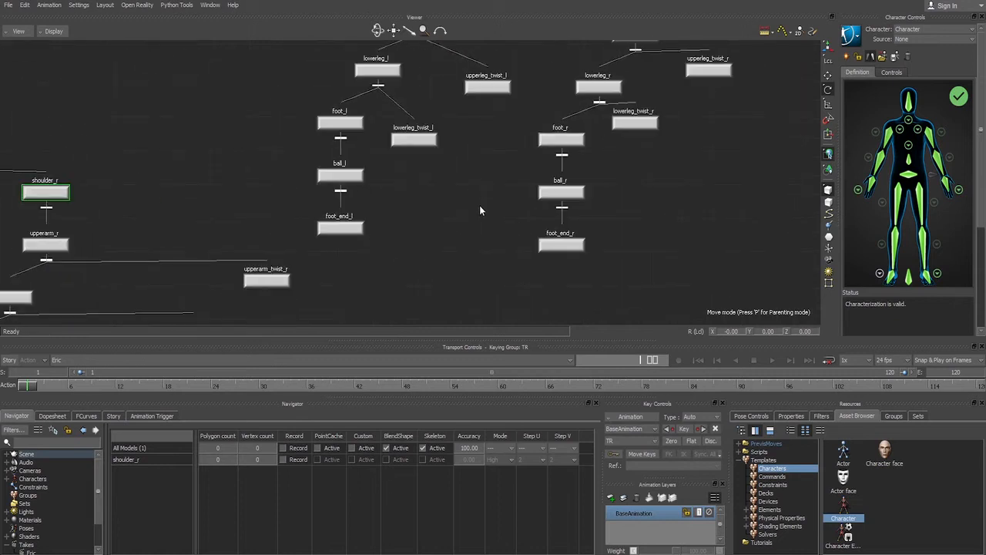
pyautogui.keyDown('shift'); pyautogui.moveTo(479, 209); pyautogui.dragTo(482, 233); pyautogui.keyUp('shift')
pyautogui.click(879, 273)
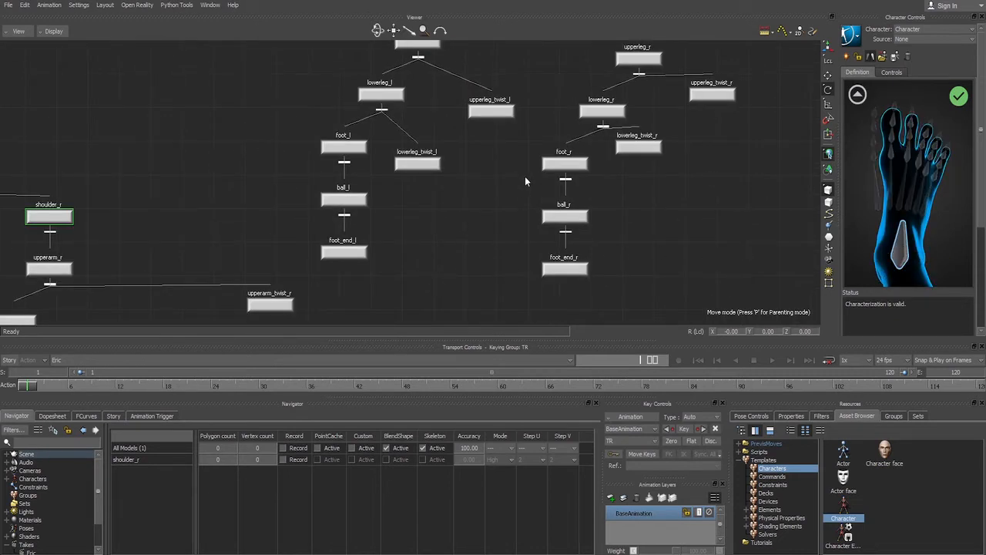
pyautogui.click(565, 216)
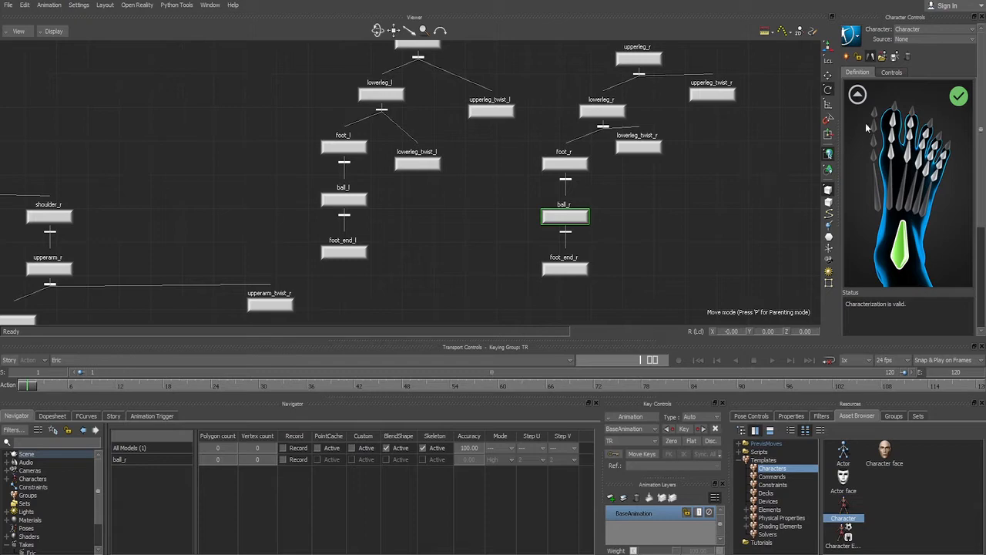
pyautogui.click(858, 97)
# Step: Lock the character definition and characterize the model as a biped
pyautogui.press('a')
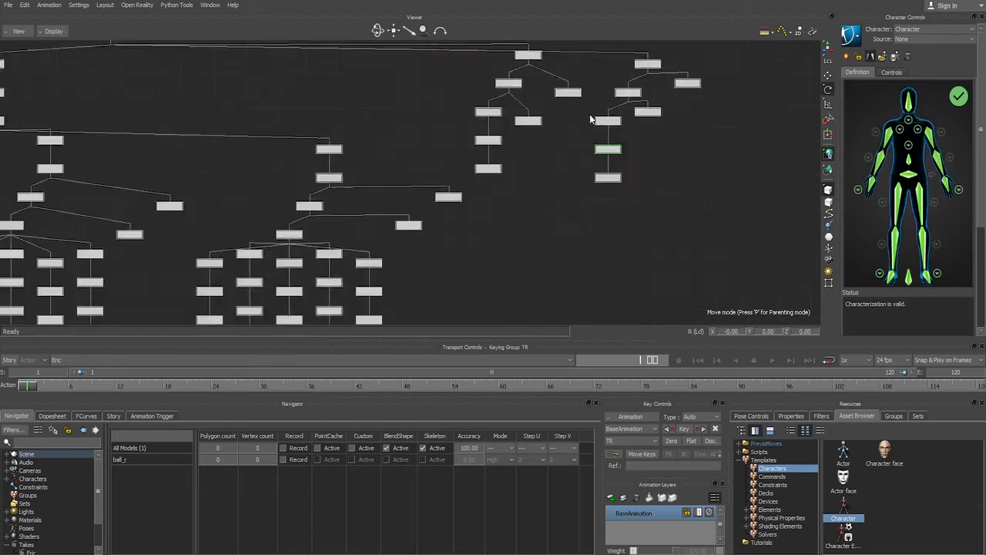
pyautogui.keyDown('ctrl'); pyautogui.moveTo(589, 114); pyautogui.dragTo(577, 152); pyautogui.keyUp('ctrl')
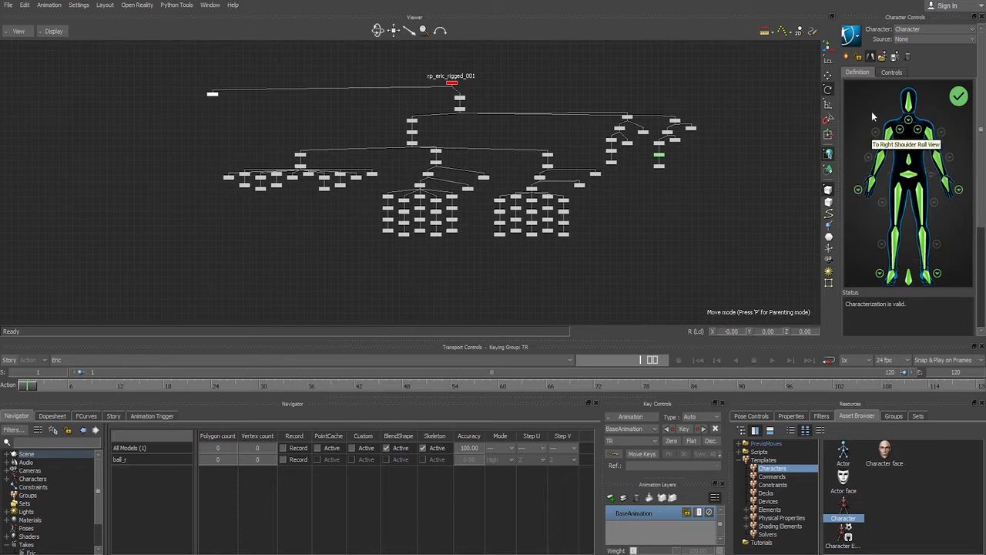
pyautogui.click(858, 58)
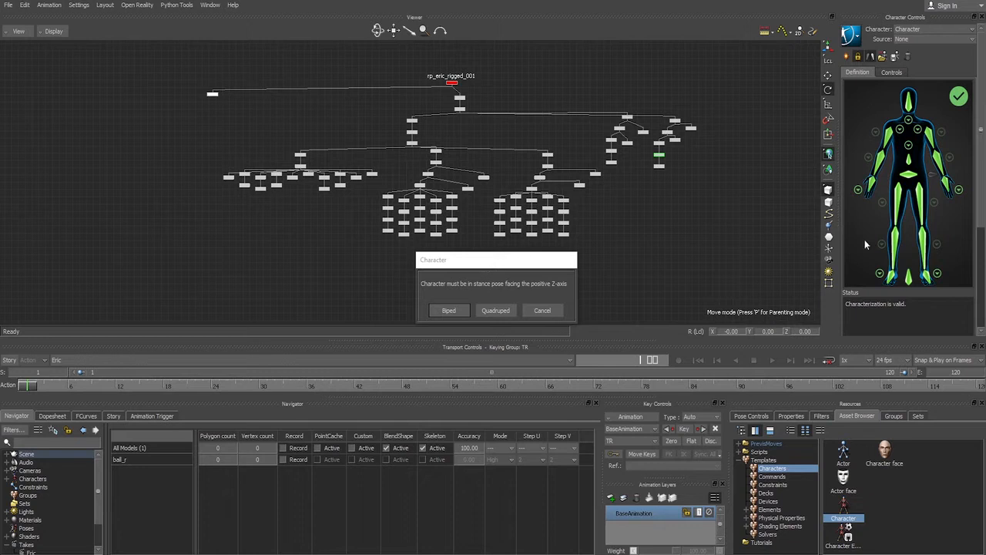
pyautogui.click(449, 310)
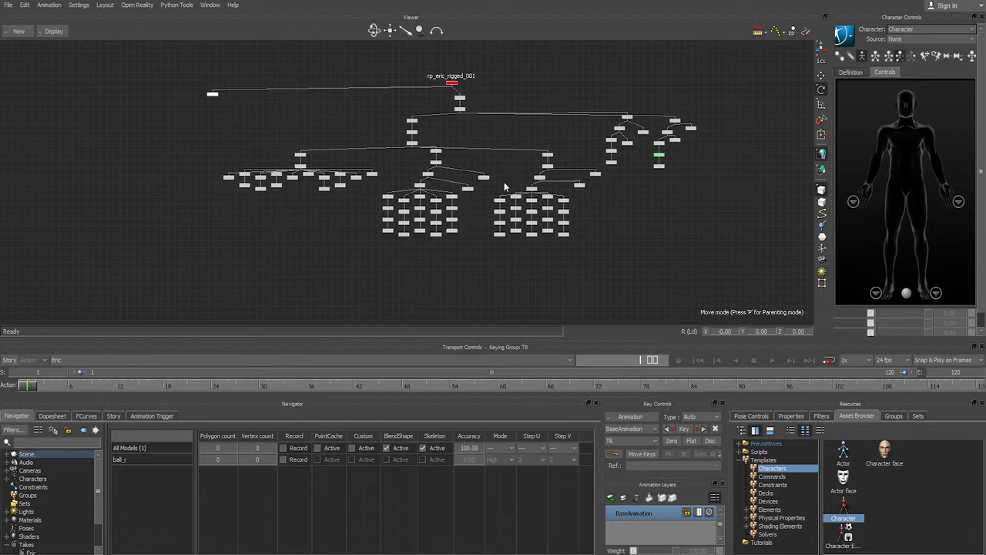
# Step: Switch the viewer from the skeleton schematic to the perspective view, clear the bone selection and frame the whole character
pyautogui.hotkey('ctrl', 'e')
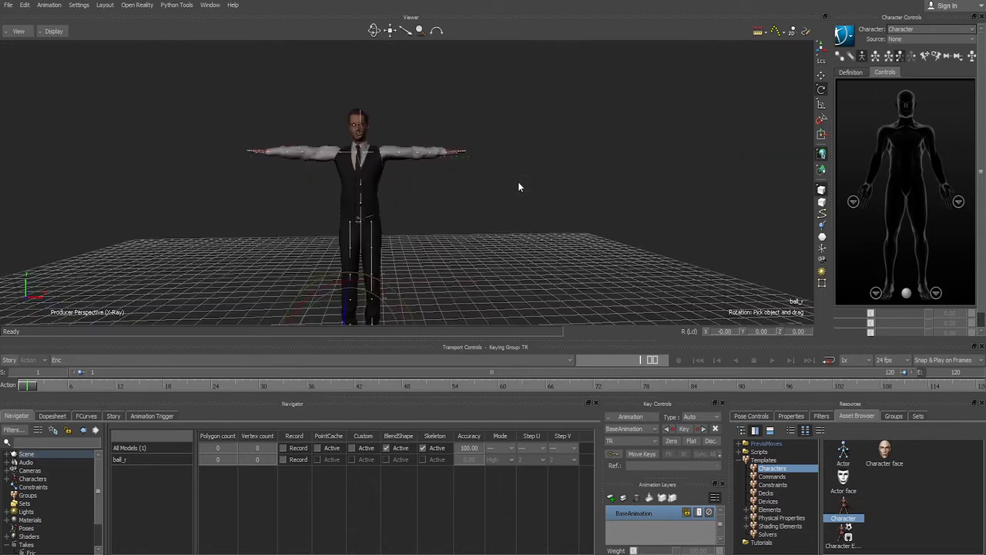
pyautogui.keyDown('ctrl'); pyautogui.moveTo(578, 141); pyautogui.dragTo(585, 161); pyautogui.keyUp('ctrl')
pyautogui.click(607, 159)
pyautogui.keyDown('ctrl'); pyautogui.moveTo(585, 213); pyautogui.dragTo(618, 183); pyautogui.keyUp('ctrl')
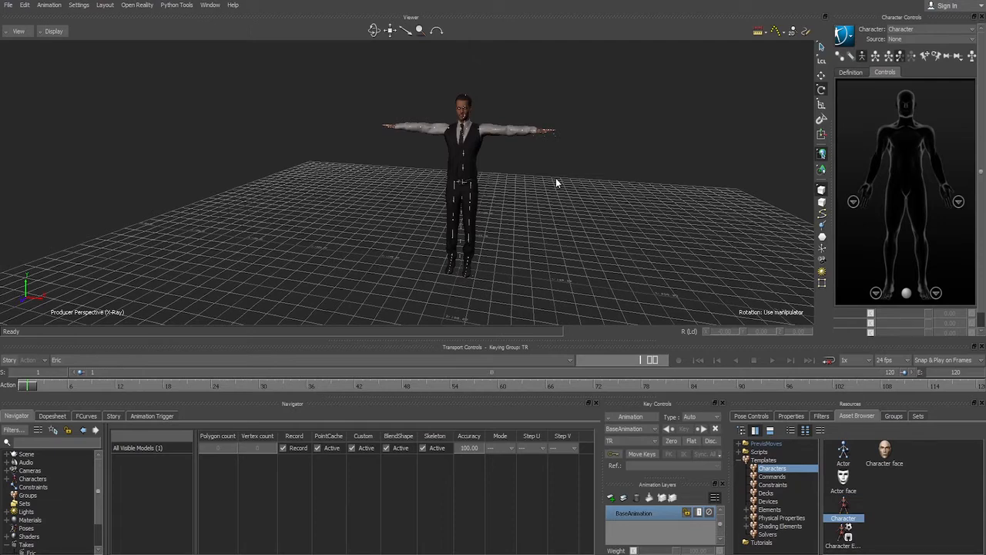
pyautogui.keyDown('ctrl'); pyautogui.keyDown('shift'); pyautogui.moveTo(556, 179); pyautogui.dragTo(601, 169); pyautogui.keyUp('shift'); pyautogui.keyUp('ctrl')
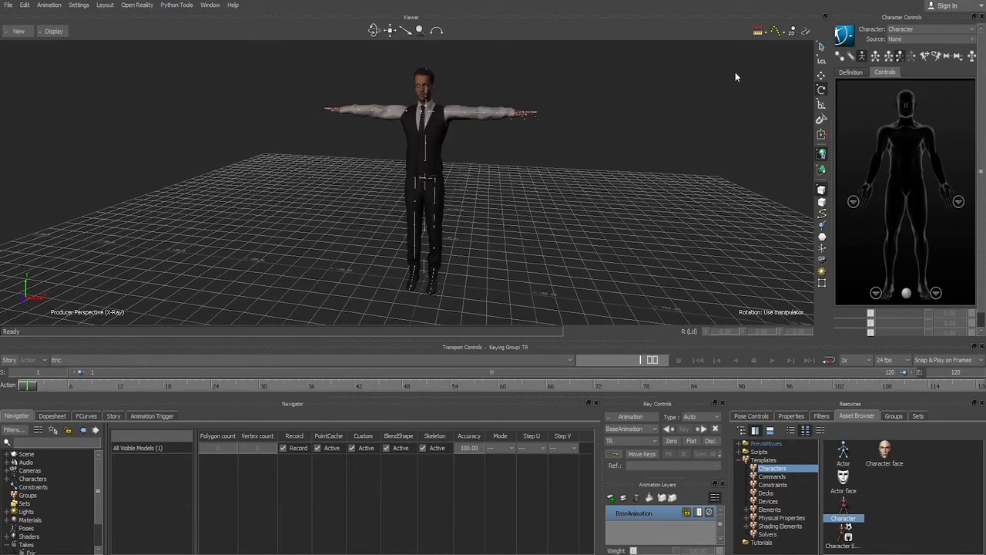
# Step: Bake the character to a control rig, creating an FK/IK type rig
pyautogui.click(848, 40)
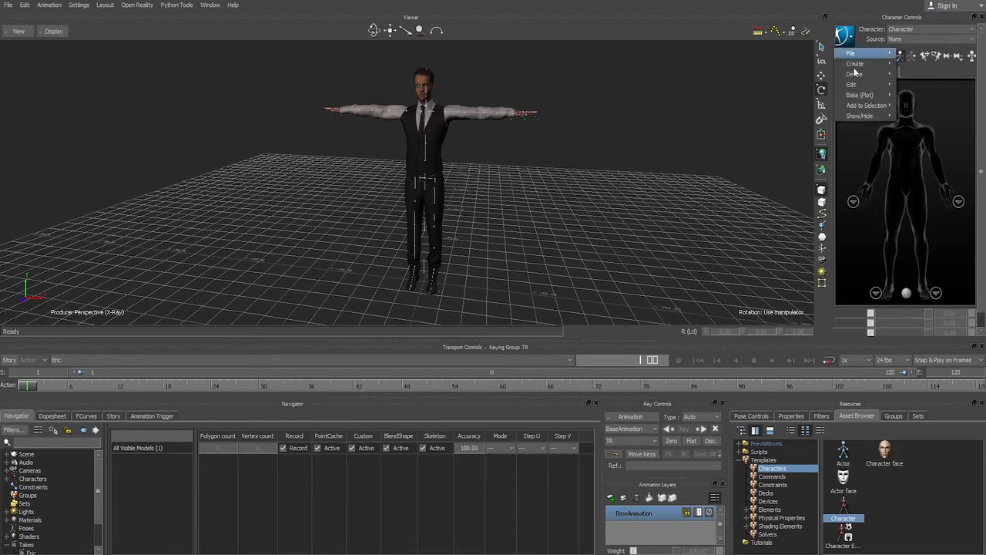
pyautogui.moveTo(856, 96)
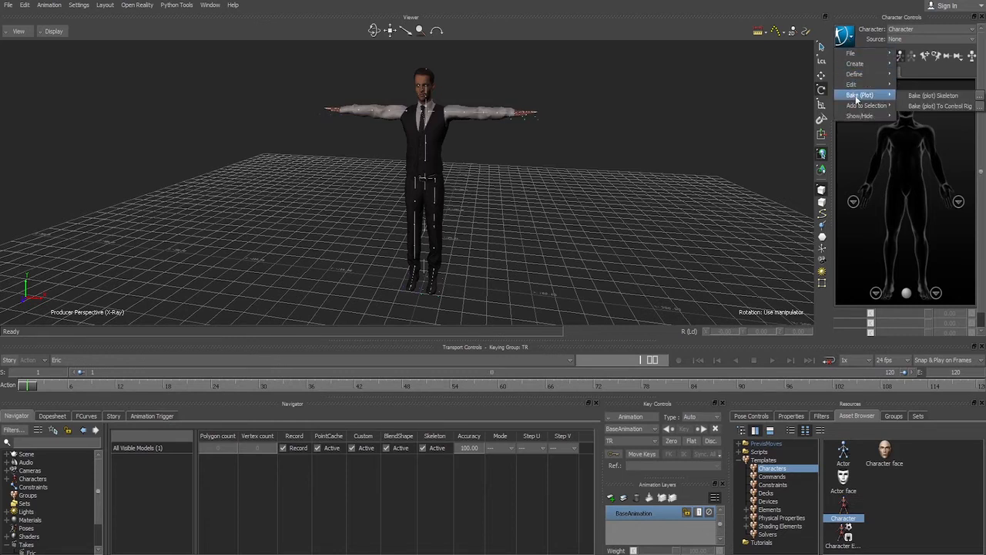
pyautogui.click(924, 108)
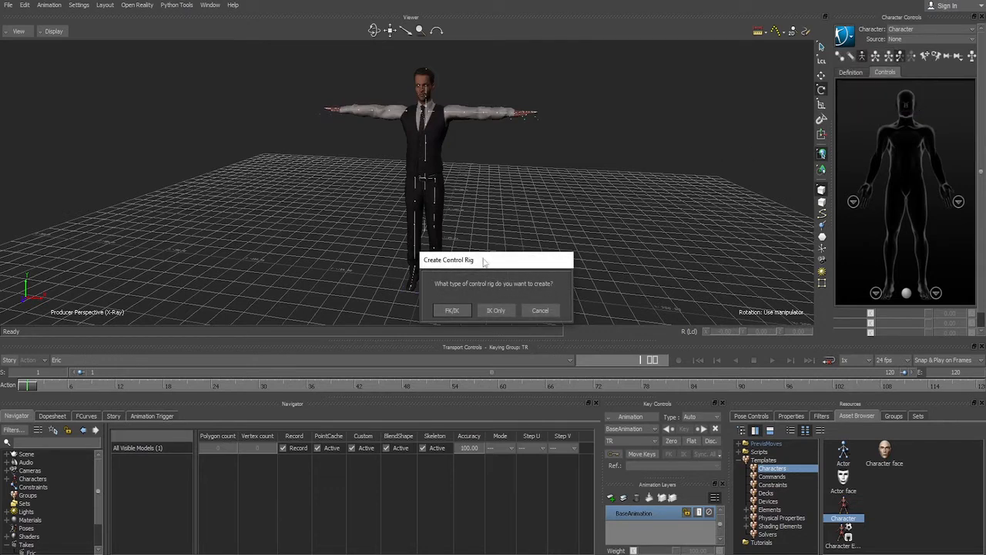
pyautogui.click(451, 311)
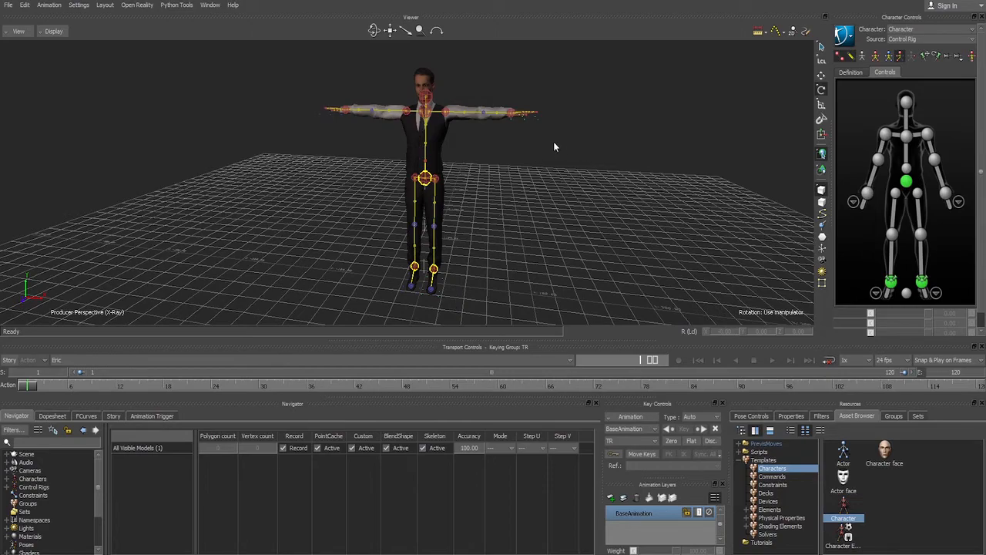
# Step: Rotate the right upper arm control down toward the body, to about -27 degrees on X and 63 degrees on Y
pyautogui.moveTo(554, 143); pyautogui.dragTo(544, 203, button='middle')
pyautogui.scroll(3, 541, 201)
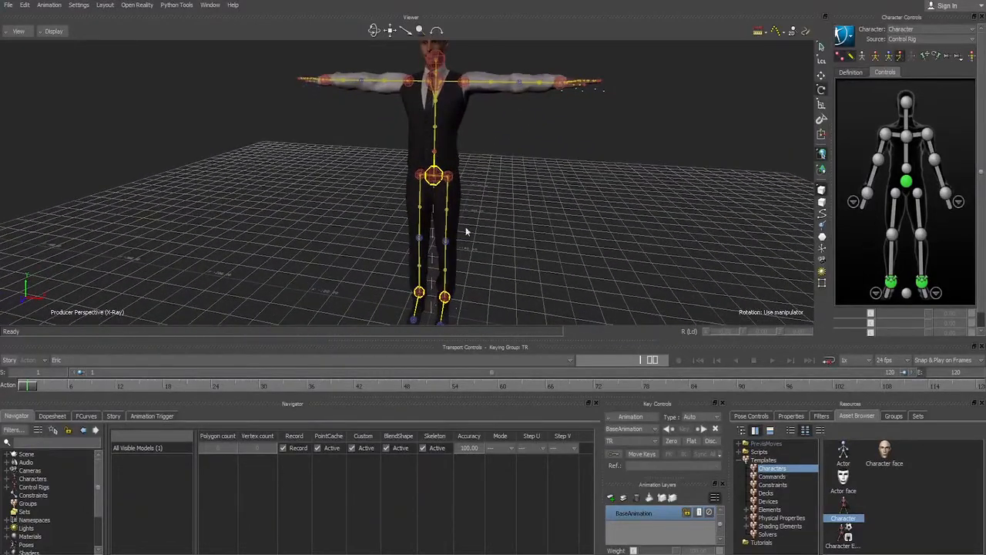
pyautogui.scroll(-3, 539, 235)
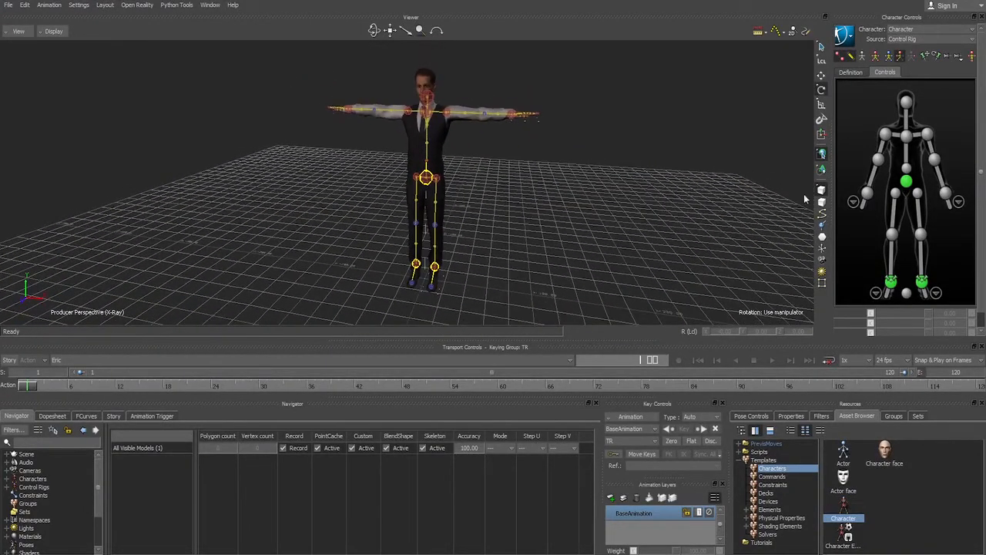
pyautogui.click(883, 145)
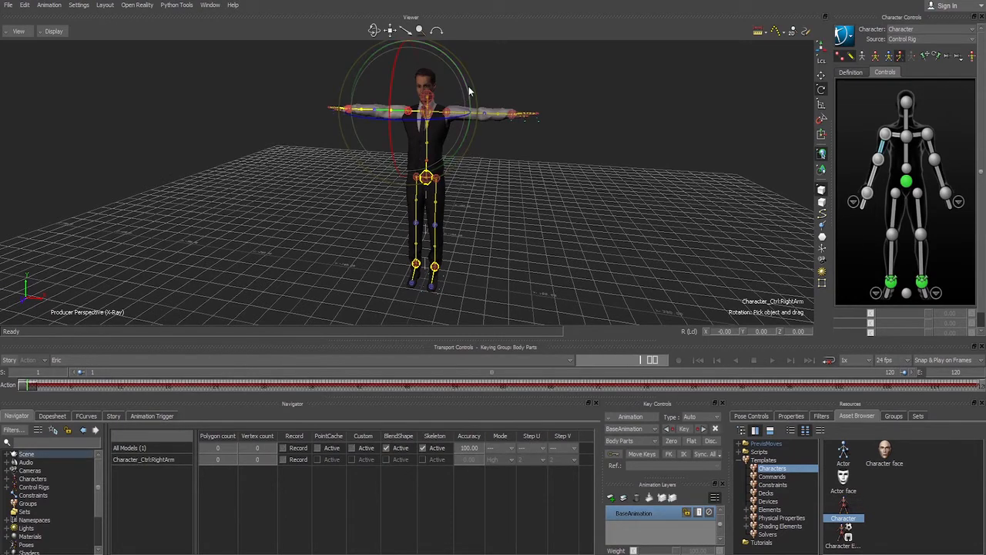
pyautogui.moveTo(471, 92); pyautogui.dragTo(460, 58)
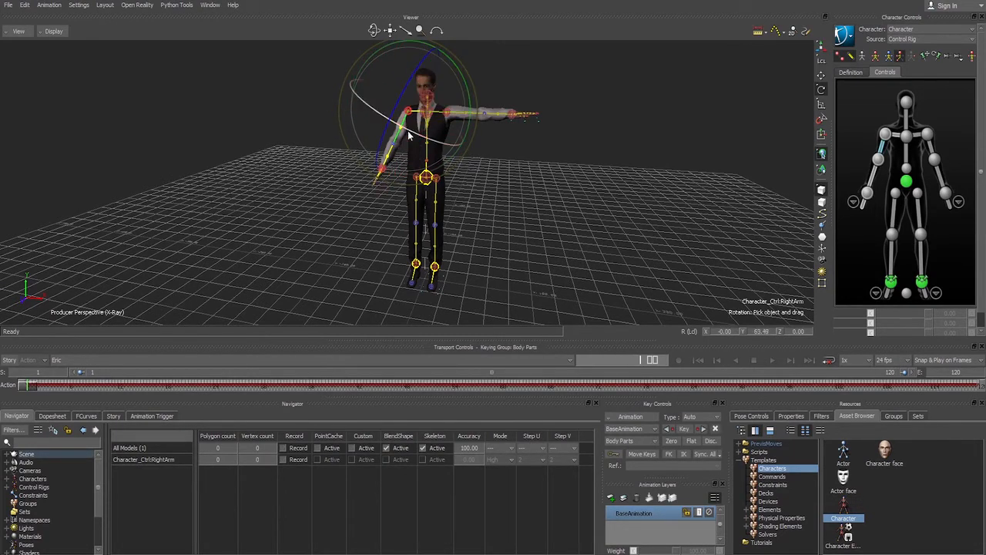
pyautogui.moveTo(409, 134)
pyautogui.mouseDown()
pyautogui.moveTo(447, 136)
pyautogui.moveTo(392, 136)
pyautogui.mouseUp()
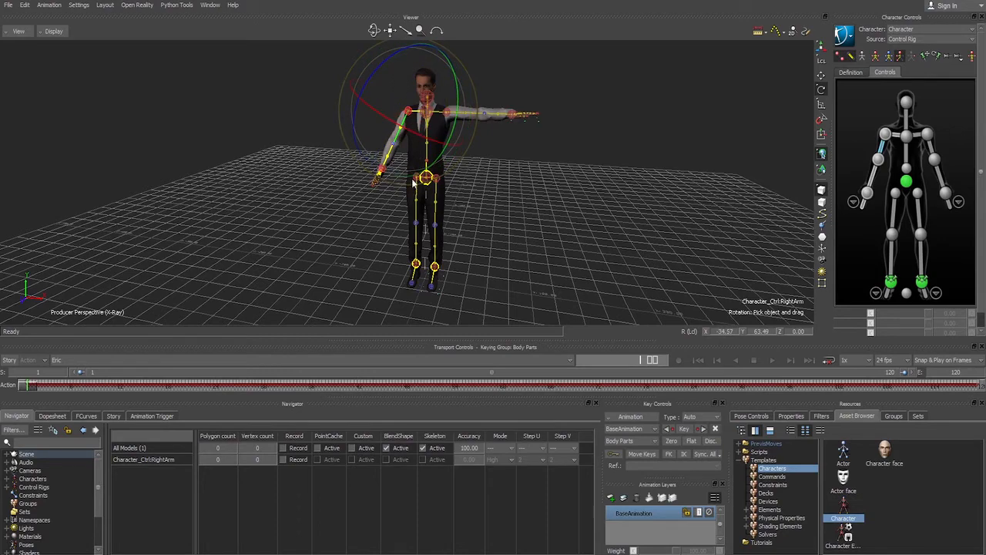
pyautogui.scroll(5, 466, 134)
pyautogui.keyDown('ctrl'); pyautogui.keyDown('shift'); pyautogui.moveTo(467, 130); pyautogui.dragTo(445, 168); pyautogui.keyUp('shift'); pyautogui.keyUp('ctrl')
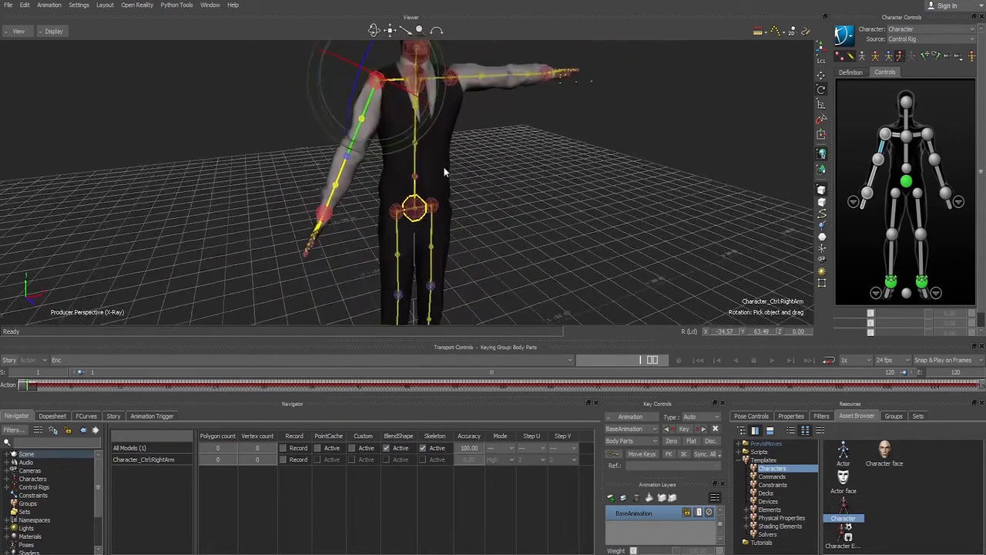
pyautogui.moveTo(421, 95)
pyautogui.mouseDown()
pyautogui.moveTo(391, 92)
pyautogui.moveTo(424, 95)
pyautogui.mouseUp()
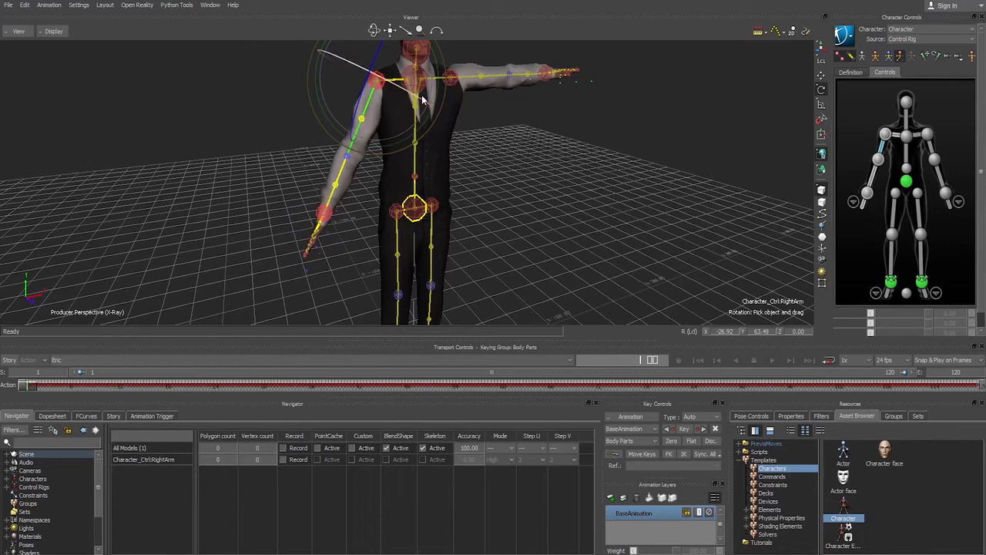
# Step: Cycle the viewer's display modes and settle on Models only so the rig and skeleton are hidden
pyautogui.hotkey('ctrl', 'a')
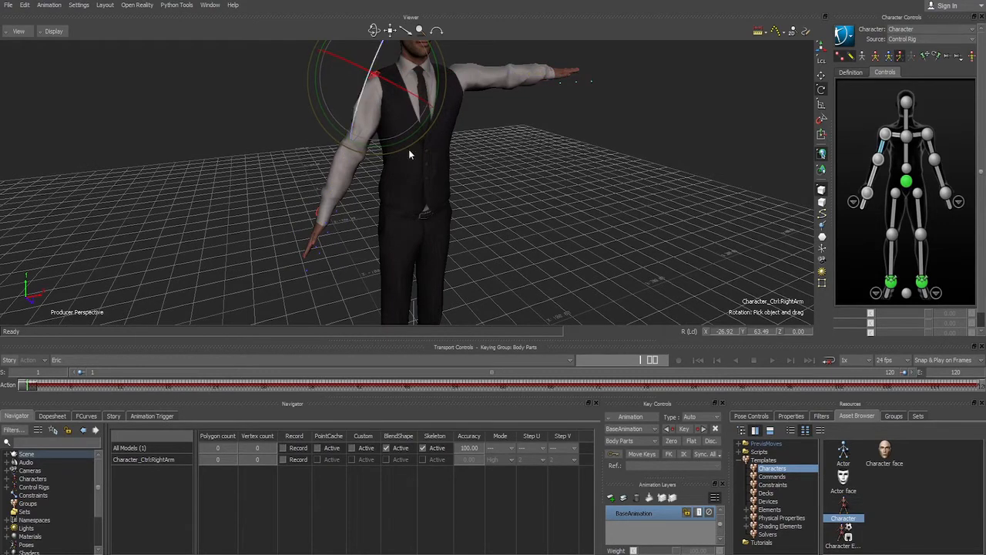
pyautogui.hotkey('ctrl', 'a')
pyautogui.hotkey('ctrl', 'a')
pyautogui.hotkey('ctrl', 'a')
pyautogui.hotkey('ctrl', 'a')
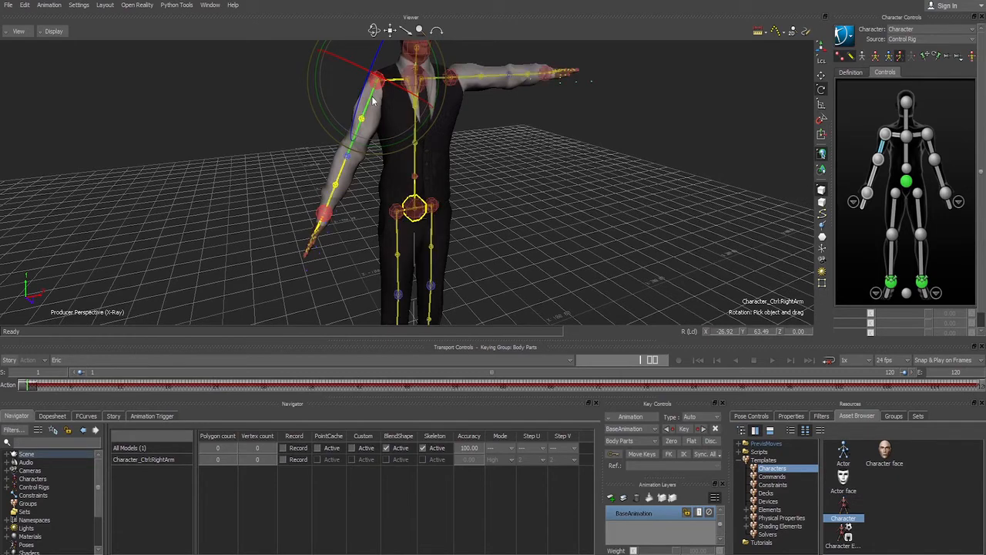
pyautogui.hotkey('ctrl', 'a')
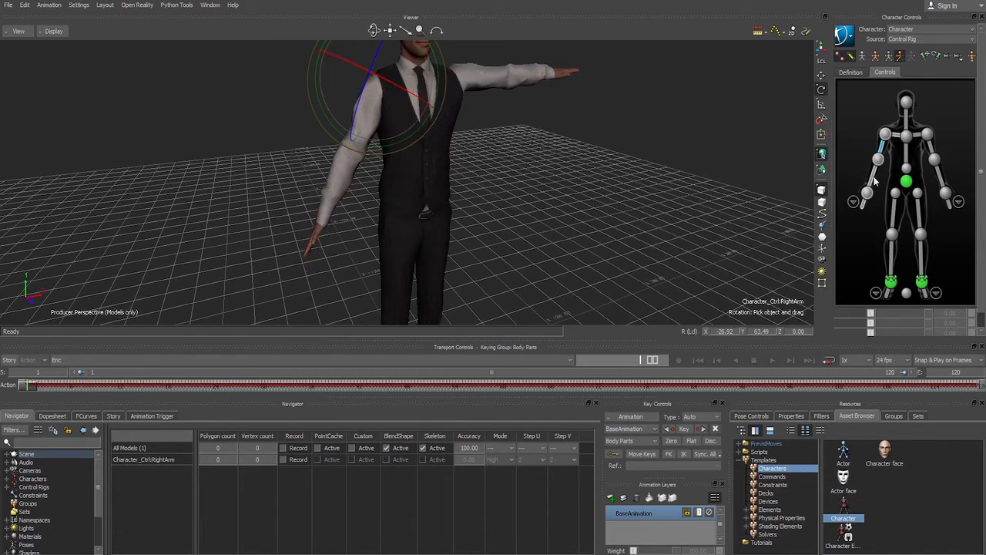
# Step: Rotate the right forearm to about 18 degrees on Z, and angle the right wrist effector to raise the hand
pyautogui.click(364, 176)
pyautogui.moveTo(363, 176); pyautogui.dragTo(279, 155)
pyautogui.moveTo(342, 159); pyautogui.dragTo(384, 208)
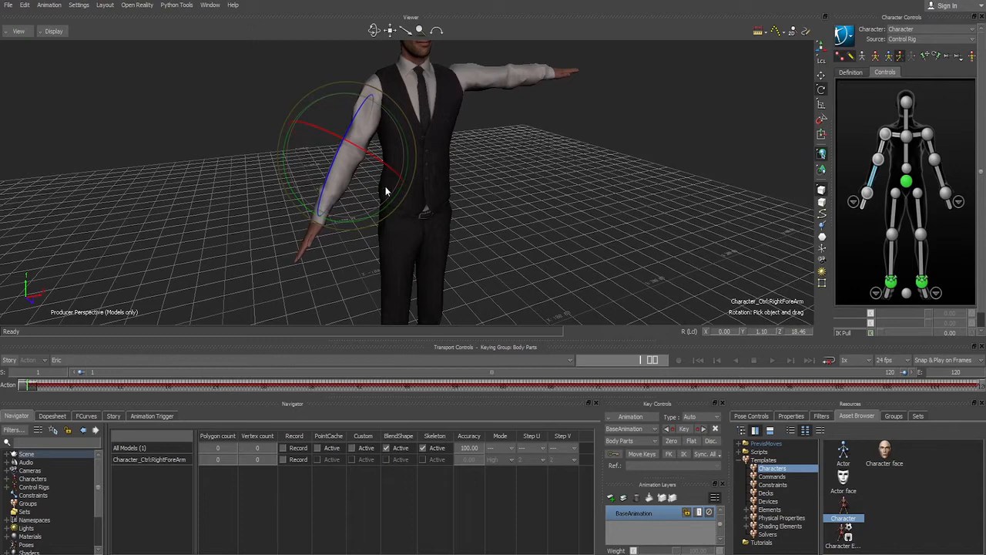
pyautogui.click(868, 192)
pyautogui.moveTo(365, 259); pyautogui.dragTo(311, 248)
# Step: Show the detailed right-hand controls, and rotate the index and middle finger controls to curl those fingers
pyautogui.click(854, 201)
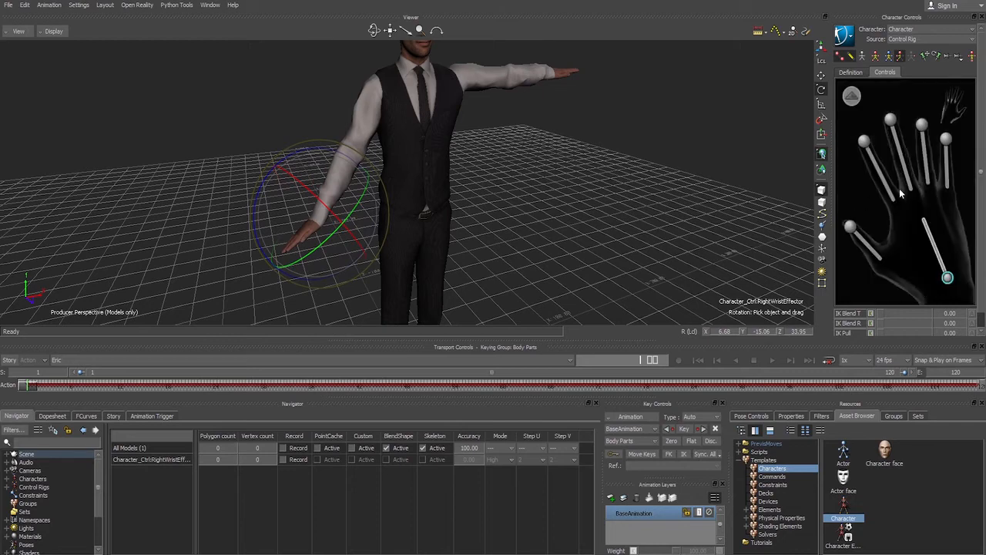
pyautogui.click(852, 102)
pyautogui.click(854, 205)
pyautogui.keyDown('ctrl'); pyautogui.moveTo(594, 230); pyautogui.dragTo(669, 216); pyautogui.keyUp('ctrl')
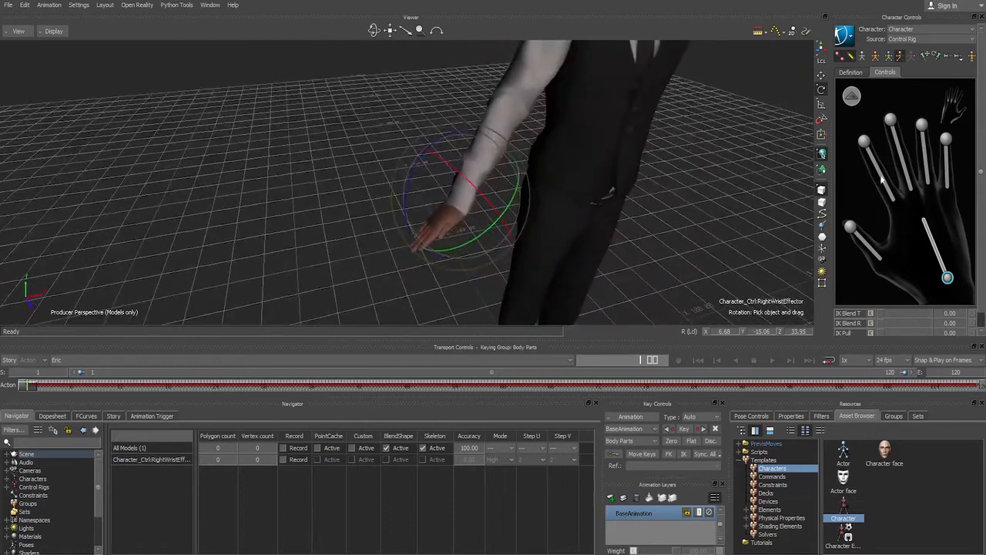
pyautogui.click(879, 176)
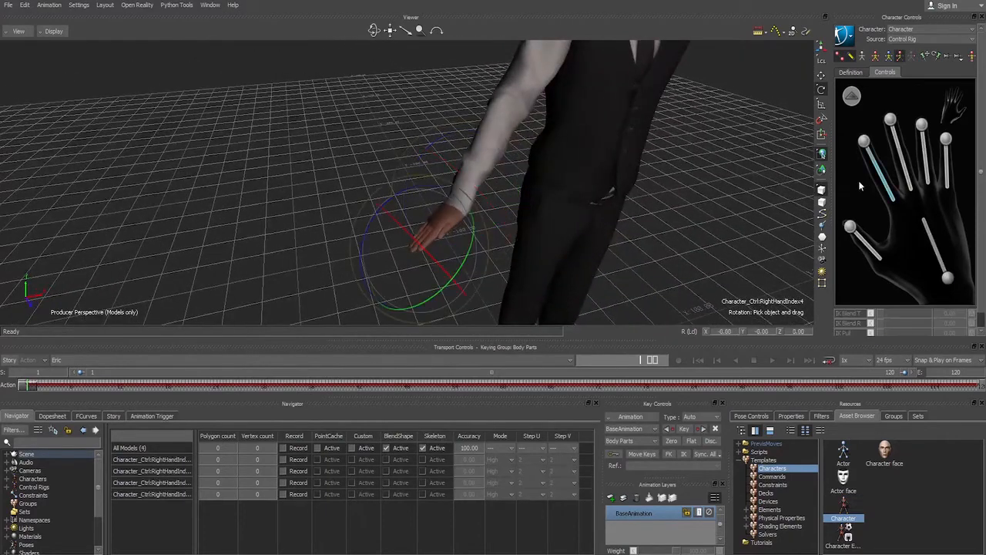
pyautogui.moveTo(420, 195); pyautogui.dragTo(508, 223)
pyautogui.click(901, 158)
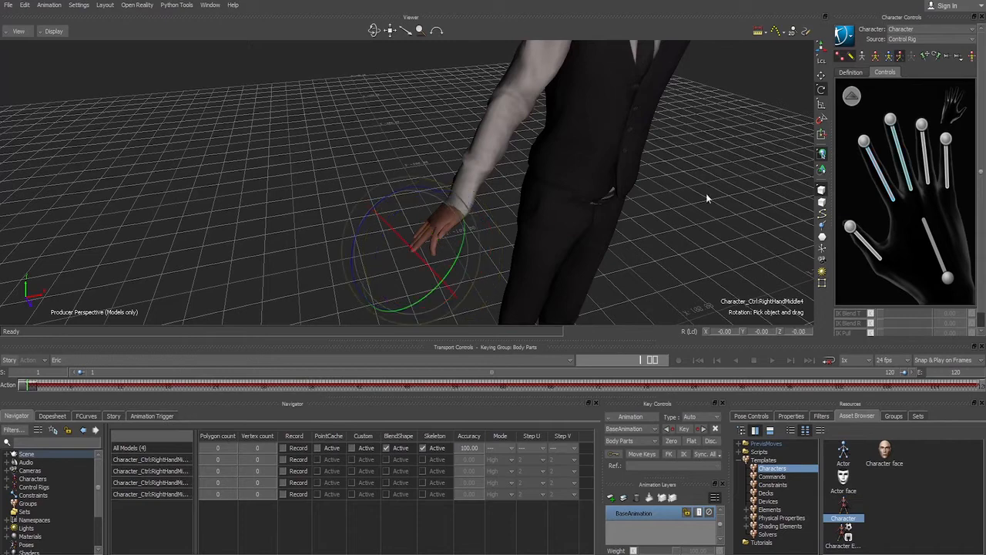
pyautogui.moveTo(391, 191)
pyautogui.mouseDown()
pyautogui.moveTo(382, 203)
pyautogui.moveTo(390, 197)
pyautogui.moveTo(384, 187)
pyautogui.moveTo(414, 174)
pyautogui.moveTo(388, 187)
pyautogui.mouseUp()
# Step: Curl the right ring and pinky fingers, and rotate the right thumb control
pyautogui.click(926, 167)
pyautogui.click(948, 176)
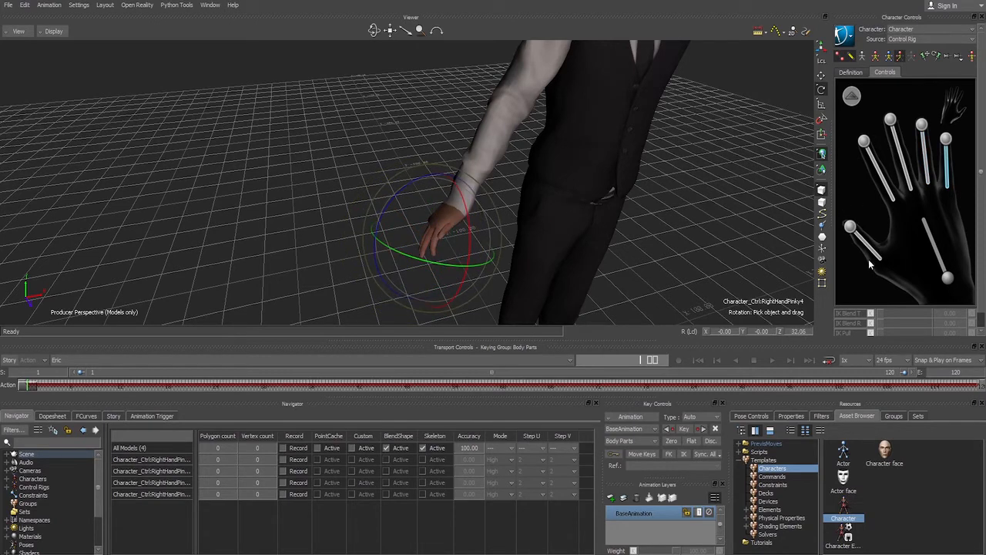
pyautogui.click(433, 251)
pyautogui.click(873, 228)
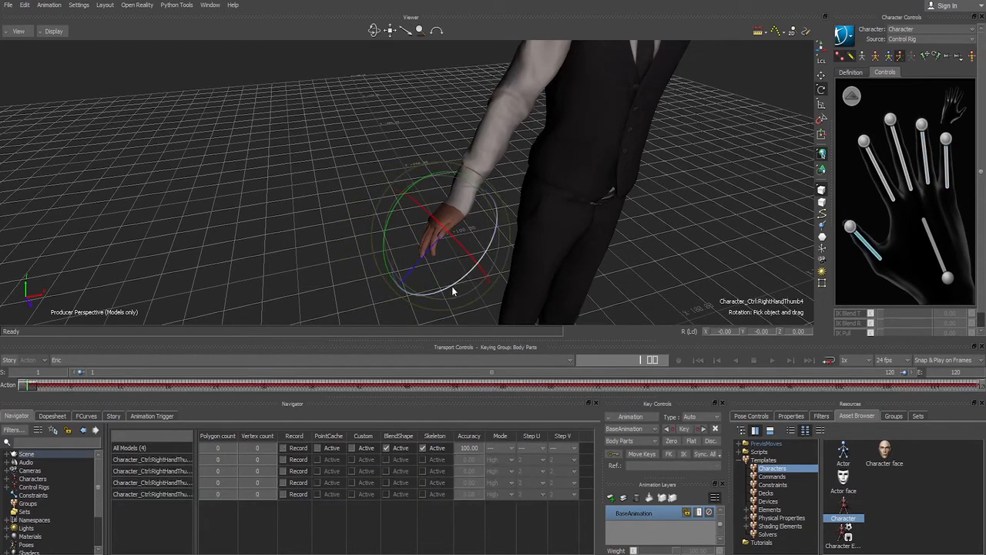
pyautogui.moveTo(451, 282); pyautogui.dragTo(461, 291)
# Step: Rotate the right hand control, and return to the full-body controls with nothing selected
pyautogui.click(936, 246)
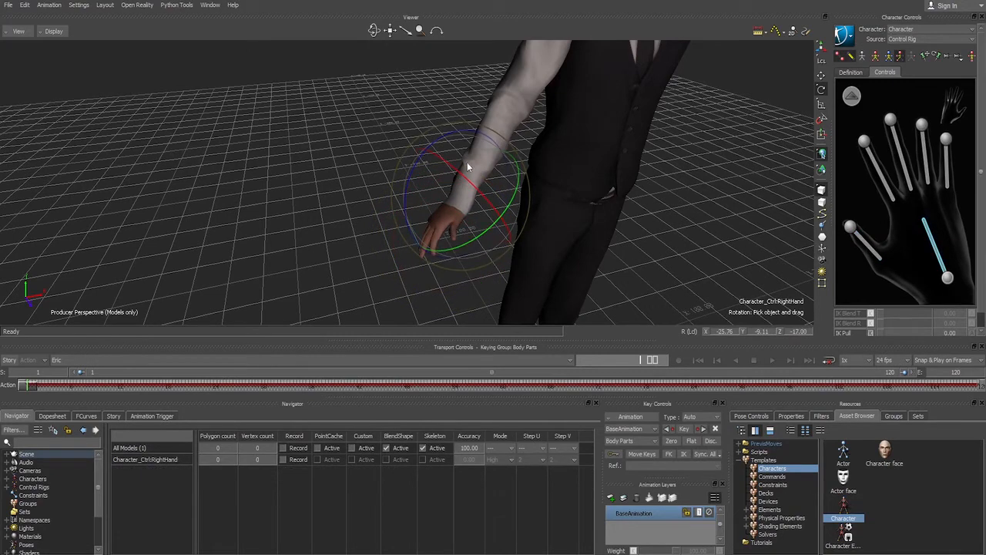
pyautogui.moveTo(413, 235); pyautogui.dragTo(428, 212)
pyautogui.keyDown('ctrl'); pyautogui.keyDown('shift'); pyautogui.moveTo(470, 227); pyautogui.dragTo(752, 168); pyautogui.keyUp('shift'); pyautogui.keyUp('ctrl')
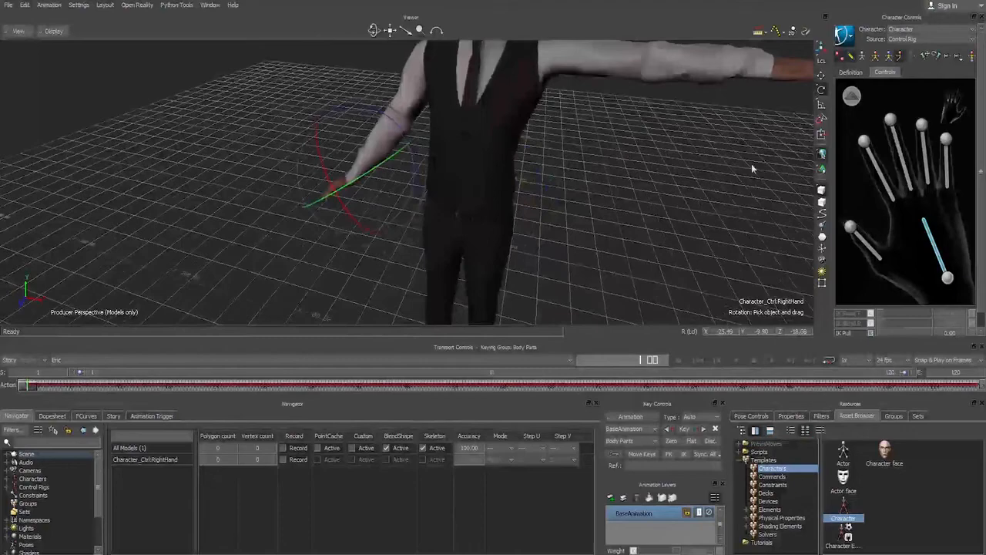
pyautogui.click(851, 96)
pyautogui.click(942, 163)
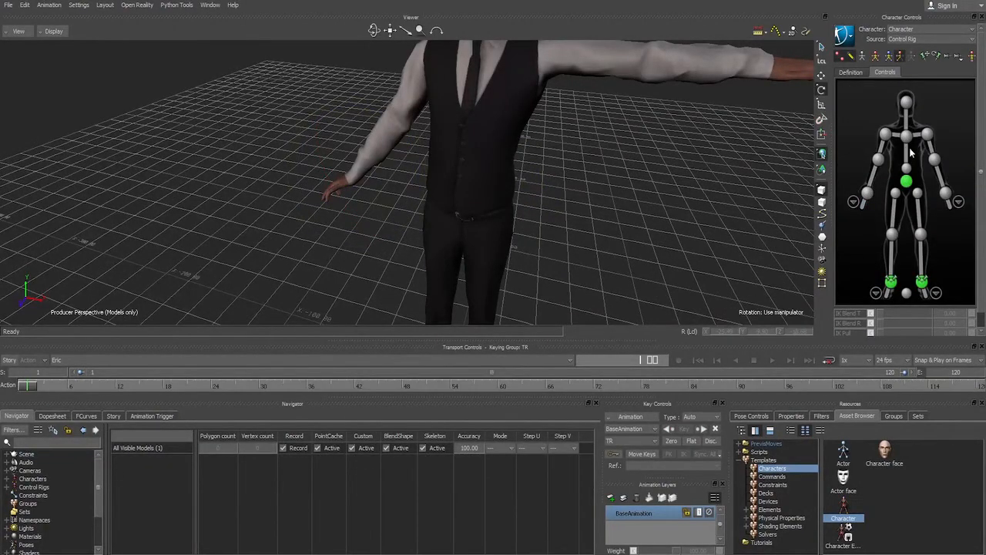
# Step: Test bending the three spine controls about -12 degrees on Z, and undo the rotation
pyautogui.click(909, 154)
pyautogui.keyDown('ctrl'); pyautogui.keyDown('shift'); pyautogui.moveTo(558, 153); pyautogui.dragTo(388, 72); pyautogui.keyUp('shift'); pyautogui.keyUp('ctrl')
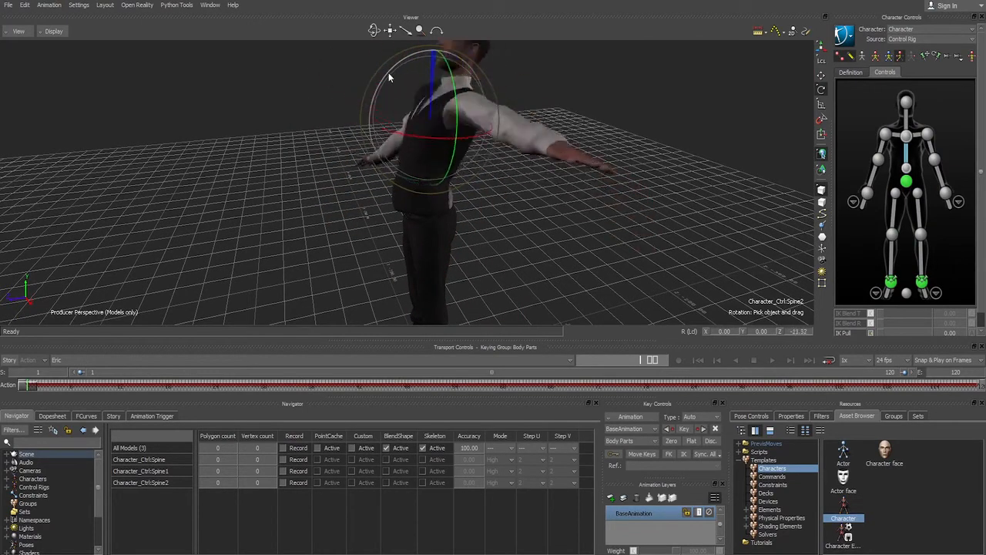
pyautogui.hotkey('ctrl', 'z')
# Step: Rotate the neck control forward and sideways, and turn the head effector to about 6 degrees on Y and -9 degrees on Z
pyautogui.click(906, 120)
pyautogui.keyDown('ctrl'); pyautogui.keyDown('shift'); pyautogui.moveTo(543, 133); pyautogui.dragTo(485, 91); pyautogui.keyUp('shift'); pyautogui.keyUp('ctrl')
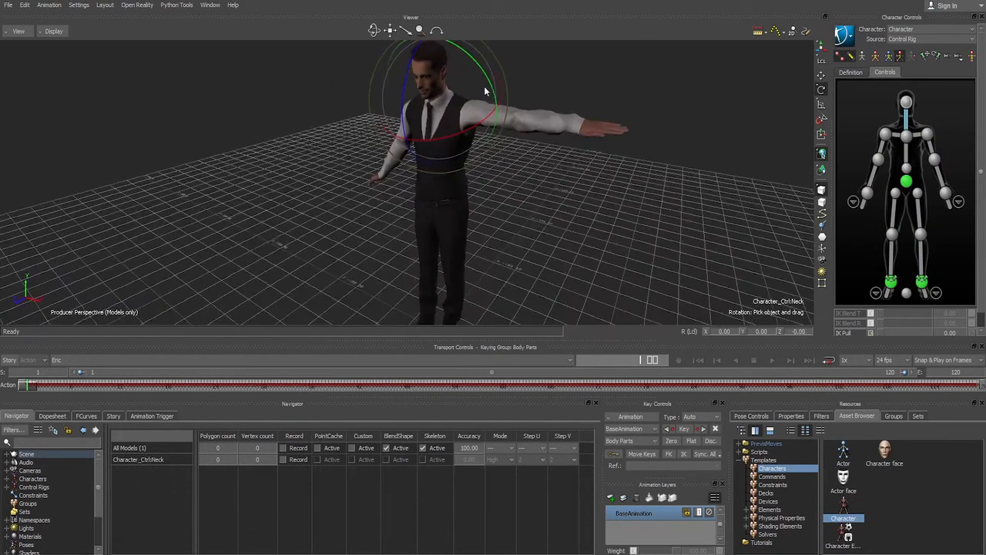
pyautogui.moveTo(403, 94)
pyautogui.mouseDown()
pyautogui.moveTo(391, 99)
pyautogui.moveTo(424, 62)
pyautogui.moveTo(408, 89)
pyautogui.mouseUp()
pyautogui.keyDown('ctrl'); pyautogui.keyDown('shift'); pyautogui.moveTo(539, 108); pyautogui.dragTo(604, 119); pyautogui.keyUp('shift'); pyautogui.keyUp('ctrl')
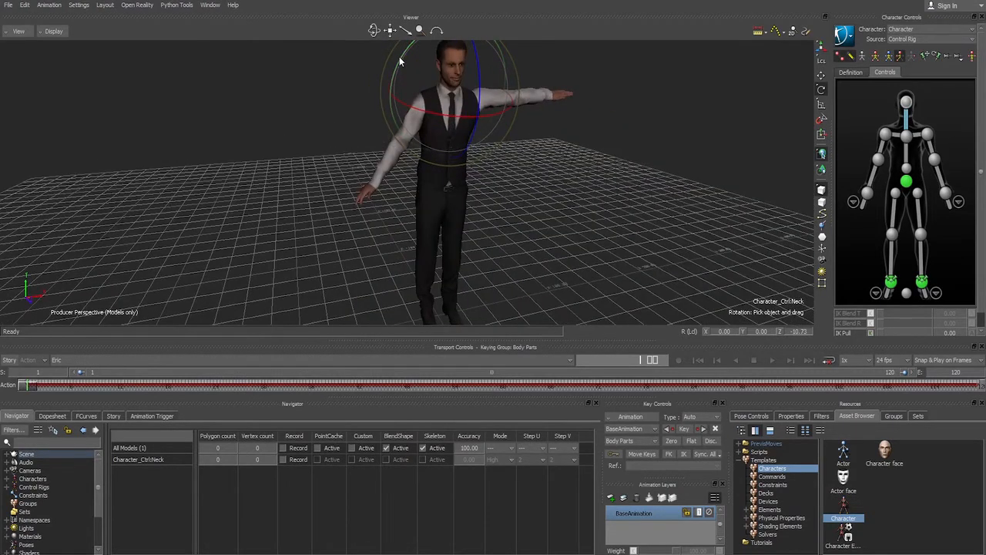
pyautogui.moveTo(399, 58); pyautogui.dragTo(453, 93)
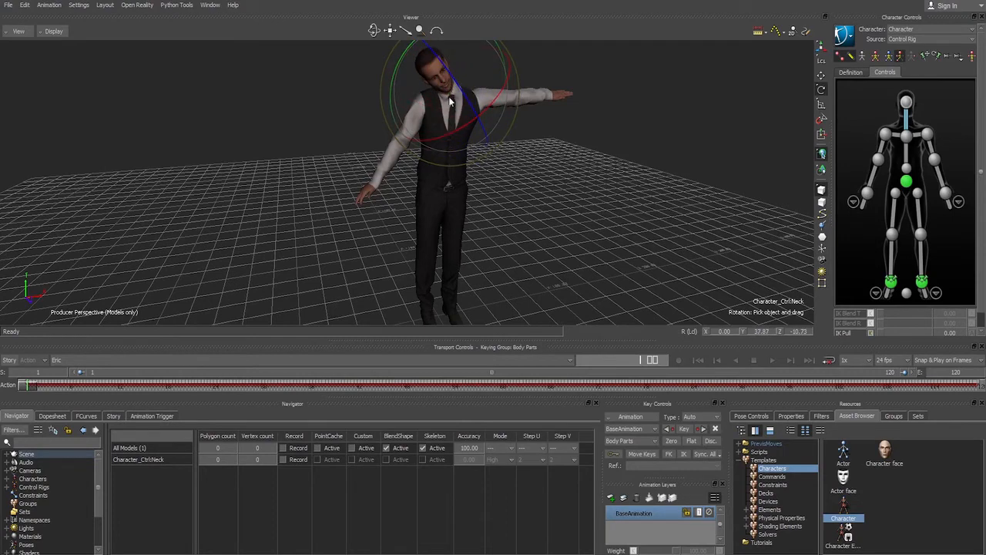
pyautogui.keyDown('ctrl'); pyautogui.keyDown('shift'); pyautogui.moveTo(514, 94); pyautogui.dragTo(489, 107); pyautogui.keyUp('shift'); pyautogui.keyUp('ctrl')
pyautogui.moveTo(493, 70); pyautogui.dragTo(543, 79)
pyautogui.click(906, 102)
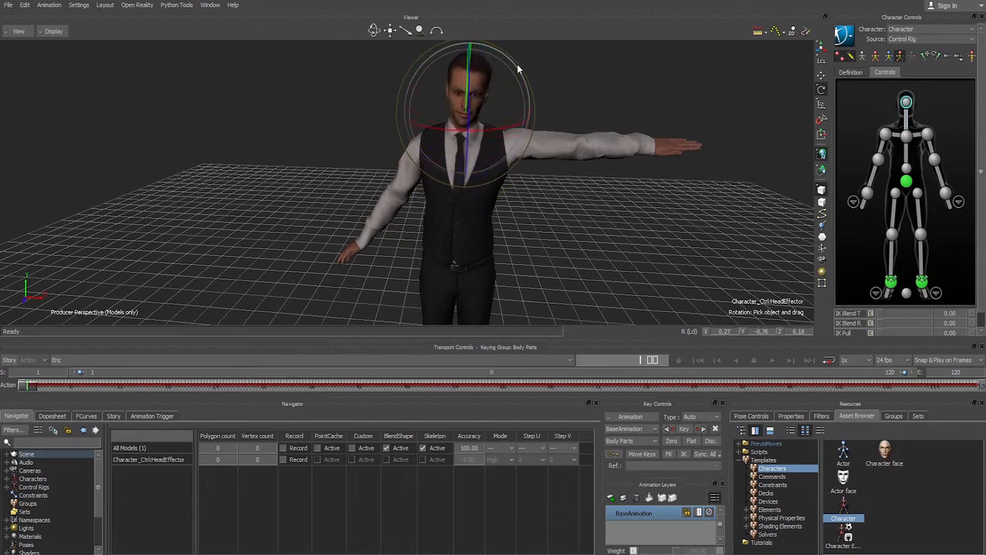
pyautogui.moveTo(459, 100); pyautogui.dragTo(464, 77)
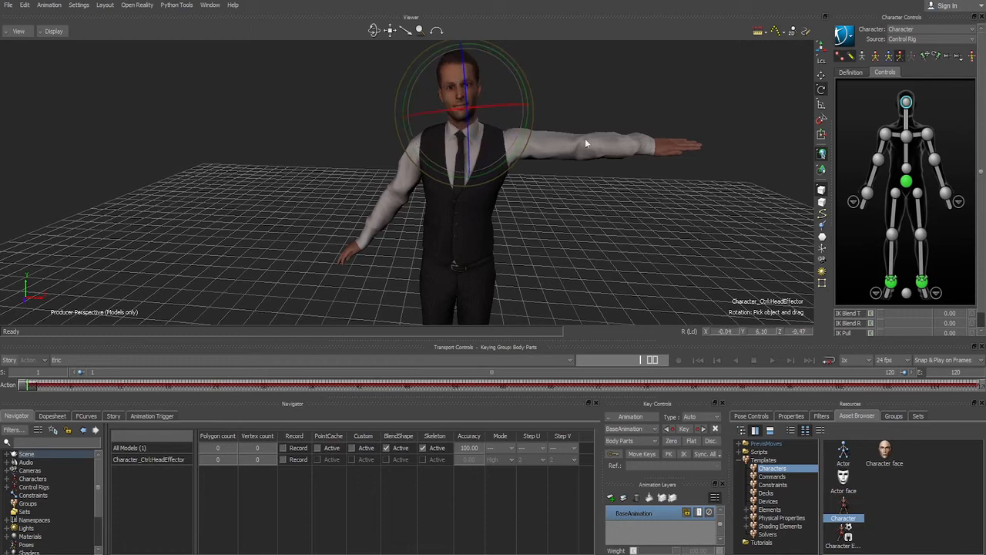
# Step: Select the hips effector, and try to rotate the right upper leg control while IK is active on the right ankle
pyautogui.keyDown('ctrl'); pyautogui.moveTo(585, 138); pyautogui.dragTo(583, 173); pyautogui.keyUp('ctrl')
pyautogui.keyDown('shift'); pyautogui.moveTo(583, 173); pyautogui.dragTo(607, 84); pyautogui.keyUp('shift')
pyautogui.click(906, 182)
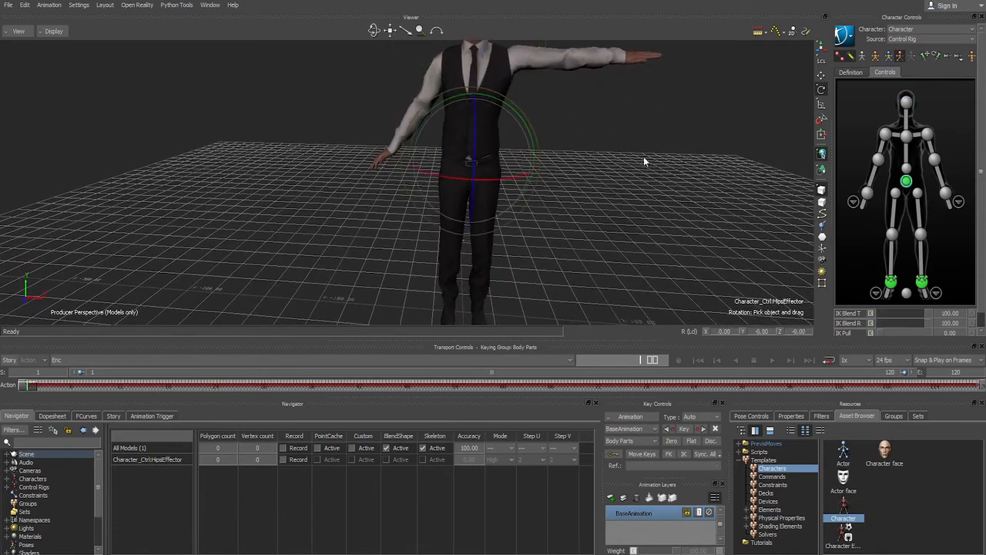
pyautogui.keyDown('ctrl'); pyautogui.keyDown('shift'); pyautogui.moveTo(670, 162); pyautogui.dragTo(566, 155); pyautogui.keyUp('shift'); pyautogui.keyUp('ctrl')
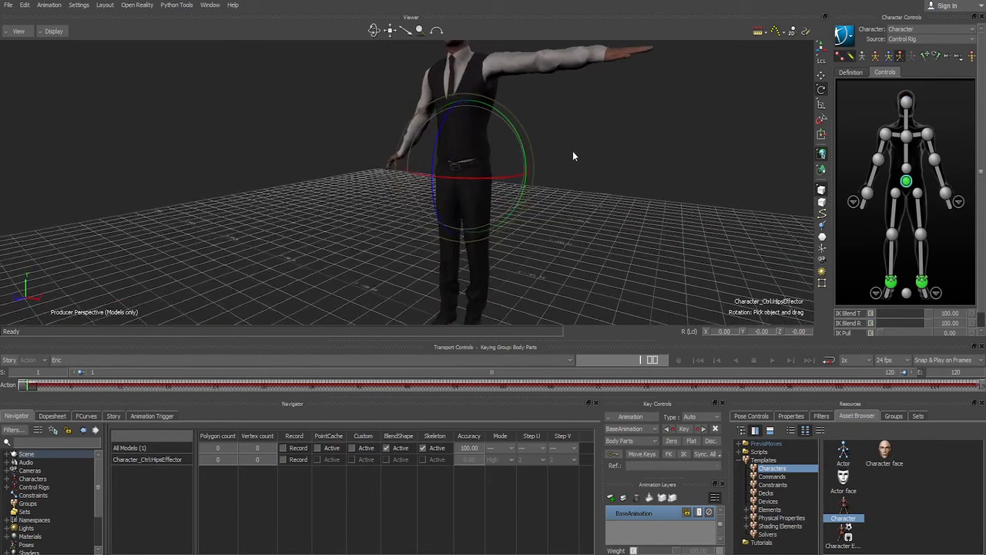
pyautogui.click(894, 219)
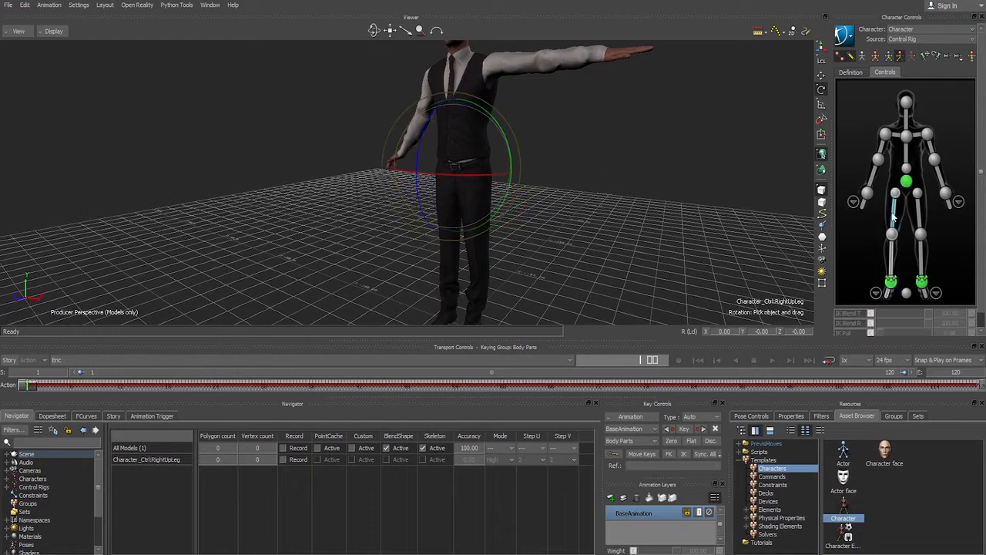
pyautogui.keyDown('ctrl'); pyautogui.keyDown('shift'); pyautogui.moveTo(531, 164); pyautogui.dragTo(429, 104); pyautogui.keyUp('shift'); pyautogui.keyUp('ctrl')
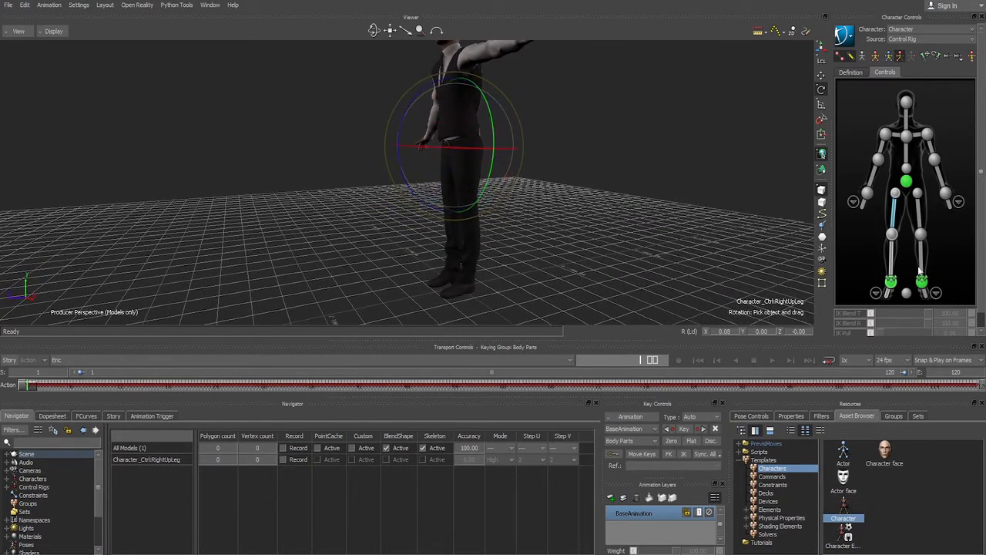
pyautogui.click(891, 283)
pyautogui.click(896, 223)
pyautogui.moveTo(411, 198); pyautogui.dragTo(447, 202)
# Step: Translate the right ankle effector to about X -10, Y 13, Z 5 to shift the right foot with IK
pyautogui.click(895, 283)
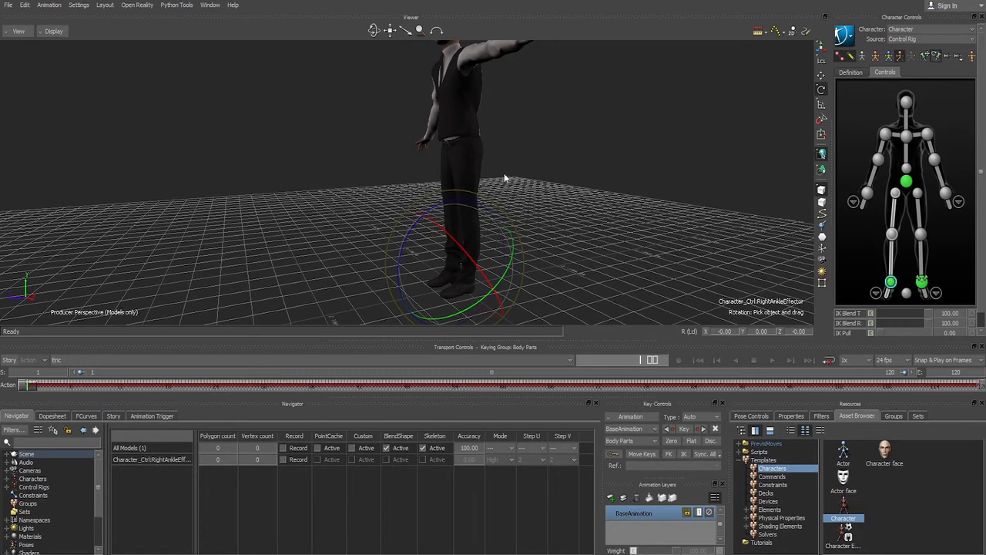
pyautogui.press('w')
pyautogui.moveTo(453, 282); pyautogui.dragTo(346, 223)
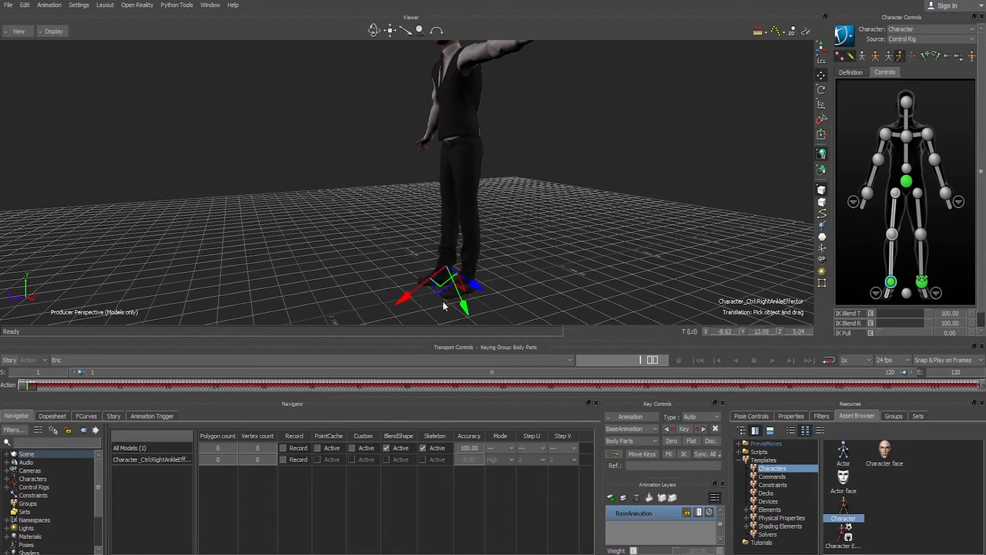
pyautogui.moveTo(478, 289)
pyautogui.mouseDown()
pyautogui.moveTo(445, 278)
pyautogui.moveTo(449, 268)
pyautogui.moveTo(471, 285)
pyautogui.mouseUp()
# Step: Set IK Blend T and IK Blend R to 0 on the right ankle effector
pyautogui.click(897, 221)
pyautogui.click(890, 284)
pyautogui.moveTo(903, 316); pyautogui.dragTo(895, 314)
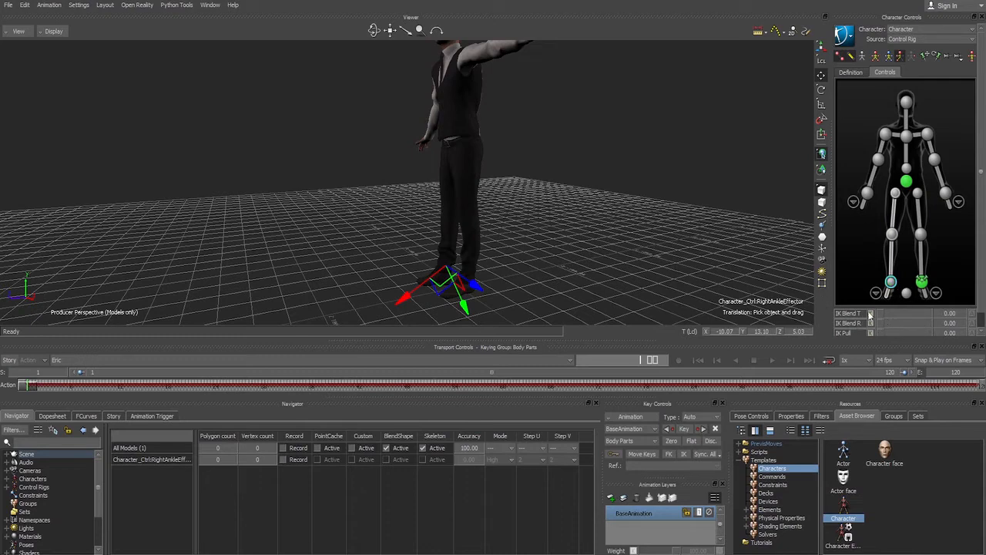
# Step: Rotate the right upper leg control with FK to about 3 degrees on Z
pyautogui.click(893, 218)
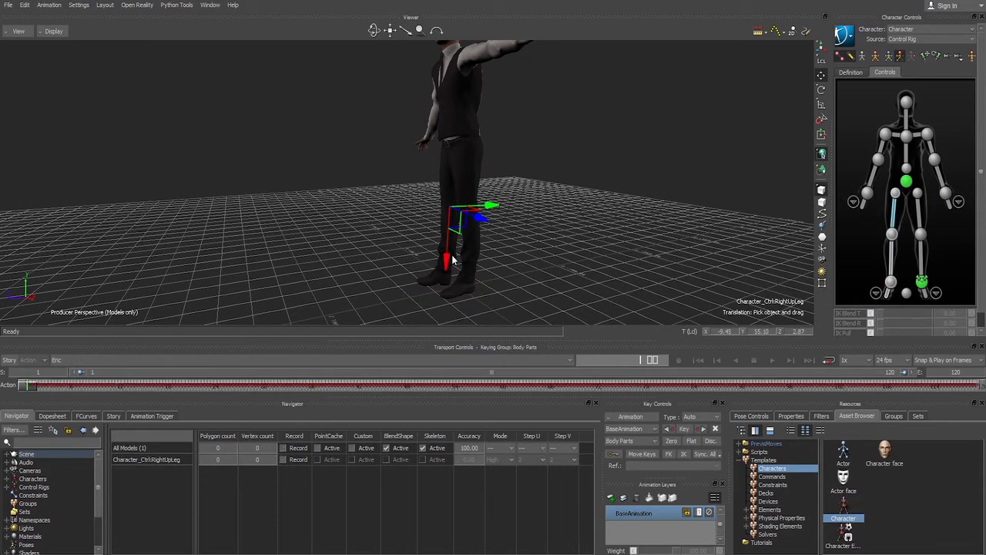
pyautogui.press('e')
pyautogui.moveTo(416, 198); pyautogui.dragTo(443, 193)
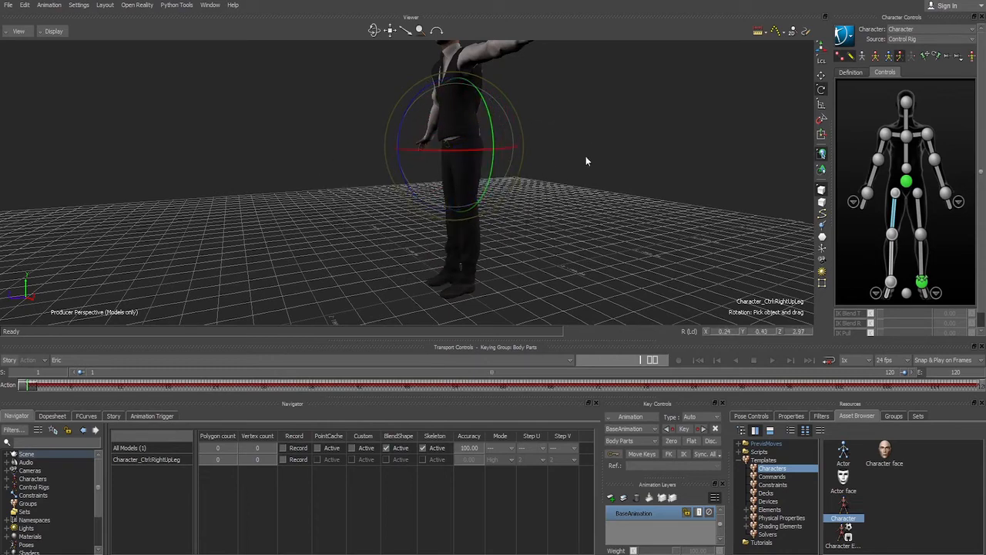
# Step: Swing the right leg out to the side by rotating the right upper leg control
pyautogui.keyDown('ctrl'); pyautogui.keyDown('shift'); pyautogui.moveTo(585, 160); pyautogui.dragTo(630, 165); pyautogui.keyUp('shift'); pyautogui.keyUp('ctrl')
pyautogui.moveTo(479, 104); pyautogui.dragTo(503, 103)
pyautogui.moveTo(457, 134)
pyautogui.mouseDown()
pyautogui.moveTo(456, 117)
pyautogui.moveTo(462, 123)
pyautogui.mouseUp()
# Step: Translate the left ankle effector to about X 52, Y 50, Z 51 to pull the left foot outward with IK
pyautogui.click(922, 282)
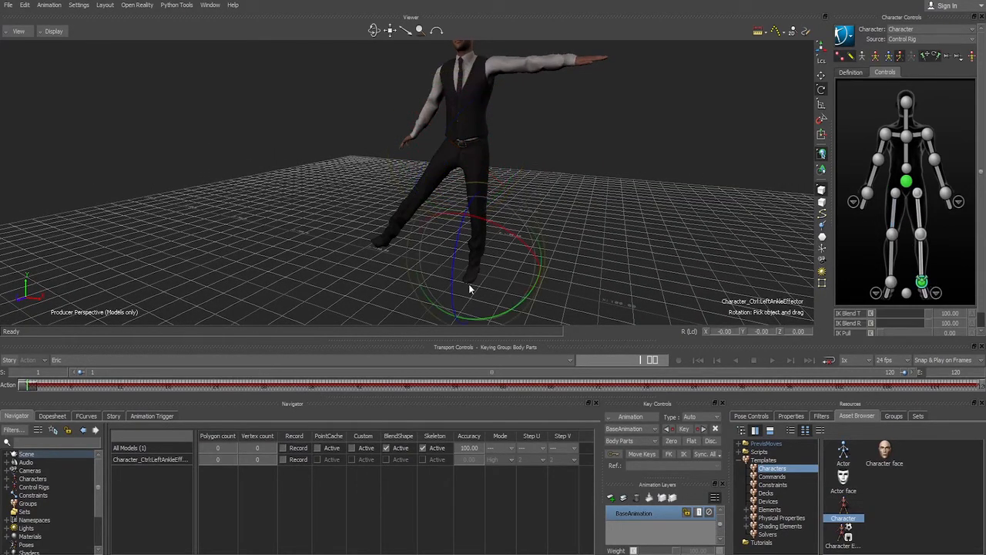
pyautogui.press('t')
pyautogui.keyDown('ctrl'); pyautogui.keyDown('shift'); pyautogui.moveTo(543, 261); pyautogui.dragTo(583, 174); pyautogui.keyUp('shift'); pyautogui.keyUp('ctrl')
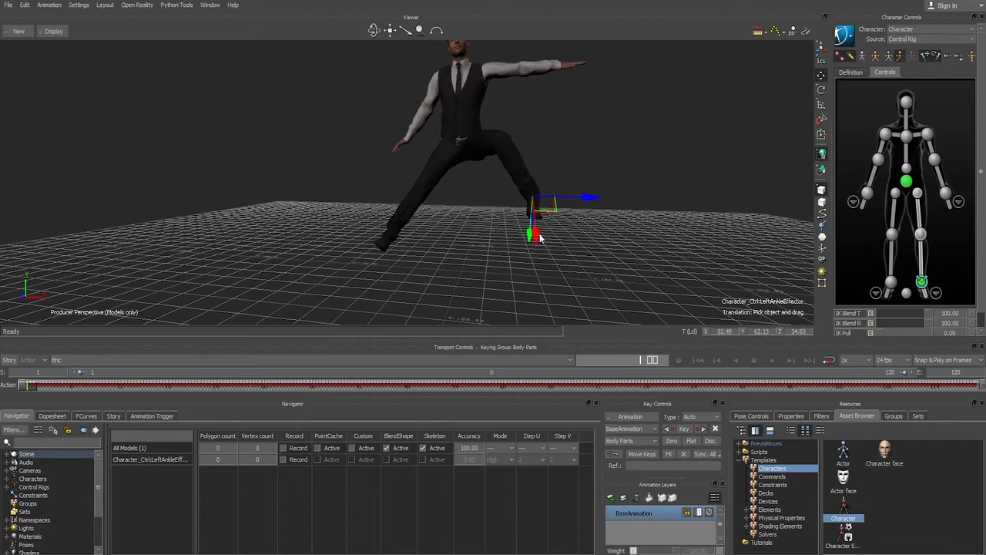
pyautogui.moveTo(539, 233); pyautogui.dragTo(550, 270)
pyautogui.keyDown('ctrl'); pyautogui.keyDown('shift'); pyautogui.moveTo(598, 212); pyautogui.dragTo(677, 194); pyautogui.keyUp('shift'); pyautogui.keyUp('ctrl')
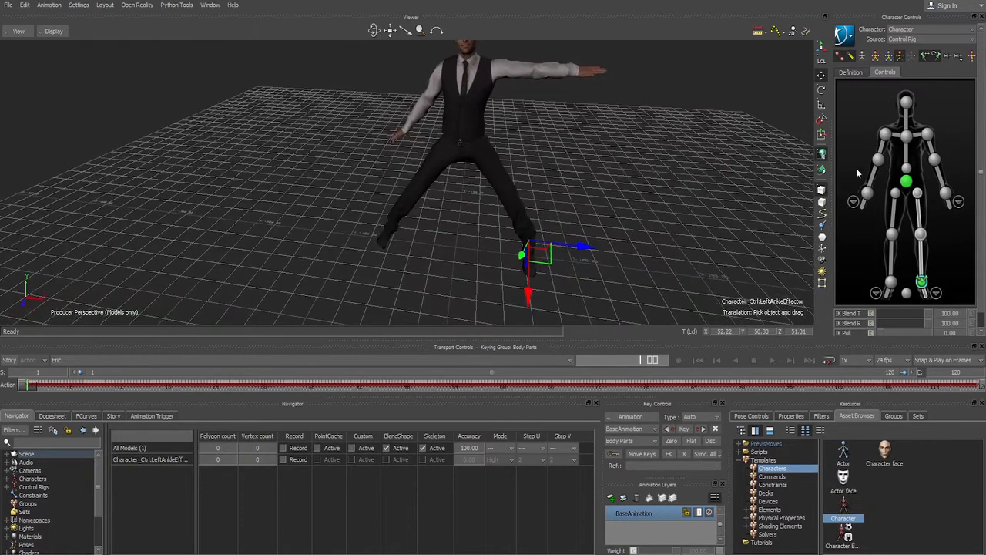
# Step: Lower the hips effector to about Y 49 and raise it back to about Y 88
pyautogui.click(903, 185)
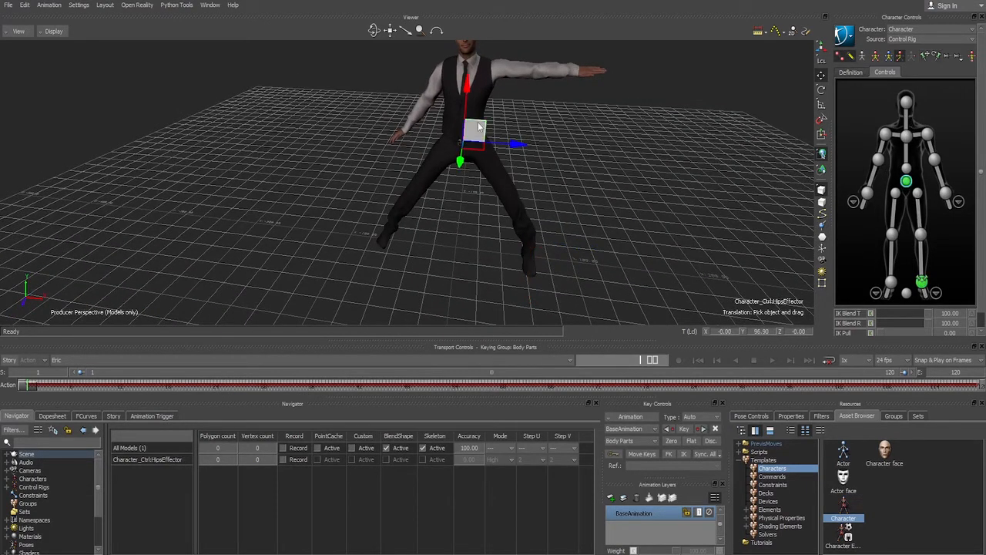
pyautogui.click(466, 83)
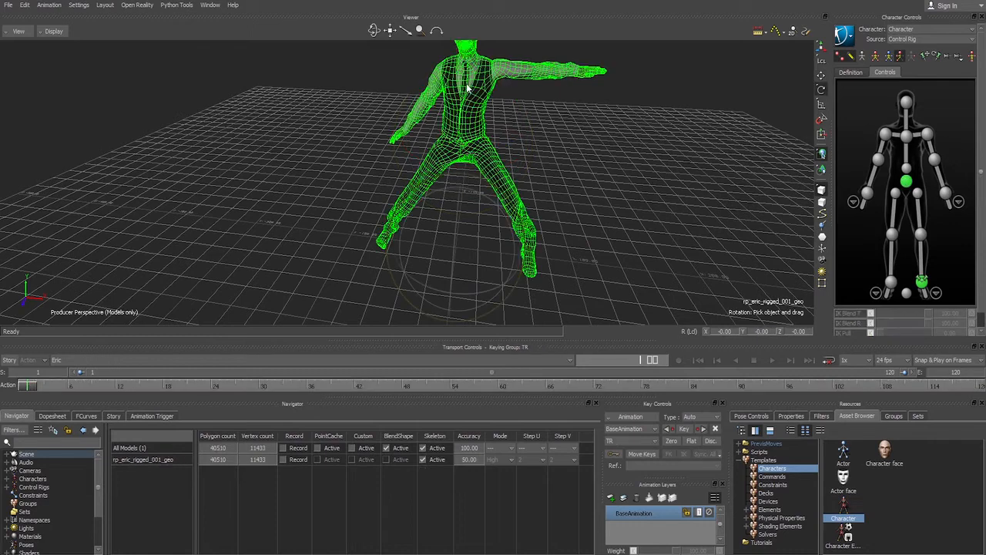
pyautogui.click(915, 183)
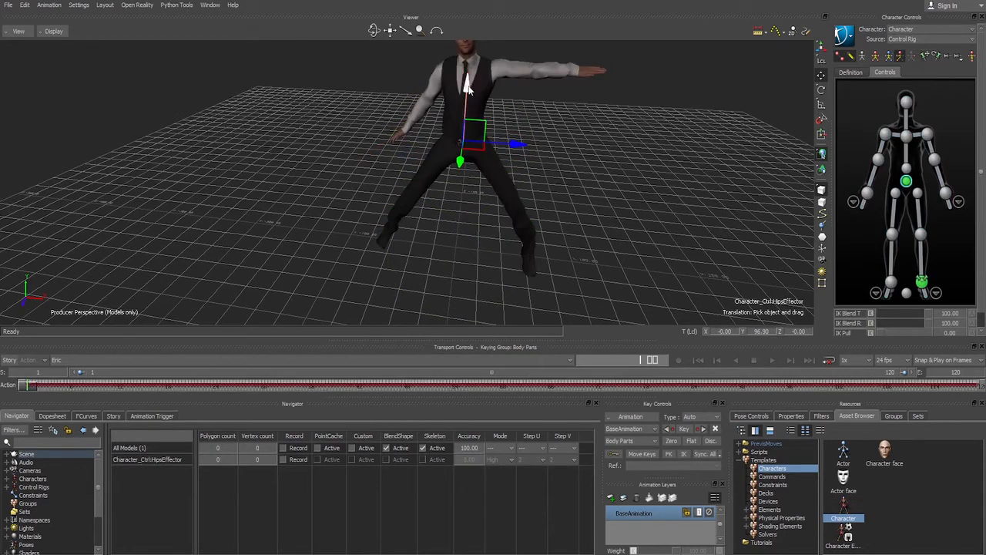
pyautogui.moveTo(464, 140)
pyautogui.mouseDown()
pyautogui.moveTo(470, 222)
pyautogui.moveTo(481, 131)
pyautogui.mouseUp()
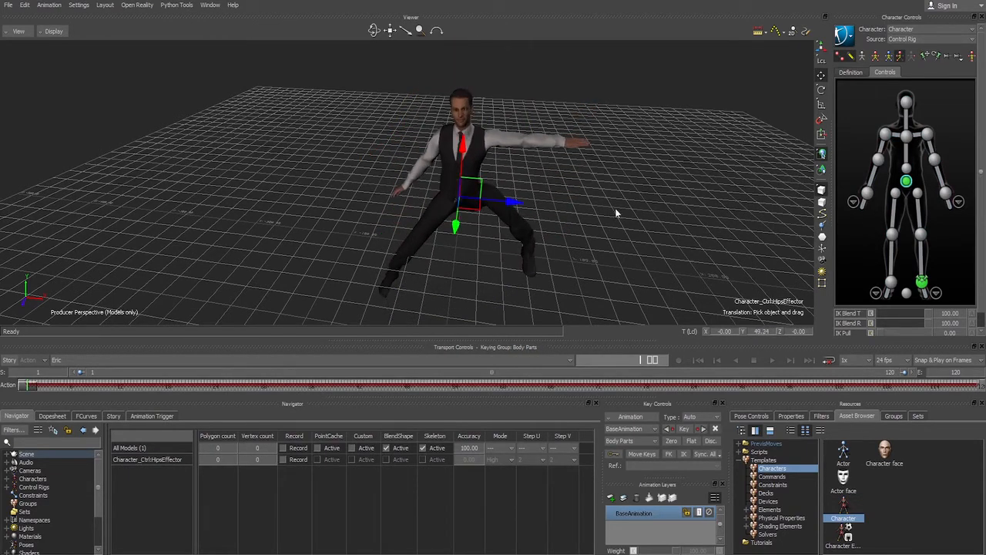
pyautogui.keyDown('ctrl'); pyautogui.keyDown('shift'); pyautogui.moveTo(615, 208); pyautogui.dragTo(591, 190); pyautogui.keyUp('shift'); pyautogui.keyUp('ctrl')
pyautogui.moveTo(462, 158); pyautogui.dragTo(463, 106)
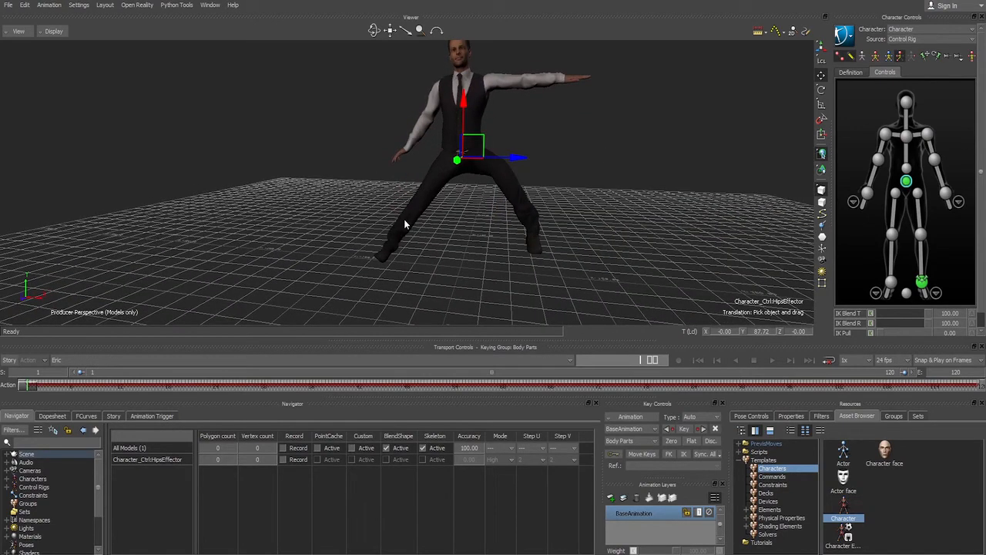
# Step: Move the left ankle effector inward to about X 45, lower the hips effector to about Y 83 and shift it sideways toward the left foot
pyautogui.click(921, 284)
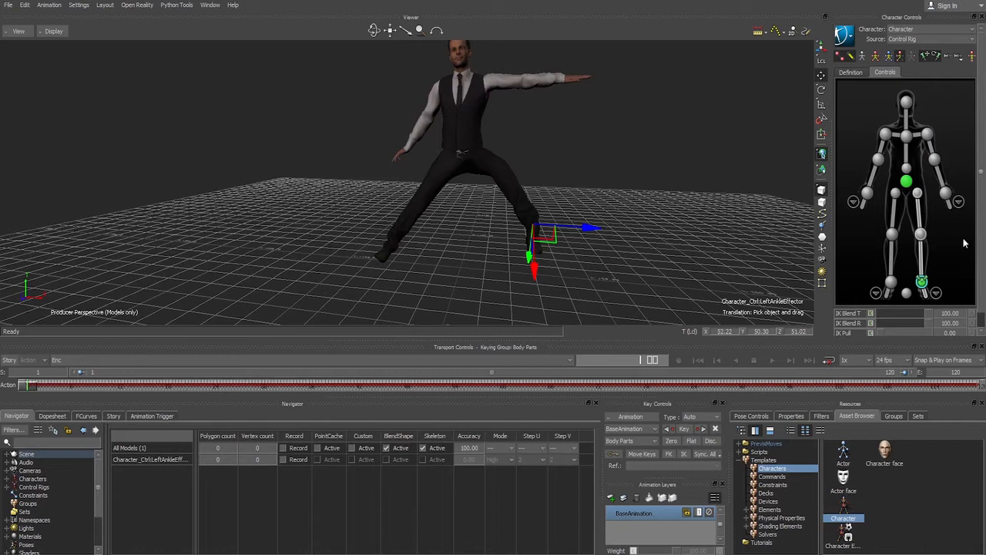
pyautogui.moveTo(587, 238)
pyautogui.mouseDown()
pyautogui.moveTo(655, 234)
pyautogui.moveTo(580, 235)
pyautogui.moveTo(517, 221)
pyautogui.moveTo(582, 228)
pyautogui.mouseUp()
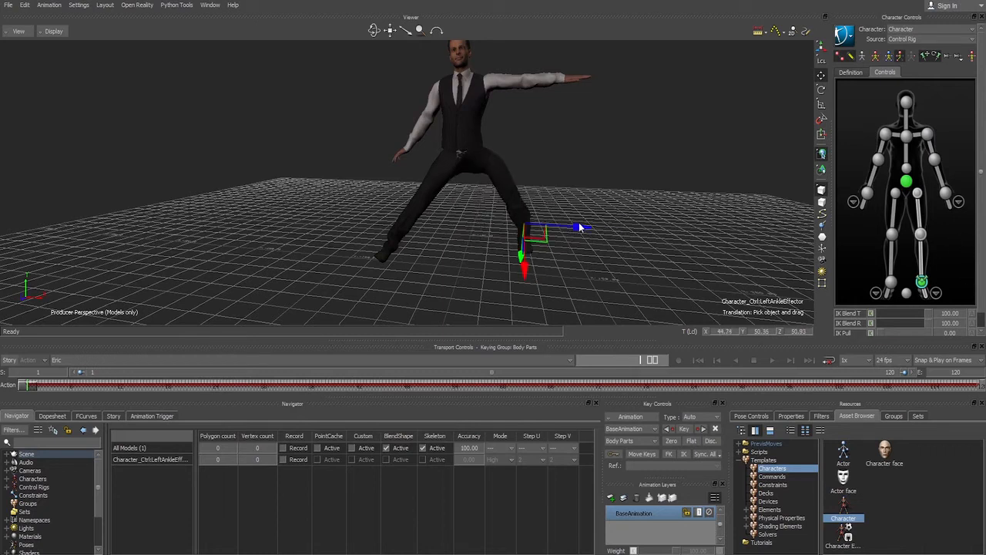
pyautogui.click(908, 183)
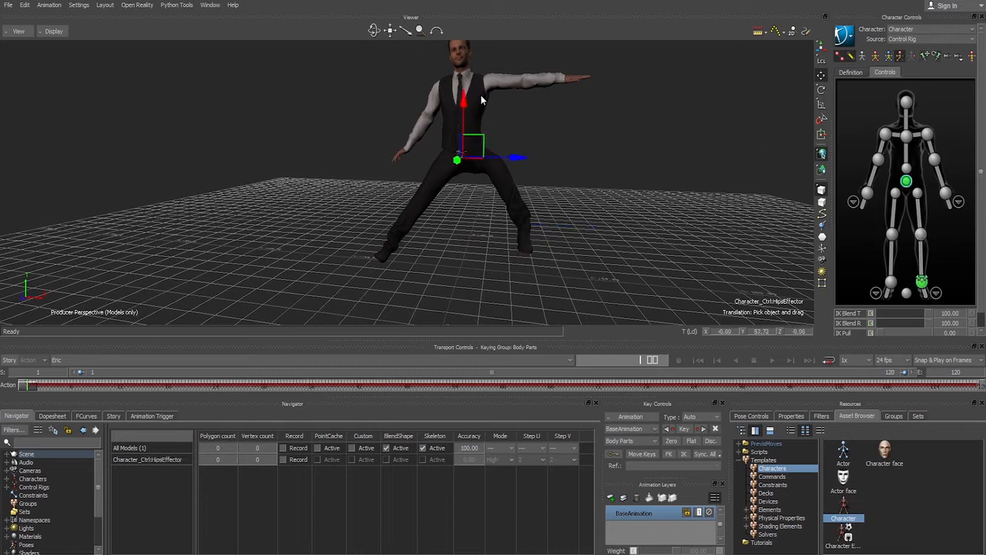
pyautogui.moveTo(463, 98); pyautogui.dragTo(462, 104)
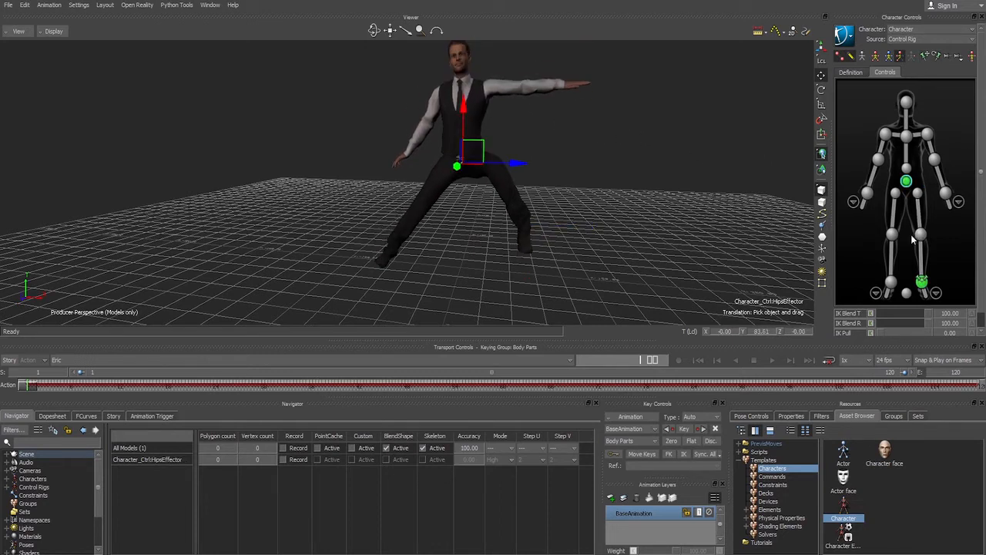
pyautogui.click(922, 284)
pyautogui.click(908, 181)
pyautogui.moveTo(464, 137); pyautogui.dragTo(472, 99)
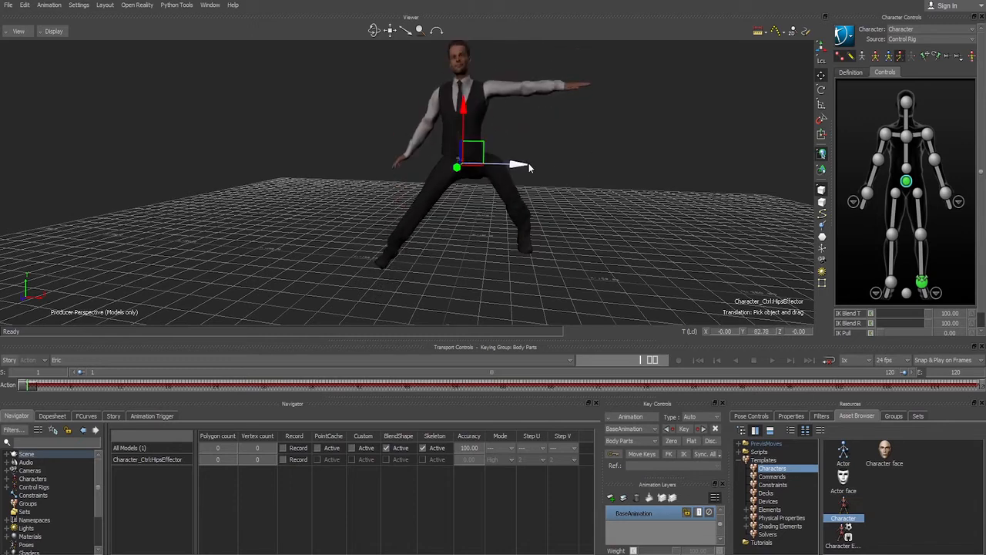
pyautogui.moveTo(528, 167); pyautogui.dragTo(548, 164)
pyautogui.click(922, 284)
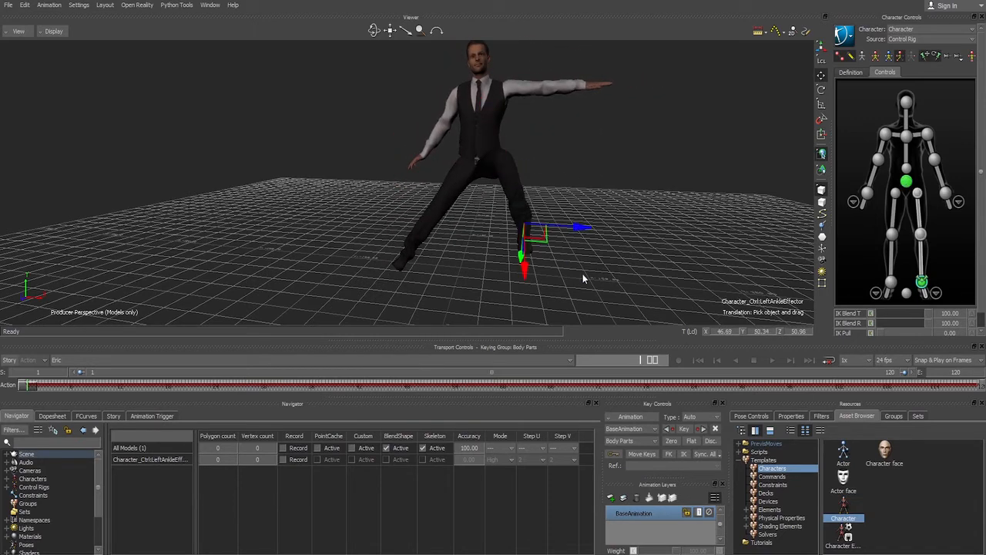
# Step: Set IK Blend T and IK Blend R to 100 on the right wrist effector and pin its translation and rotation
pyautogui.click(868, 193)
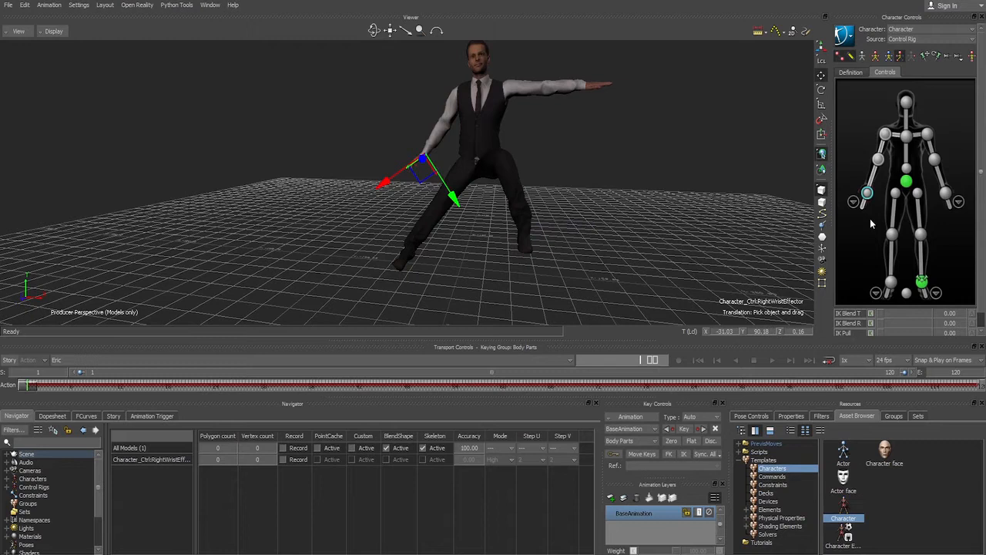
pyautogui.click(947, 314)
pyautogui.click(907, 324)
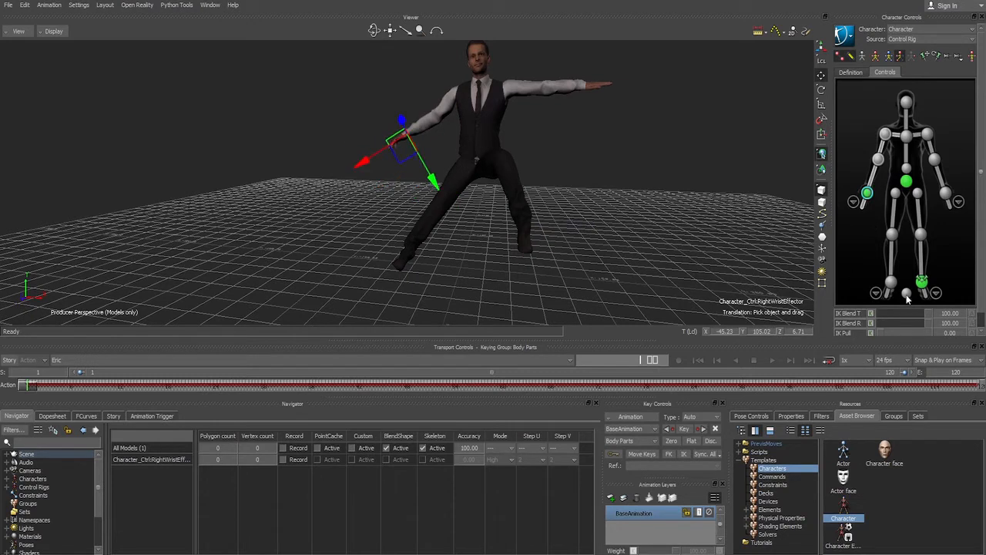
pyautogui.click(928, 55)
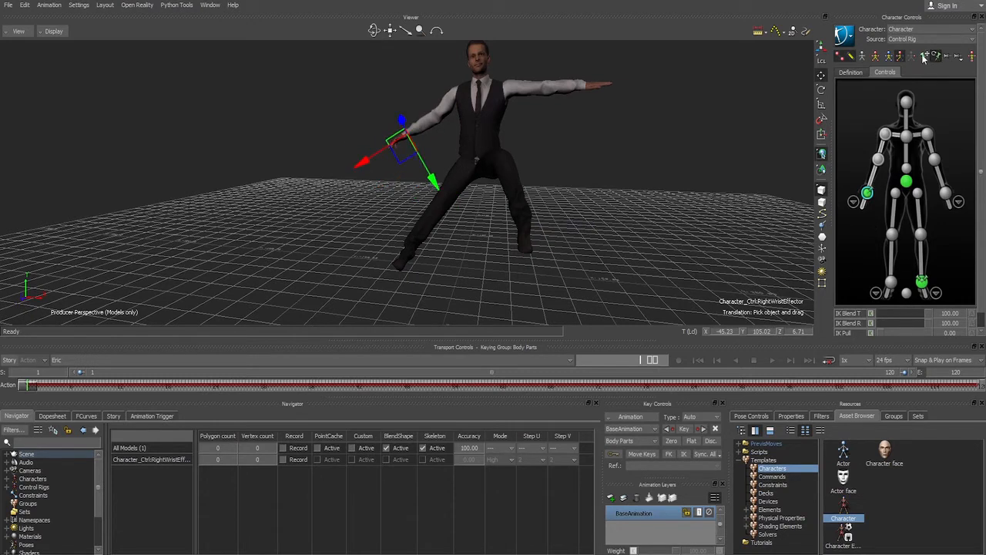
# Step: Translate the hips effector to about X -8, Y 73 while the right wrist stays pinned
pyautogui.click(906, 181)
pyautogui.moveTo(510, 164)
pyautogui.mouseDown()
pyautogui.moveTo(552, 165)
pyautogui.moveTo(502, 166)
pyautogui.moveTo(530, 168)
pyautogui.moveTo(521, 175)
pyautogui.moveTo(798, 171)
pyautogui.moveTo(454, 163)
pyautogui.moveTo(765, 163)
pyautogui.moveTo(529, 161)
pyautogui.moveTo(561, 159)
pyautogui.moveTo(539, 151)
pyautogui.moveTo(535, 162)
pyautogui.moveTo(494, 164)
pyautogui.mouseUp()
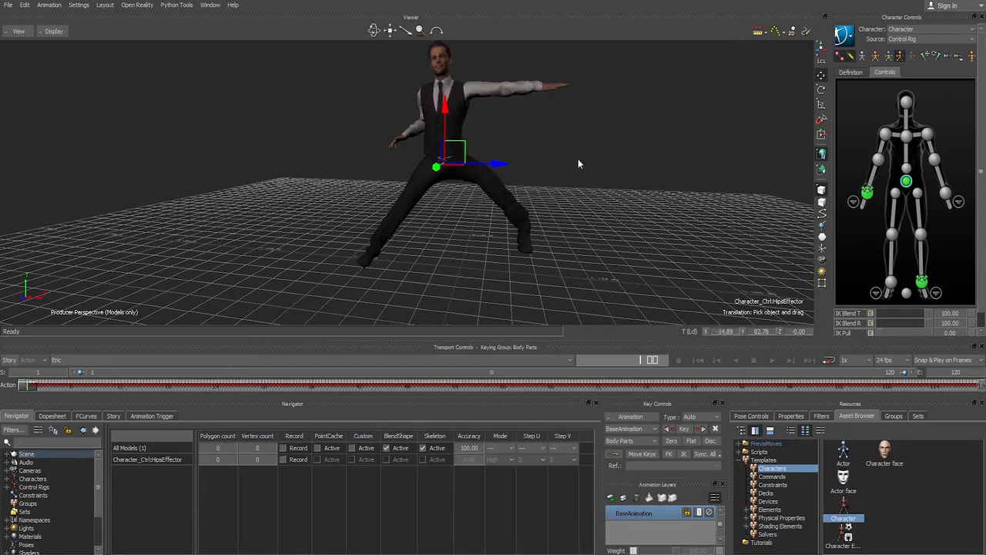
pyautogui.keyDown('ctrl'); pyautogui.keyDown('shift'); pyautogui.moveTo(578, 159); pyautogui.dragTo(603, 162); pyautogui.keyUp('shift'); pyautogui.keyUp('ctrl')
pyautogui.moveTo(486, 161); pyautogui.dragTo(489, 162)
pyautogui.moveTo(437, 107)
pyautogui.mouseDown()
pyautogui.moveTo(438, 94)
pyautogui.moveTo(437, 112)
pyautogui.mouseUp()
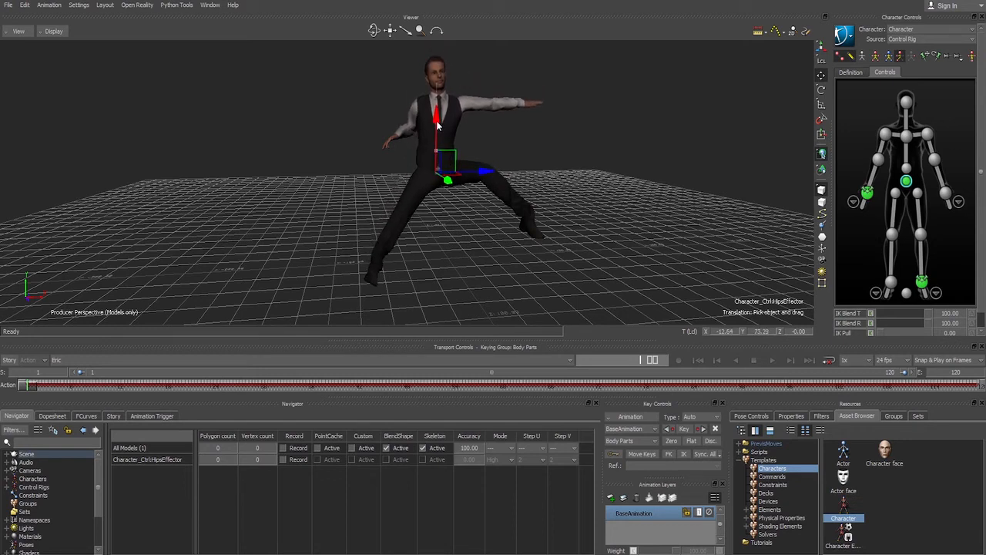
pyautogui.moveTo(485, 171); pyautogui.dragTo(489, 169)
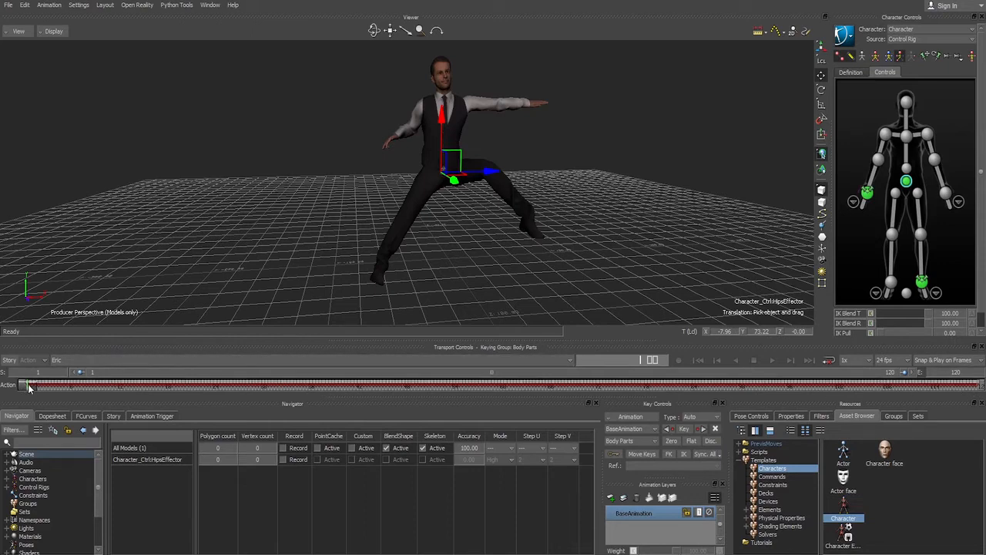
# Step: Scrub the timeline to discard the unkeyed pose and return the character to its T-pose
pyautogui.moveTo(28, 385)
pyautogui.mouseDown()
pyautogui.moveTo(207, 394)
pyautogui.moveTo(28, 385)
pyautogui.mouseUp()
pyautogui.keyDown('ctrl'); pyautogui.moveTo(424, 193); pyautogui.dragTo(561, 154); pyautogui.keyUp('ctrl')
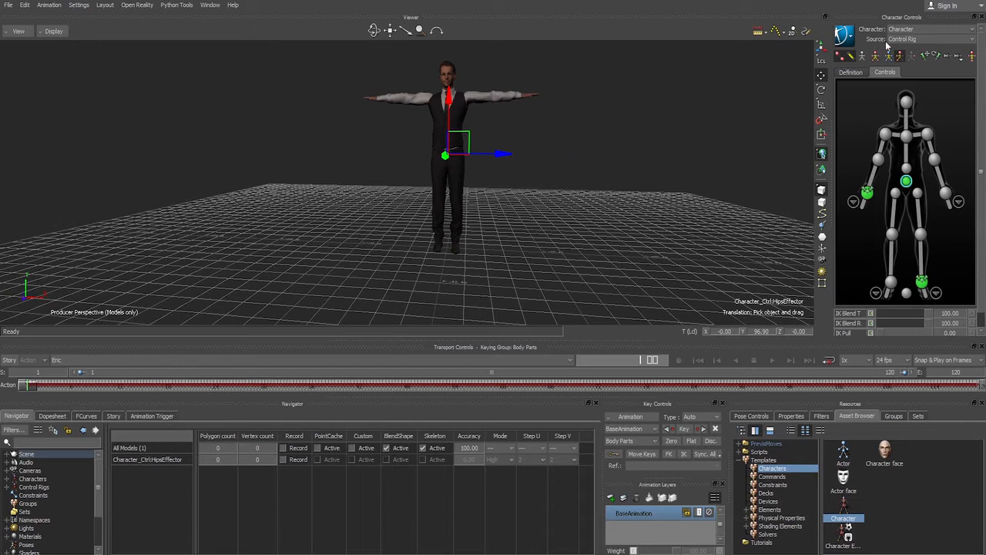
# Step: Look through the character's Bake (Plot) options and switch the character's source to None
pyautogui.click(847, 36)
pyautogui.click(802, 94)
pyautogui.click(846, 37)
pyautogui.click(809, 96)
pyautogui.click(846, 38)
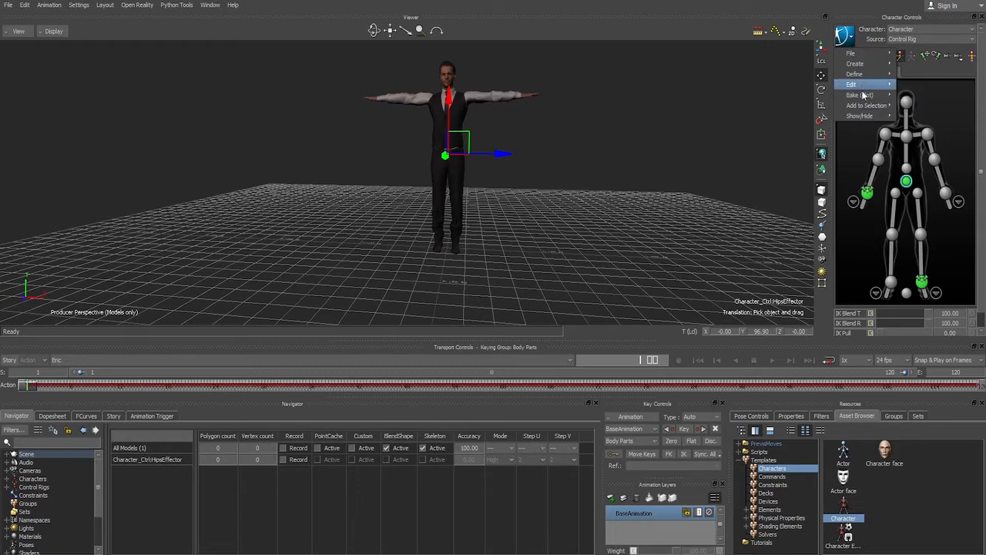
pyautogui.moveTo(881, 96)
pyautogui.click(930, 94)
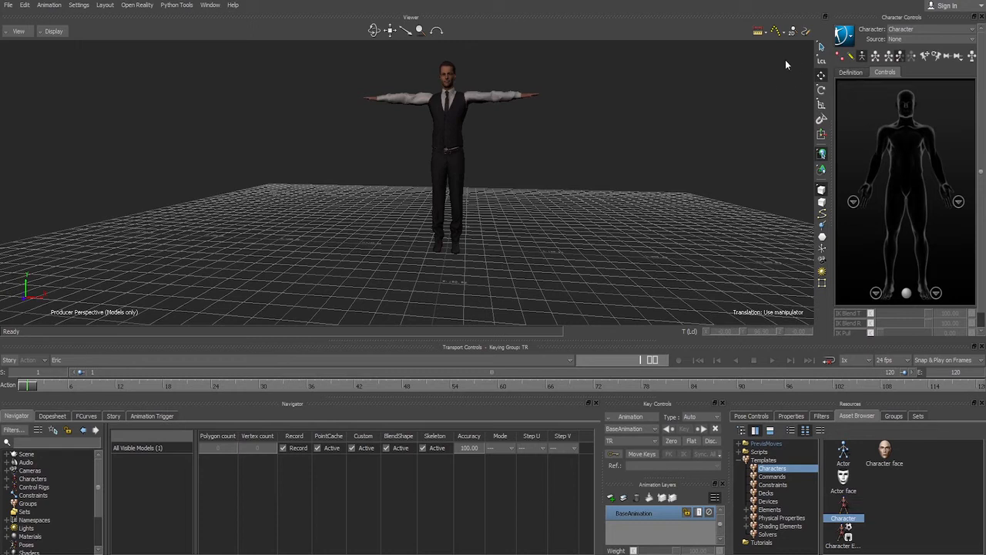
# Step: Switch the character's source to Control Rig and then to Stance
pyautogui.click(904, 40)
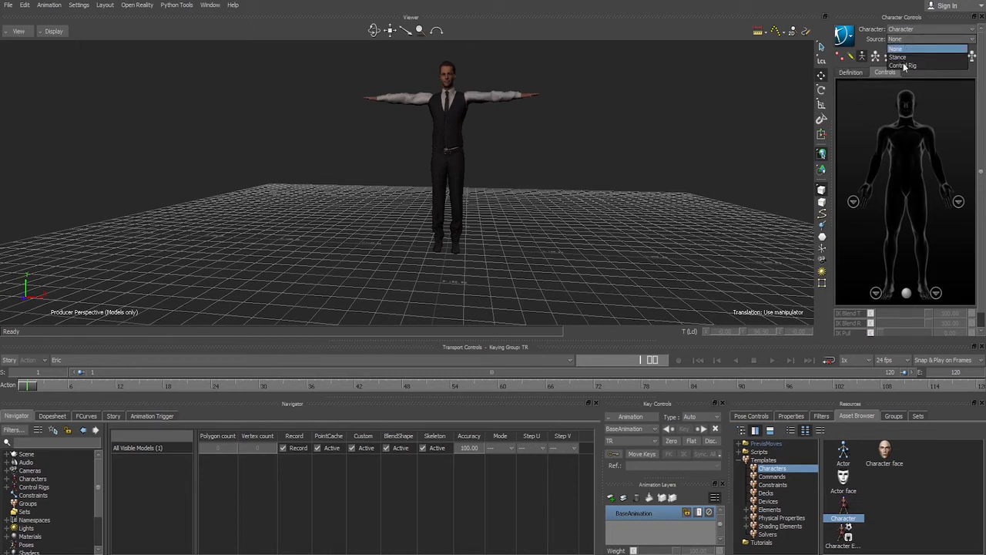
pyautogui.click(904, 67)
pyautogui.click(908, 39)
pyautogui.click(908, 57)
pyautogui.click(907, 40)
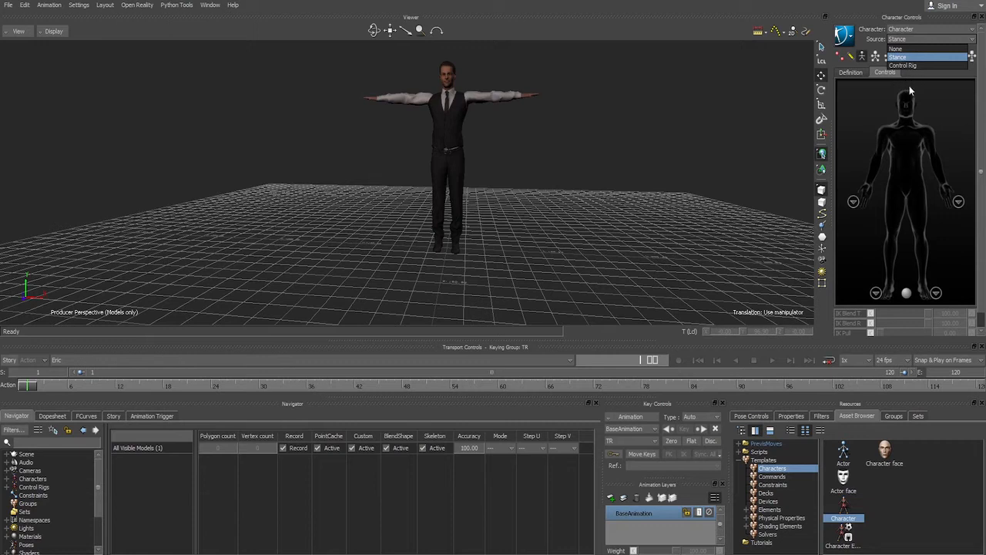
pyautogui.click(916, 79)
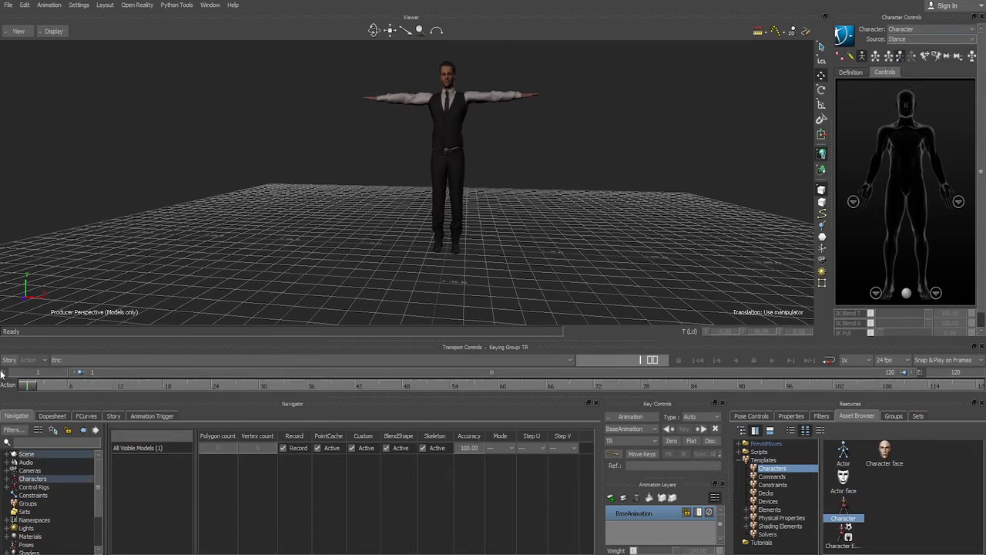
# Step: Set the character's source back to Control Rig
pyautogui.click(843, 35)
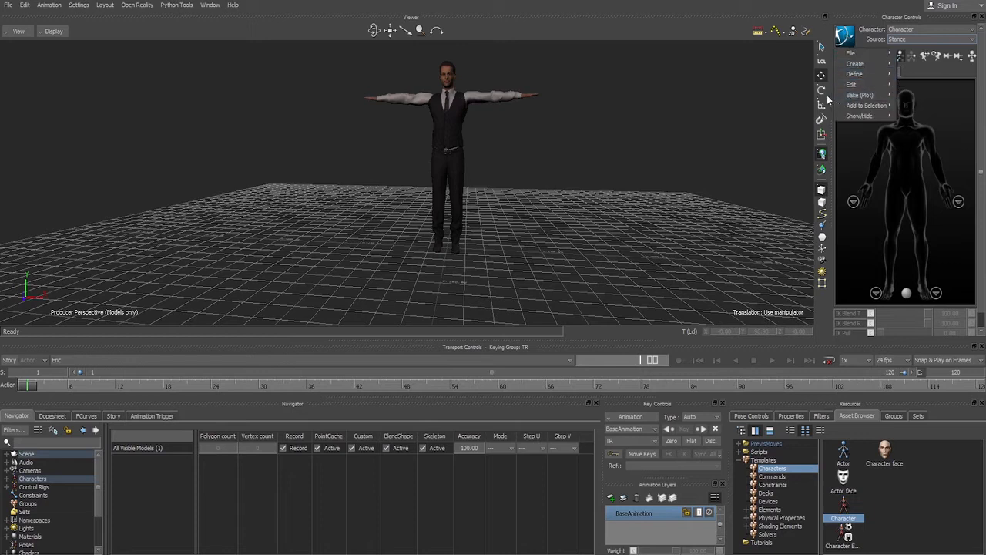
pyautogui.click(859, 84)
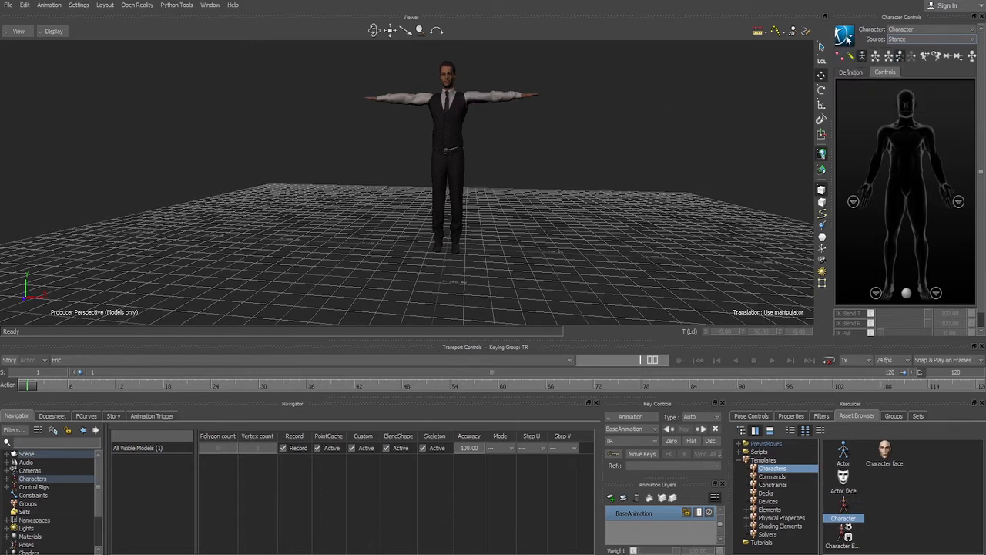
pyautogui.click(910, 39)
pyautogui.click(898, 67)
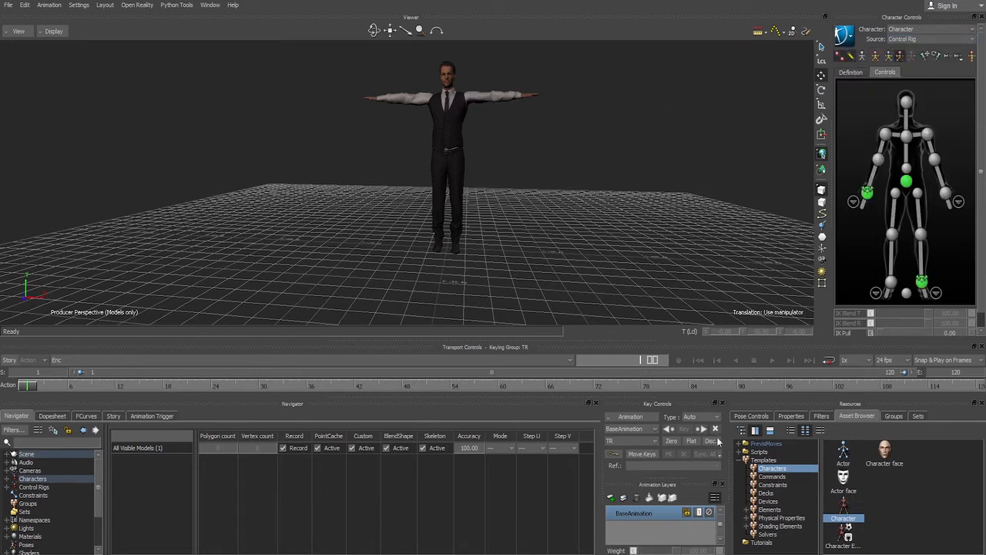
# Step: Add a new animation layer and select the right upper arm control for rotation
pyautogui.click(612, 497)
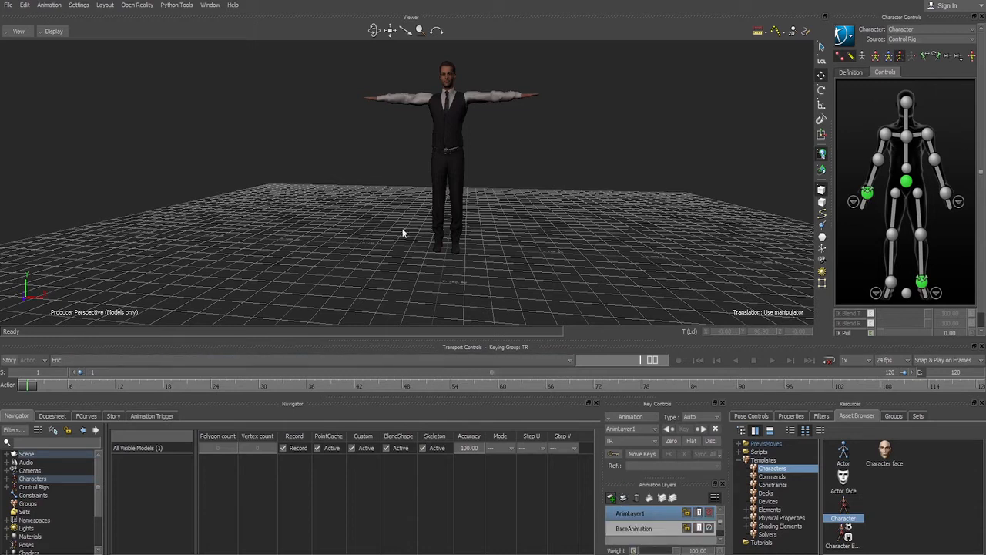
pyautogui.click(883, 146)
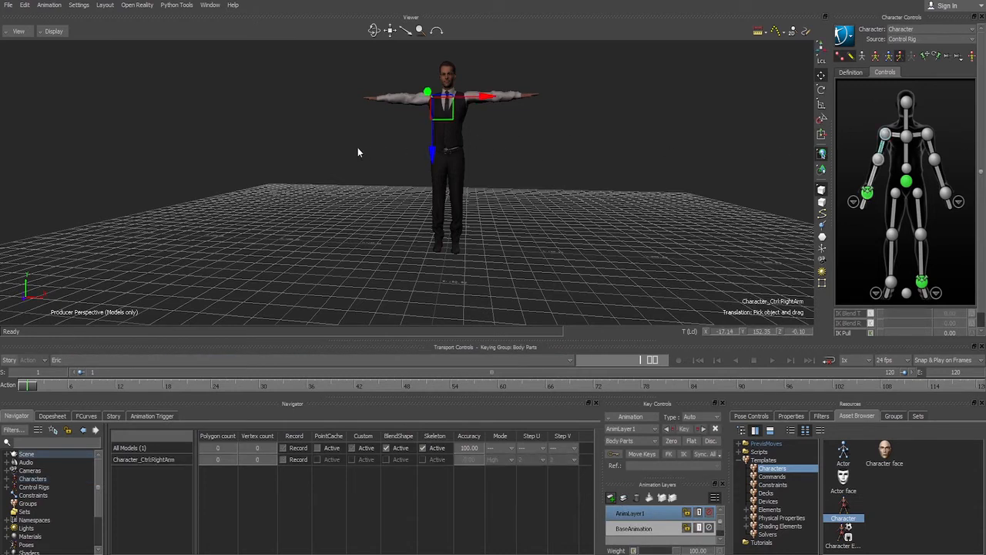
pyautogui.press('r')
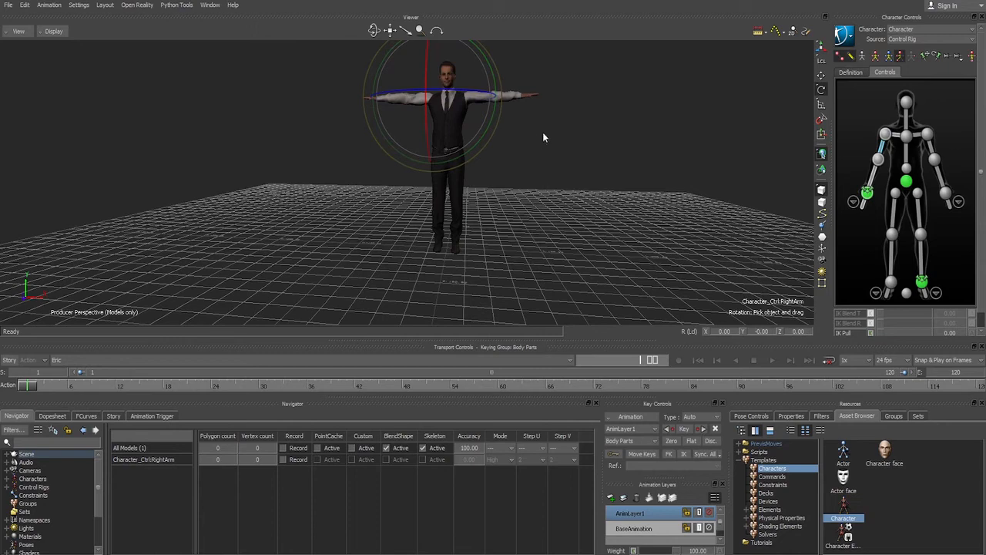
pyautogui.keyDown('ctrl'); pyautogui.keyDown('shift'); pyautogui.moveTo(543, 134); pyautogui.dragTo(640, 110); pyautogui.keyUp('shift'); pyautogui.keyUp('ctrl')
# Step: Set the right wrist effector's IK Blend T and IK Blend R to 0 and release its pins
pyautogui.click(867, 194)
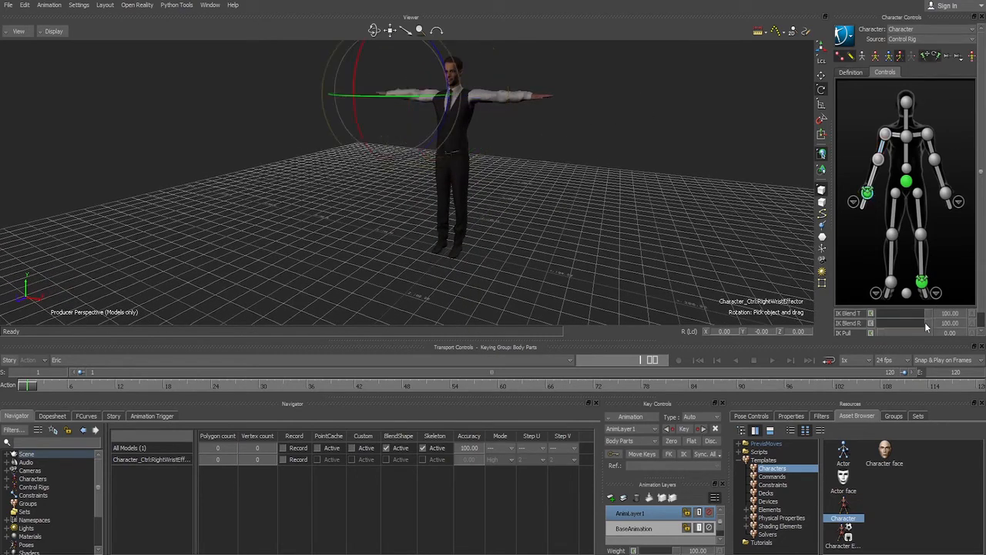
pyautogui.click(892, 147)
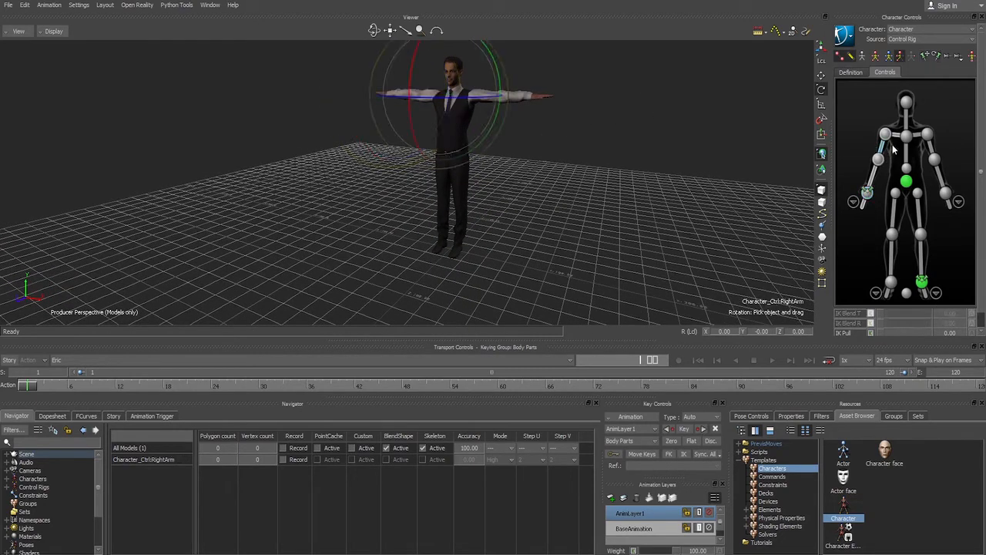
pyautogui.click(867, 194)
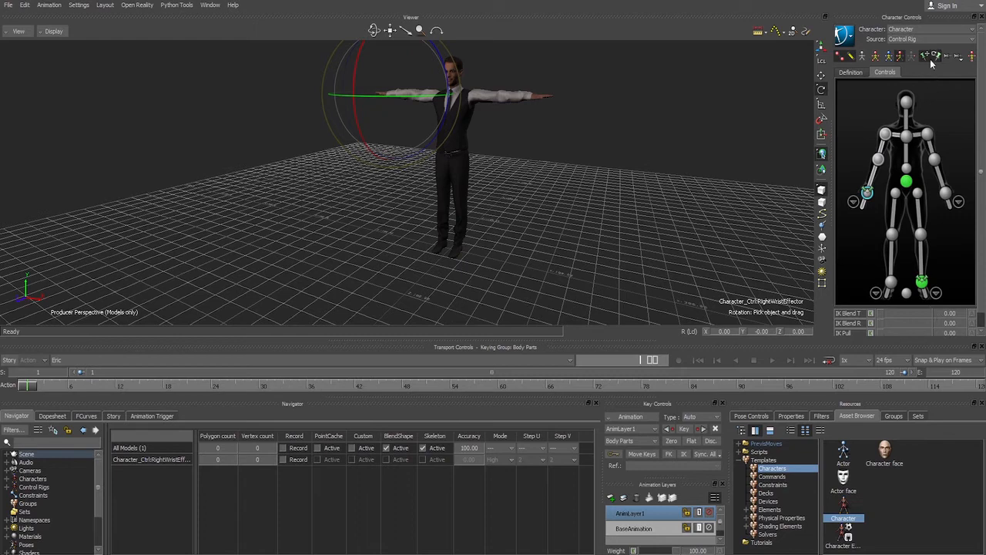
pyautogui.click(891, 146)
# Step: Key the right upper arm's Y rotation at about 80, 18, 77 and 37 degrees on frames 1, 19, 39 and 60
pyautogui.moveTo(647, 133); pyautogui.dragTo(481, 82)
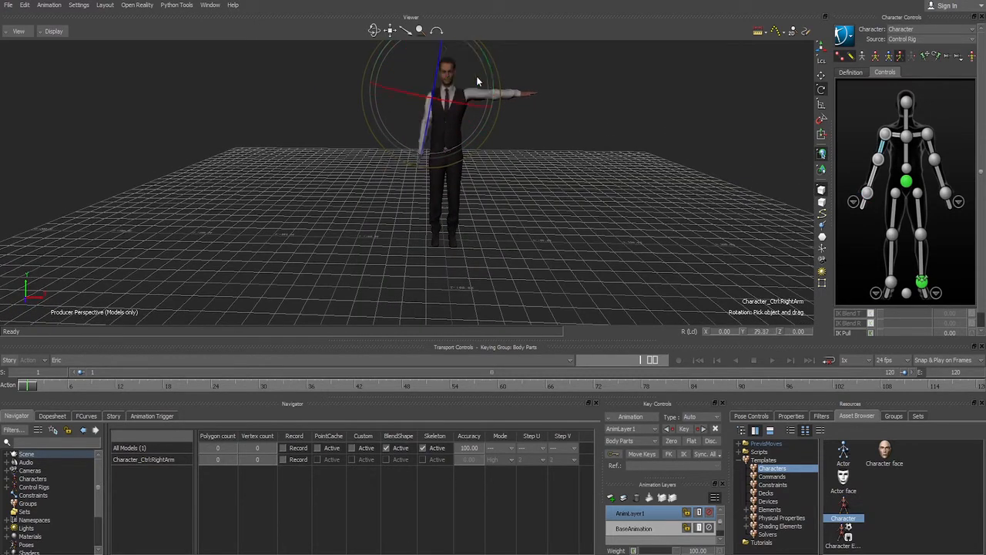
pyautogui.moveTo(33, 391); pyautogui.dragTo(179, 383)
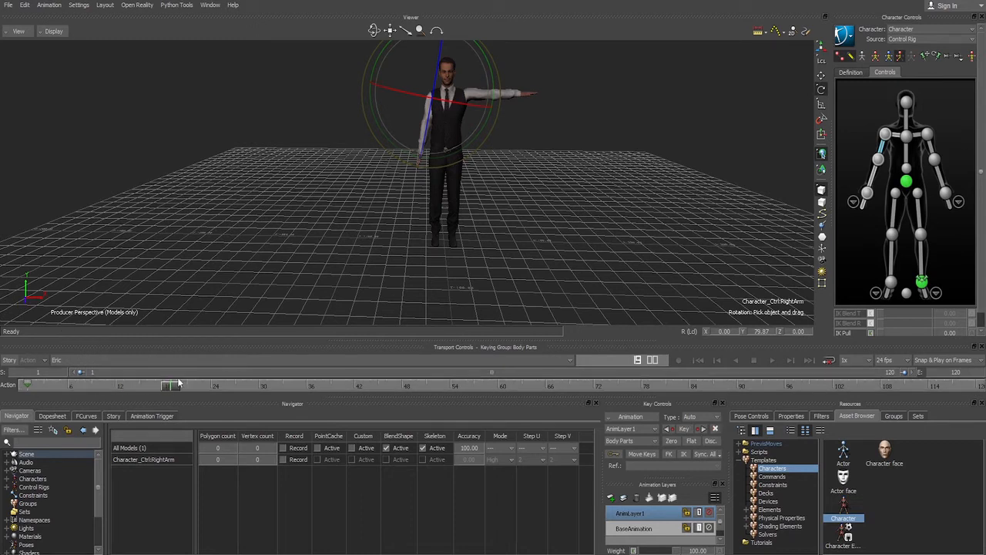
pyautogui.moveTo(459, 158)
pyautogui.mouseDown()
pyautogui.moveTo(423, 152)
pyautogui.moveTo(445, 155)
pyautogui.mouseUp()
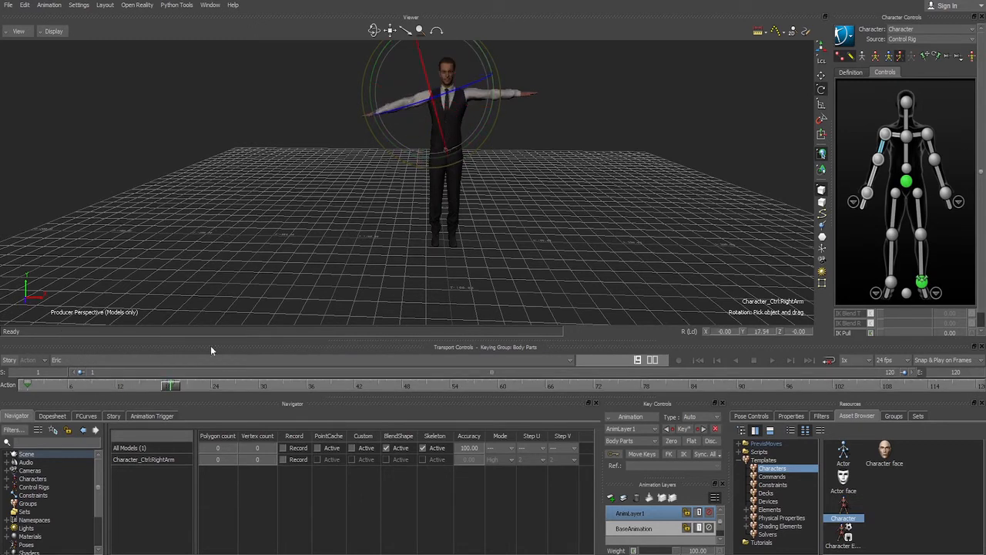
pyautogui.moveTo(175, 389); pyautogui.dragTo(330, 386)
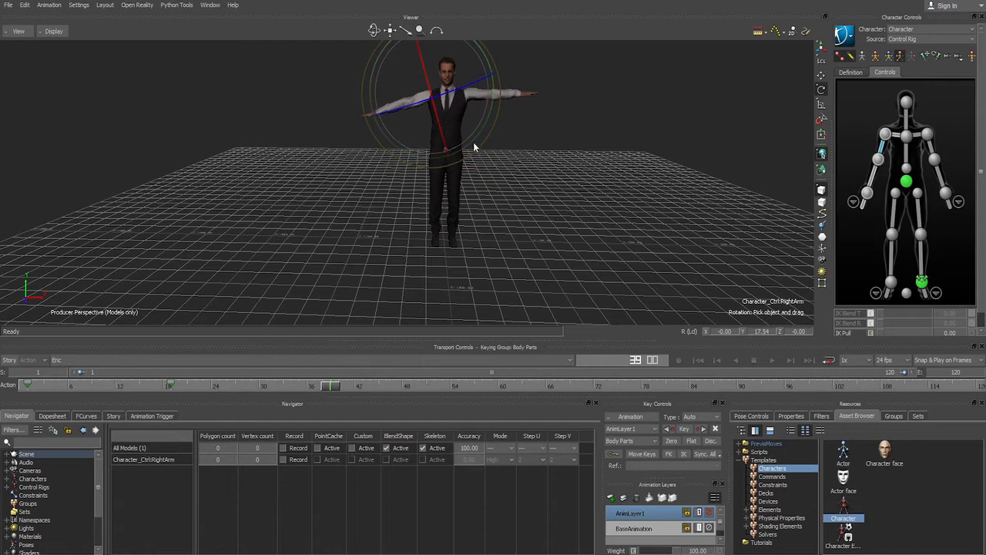
pyautogui.moveTo(473, 143); pyautogui.dragTo(481, 124)
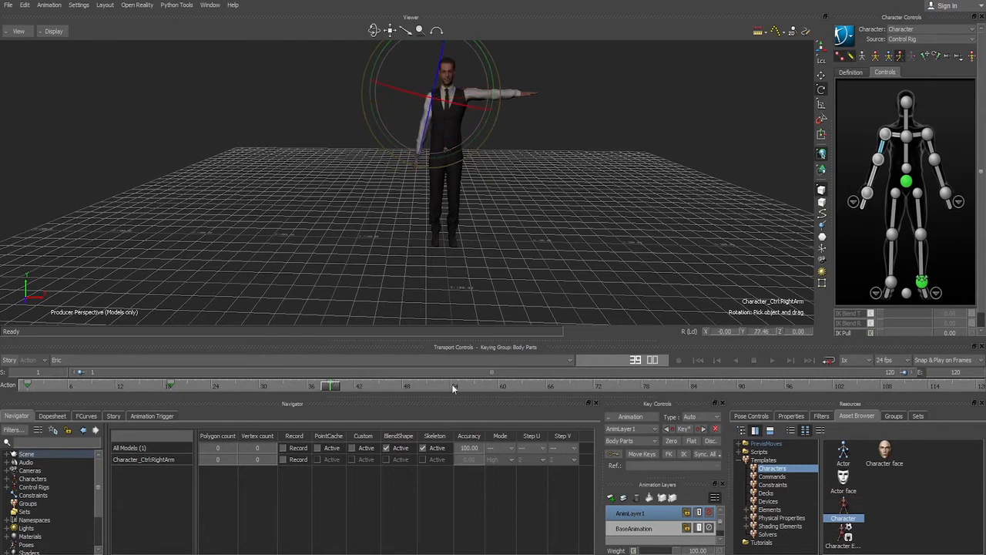
pyautogui.moveTo(334, 387); pyautogui.dragTo(497, 386)
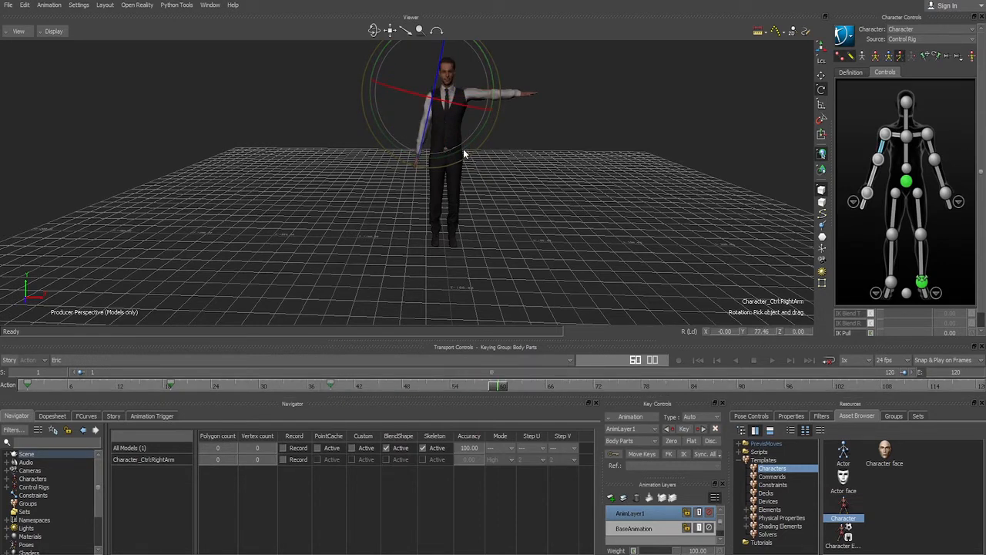
pyautogui.moveTo(463, 149); pyautogui.dragTo(441, 158)
# Step: Play back the arm animation from the first frame and review the motion past its last key
pyautogui.click(552, 387)
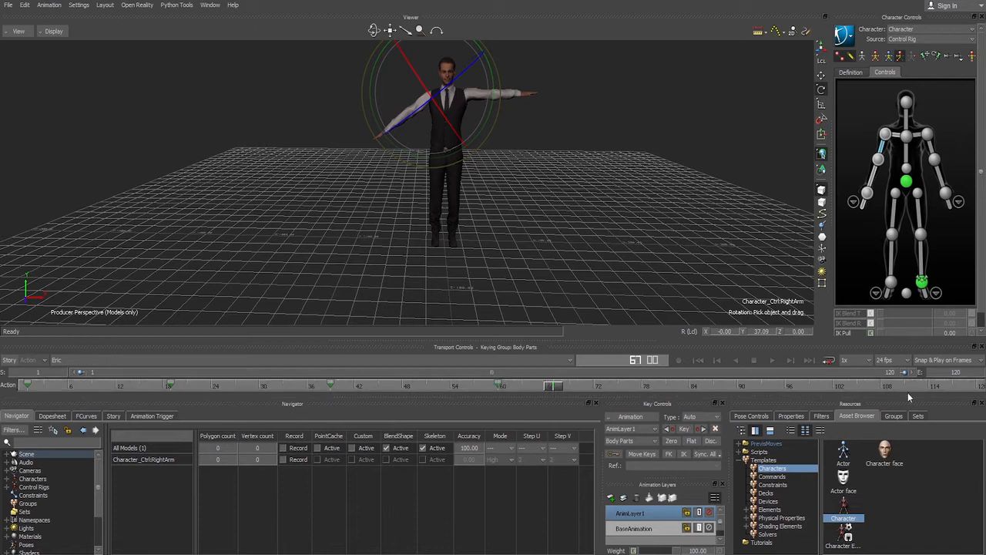
pyautogui.click(774, 360)
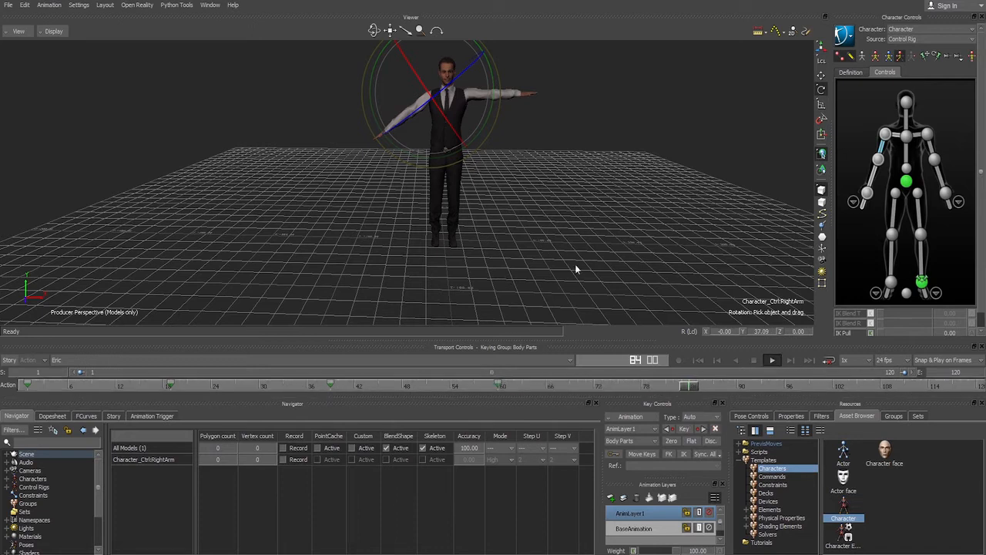
pyautogui.moveTo(94, 389); pyautogui.dragTo(9, 389)
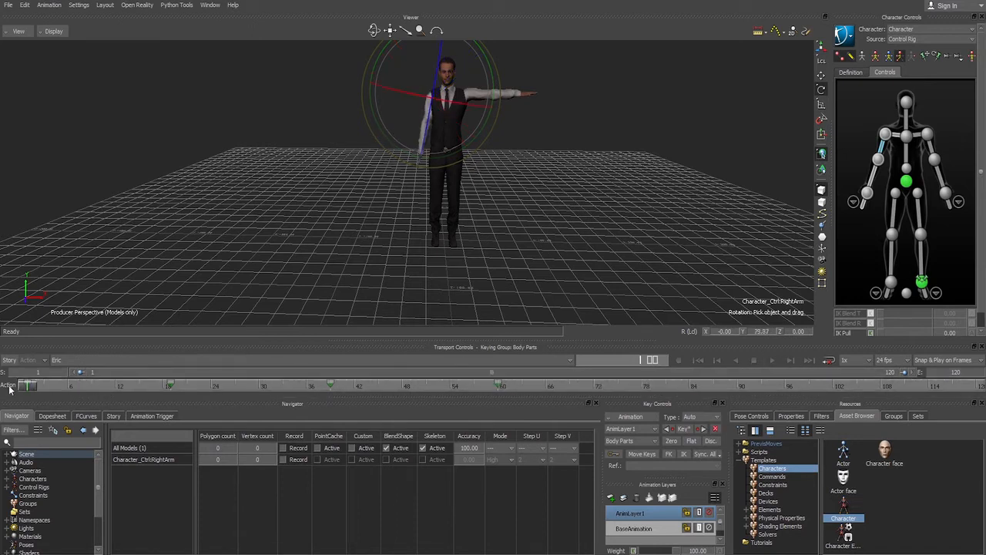
pyautogui.click(773, 360)
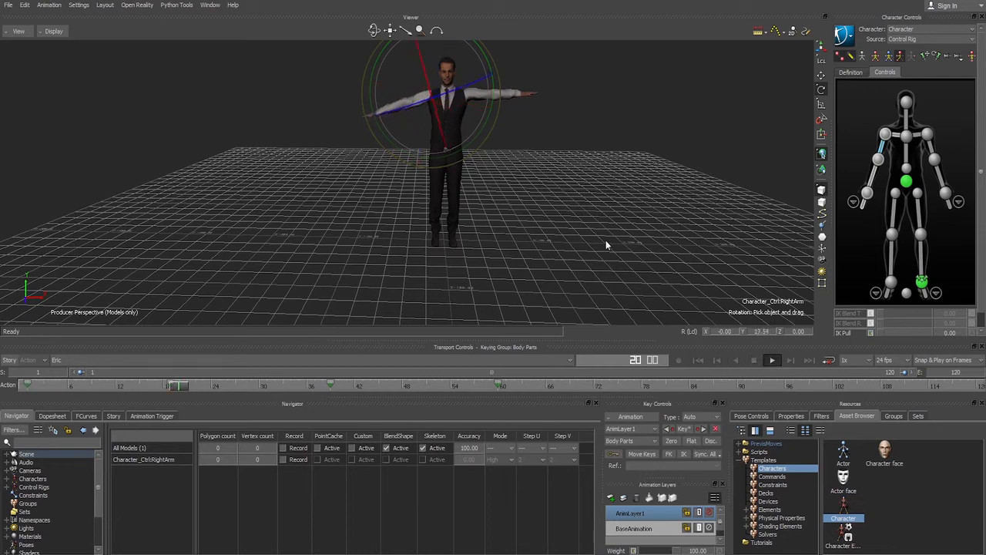
pyautogui.keyDown('shift'); pyautogui.moveTo(641, 141); pyautogui.dragTo(640, 202); pyautogui.keyUp('shift')
pyautogui.click(693, 382)
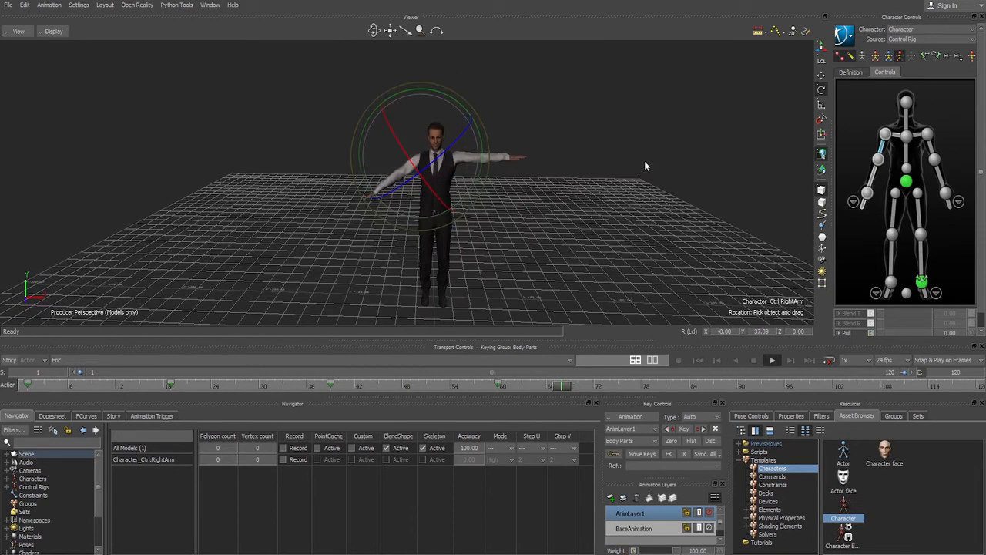
pyautogui.moveTo(702, 390); pyautogui.dragTo(633, 388)
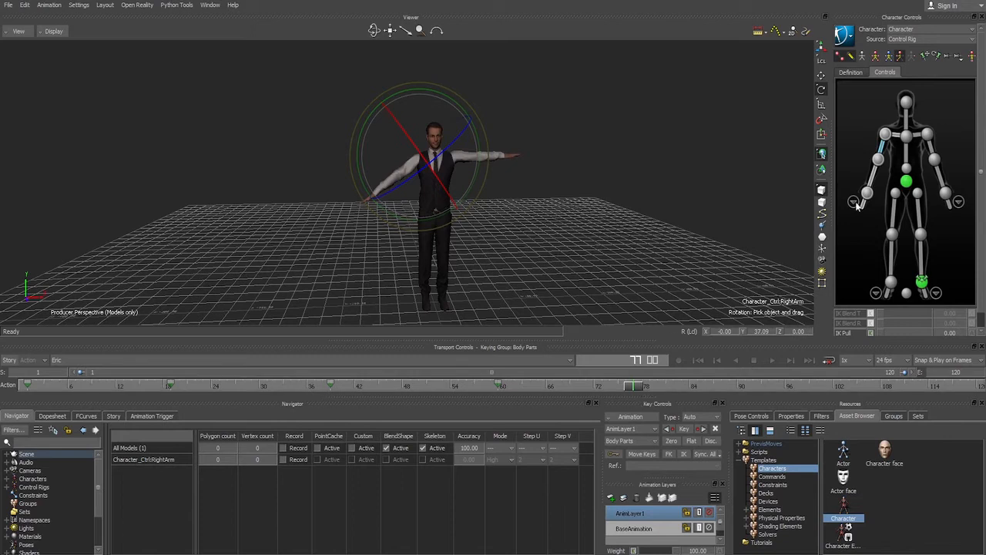
# Step: Lower the hips effector to a Y translation of about 54 at frame 77, with the left foot pinned
pyautogui.click(906, 182)
pyautogui.press('t')
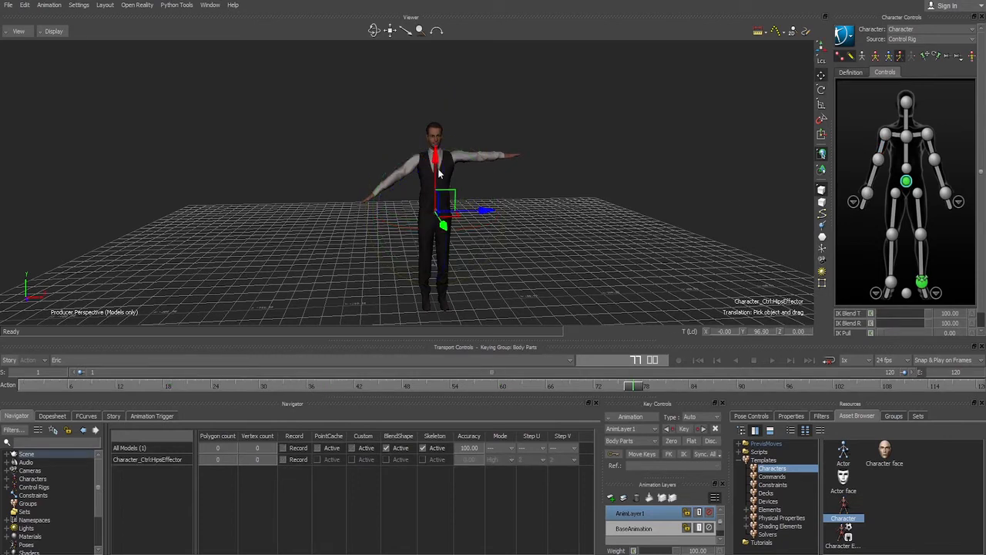
pyautogui.moveTo(439, 162); pyautogui.dragTo(466, 209)
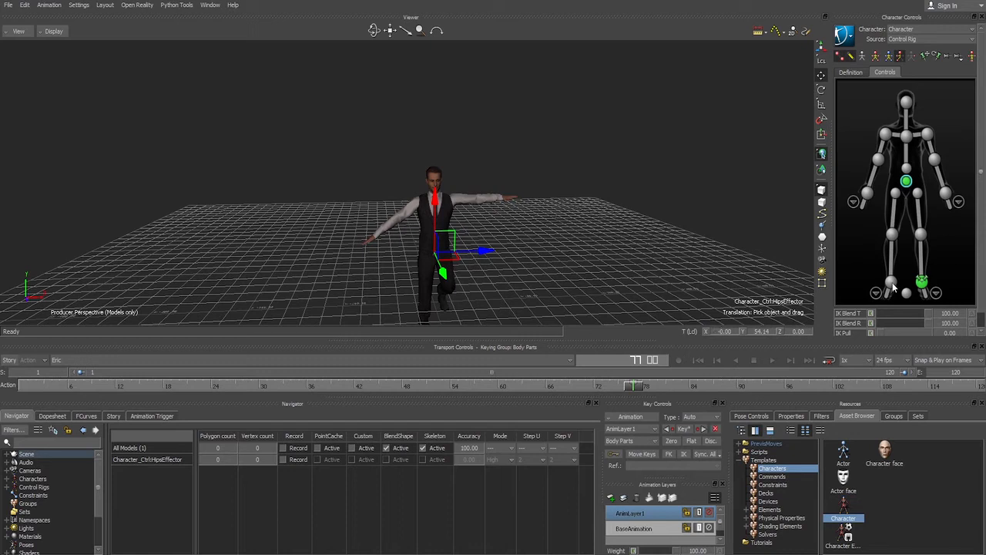
pyautogui.click(892, 284)
# Step: Set Zero keys for the hips effector on AnimLayer1 at frames 58 and 94
pyautogui.moveTo(628, 385)
pyautogui.mouseDown()
pyautogui.moveTo(724, 387)
pyautogui.moveTo(83, 385)
pyautogui.moveTo(496, 405)
pyautogui.moveTo(622, 387)
pyautogui.moveTo(29, 388)
pyautogui.moveTo(482, 389)
pyautogui.mouseUp()
pyautogui.click(907, 182)
pyautogui.click(678, 438)
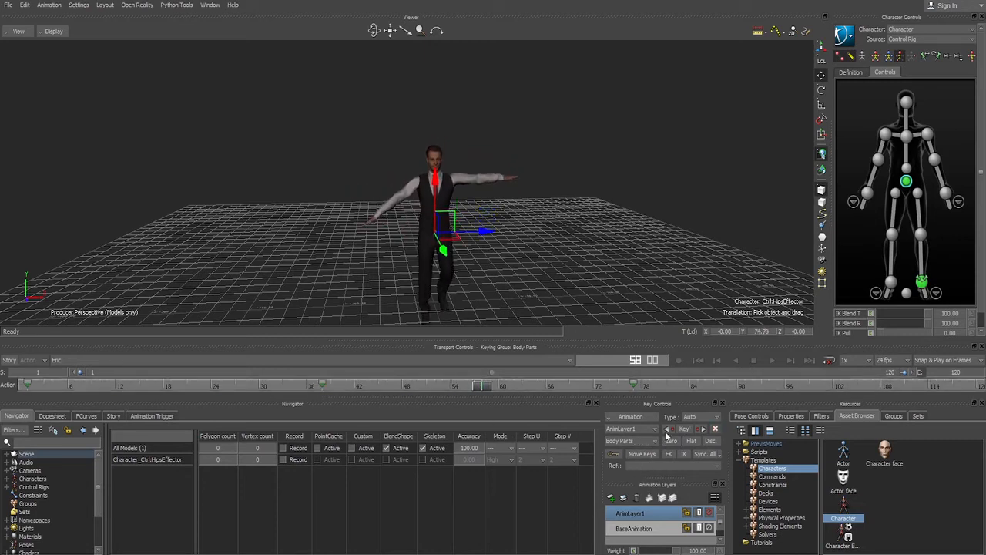
pyautogui.click(629, 529)
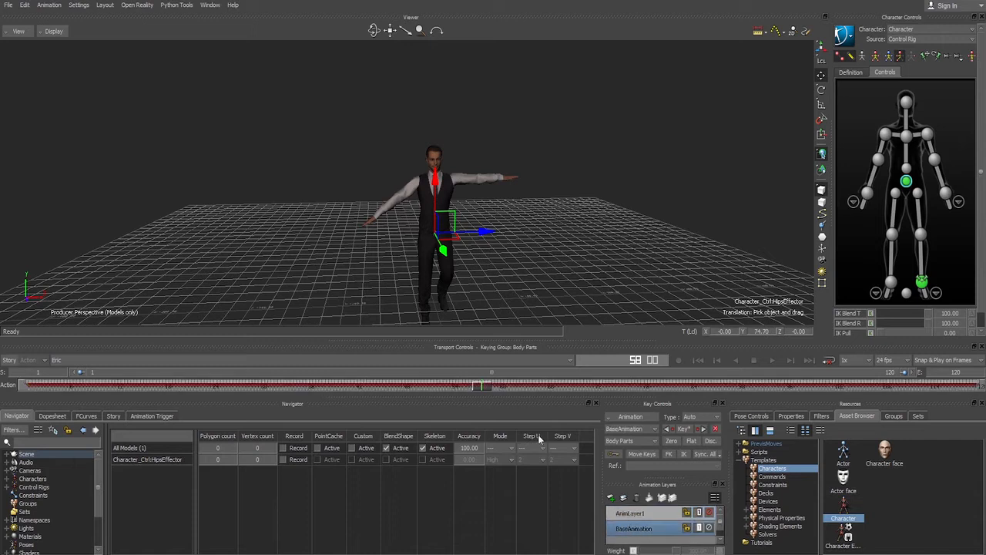
pyautogui.click(629, 513)
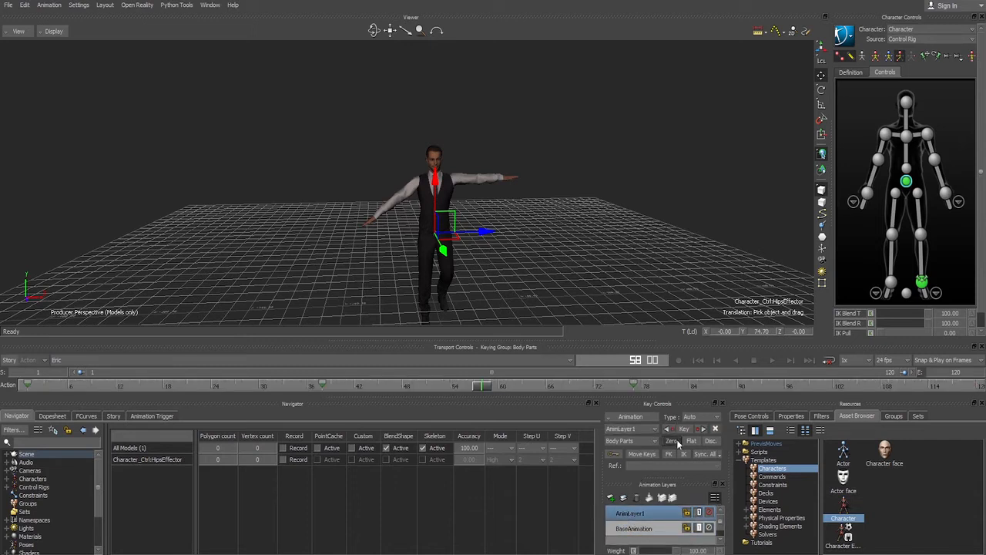
pyautogui.click(671, 441)
pyautogui.moveTo(486, 388); pyautogui.dragTo(769, 390)
pyautogui.click(671, 440)
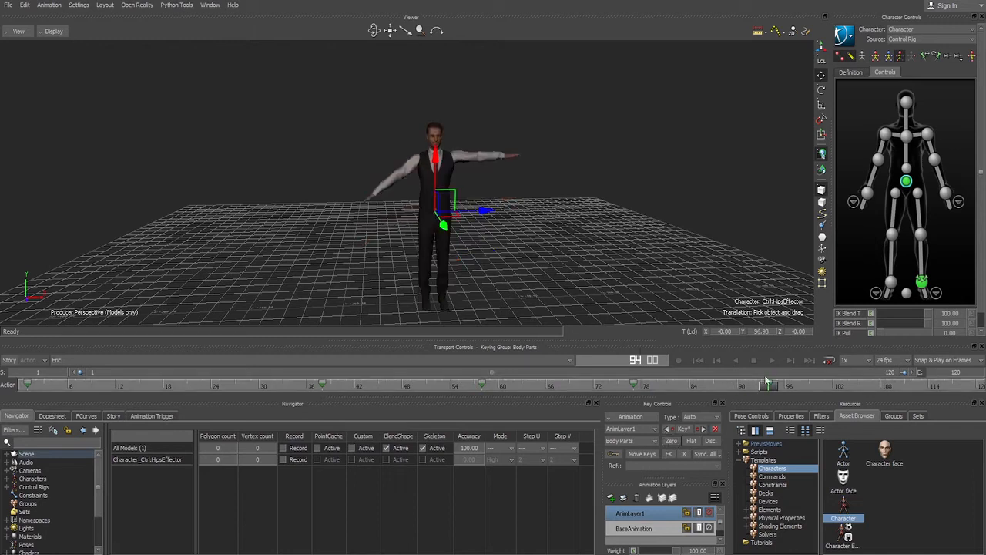
# Step: Play back and scrub through the hips animation to examine how the crouch blends with the zeroed keys
pyautogui.click(772, 360)
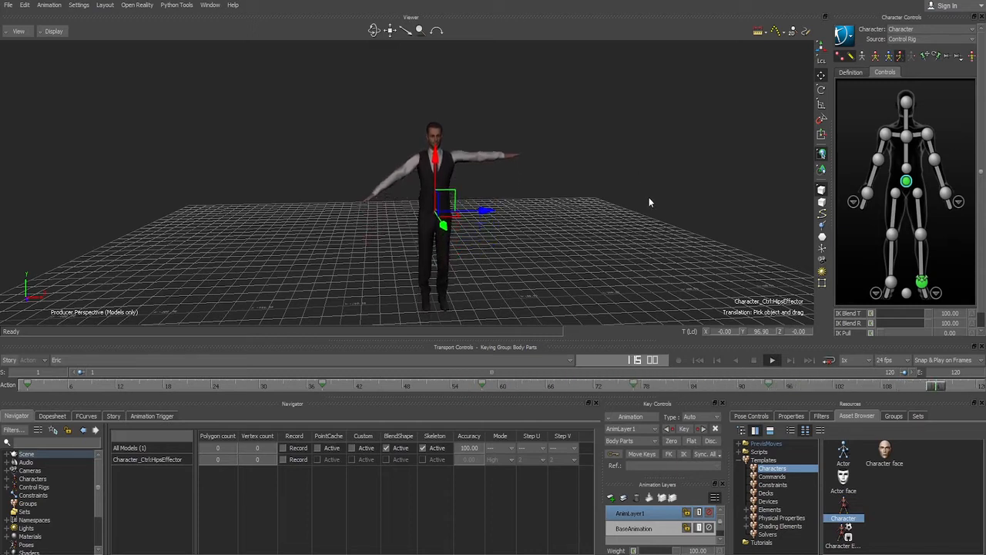
pyautogui.moveTo(955, 387); pyautogui.dragTo(139, 333)
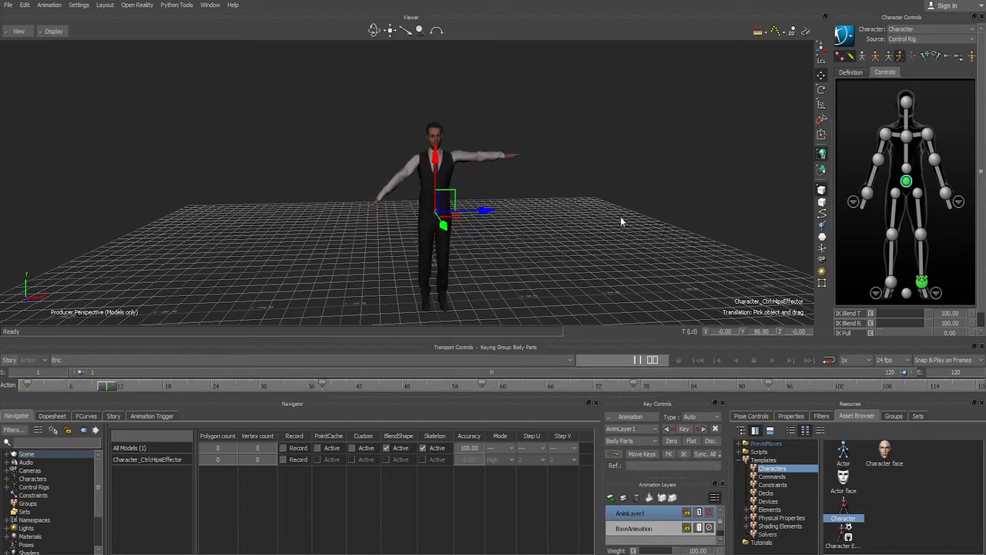
pyautogui.moveTo(115, 383); pyautogui.dragTo(547, 378)
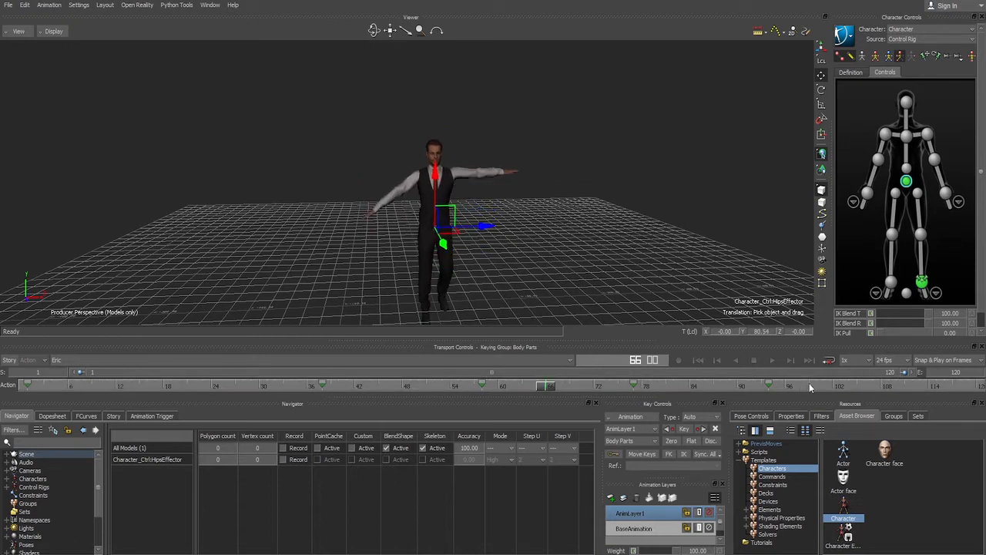
# Step: Delete all of the hips effector's keys on AnimLayer1 and return to frame 1
pyautogui.keyDown('shift'); pyautogui.moveTo(809, 385); pyautogui.dragTo(49, 380); pyautogui.keyUp('shift')
pyautogui.press('Delete')
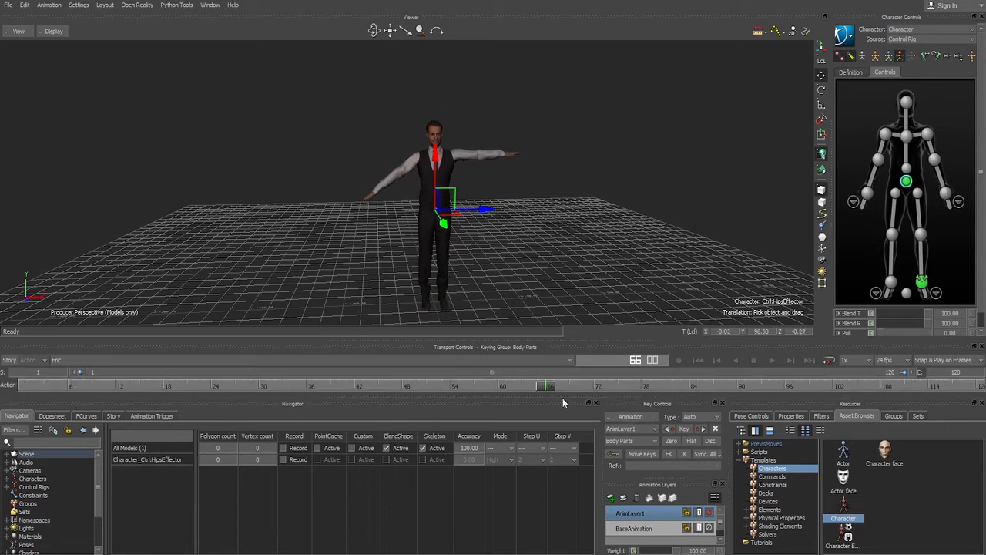
pyautogui.moveTo(548, 387); pyautogui.dragTo(28, 385)
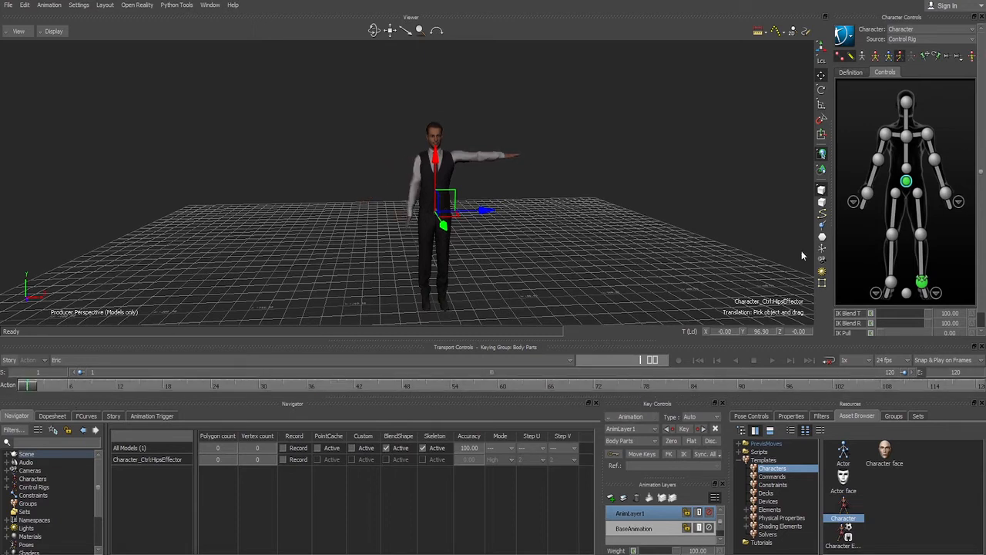
# Step: Switch the rig to Full Body keying, delete its remaining keys between frames 1 and 60, and clear the selection
pyautogui.click(886, 151)
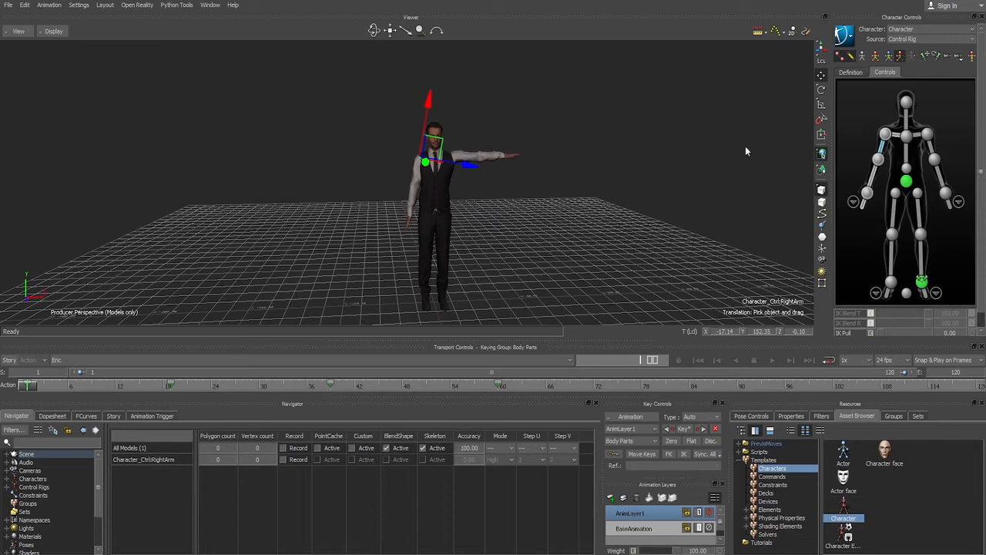
pyautogui.click(876, 57)
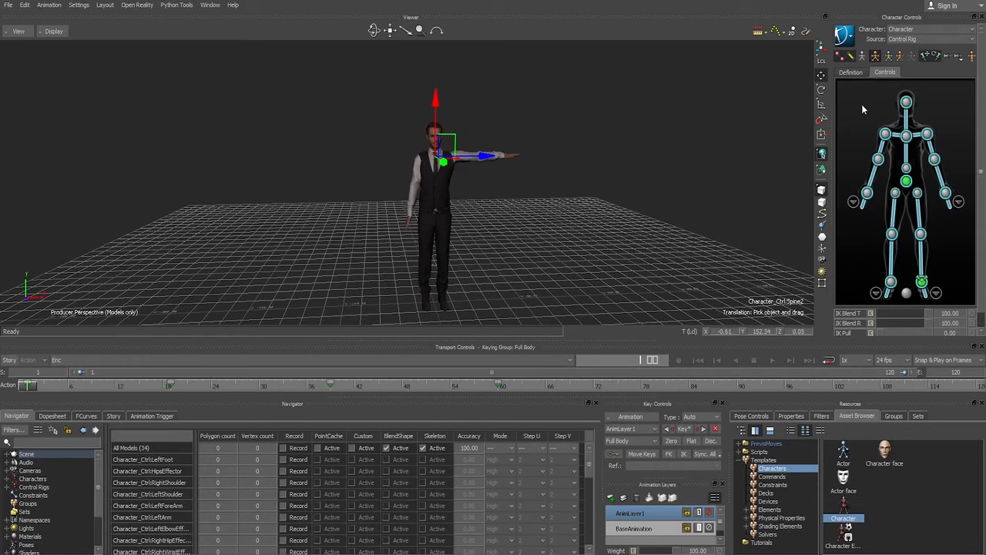
pyautogui.keyDown('shift'); pyautogui.moveTo(498, 387); pyautogui.dragTo(2, 387); pyautogui.keyUp('shift')
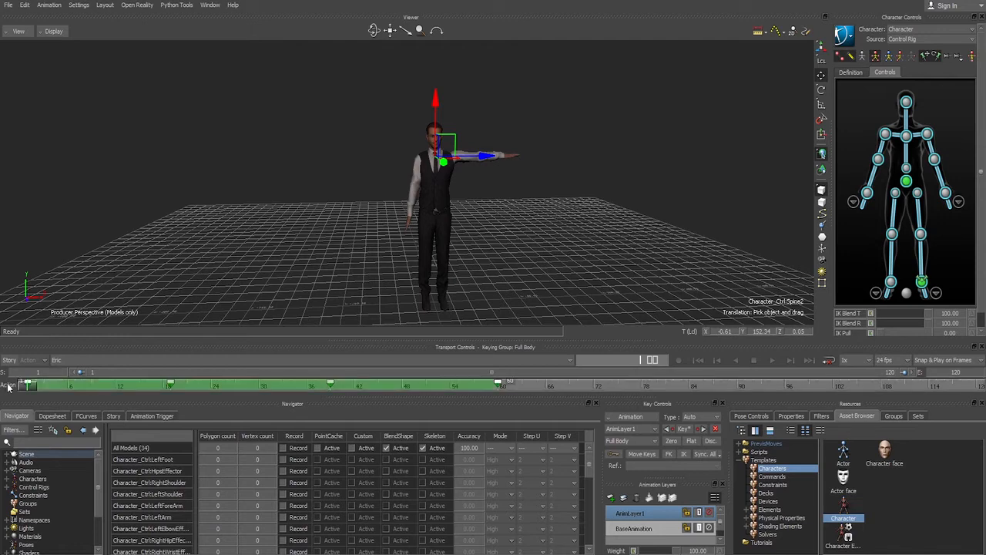
pyautogui.press('Delete')
pyautogui.write('5')
pyautogui.press('Return')
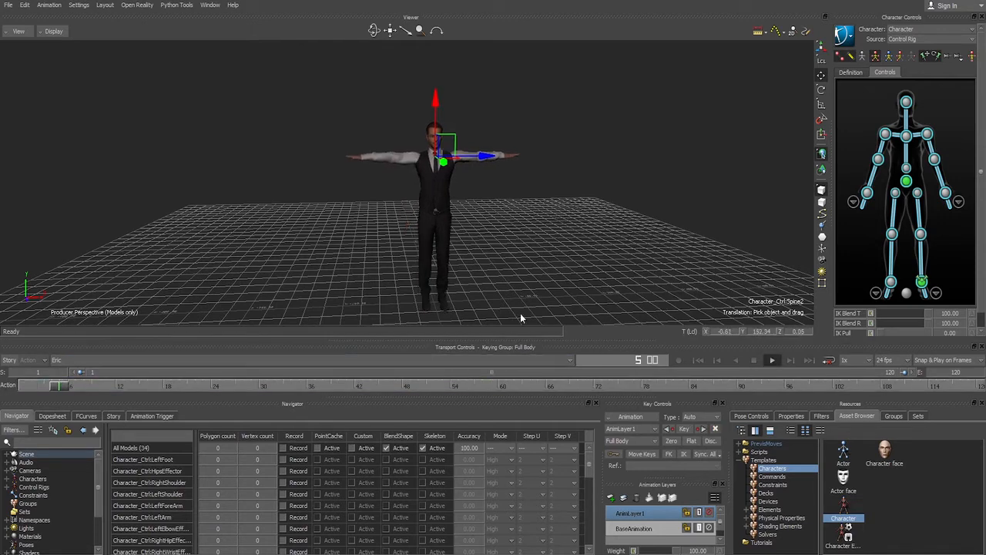
pyautogui.hotkey('shift', 'd')
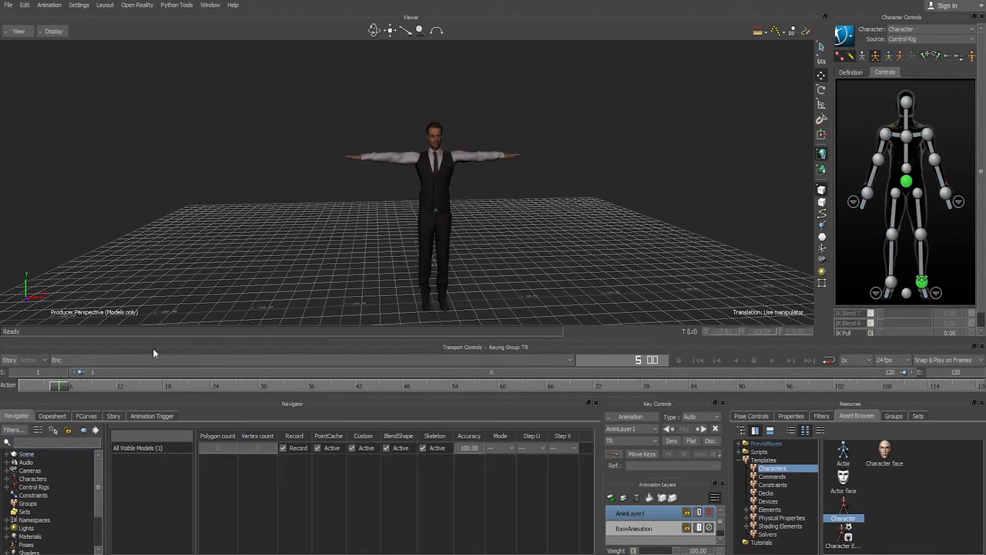
# Step: At frame 22, raise the right ankle effector's IK Blend R to 100 and pin its translation and rotation
pyautogui.moveTo(63, 385); pyautogui.dragTo(194, 385)
pyautogui.click(892, 284)
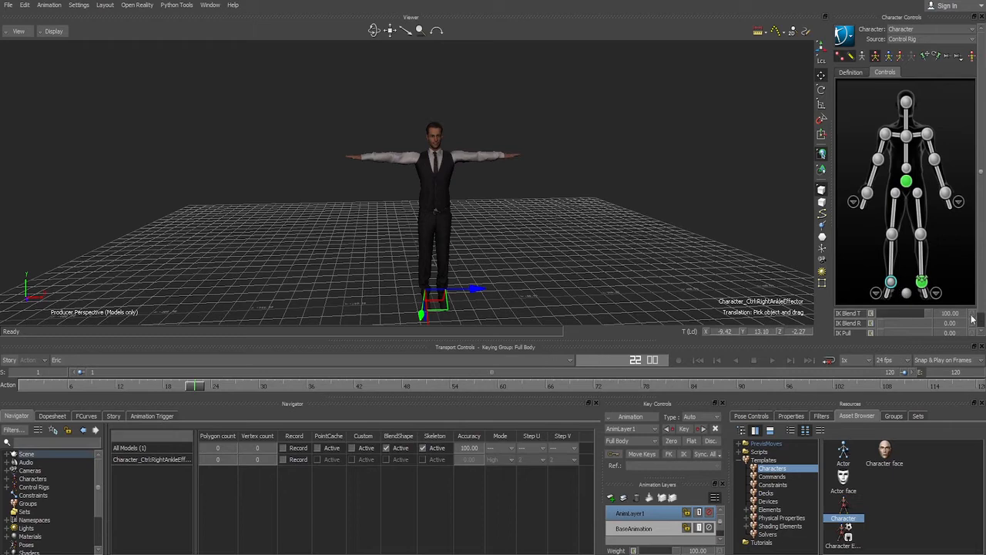
pyautogui.moveTo(918, 325); pyautogui.dragTo(936, 325)
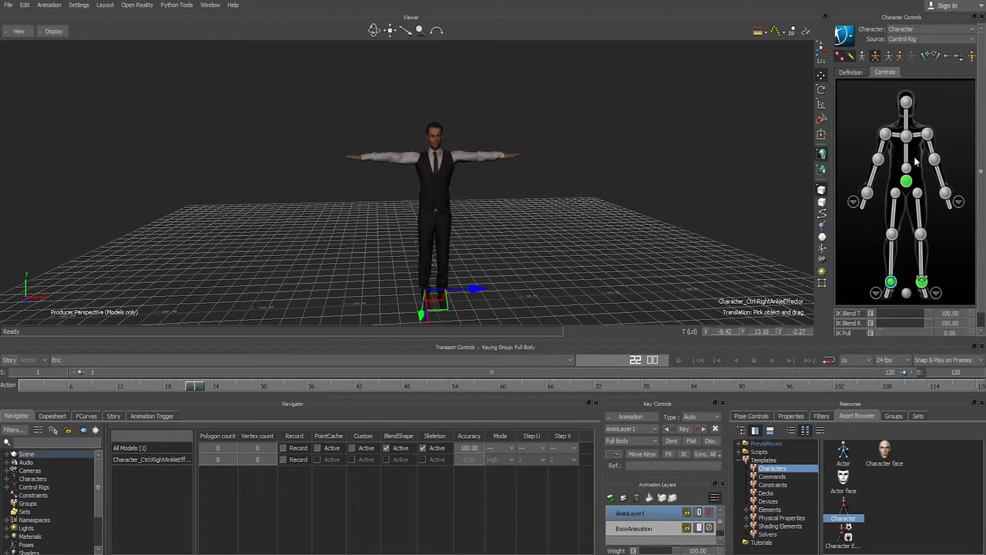
pyautogui.click(948, 57)
pyautogui.keyDown('ctrl'); pyautogui.keyDown('shift'); pyautogui.moveTo(656, 136); pyautogui.dragTo(612, 150); pyautogui.keyUp('shift'); pyautogui.keyUp('ctrl')
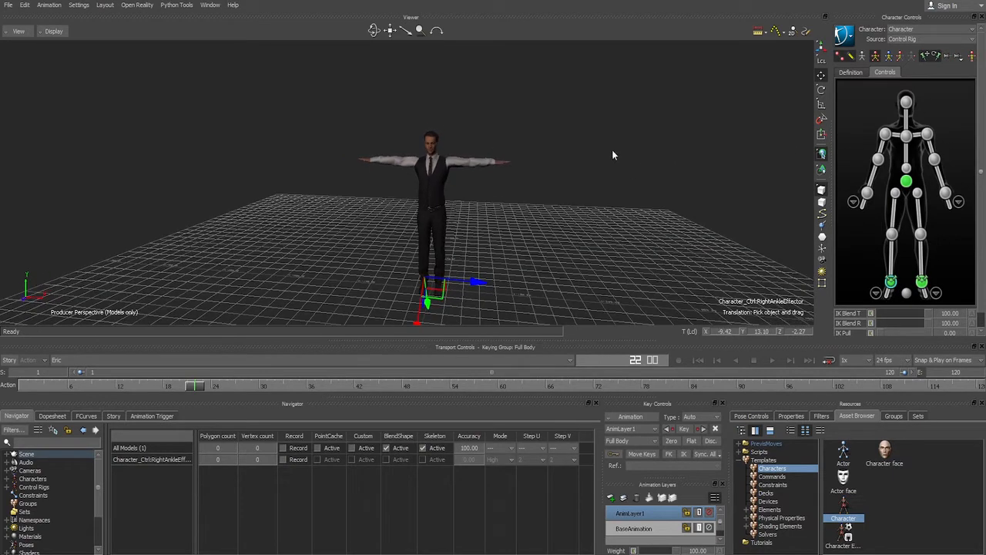
pyautogui.moveTo(612, 196); pyautogui.dragTo(632, 191)
pyautogui.hotkey('ctrl', 'z')
pyautogui.click(582, 193)
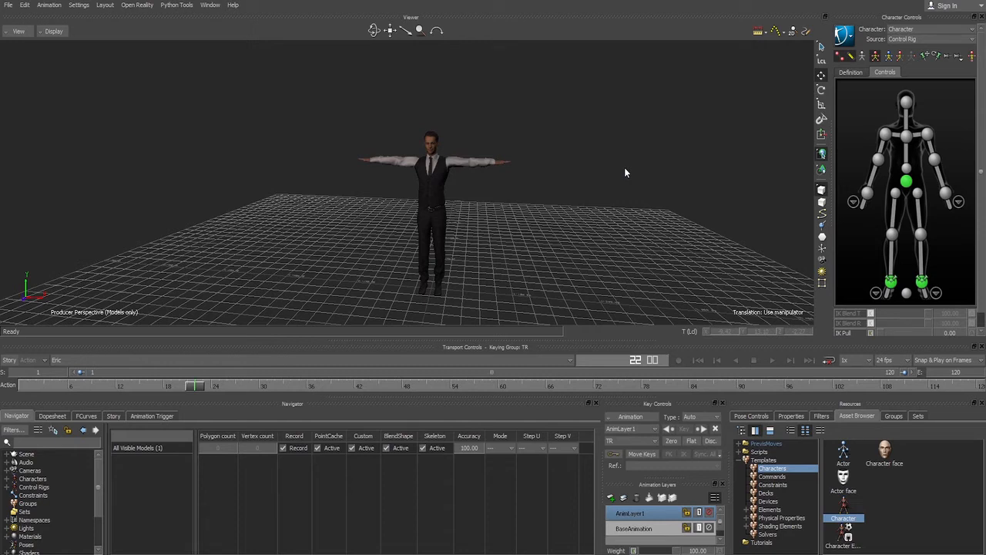
# Step: Examine the character's definition, checking the bone mapping of the body, the right upper arm and both hands
pyautogui.click(851, 71)
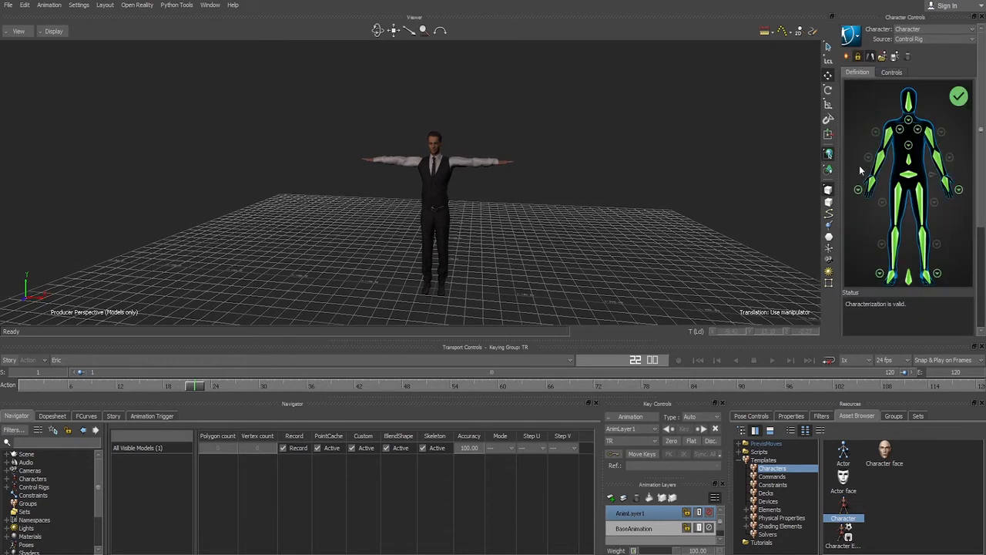
pyautogui.click(888, 141)
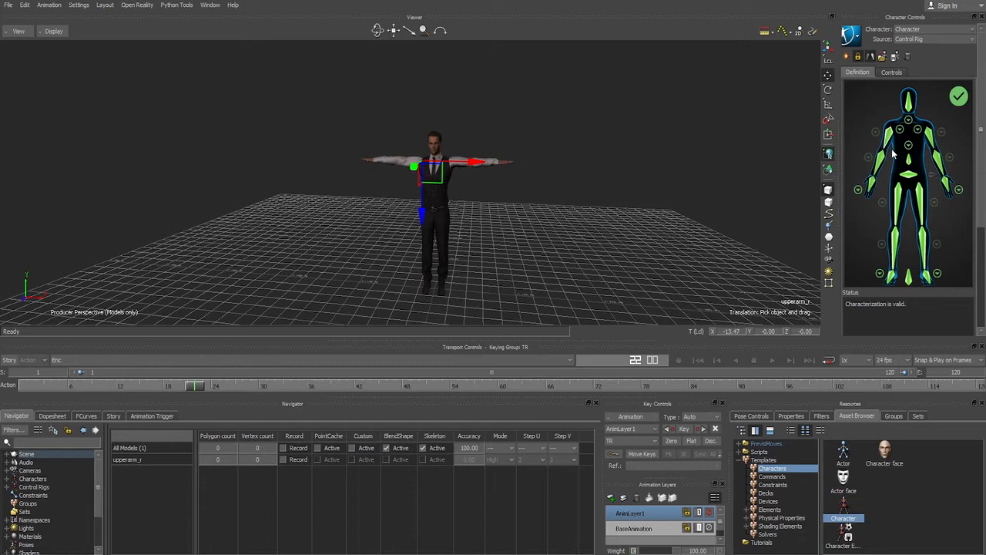
pyautogui.click(959, 188)
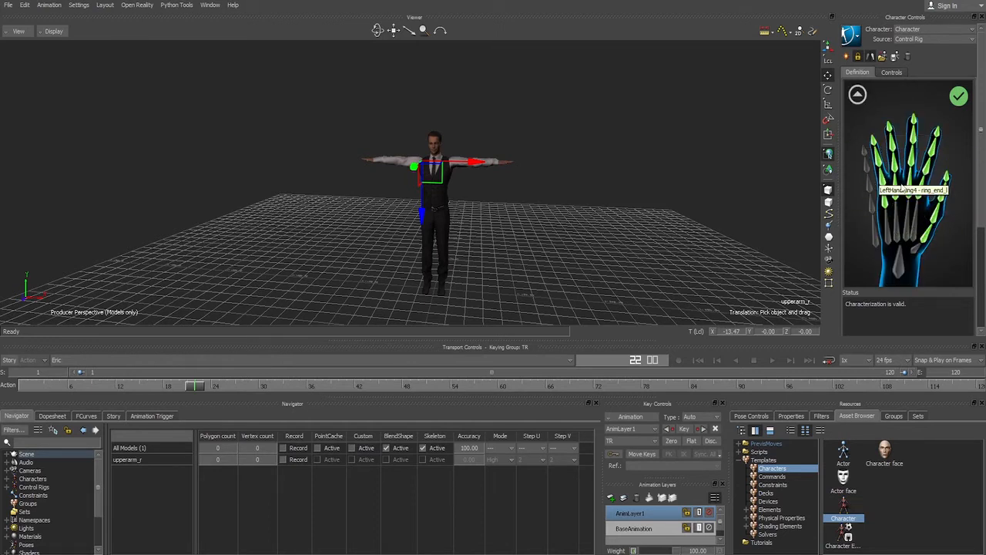
pyautogui.click(858, 96)
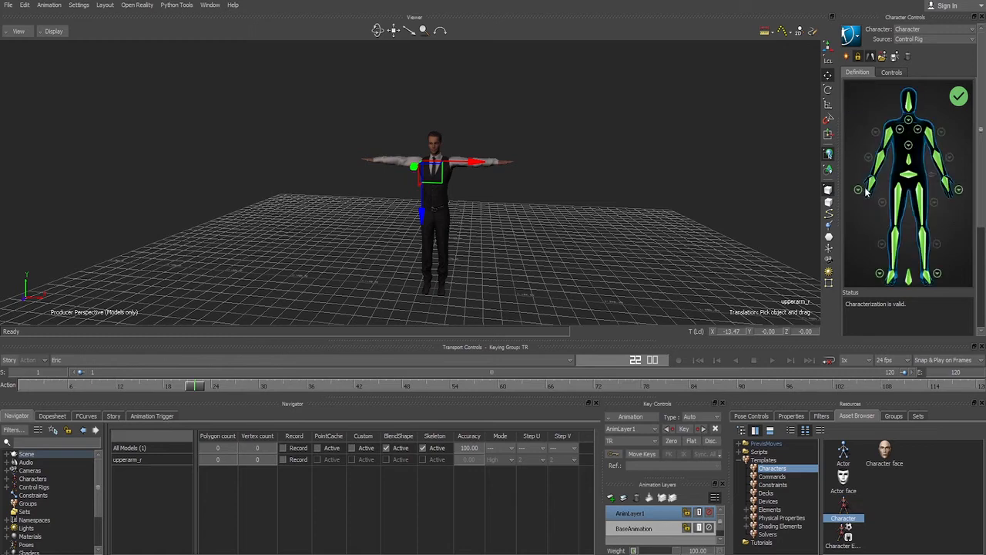
pyautogui.click(863, 192)
pyautogui.click(858, 95)
# Step: Save the scene as a new FBX file named Eric_rigged_done with embedded medias and clear the selection
pyautogui.click(6, 5)
pyautogui.click(26, 57)
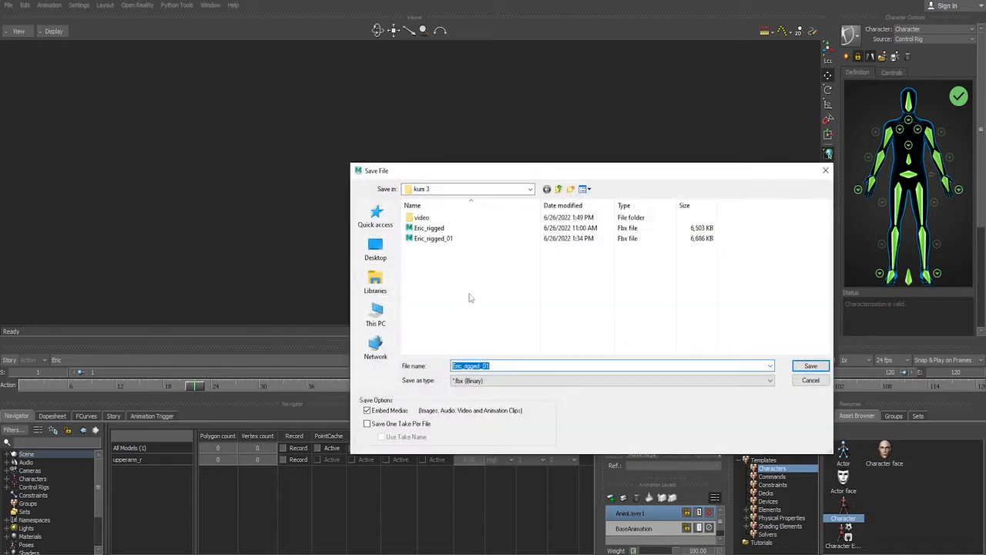
pyautogui.click(496, 365)
pyautogui.press('BackSpace')
pyautogui.click(805, 367)
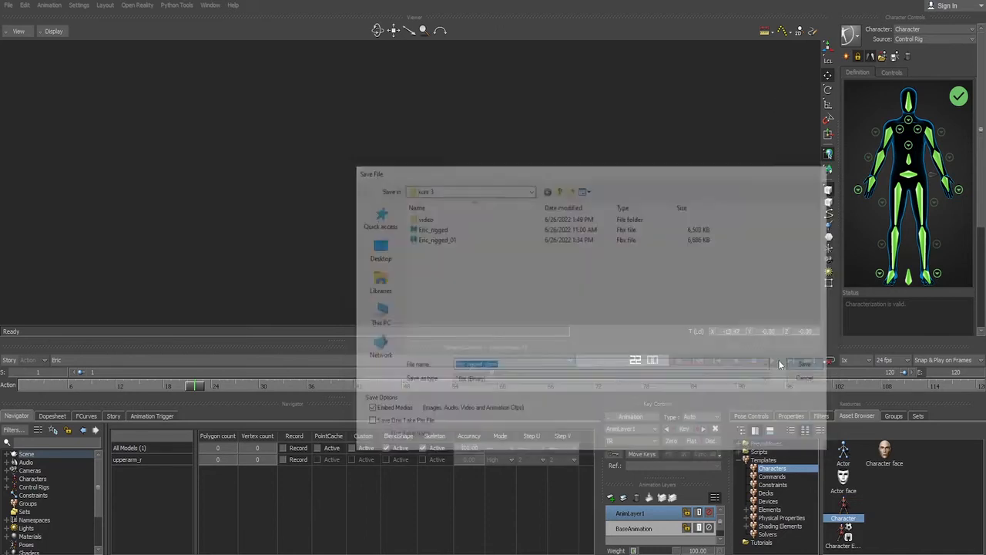
pyautogui.click(299, 533)
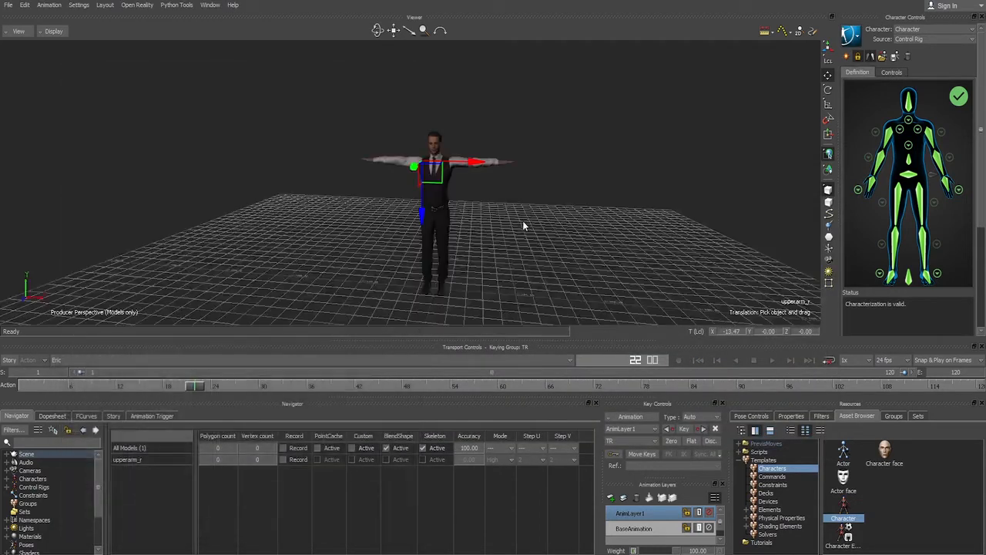
pyautogui.click(283, 126)
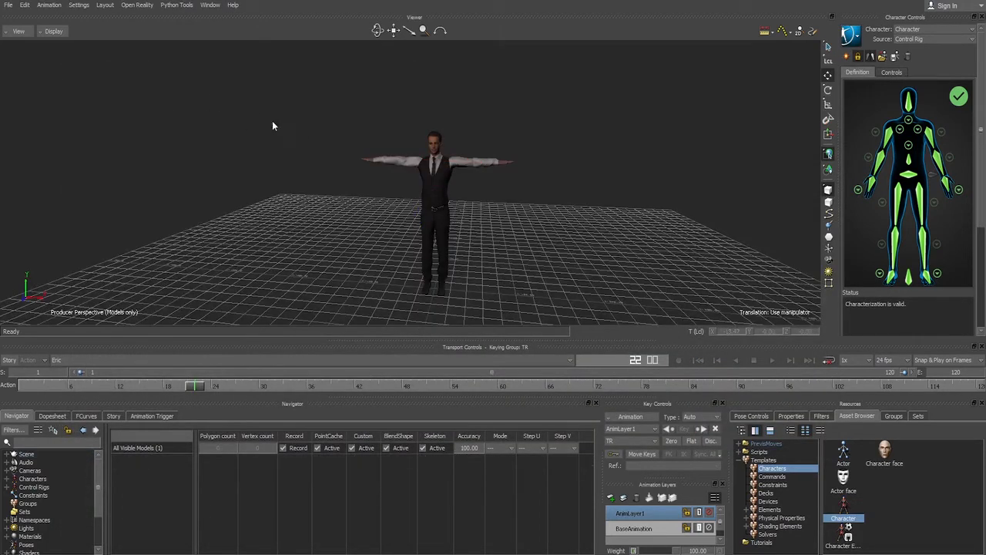
# Step: Open the Eric_rigged_01 file with its Eric take, discarding the changes to the current scene
pyautogui.click(8, 5)
pyautogui.click(27, 31)
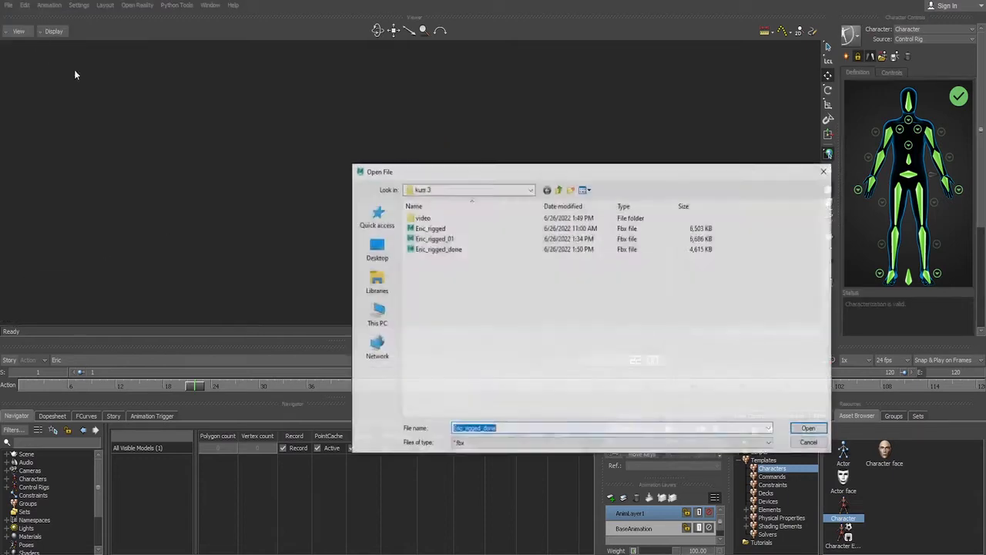
pyautogui.click(436, 241)
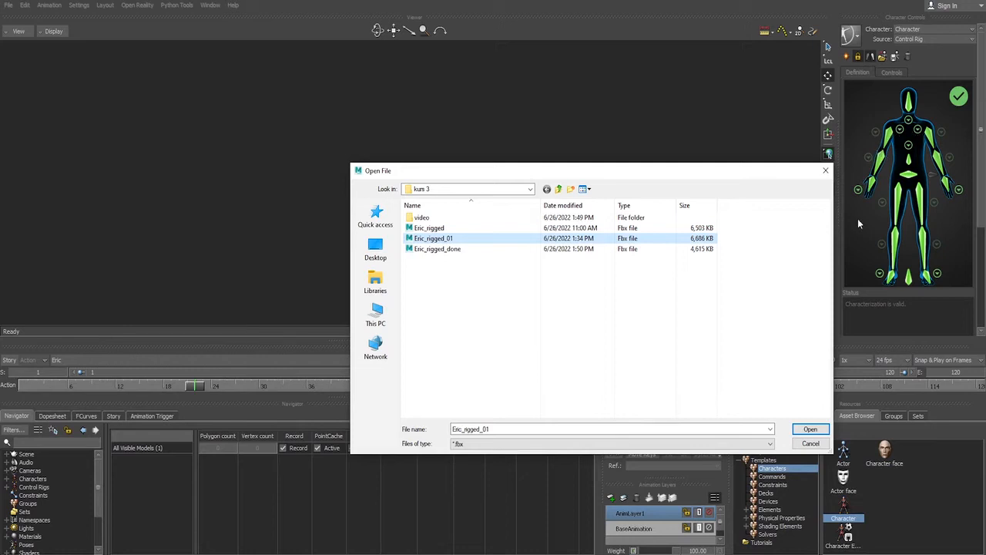
pyautogui.click(809, 429)
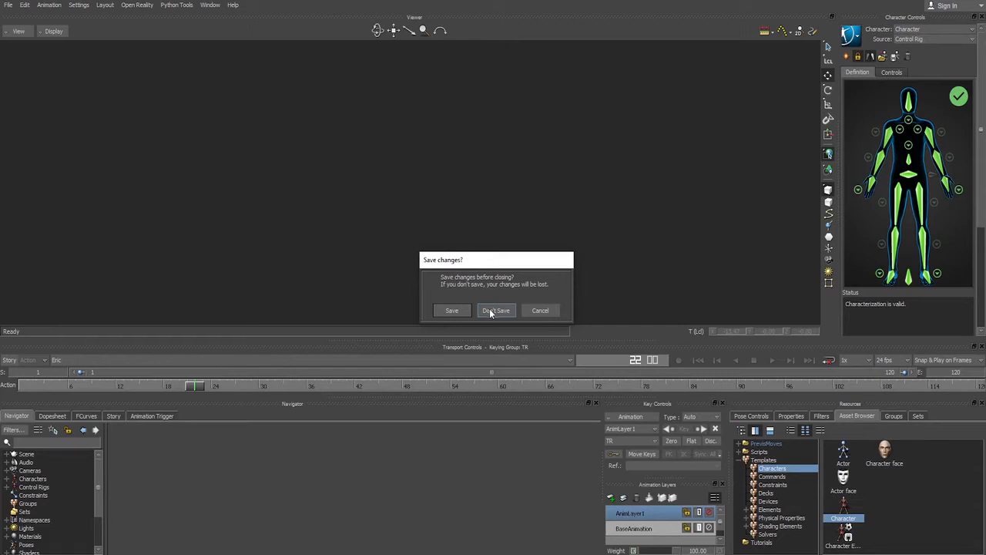
pyautogui.click(491, 310)
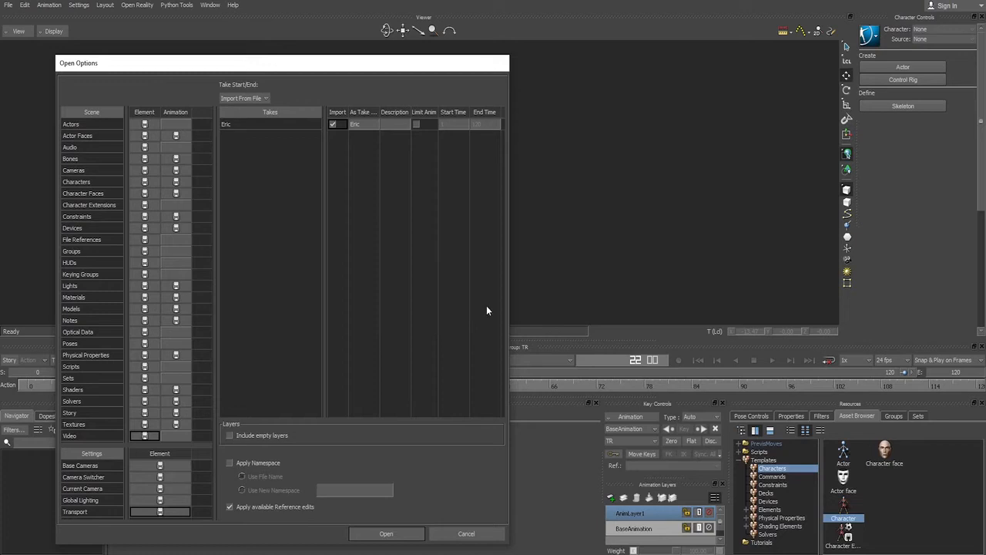
pyautogui.click(389, 534)
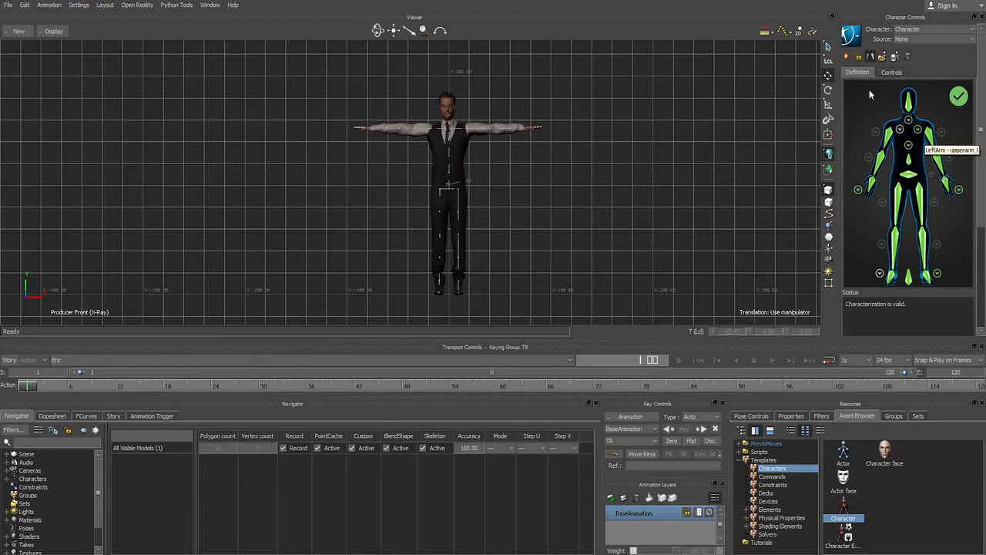
# Step: Inspect the right shoulder and right foot detail views in the character definition
pyautogui.click(900, 128)
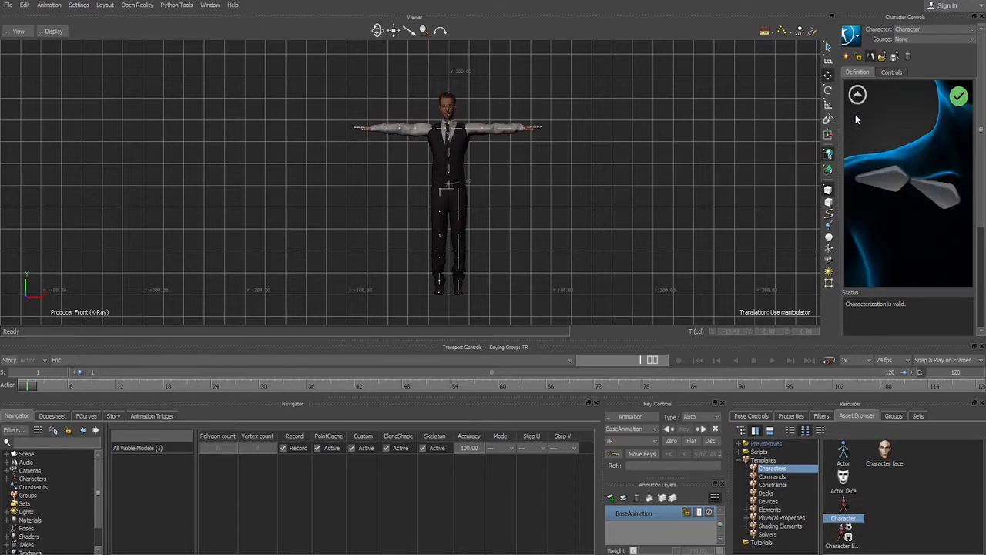
pyautogui.click(858, 94)
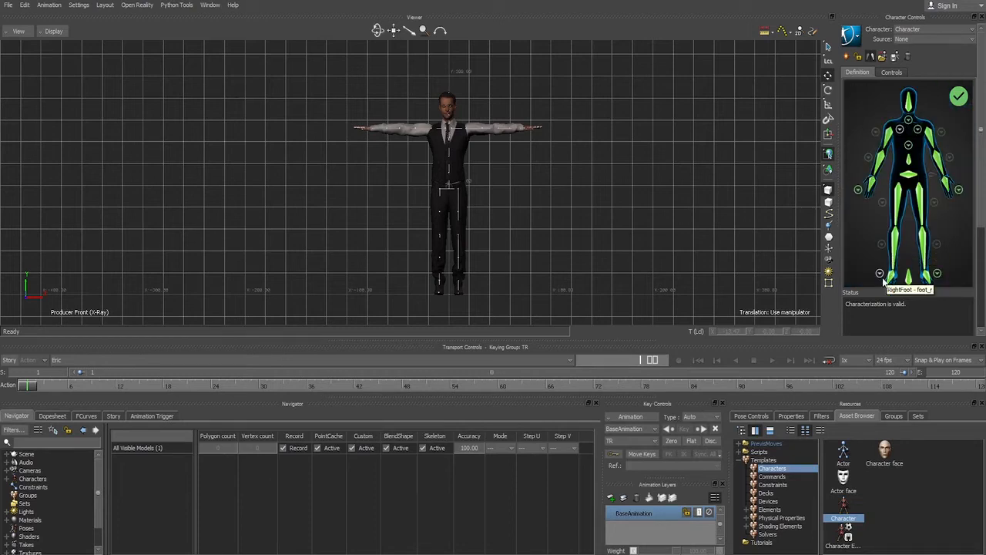
pyautogui.click(879, 274)
pyautogui.click(857, 94)
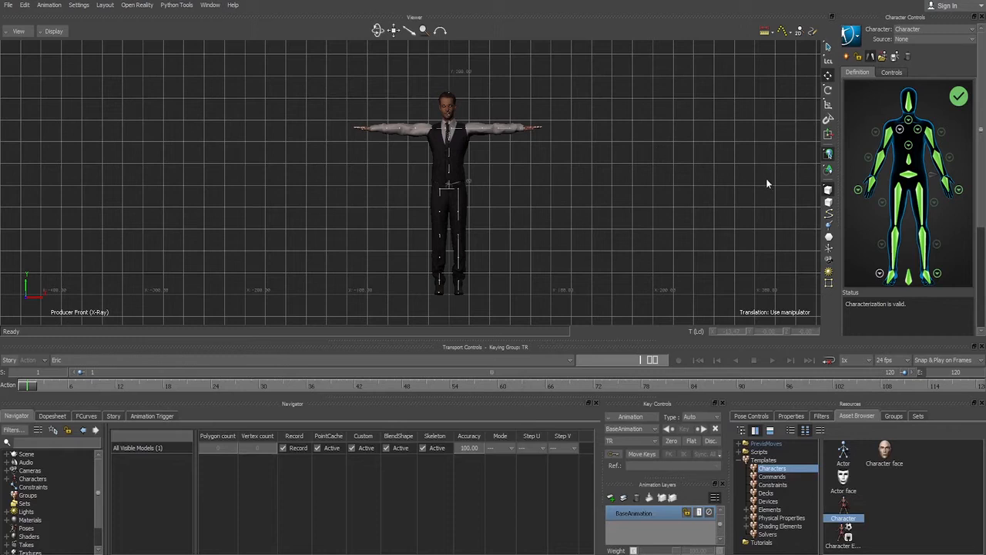
# Step: Inspect the left hand's definition, checking which bones are assigned along the index finger up to its tip
pyautogui.click(959, 188)
pyautogui.hotkey('ctrl', 'w')
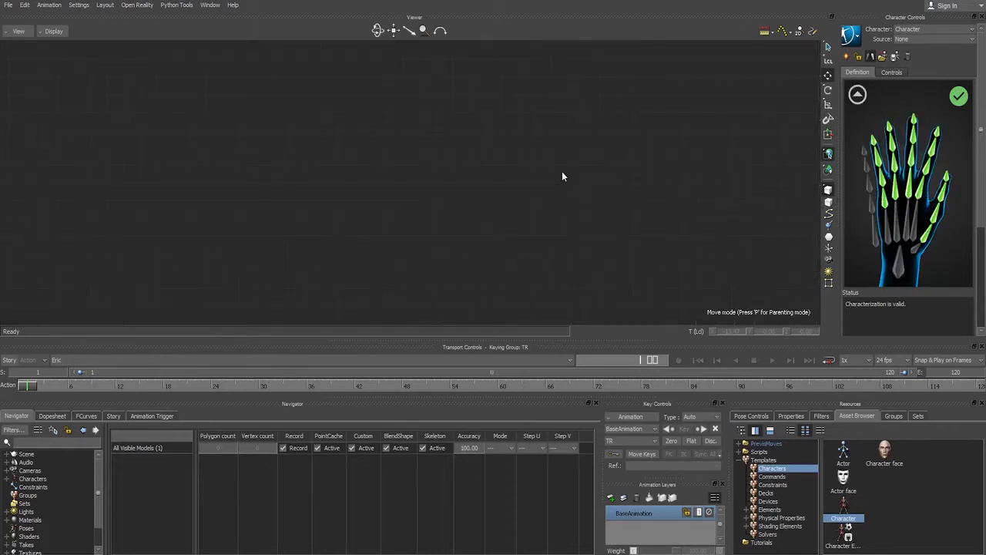
pyautogui.click(925, 185)
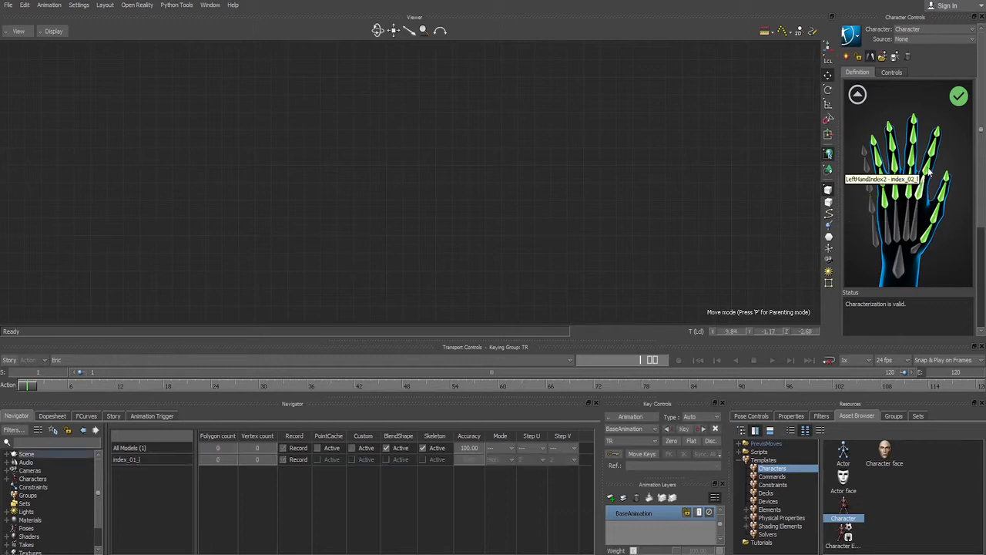
pyautogui.click(932, 158)
pyautogui.click(936, 139)
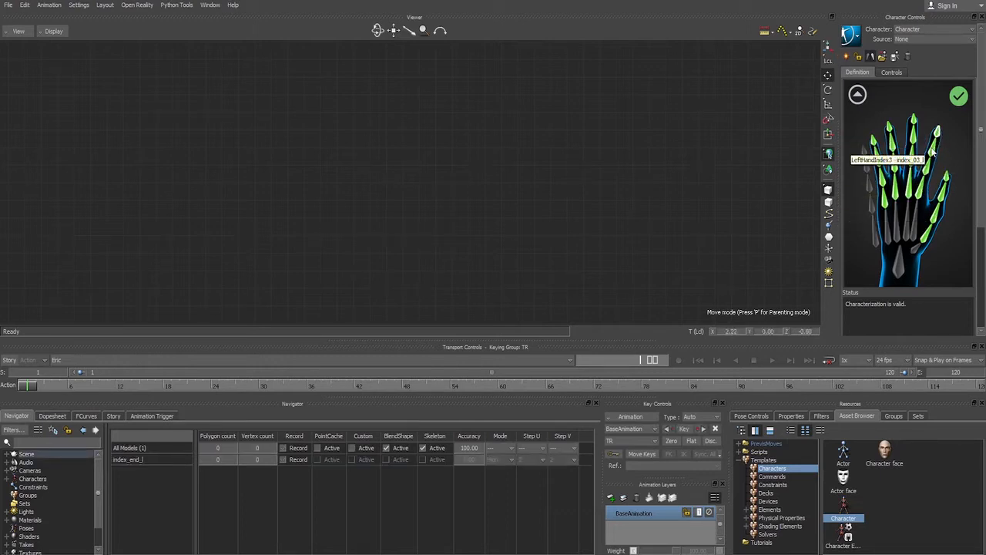
# Step: Clear the bone assignments of LeftHandIndex3 and of the second middle-finger joint in the left hand's definition
pyautogui.rightClick(933, 149)
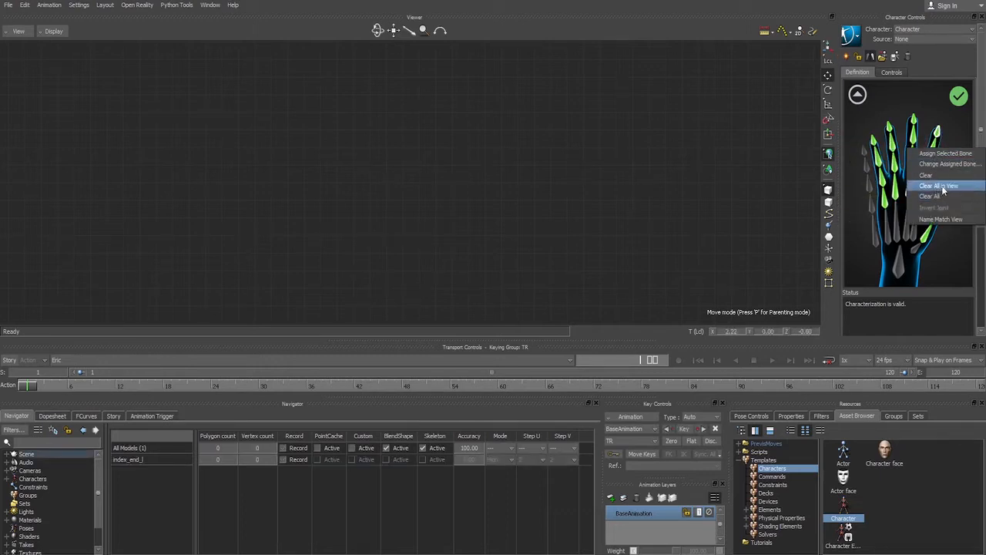
pyautogui.click(931, 176)
pyautogui.rightClick(930, 182)
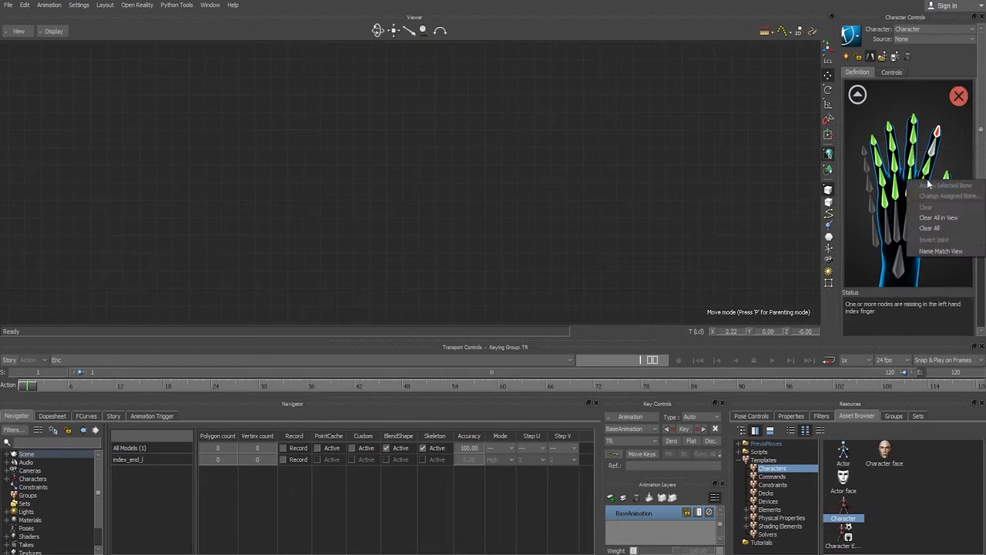
pyautogui.click(916, 156)
pyautogui.rightClick(910, 160)
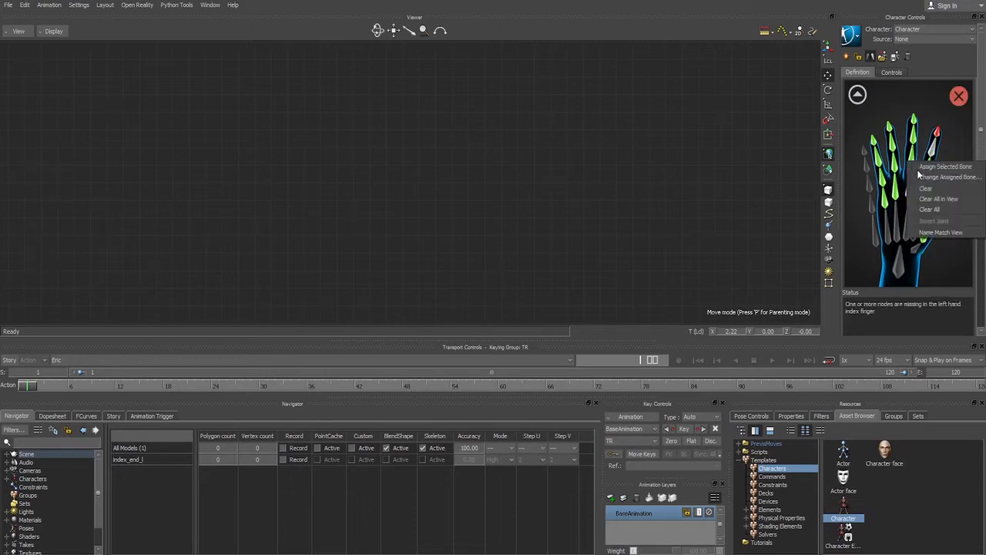
pyautogui.click(919, 186)
pyautogui.rightClick(892, 192)
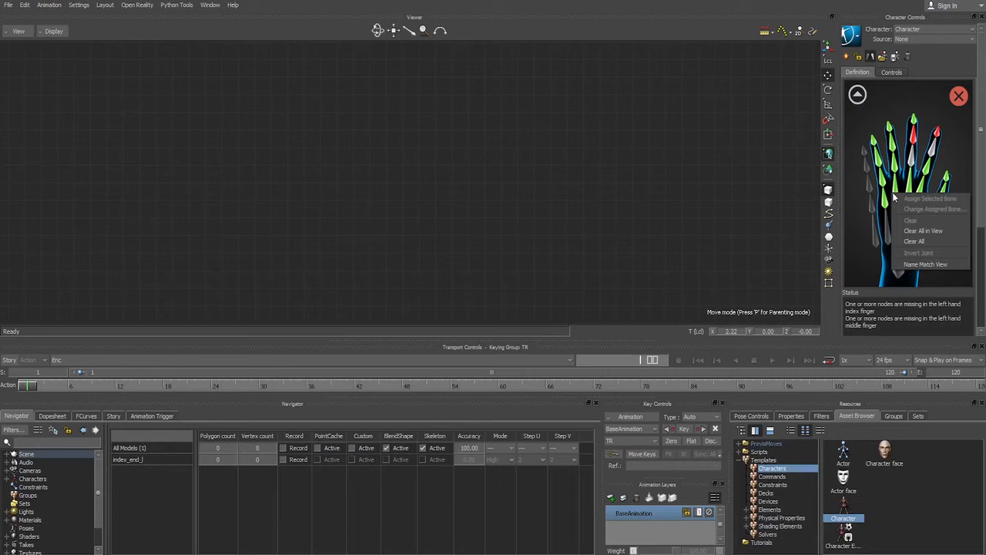
pyautogui.click(741, 162)
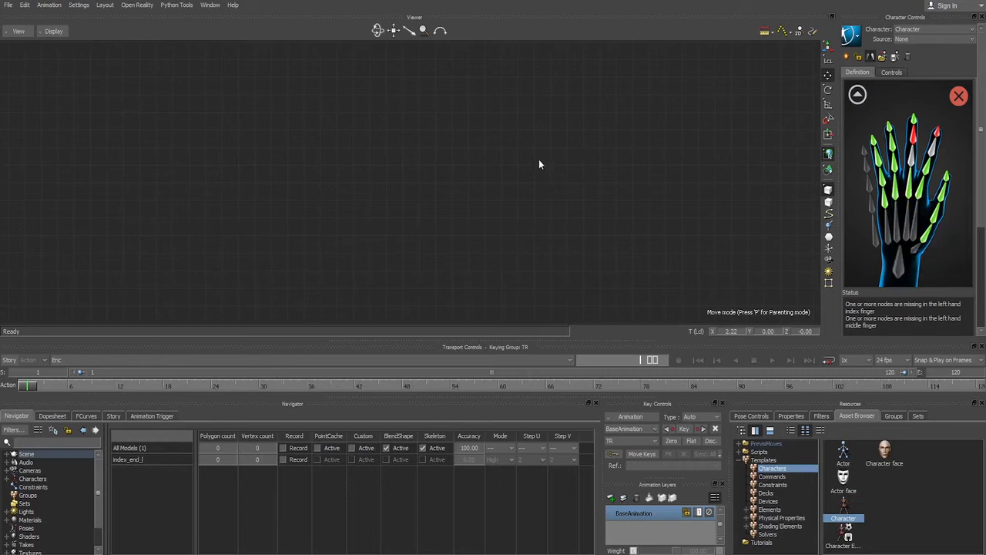
# Step: Show the skeleton hierarchy in the schematic view, framed on the left-hand finger bones, with the left hand's definition open
pyautogui.click(858, 94)
pyautogui.click(946, 198)
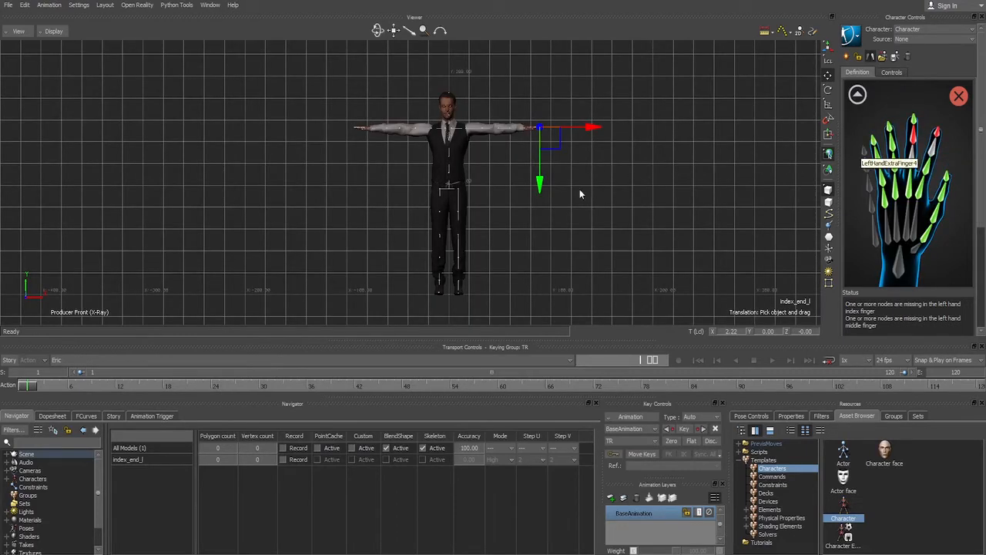
pyautogui.scroll(2, 580, 194)
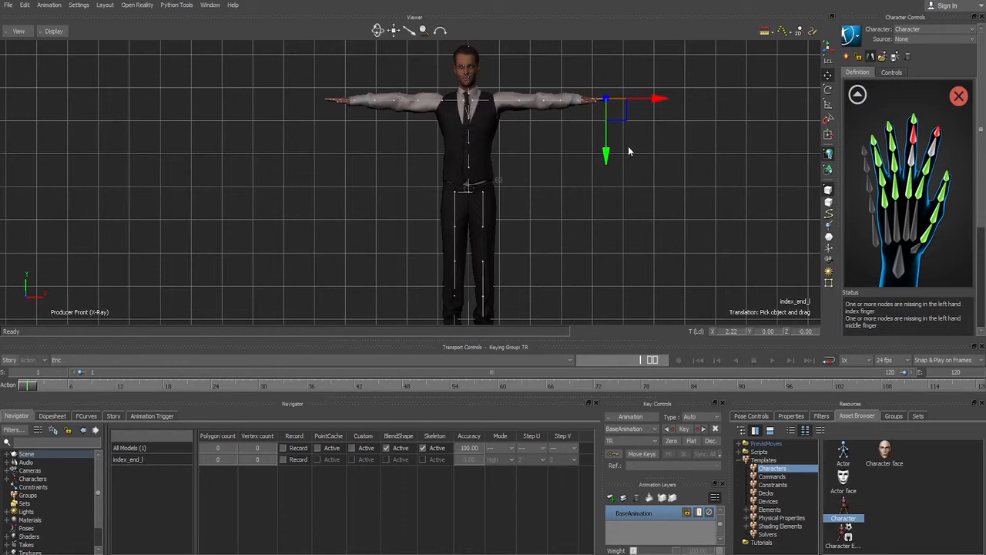
pyautogui.hotkey('ctrl', 'w')
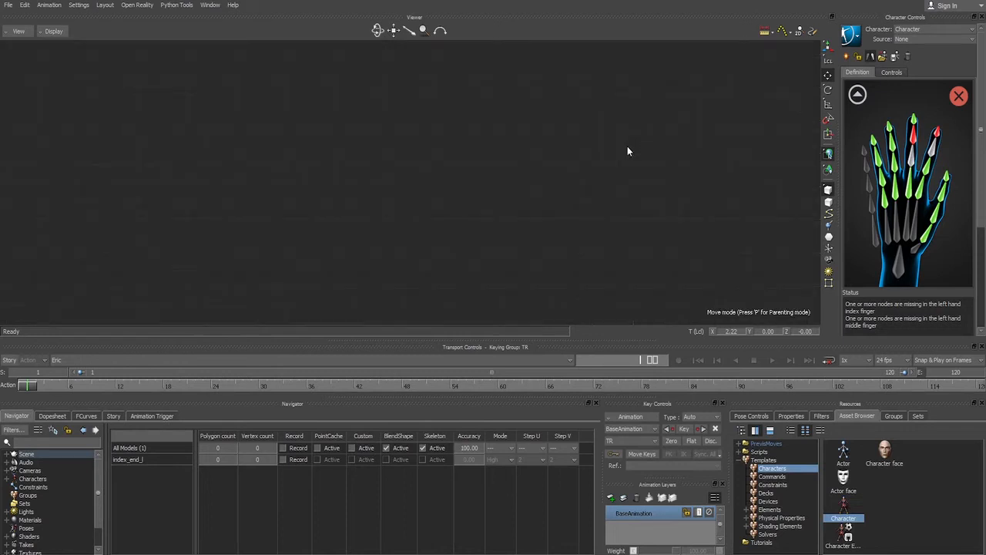
pyautogui.press('a')
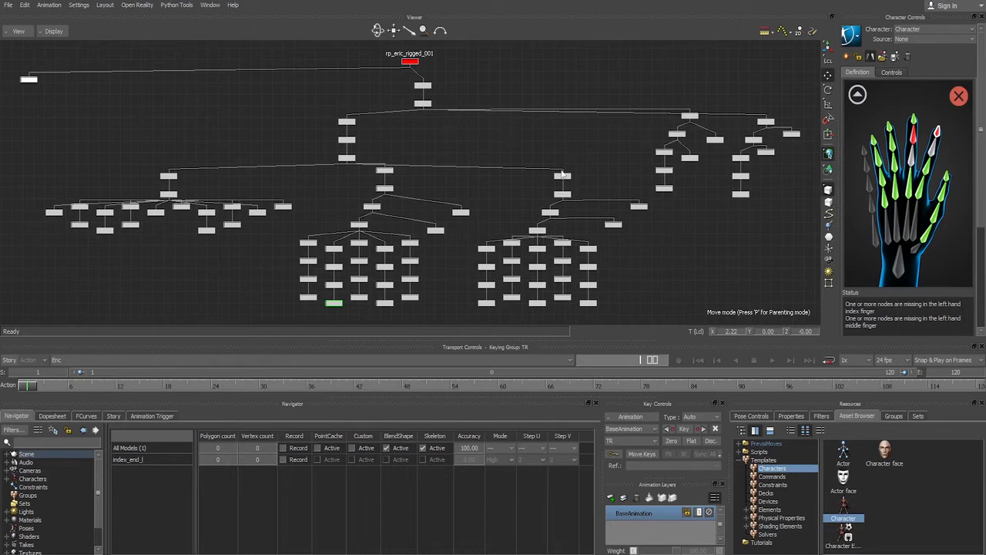
pyautogui.scroll(5, 596, 97)
pyautogui.press('f')
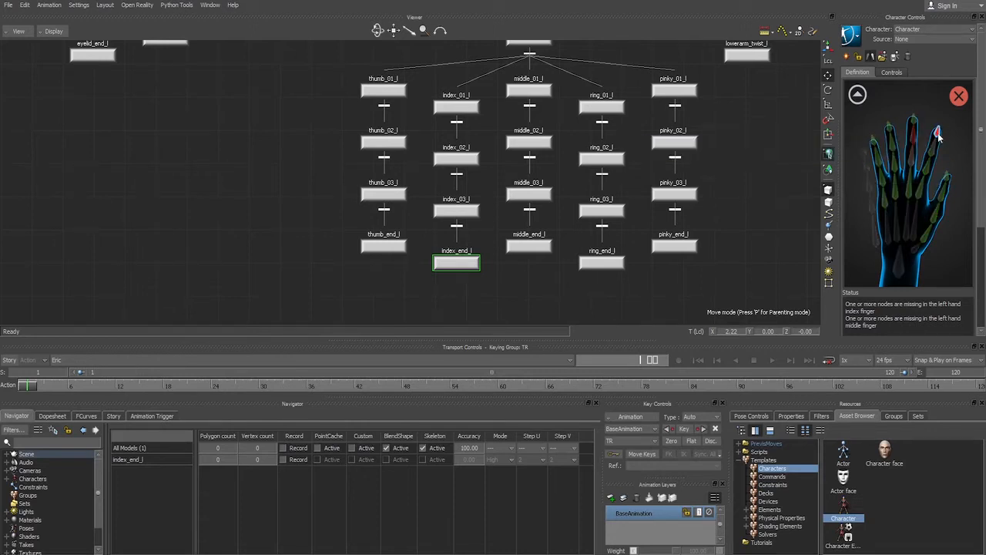
# Step: Assign the index_end_r bone to the LeftHandIndex4 slot, accepting the change of the already assigned bone
pyautogui.keyDown('shift'); pyautogui.moveTo(707, 140); pyautogui.dragTo(556, 139); pyautogui.keyUp('shift')
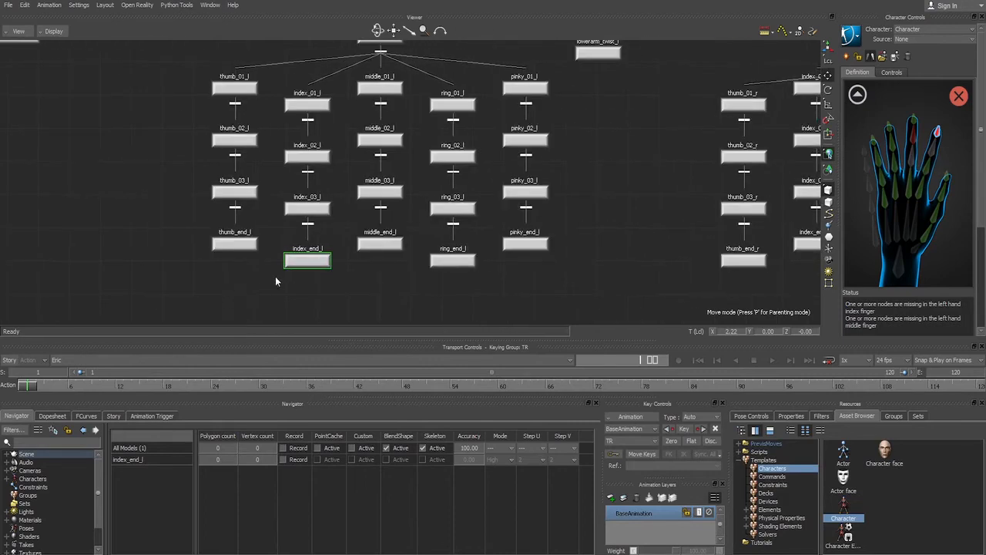
pyautogui.keyDown('shift'); pyautogui.moveTo(550, 174); pyautogui.dragTo(466, 148); pyautogui.keyUp('shift')
pyautogui.keyDown('alt'); pyautogui.moveTo(731, 218); pyautogui.dragTo(937, 133); pyautogui.keyUp('alt')
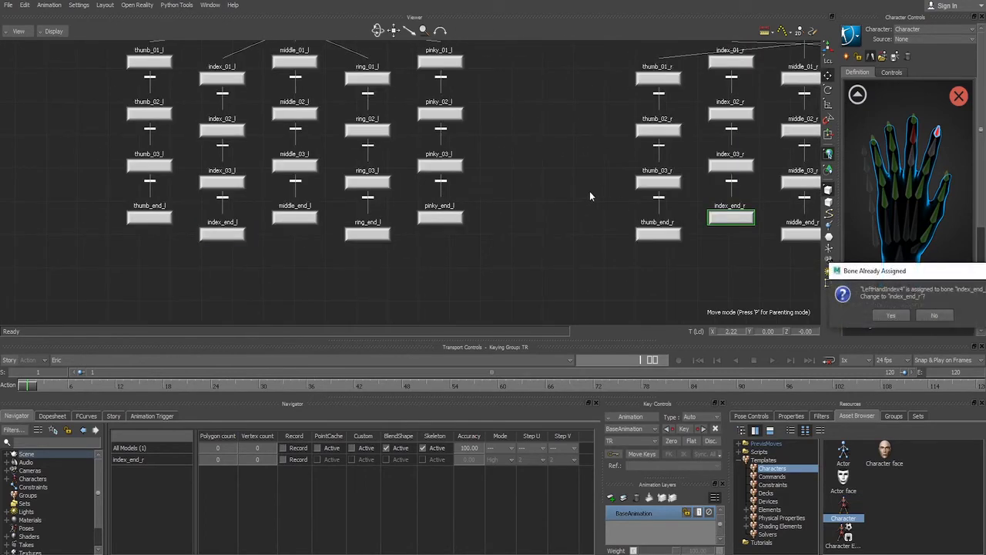
pyautogui.click(890, 315)
pyautogui.click(886, 316)
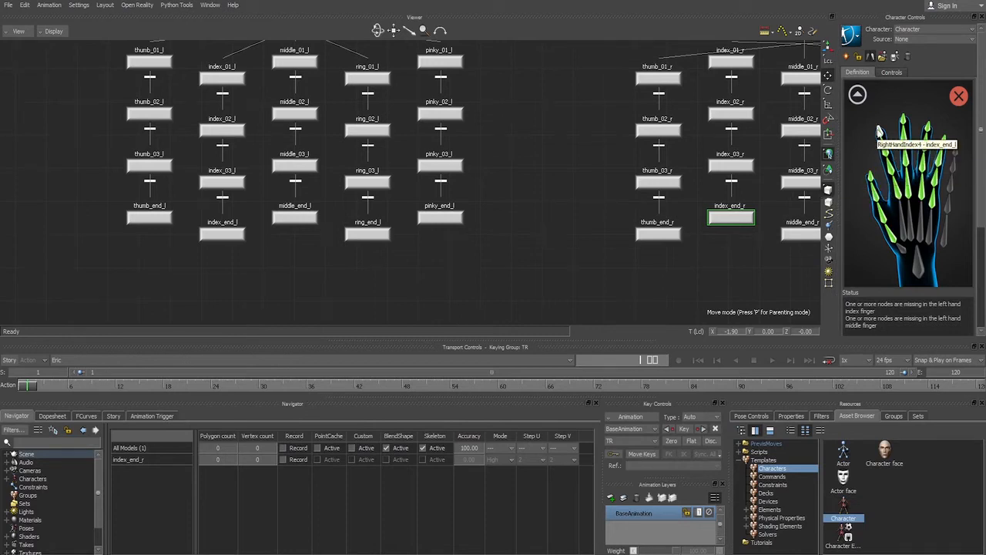
# Step: Assign the index_03_l bone to the LeftHandIndex3 slot in the left hand's definition and check the bone at the index fingertip
pyautogui.click(857, 94)
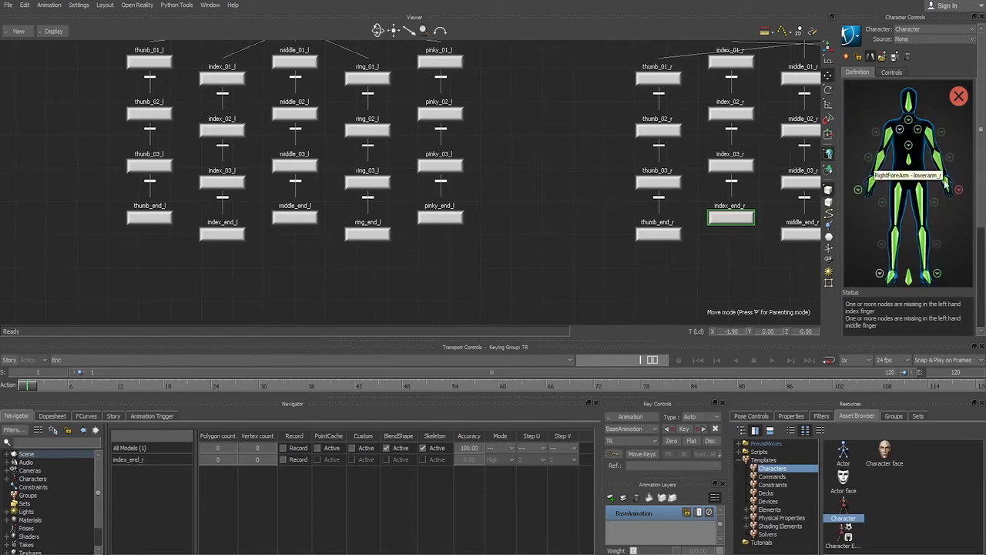
pyautogui.click(958, 192)
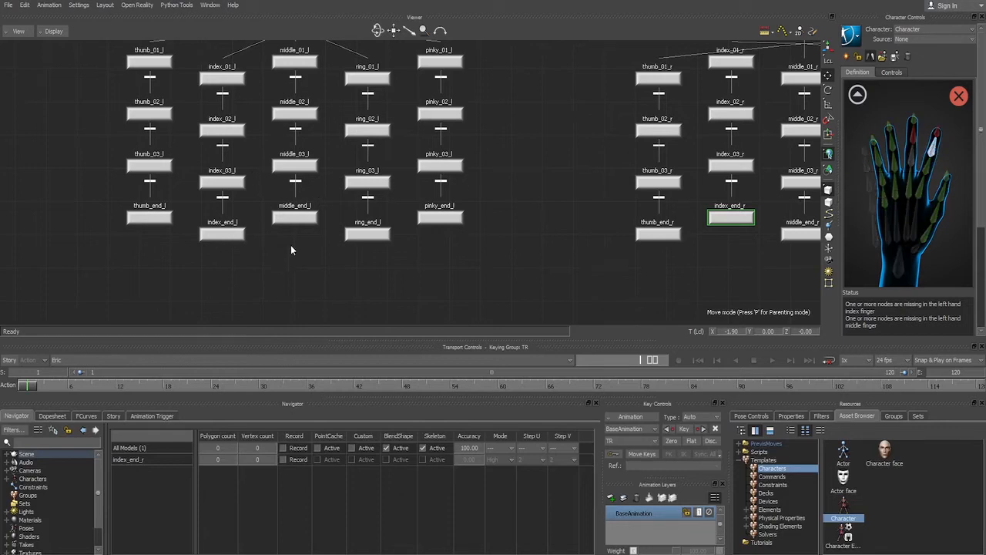
pyautogui.rightClick(236, 167)
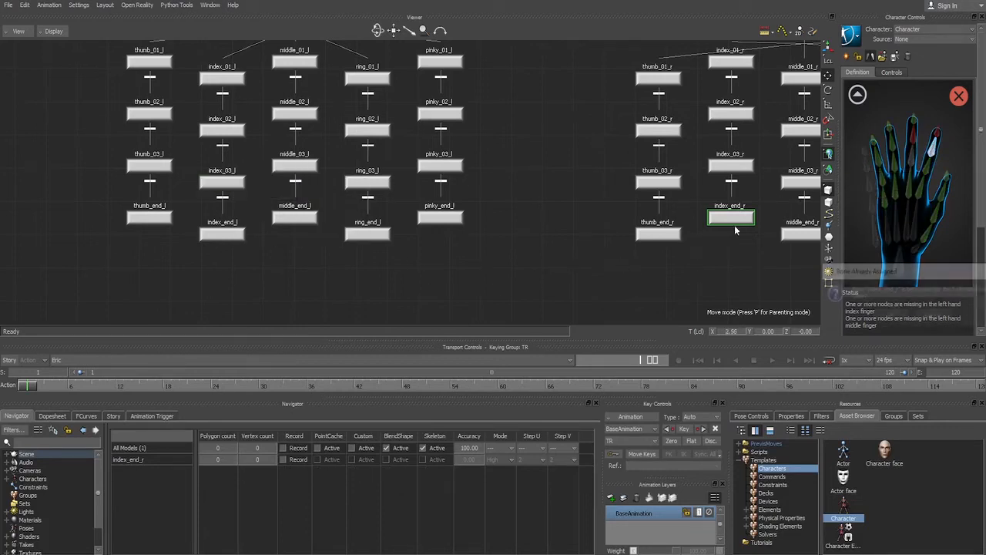
pyautogui.click(931, 315)
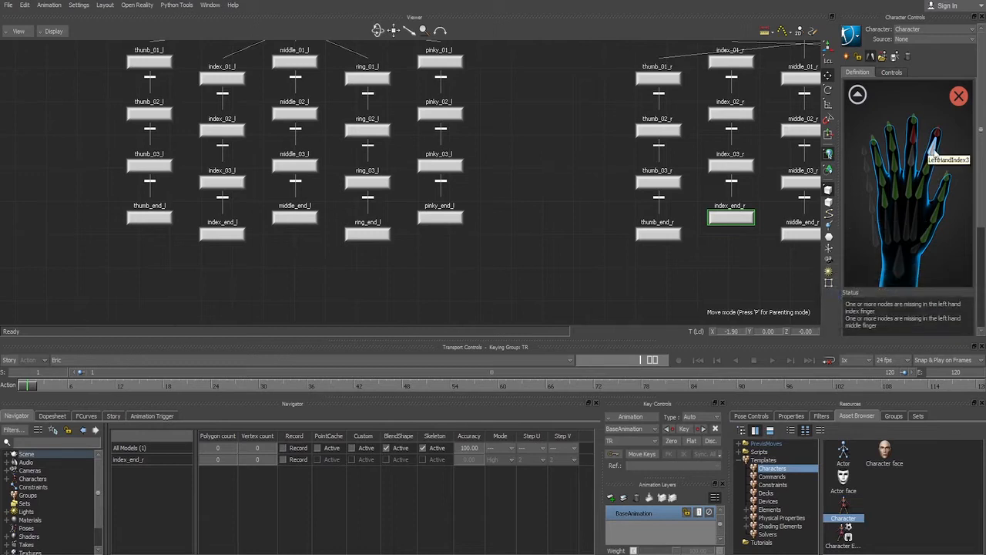
pyautogui.click(892, 167)
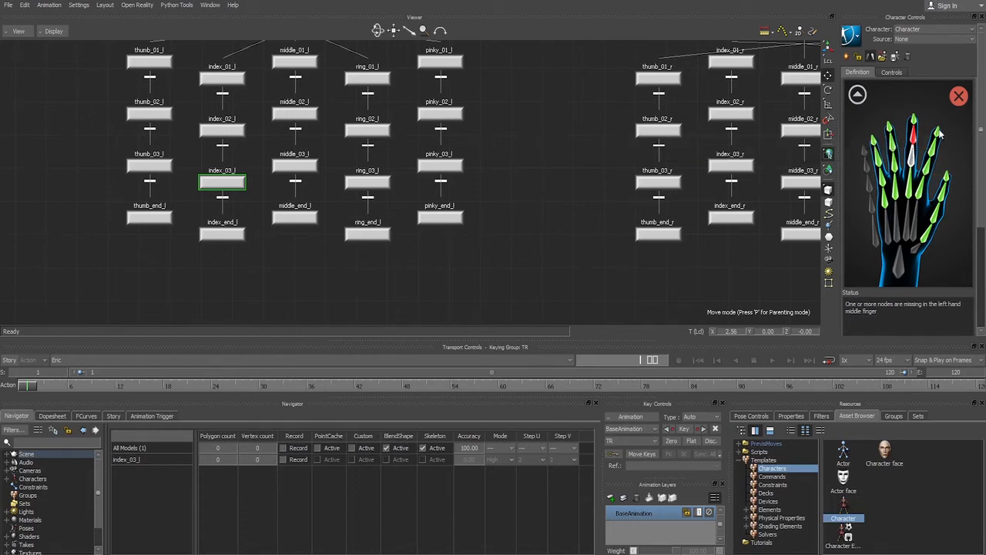
pyautogui.click(937, 134)
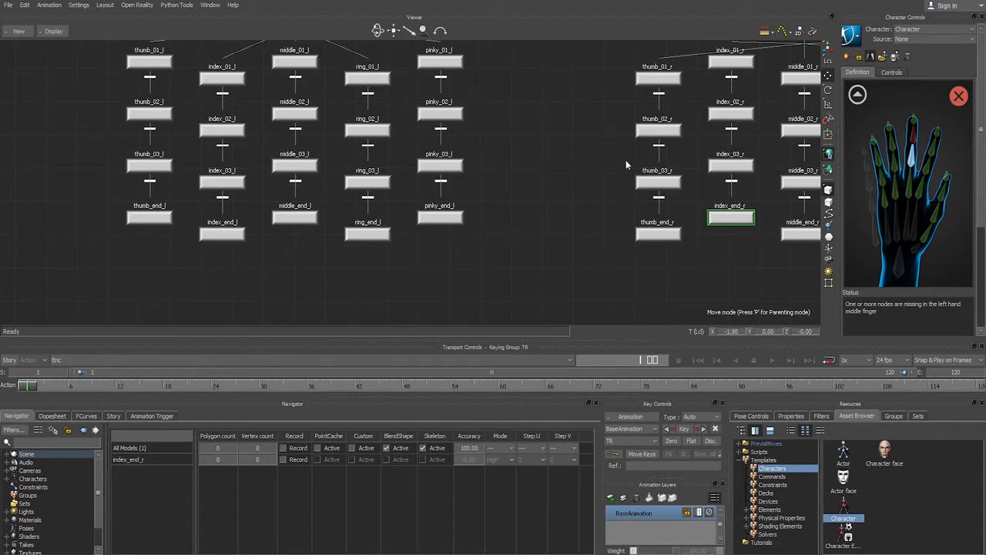
# Step: Assign the middle_02_r bone to the left middle finger's second joint, accepting the clearing of its right-hand use, and check the left hand
pyautogui.keyDown('shift'); pyautogui.moveTo(545, 146); pyautogui.dragTo(409, 140); pyautogui.keyUp('shift')
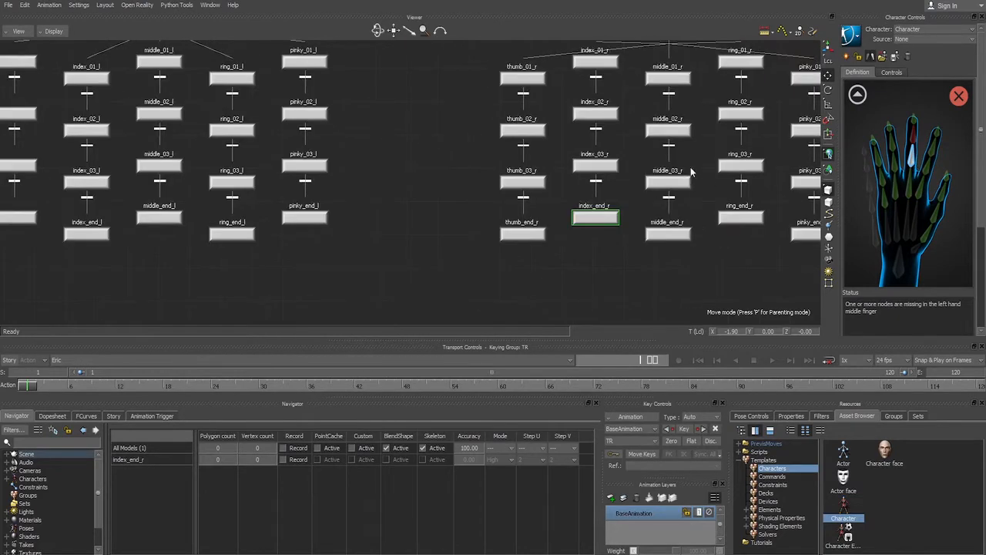
pyautogui.click(691, 131)
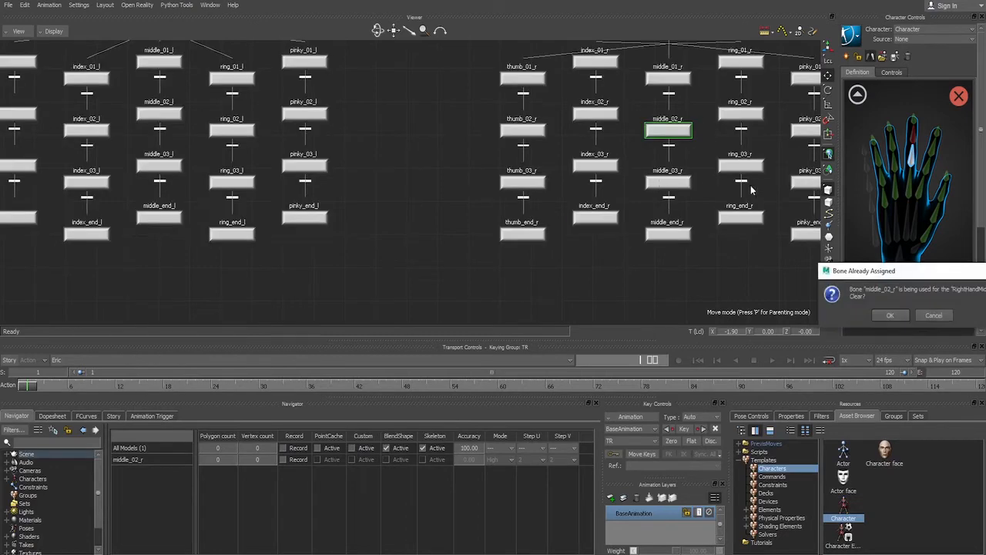
pyautogui.click(882, 318)
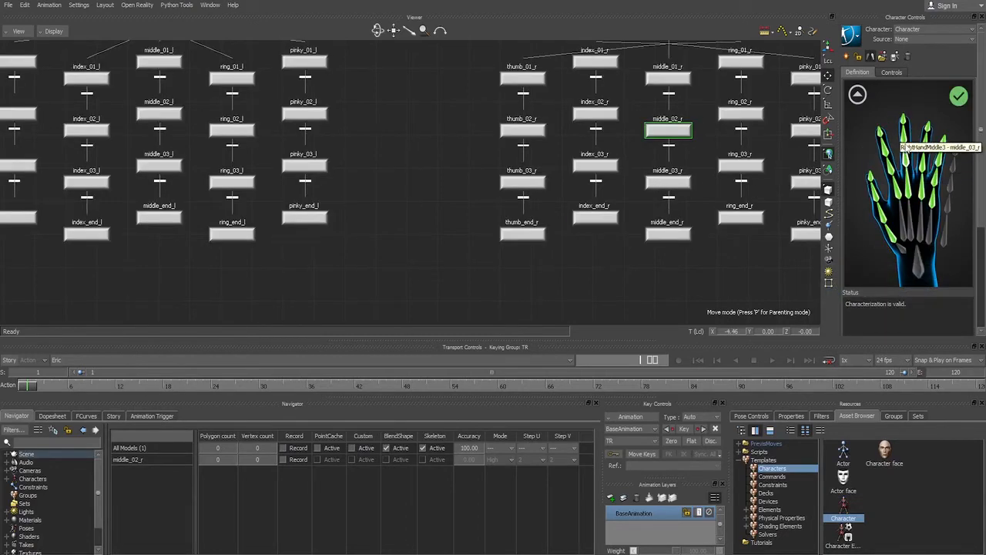
pyautogui.click(857, 94)
pyautogui.click(958, 190)
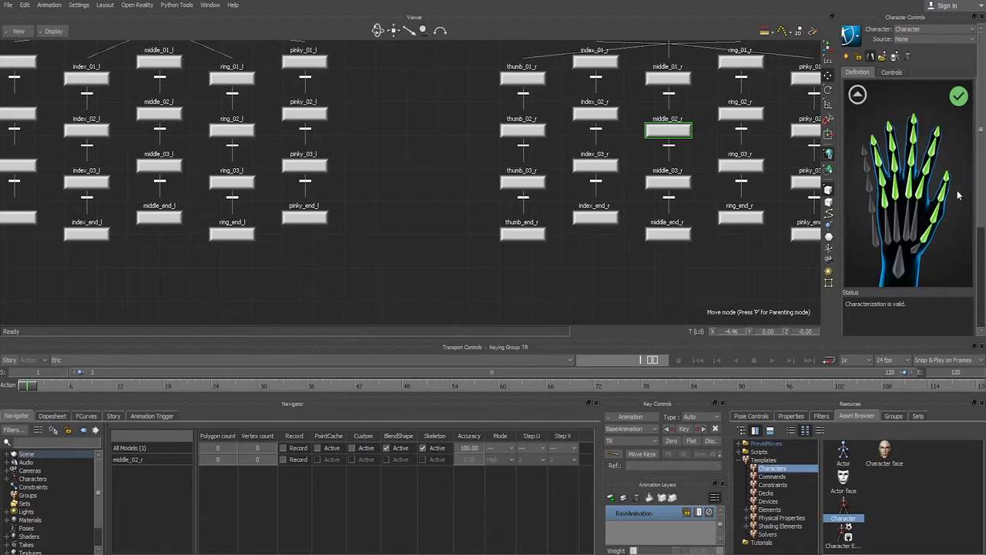
# Step: Assign the index_01_l bone to the right hand's first index-finger joint, accepting the clearing of its left-hand use
pyautogui.click(857, 97)
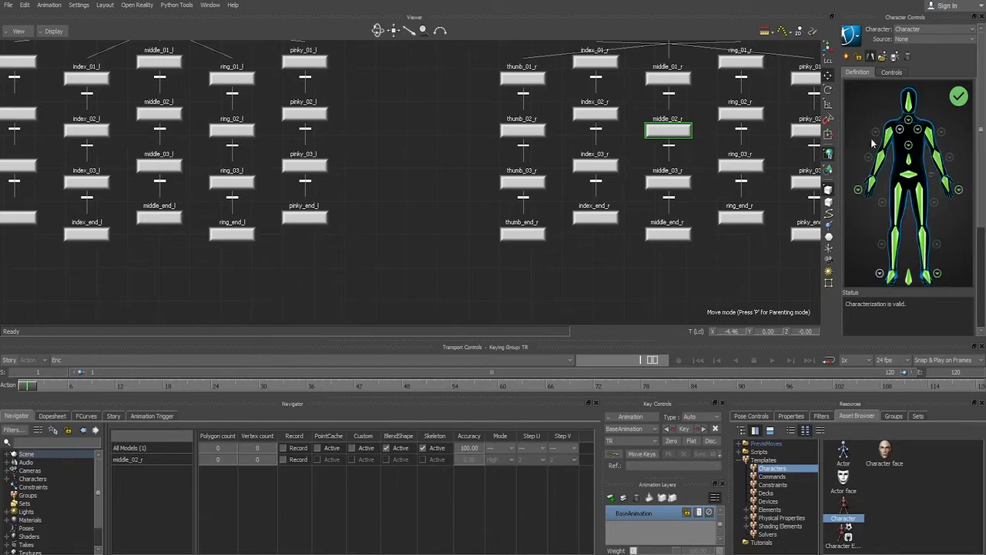
pyautogui.click(858, 190)
pyautogui.click(899, 191)
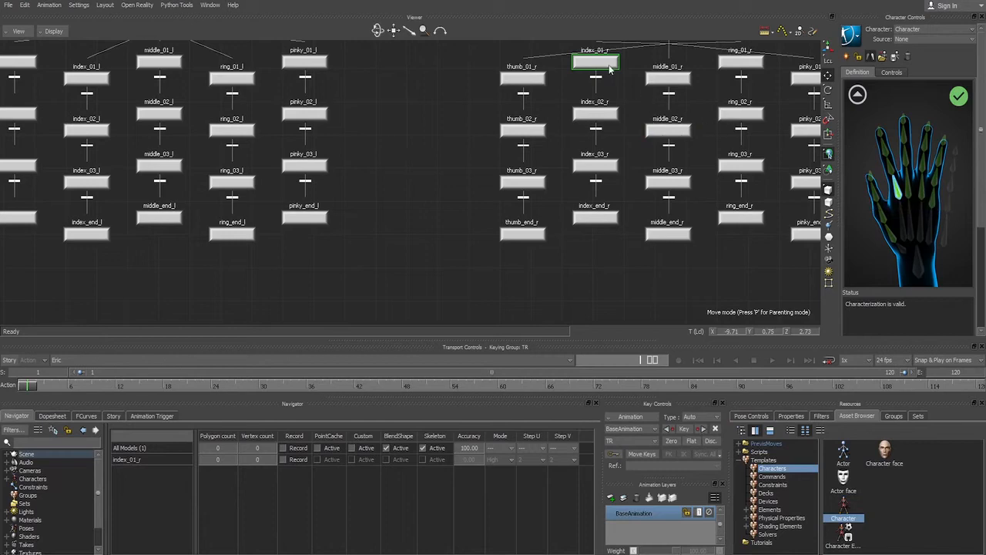
pyautogui.keyDown('shift'); pyautogui.moveTo(348, 155); pyautogui.dragTo(460, 173); pyautogui.keyUp('shift')
pyautogui.click(198, 97)
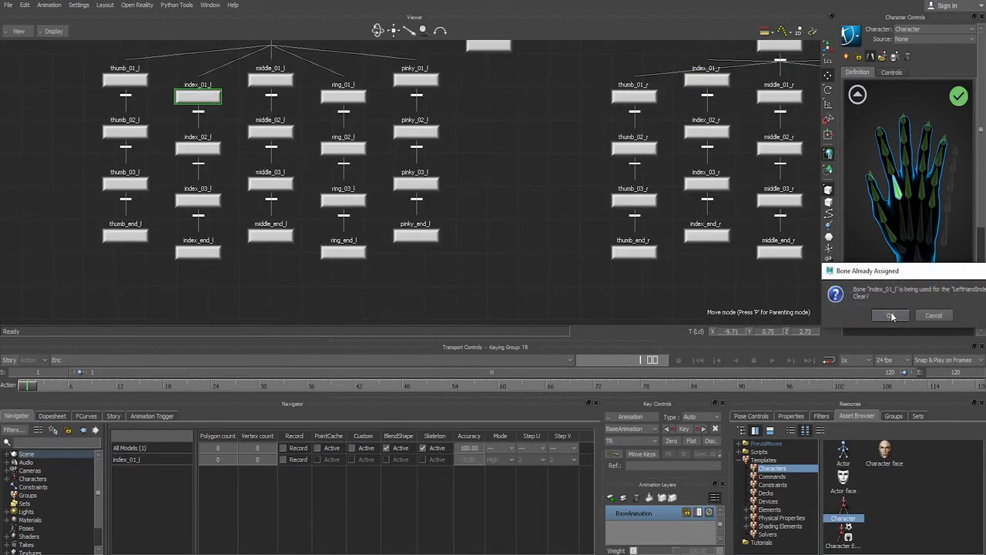
pyautogui.click(891, 316)
# Step: Begin reassigning the LeftFoot slot in the body definition, with the leg bones framed in the schematic view
pyautogui.click(926, 276)
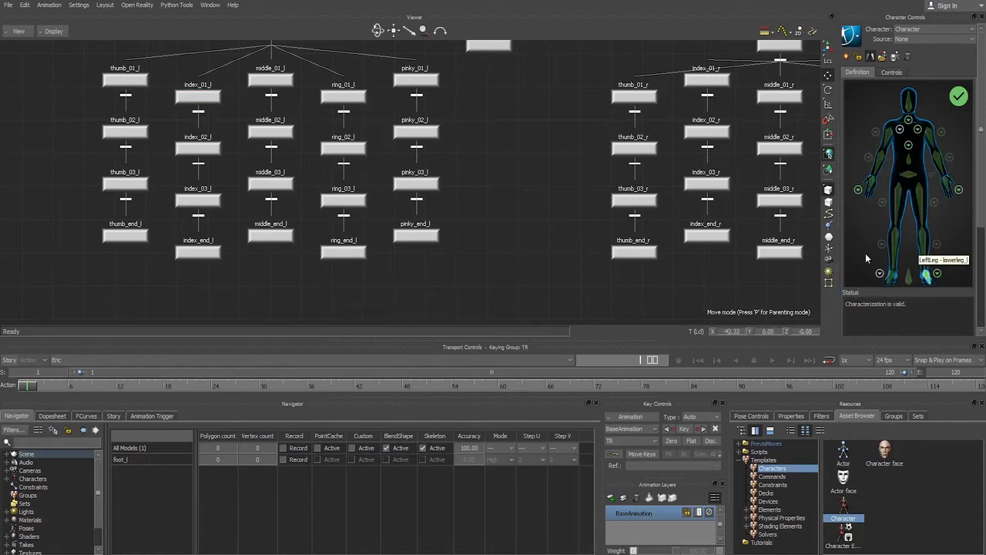
pyautogui.press('a')
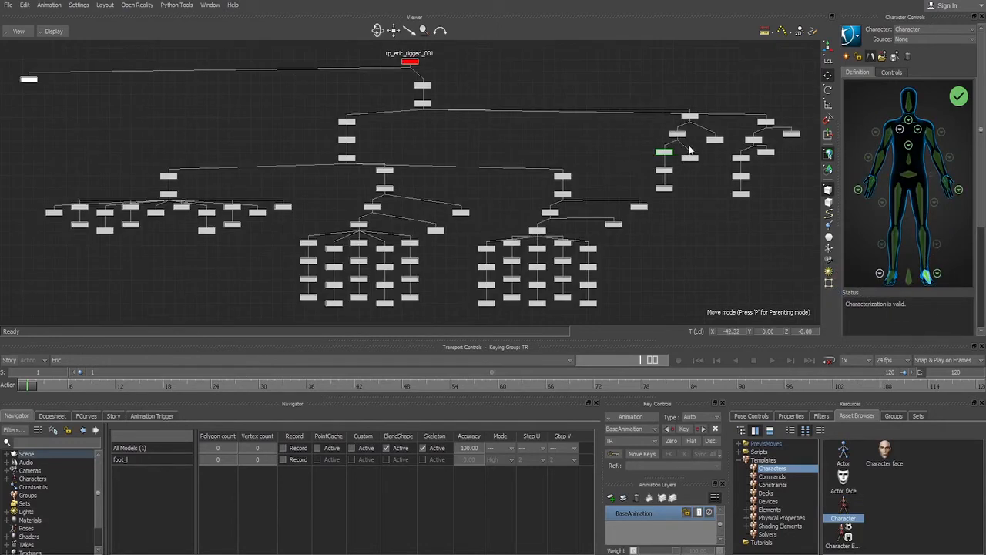
pyautogui.keyDown('shift'); pyautogui.moveTo(702, 134); pyautogui.dragTo(623, 145); pyautogui.keyUp('shift')
pyautogui.scroll(2, 667, 109)
pyautogui.scroll(2, 667, 114)
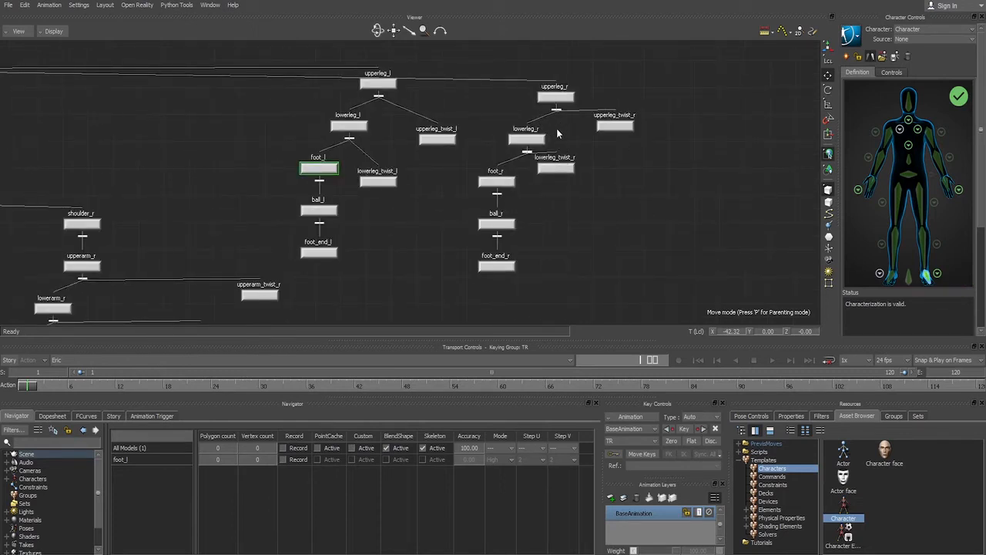
pyautogui.click(517, 141)
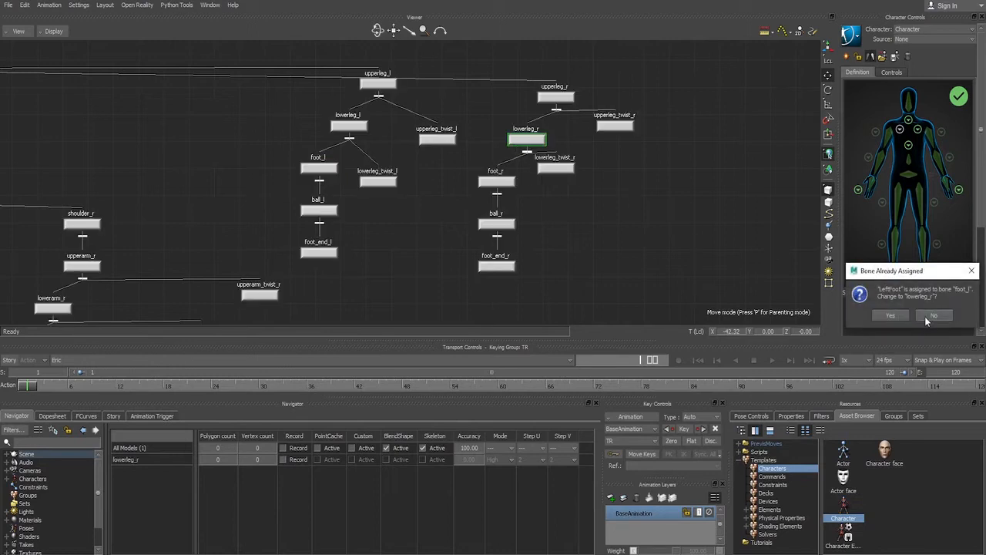
pyautogui.click(927, 316)
pyautogui.click(557, 96)
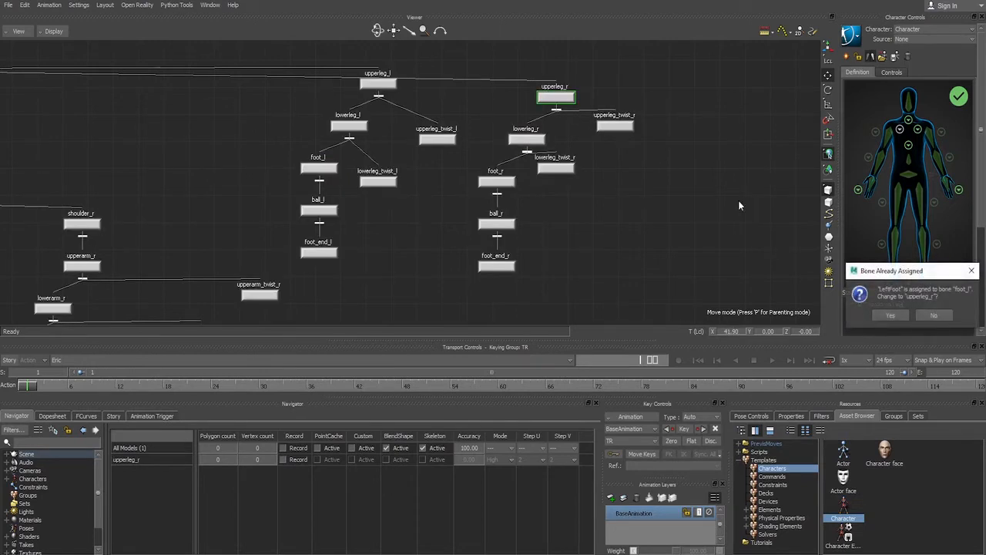
pyautogui.click(935, 316)
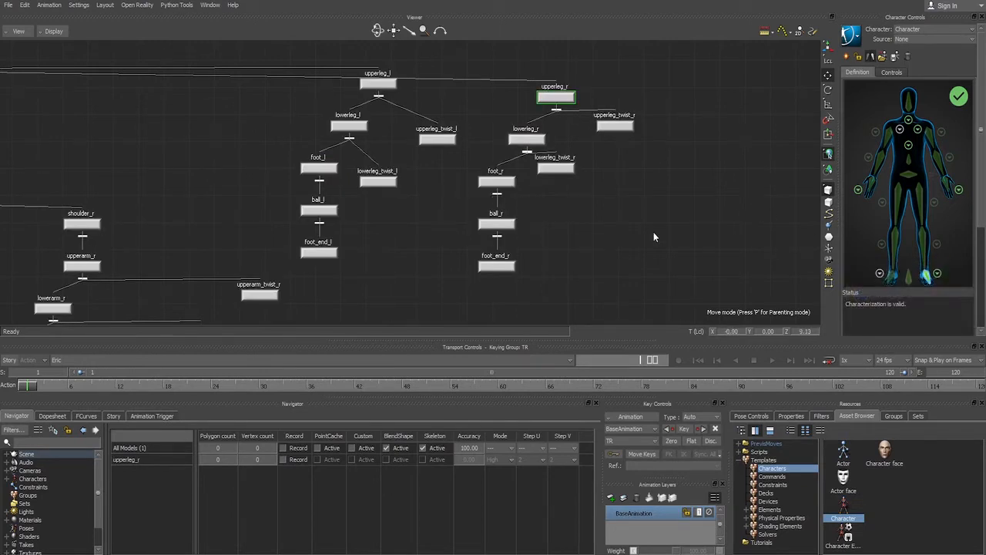
# Step: Assign the foot_r bone to the LeftFoot slot, accepting the clearing of its RightFoot use, and check the right foot's bone
pyautogui.click(497, 182)
pyautogui.click(889, 316)
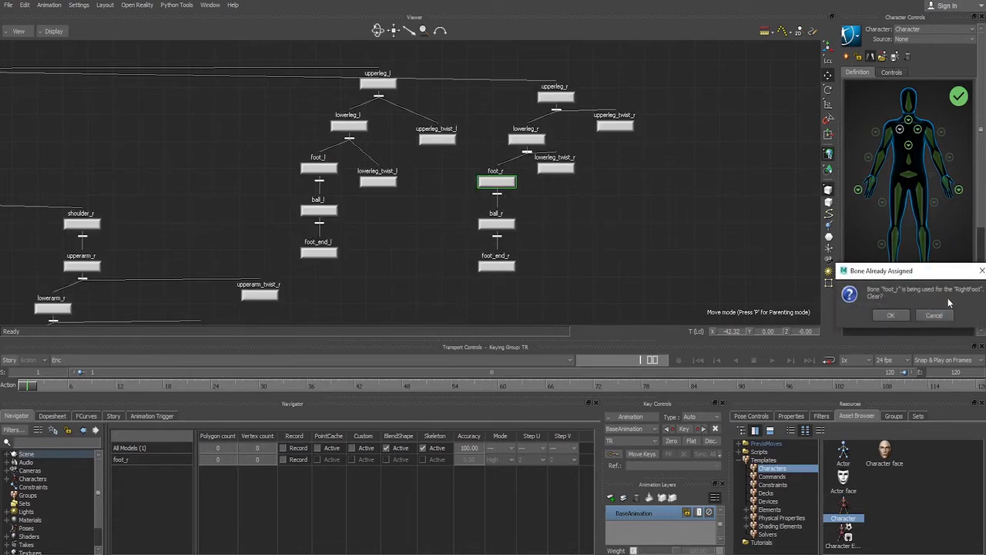
pyautogui.click(892, 316)
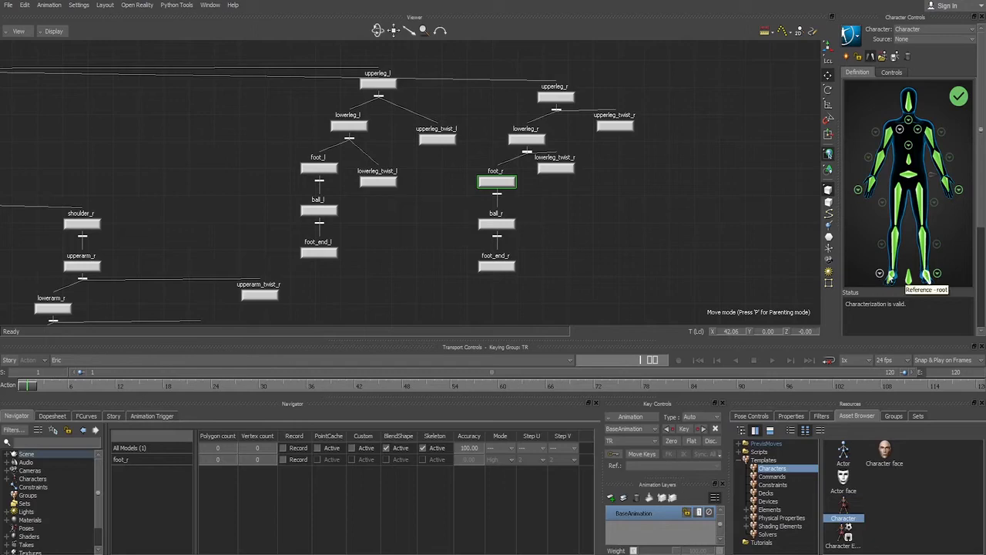
pyautogui.click(888, 277)
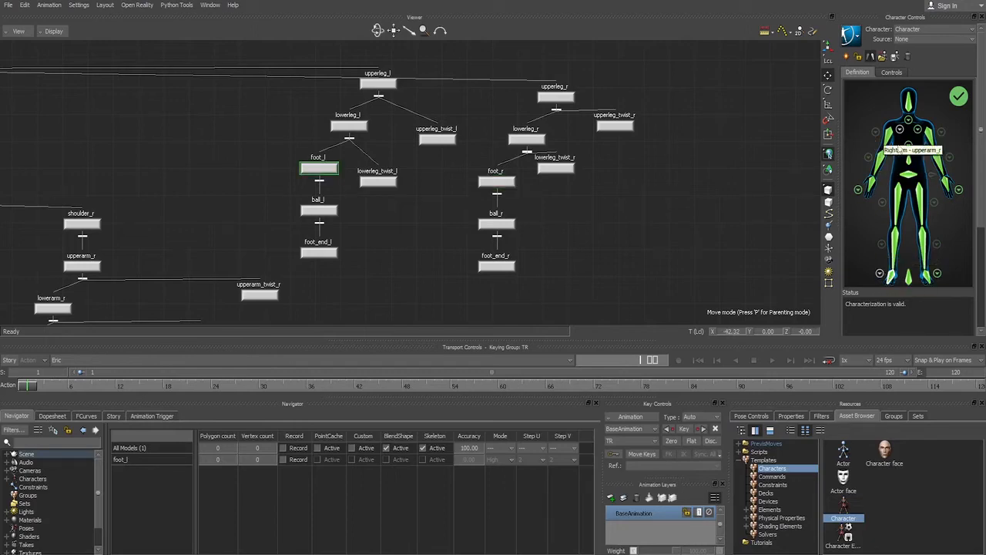
# Step: Return to the perspective view of the character in its T-pose and lock the character definition as a biped
pyautogui.scroll(-5, 486, 142)
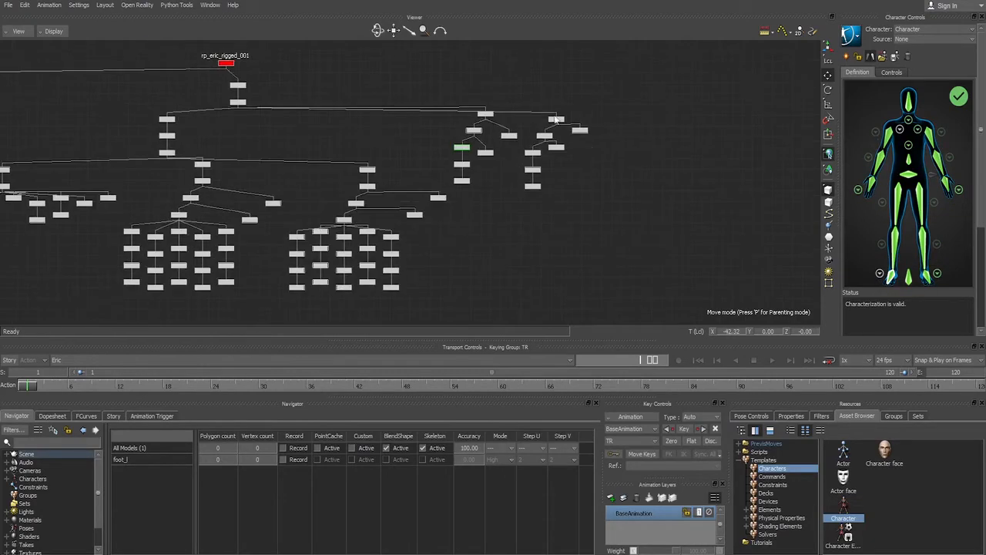
pyautogui.scroll(4, 331, 131)
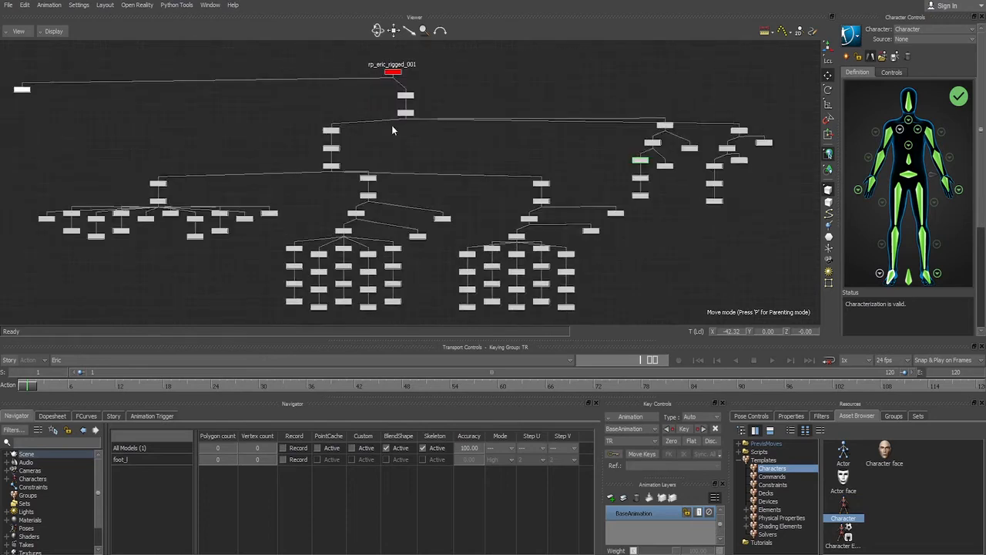
pyautogui.hotkey('ctrl', 'e')
pyautogui.scroll(-3, 472, 174)
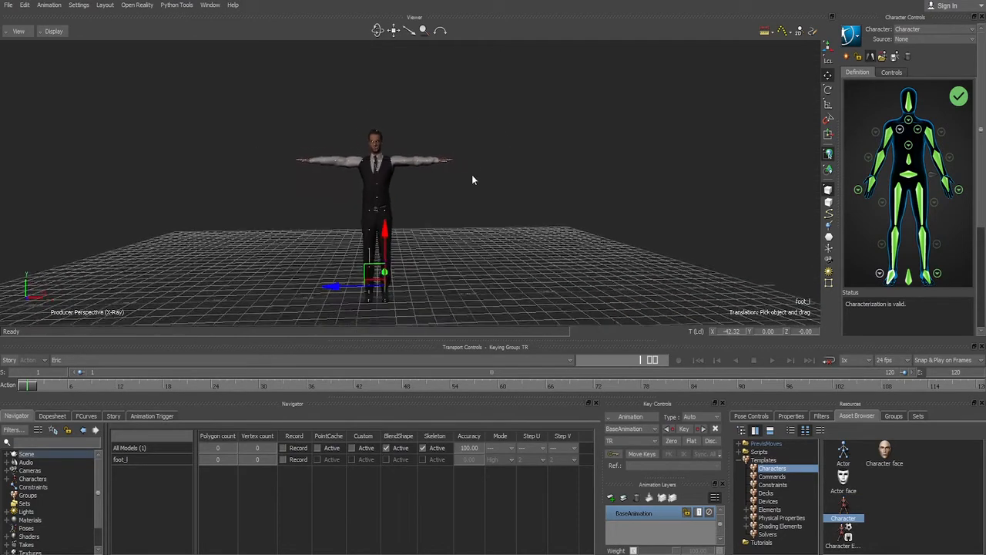
pyautogui.keyDown('ctrl'); pyautogui.keyDown('shift'); pyautogui.moveTo(472, 174); pyautogui.dragTo(740, 146); pyautogui.keyUp('shift'); pyautogui.keyUp('ctrl')
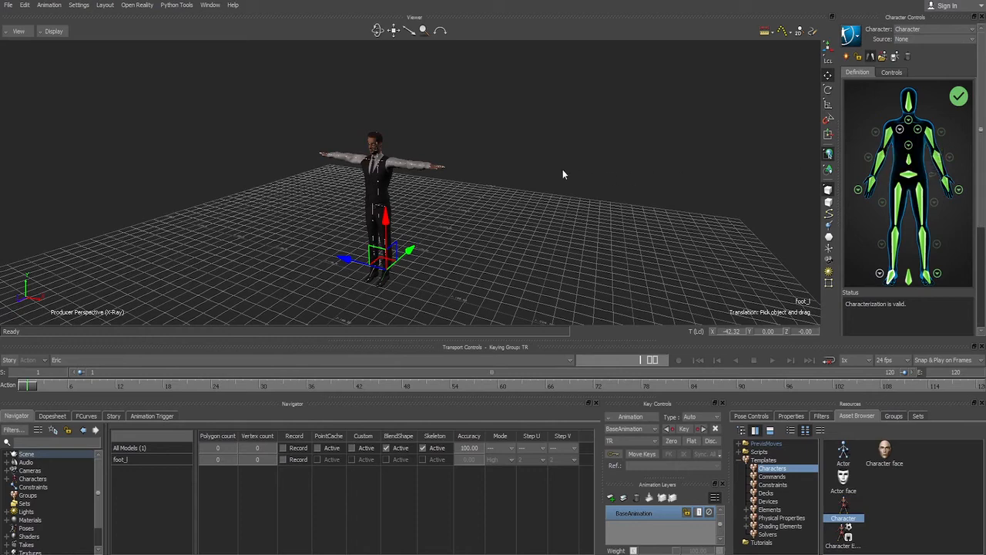
pyautogui.keyDown('shift'); pyautogui.moveTo(511, 141); pyautogui.dragTo(568, 153); pyautogui.keyUp('shift')
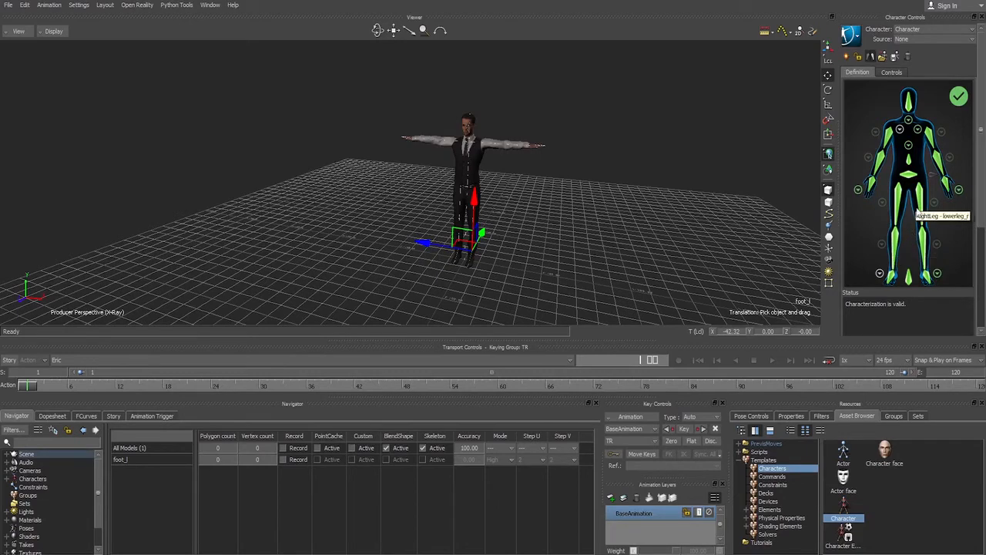
pyautogui.click(859, 58)
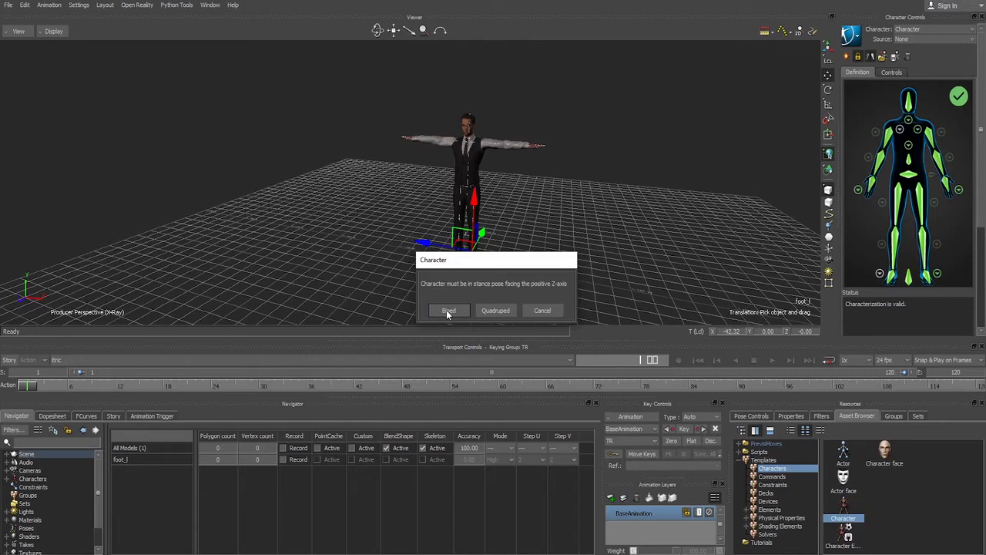
pyautogui.click(447, 312)
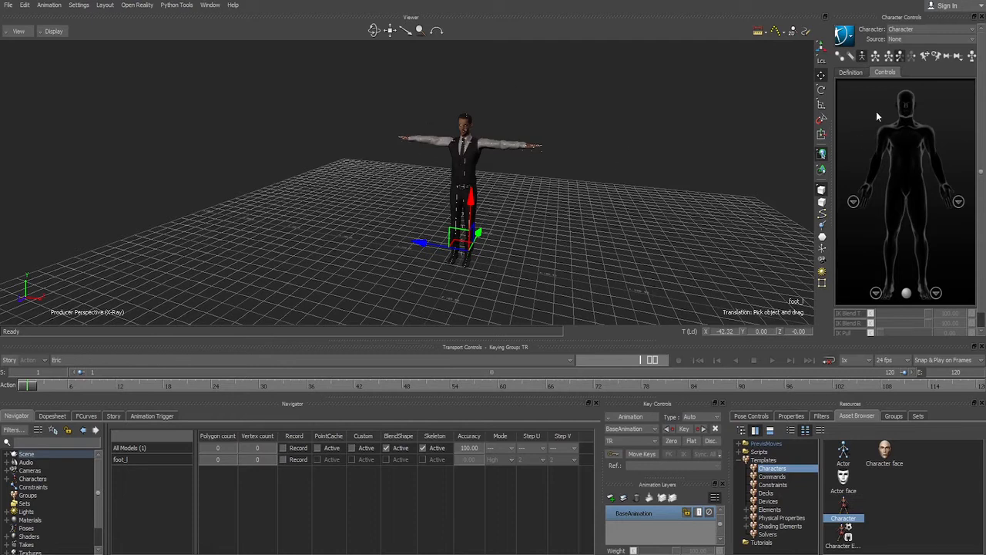
# Step: Create an FK/IK control rig for the character and examine the rig from several angles with nothing selected
pyautogui.click(848, 35)
pyautogui.moveTo(853, 84)
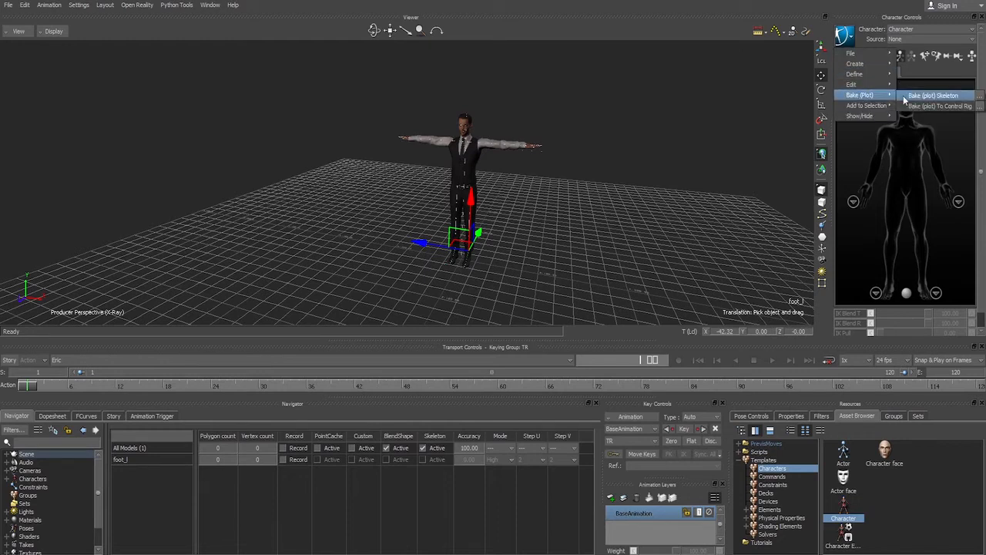
pyautogui.click(918, 106)
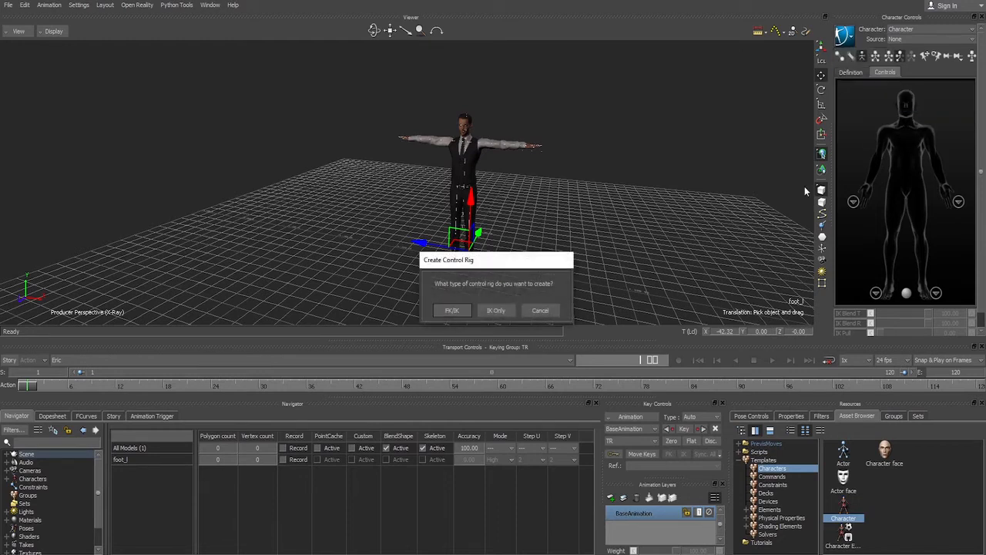
pyautogui.click(452, 311)
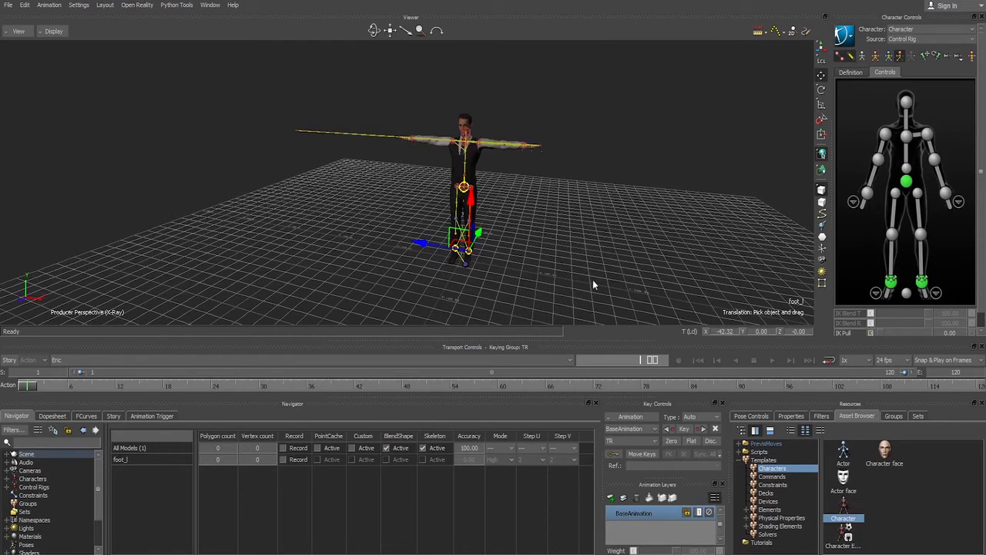
pyautogui.click(637, 213)
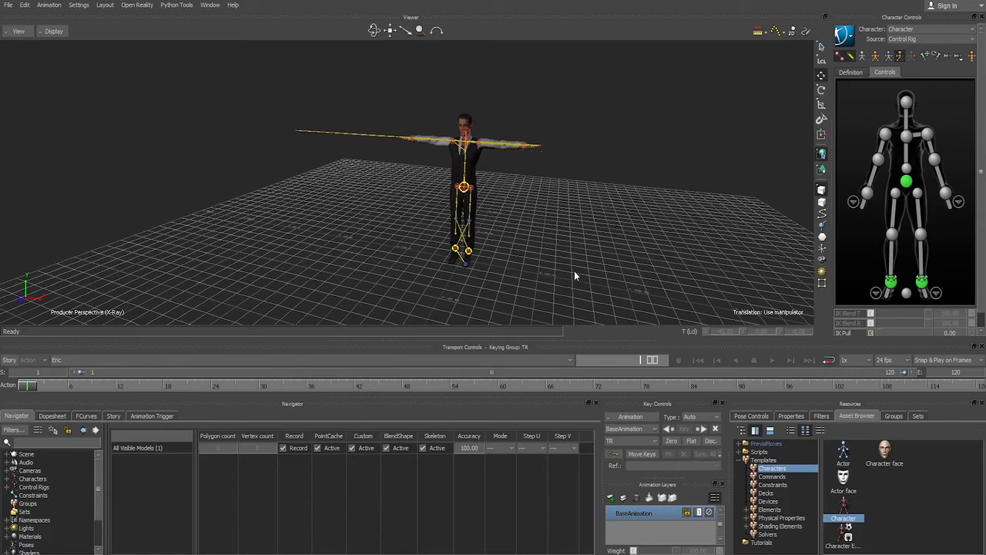
pyautogui.keyDown('ctrl'); pyautogui.moveTo(575, 271); pyautogui.dragTo(645, 208); pyautogui.keyUp('ctrl')
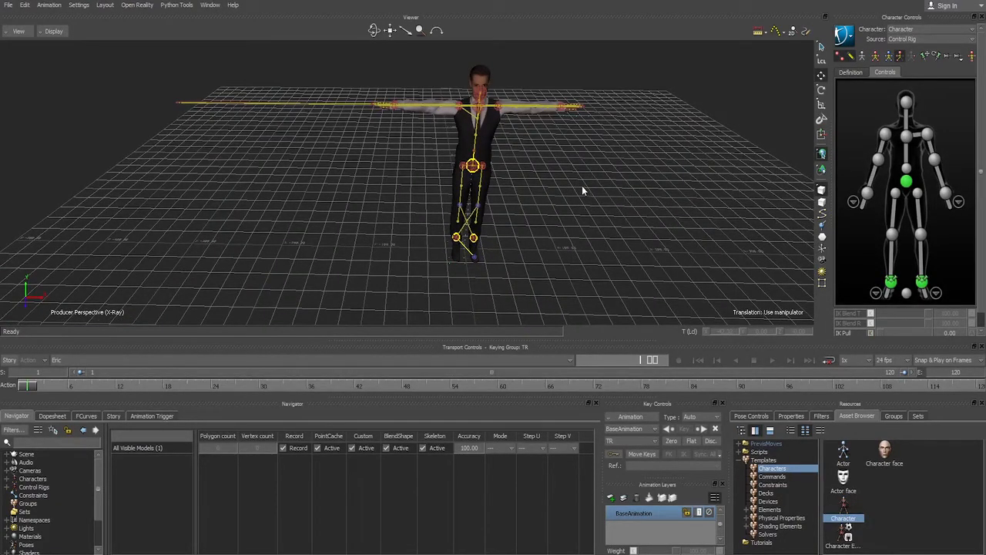
pyautogui.keyDown('ctrl'); pyautogui.keyDown('shift'); pyautogui.moveTo(594, 205); pyautogui.dragTo(621, 146); pyautogui.keyUp('shift'); pyautogui.keyUp('ctrl')
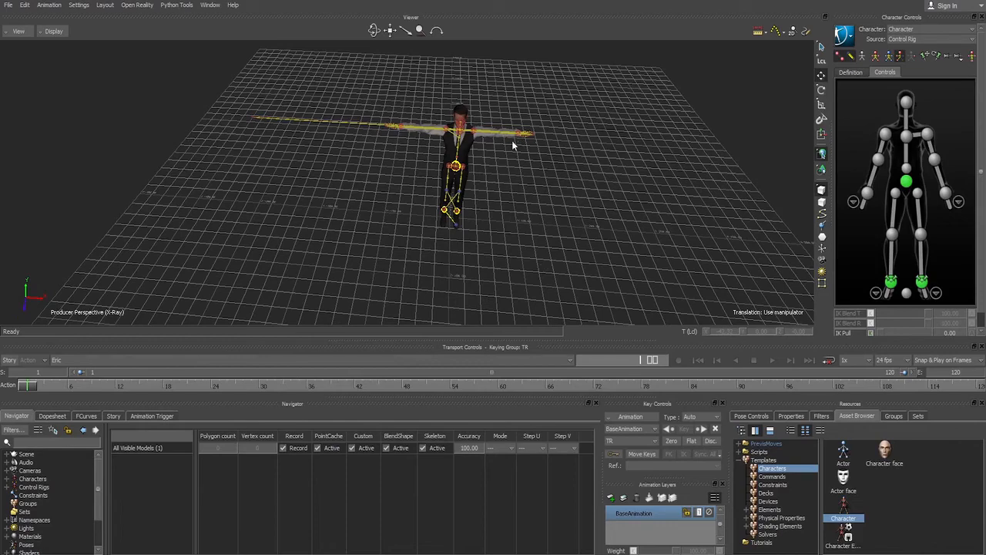
# Step: Frame the character from the front, select all its rig controls and inspect the detailed controls of both feet
pyautogui.scroll(3, 480, 176)
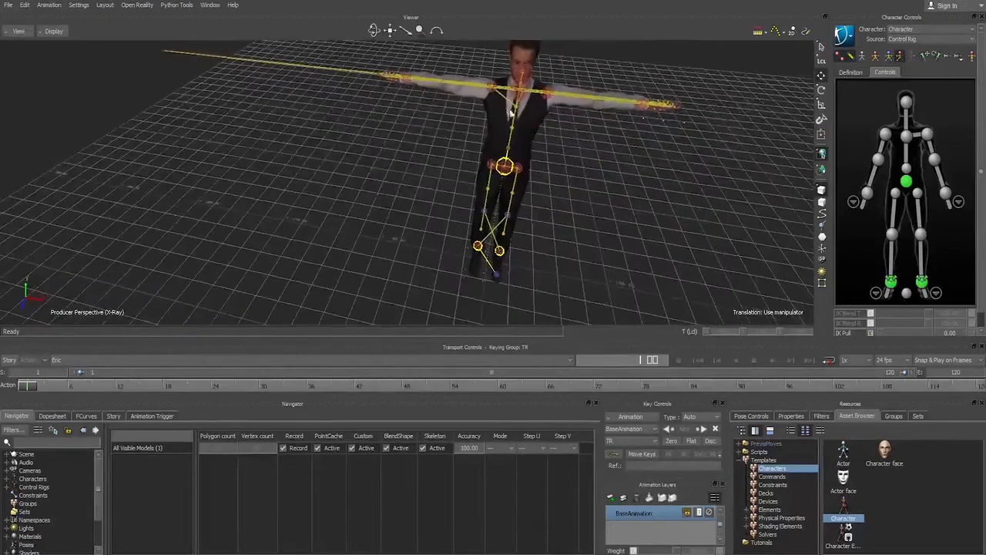
pyautogui.keyDown('ctrl'); pyautogui.keyDown('shift'); pyautogui.moveTo(521, 110); pyautogui.dragTo(529, 84); pyautogui.keyUp('shift'); pyautogui.keyUp('ctrl')
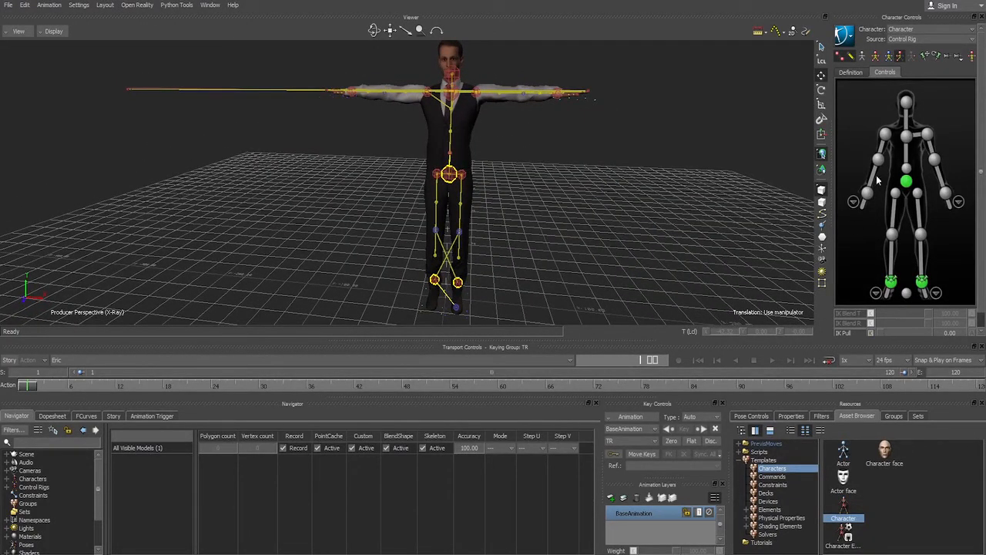
pyautogui.click(895, 143)
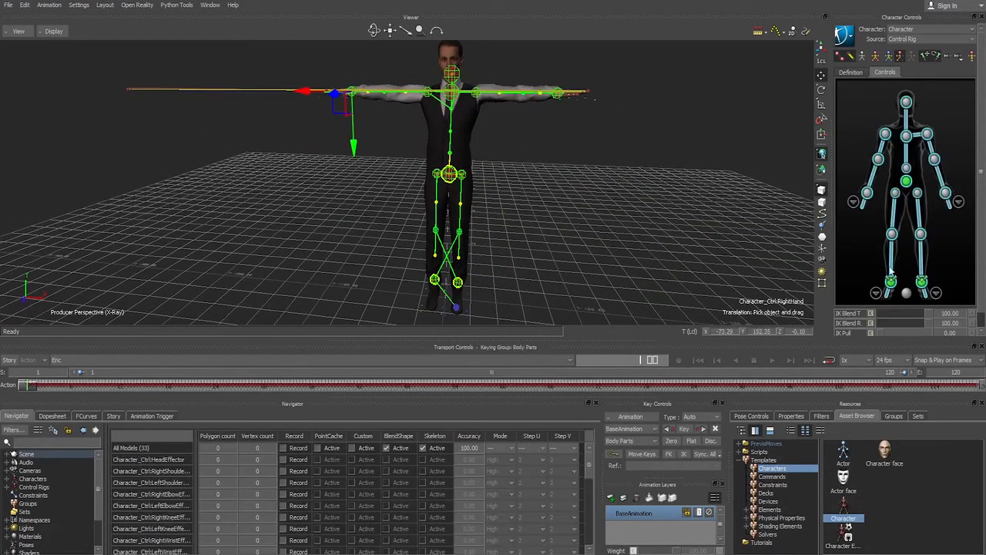
pyautogui.click(877, 294)
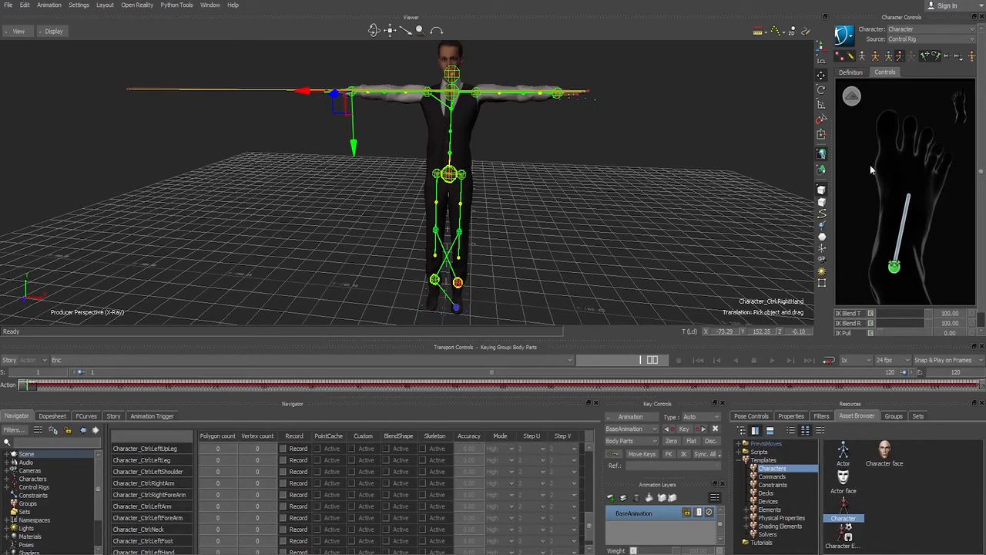
pyautogui.click(851, 95)
pyautogui.click(936, 293)
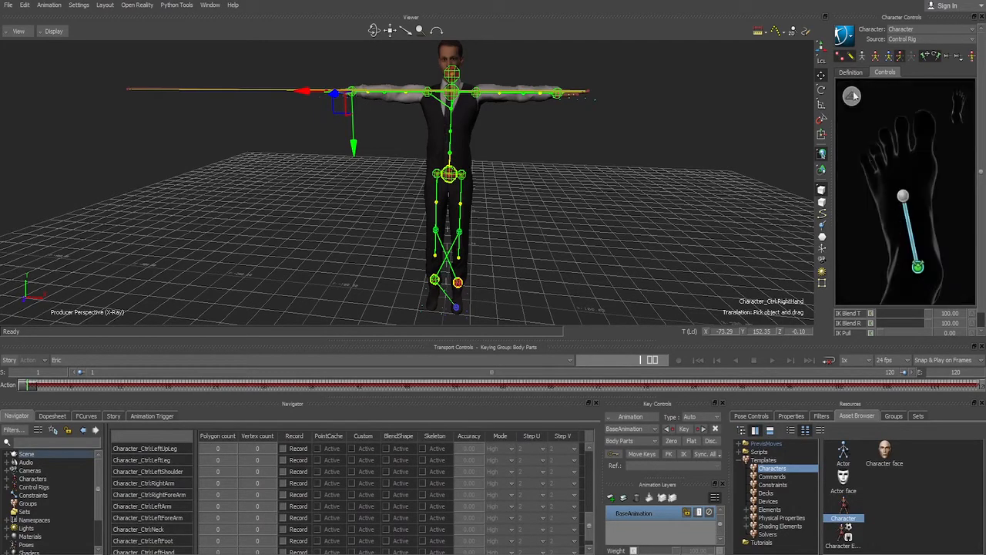
pyautogui.click(851, 96)
# Step: Try moving the right ankle effector sideways to test the foot control and undo the move
pyautogui.click(890, 282)
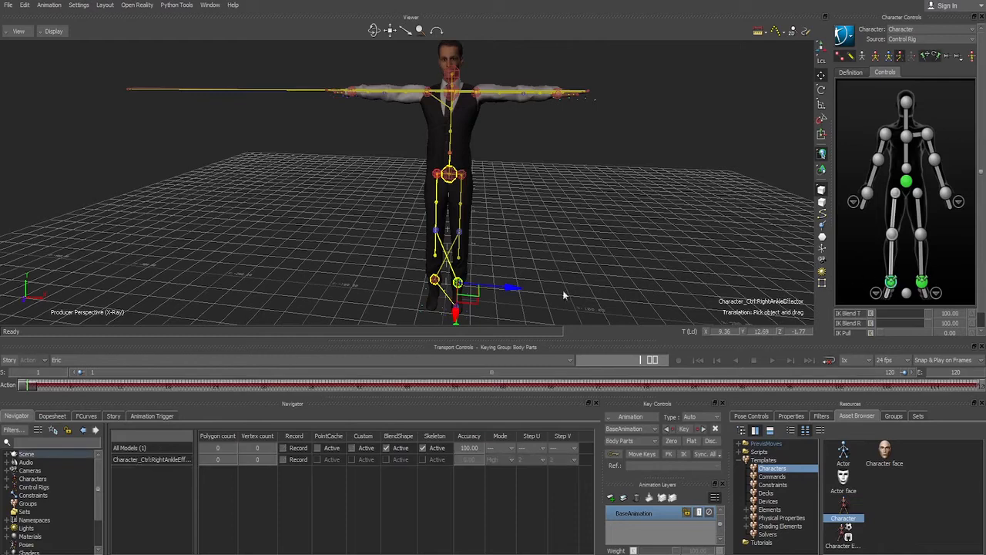
pyautogui.moveTo(517, 288)
pyautogui.mouseDown()
pyautogui.moveTo(529, 279)
pyautogui.moveTo(465, 280)
pyautogui.moveTo(504, 278)
pyautogui.mouseUp()
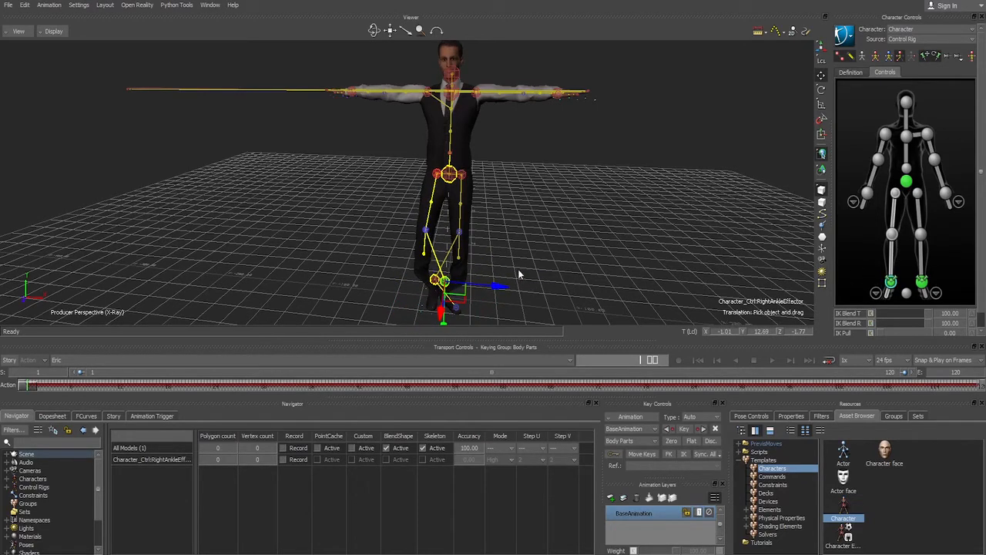
pyautogui.hotkey('ctrl', 'z')
pyautogui.click(878, 293)
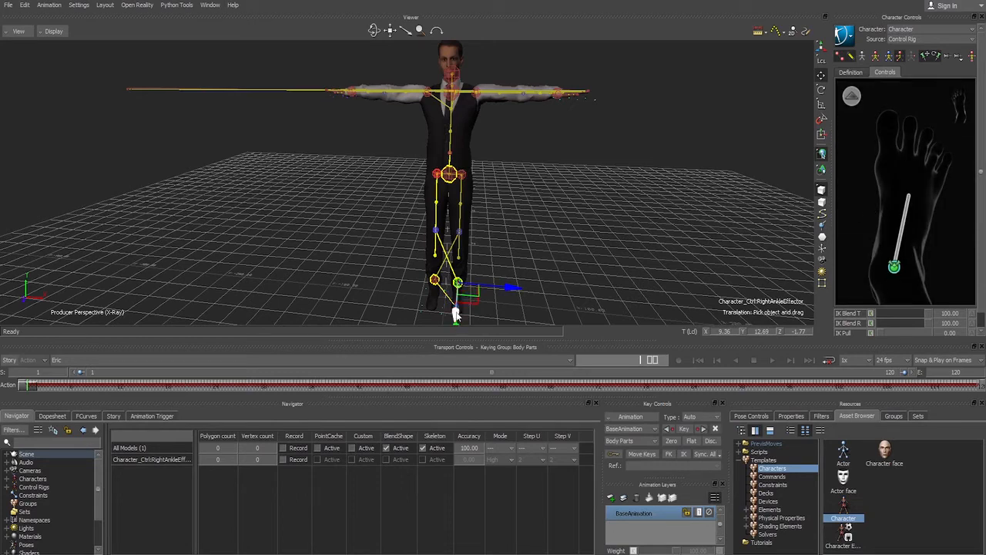
pyautogui.moveTo(455, 313)
pyautogui.mouseDown()
pyautogui.moveTo(467, 276)
pyautogui.moveTo(467, 299)
pyautogui.mouseUp()
pyautogui.hotkey('ctrl', 'z')
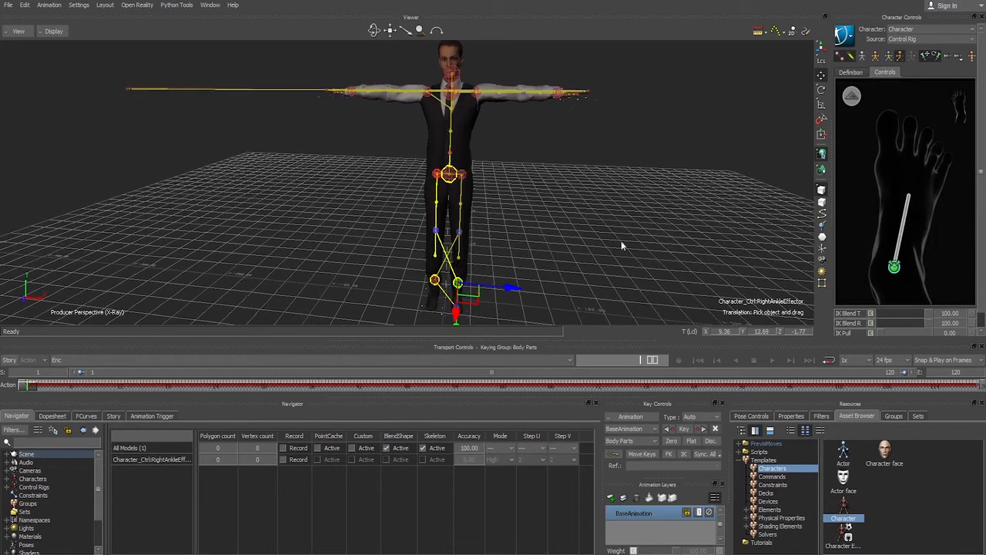
# Step: Deselect the effector, return to the full-body controls, turn off the X-Ray display and inspect the character's left hand
pyautogui.click(650, 232)
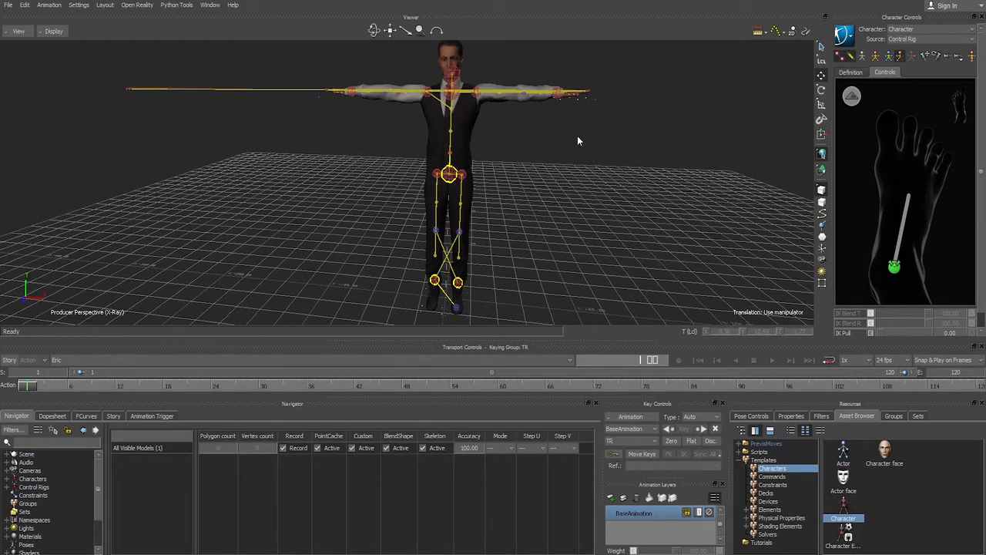
pyautogui.keyDown('ctrl'); pyautogui.keyDown('shift'); pyautogui.moveTo(577, 152); pyautogui.dragTo(531, 220); pyautogui.keyUp('shift'); pyautogui.keyUp('ctrl')
pyautogui.click(851, 94)
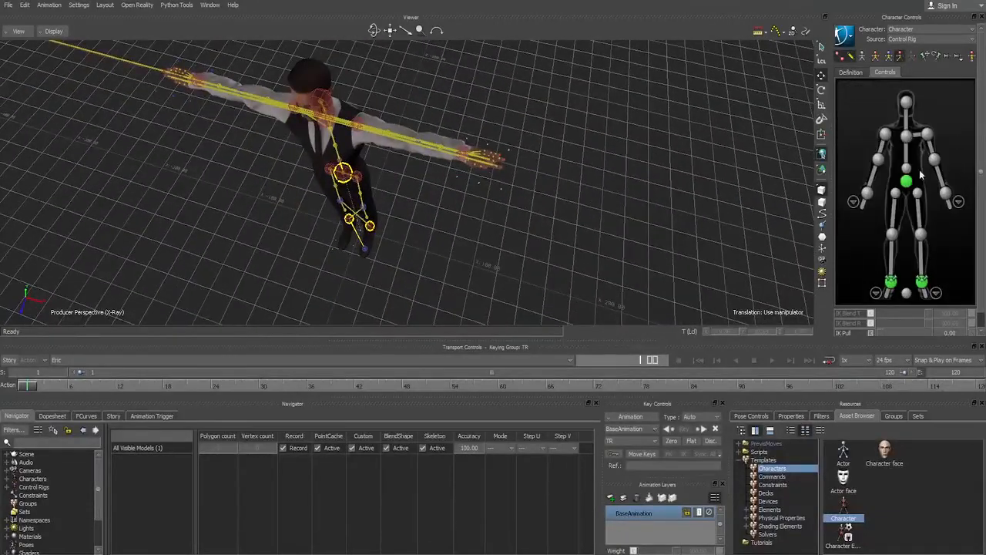
pyautogui.keyDown('ctrl'); pyautogui.moveTo(553, 177); pyautogui.dragTo(425, 154); pyautogui.keyUp('ctrl')
pyautogui.hotkey('ctrl', 'a')
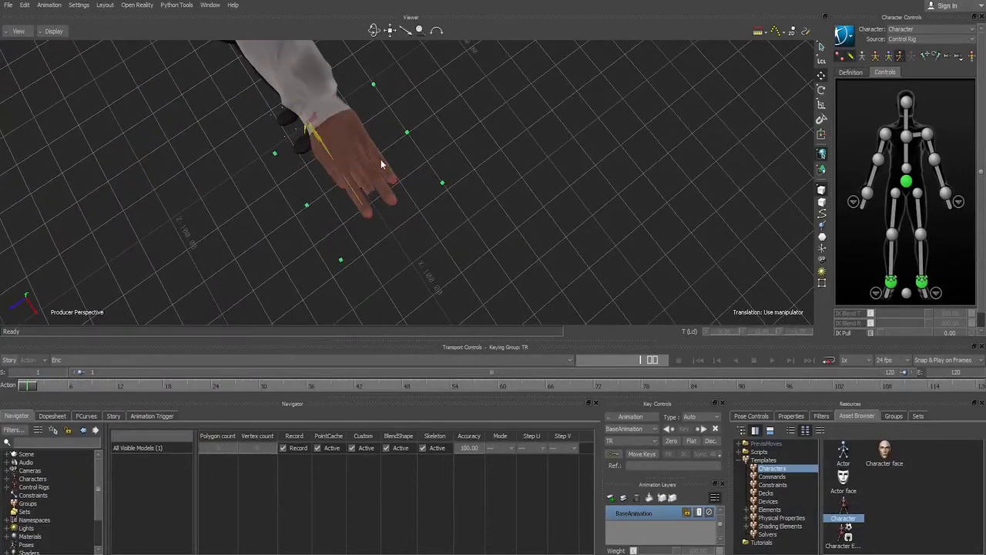
pyautogui.hotkey('ctrl', 'a')
pyautogui.hotkey('ctrl', 'a')
pyautogui.keyDown('ctrl'); pyautogui.keyDown('shift'); pyautogui.moveTo(376, 204); pyautogui.dragTo(534, 165); pyautogui.keyUp('shift'); pyautogui.keyUp('ctrl')
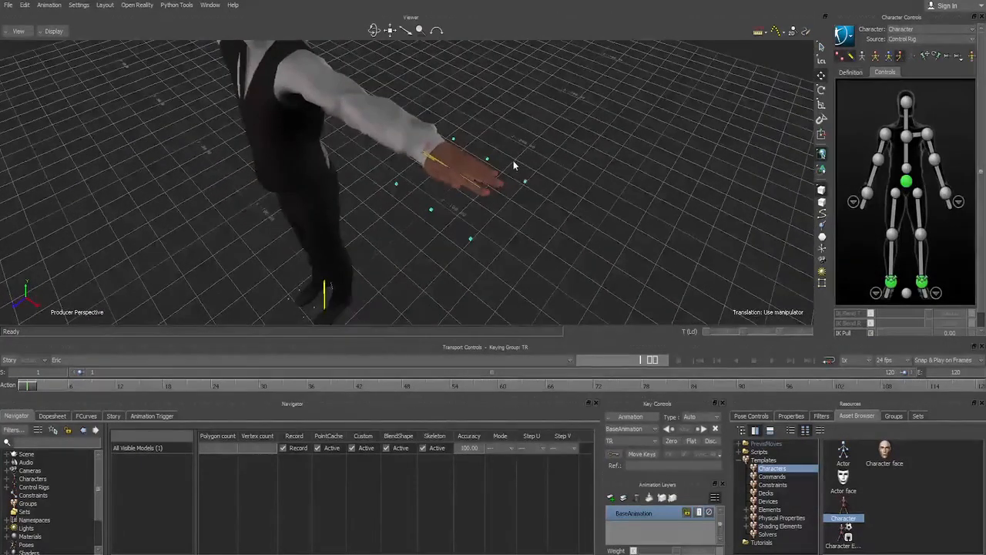
pyautogui.keyDown('ctrl'); pyautogui.keyDown('shift'); pyautogui.moveTo(477, 151); pyautogui.dragTo(484, 130); pyautogui.keyUp('shift'); pyautogui.keyUp('ctrl')
# Step: Test the rig by rotating the left shoulder about -65 degrees on Z and examine the arm's deformation
pyautogui.click(916, 136)
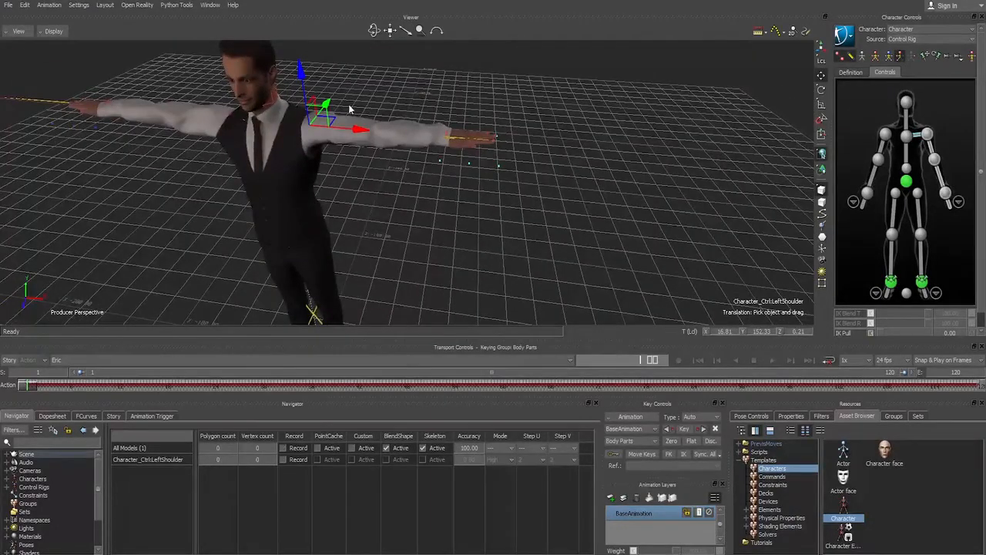
pyautogui.press('e')
pyautogui.moveTo(333, 112); pyautogui.dragTo(338, 153)
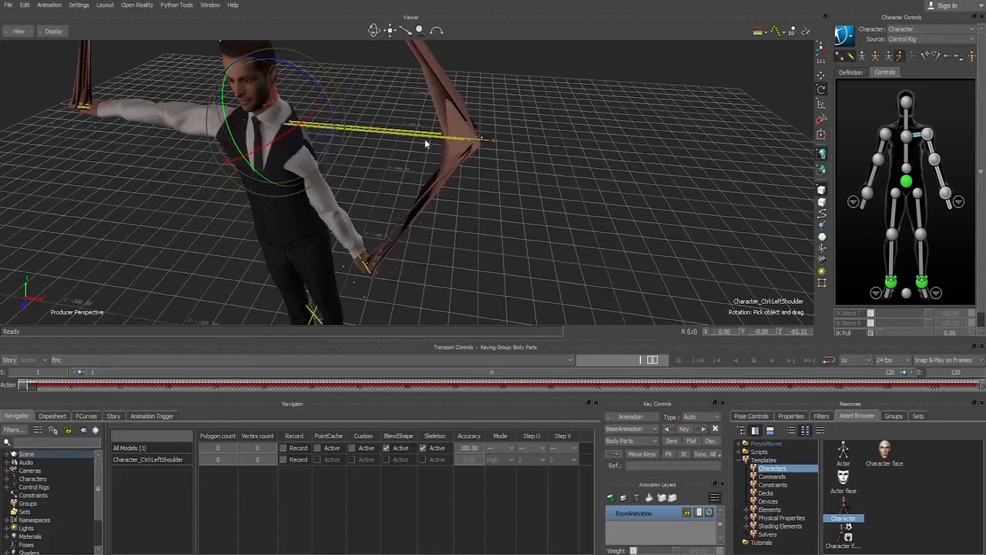
pyautogui.keyDown('ctrl'); pyautogui.moveTo(425, 140); pyautogui.dragTo(377, 177); pyautogui.keyUp('ctrl')
pyautogui.keyDown('shift'); pyautogui.moveTo(356, 112); pyautogui.dragTo(557, 186); pyautogui.keyUp('shift')
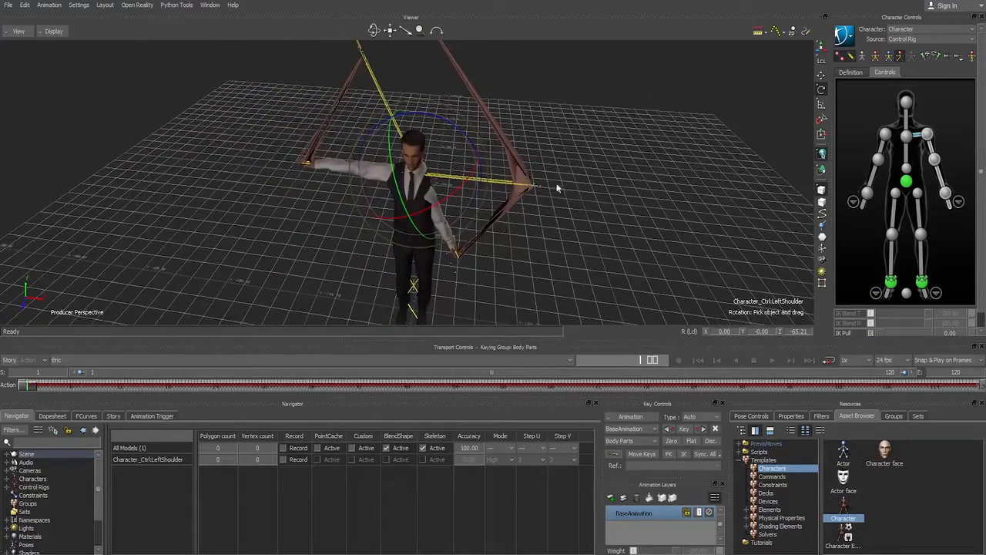
# Step: Test rotating the right upper arm and the hips effector about -38 degrees on Z, and reset the pose by scrubbing the timeline
pyautogui.click(880, 151)
pyautogui.moveTo(451, 174); pyautogui.dragTo(478, 158)
pyautogui.click(906, 182)
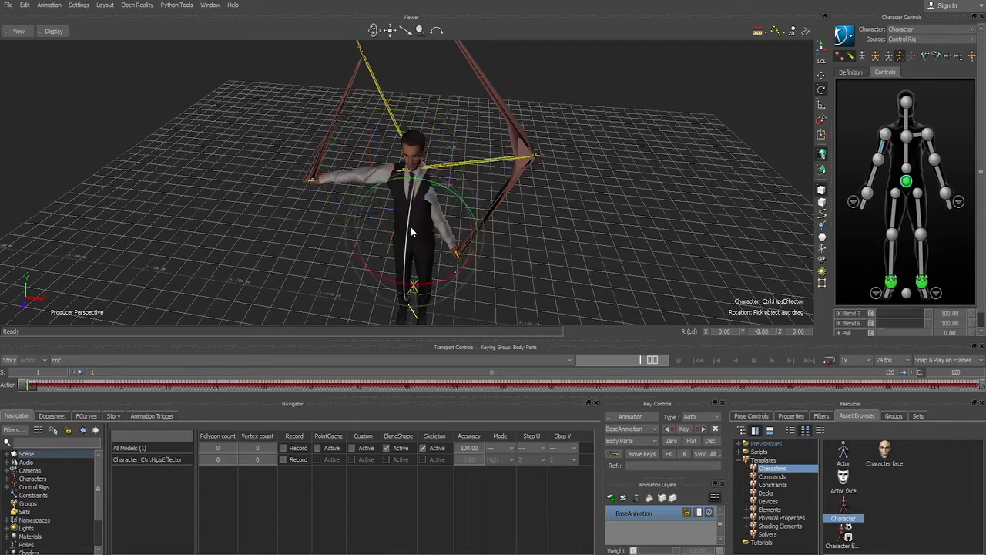
pyautogui.moveTo(411, 230); pyautogui.dragTo(609, 185)
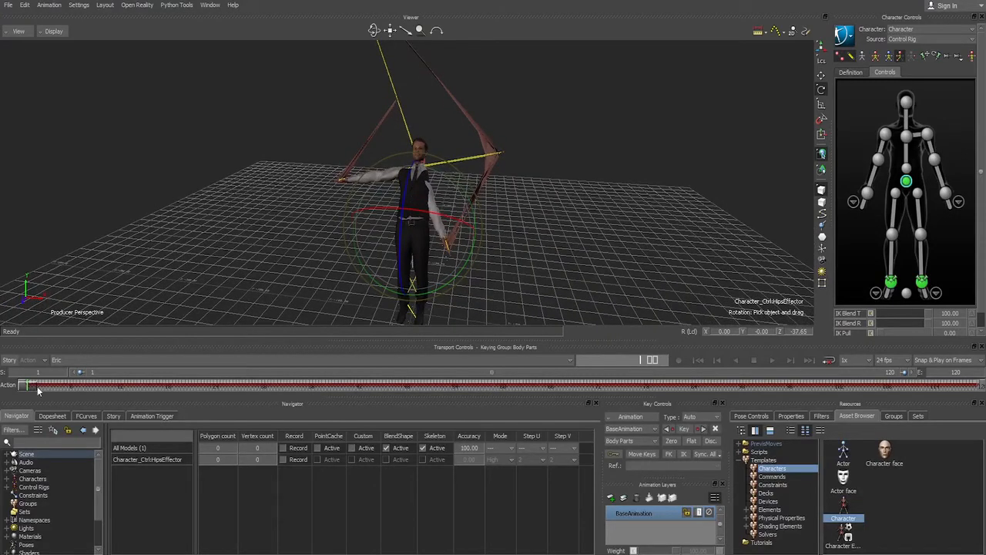
pyautogui.moveTo(38, 388); pyautogui.dragTo(16, 383)
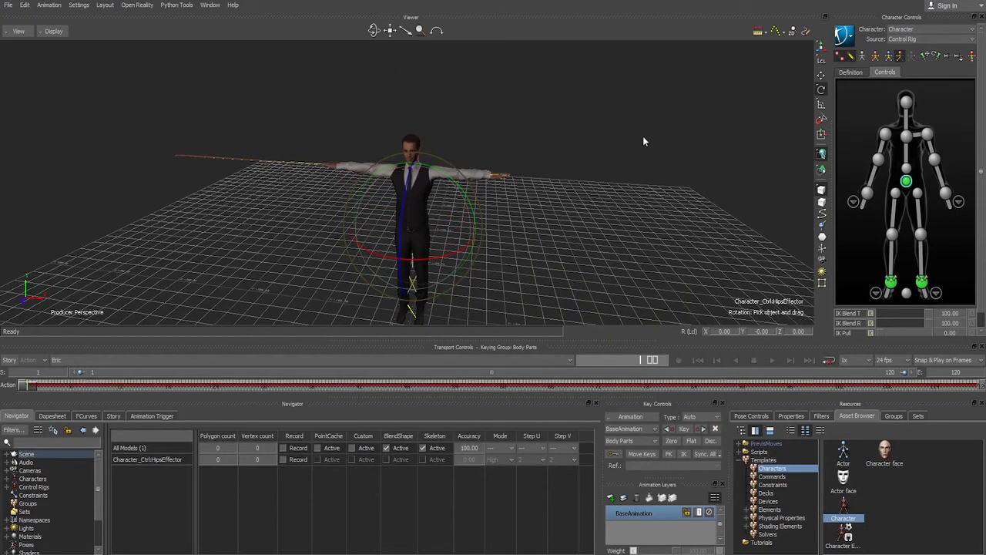
# Step: Deselect the rig controls, review the character definition and bake the control rig's motion to the skeleton
pyautogui.keyDown('ctrl'); pyautogui.keyDown('shift'); pyautogui.moveTo(623, 146); pyautogui.dragTo(588, 236); pyautogui.keyUp('shift'); pyautogui.keyUp('ctrl')
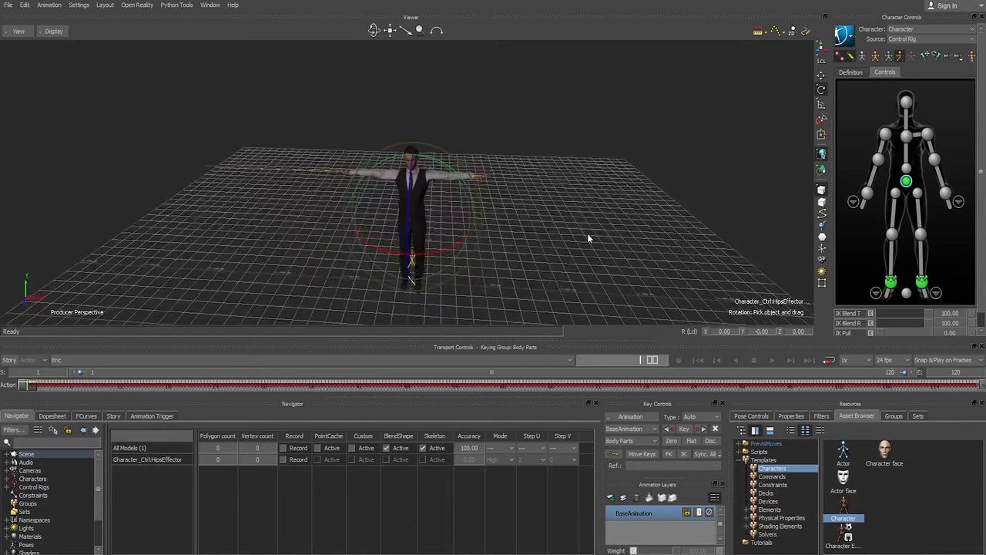
pyautogui.click(869, 124)
pyautogui.click(852, 72)
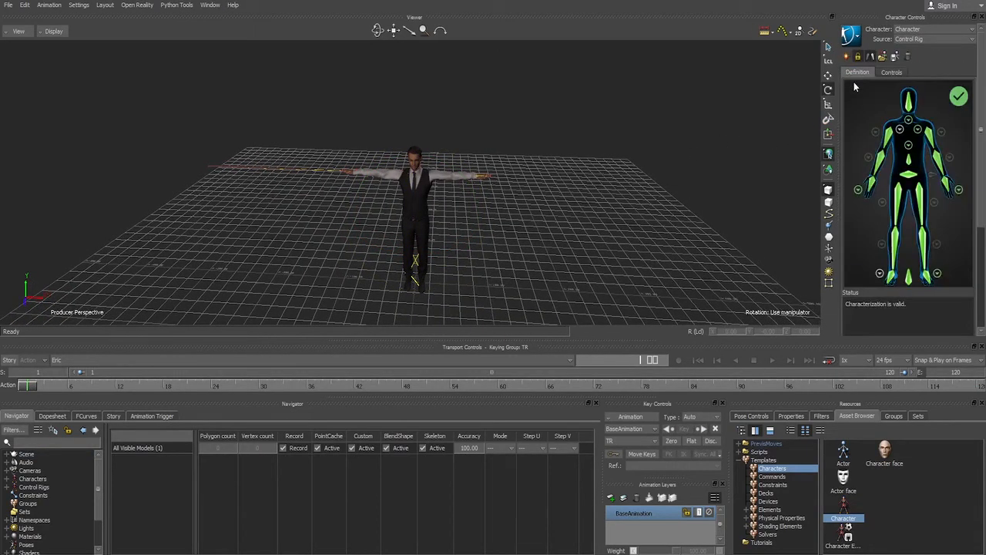
pyautogui.click(891, 71)
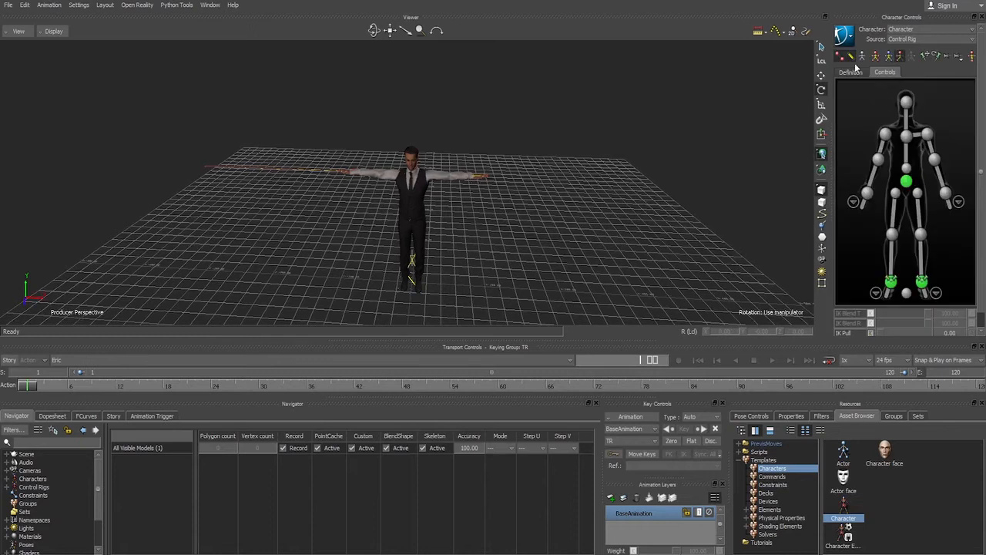
pyautogui.click(845, 37)
pyautogui.moveTo(859, 95)
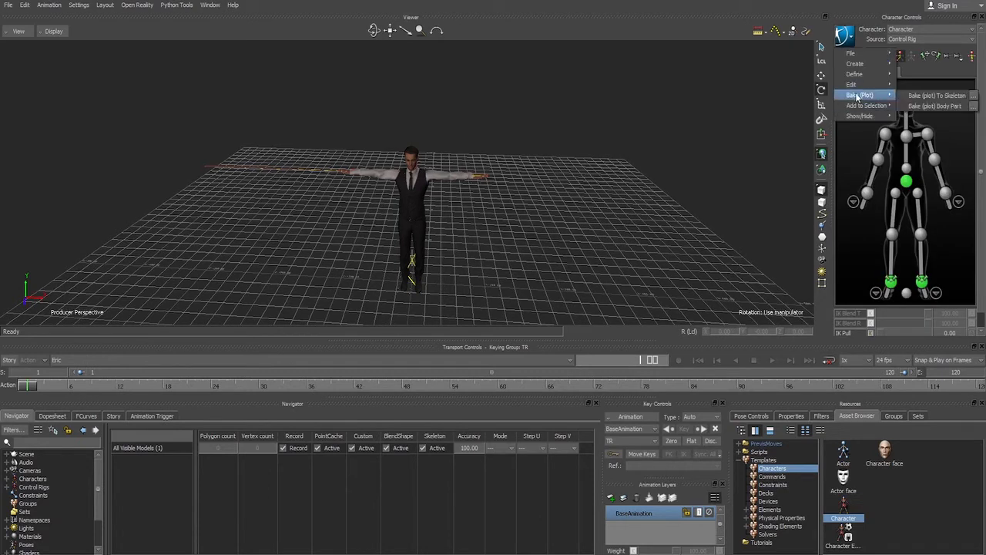
pyautogui.click(929, 95)
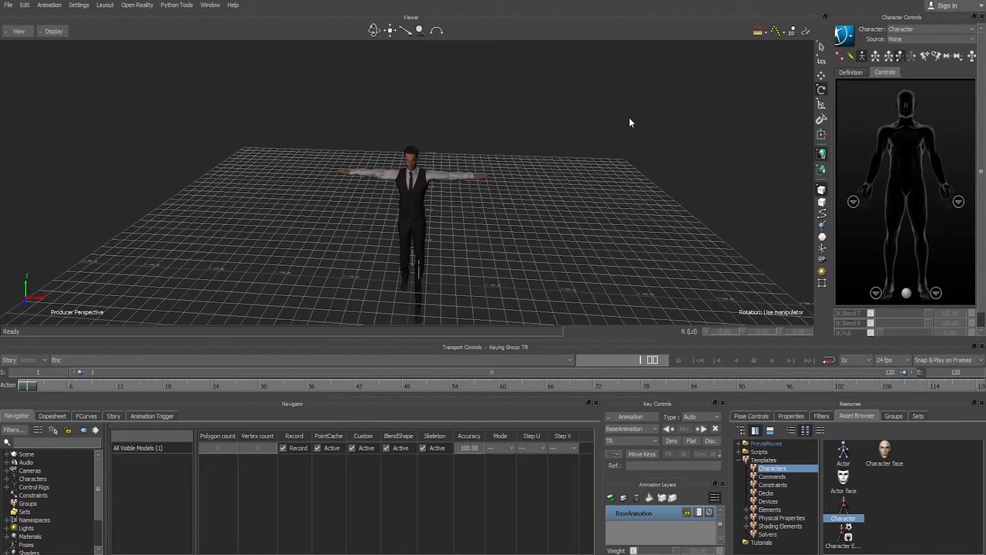
# Step: Frame the whole hierarchy in the schematic view, select the Character_Ctrl:Reference node and arrange all nodes horizontally
pyautogui.hotkey('ctrl', 'w')
pyautogui.press('a')
pyautogui.rightClick(699, 116)
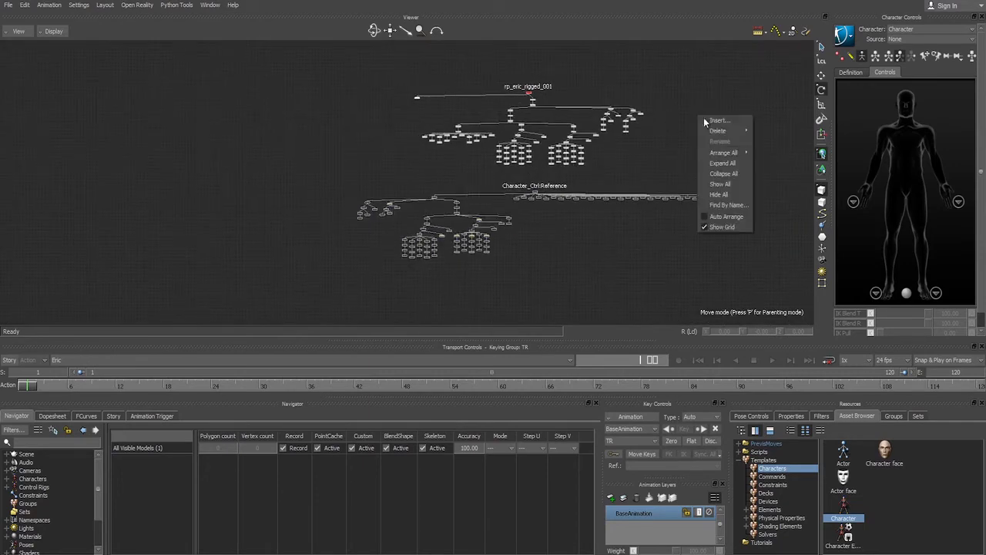
pyautogui.moveTo(731, 157)
pyautogui.click(532, 190)
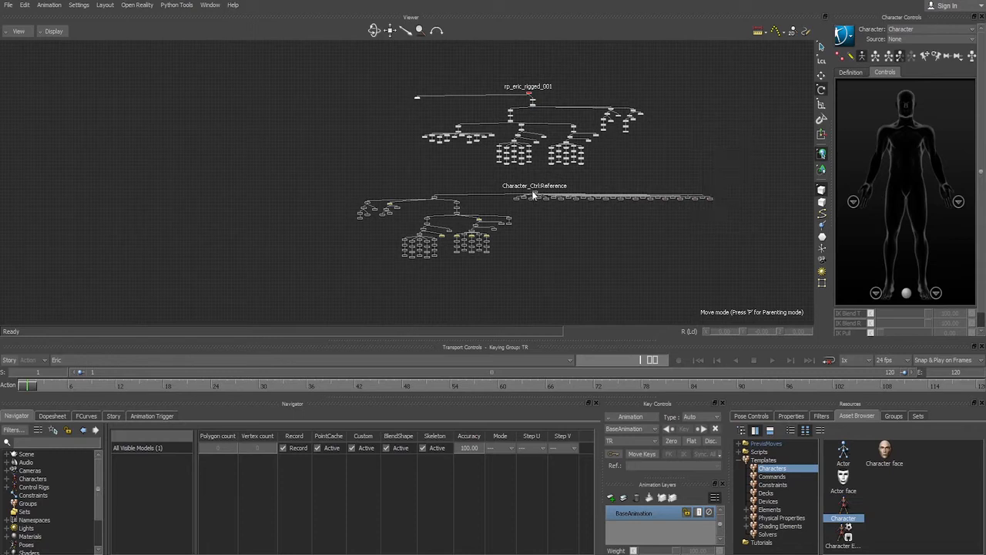
pyautogui.rightClick(624, 169)
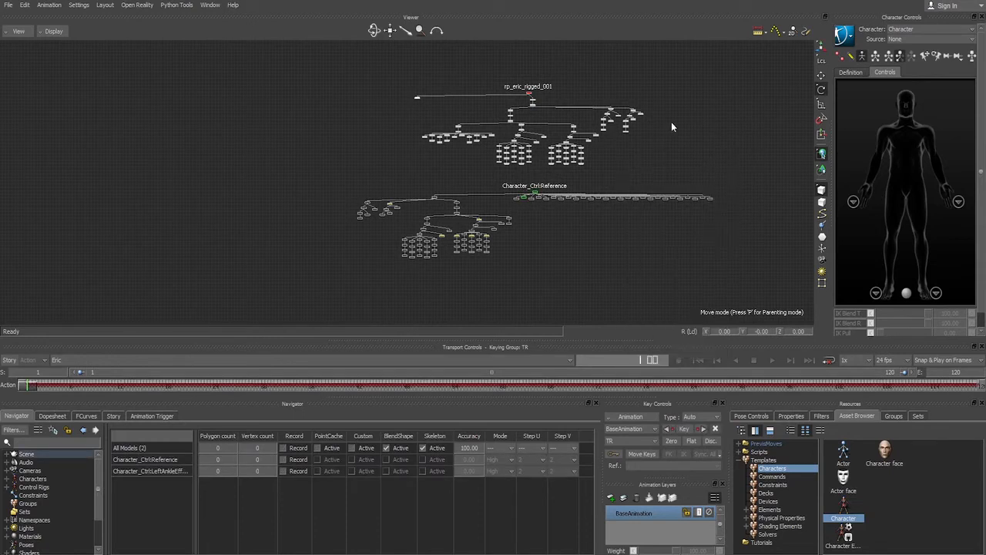
pyautogui.rightClick(675, 169)
pyautogui.moveTo(727, 269)
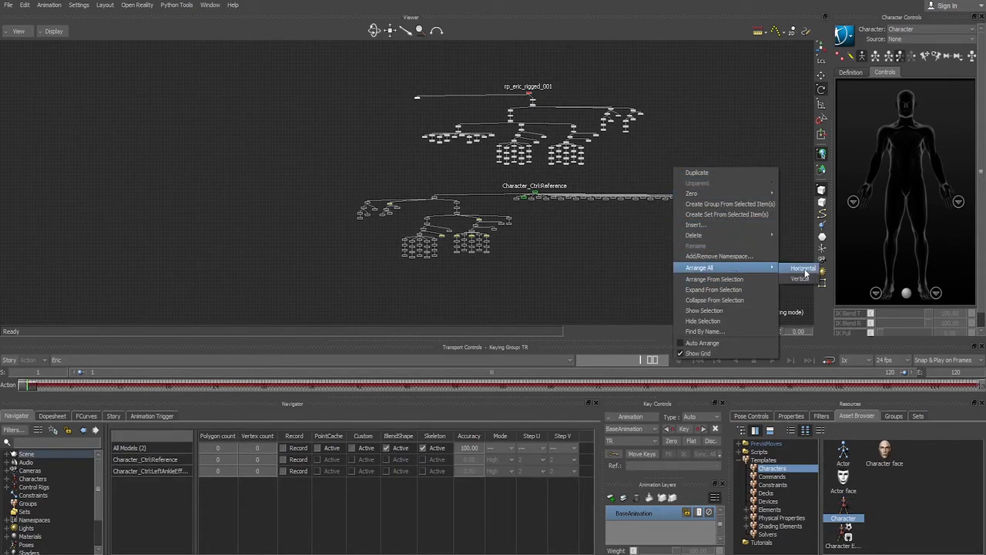
# Step: Arrange all schematic nodes horizontally and select the nodes of the Character_Ctrl:Reference hierarchy
pyautogui.click(803, 268)
pyautogui.moveTo(203, 103); pyautogui.dragTo(465, 251)
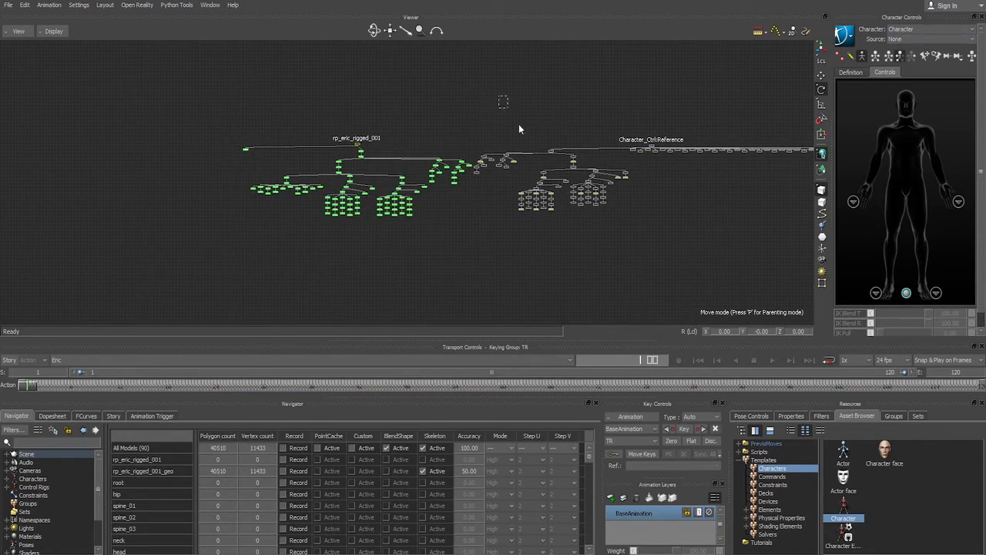
pyautogui.moveTo(518, 125); pyautogui.dragTo(563, 180)
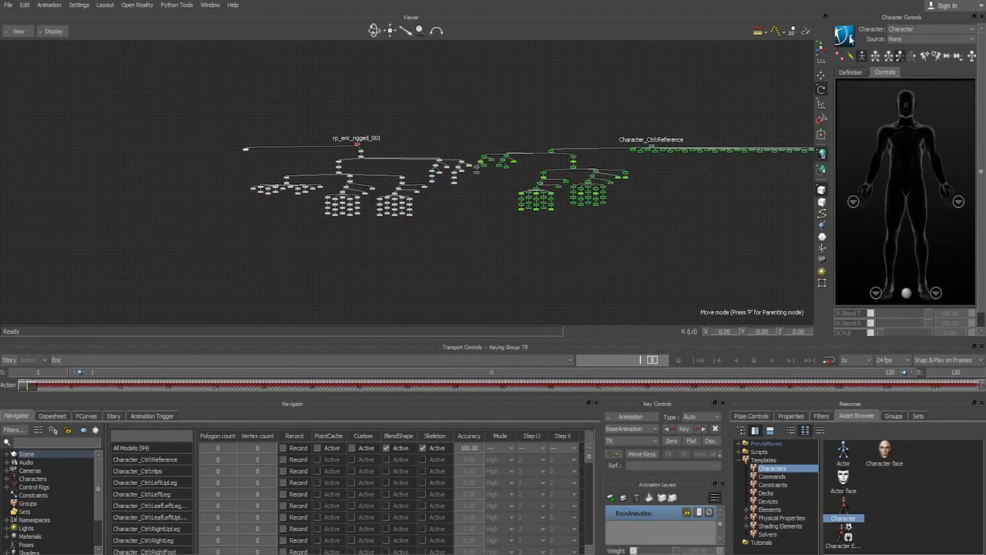
# Step: Bake the character's motion to the control rig with the offered plot options
pyautogui.click(844, 35)
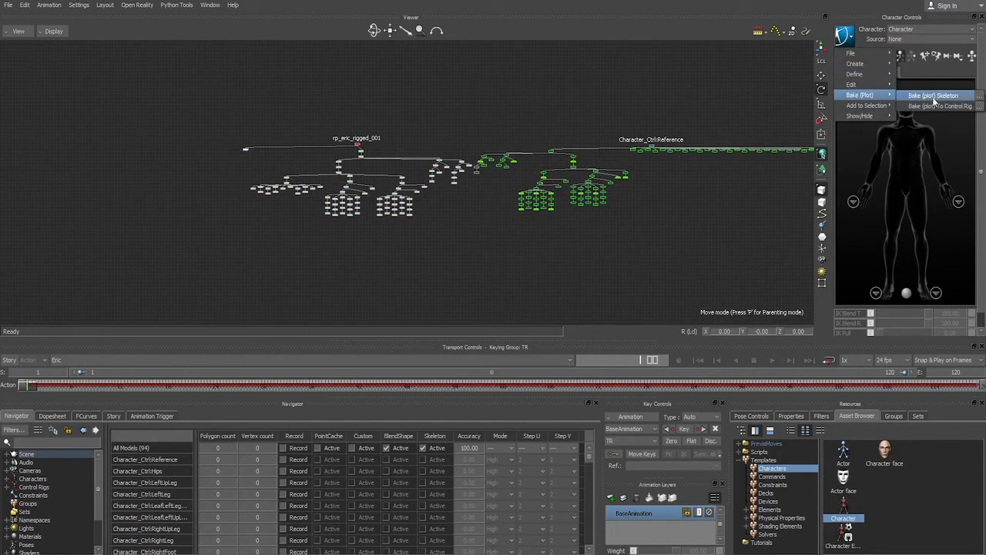
pyautogui.click(925, 104)
pyautogui.click(702, 265)
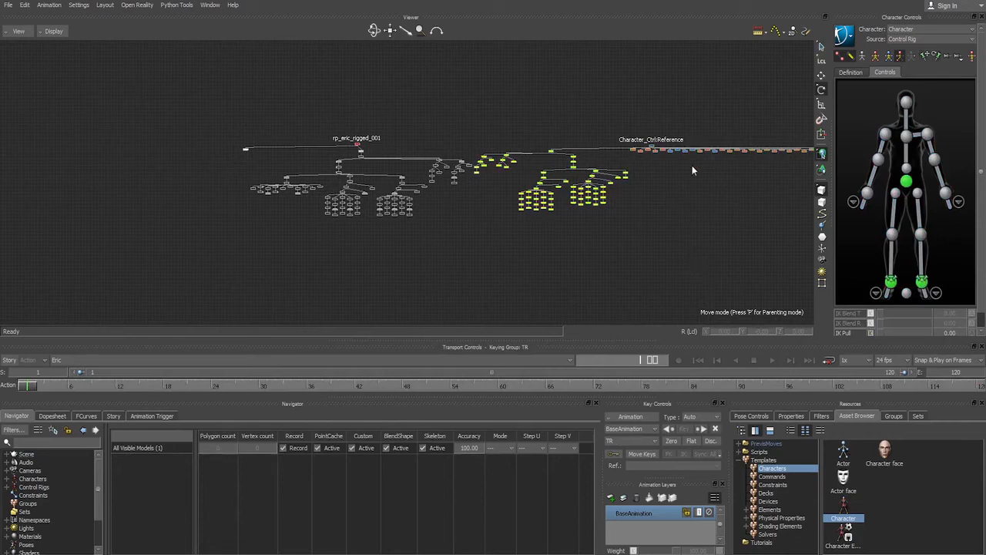
# Step: Select a group of right-arm control nodes in the schematic and show the 3D perspective view beside it
pyautogui.scroll(5, 668, 199)
pyautogui.moveTo(580, 111); pyautogui.dragTo(462, 197)
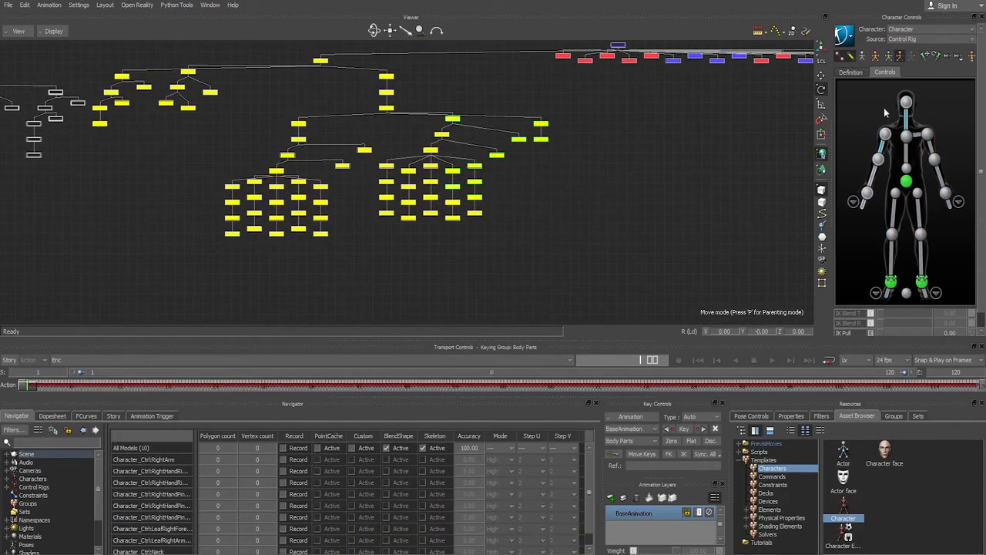
pyautogui.hotkey('ctrl', '2')
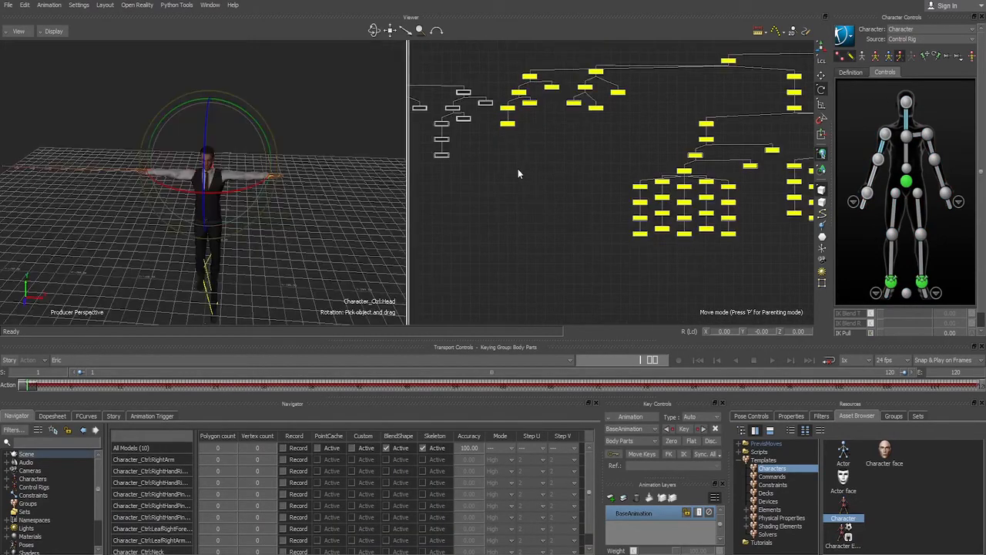
pyautogui.keyDown('ctrl'); pyautogui.keyDown('shift'); pyautogui.moveTo(319, 189); pyautogui.dragTo(271, 194); pyautogui.keyUp('shift'); pyautogui.keyUp('ctrl')
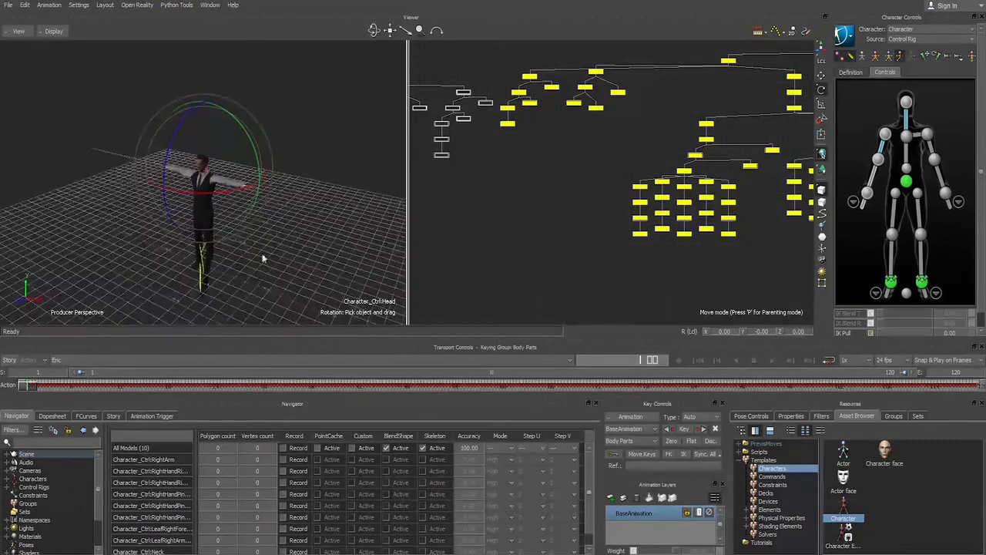
pyautogui.keyDown('ctrl'); pyautogui.moveTo(262, 257); pyautogui.dragTo(279, 190); pyautogui.keyUp('ctrl')
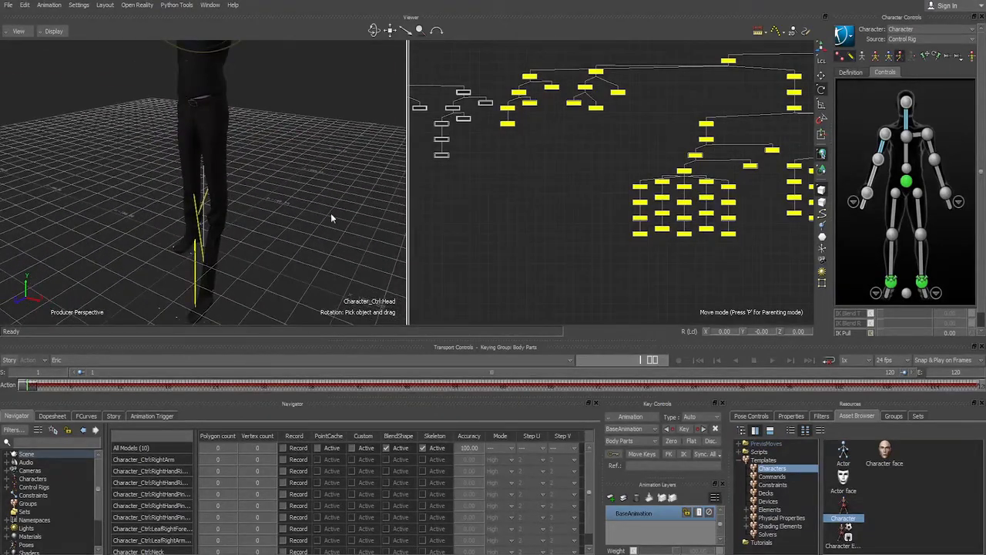
# Step: Select the left forearm and hand controls, try rotating them about 59.5 degrees around Z, and undo the rotation
pyautogui.moveTo(727, 252); pyautogui.dragTo(628, 151)
pyautogui.keyDown('ctrl'); pyautogui.moveTo(308, 130); pyautogui.dragTo(287, 157); pyautogui.keyUp('ctrl')
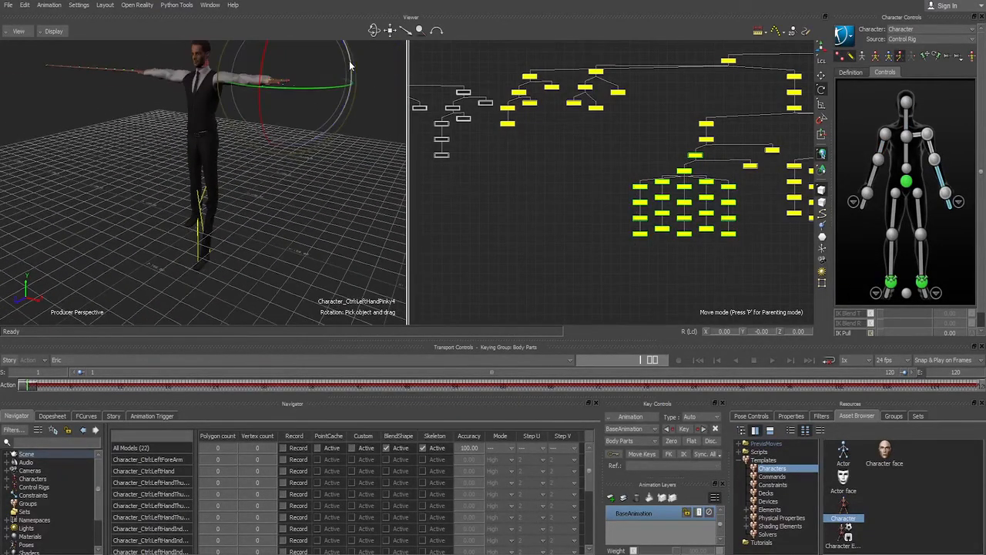
pyautogui.moveTo(349, 66); pyautogui.dragTo(347, 142)
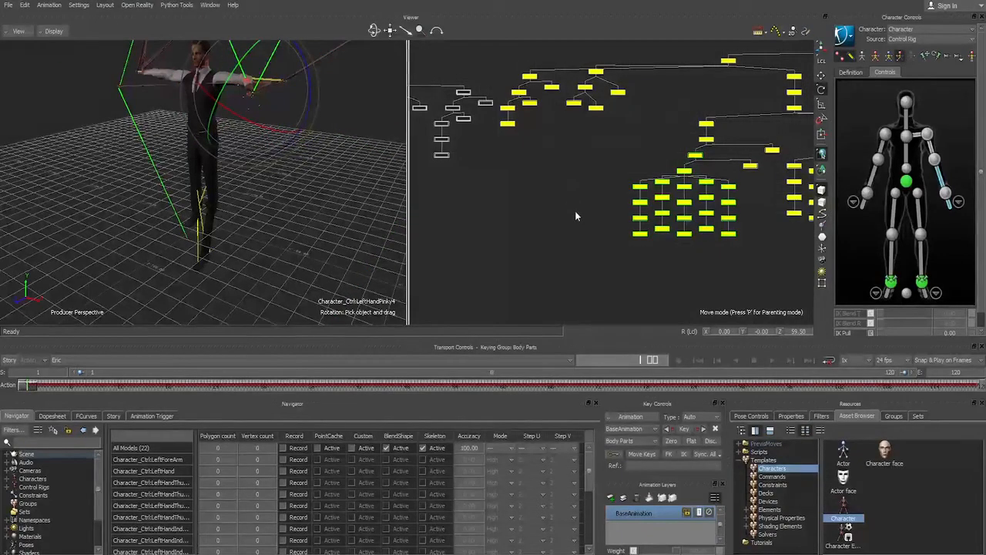
pyautogui.hotkey('ctrl', 'z')
# Step: Bake the control rig's motion back to the character's skeleton
pyautogui.keyDown('ctrl'); pyautogui.moveTo(584, 168); pyautogui.dragTo(588, 198); pyautogui.keyUp('ctrl')
pyautogui.click(845, 35)
pyautogui.moveTo(862, 95)
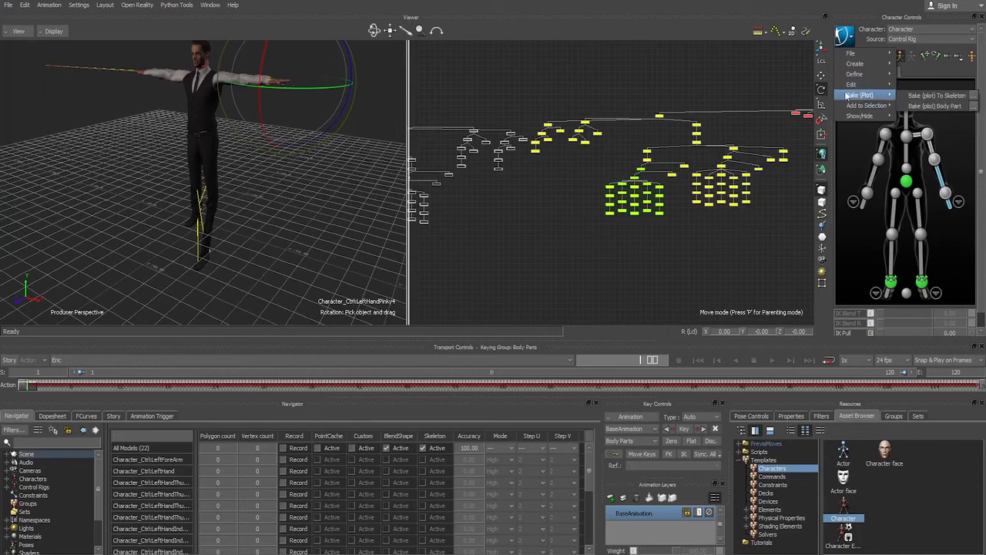
pyautogui.click(927, 95)
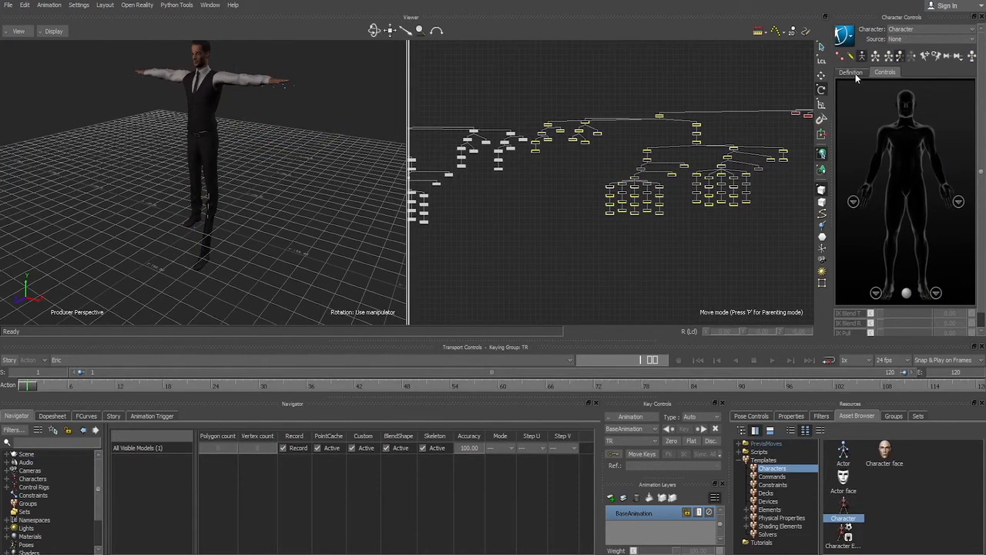
# Step: Examine the character's definition mapping alongside the skeleton hierarchy of rp_eric_rigged_001 in the schematic
pyautogui.click(855, 73)
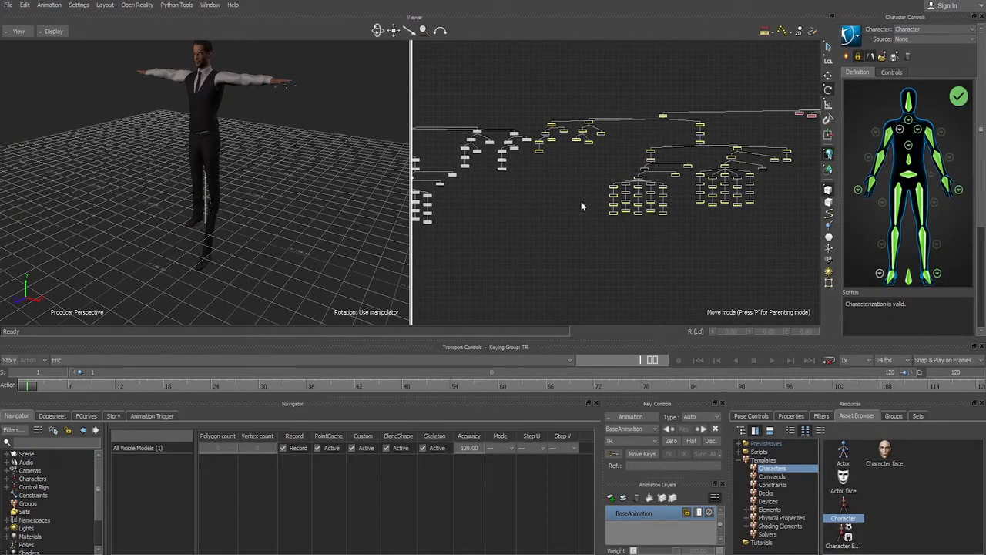
pyautogui.keyDown('shift'); pyautogui.moveTo(498, 197); pyautogui.dragTo(673, 185); pyautogui.keyUp('shift')
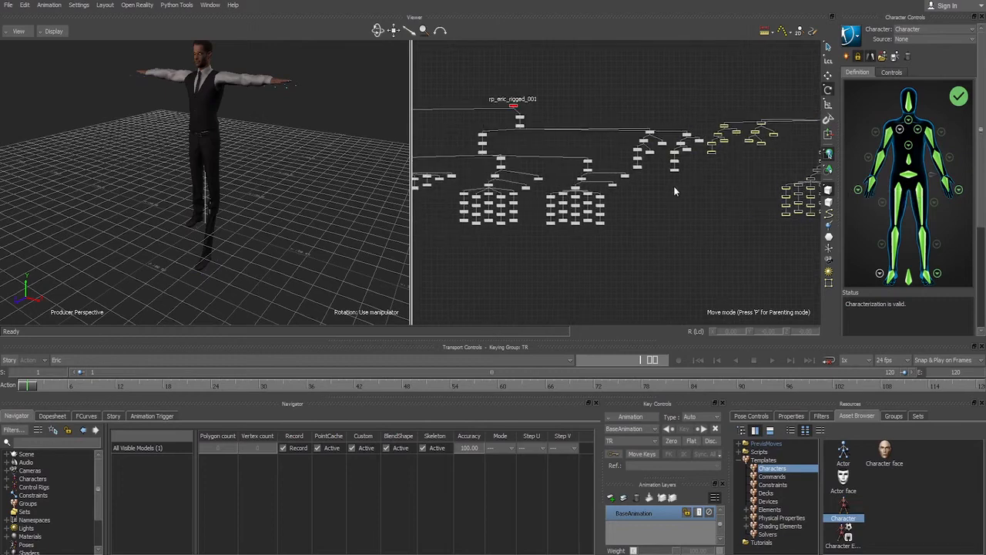
pyautogui.keyDown('ctrl'); pyautogui.moveTo(581, 216); pyautogui.dragTo(727, 195); pyautogui.keyUp('ctrl')
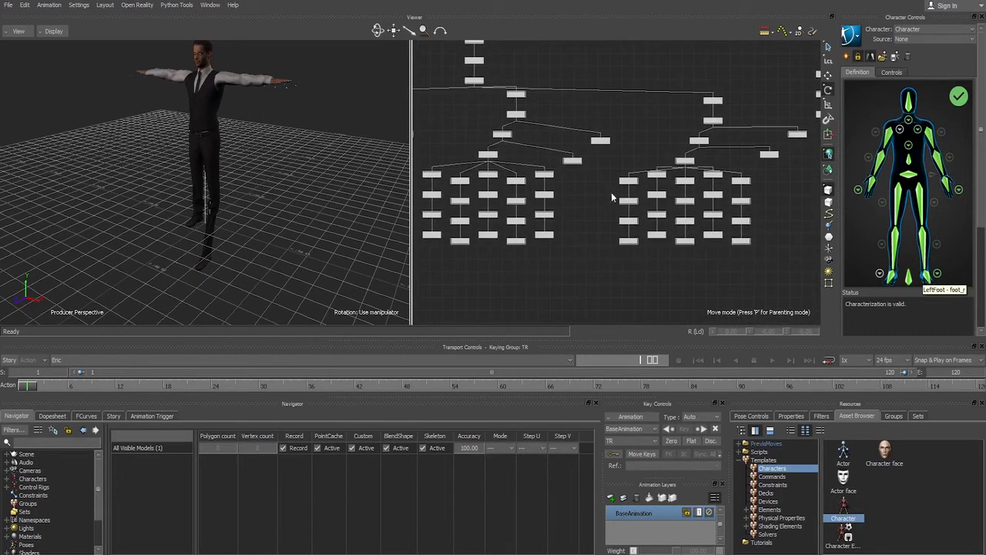
pyautogui.keyDown('shift'); pyautogui.moveTo(611, 192); pyautogui.dragTo(396, 204); pyautogui.keyUp('shift')
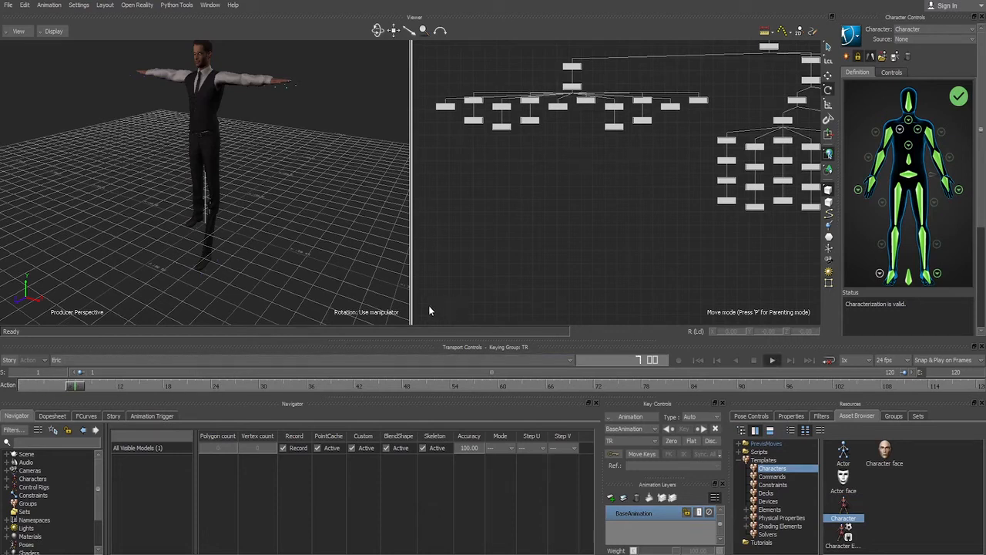
# Step: Bake the skeleton's motion to the control rig again
pyautogui.click(851, 35)
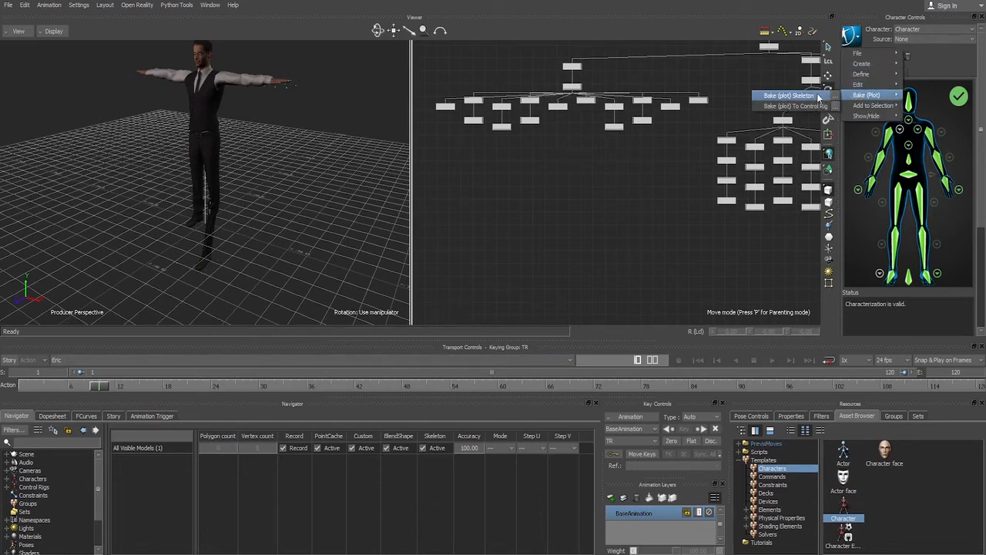
pyautogui.click(855, 31)
pyautogui.click(855, 37)
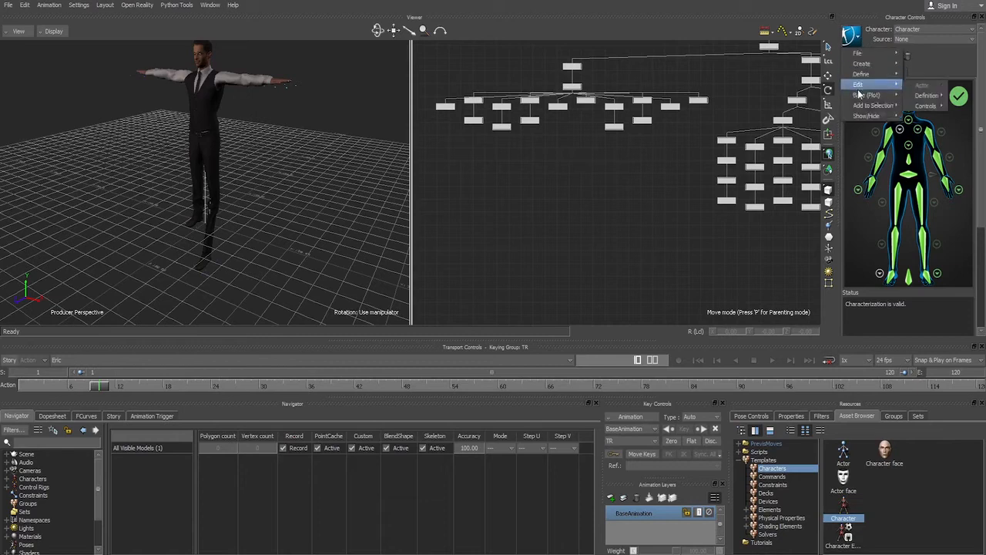
pyautogui.click(798, 116)
pyautogui.click(855, 43)
pyautogui.moveTo(856, 94)
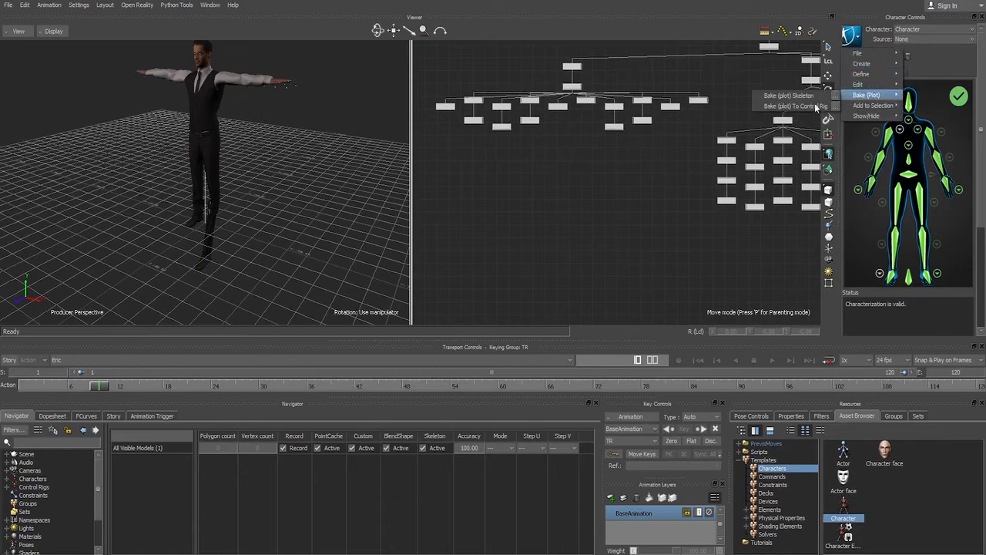
pyautogui.click(794, 108)
# Step: Scrub through the timeline and return to its start, examining the character's feet and the left foot control
pyautogui.moveTo(105, 383); pyautogui.dragTo(331, 342)
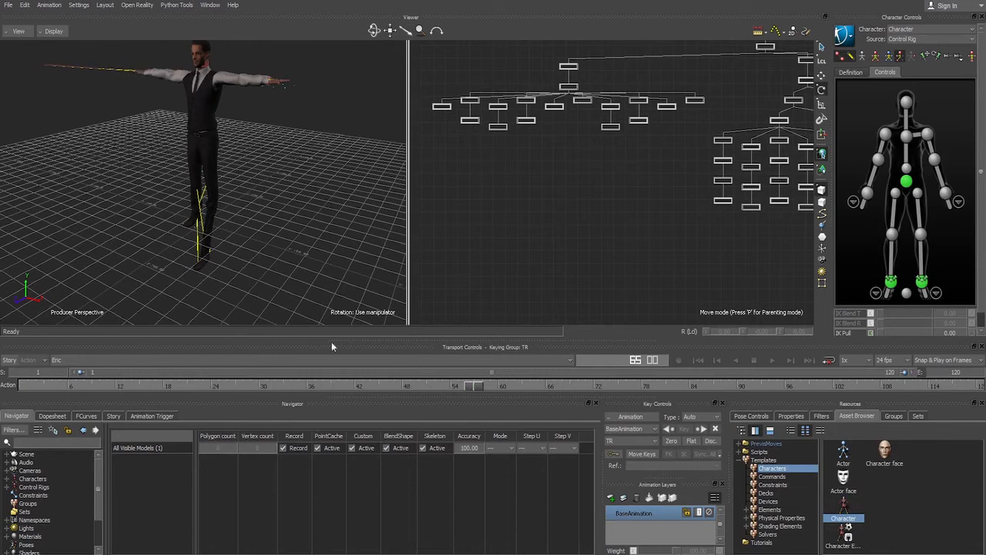
pyautogui.click(205, 258)
pyautogui.moveTo(24, 384); pyautogui.dragTo(1, 370)
pyautogui.keyDown('ctrl'); pyautogui.keyDown('shift'); pyautogui.moveTo(316, 220); pyautogui.dragTo(340, 205); pyautogui.keyUp('shift'); pyautogui.keyUp('ctrl')
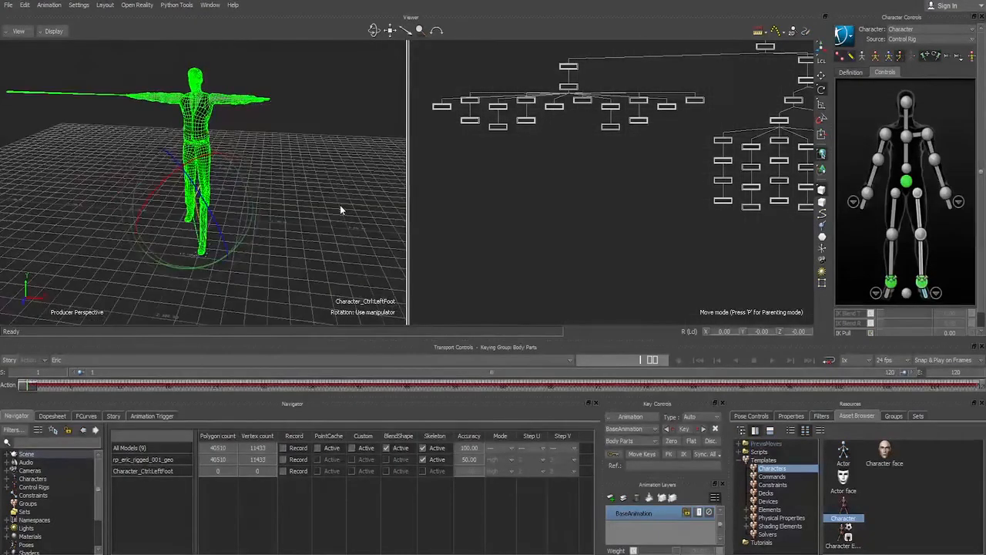
pyautogui.click(339, 204)
pyautogui.scroll(3, 299, 248)
pyautogui.click(202, 259)
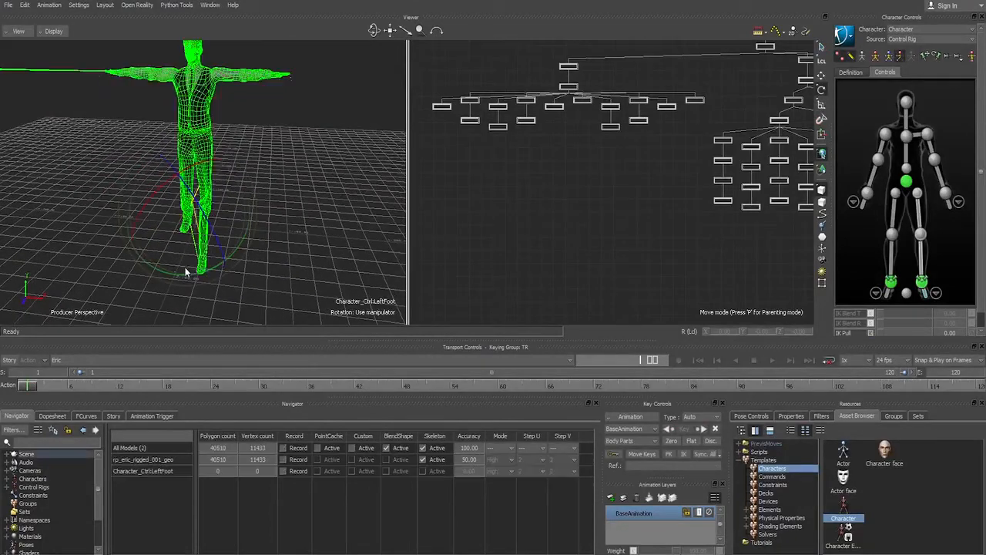
# Step: Select the left ankle effector, try raising it to about 22 in Y, and undo the move
pyautogui.click(922, 279)
pyautogui.press('w')
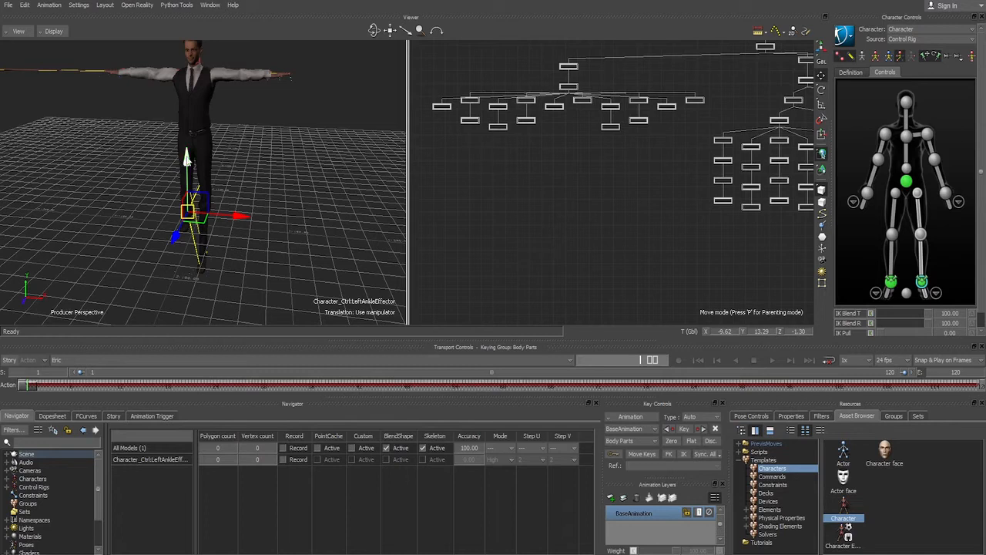
pyautogui.moveTo(187, 158); pyautogui.dragTo(187, 150)
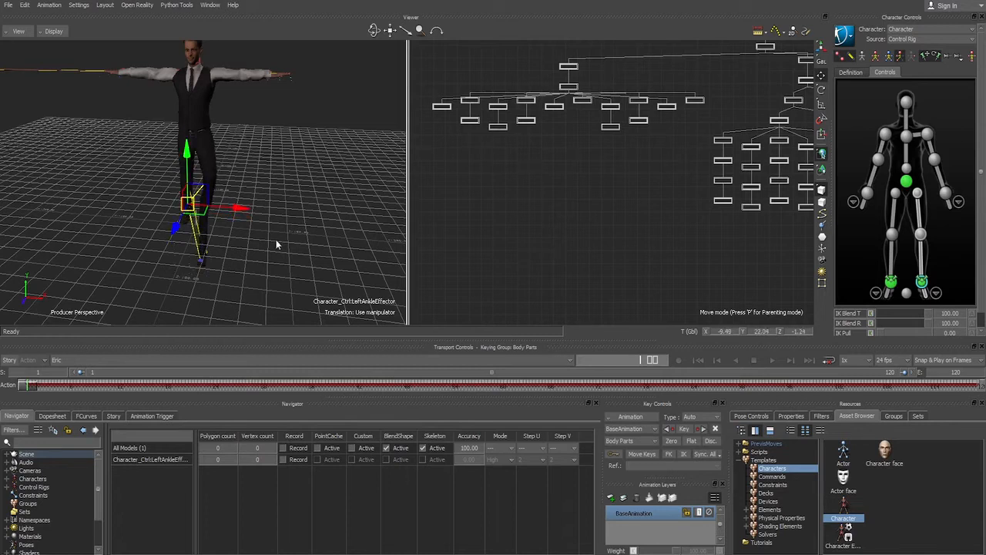
pyautogui.hotkey('ctrl', 'z')
# Step: Open the detailed left foot controls, try raising the foot effector to about 43 in Y, and undo the move
pyautogui.click(936, 292)
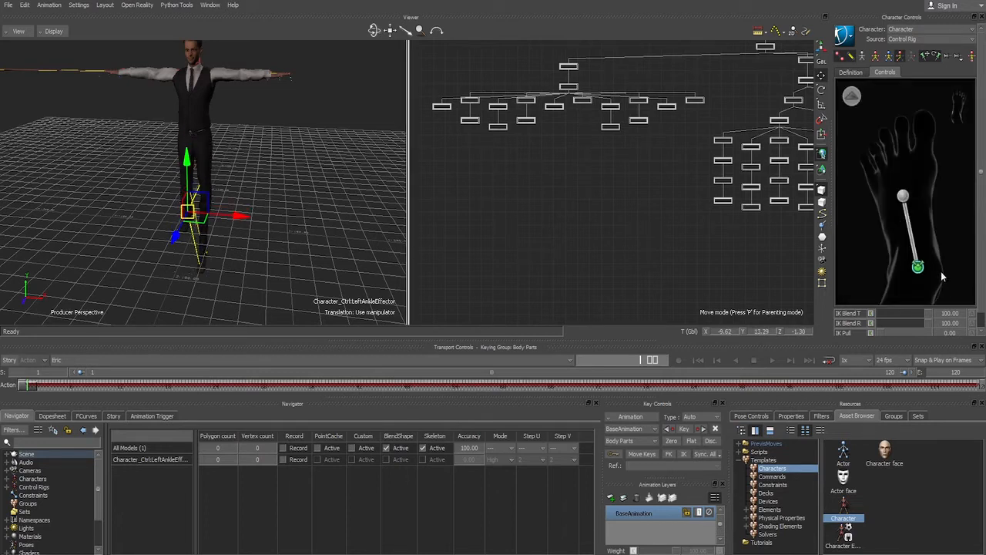
pyautogui.click(903, 196)
pyautogui.moveTo(188, 158); pyautogui.dragTo(187, 133)
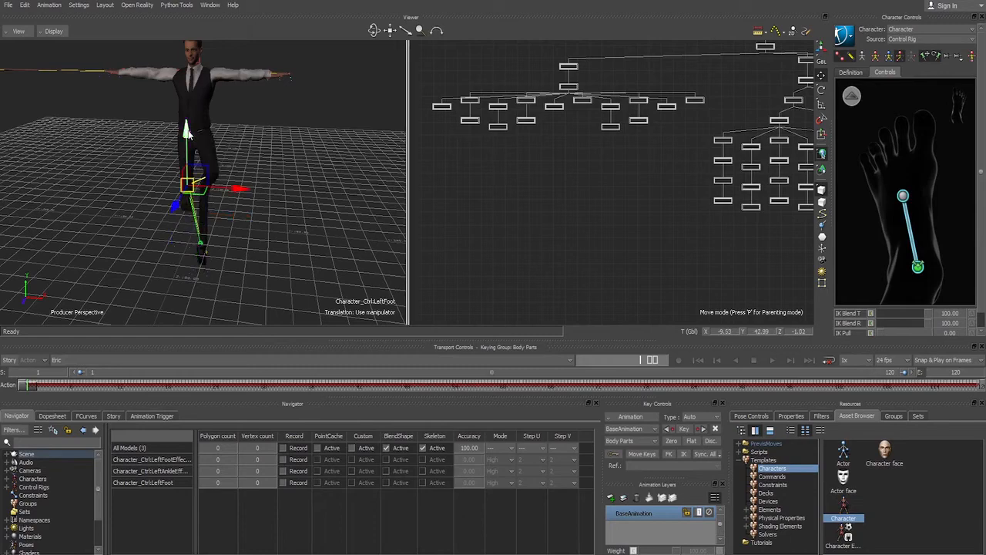
pyautogui.hotkey('ctrl', 'z')
pyautogui.keyDown('ctrl'); pyautogui.keyDown('shift'); pyautogui.moveTo(334, 185); pyautogui.dragTo(238, 254); pyautogui.keyUp('shift'); pyautogui.keyUp('ctrl')
pyautogui.click(297, 172)
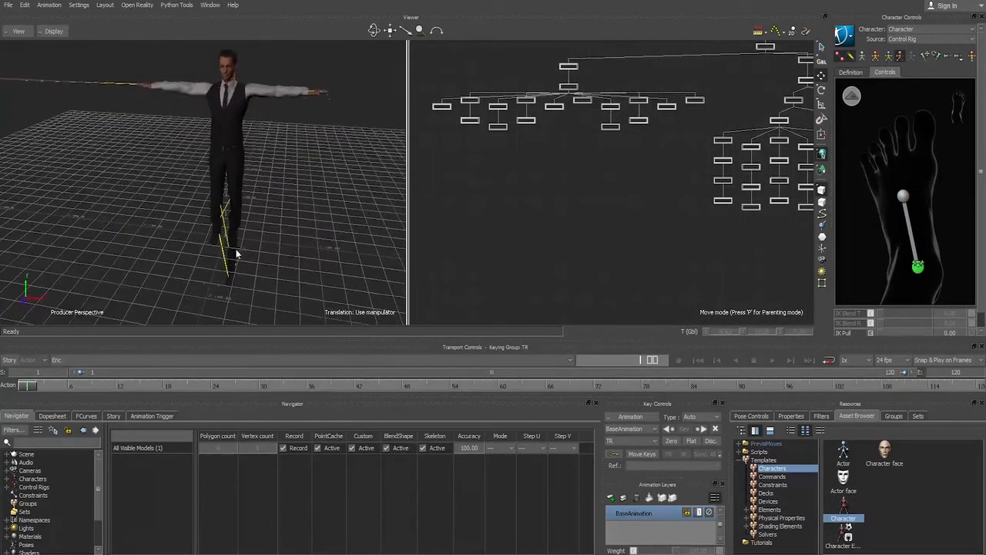
pyautogui.click(54, 416)
pyautogui.click(151, 416)
pyautogui.click(17, 416)
pyautogui.click(883, 97)
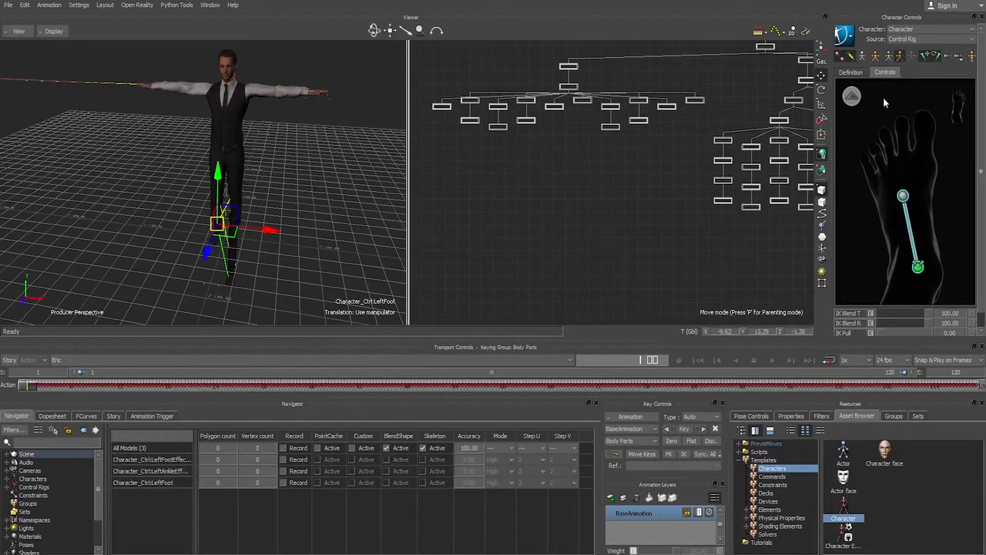
pyautogui.click(852, 96)
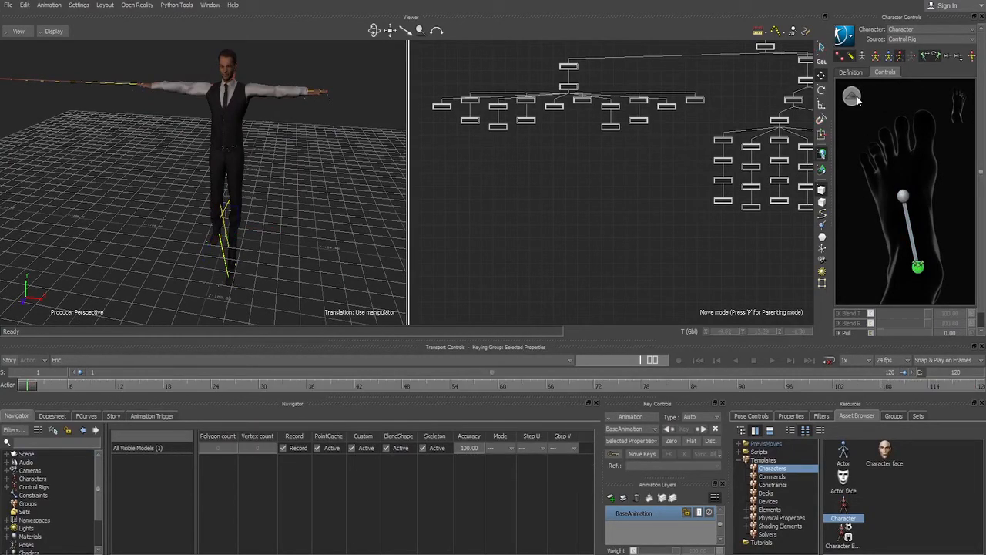
# Step: Set the character's input source to Stance and check its definition
pyautogui.click(913, 40)
pyautogui.click(905, 57)
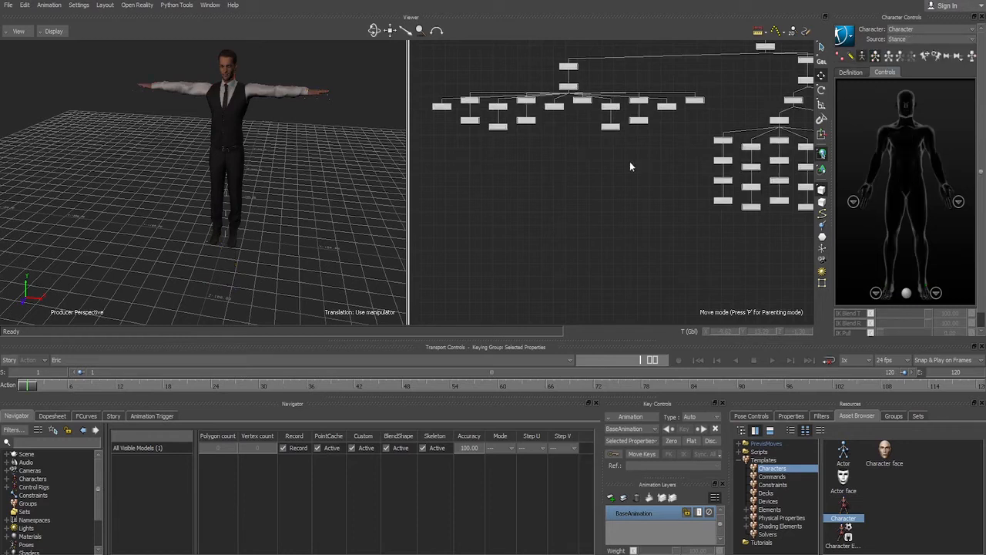
pyautogui.click(850, 72)
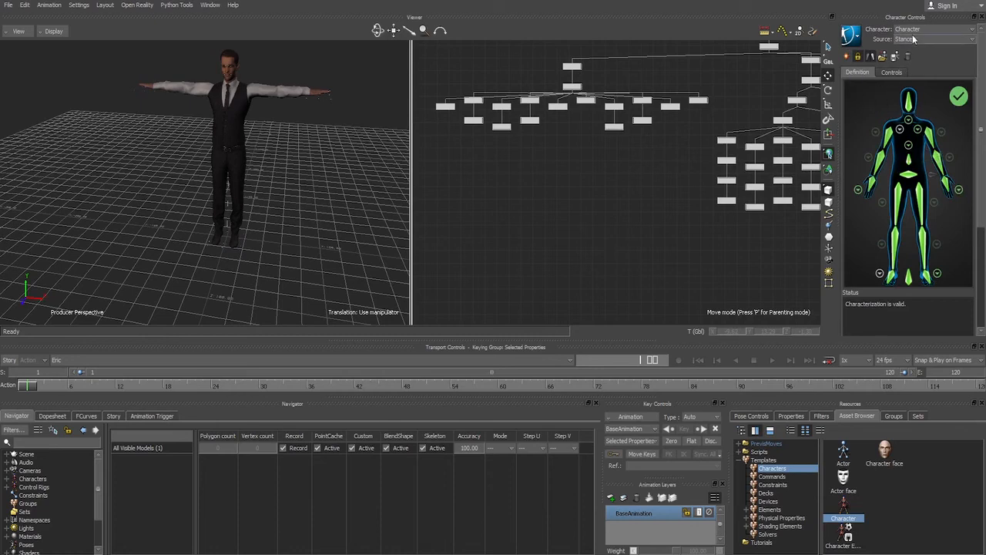
pyautogui.click(891, 72)
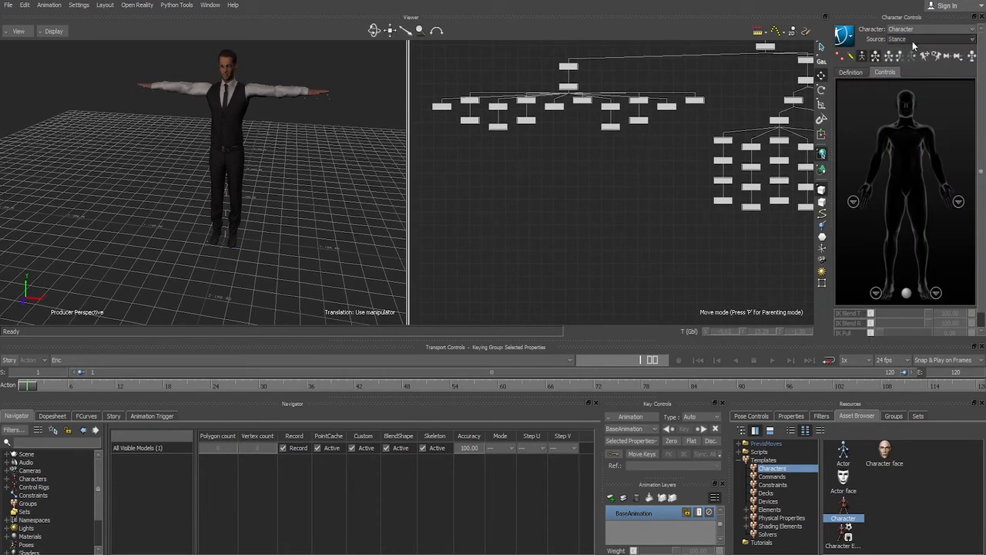
# Step: Set the character's input source to Control Rig and inspect the leg pose from several angles
pyautogui.click(905, 40)
pyautogui.click(901, 65)
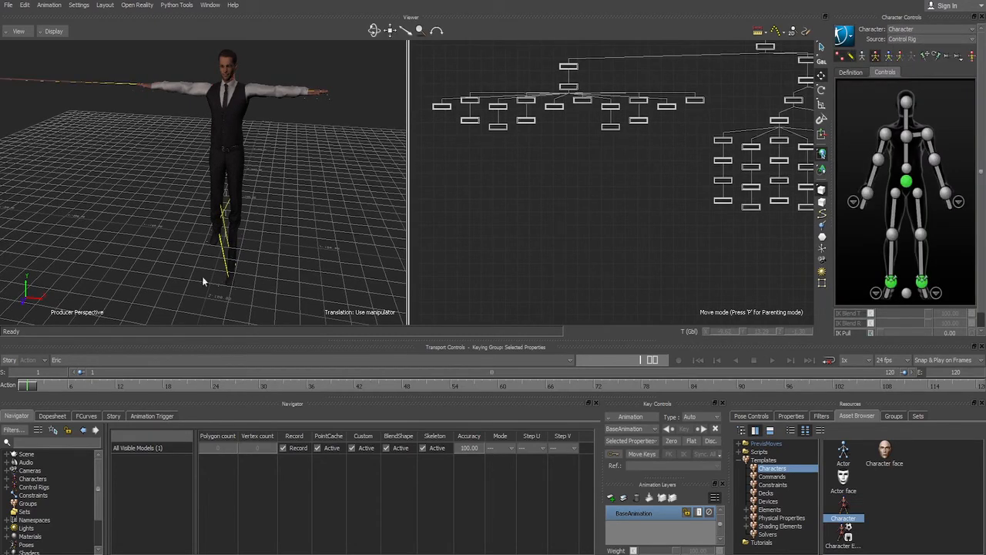
pyautogui.keyDown('ctrl'); pyautogui.keyDown('shift'); pyautogui.moveTo(316, 218); pyautogui.dragTo(296, 205); pyautogui.keyUp('shift'); pyautogui.keyUp('ctrl')
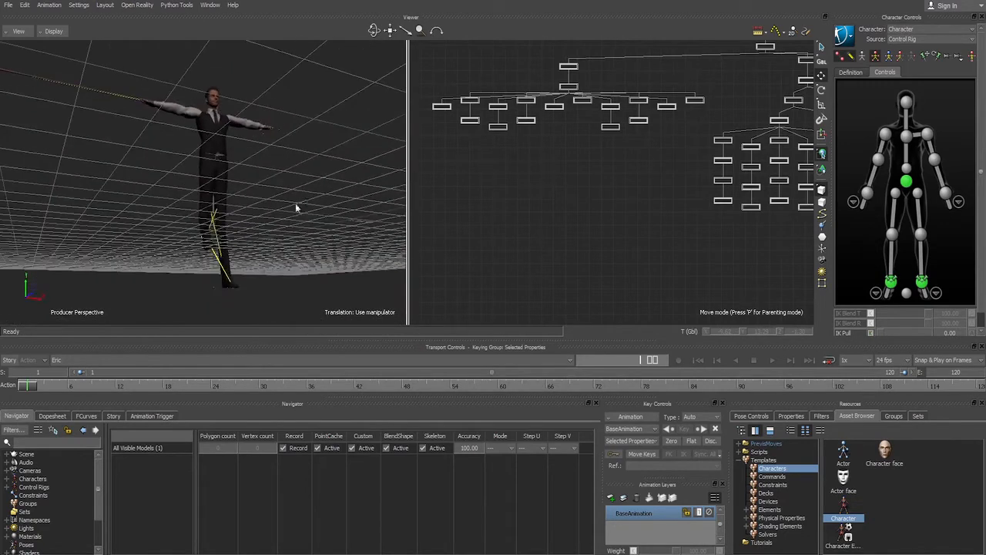
pyautogui.keyDown('ctrl'); pyautogui.keyDown('shift'); pyautogui.moveTo(238, 291); pyautogui.dragTo(313, 234); pyautogui.keyUp('shift'); pyautogui.keyUp('ctrl')
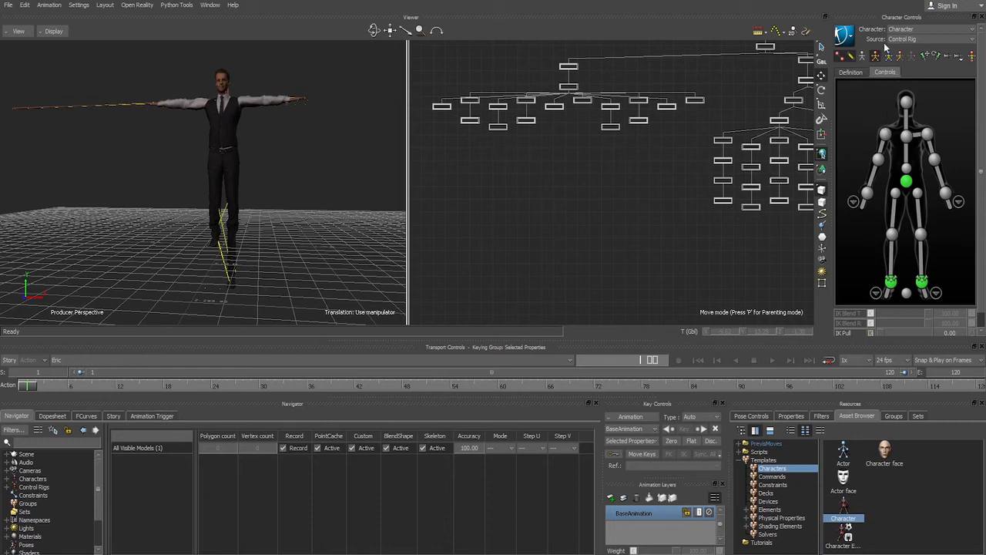
# Step: Set the character's input source to Stance and look at the resulting pose
pyautogui.click(909, 39)
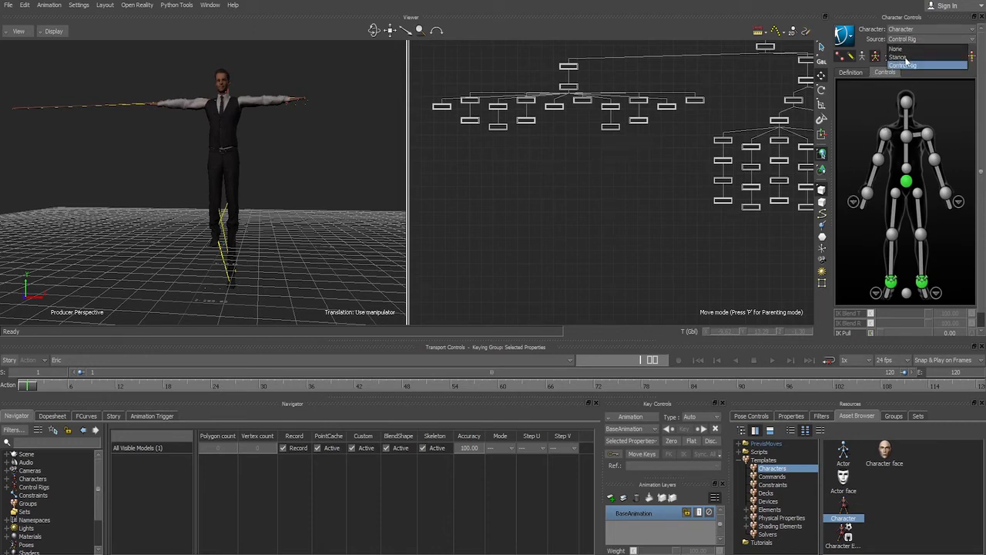
pyautogui.click(900, 57)
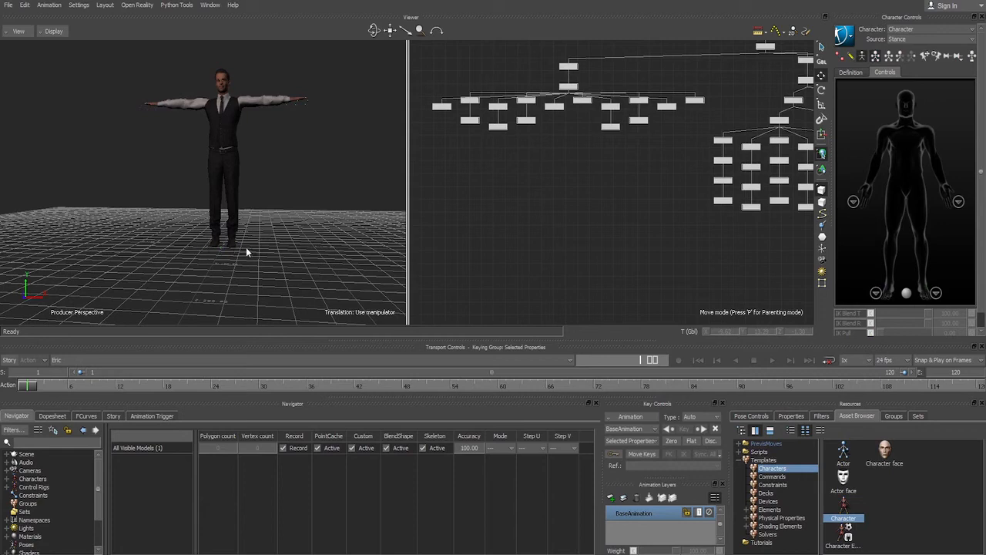
pyautogui.keyDown('ctrl'); pyautogui.keyDown('shift'); pyautogui.moveTo(281, 189); pyautogui.dragTo(254, 200); pyautogui.keyUp('shift'); pyautogui.keyUp('ctrl')
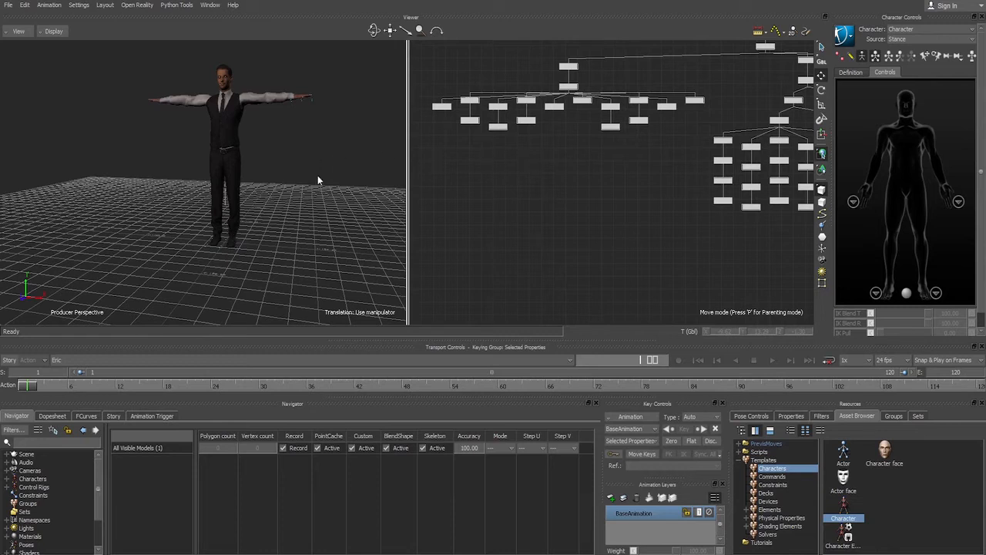
# Step: Unlock the character's definition for editing, cancelling the prompt for a biped or quadruped characterization
pyautogui.click(852, 72)
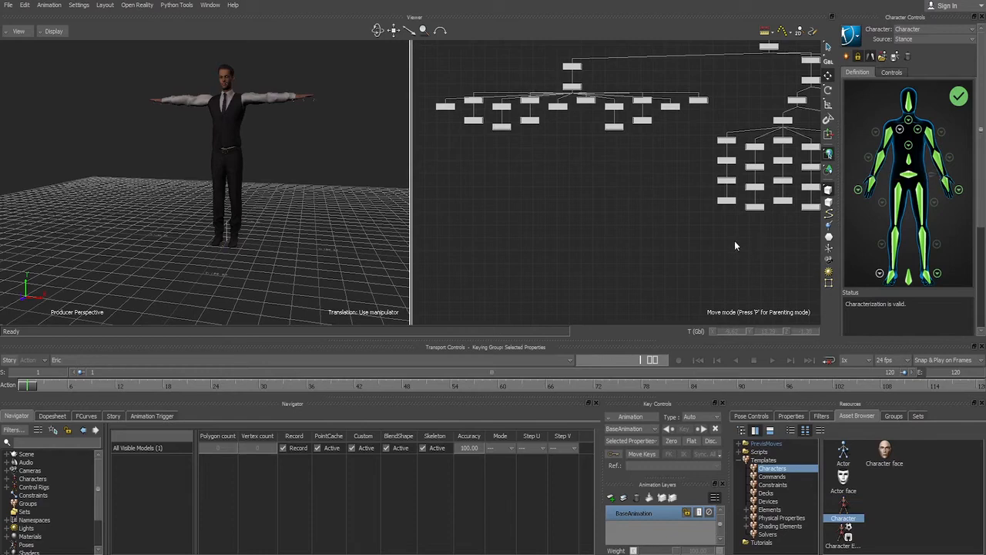
pyautogui.keyDown('shift'); pyautogui.moveTo(639, 231); pyautogui.dragTo(546, 200); pyautogui.keyUp('shift')
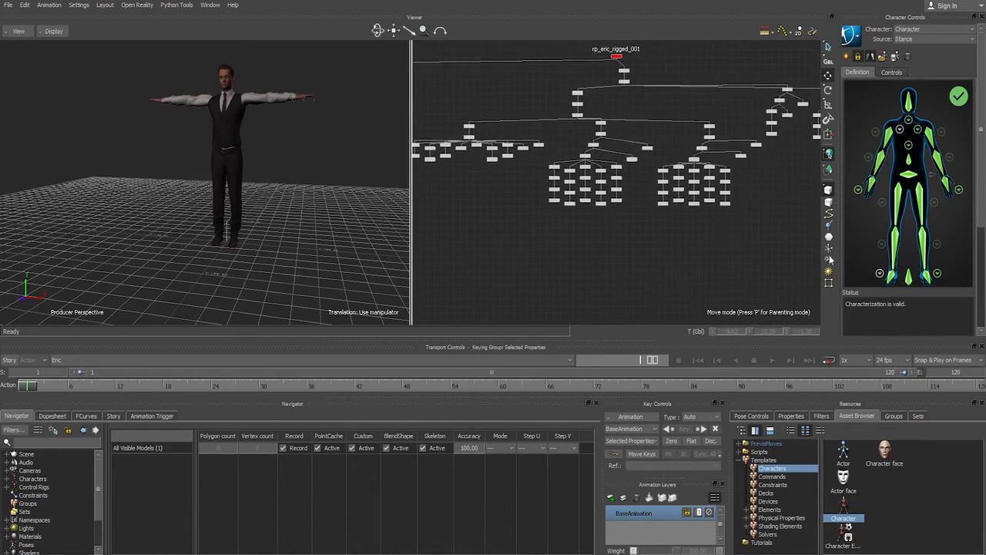
pyautogui.click(858, 58)
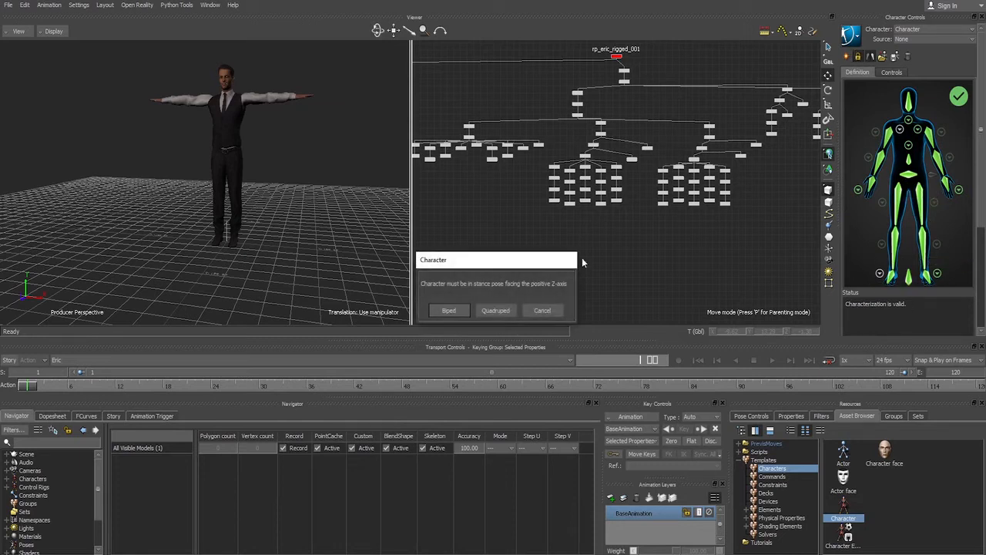
pyautogui.click(542, 311)
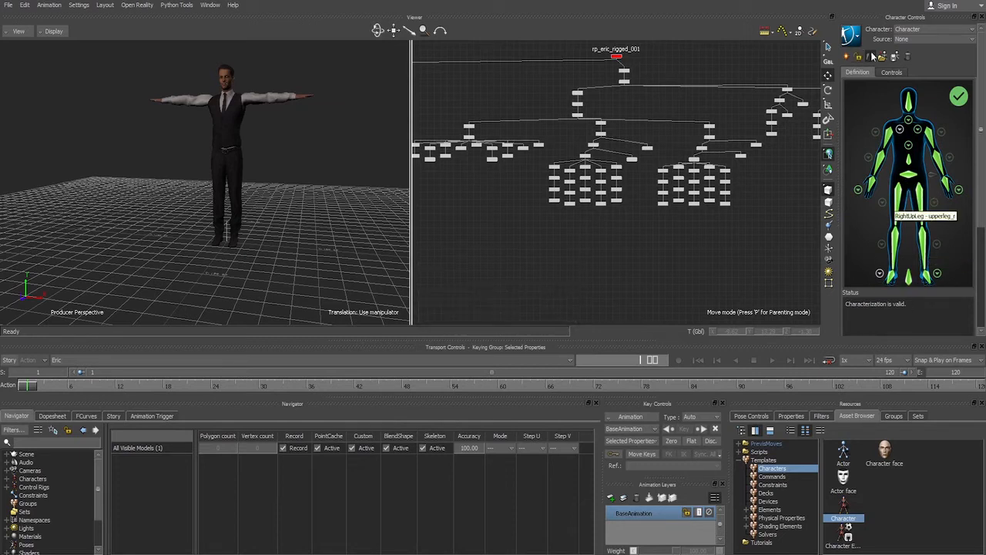
# Step: Assign the foot_l bone to the LeftFoot slot in place of foot_r, clearing its RightFoot assignment
pyautogui.click(928, 279)
pyautogui.moveTo(595, 240)
pyautogui.keyDown('shift'); pyautogui.mouseDown()
pyautogui.moveTo(781, 216)
pyautogui.moveTo(673, 135)
pyautogui.moveTo(343, 284)
pyautogui.mouseUp(); pyautogui.keyUp('shift')
pyautogui.keyDown('shift'); pyautogui.moveTo(698, 173); pyautogui.dragTo(506, 196); pyautogui.keyUp('shift')
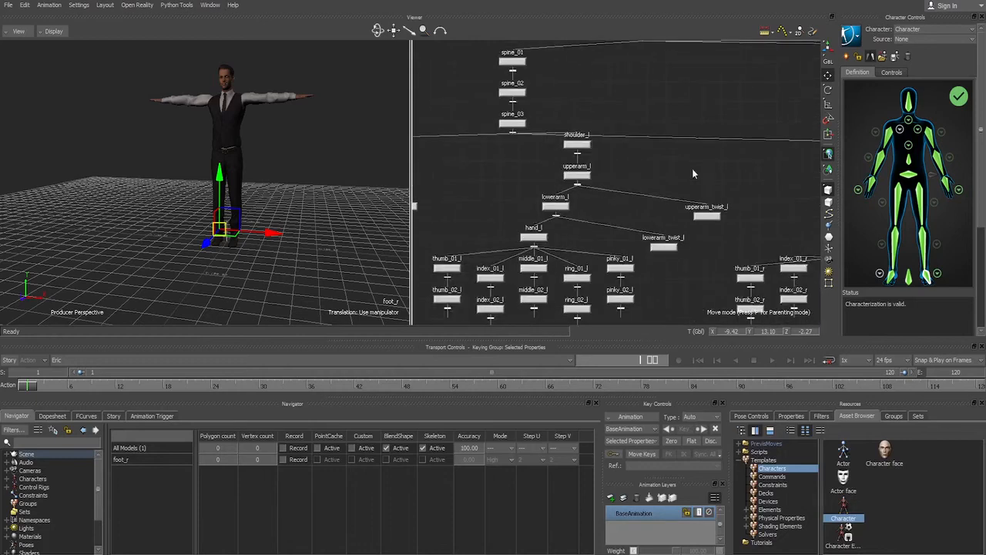
pyautogui.keyDown('shift'); pyautogui.moveTo(725, 166); pyautogui.dragTo(555, 134); pyautogui.keyUp('shift')
pyautogui.keyDown('shift'); pyautogui.moveTo(788, 162); pyautogui.dragTo(641, 166); pyautogui.keyUp('shift')
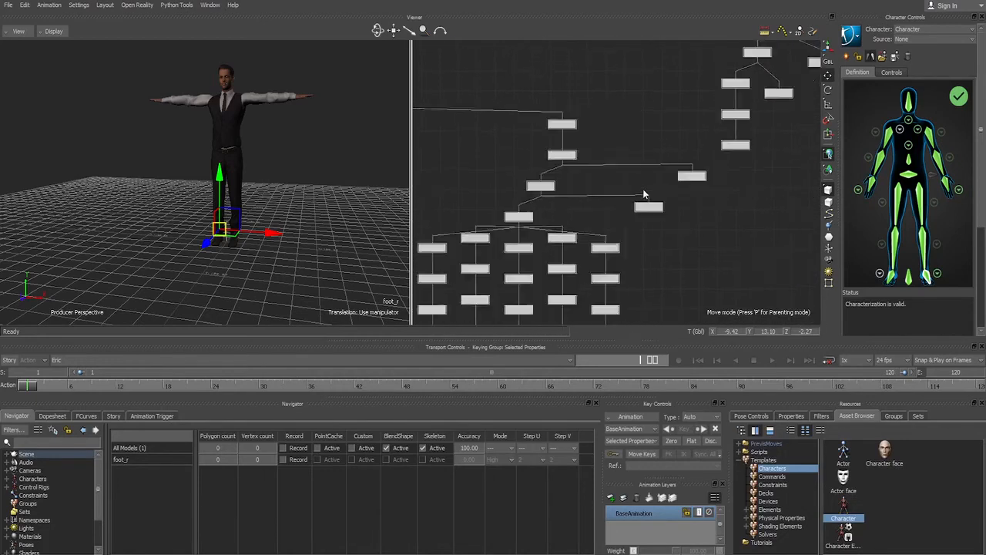
pyautogui.keyDown('shift'); pyautogui.moveTo(764, 131); pyautogui.dragTo(584, 223); pyautogui.keyUp('shift')
pyautogui.keyDown('shift'); pyautogui.moveTo(708, 193); pyautogui.dragTo(638, 198); pyautogui.keyUp('shift')
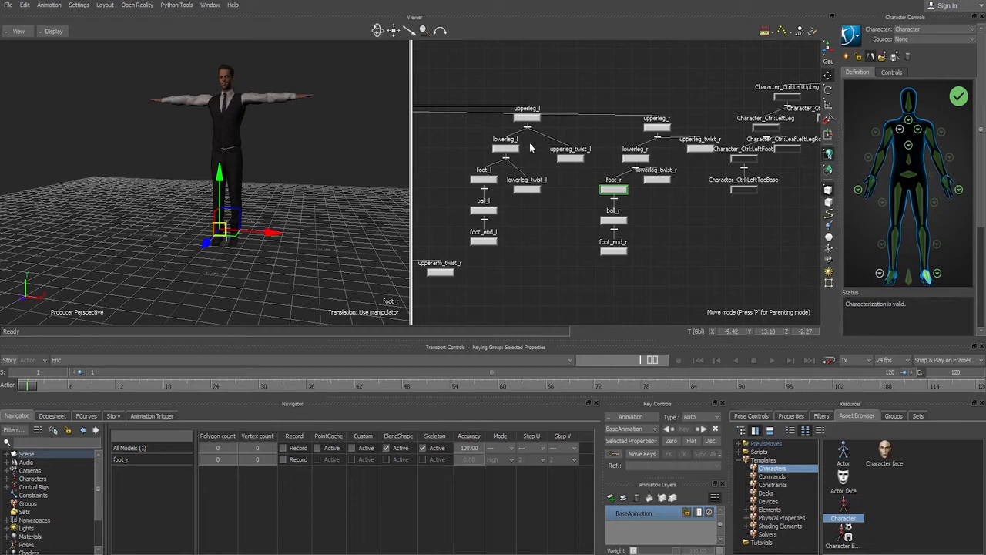
pyautogui.click(483, 179)
pyautogui.click(888, 316)
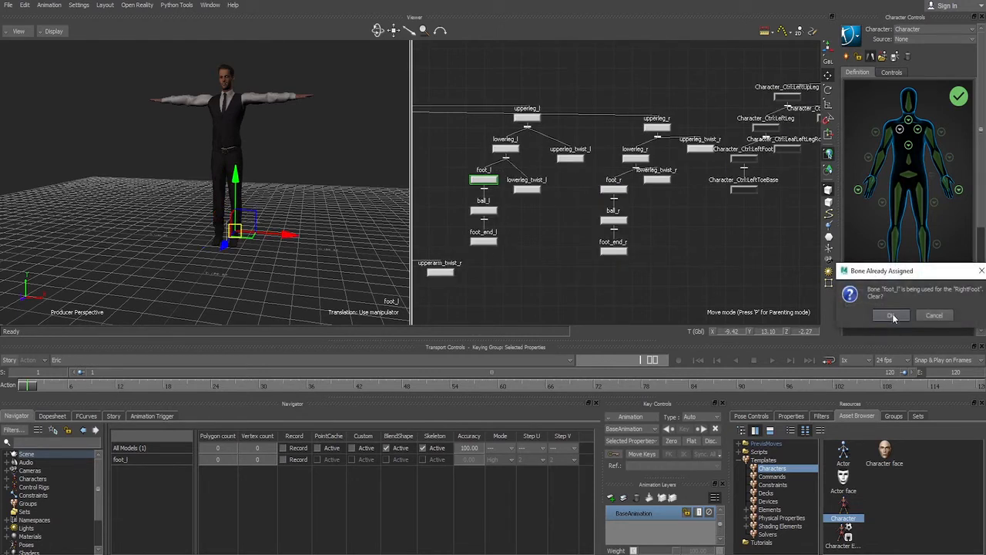
pyautogui.click(891, 316)
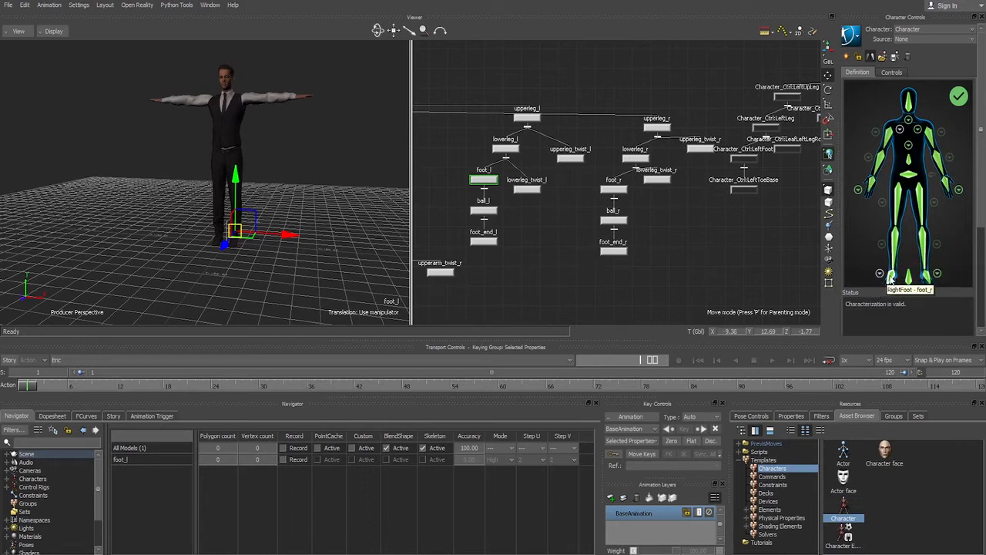
# Step: Check the left toe base mapping and assign the ball_r bone to the right foot's toe base slot
pyautogui.click(937, 273)
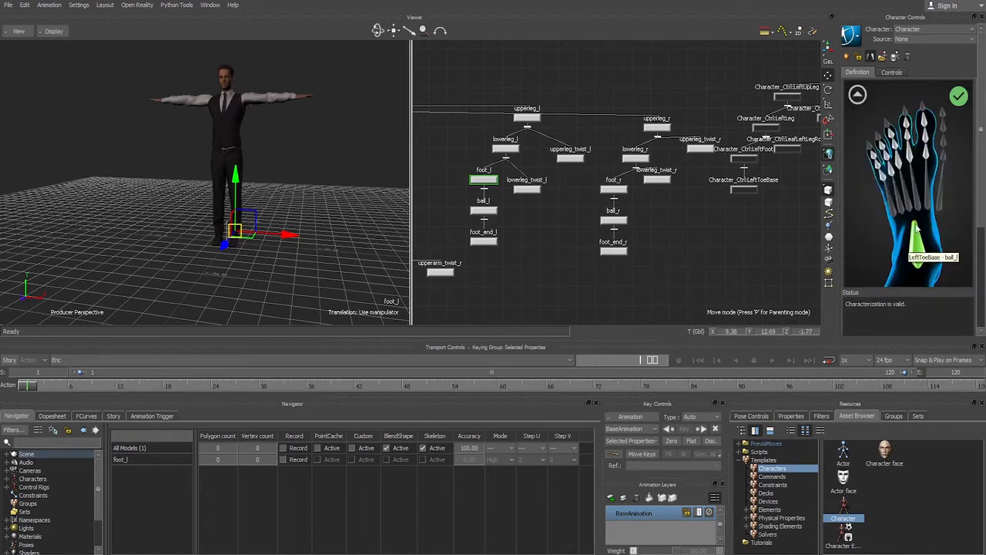
pyautogui.click(857, 95)
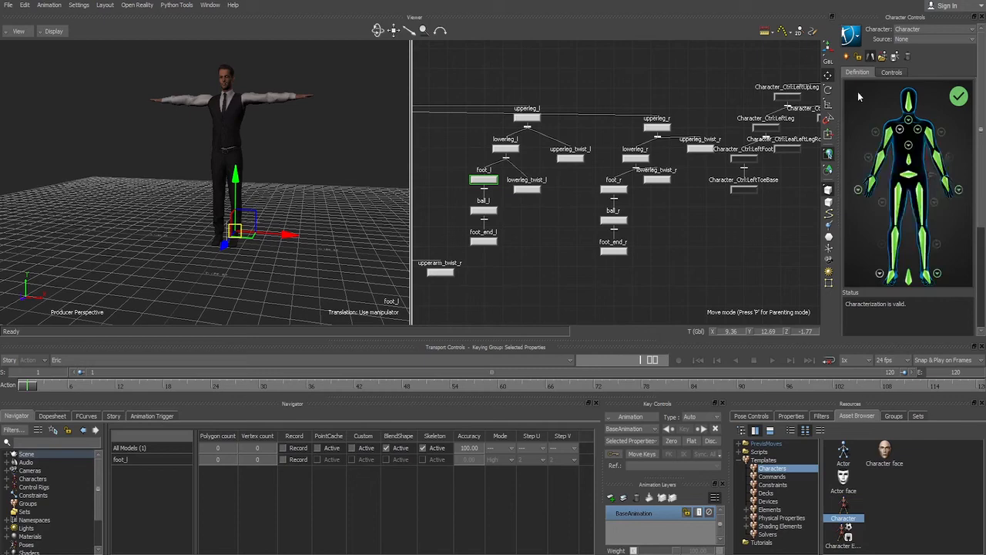
pyautogui.click(880, 275)
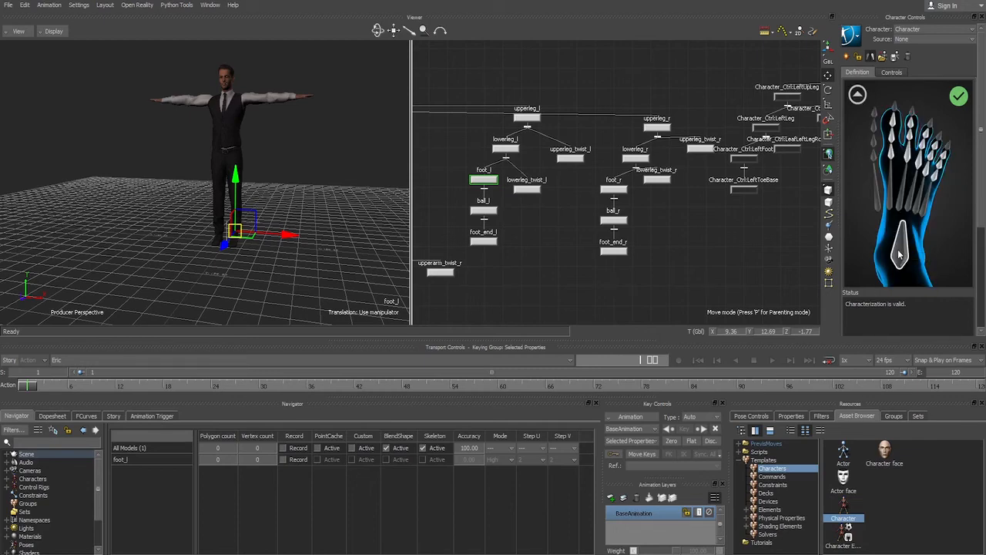
pyautogui.keyDown('shift'); pyautogui.moveTo(718, 222); pyautogui.dragTo(689, 215); pyautogui.keyUp('shift')
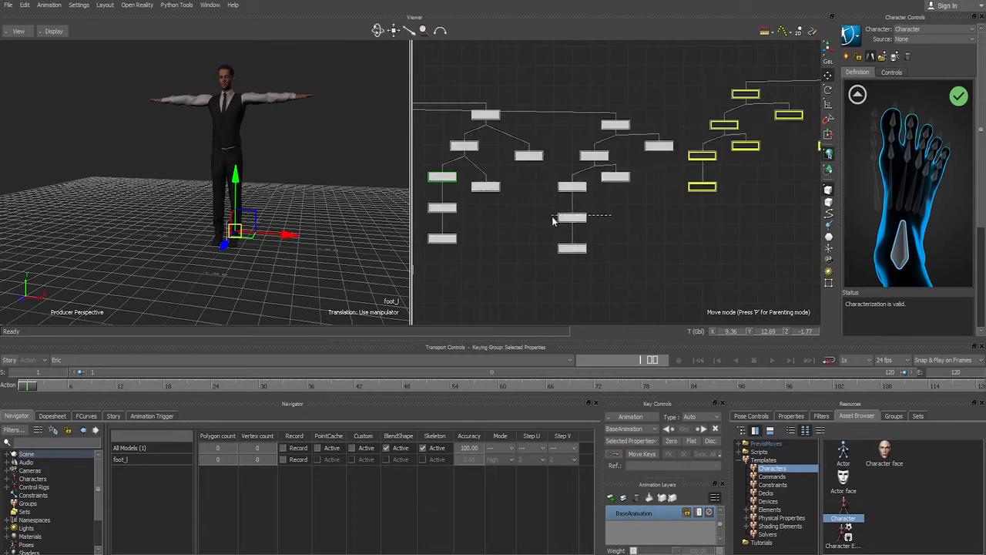
pyautogui.click(572, 217)
pyautogui.click(858, 96)
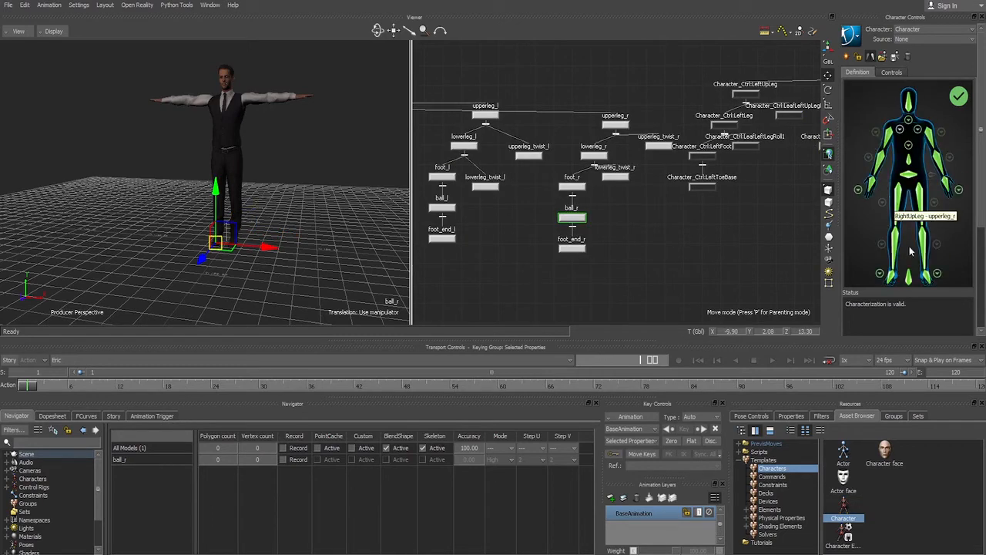
# Step: Open the left hand's bone mapping and show only the schematic in the viewer with the hand bones in sight
pyautogui.click(958, 191)
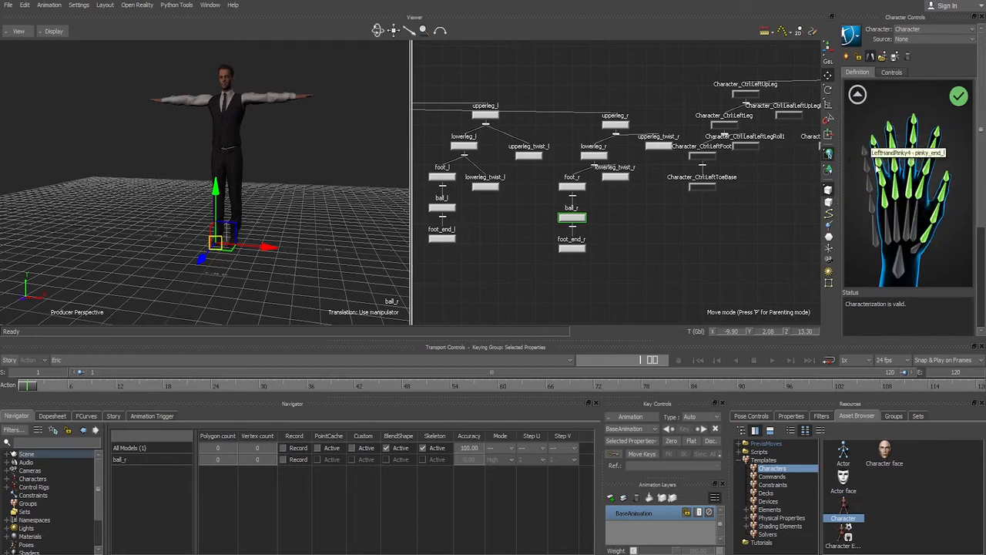
pyautogui.keyDown('shift'); pyautogui.moveTo(431, 245); pyautogui.dragTo(611, 177); pyautogui.keyUp('shift')
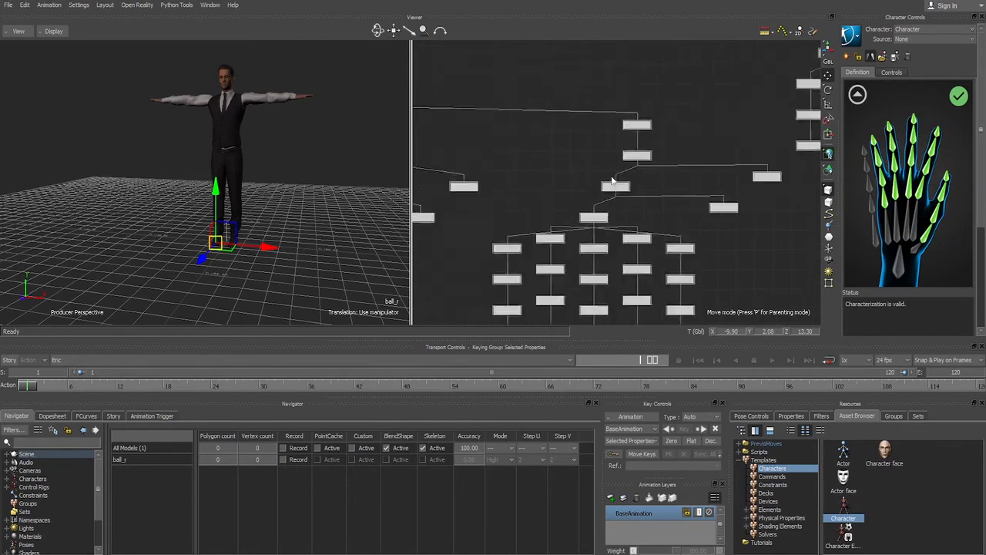
pyautogui.keyDown('shift'); pyautogui.moveTo(455, 231); pyautogui.dragTo(608, 179); pyautogui.keyUp('shift')
pyautogui.keyDown('shift'); pyautogui.moveTo(448, 251); pyautogui.dragTo(606, 198); pyautogui.keyUp('shift')
pyautogui.keyDown('shift'); pyautogui.moveTo(537, 188); pyautogui.dragTo(512, 201); pyautogui.keyUp('shift')
pyautogui.keyDown('shift'); pyautogui.moveTo(660, 185); pyautogui.dragTo(570, 183); pyautogui.keyUp('shift')
pyautogui.keyDown('ctrl'); pyautogui.moveTo(693, 176); pyautogui.dragTo(656, 193); pyautogui.keyUp('ctrl')
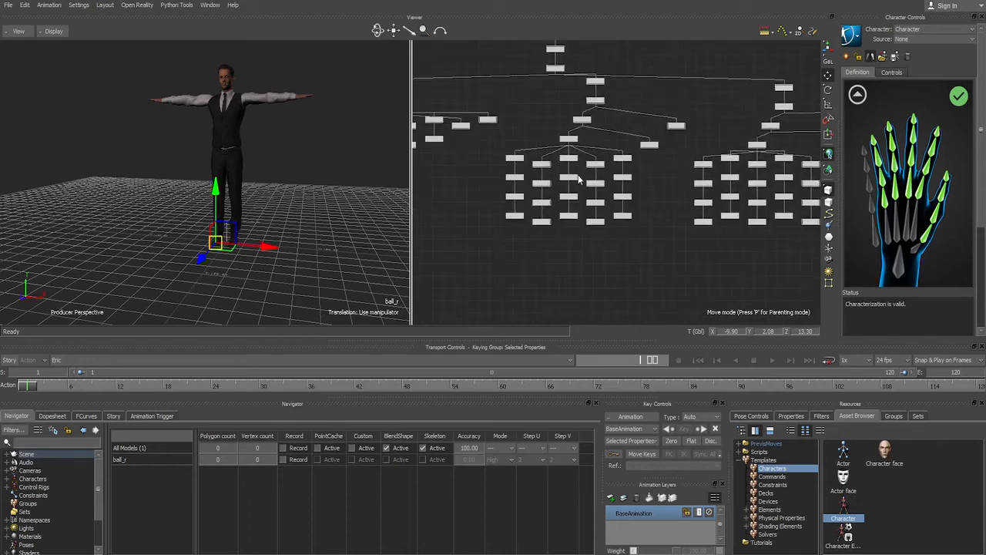
pyautogui.hotkey('ctrl', '1')
pyautogui.click(683, 172)
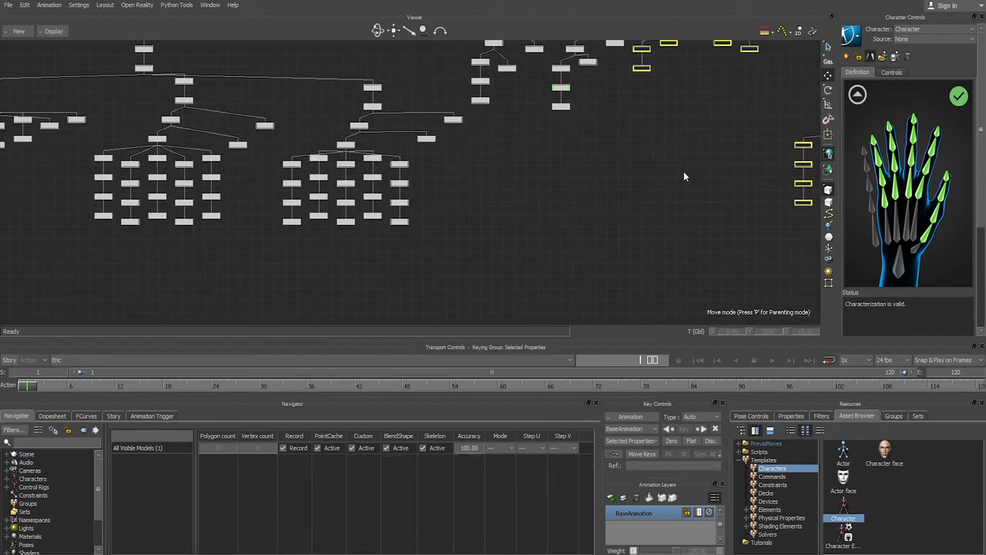
# Step: Assign the index_01_l bone to the LeftHandIndex1 slot in place of index_01_r, clearing its right-hand assignment
pyautogui.keyDown('shift'); pyautogui.moveTo(424, 175); pyautogui.dragTo(608, 175); pyautogui.keyUp('shift')
pyautogui.keyDown('ctrl'); pyautogui.moveTo(471, 202); pyautogui.dragTo(520, 182); pyautogui.keyUp('ctrl')
pyautogui.keyDown('ctrl'); pyautogui.moveTo(558, 141); pyautogui.dragTo(521, 164); pyautogui.keyUp('ctrl')
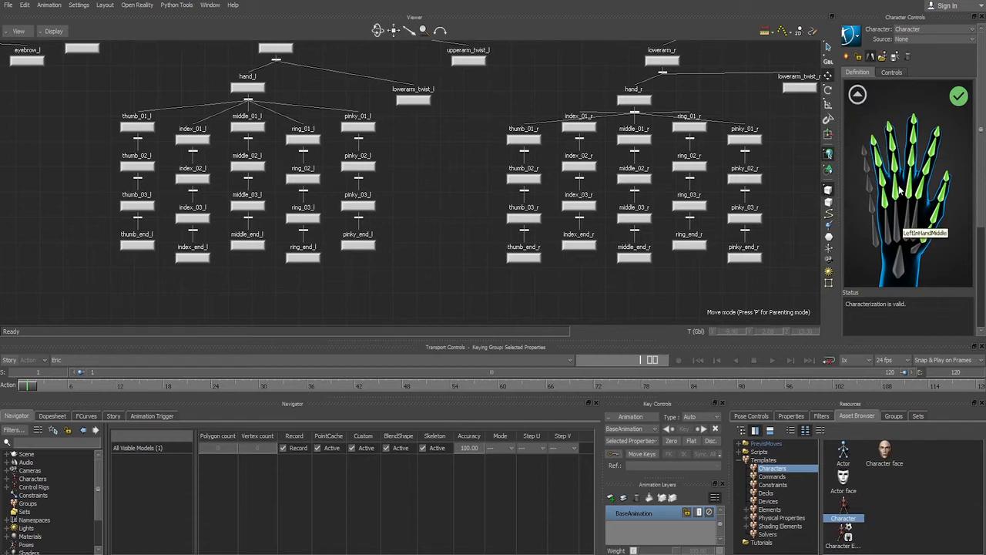
pyautogui.click(857, 94)
pyautogui.click(959, 189)
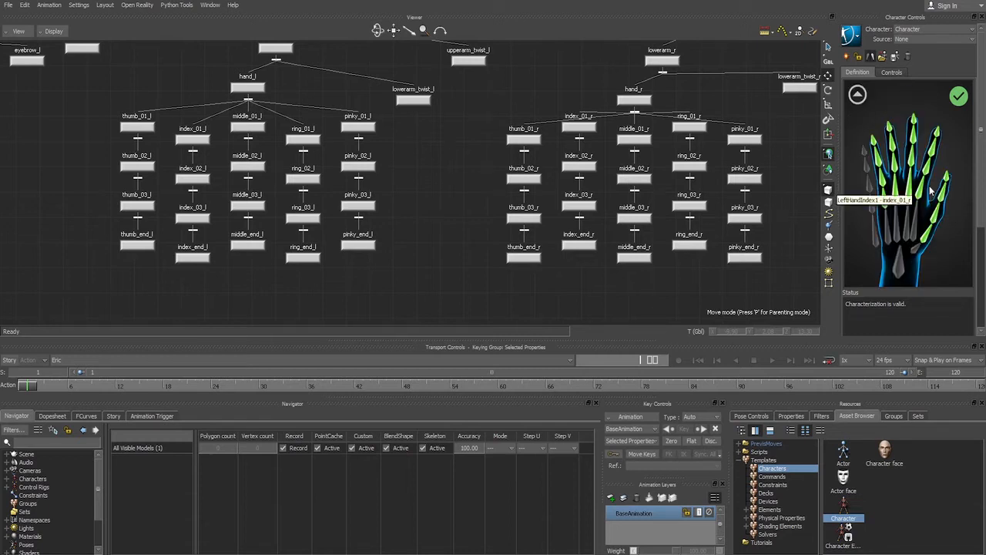
pyautogui.click(899, 195)
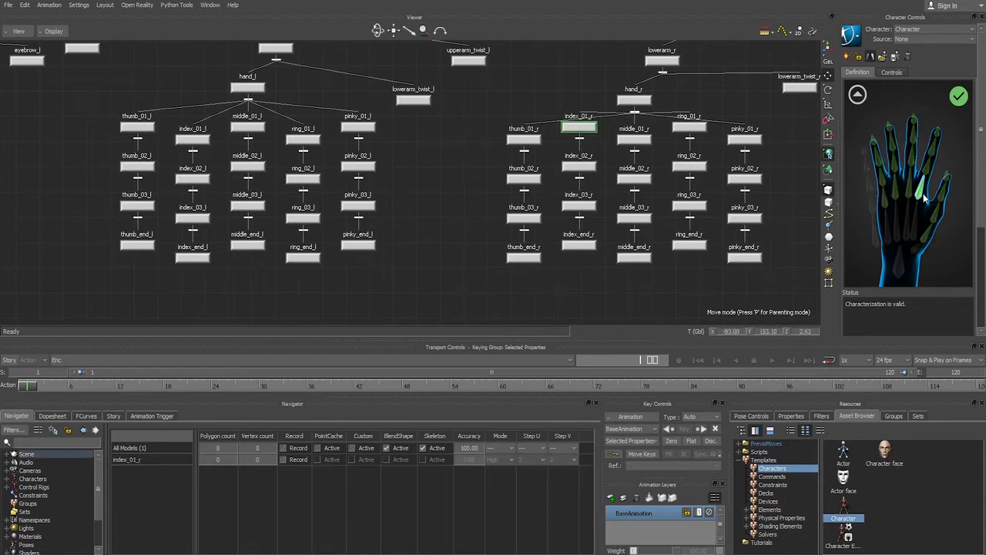
pyautogui.click(206, 139)
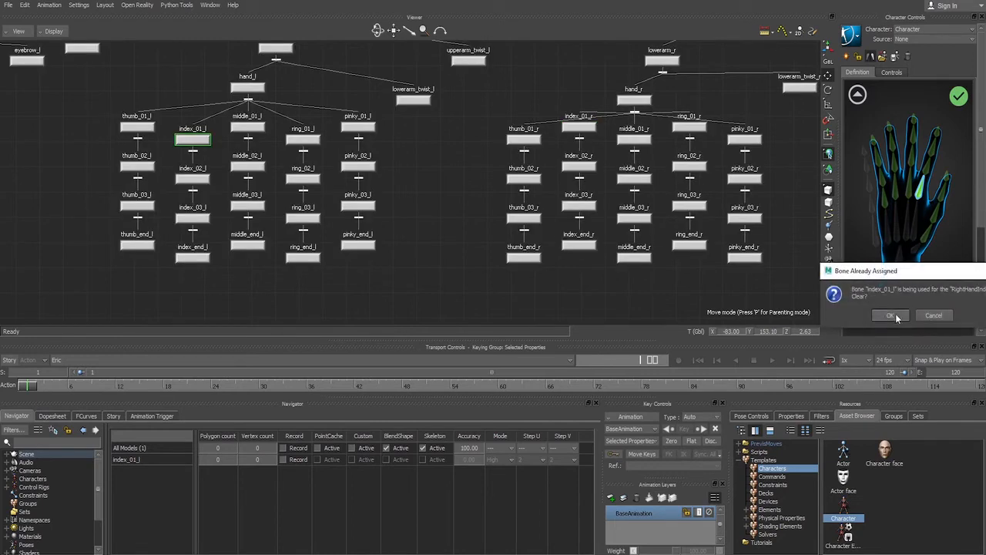
pyautogui.click(894, 314)
# Step: Check the right index finger's joints and assign index_end_r to its tip slot, clearing that bone's left-hand assignment
pyautogui.click(885, 171)
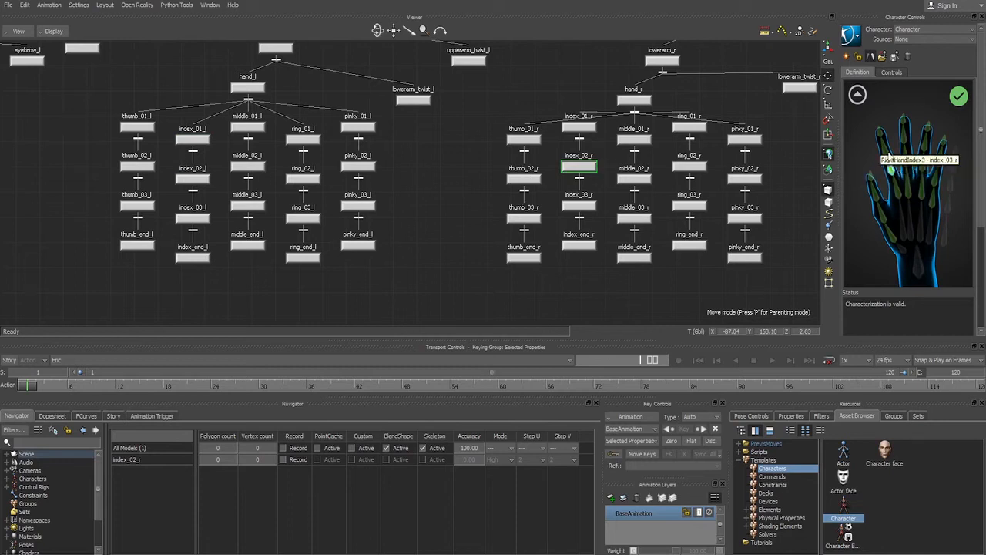
pyautogui.click(886, 161)
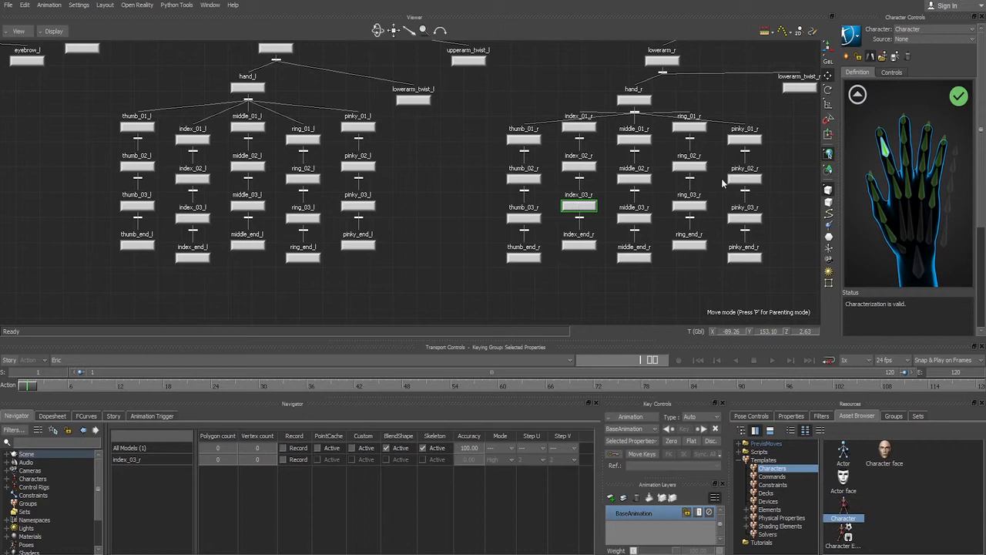
pyautogui.click(882, 137)
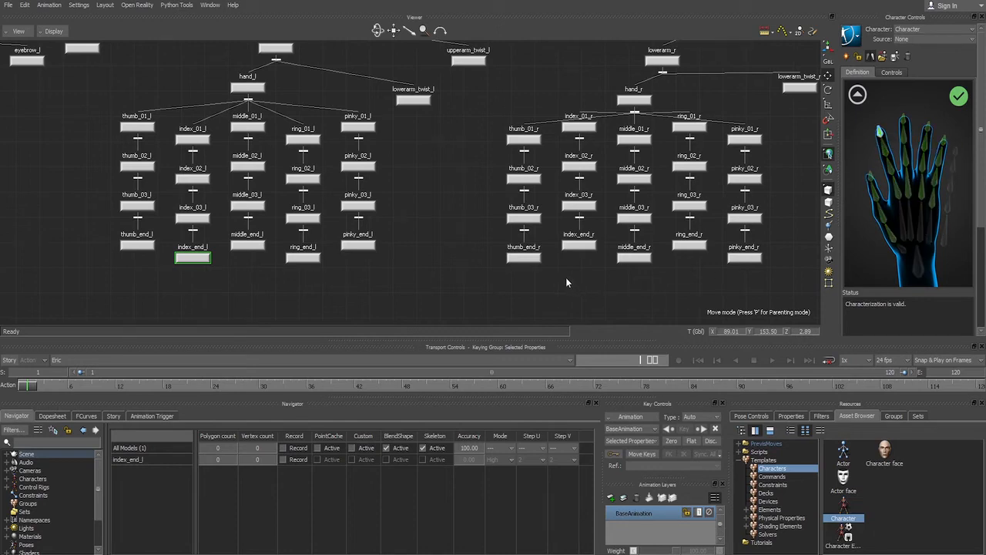
pyautogui.moveTo(565, 278); pyautogui.dragTo(590, 249)
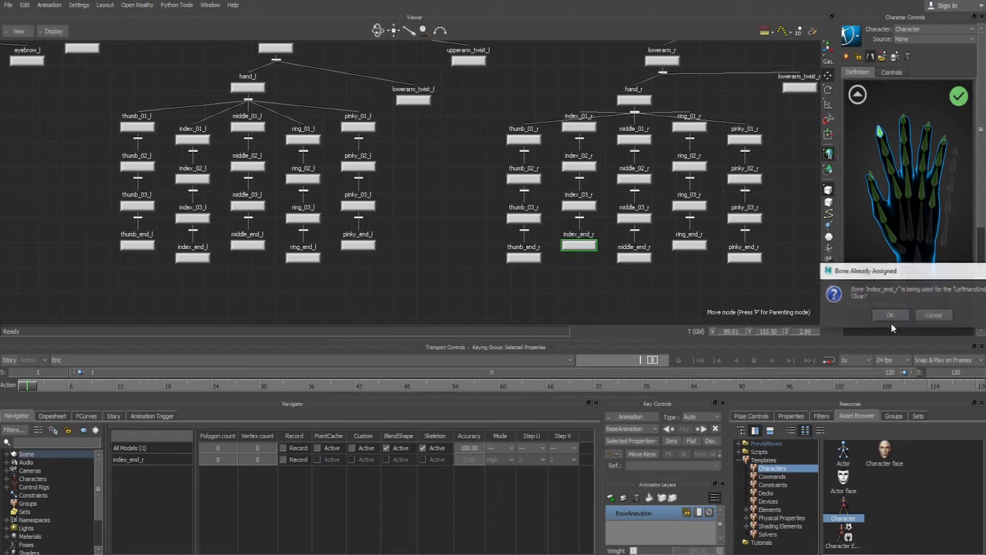
pyautogui.click(886, 315)
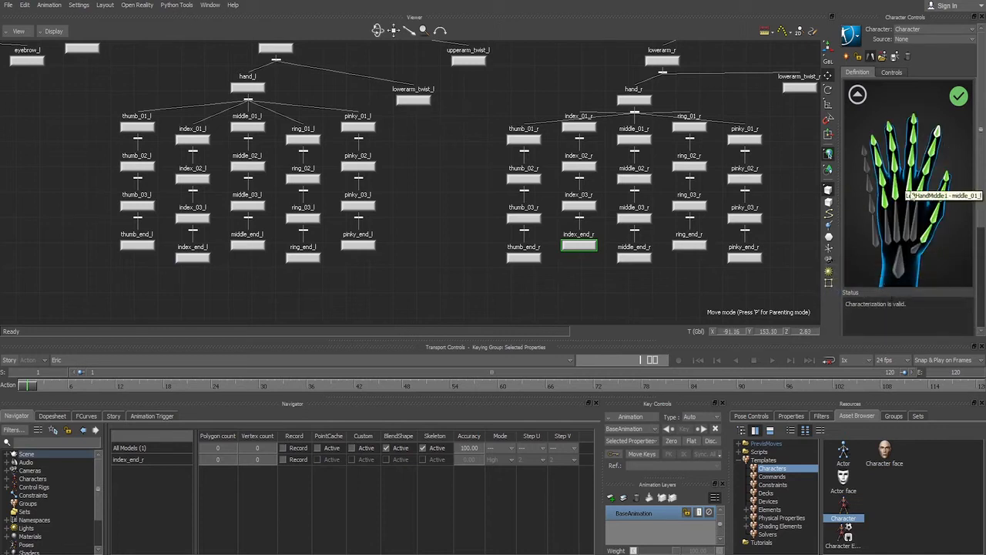
# Step: Assign middle_02_l to the left middle finger's second joint in place of middle_02_r, and check the right middle finger's third joint
pyautogui.click(911, 190)
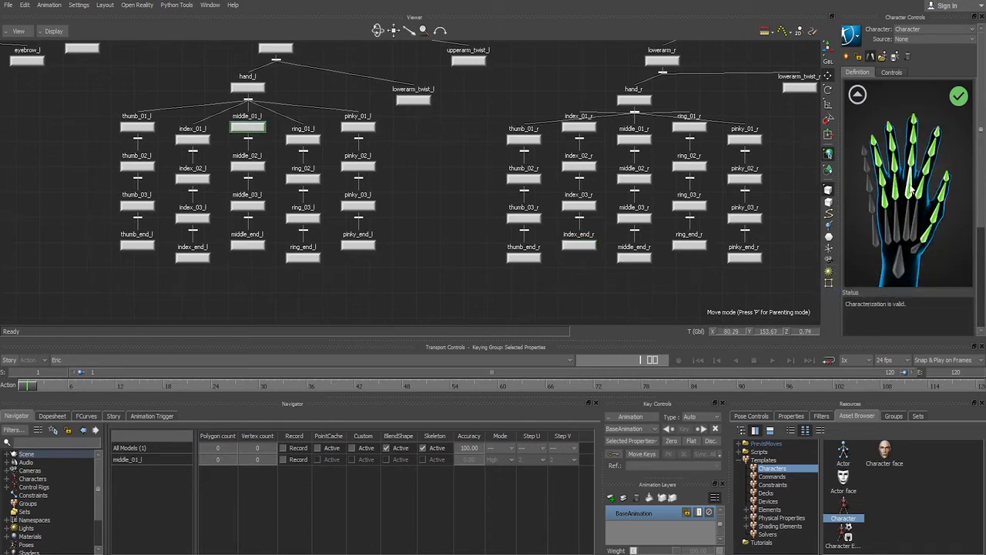
pyautogui.click(914, 160)
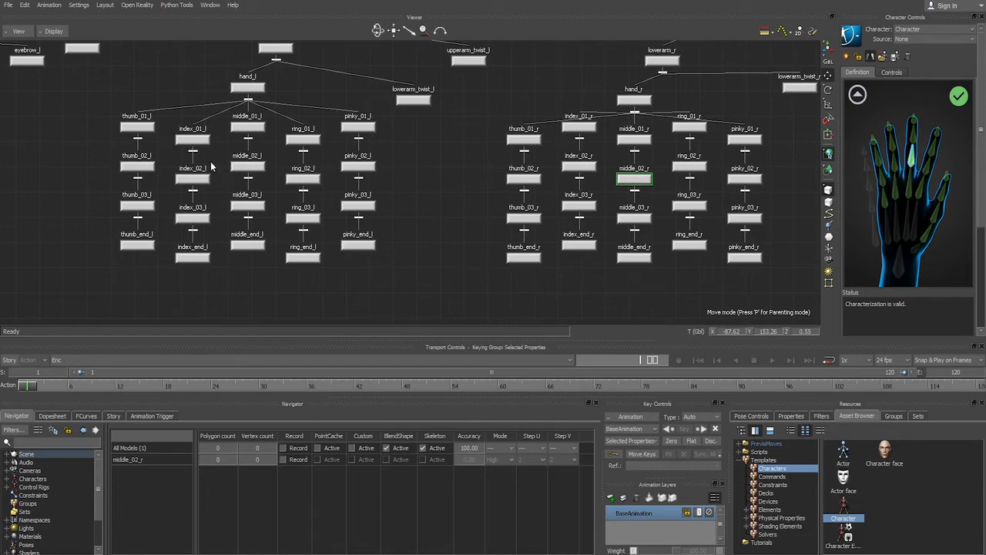
pyautogui.click(245, 165)
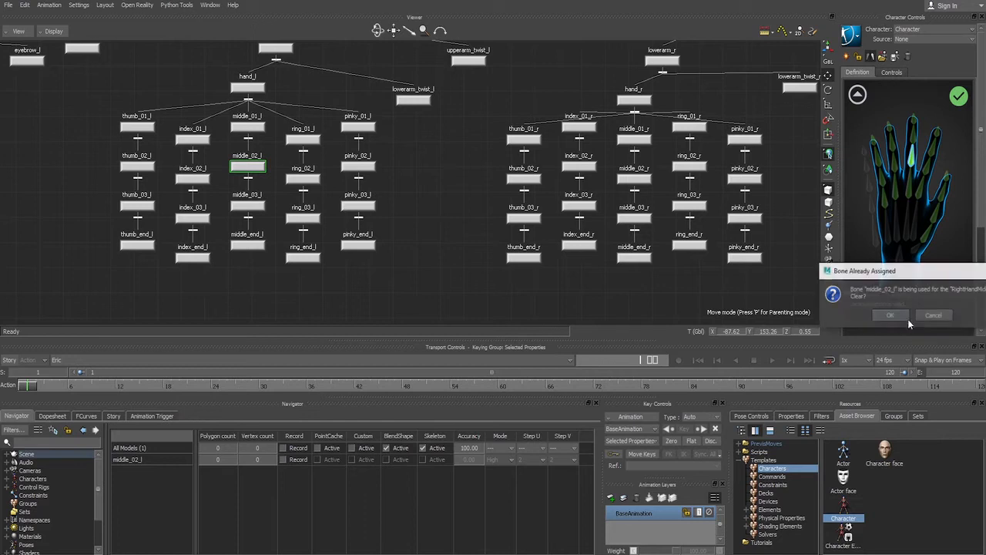
pyautogui.click(889, 315)
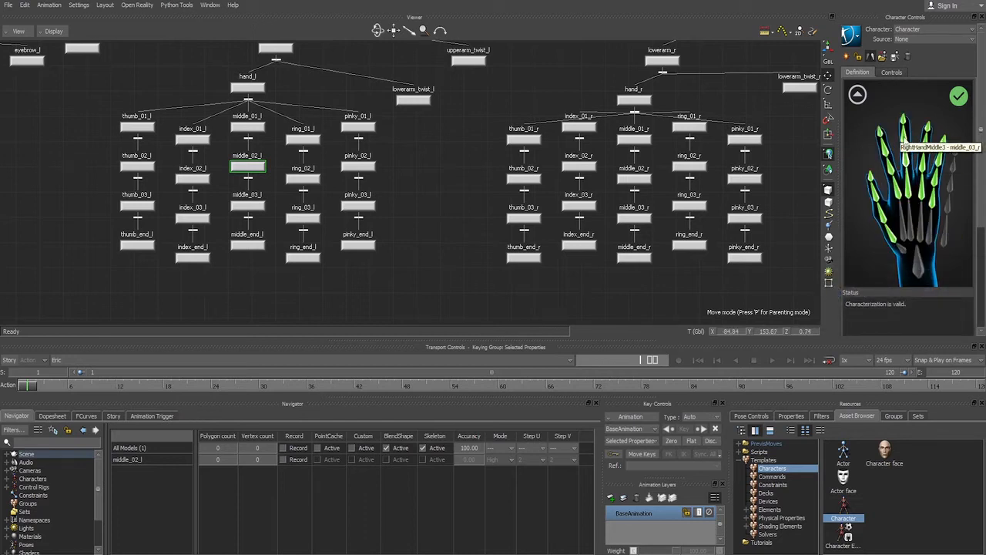
pyautogui.click(906, 139)
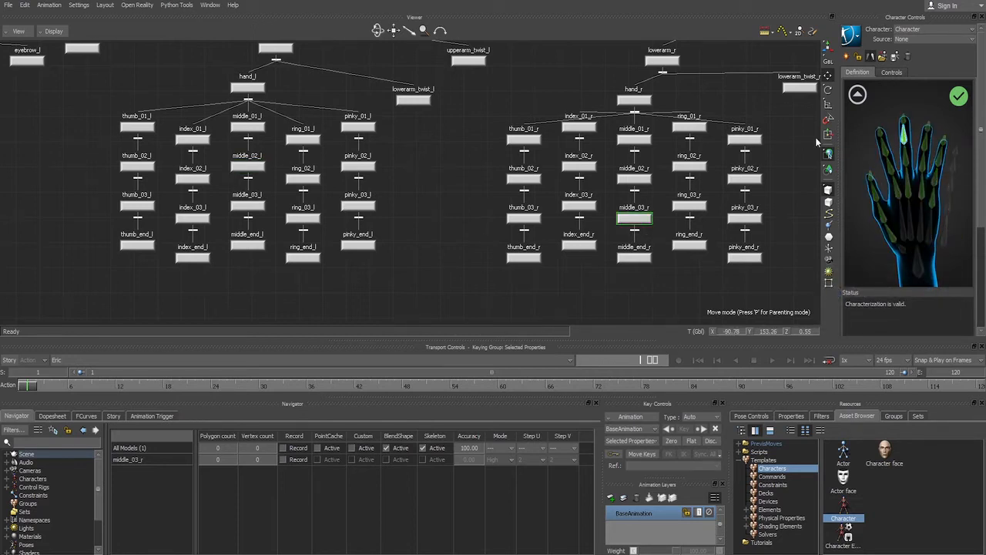
# Step: Check the bone assignments of the right middle fingertip and of the right ring finger's joints from base to tip
pyautogui.click(909, 122)
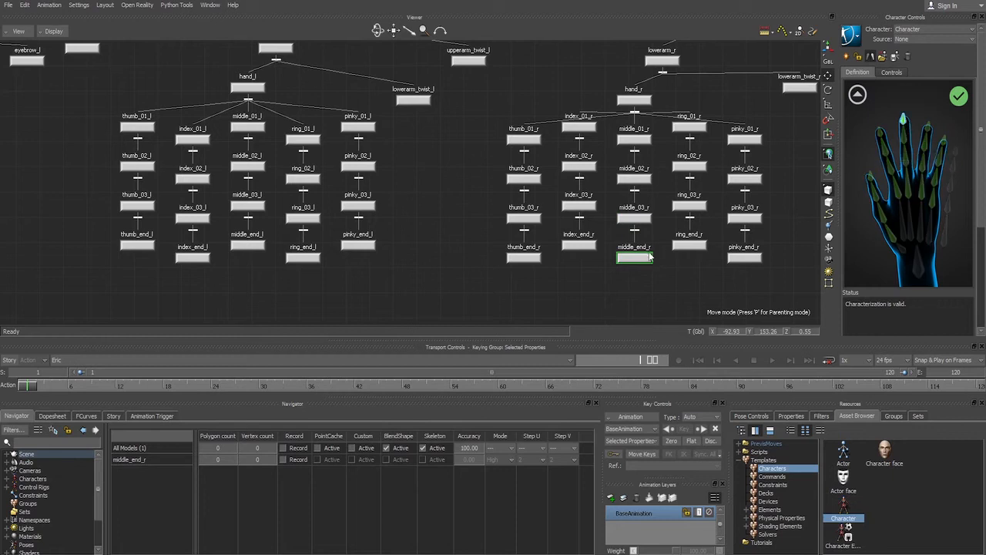
pyautogui.click(858, 94)
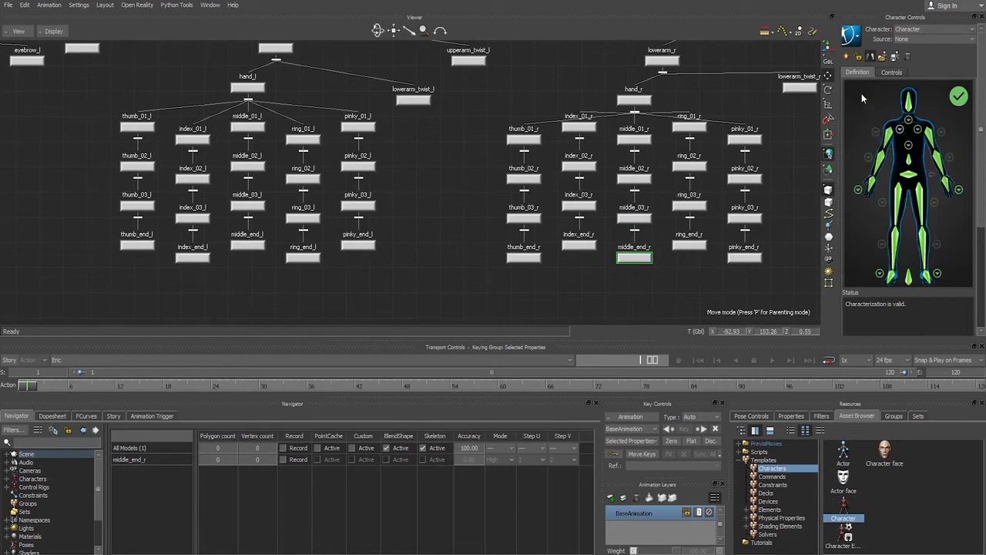
pyautogui.click(858, 189)
pyautogui.click(923, 192)
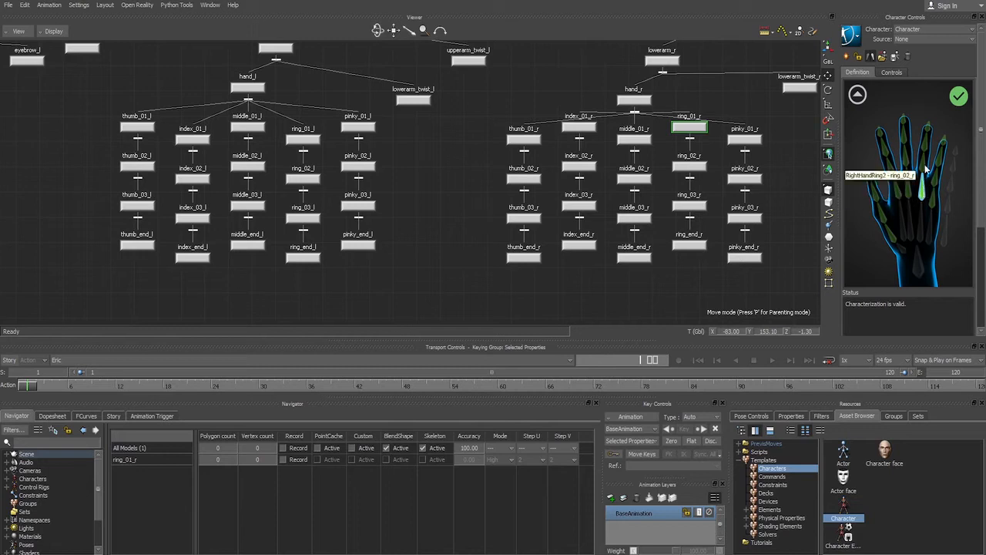
pyautogui.click(924, 165)
pyautogui.click(928, 141)
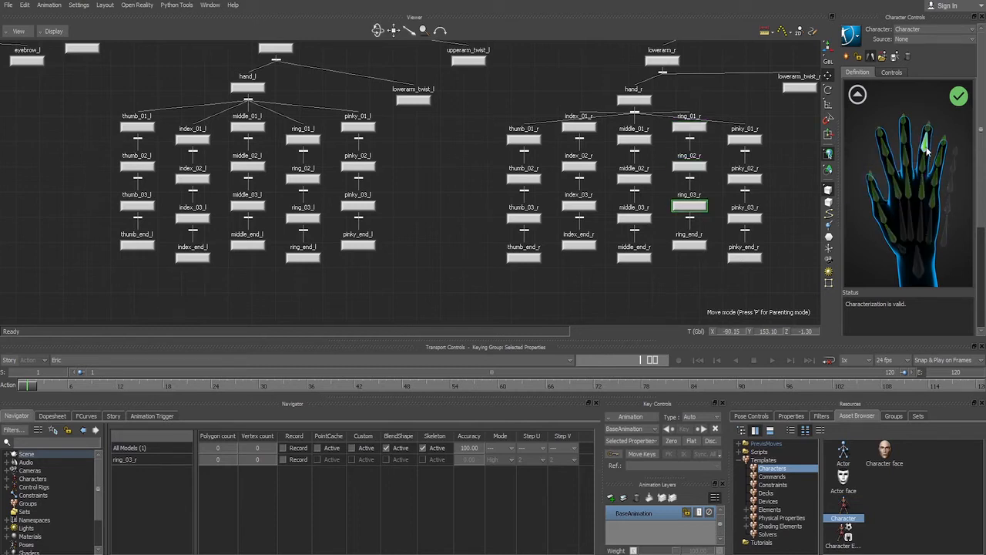
pyautogui.click(928, 135)
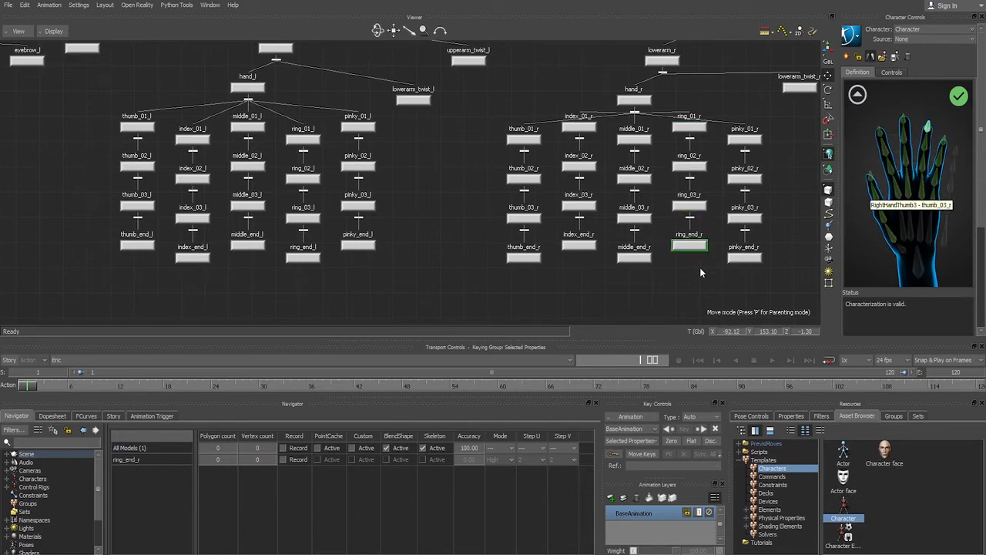
# Step: Check the bone assignments of the right pinky and thumb from base to tip, and return to the full-body mapping
pyautogui.click(931, 204)
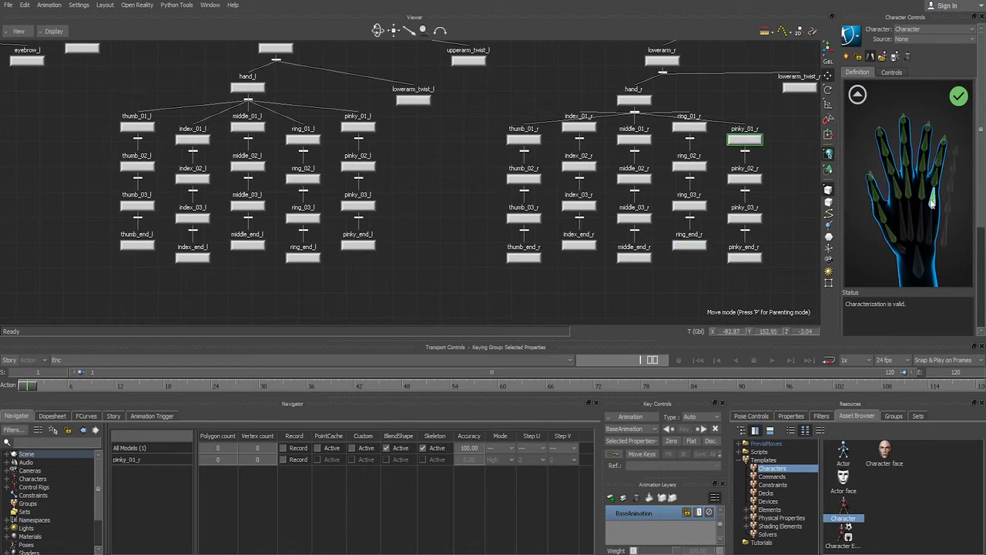
pyautogui.click(935, 185)
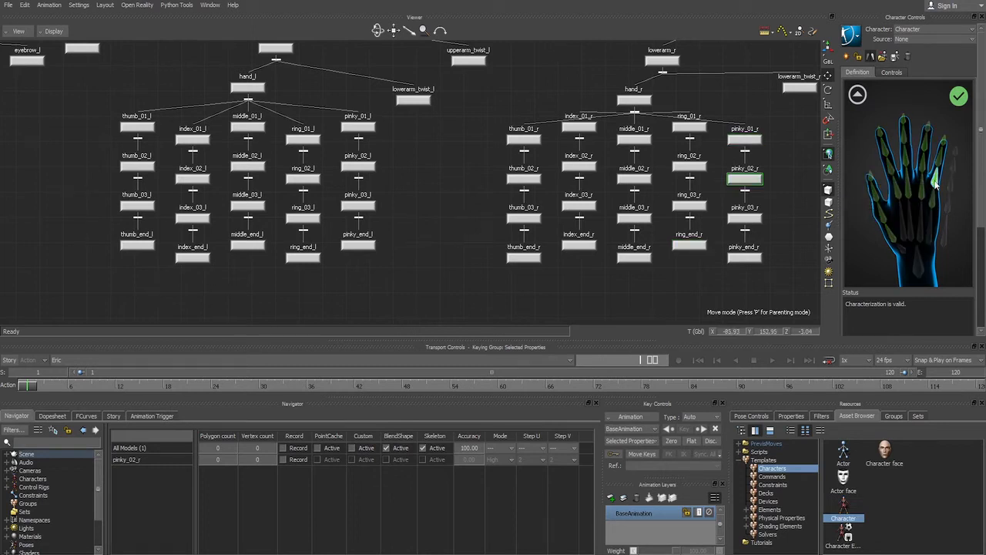
pyautogui.click(939, 166)
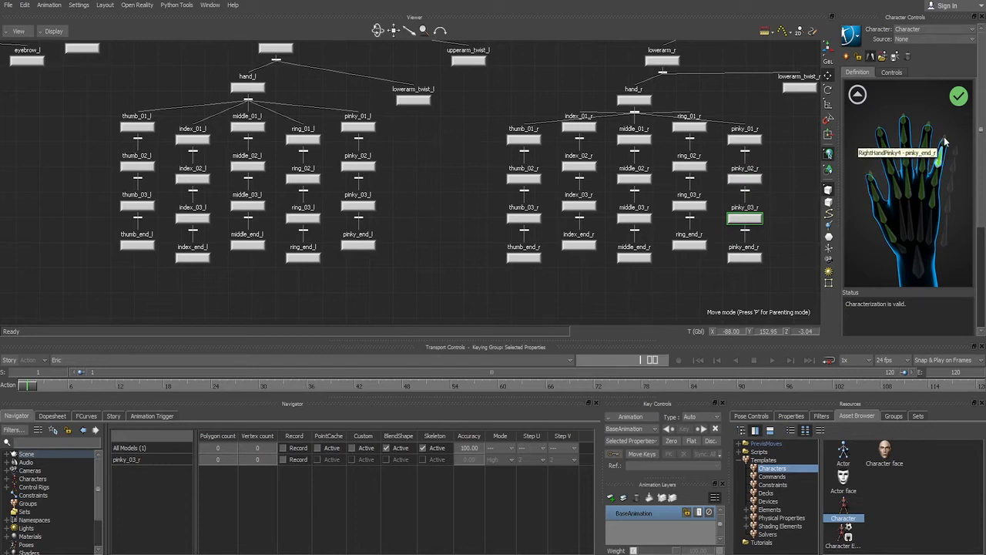
pyautogui.click(944, 142)
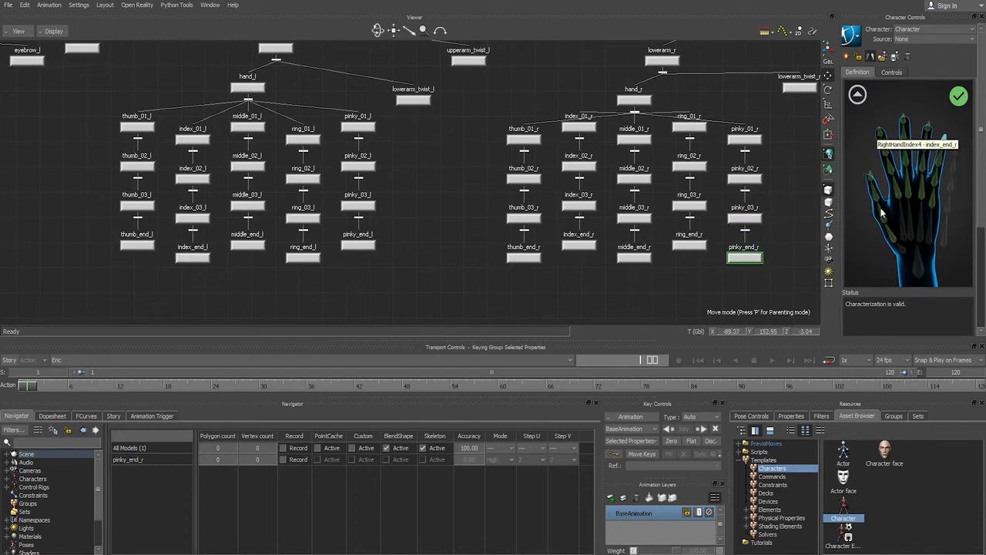
pyautogui.click(890, 239)
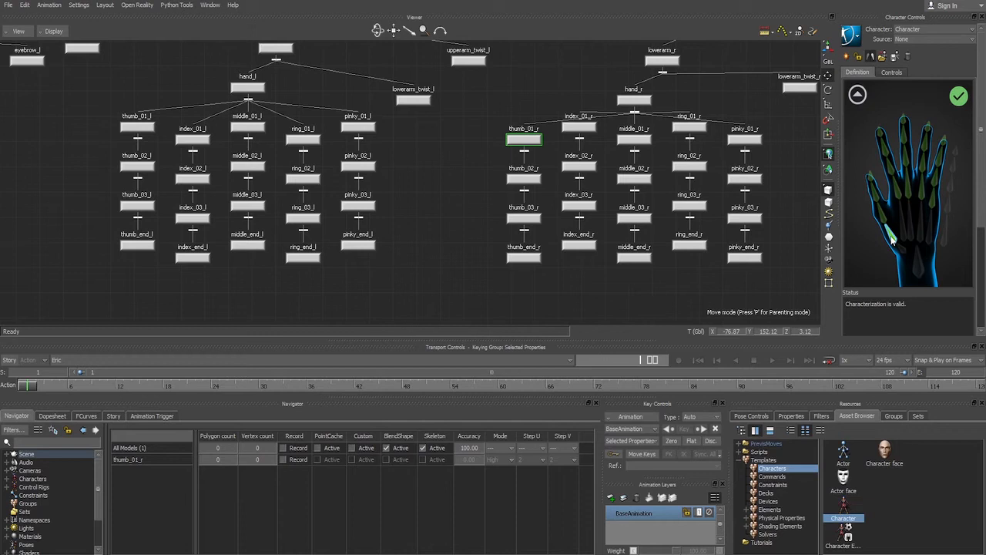
pyautogui.click(883, 218)
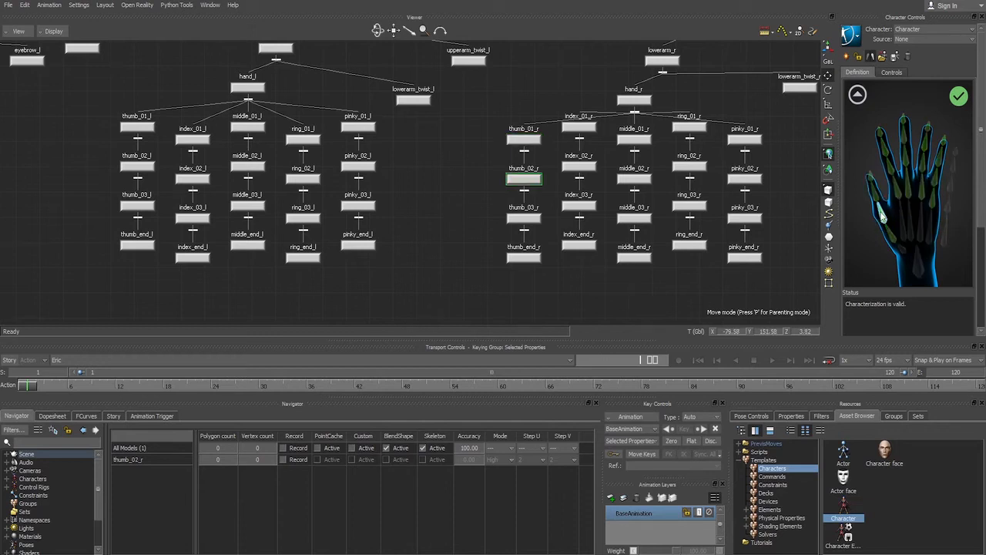
pyautogui.click(876, 197)
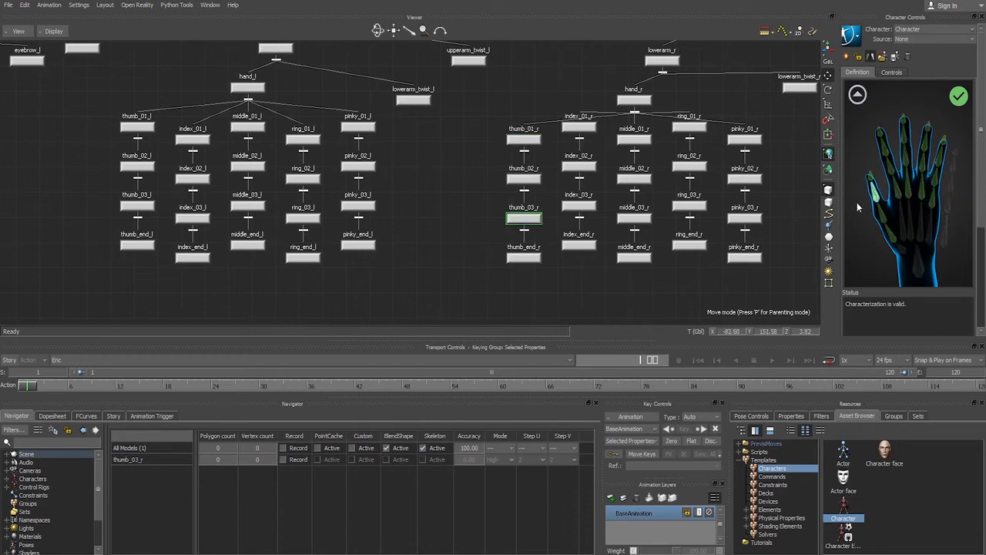
pyautogui.click(871, 179)
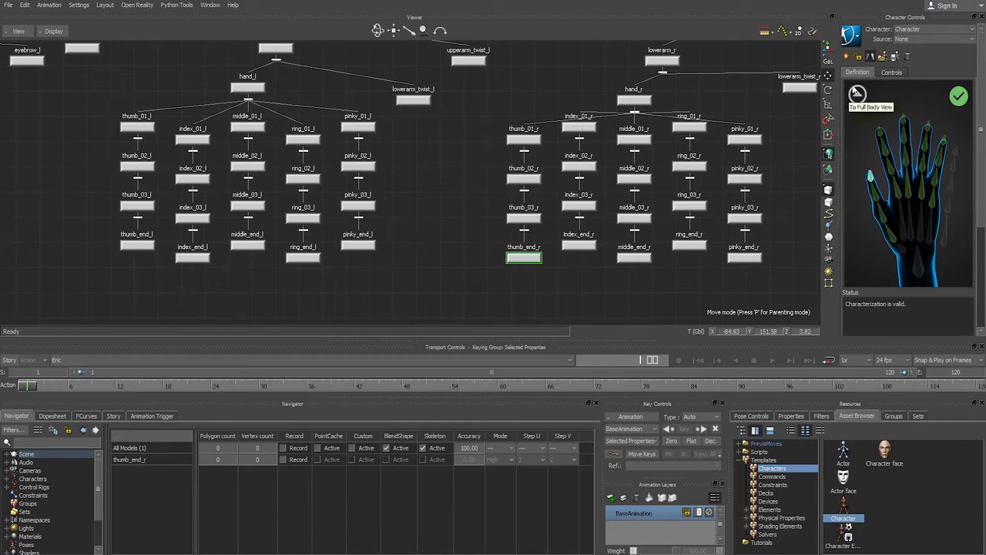
pyautogui.click(856, 92)
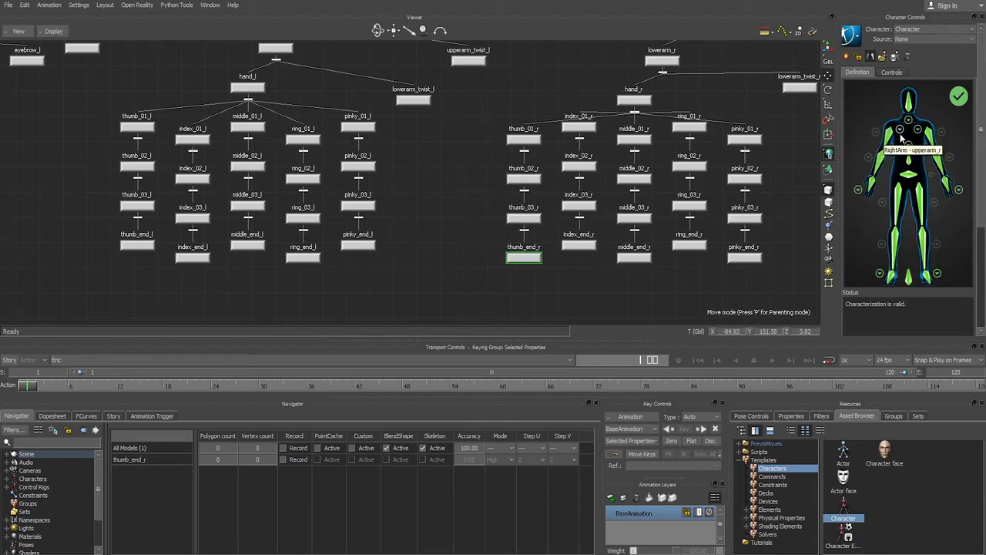
# Step: Assign the shoulder_r bone to the RightShoulder slot in the shoulder mapping and return to the full-body mapping
pyautogui.scroll(-5, 624, 91)
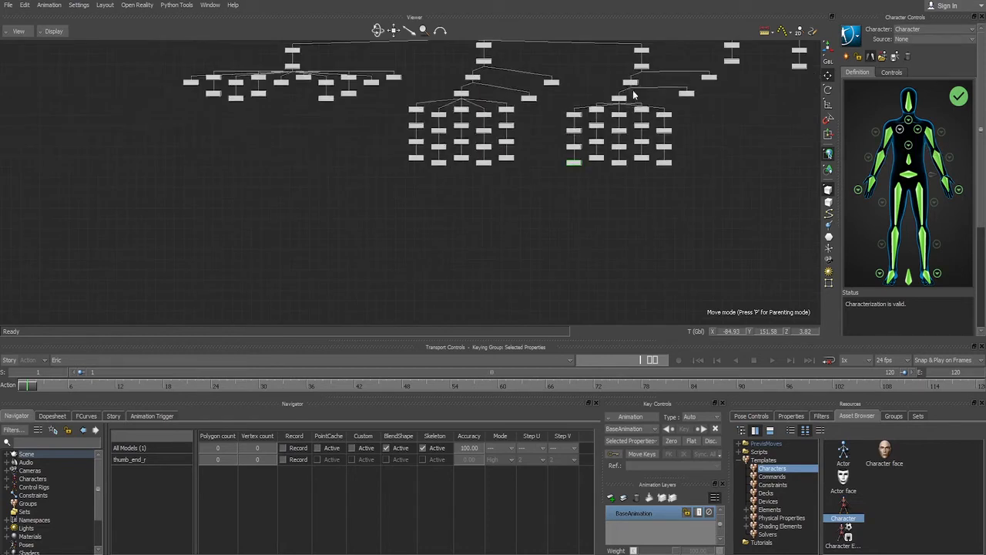
pyautogui.keyDown('shift'); pyautogui.moveTo(634, 95); pyautogui.dragTo(491, 195); pyautogui.keyUp('shift')
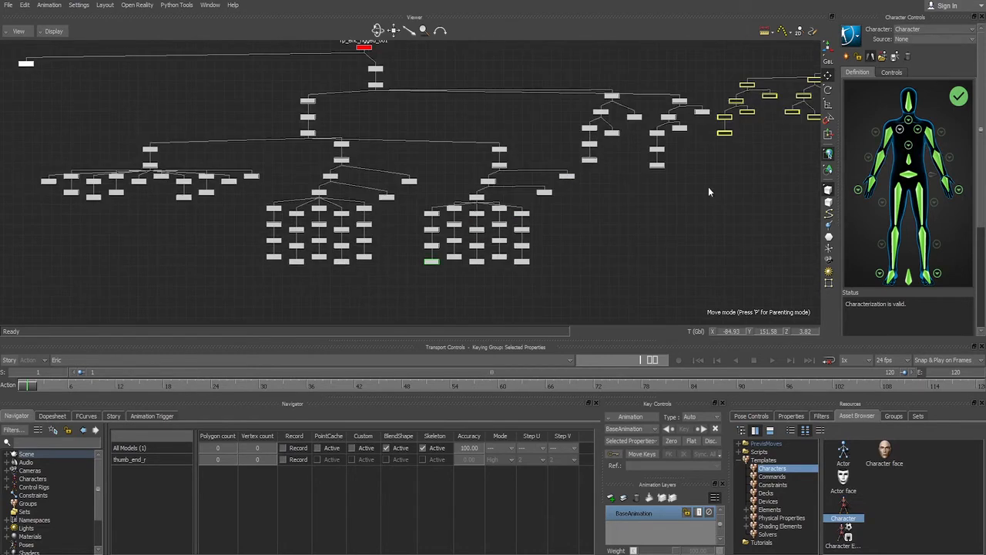
pyautogui.click(901, 131)
pyautogui.scroll(6, 627, 126)
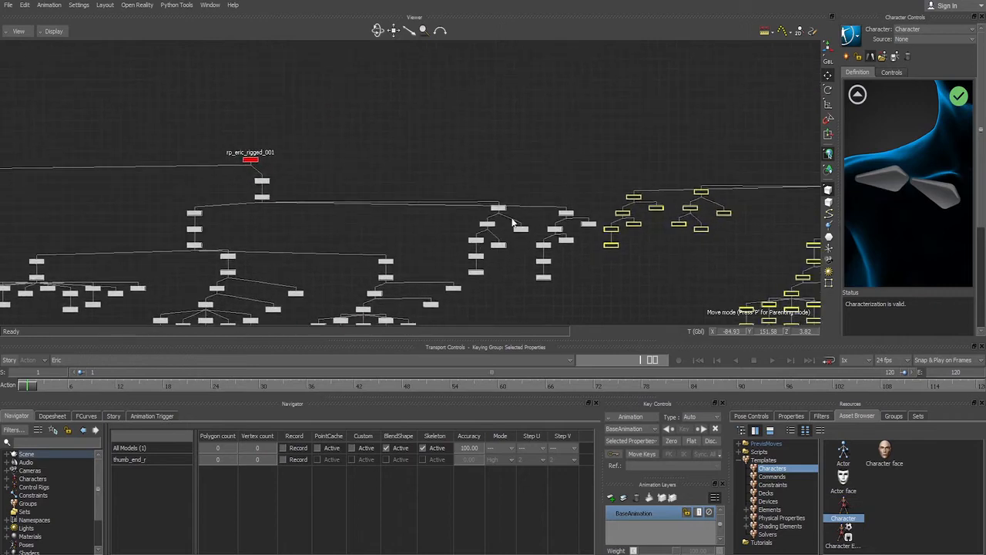
pyautogui.click(940, 189)
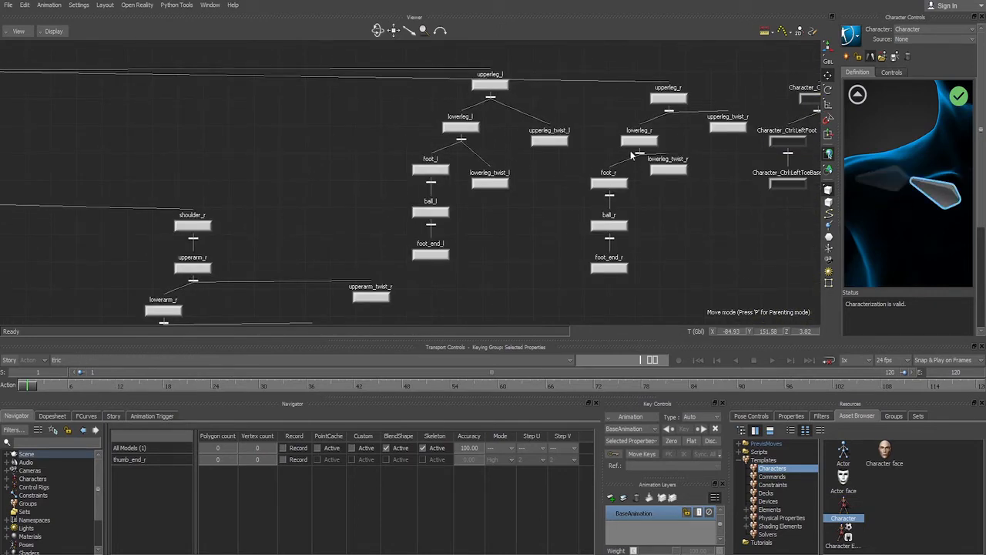
pyautogui.keyDown('shift'); pyautogui.moveTo(632, 155); pyautogui.dragTo(520, 156); pyautogui.keyUp('shift')
pyautogui.scroll(-3, 520, 156)
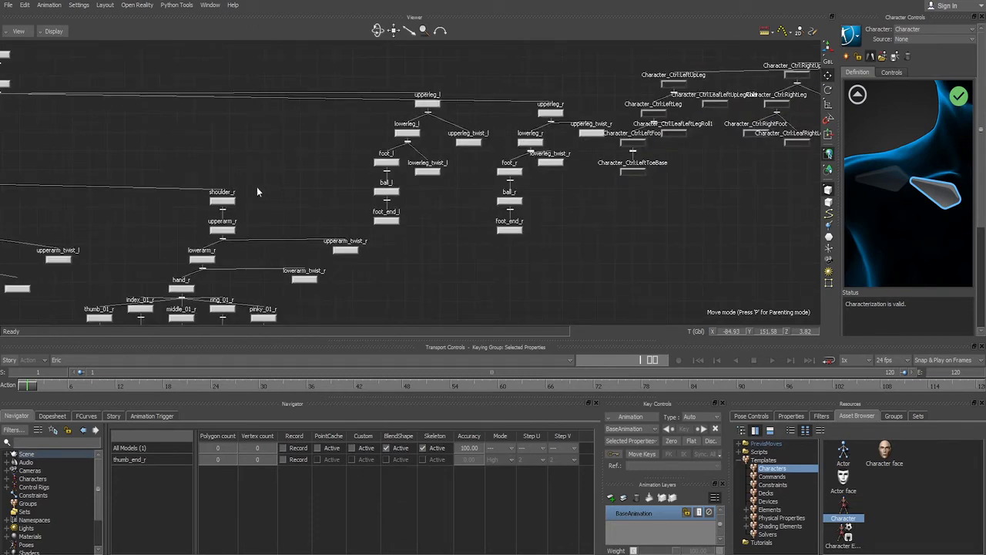
pyautogui.keyDown('shift'); pyautogui.moveTo(257, 188); pyautogui.dragTo(416, 219); pyautogui.keyUp('shift')
pyautogui.keyDown('shift'); pyautogui.moveTo(169, 226); pyautogui.dragTo(331, 142); pyautogui.keyUp('shift')
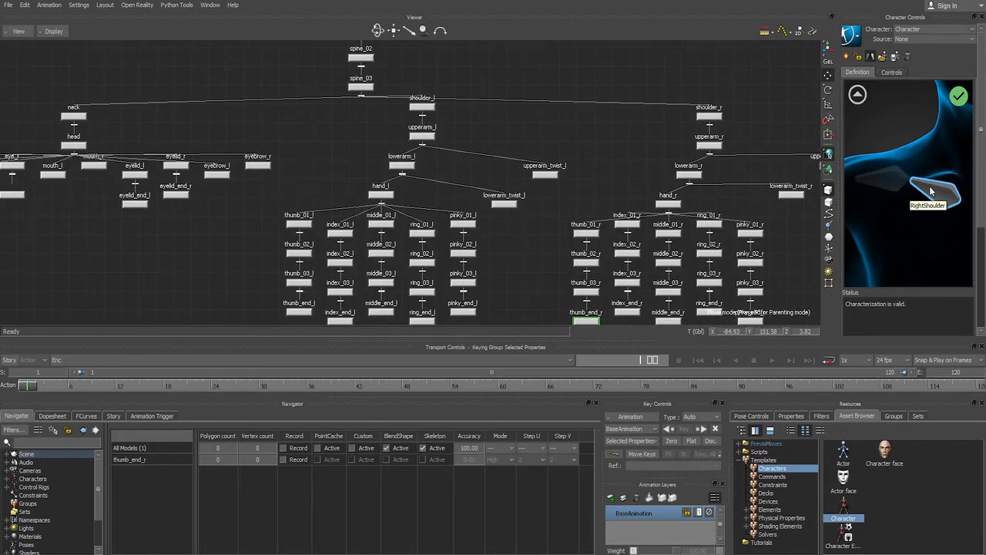
pyautogui.click(702, 118)
pyautogui.click(857, 94)
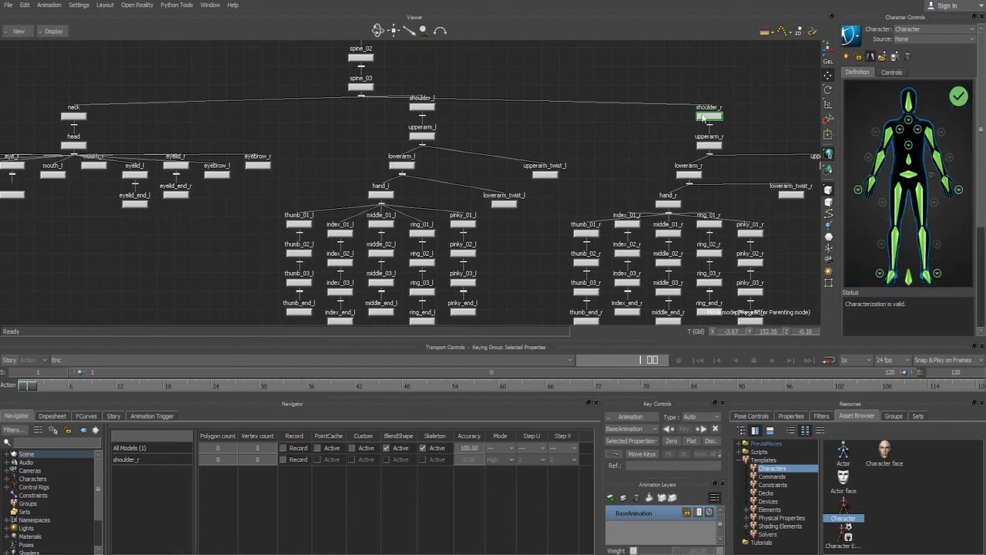
# Step: Lock the character definition again and characterize it as a biped
pyautogui.scroll(-5, 703, 115)
pyautogui.keyDown('shift'); pyautogui.moveTo(703, 117); pyautogui.dragTo(625, 153); pyautogui.keyUp('shift')
pyautogui.scroll(3, 561, 168)
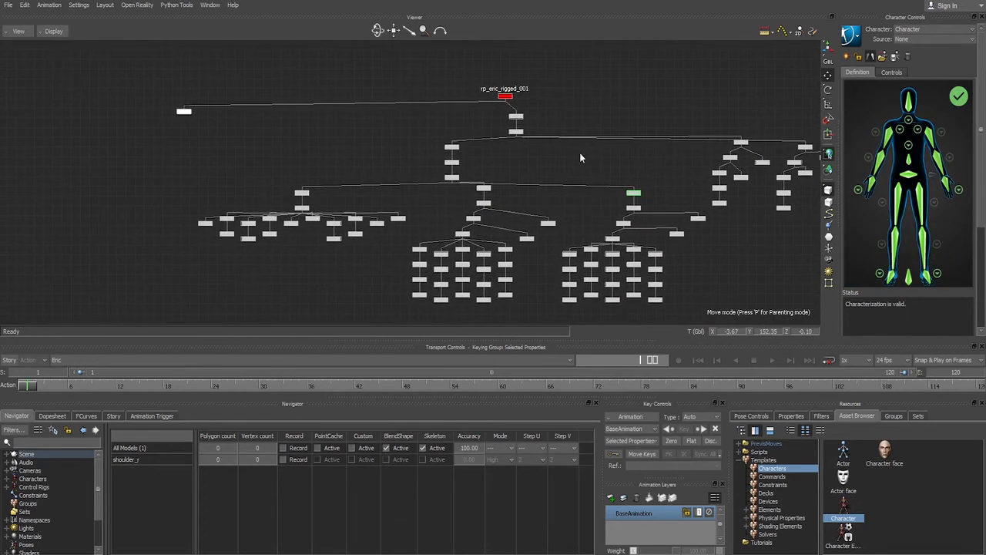
pyautogui.click(859, 59)
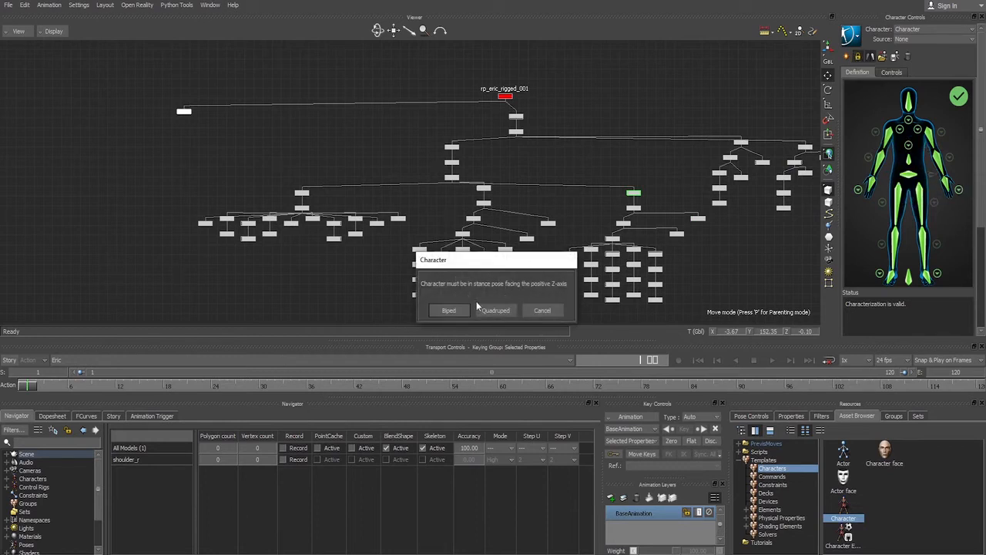
pyautogui.click(450, 310)
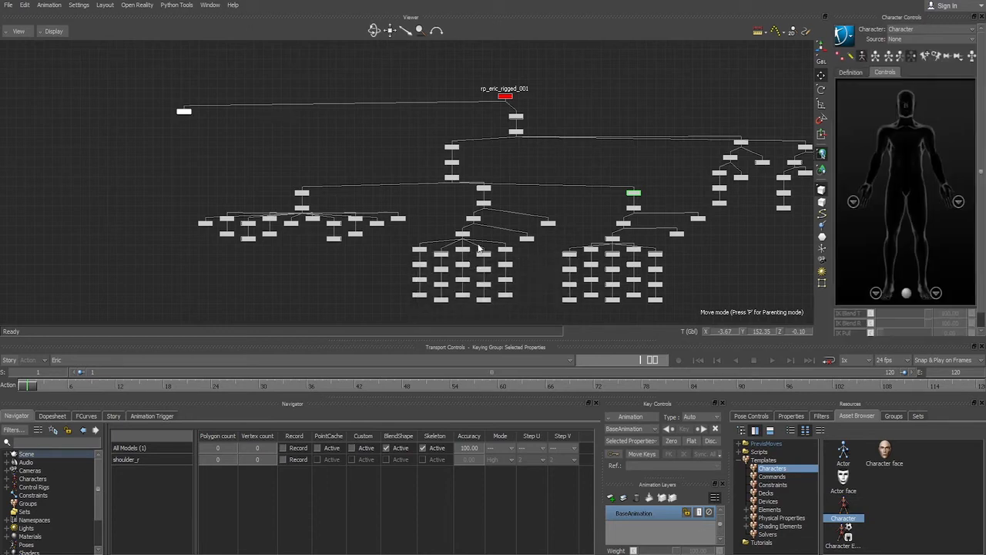
# Step: Return the viewer to the 3D perspective with the character in sight and bake the character to the control rig
pyautogui.hotkey('ctrl', 'e')
pyautogui.keyDown('ctrl'); pyautogui.keyDown('shift'); pyautogui.moveTo(529, 85); pyautogui.dragTo(523, 116); pyautogui.keyUp('shift'); pyautogui.keyUp('ctrl')
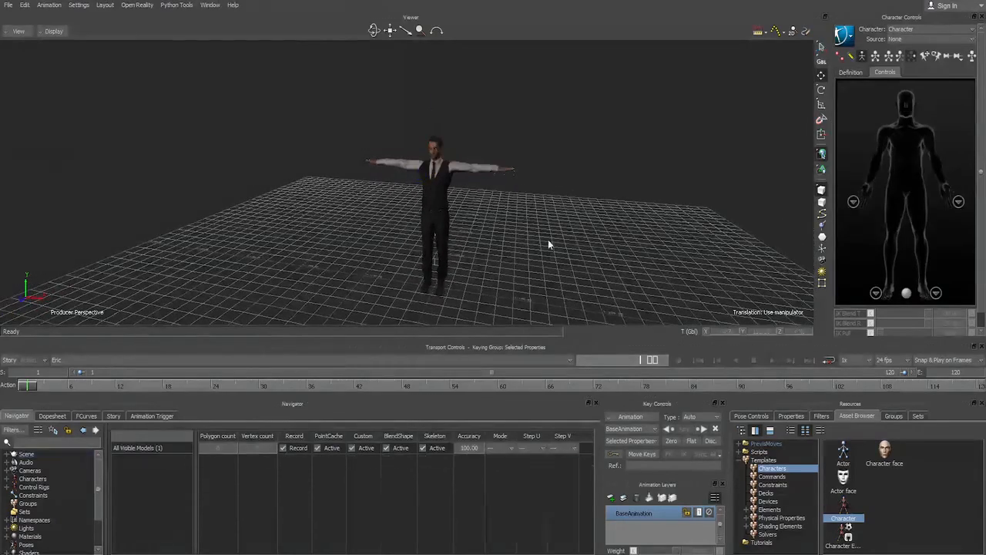
pyautogui.keyDown('ctrl'); pyautogui.moveTo(466, 257); pyautogui.dragTo(491, 253); pyautogui.keyUp('ctrl')
pyautogui.keyDown('shift'); pyautogui.moveTo(491, 254); pyautogui.dragTo(492, 228); pyautogui.keyUp('shift')
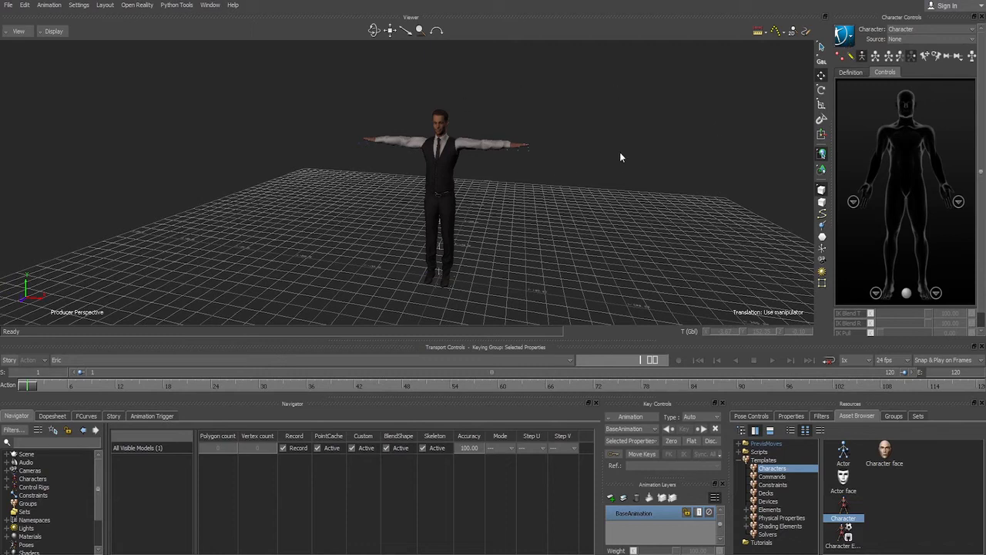
pyautogui.click(849, 42)
pyautogui.moveTo(861, 95)
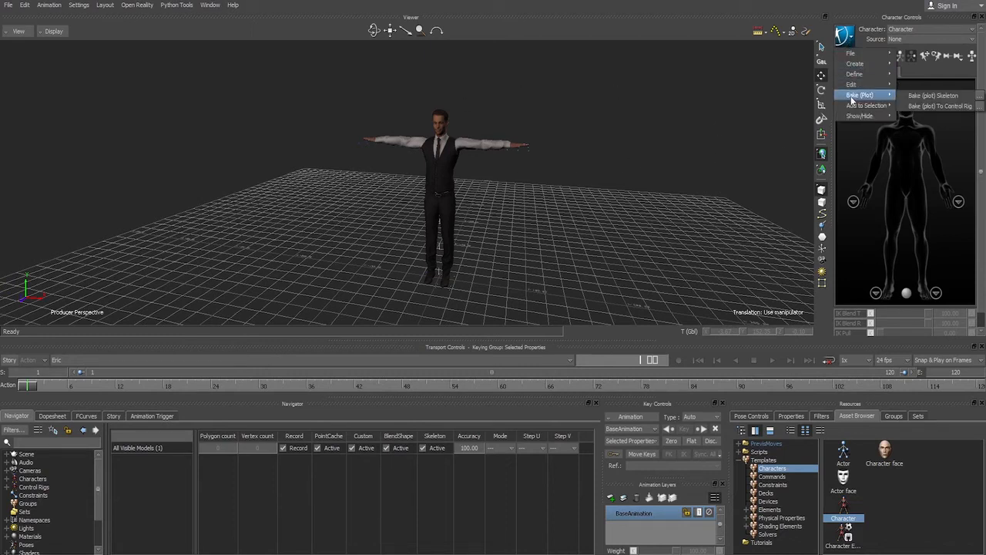
pyautogui.click(937, 105)
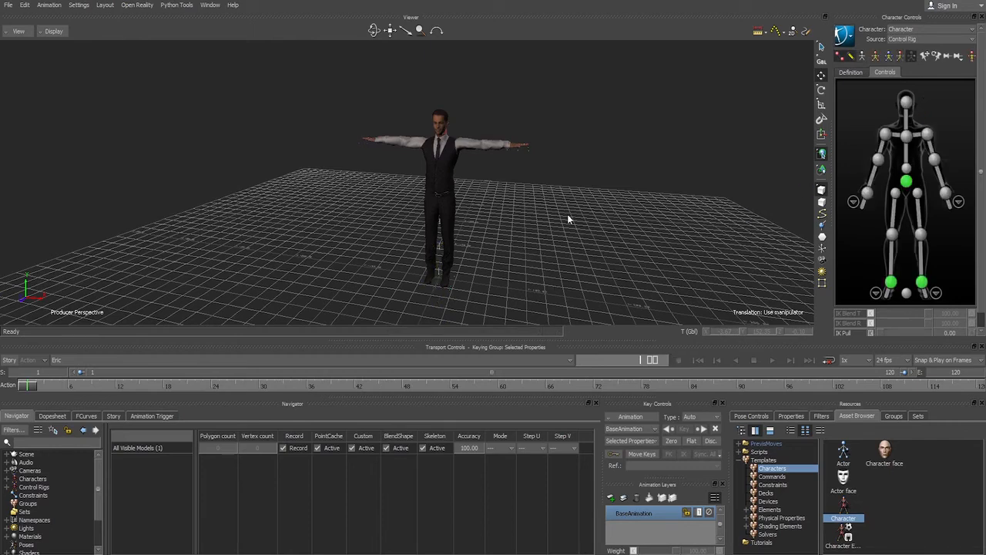
# Step: Set the viewer display to X-Ray and frame the character up close with its control rig visible over the mesh
pyautogui.doubleClick(894, 182)
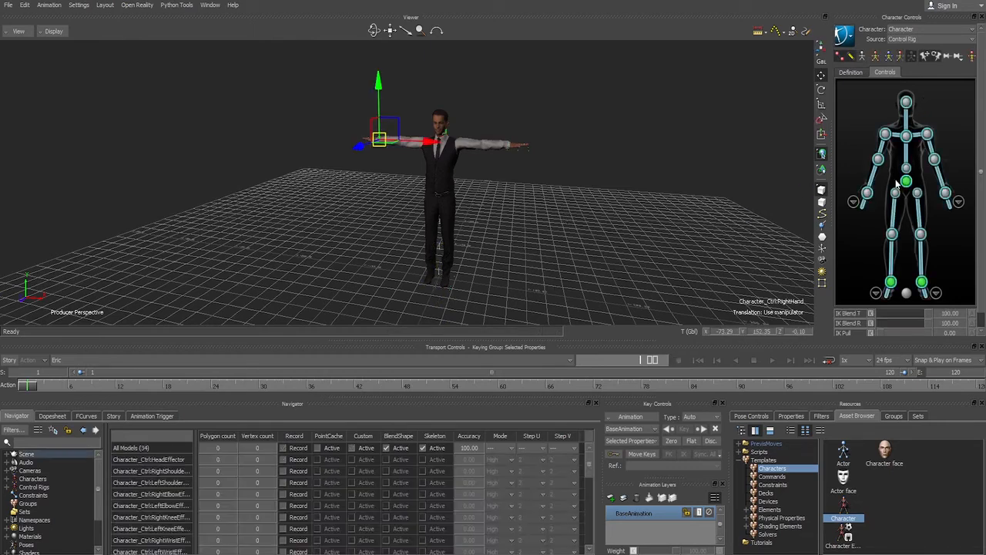
pyautogui.click(890, 185)
pyautogui.click(905, 181)
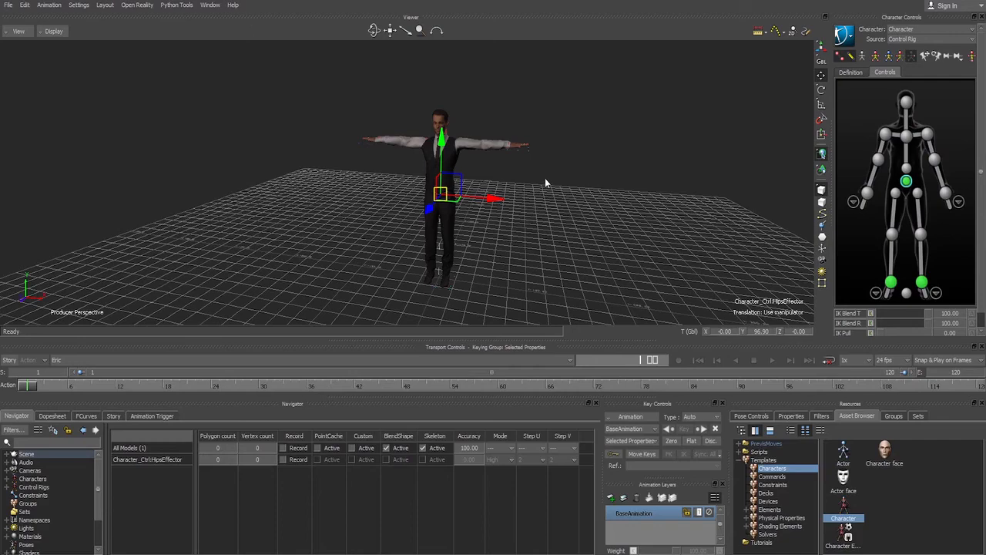
pyautogui.hotkey('ctrl', 'a')
pyautogui.hotkey('ctrl', 'a')
pyautogui.click(538, 276)
pyautogui.keyDown('ctrl'); pyautogui.moveTo(538, 275); pyautogui.dragTo(546, 133); pyautogui.keyUp('ctrl')
pyautogui.keyDown('ctrl'); pyautogui.keyDown('shift'); pyautogui.moveTo(547, 132); pyautogui.dragTo(594, 157); pyautogui.keyUp('shift'); pyautogui.keyUp('ctrl')
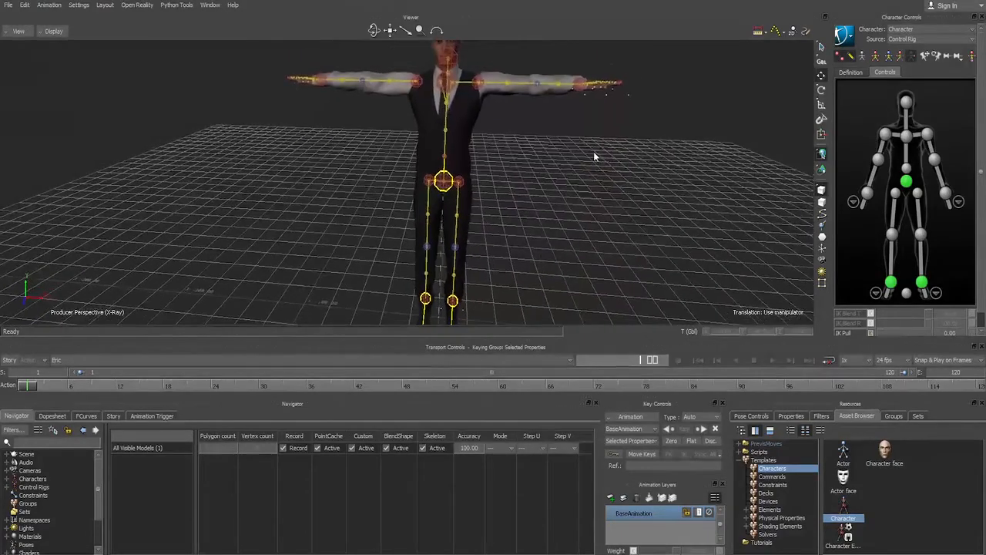
pyautogui.click(427, 97)
pyautogui.click(652, 180)
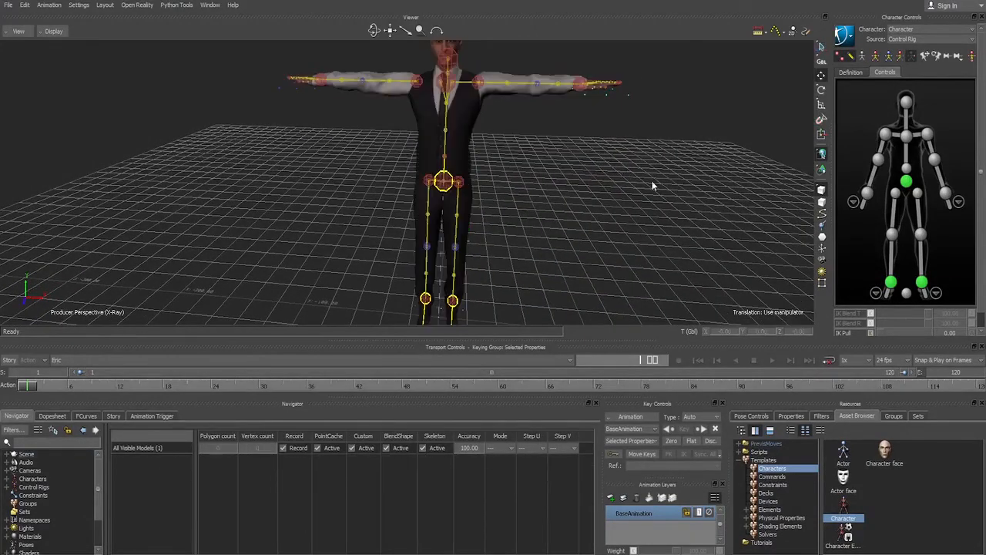
# Step: Test the right shoulder and arm by rotating the arm downward with the control rig, and undo the rotation
pyautogui.click(899, 135)
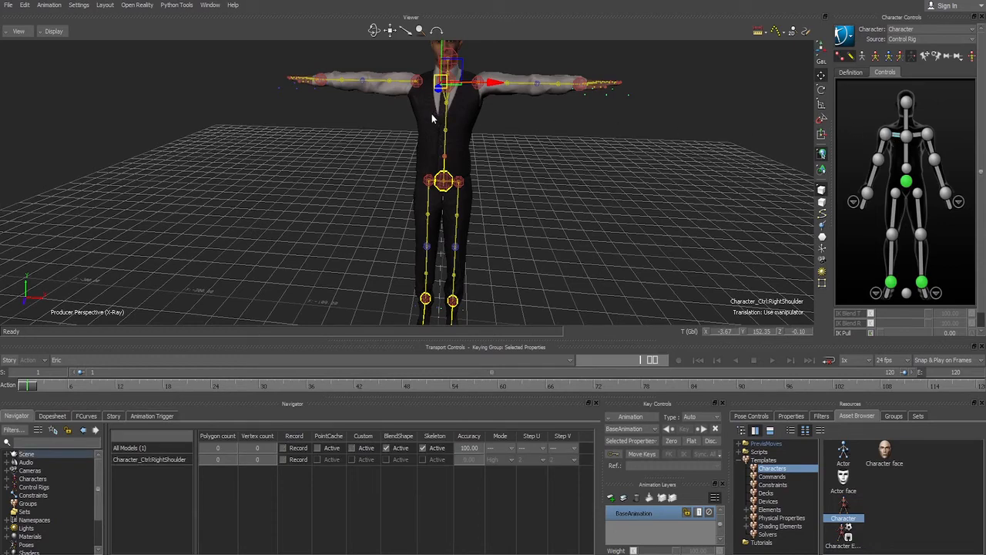
pyautogui.press('e')
pyautogui.moveTo(494, 114); pyautogui.dragTo(478, 76)
pyautogui.click(876, 154)
pyautogui.click(881, 189)
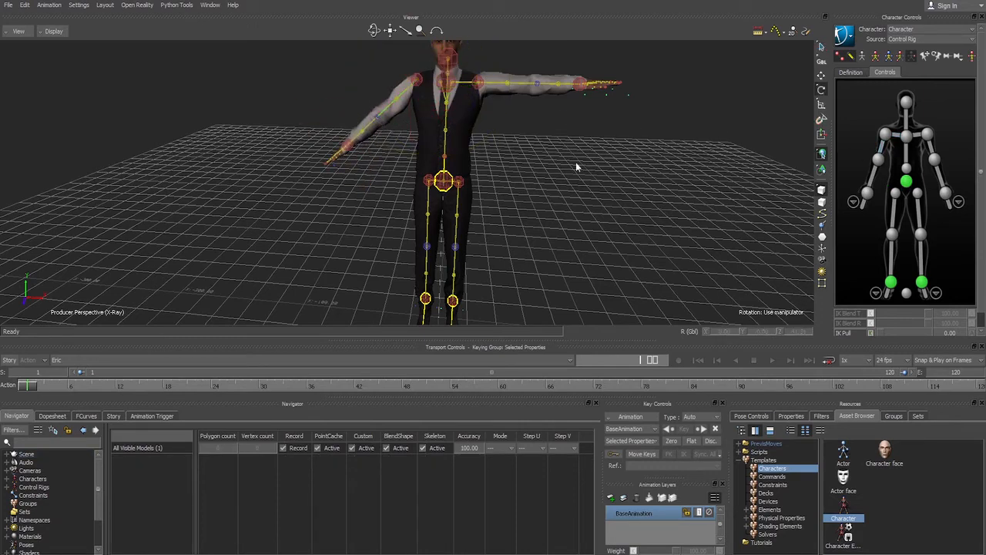
pyautogui.hotkey('ctrl', 'z')
pyautogui.hotkey('ctrl', 'z')
pyautogui.hotkey('ctrl', 'z')
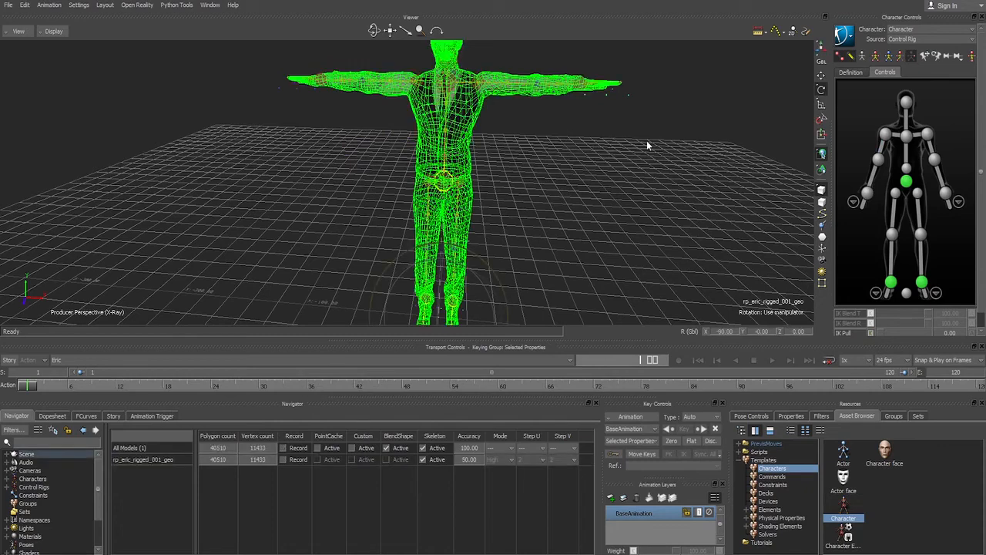
# Step: Undo the last few control rig changes and selections
pyautogui.hotkey('ctrl', 'z')
pyautogui.hotkey('ctrl', 'z')
pyautogui.hotkey('ctrl', 'z')
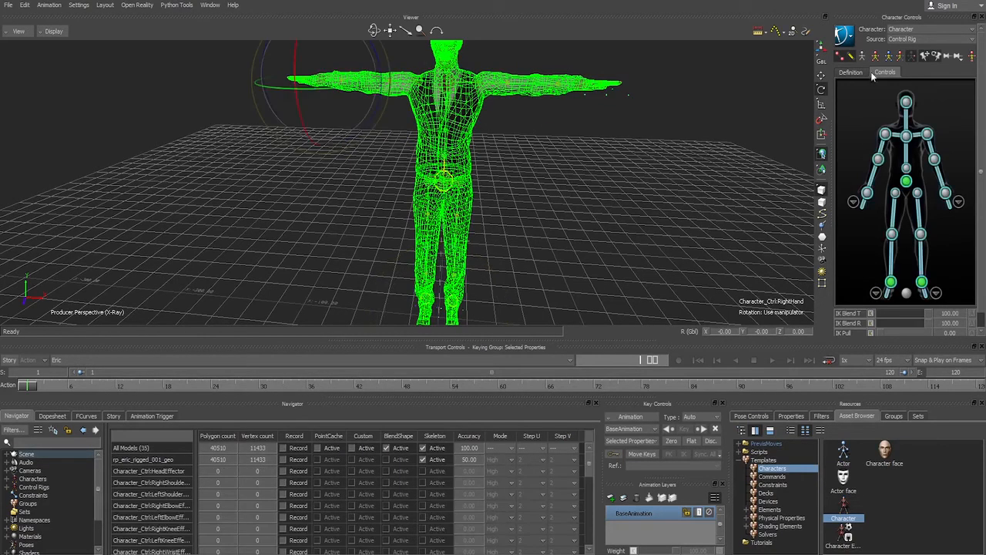
pyautogui.hotkey('ctrl', 'z')
# Step: Inspect the right and left shoulder bone assignments in the character definition
pyautogui.click(858, 73)
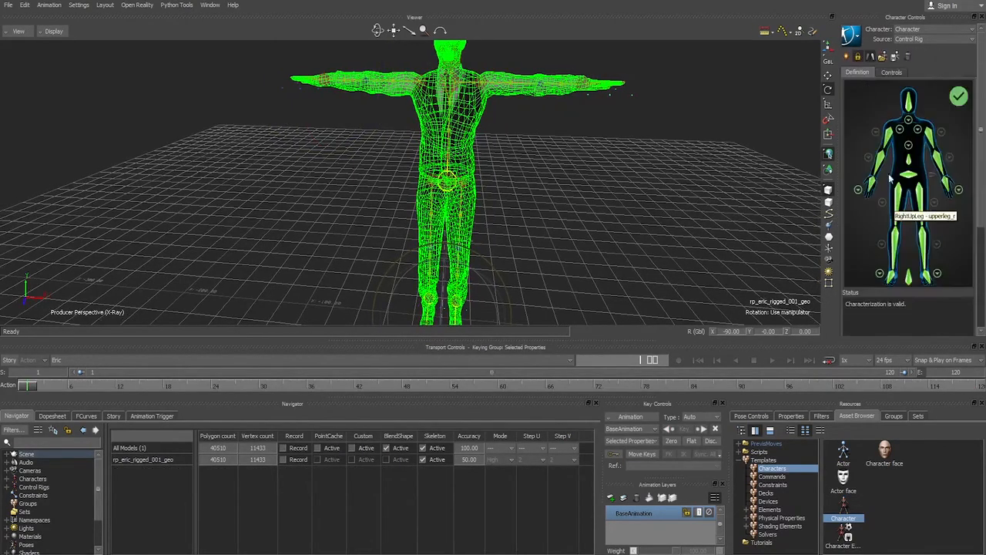
pyautogui.click(901, 129)
pyautogui.click(859, 95)
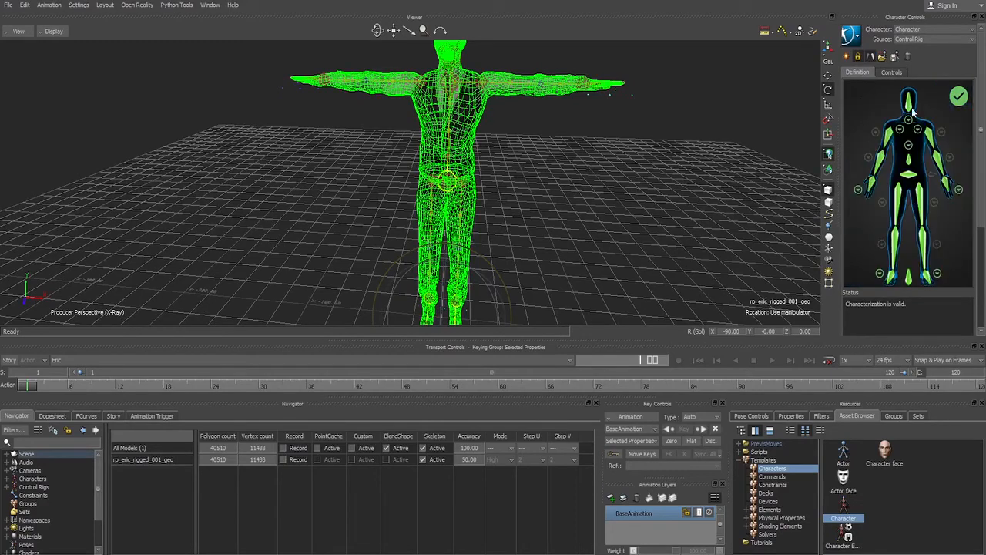
pyautogui.click(923, 128)
pyautogui.click(860, 92)
# Step: Examine the alignment of the control rig's spine and right shoulder with the mesh from different viewing angles
pyautogui.click(891, 73)
pyautogui.click(444, 138)
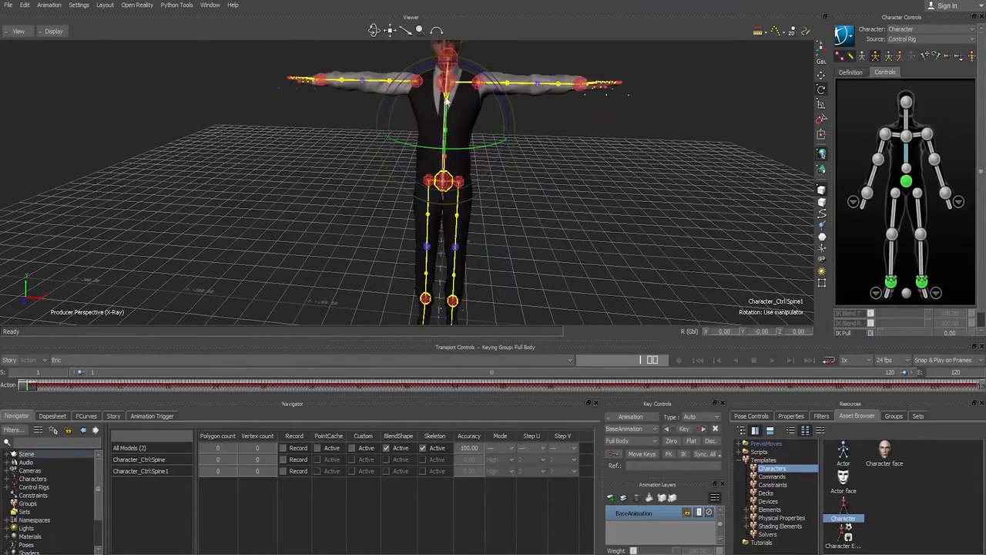
pyautogui.scroll(2, 589, 117)
pyautogui.keyDown('ctrl'); pyautogui.keyDown('shift'); pyautogui.moveTo(590, 117); pyautogui.dragTo(570, 110); pyautogui.keyUp('shift'); pyautogui.keyUp('ctrl')
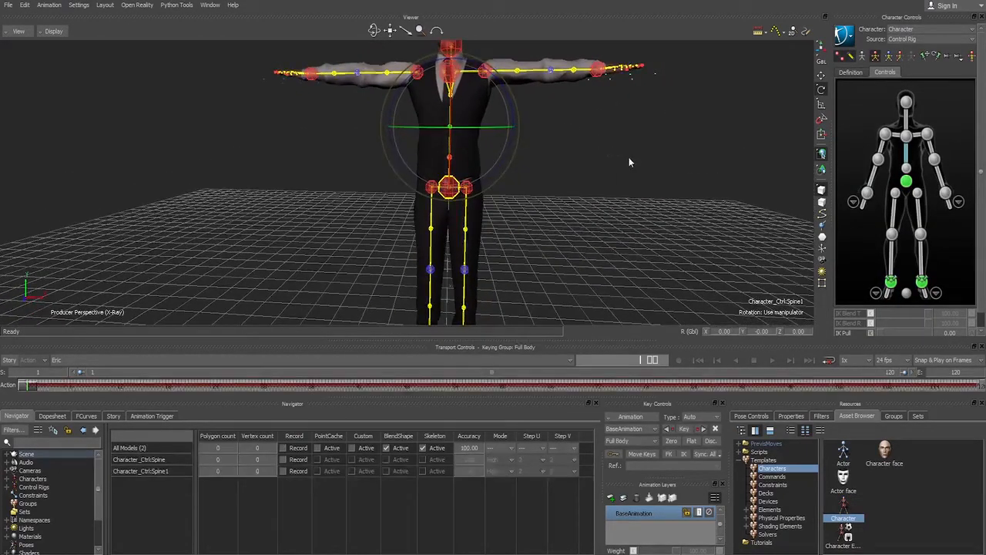
pyautogui.click(630, 162)
pyautogui.keyDown('ctrl'); pyautogui.moveTo(630, 161); pyautogui.dragTo(416, 137); pyautogui.keyUp('ctrl')
pyautogui.click(399, 142)
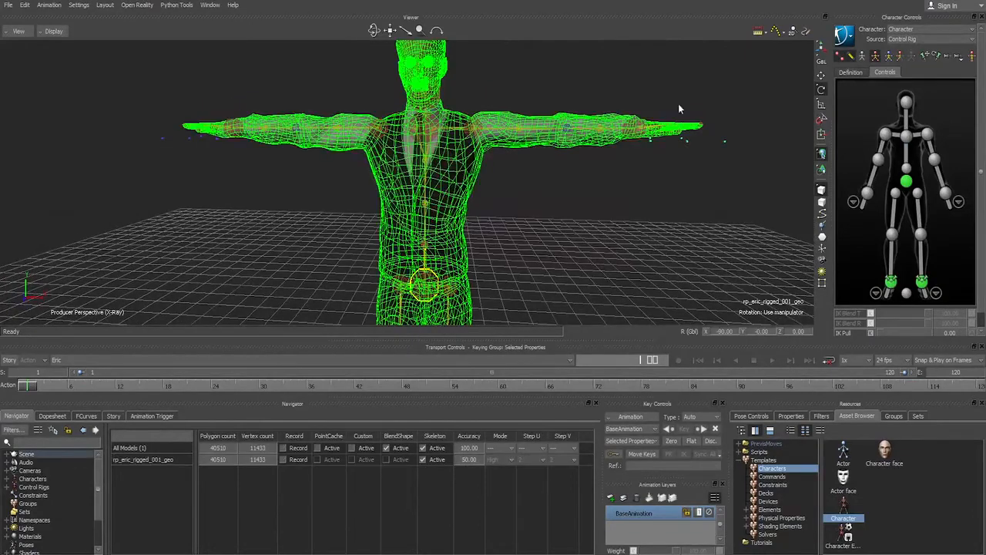
pyautogui.click(590, 88)
pyautogui.keyDown('ctrl'); pyautogui.moveTo(590, 87); pyautogui.dragTo(627, 142); pyautogui.keyUp('ctrl')
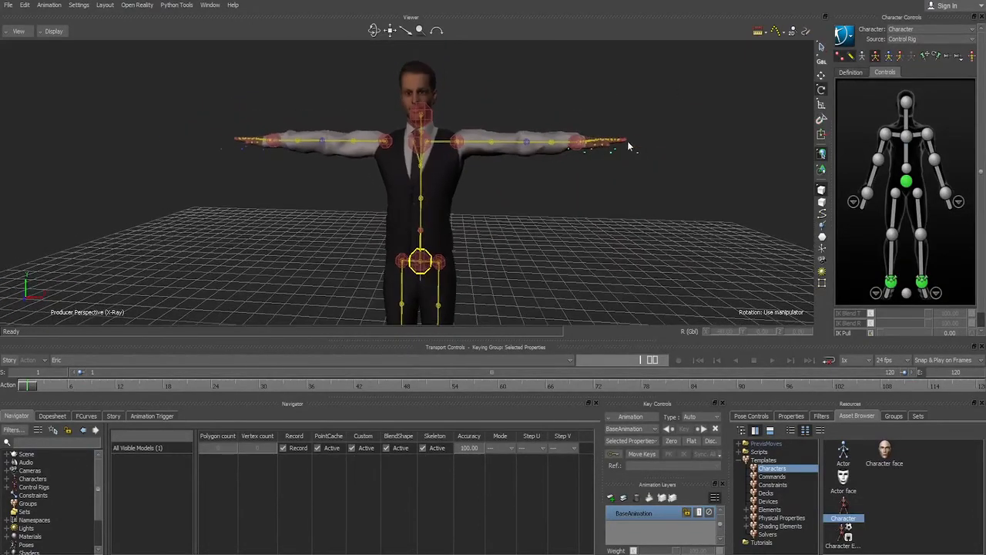
pyautogui.click(884, 136)
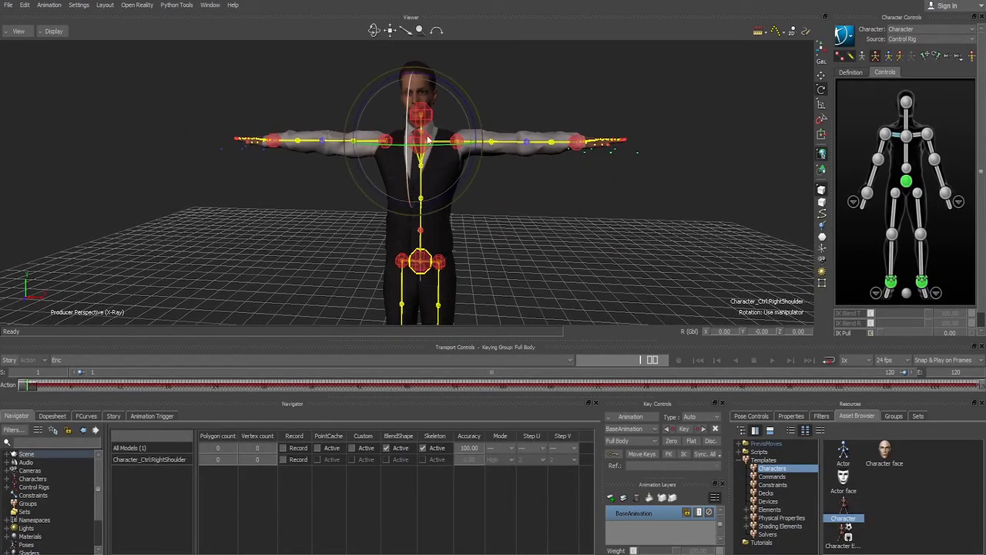
pyautogui.keyDown('ctrl'); pyautogui.moveTo(401, 157); pyautogui.dragTo(594, 162); pyautogui.keyUp('ctrl')
# Step: Try rotating the right upper leg, and release the translation and rotation pins on the right ankle effector
pyautogui.click(893, 202)
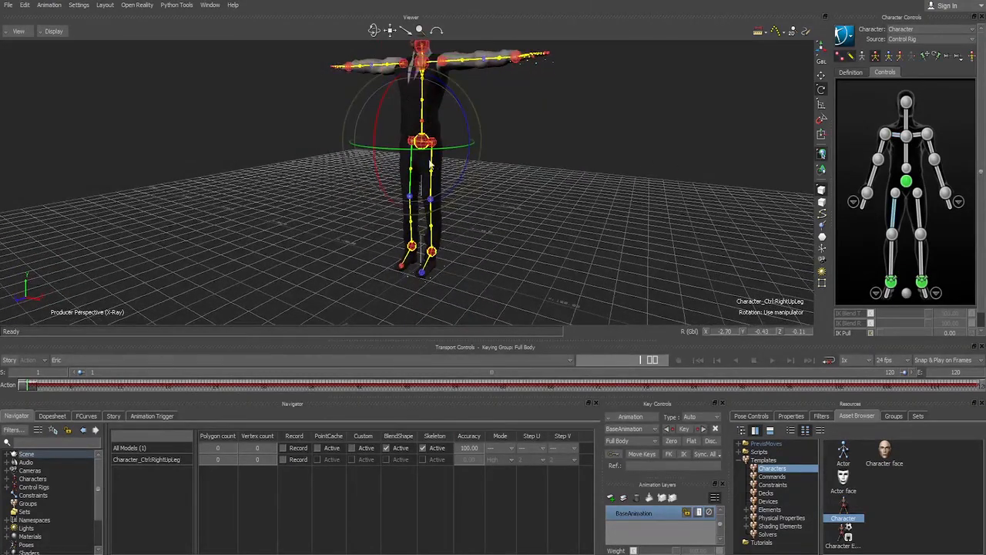
pyautogui.moveTo(464, 169); pyautogui.dragTo(487, 182)
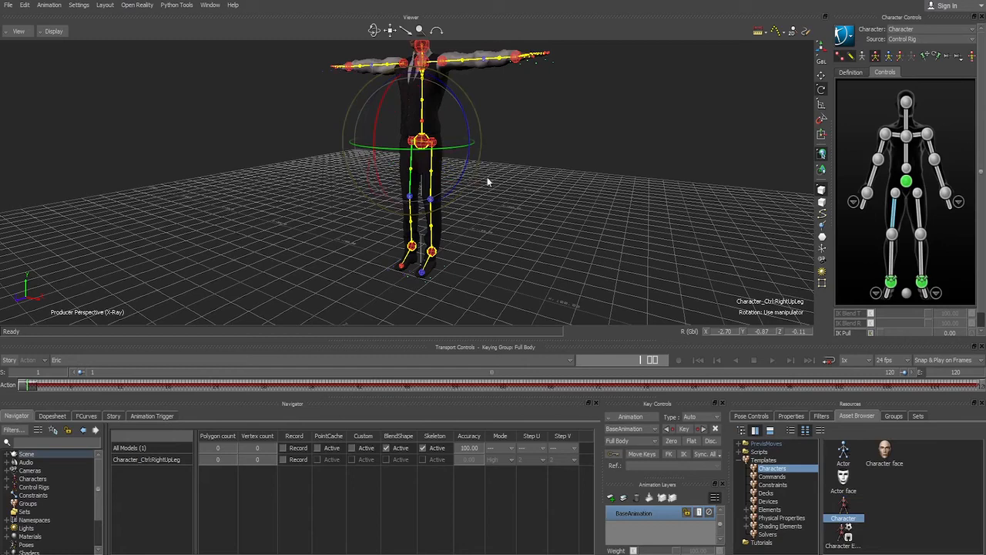
pyautogui.click(892, 282)
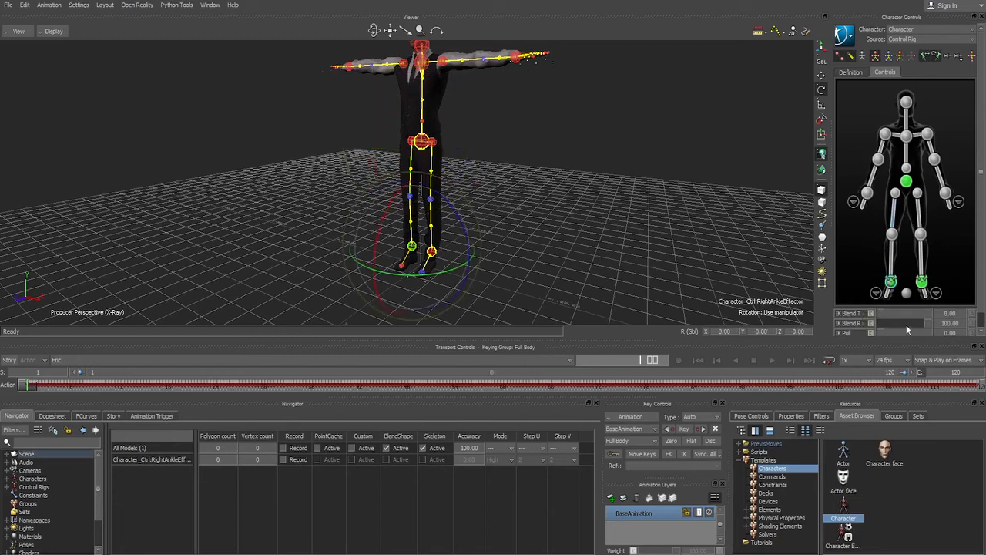
pyautogui.click(892, 217)
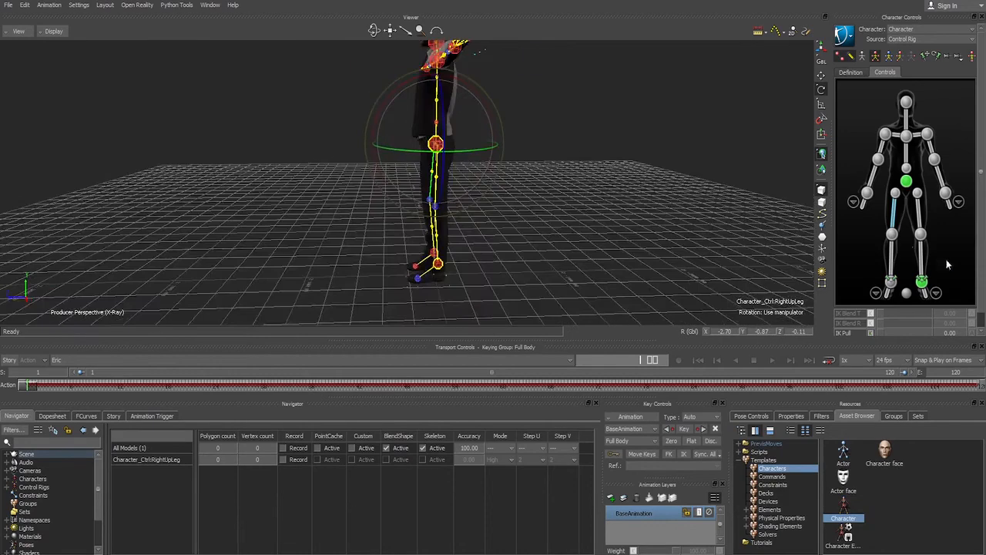
pyautogui.click(891, 282)
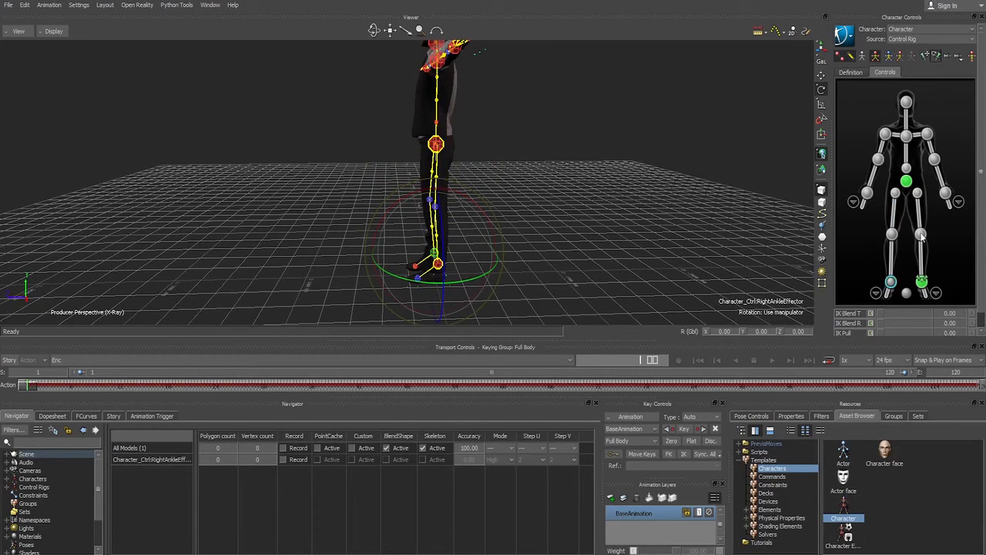
# Step: Test the right leg by raising the upper leg forward and rotating the lower leg at the knee
pyautogui.click(897, 210)
pyautogui.click(889, 213)
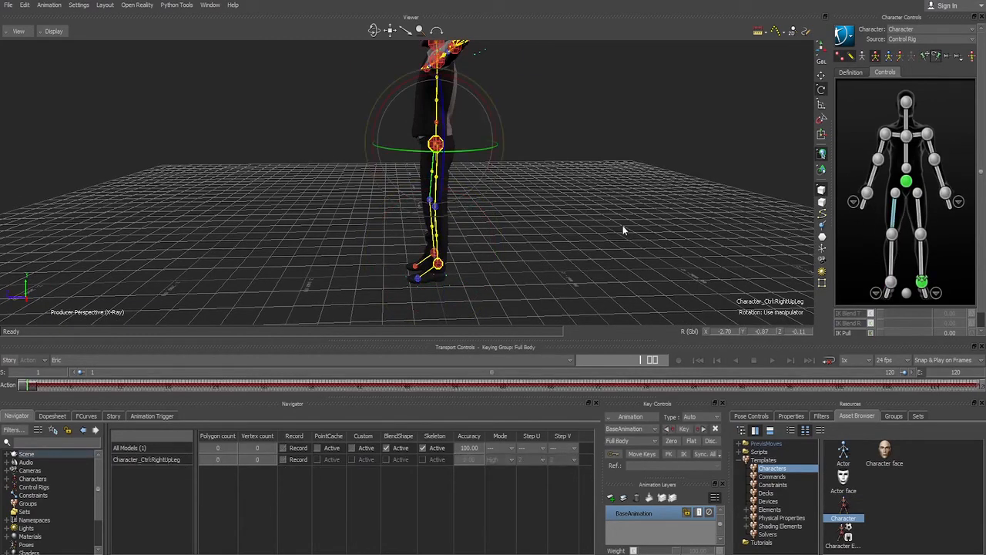
pyautogui.moveTo(395, 188); pyautogui.dragTo(346, 160)
pyautogui.click(892, 259)
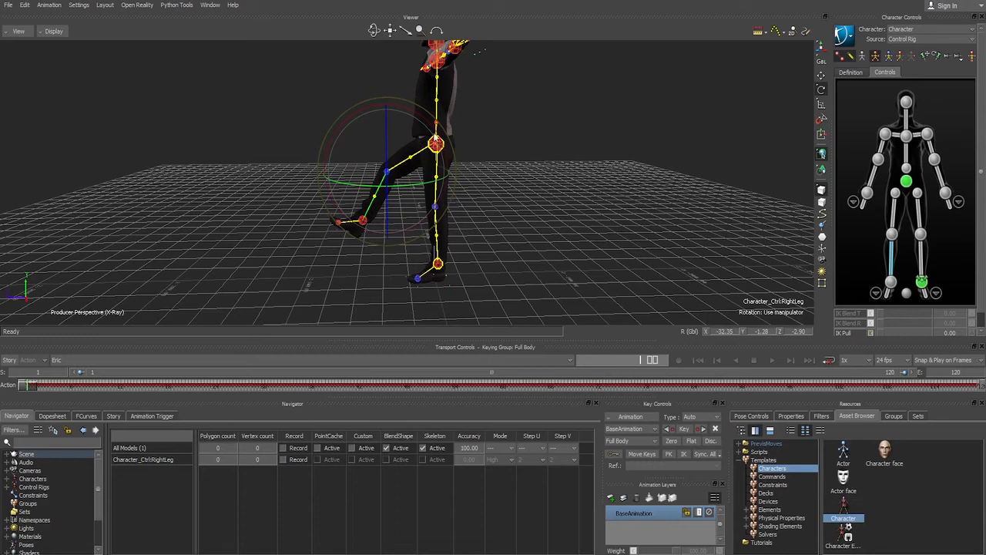
pyautogui.moveTo(434, 132)
pyautogui.mouseDown()
pyautogui.moveTo(423, 84)
pyautogui.moveTo(428, 147)
pyautogui.mouseUp()
# Step: Test the right ankle by rotating its effector slightly, and select the right foot
pyautogui.click(884, 296)
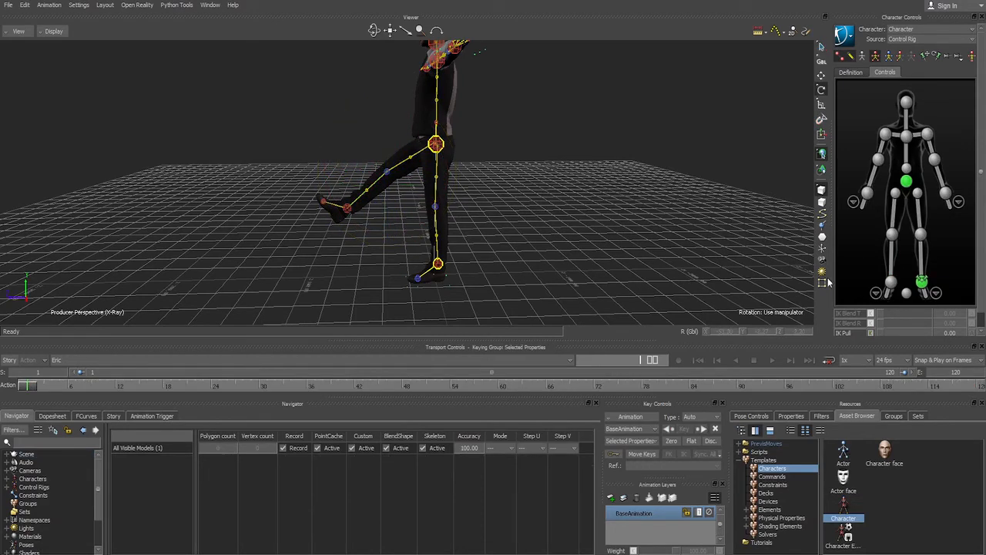
pyautogui.click(891, 283)
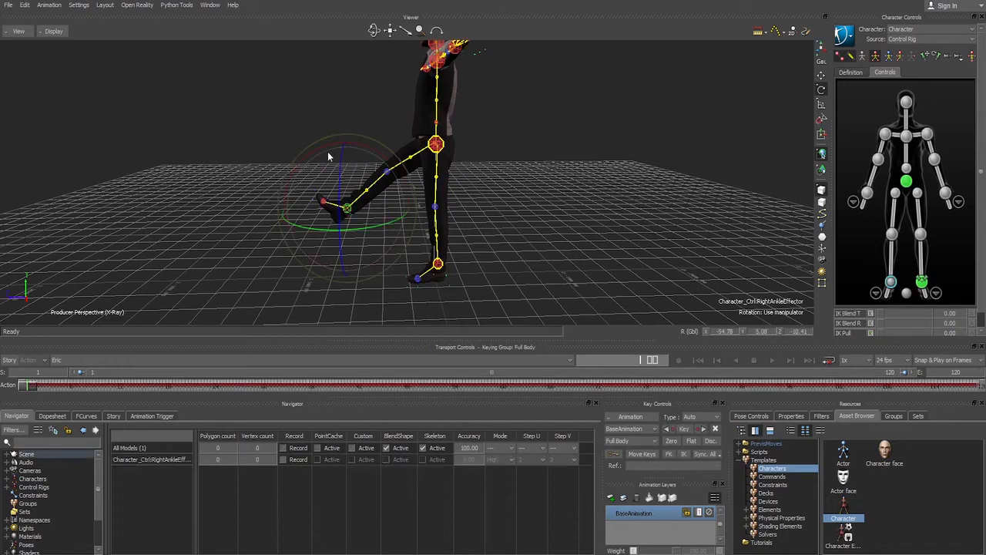
pyautogui.moveTo(327, 151)
pyautogui.mouseDown()
pyautogui.moveTo(334, 138)
pyautogui.moveTo(312, 142)
pyautogui.moveTo(341, 147)
pyautogui.moveTo(304, 140)
pyautogui.moveTo(333, 151)
pyautogui.mouseUp()
pyautogui.click(886, 293)
# Step: Curl the right hand's four fingers together with the hand controls and set the viewer to display models only
pyautogui.keyDown('ctrl'); pyautogui.keyDown('shift'); pyautogui.moveTo(416, 142); pyautogui.dragTo(484, 168); pyautogui.keyUp('shift'); pyautogui.keyUp('ctrl')
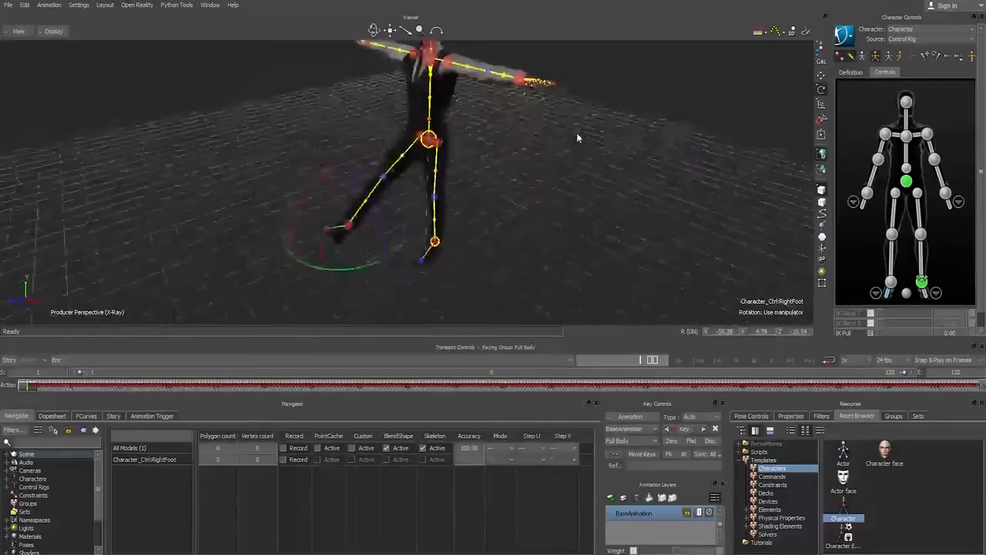
pyautogui.keyDown('ctrl'); pyautogui.keyDown('shift'); pyautogui.moveTo(576, 133); pyautogui.dragTo(586, 166, button='middle'); pyautogui.keyUp('shift'); pyautogui.keyUp('ctrl')
pyautogui.doubleClick(868, 192)
pyautogui.click(928, 164)
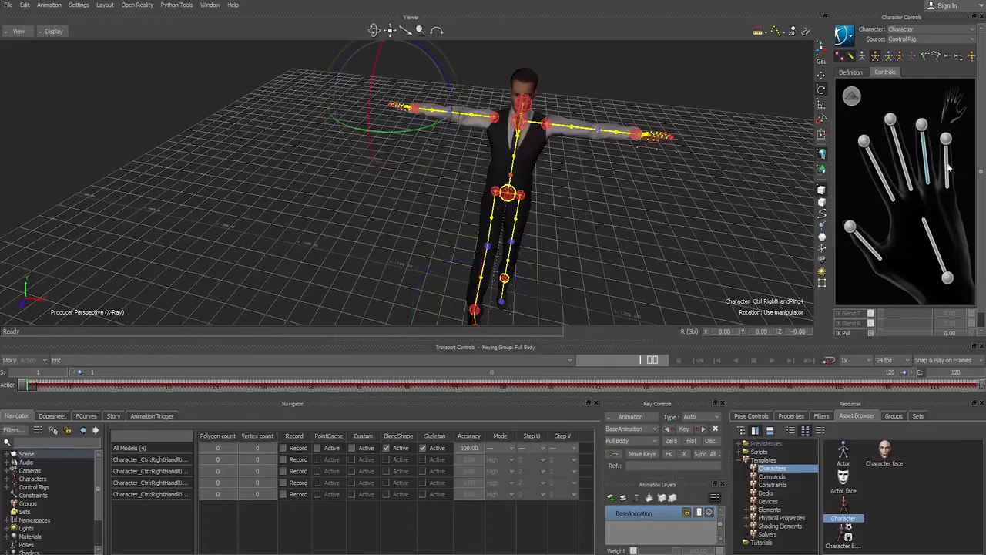
pyautogui.moveTo(962, 161); pyautogui.dragTo(872, 191)
pyautogui.scroll(1, 493, 121)
pyautogui.moveTo(449, 73); pyautogui.dragTo(422, 31)
pyautogui.hotkey('ctrl', 'a')
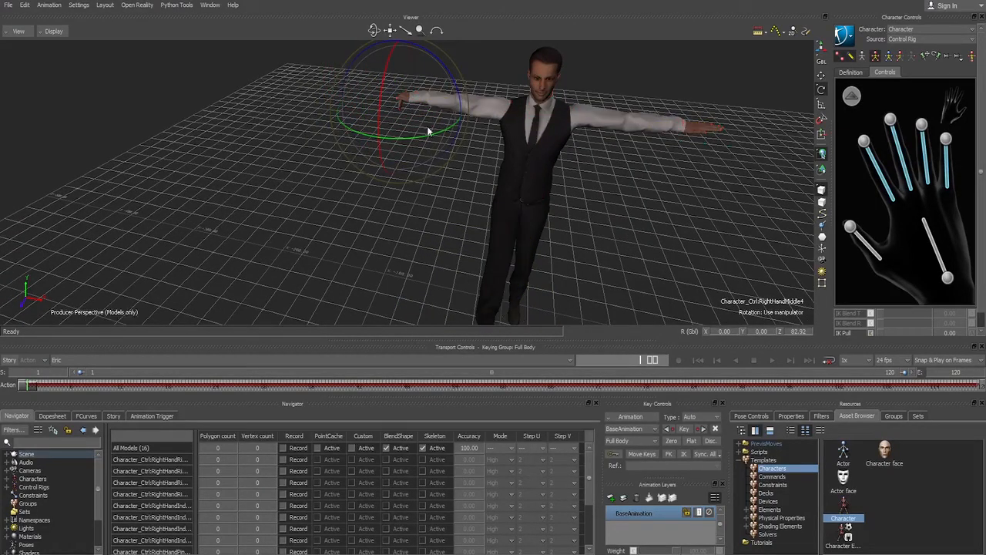
pyautogui.keyDown('ctrl'); pyautogui.keyDown('shift'); pyautogui.moveTo(427, 125); pyautogui.dragTo(324, 138); pyautogui.keyUp('shift'); pyautogui.keyUp('ctrl')
# Step: Test the right thumb by rotating all of its joints together on two axes
pyautogui.click(933, 230)
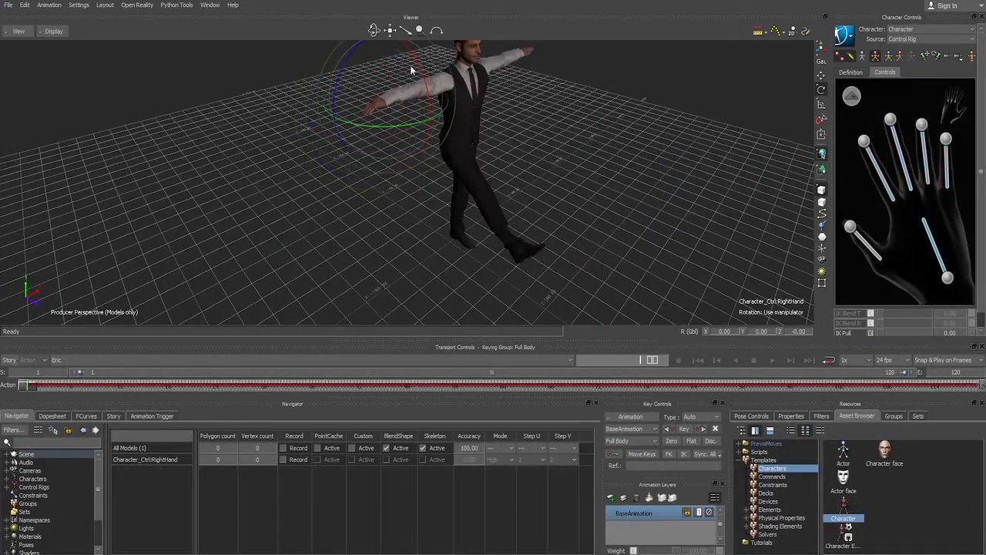
pyautogui.moveTo(890, 223); pyautogui.dragTo(860, 248)
pyautogui.moveTo(415, 97); pyautogui.dragTo(395, 120)
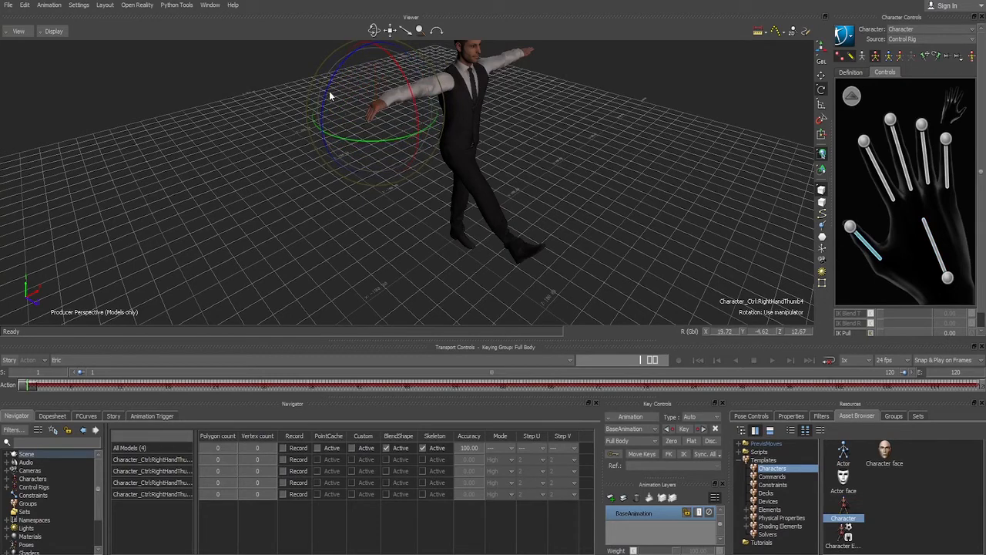
pyautogui.moveTo(330, 96); pyautogui.dragTo(333, 139)
# Step: Return to the full-body controls and test the left arm by lowering it to the side and rotating the forearm slightly
pyautogui.keyDown('ctrl'); pyautogui.keyDown('shift'); pyautogui.moveTo(429, 136); pyautogui.dragTo(639, 143); pyautogui.keyUp('shift'); pyautogui.keyUp('ctrl')
pyautogui.keyDown('shift'); pyautogui.moveTo(747, 77); pyautogui.dragTo(639, 154); pyautogui.keyUp('shift')
pyautogui.click(852, 95)
pyautogui.click(930, 146)
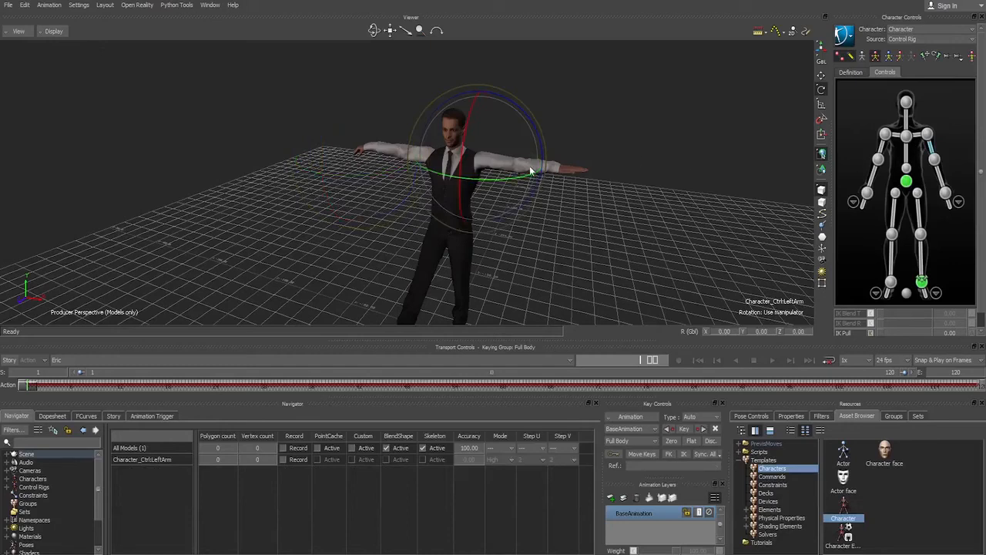
pyautogui.moveTo(533, 140); pyautogui.dragTo(526, 166)
pyautogui.click(943, 180)
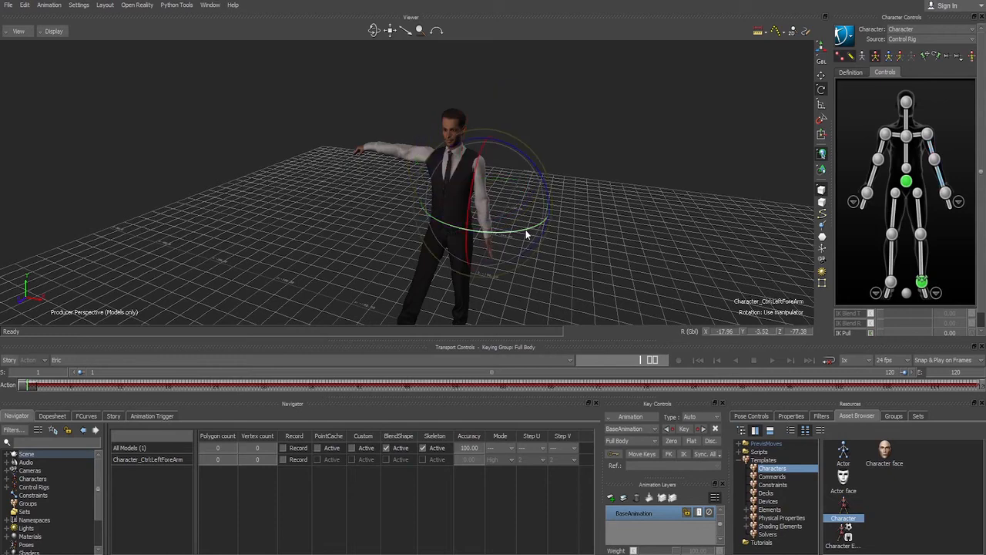
pyautogui.moveTo(537, 230); pyautogui.dragTo(532, 232)
# Step: Test the right arm by lowering it to the character's side
pyautogui.keyDown('ctrl'); pyautogui.moveTo(593, 212); pyautogui.dragTo(654, 141); pyautogui.keyUp('ctrl')
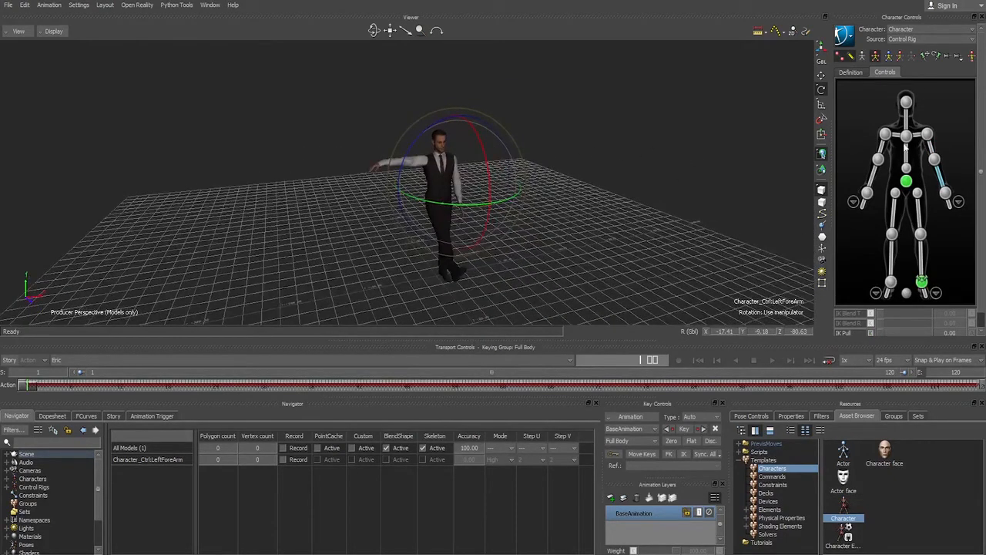
pyautogui.click(903, 140)
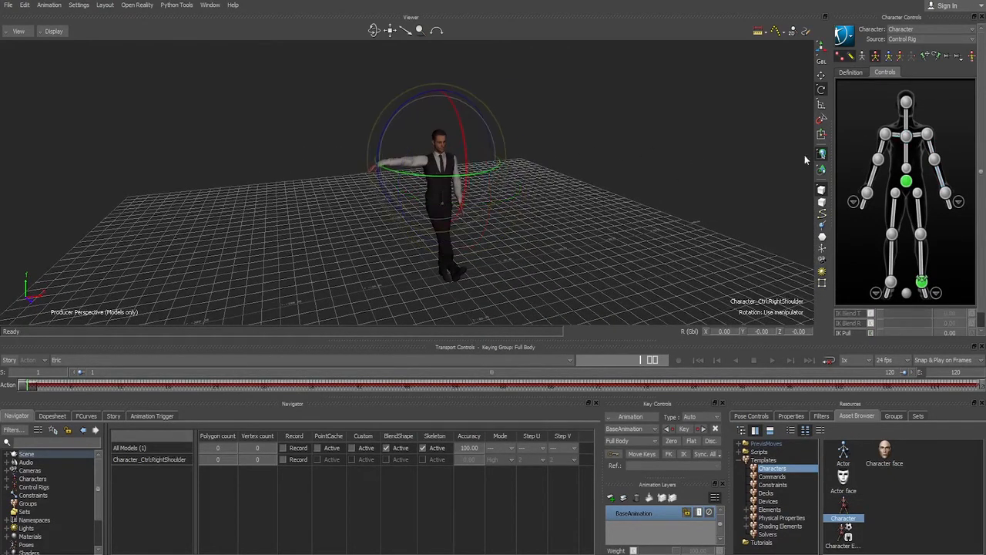
pyautogui.moveTo(421, 99); pyautogui.dragTo(376, 158)
pyautogui.click(915, 138)
pyautogui.click(877, 146)
# Step: Test the right shoulder by rotating it with the arms lowered
pyautogui.click(898, 139)
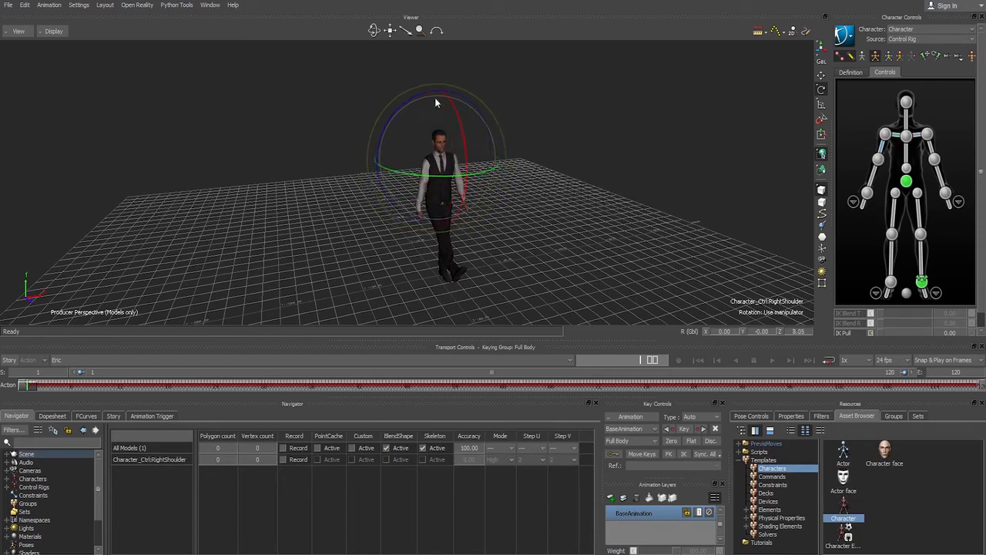
pyautogui.click(401, 116)
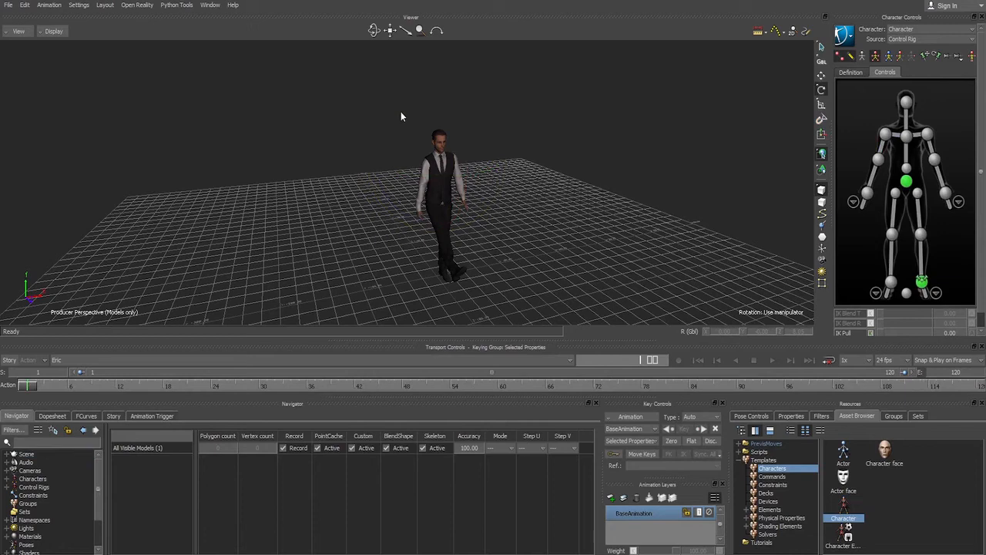
pyautogui.click(896, 137)
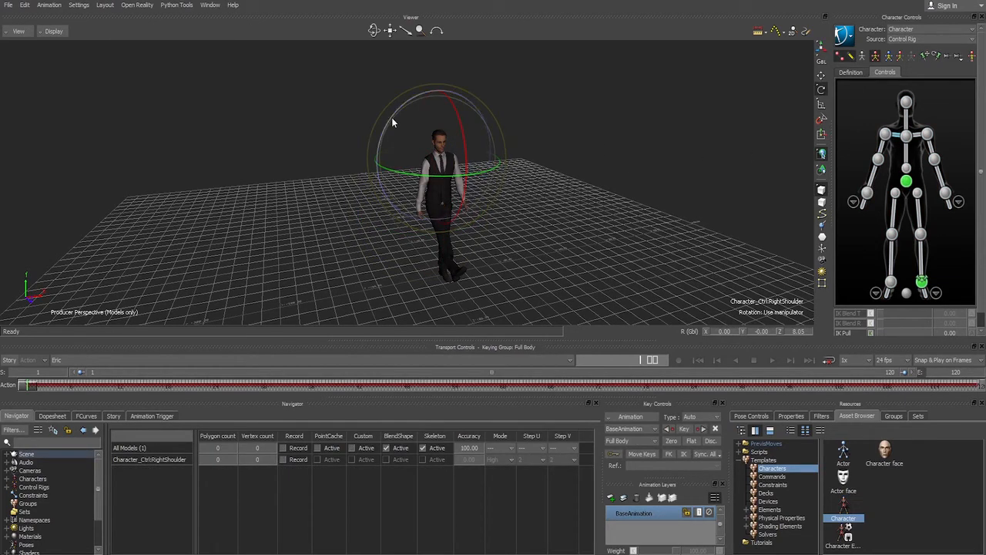
pyautogui.moveTo(391, 117); pyautogui.dragTo(508, 114)
# Step: Play the timeline in short bursts to return the character to its T-pose, and select the spine controls
pyautogui.hotkey('ctrl', 'space')
pyautogui.hotkey('ctrl', 'space')
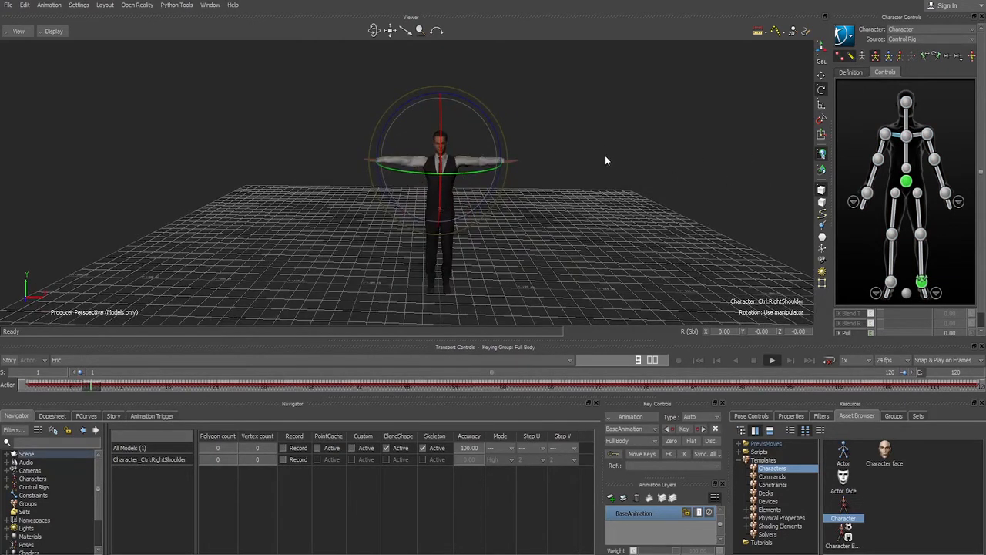
pyautogui.click(906, 137)
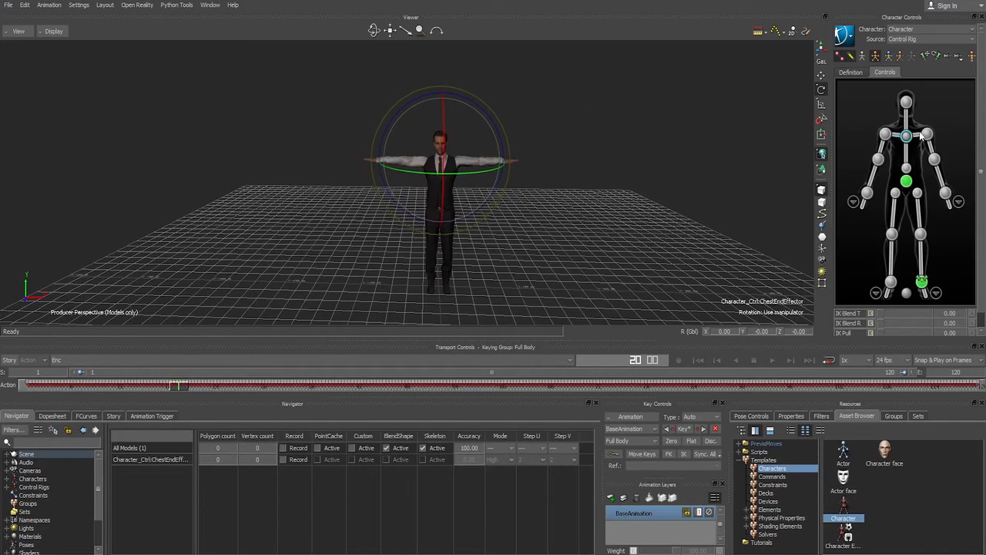
pyautogui.click(906, 151)
pyautogui.click(846, 37)
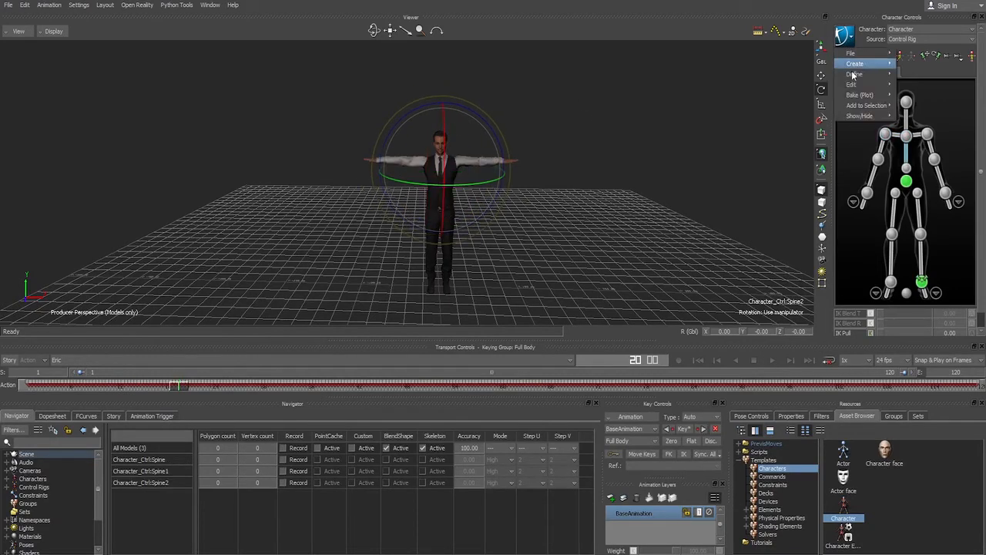
pyautogui.click(658, 135)
pyautogui.hotkey('ctrl', 'space')
pyautogui.hotkey('ctrl', 'space')
# Step: Remove the control rig from the character so its source is None, and open the character definition
pyautogui.click(844, 30)
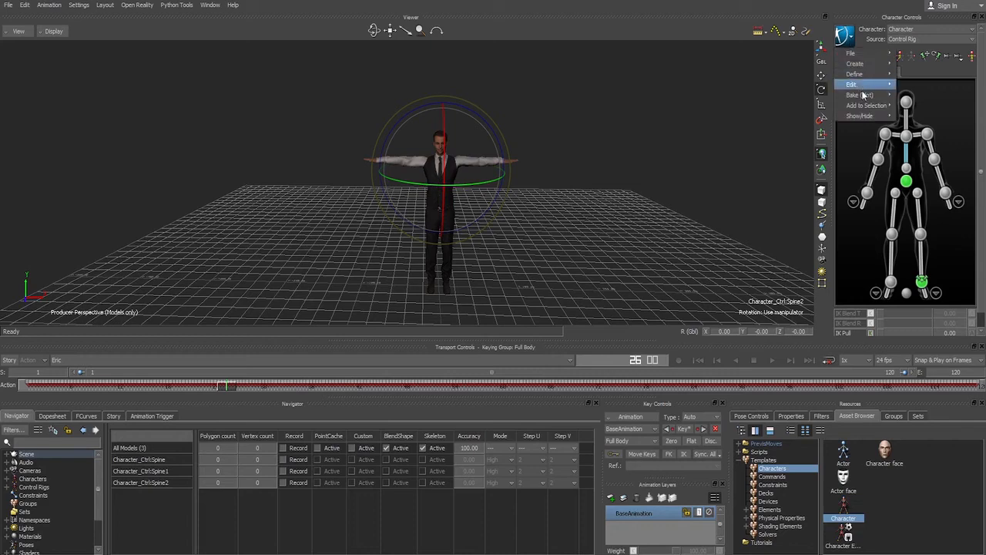
pyautogui.moveTo(838, 98)
pyautogui.click(914, 97)
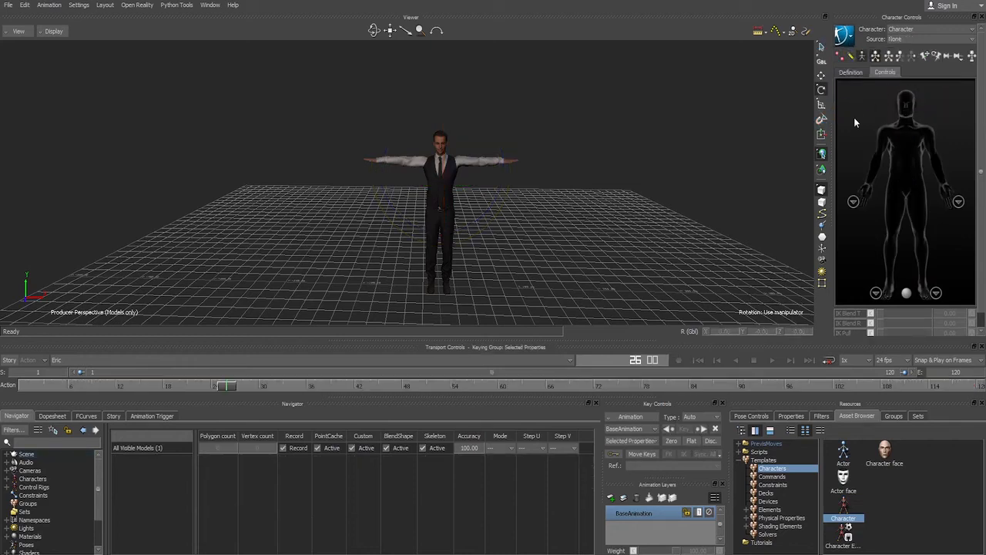
pyautogui.click(855, 72)
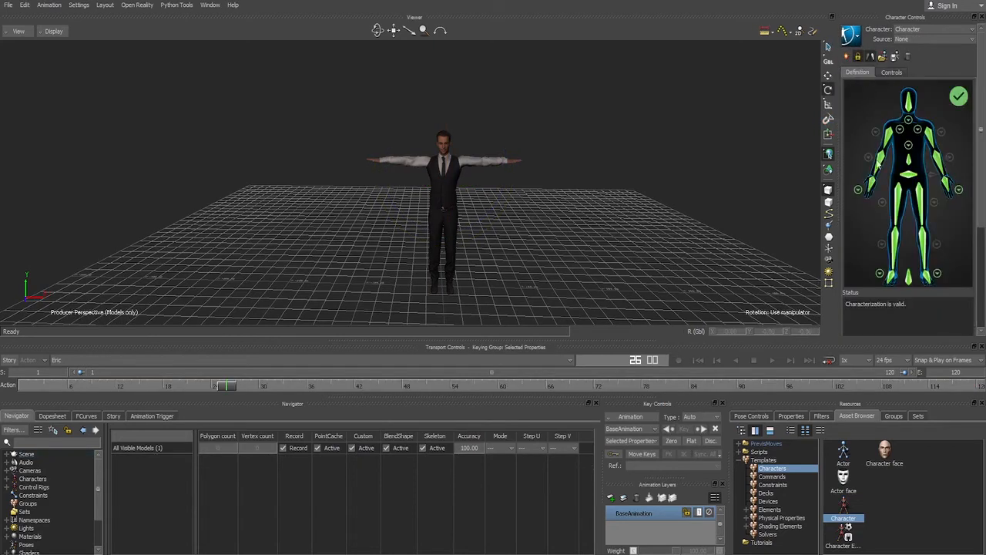
# Step: Open the left shoulder mapping in the character definition and locate its mapped bone in the schematic view
pyautogui.click(919, 129)
pyautogui.hotkey('ctrl', 'w')
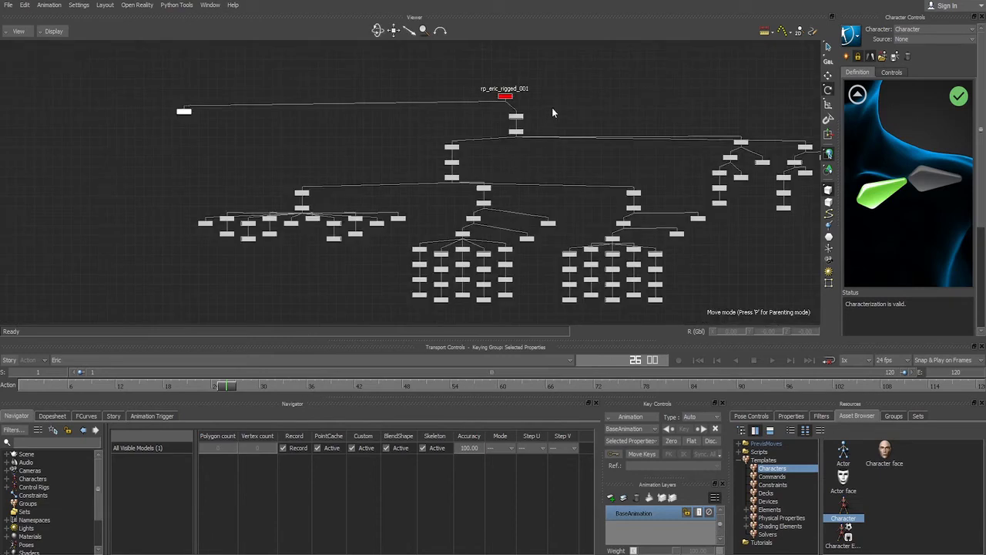
pyautogui.scroll(10, 552, 112)
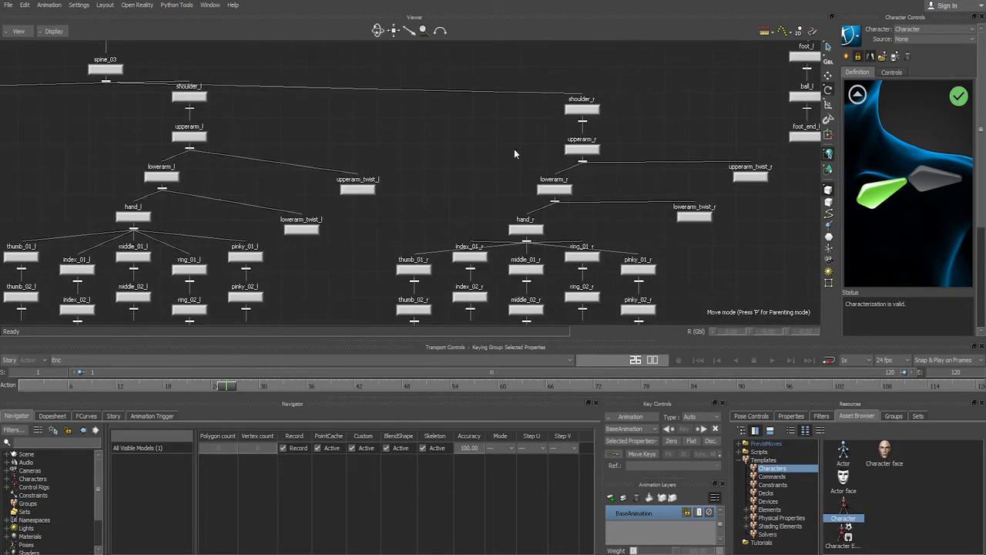
pyautogui.keyDown('shift'); pyautogui.moveTo(515, 154); pyautogui.dragTo(596, 152); pyautogui.keyUp('shift')
pyautogui.keyDown('shift'); pyautogui.moveTo(427, 144); pyautogui.dragTo(660, 110); pyautogui.keyUp('shift')
pyautogui.keyDown('shift'); pyautogui.moveTo(577, 137); pyautogui.dragTo(410, 134); pyautogui.keyUp('shift')
pyautogui.keyDown('shift'); pyautogui.moveTo(724, 142); pyautogui.dragTo(437, 197); pyautogui.keyUp('shift')
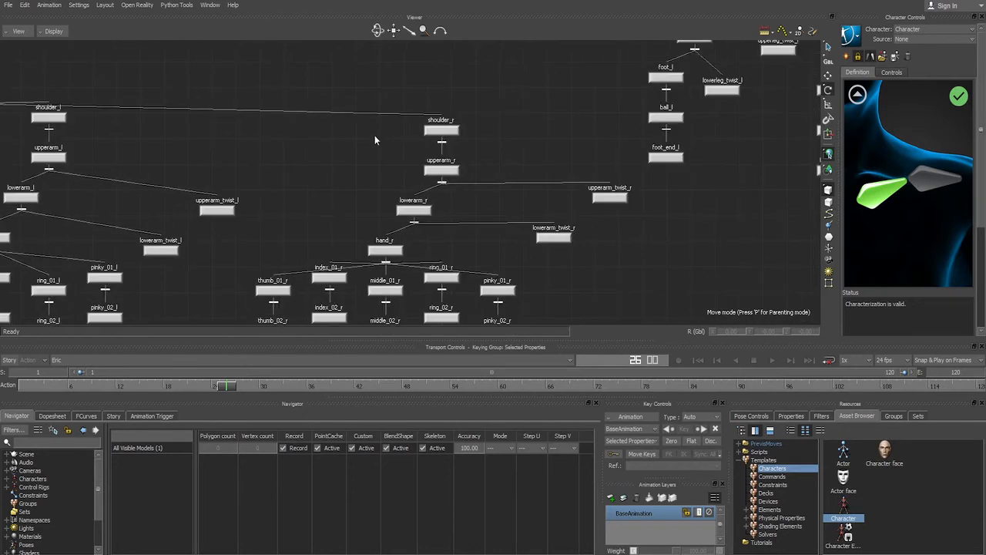
pyautogui.keyDown('shift'); pyautogui.moveTo(374, 141); pyautogui.dragTo(486, 167); pyautogui.keyUp('shift')
pyautogui.click(883, 191)
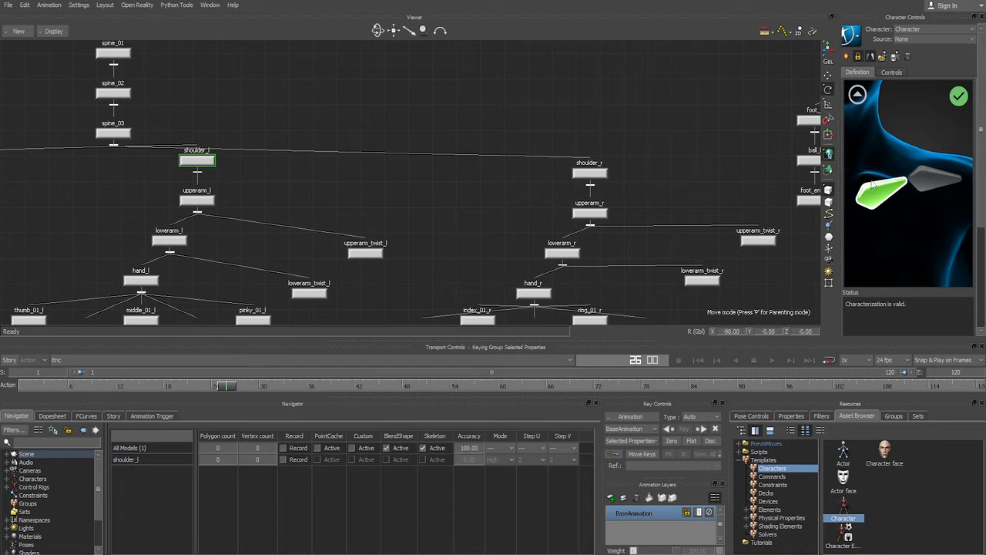
# Step: Try to edit the left shoulder's bone mapping, dismiss the warnings, and unlock the characterization
pyautogui.doubleClick(871, 195)
pyautogui.moveTo(880, 175); pyautogui.dragTo(685, 166)
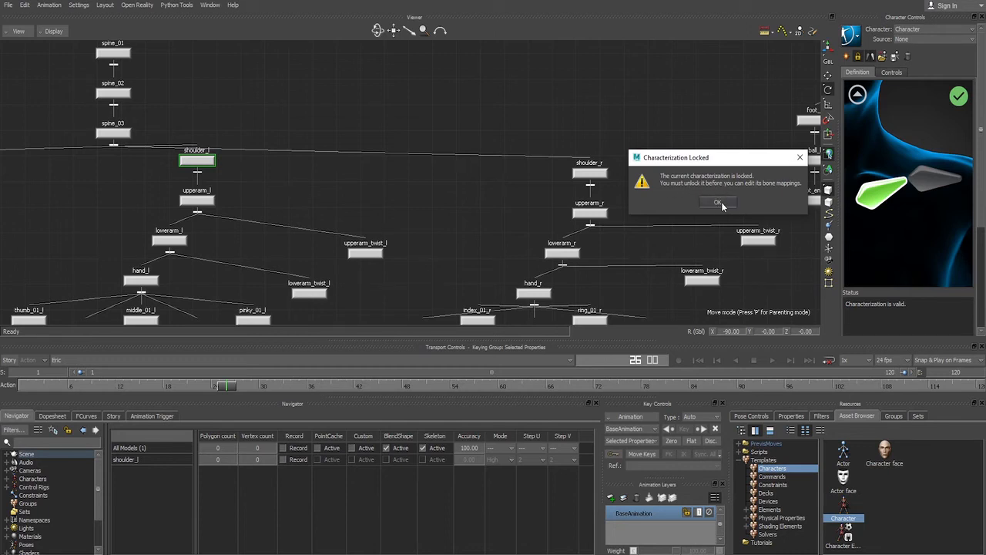
pyautogui.click(719, 203)
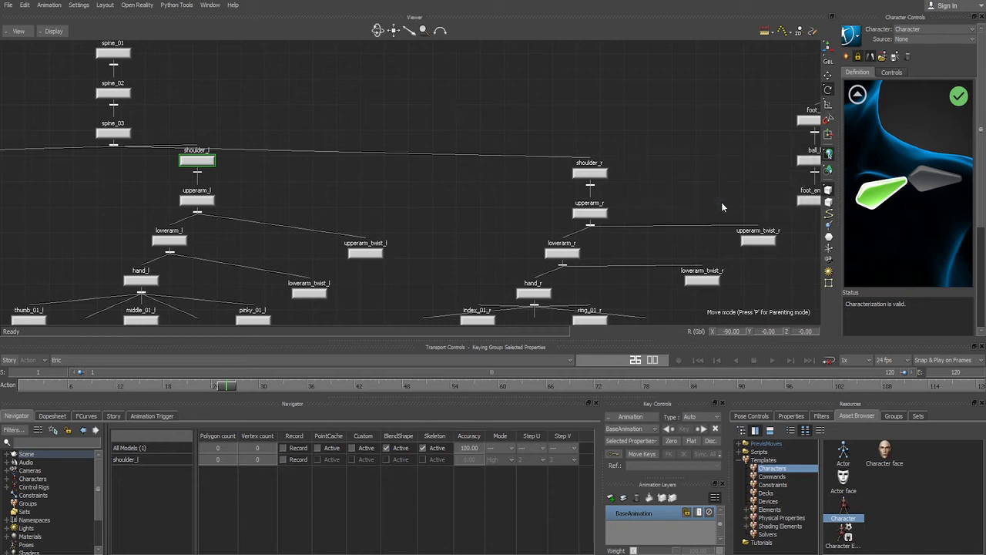
pyautogui.click(886, 191)
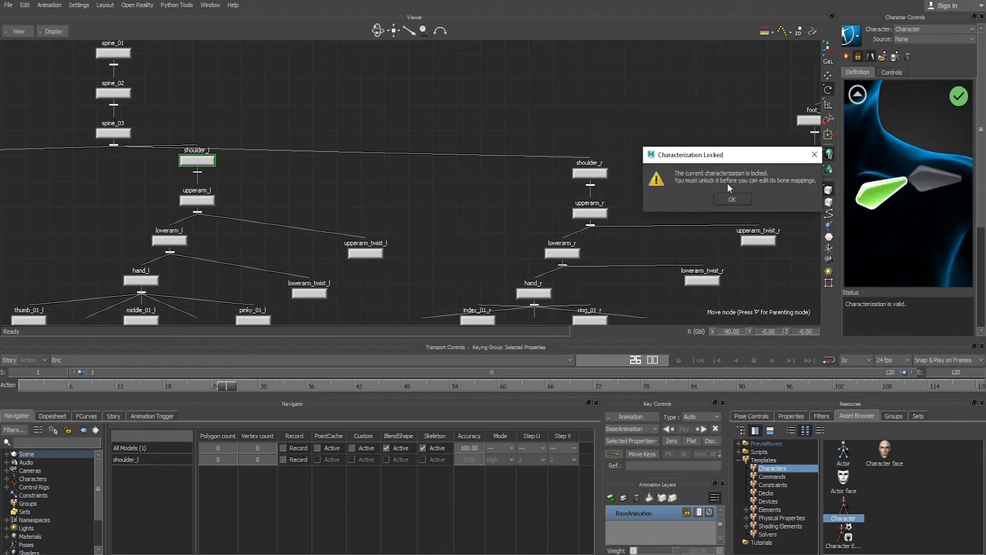
pyautogui.click(731, 198)
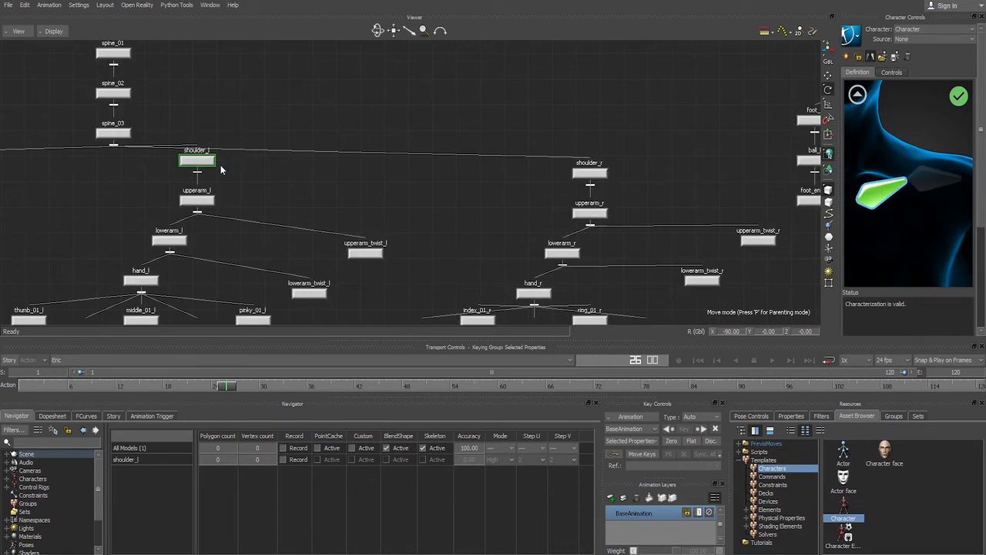
# Step: Check which bone is mapped to the right shoulder slot, and return to the full-body definition
pyautogui.click(859, 95)
pyautogui.click(874, 131)
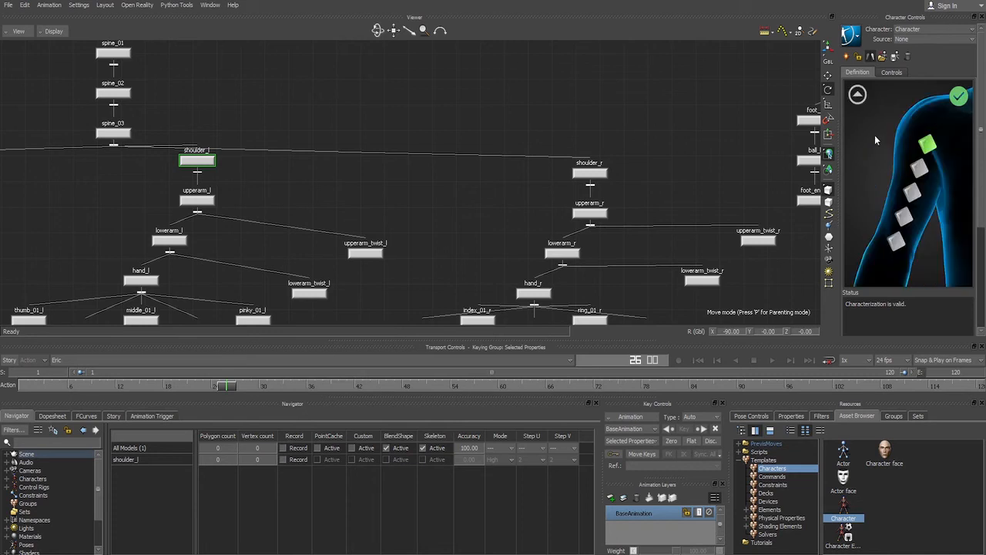
pyautogui.click(860, 99)
pyautogui.click(896, 130)
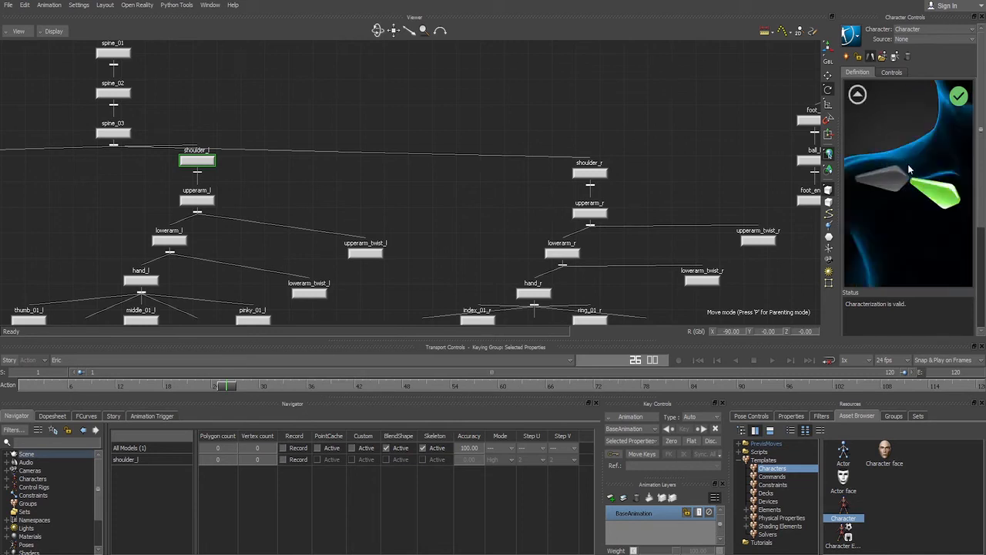
pyautogui.click(938, 189)
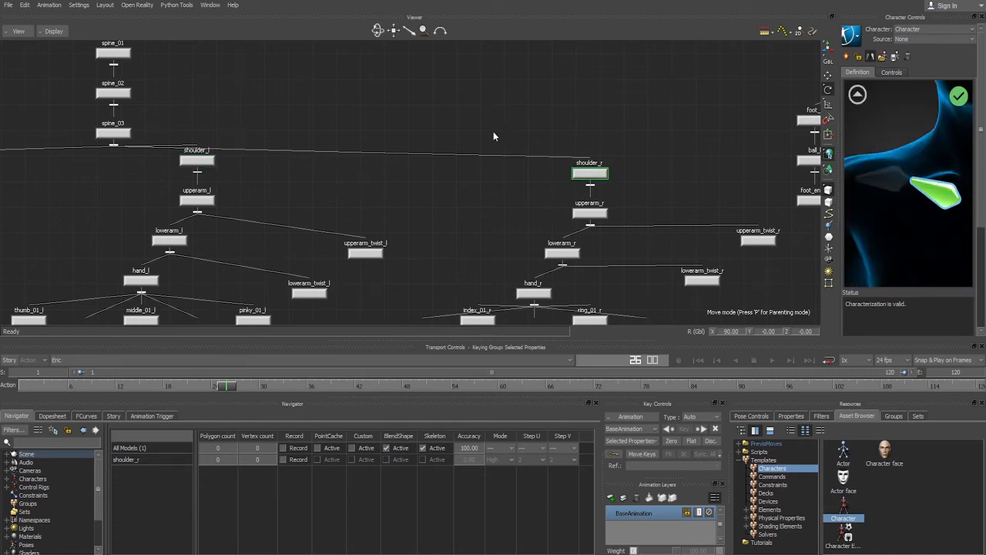
pyautogui.click(857, 95)
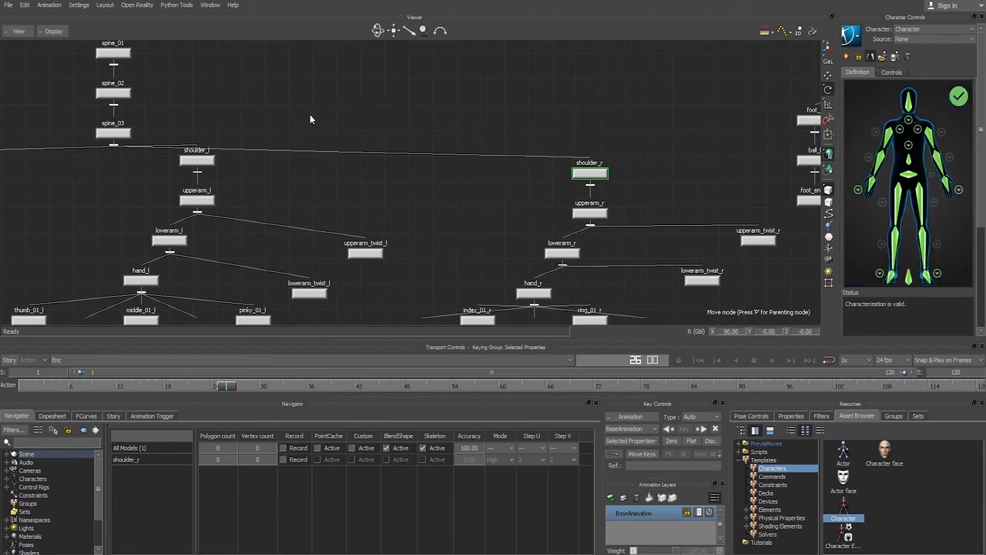
# Step: Show the character in the front view, set its source to Stance, and characterize it as a biped
pyautogui.scroll(-5, 382, 125)
pyautogui.hotkey('ctrl', 'f')
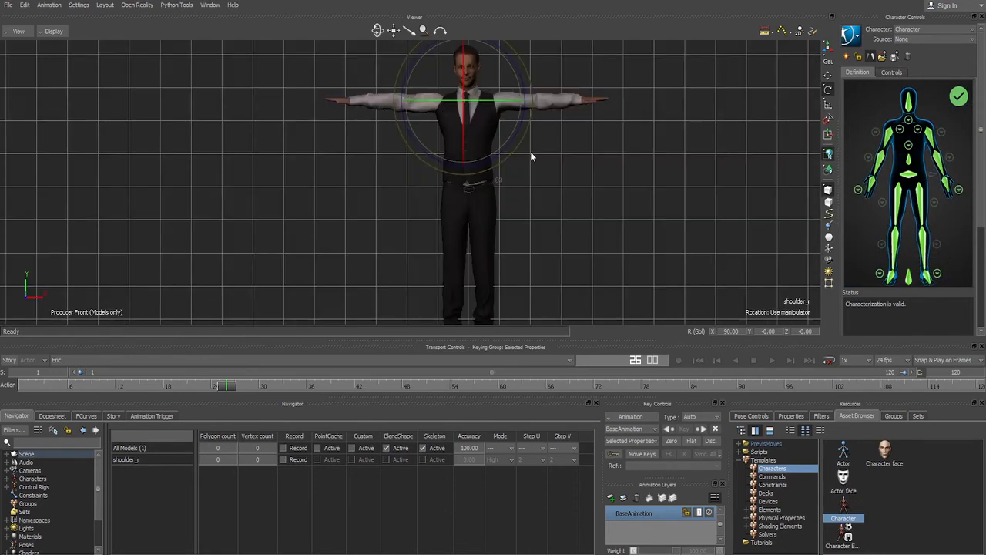
pyautogui.hotkey('ctrl', 'e')
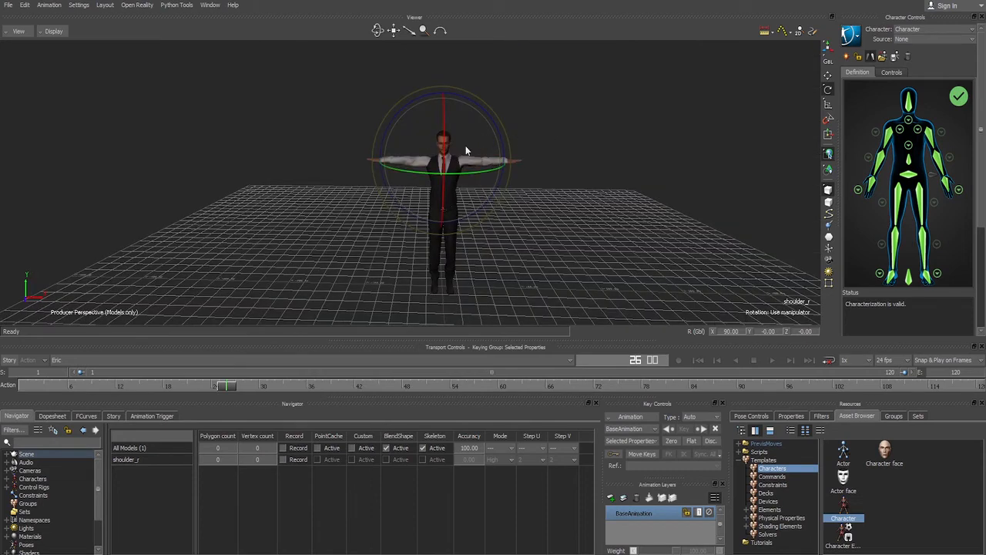
pyautogui.hotkey('ctrl', 'f')
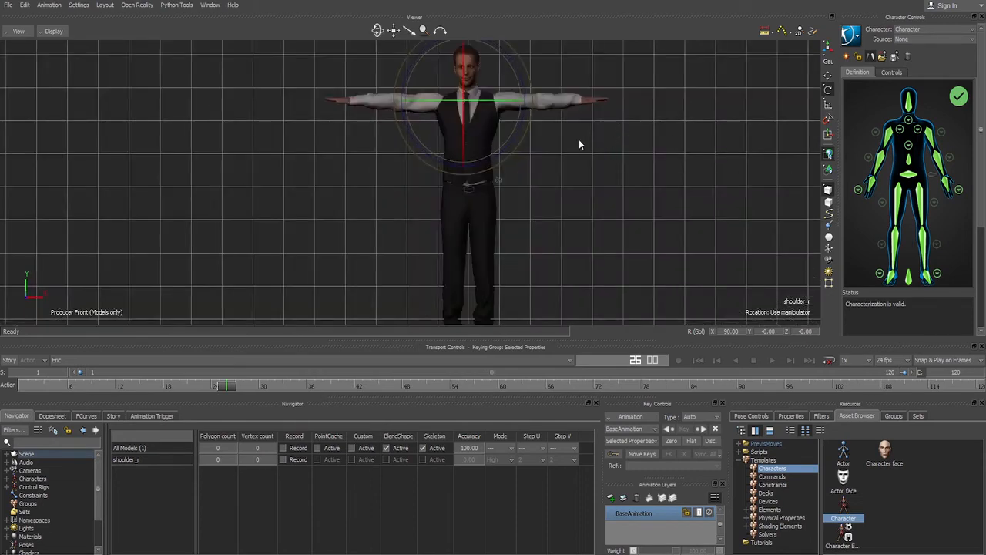
pyautogui.click(919, 39)
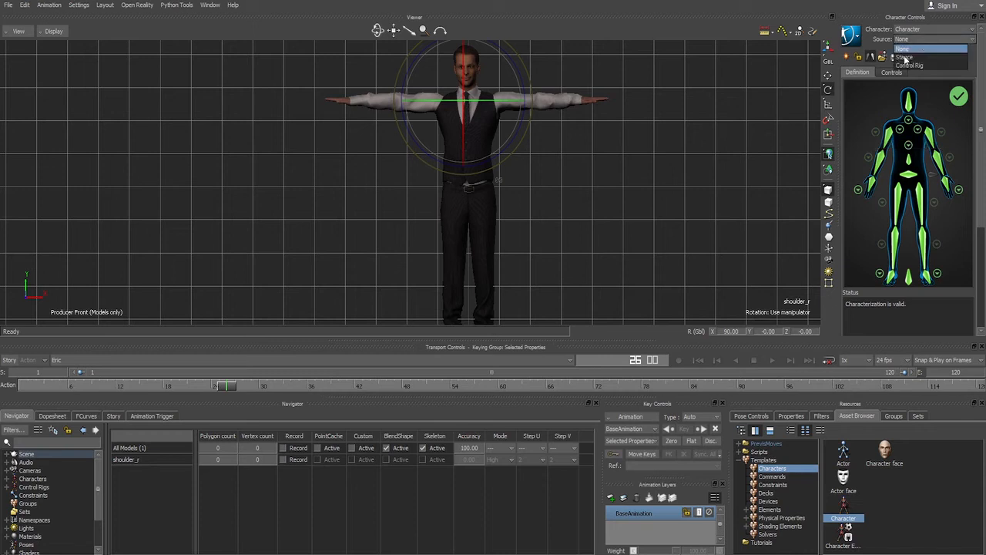
pyautogui.click(904, 54)
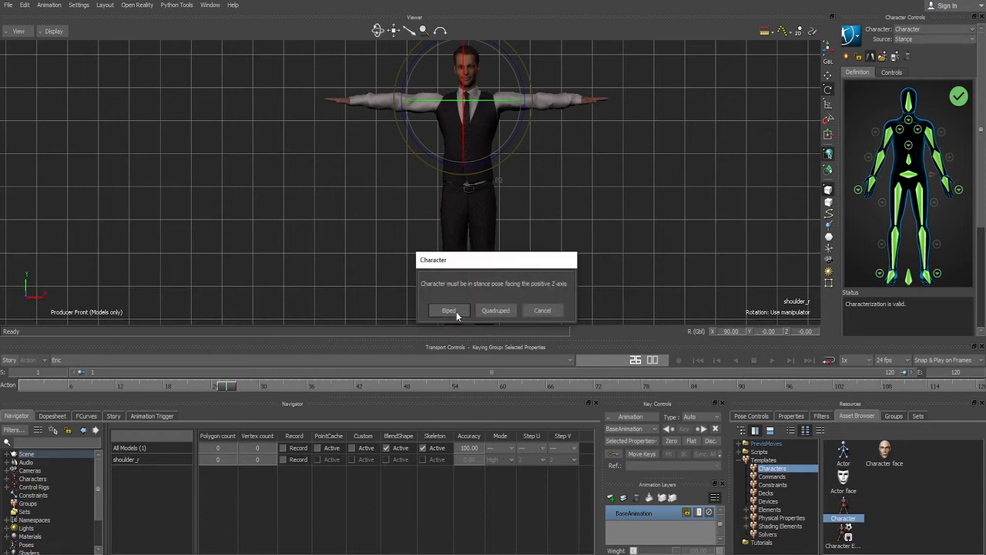
pyautogui.click(449, 310)
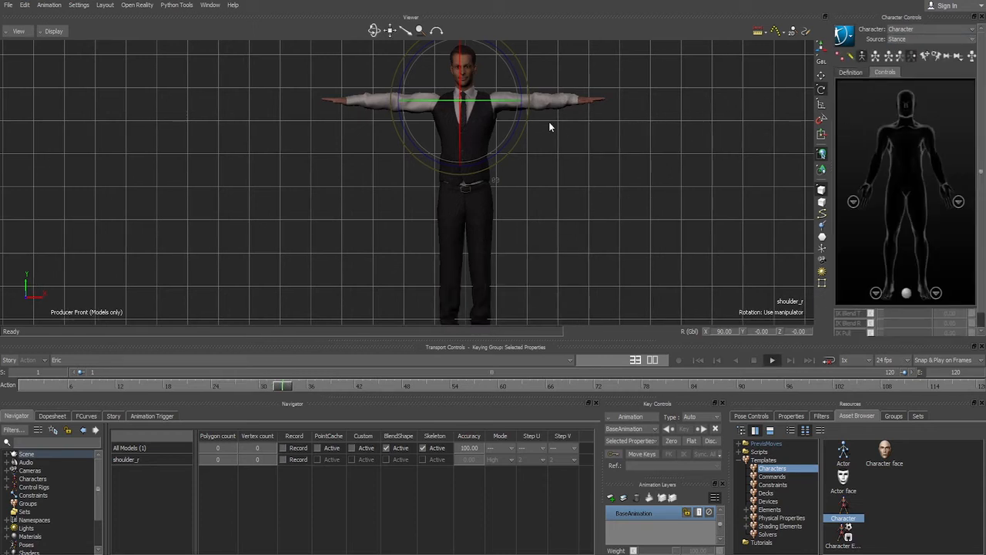
# Step: Clear the selection, return to the character definition, unlock it, and re-characterize it as a biped
pyautogui.click(844, 34)
pyautogui.click(793, 137)
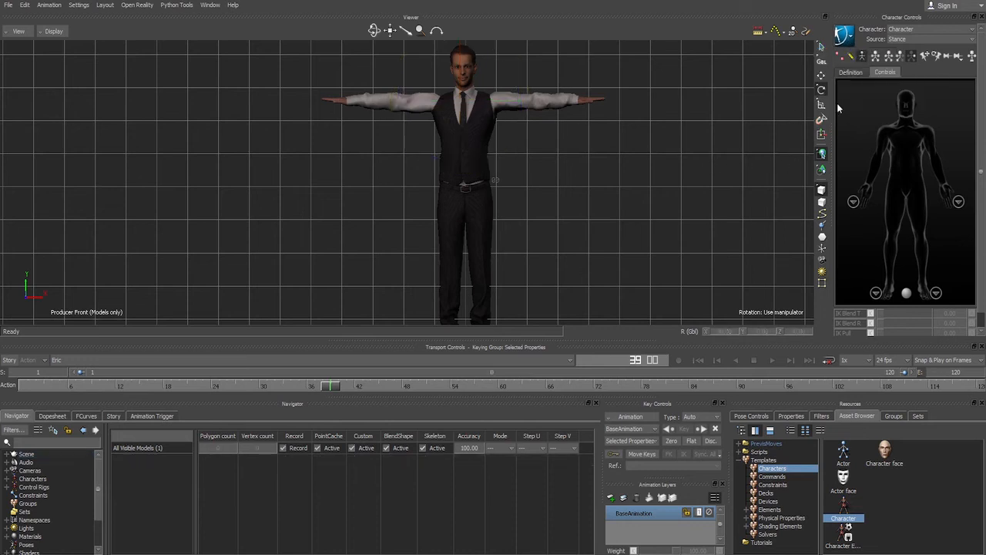
pyautogui.click(855, 72)
pyautogui.click(858, 57)
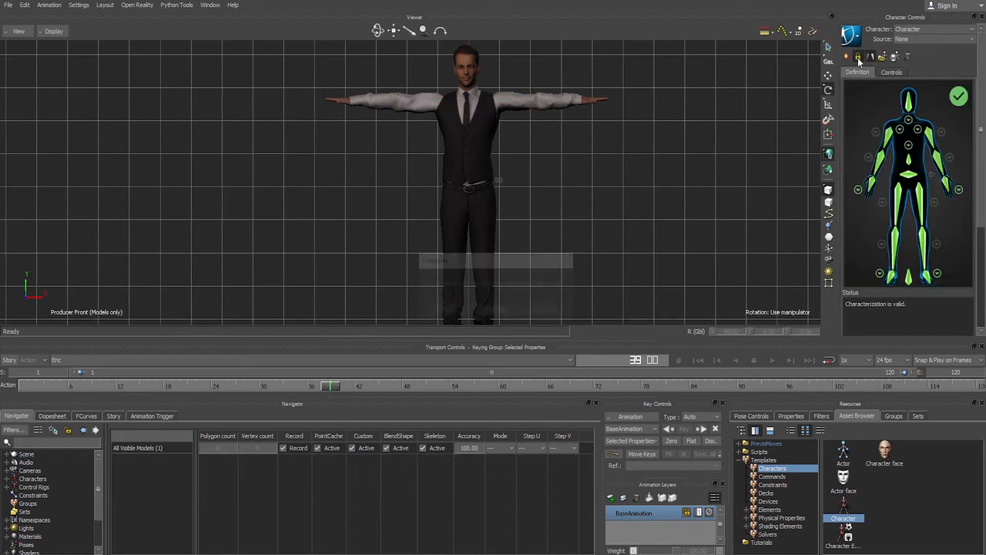
pyautogui.click(448, 311)
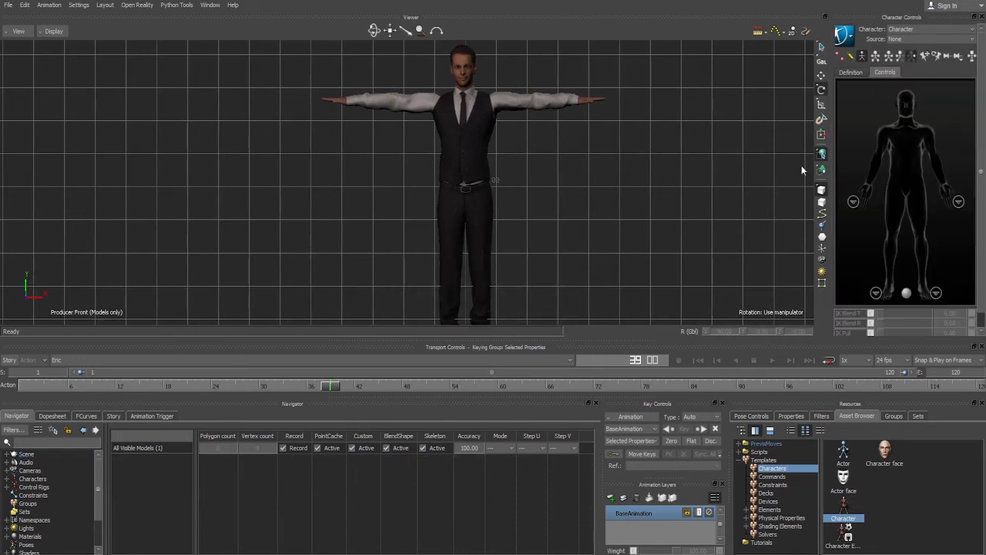
# Step: Create a control rig for the character and show the rig through the mesh in X-ray display mode
pyautogui.click(845, 35)
pyautogui.moveTo(862, 95)
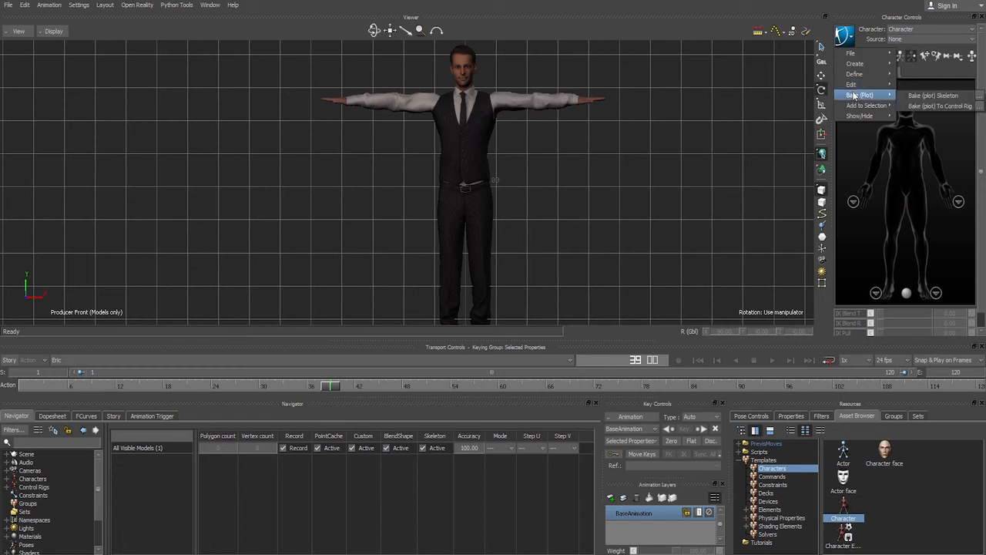
pyautogui.click(929, 105)
pyautogui.click(896, 136)
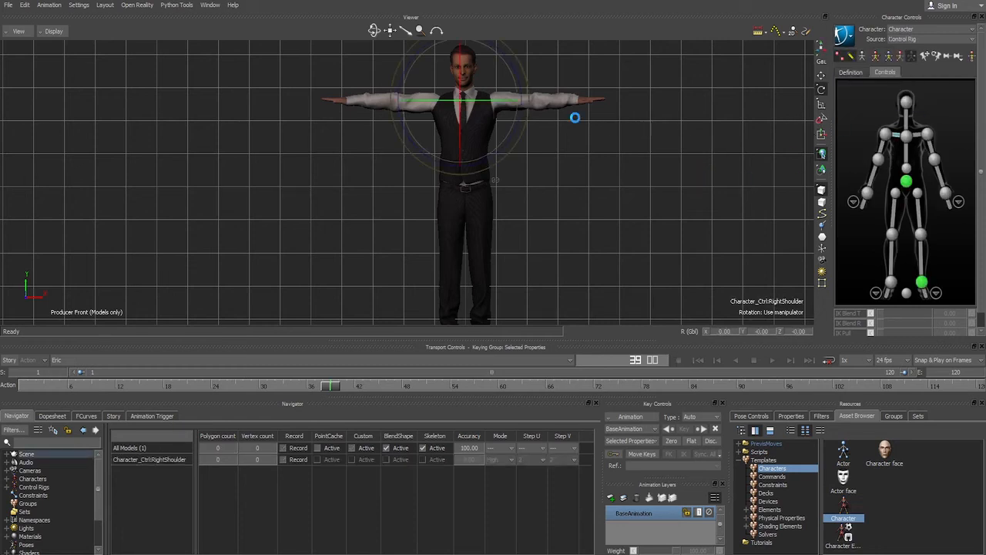
pyautogui.hotkey('ctrl', 'a')
pyautogui.hotkey('ctrl', 'a')
pyautogui.keyDown('ctrl'); pyautogui.moveTo(570, 166); pyautogui.dragTo(551, 159); pyautogui.keyUp('ctrl')
pyautogui.click(640, 145)
pyautogui.keyDown('shift'); pyautogui.moveTo(464, 112); pyautogui.dragTo(546, 106); pyautogui.keyUp('shift')
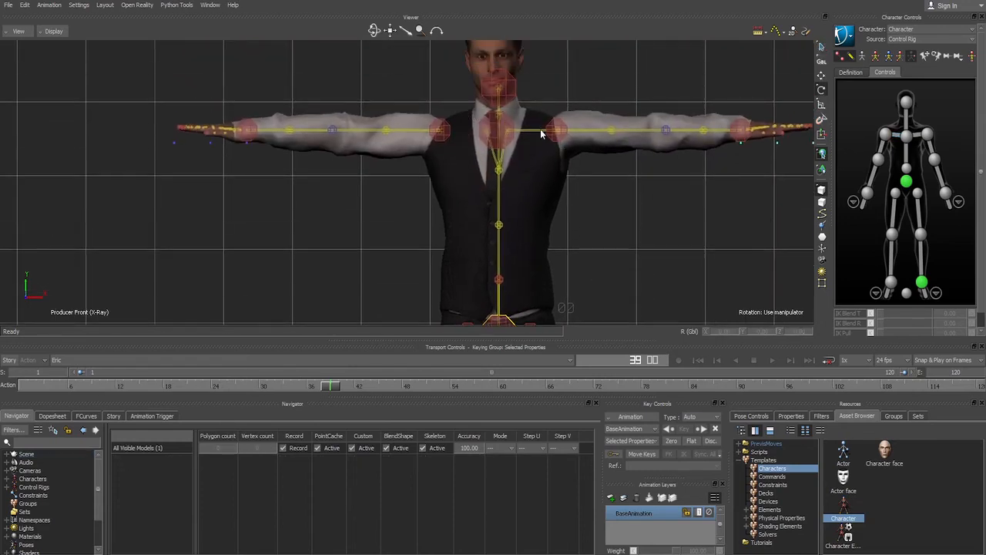
# Step: Play the timeline briefly in the perspective view, and scrub back to frame 8
pyautogui.hotkey('ctrl', 'e')
pyautogui.keyDown('ctrl'); pyautogui.keyDown('shift'); pyautogui.moveTo(624, 119); pyautogui.dragTo(527, 156); pyautogui.keyUp('shift'); pyautogui.keyUp('ctrl')
pyautogui.hotkey('ctrl', 'space')
pyautogui.hotkey('ctrl', 'space')
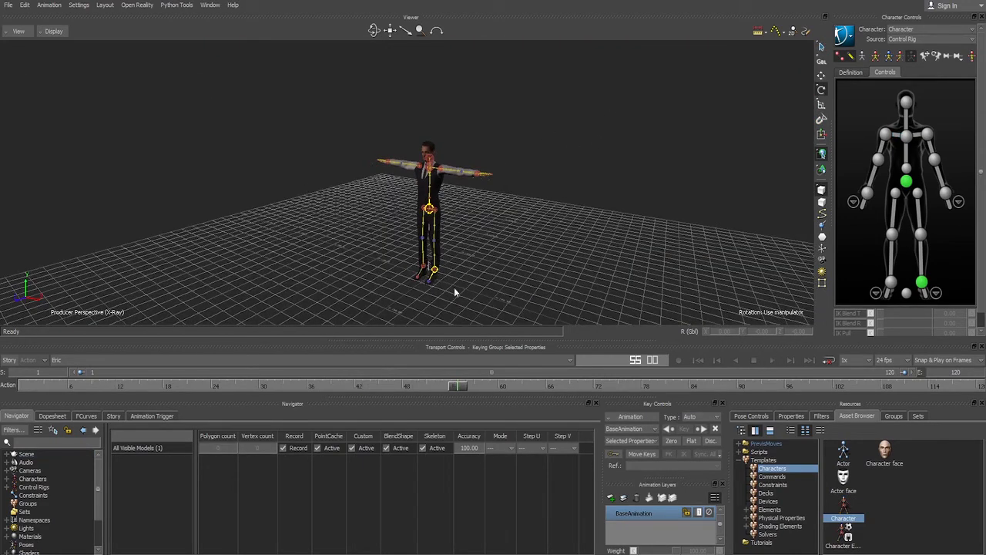
pyautogui.moveTo(449, 389); pyautogui.dragTo(83, 387)
# Step: Test the right shoulder control by rotating it, and undo the rotation
pyautogui.click(893, 135)
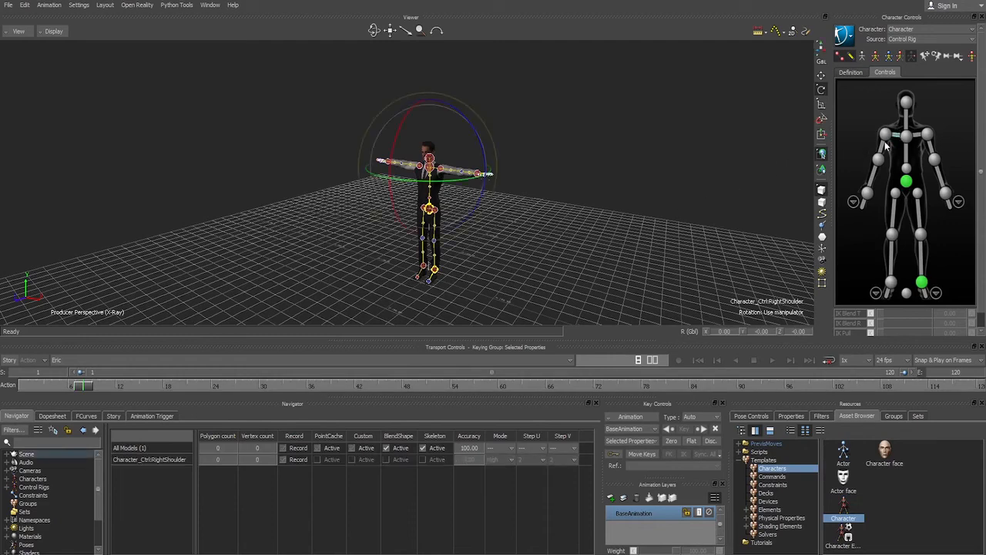
pyautogui.keyDown('ctrl'); pyautogui.moveTo(712, 65); pyautogui.dragTo(507, 116); pyautogui.keyUp('ctrl')
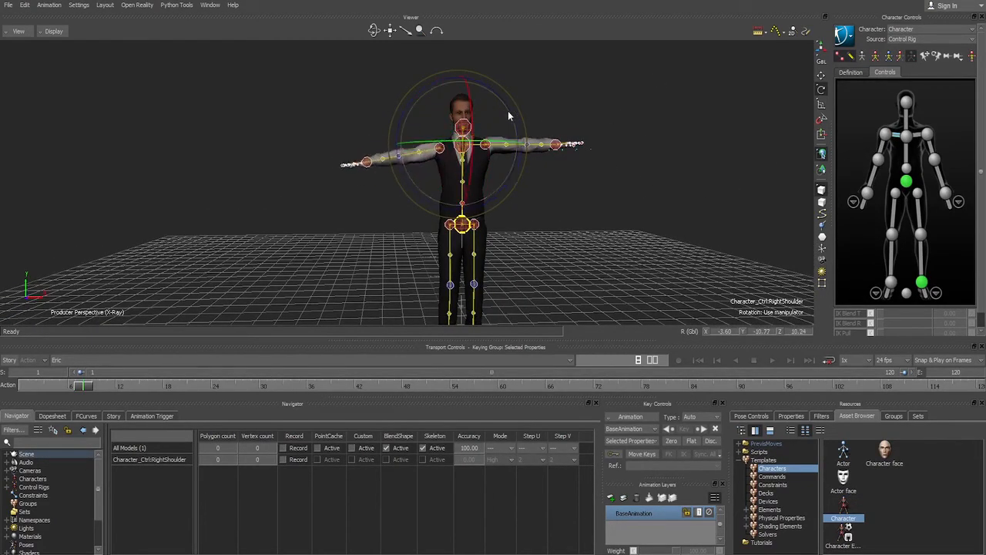
pyautogui.hotkey('ctrl', 'z')
# Step: Test the left shoulder control by rotating it, and undo the rotation
pyautogui.keyDown('ctrl'); pyautogui.keyDown('shift'); pyautogui.moveTo(559, 161); pyautogui.dragTo(645, 142); pyautogui.keyUp('shift'); pyautogui.keyUp('ctrl')
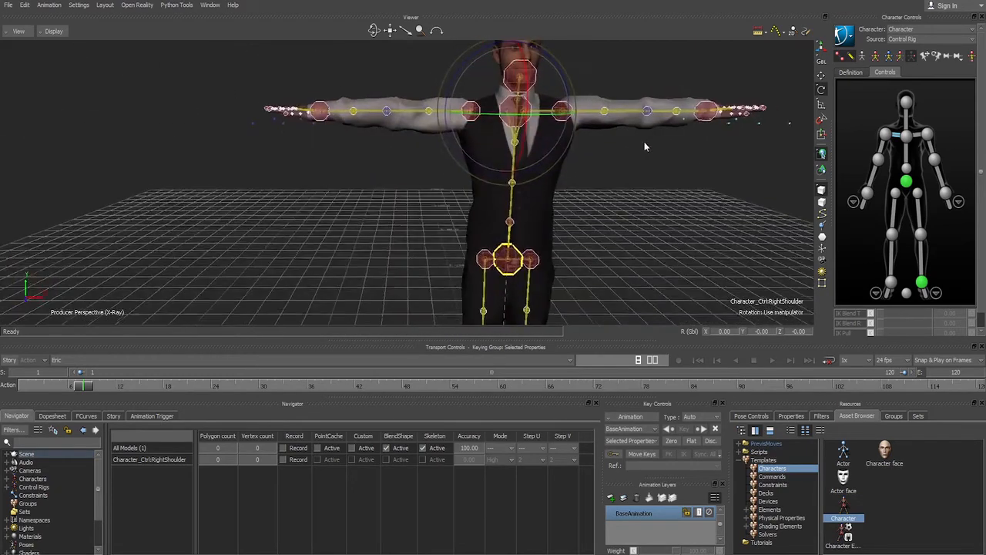
pyautogui.click(562, 111)
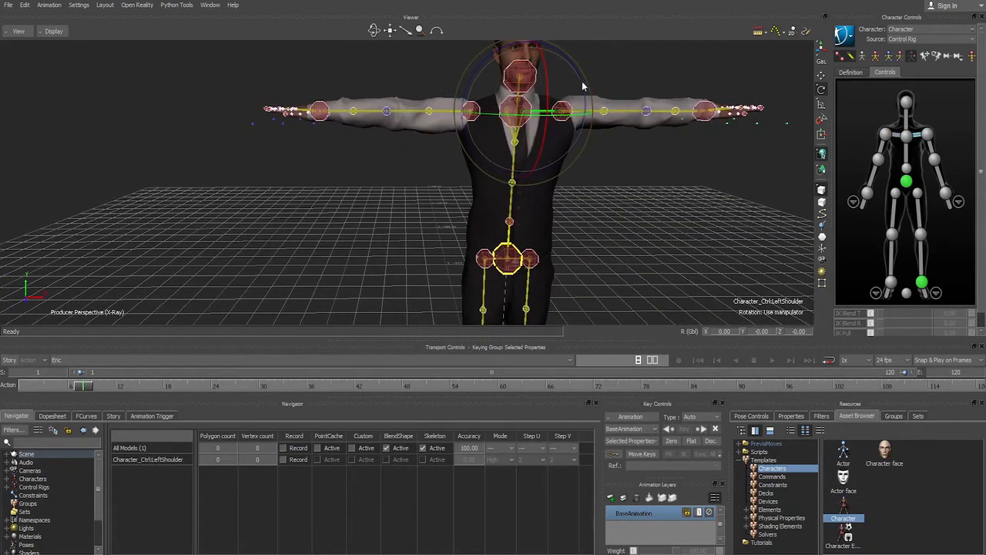
pyautogui.moveTo(584, 87)
pyautogui.mouseDown()
pyautogui.moveTo(608, 123)
pyautogui.moveTo(589, 75)
pyautogui.moveTo(603, 130)
pyautogui.moveTo(602, 84)
pyautogui.mouseUp()
pyautogui.hotkey('ctrl', 'z')
# Step: Select the right shoulder control again and test rotating it while viewing the character from behind
pyautogui.keyDown('ctrl'); pyautogui.keyDown('shift'); pyautogui.moveTo(686, 188); pyautogui.dragTo(638, 165); pyautogui.keyUp('shift'); pyautogui.keyUp('ctrl')
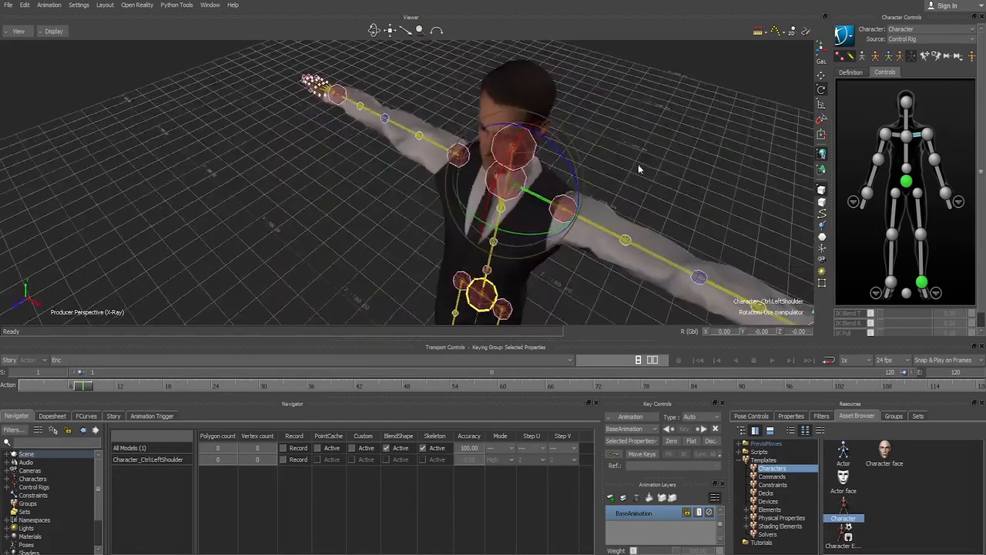
pyautogui.click(894, 135)
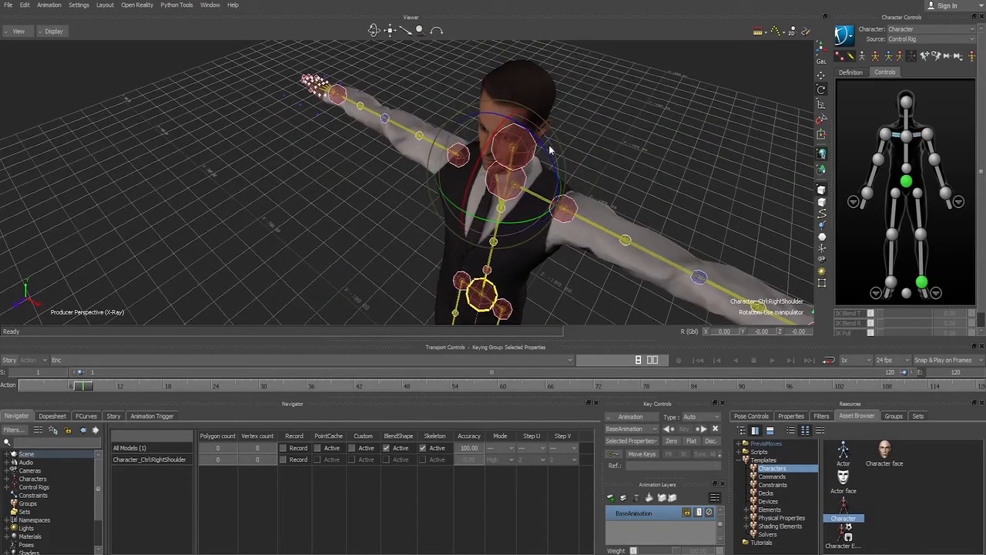
pyautogui.keyDown('ctrl'); pyautogui.keyDown('shift'); pyautogui.moveTo(550, 150); pyautogui.dragTo(579, 154); pyautogui.keyUp('shift'); pyautogui.keyUp('ctrl')
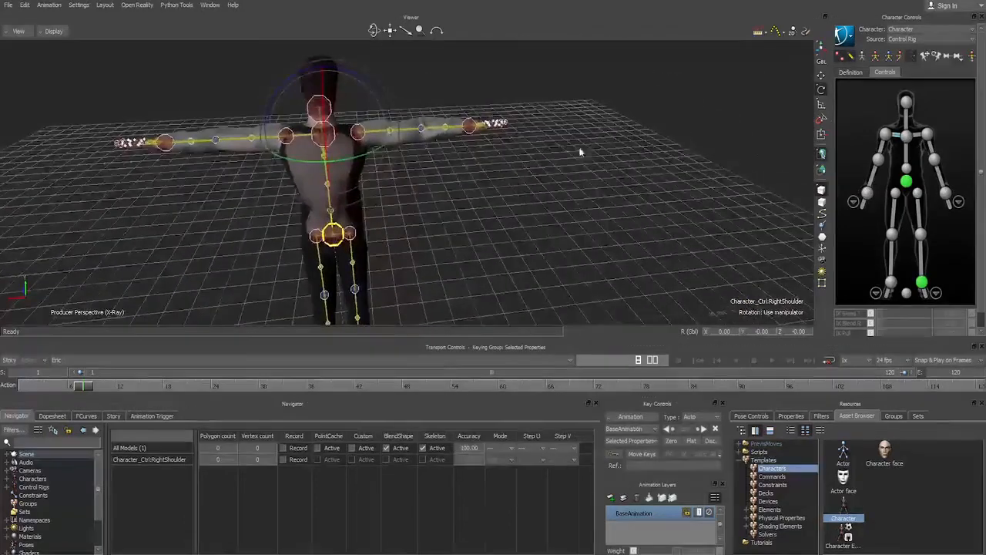
pyautogui.click(900, 155)
pyautogui.moveTo(379, 125); pyautogui.dragTo(362, 104)
# Step: Clear the selection and play the timeline in short bursts in the front and perspective views to restore the T-pose
pyautogui.hotkey('ctrl', 'f')
pyautogui.keyDown('ctrl'); pyautogui.moveTo(463, 127); pyautogui.dragTo(783, 167); pyautogui.keyUp('ctrl')
pyautogui.click(638, 137)
pyautogui.hotkey('ctrl', 'space')
pyautogui.hotkey('ctrl', 'space')
pyautogui.hotkey('ctrl', 'e')
pyautogui.hotkey('ctrl', 'space')
pyautogui.hotkey('ctrl', 'space')
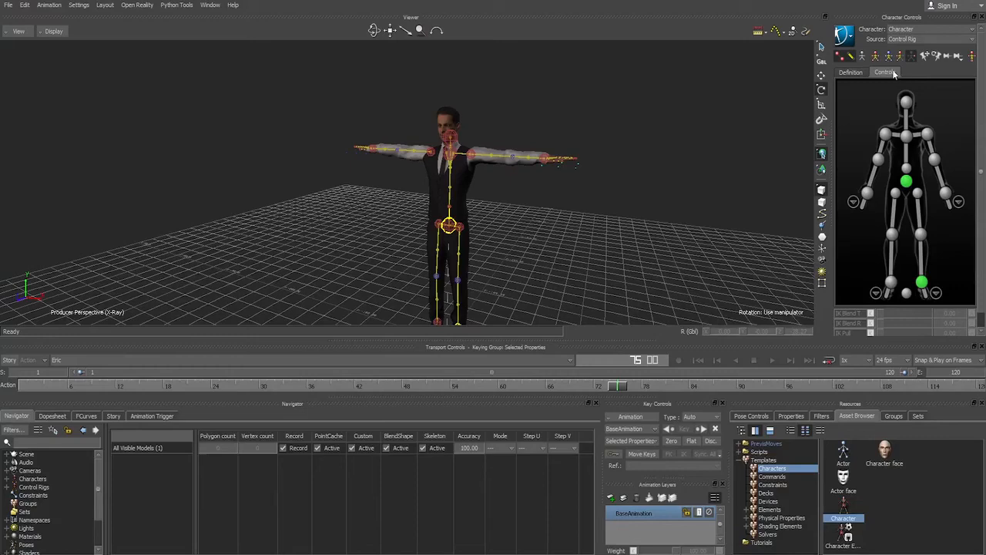
# Step: Select the hips, shoulder, arm and chest controls of the control rig in turn to inspect their placement
pyautogui.click(906, 165)
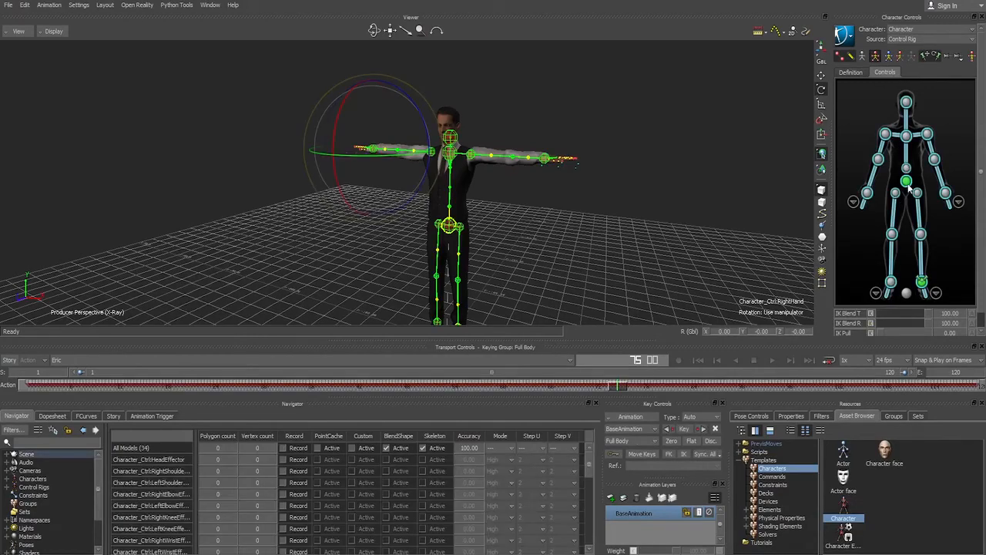
pyautogui.click(907, 183)
pyautogui.moveTo(424, 218)
pyautogui.mouseDown()
pyautogui.moveTo(434, 165)
pyautogui.moveTo(409, 218)
pyautogui.mouseUp()
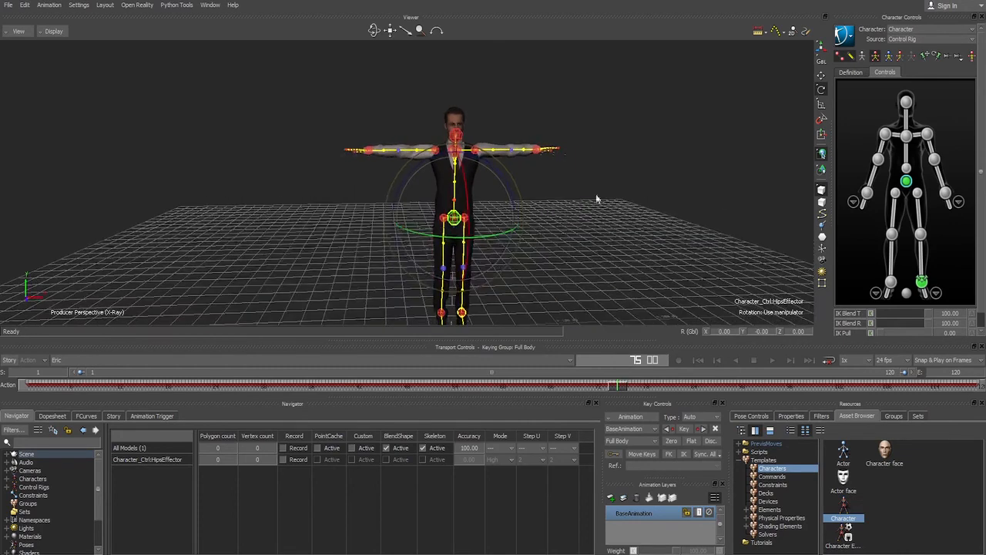
pyautogui.click(423, 156)
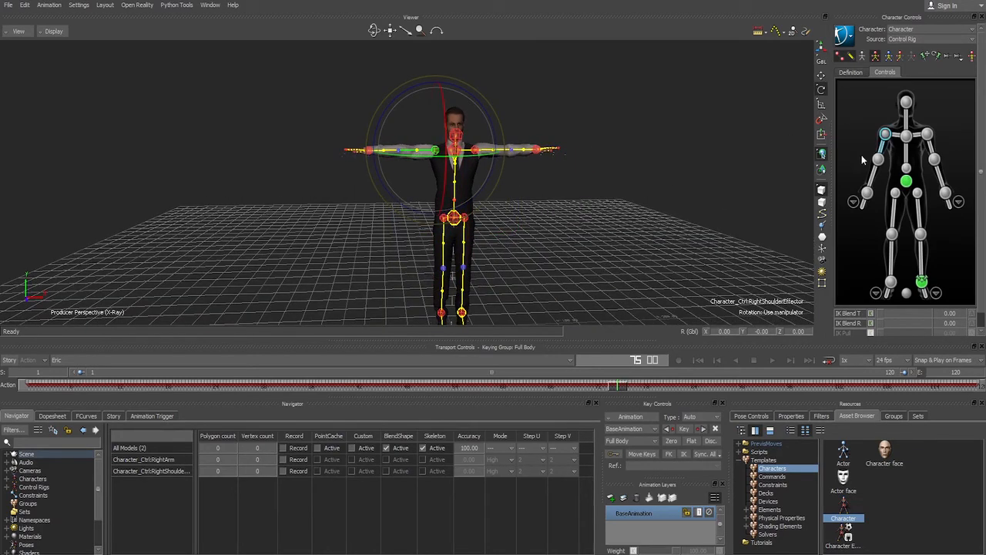
pyautogui.click(932, 152)
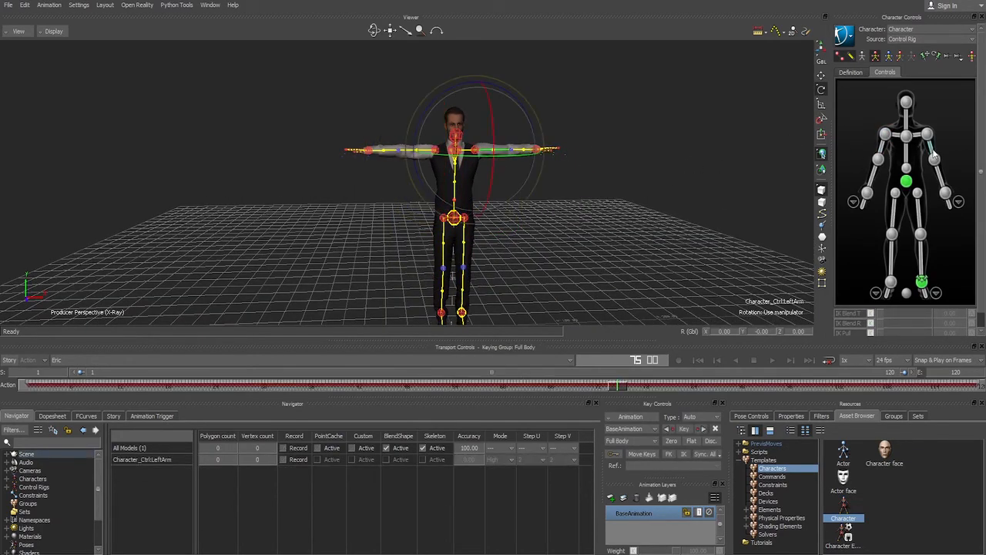
pyautogui.click(927, 135)
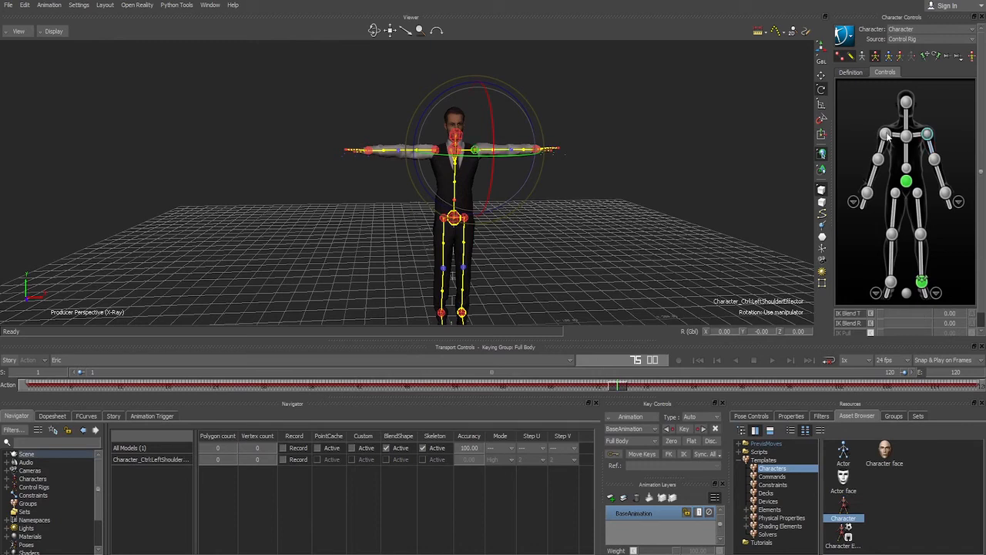
pyautogui.click(884, 148)
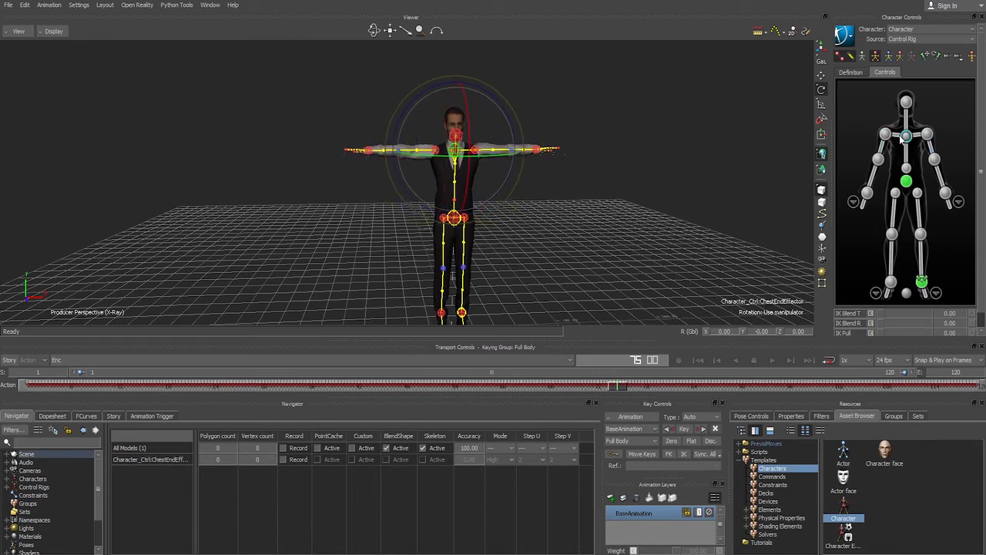
# Step: Inspect the right arm and shoulder mappings in the character definition and locate the mapped shoulder_r bone in the schematic
pyautogui.click(860, 73)
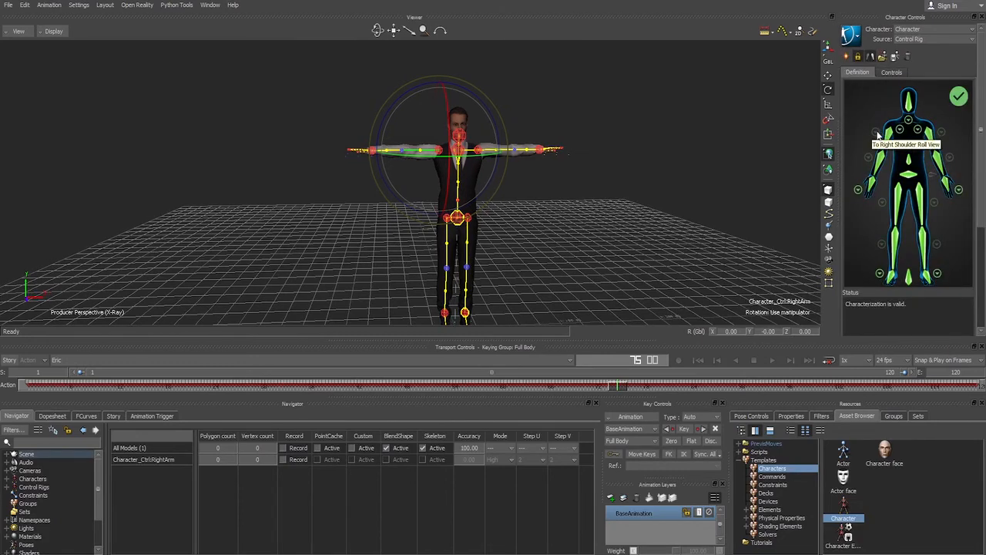
pyautogui.click(877, 132)
pyautogui.click(862, 96)
pyautogui.click(889, 134)
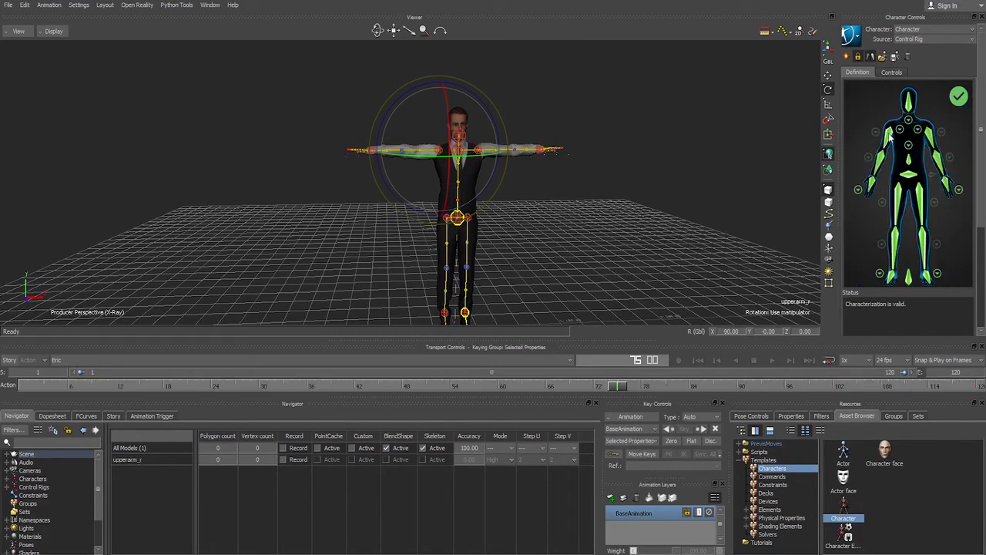
pyautogui.click(886, 133)
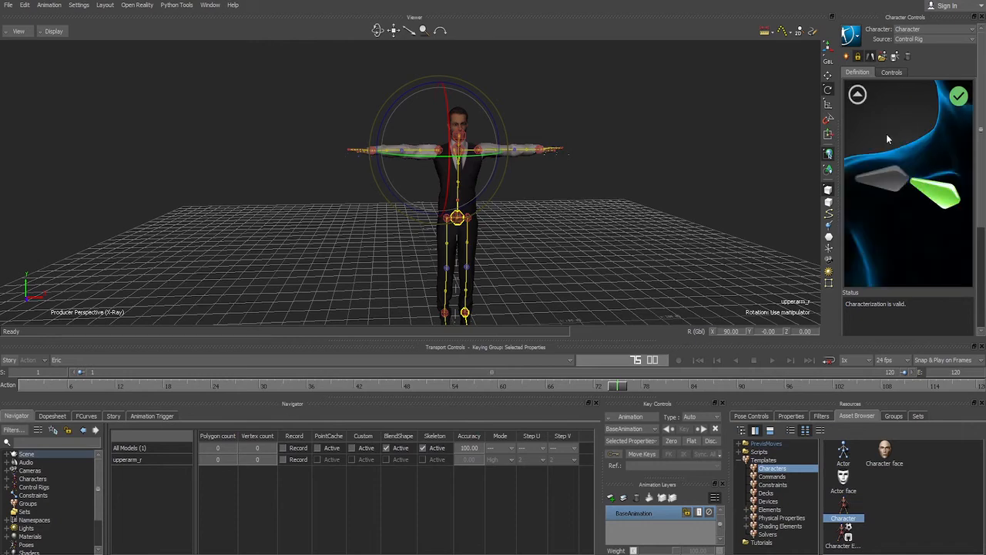
pyautogui.click(932, 193)
pyautogui.hotkey('ctrl', 'w')
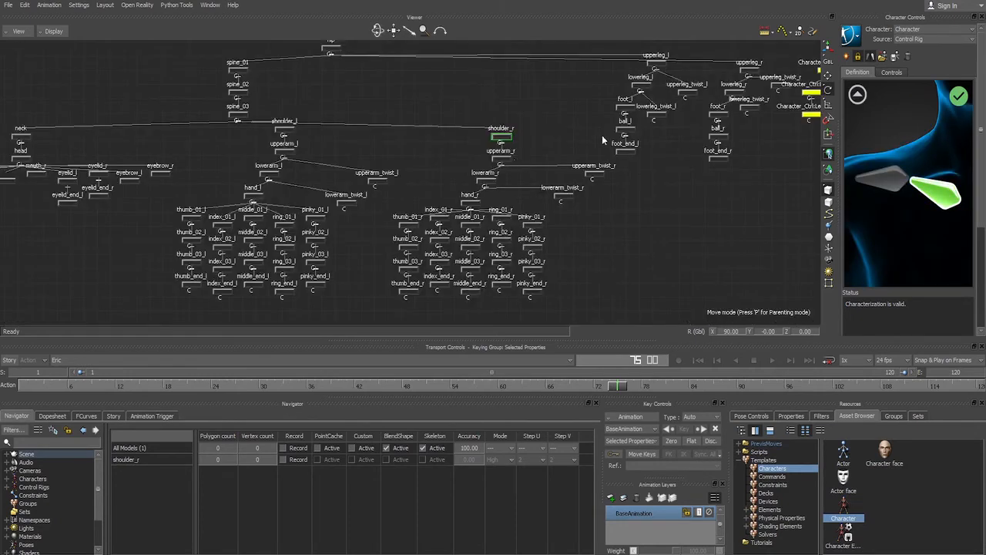
# Step: Unlock the characterization, compare upperarm_r with shoulder_r in the schematic, and reassign shoulder_r to the right shoulder slot
pyautogui.click(857, 56)
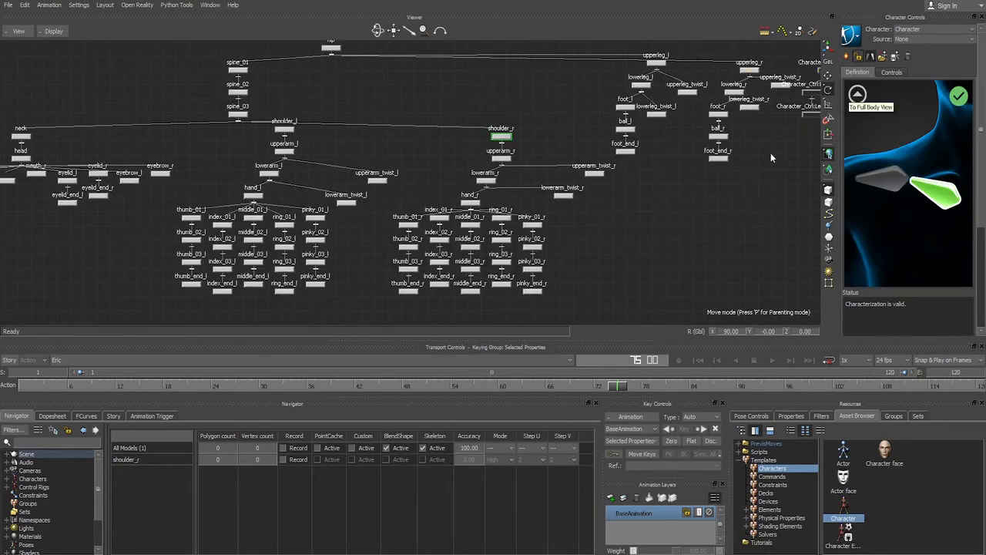
pyautogui.click(501, 157)
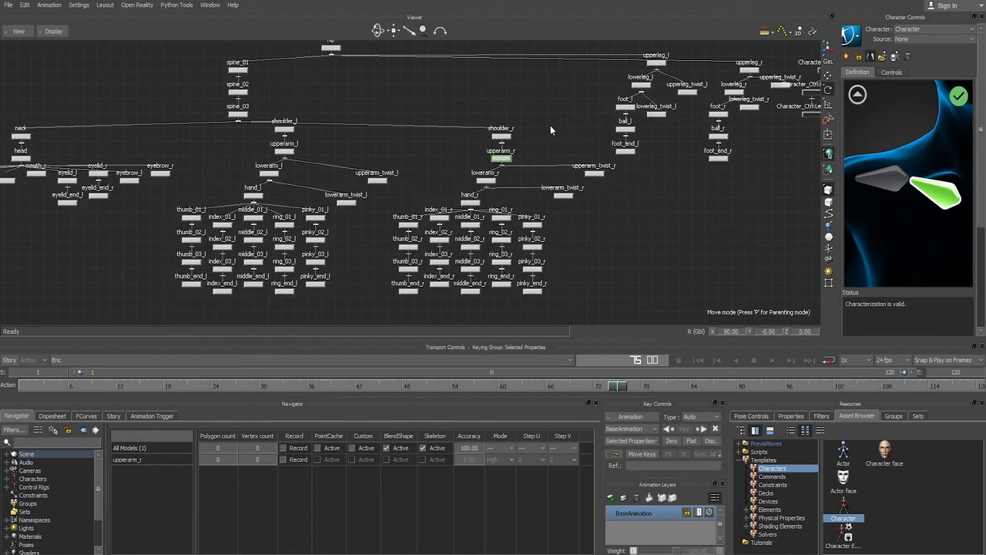
pyautogui.click(501, 137)
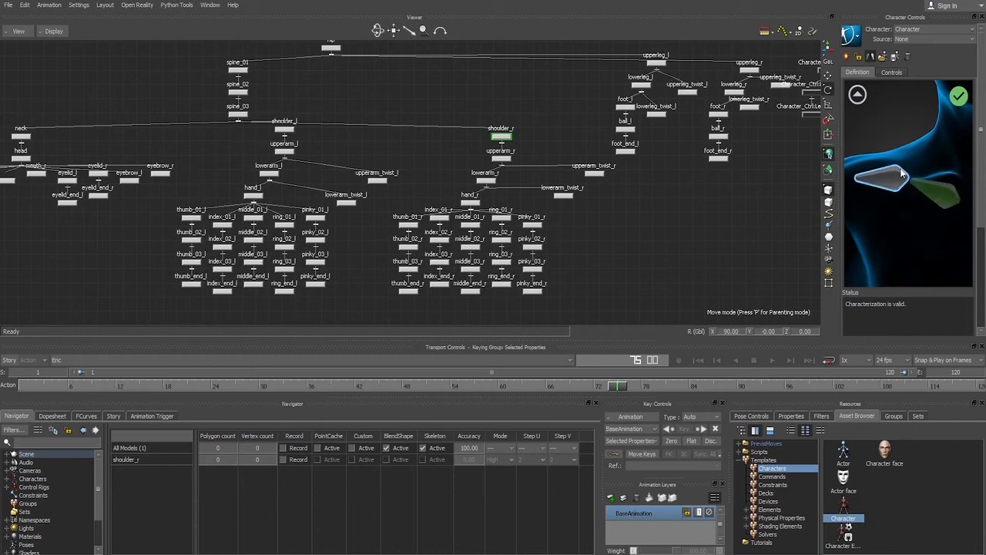
pyautogui.rightClick(943, 196)
pyautogui.click(929, 220)
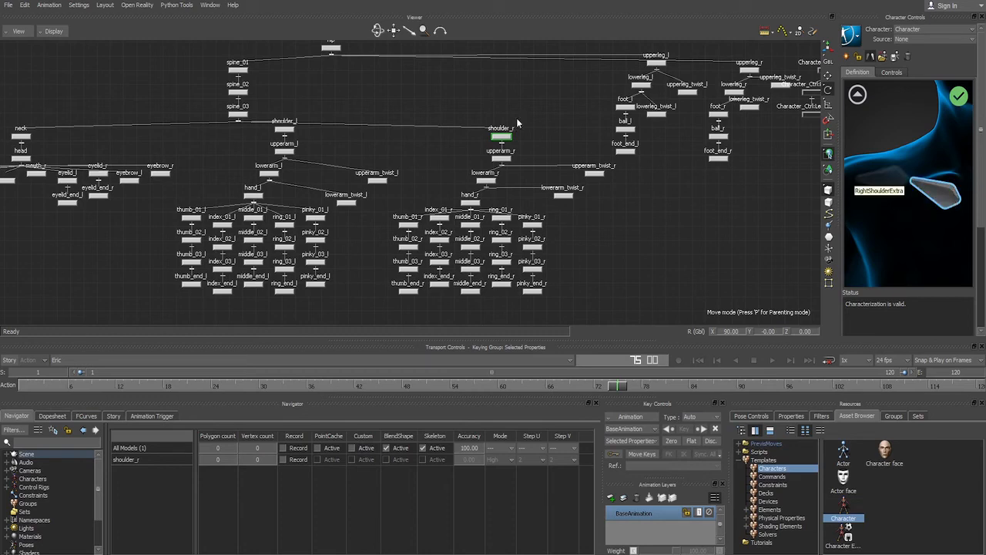
pyautogui.click(934, 190)
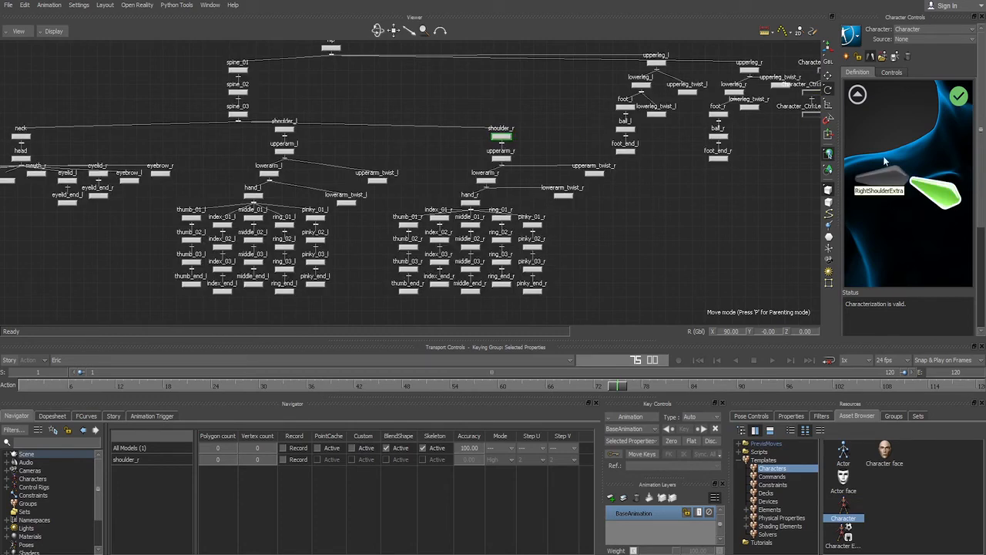
# Step: Re-characterize the character as a biped, then drive it with the control rig and select the right shoulder control in the perspective view
pyautogui.click(858, 57)
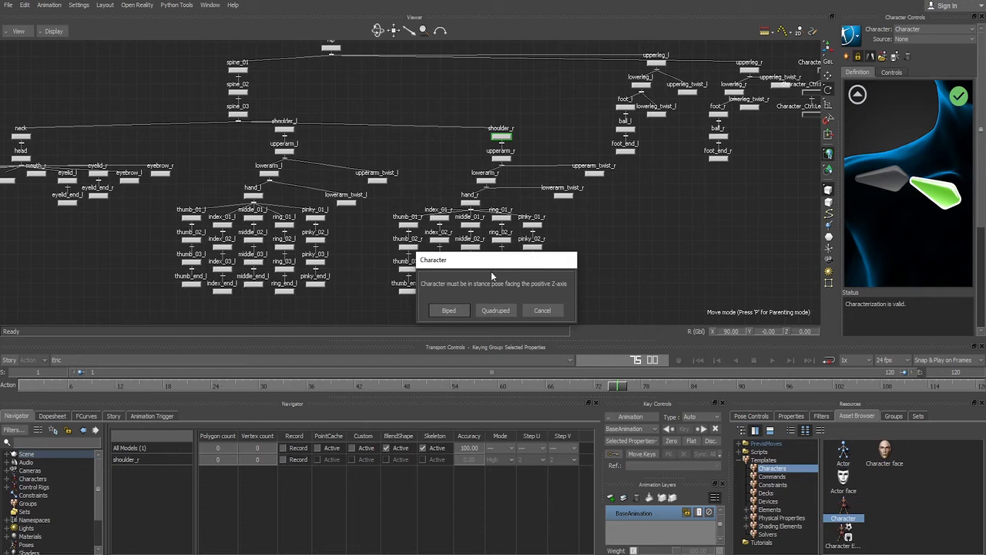
pyautogui.click(448, 309)
pyautogui.click(844, 36)
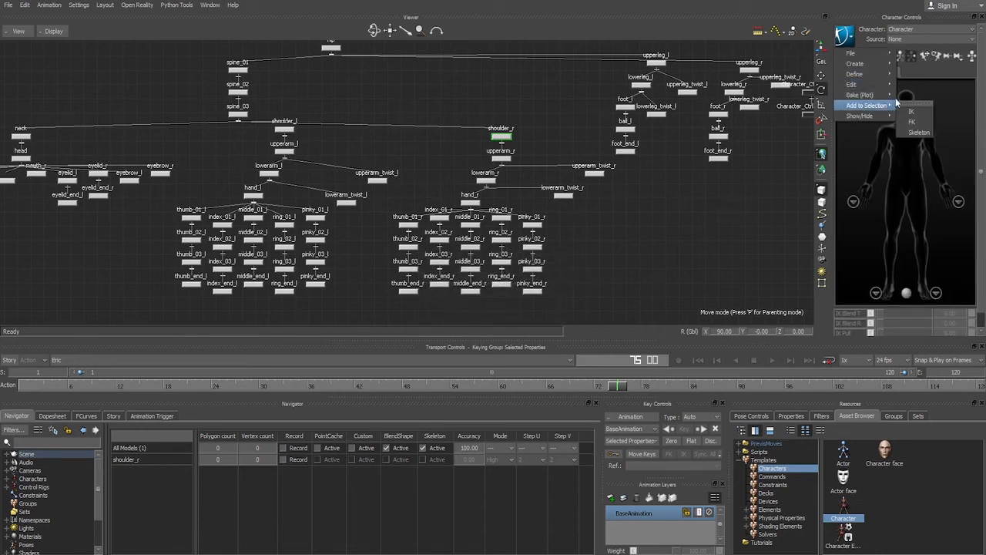
pyautogui.moveTo(886, 95)
pyautogui.click(925, 106)
pyautogui.click(894, 136)
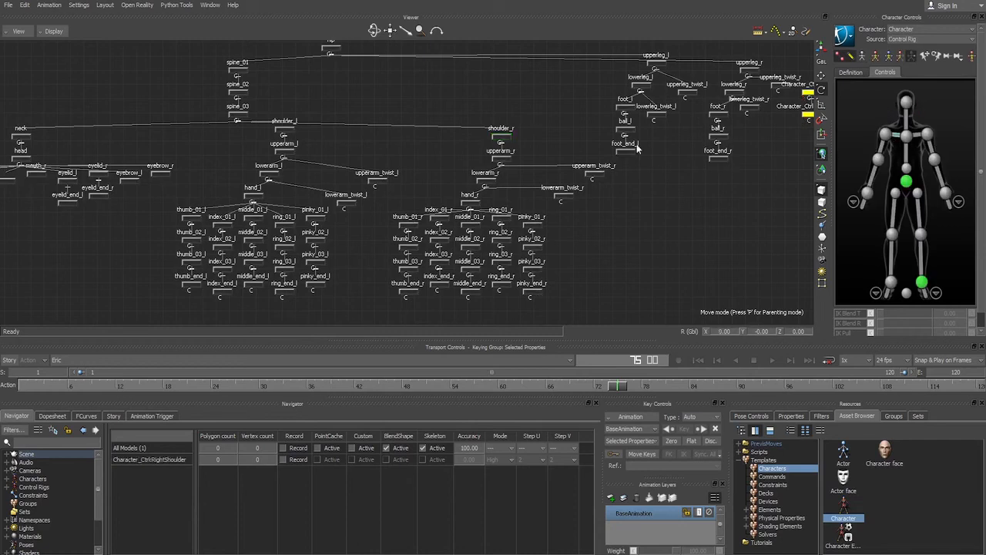
pyautogui.hotkey('ctrl', 'e')
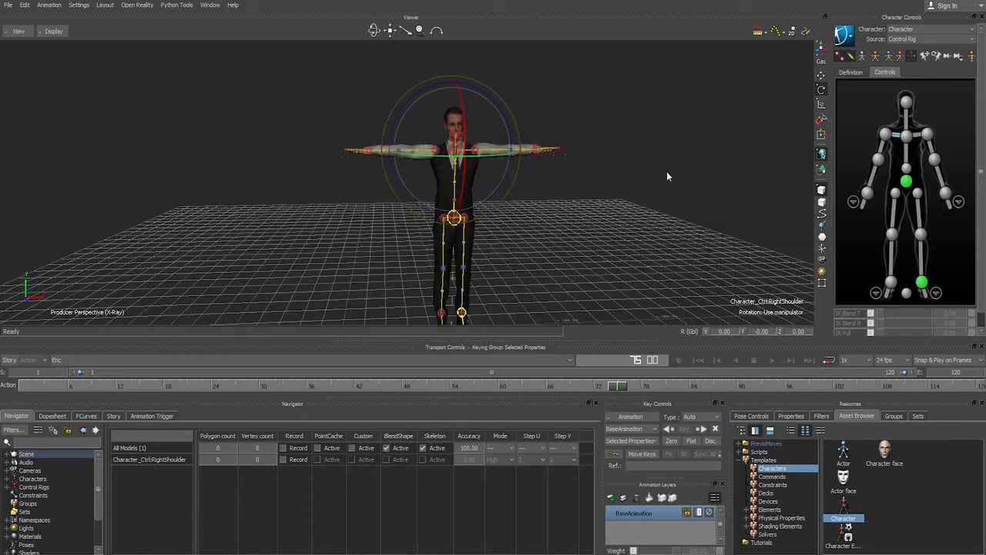
# Step: Unlock the characterization to inspect the right shoulder slot, and lock it again as a biped
pyautogui.click(926, 38)
pyautogui.click(855, 72)
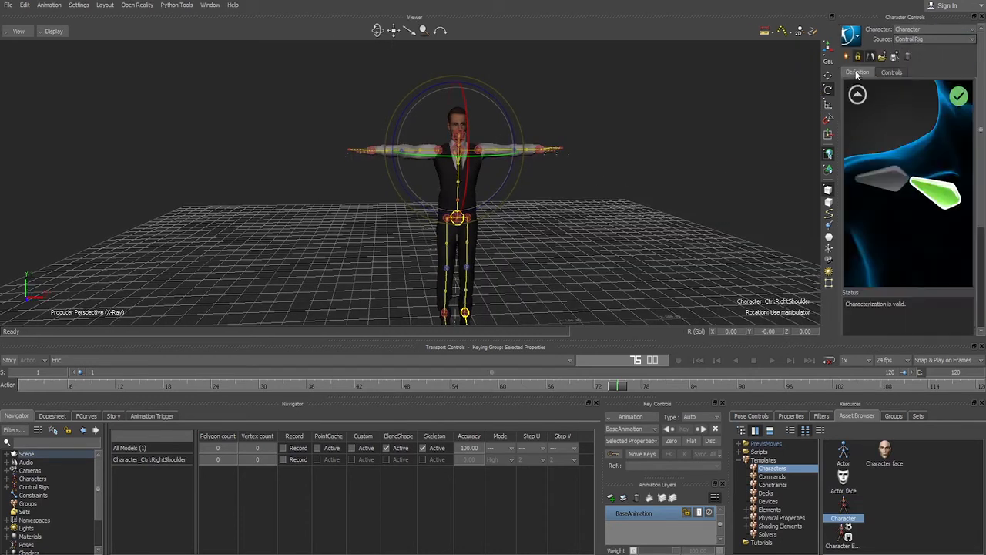
pyautogui.click(858, 56)
pyautogui.click(857, 97)
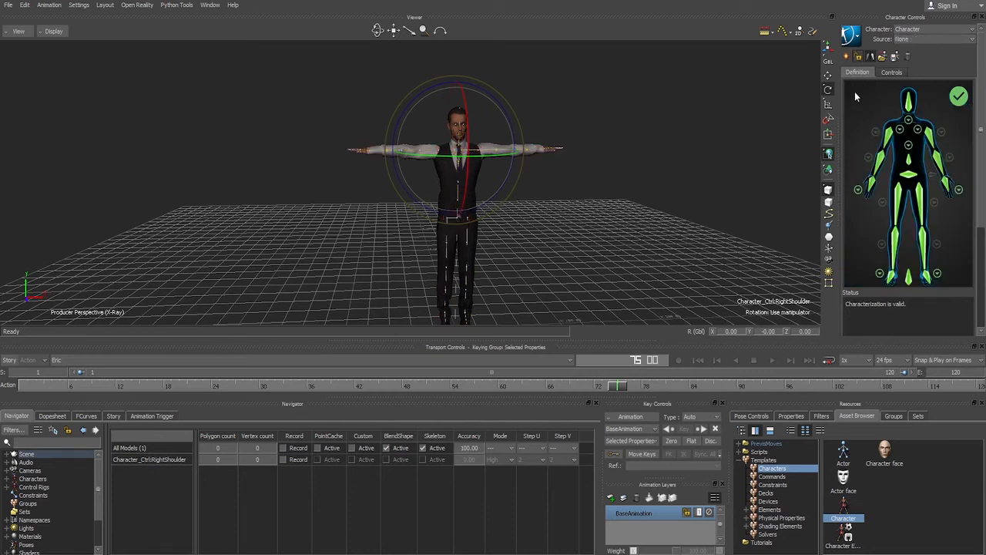
pyautogui.click(900, 130)
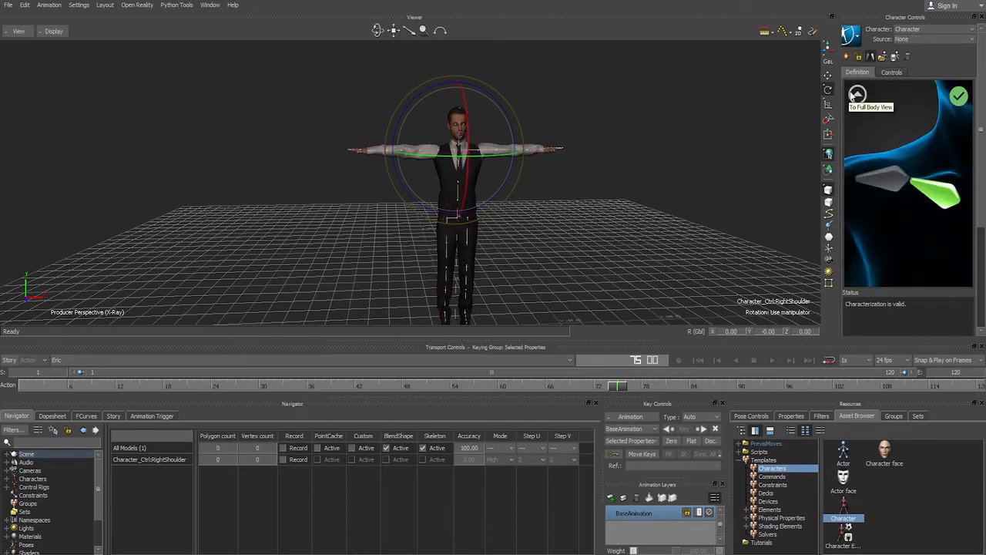
pyautogui.click(858, 95)
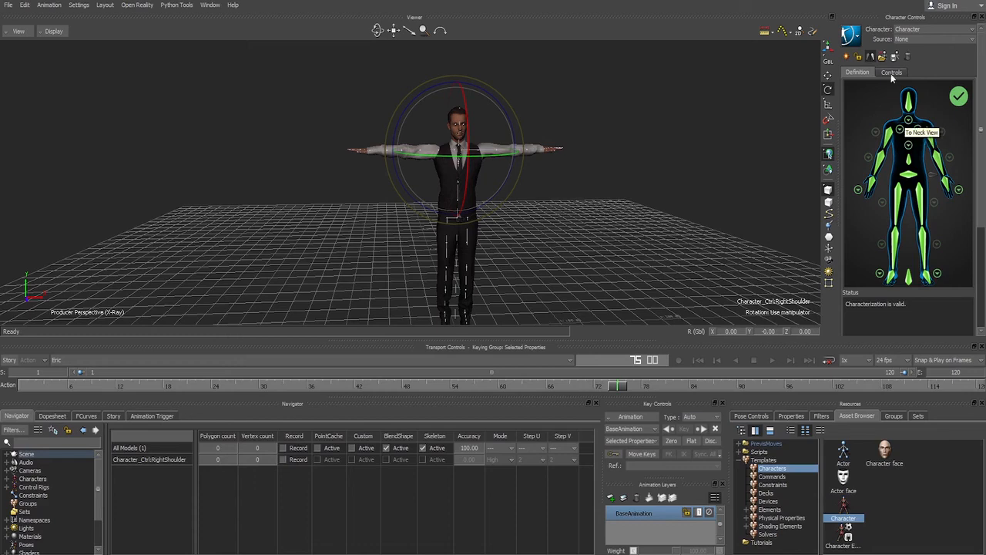
pyautogui.click(857, 57)
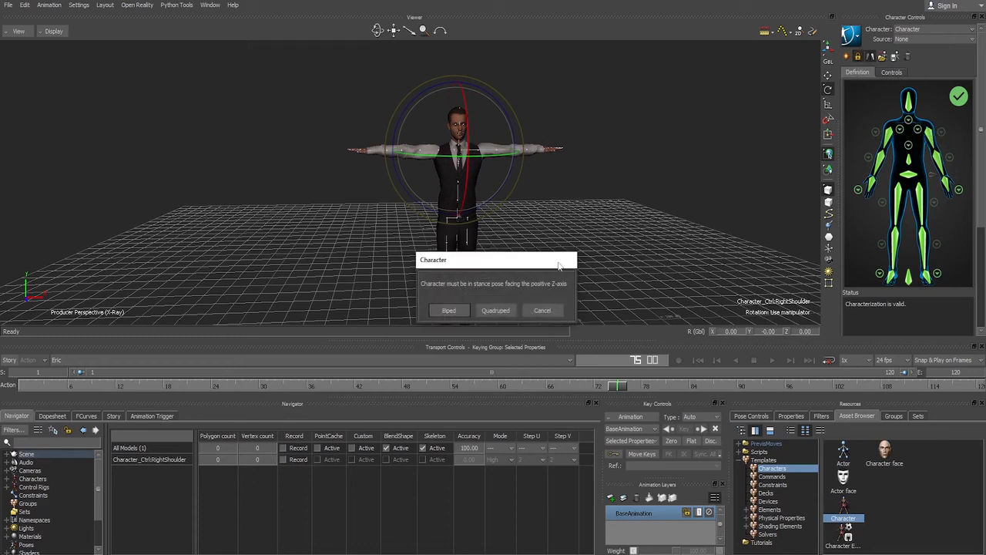
pyautogui.click(449, 310)
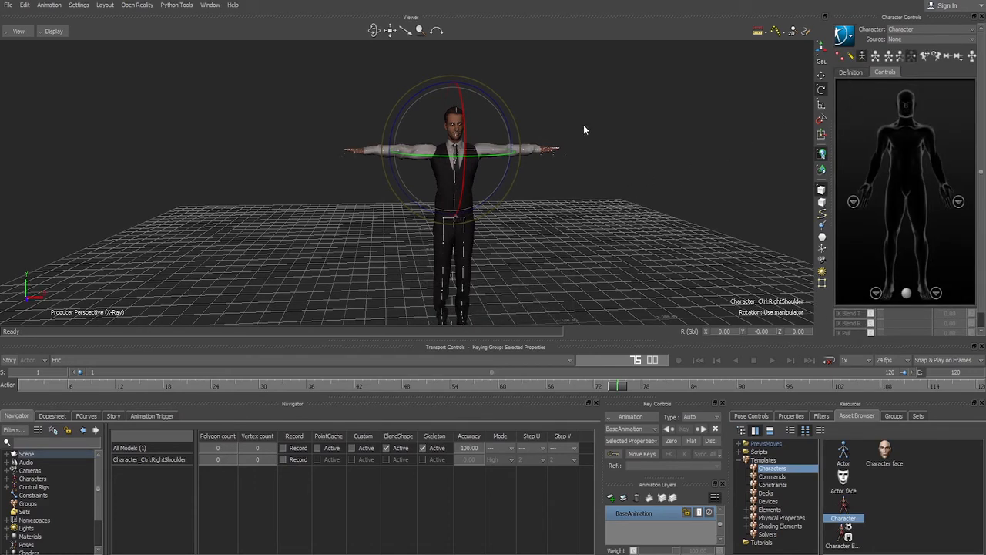
# Step: Select the shoulder_r bone on the character's chest and set the character's source to Stance
pyautogui.click(604, 94)
pyautogui.scroll(5, 639, 126)
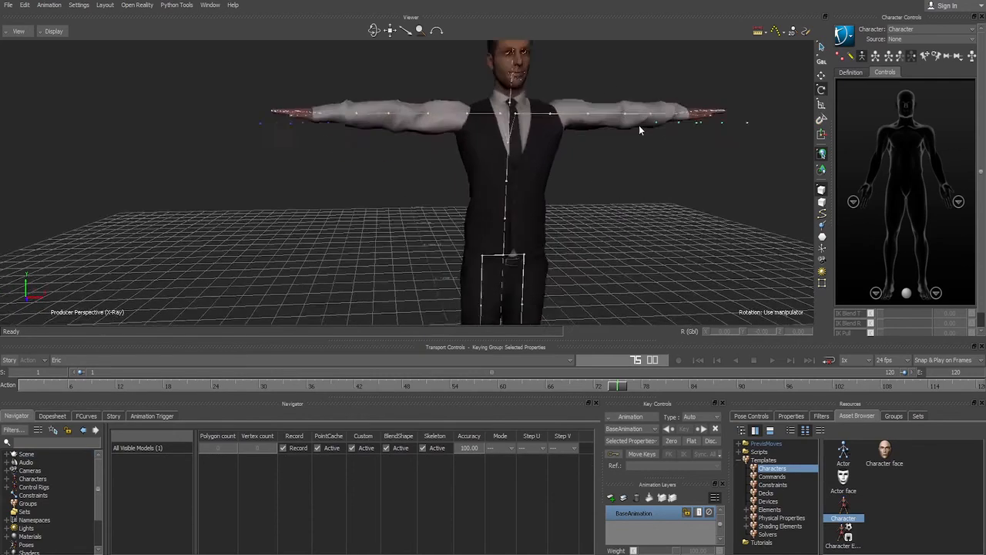
pyautogui.click(529, 64)
pyautogui.keyDown('shift'); pyautogui.moveTo(676, 90); pyautogui.dragTo(589, 134); pyautogui.keyUp('shift')
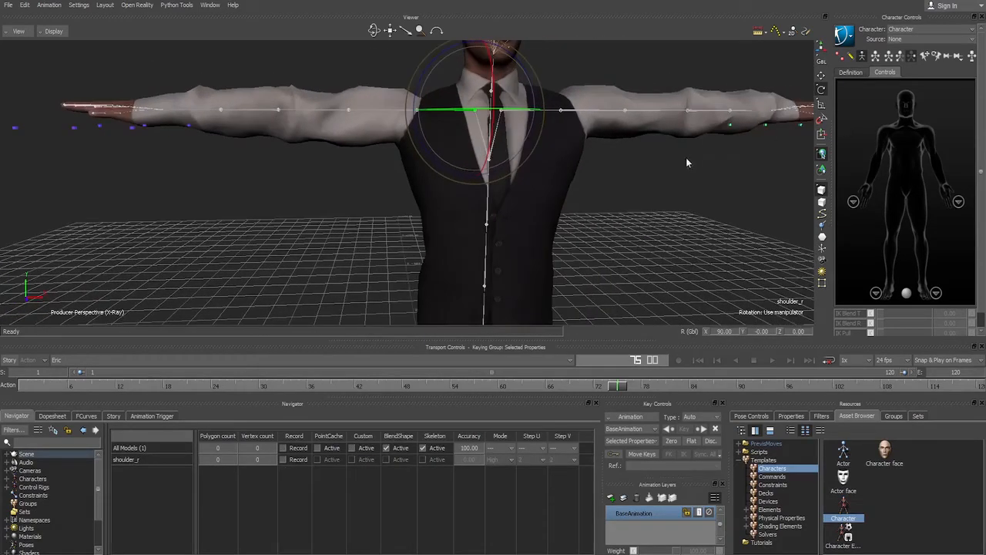
pyautogui.keyDown('ctrl'); pyautogui.keyDown('shift'); pyautogui.moveTo(793, 139); pyautogui.dragTo(738, 147); pyautogui.keyUp('shift'); pyautogui.keyUp('ctrl')
pyautogui.click(936, 38)
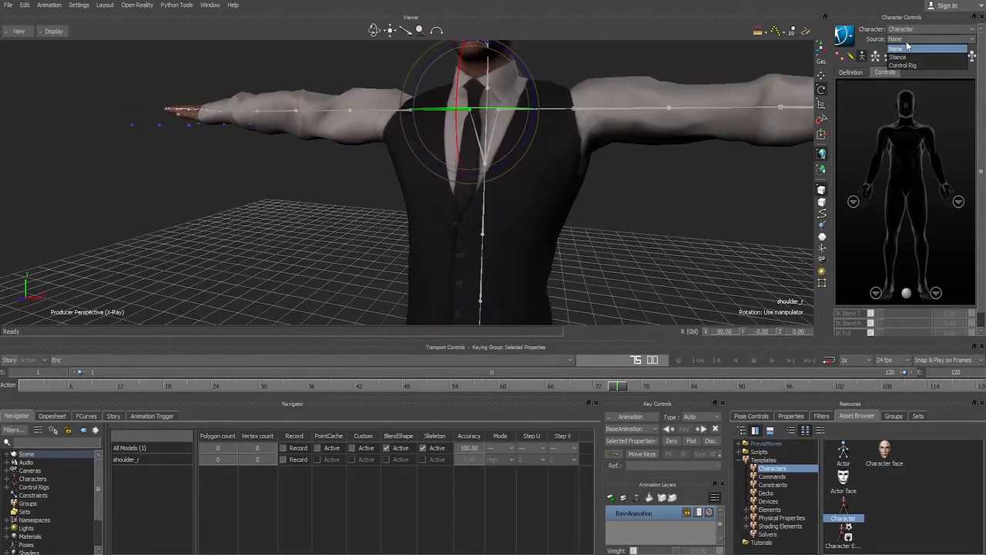
pyautogui.click(896, 58)
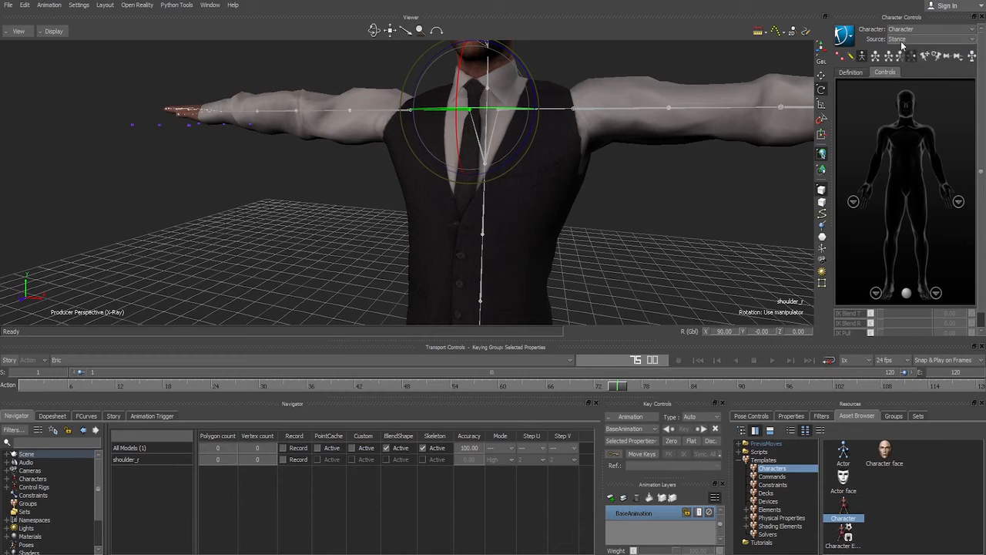
# Step: Delete the character's control rig from the scene
pyautogui.click(54, 416)
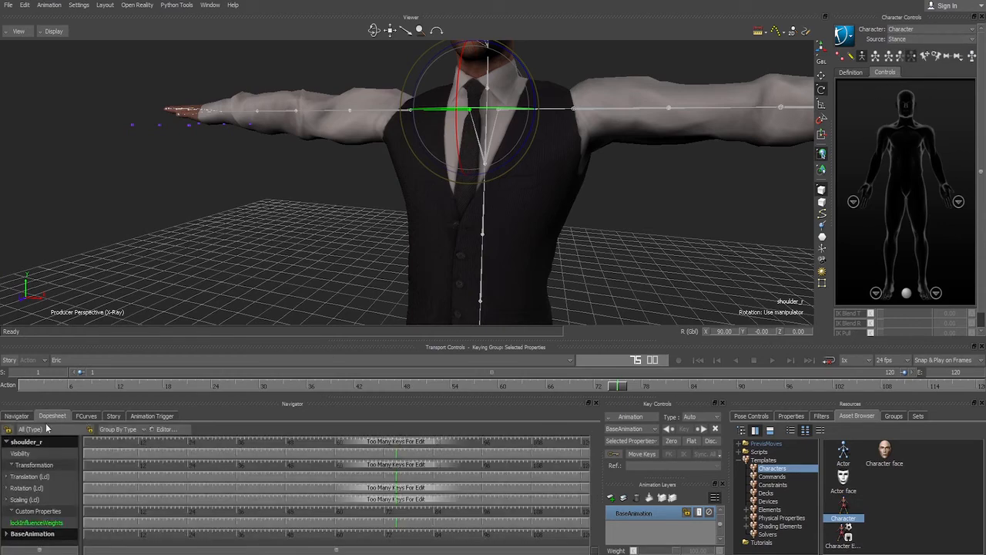
pyautogui.click(90, 418)
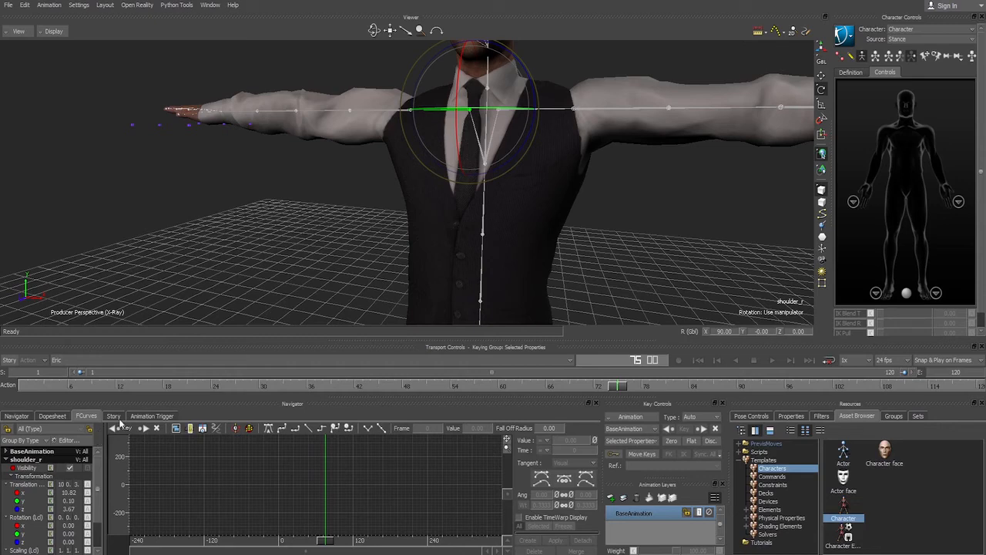
pyautogui.click(114, 416)
pyautogui.click(16, 416)
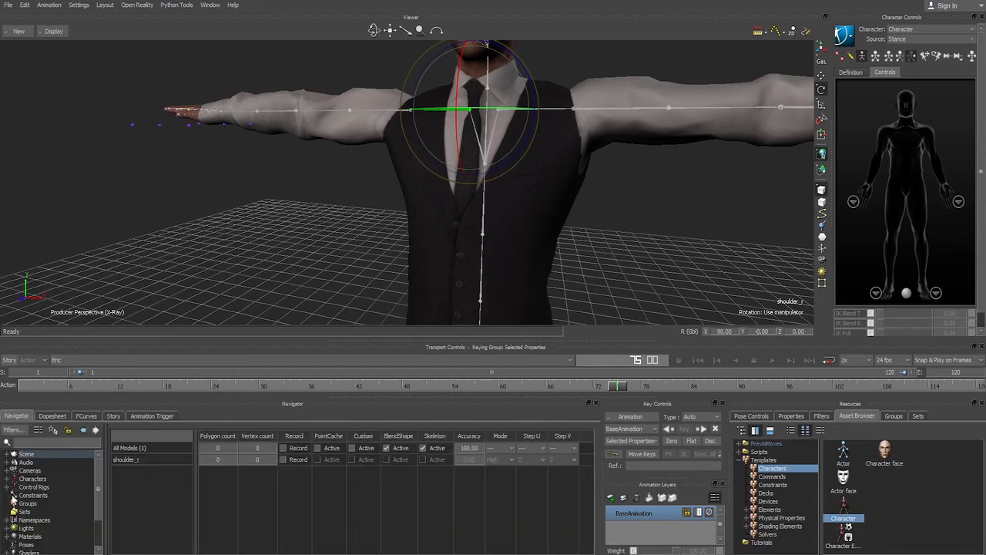
pyautogui.rightClick(46, 496)
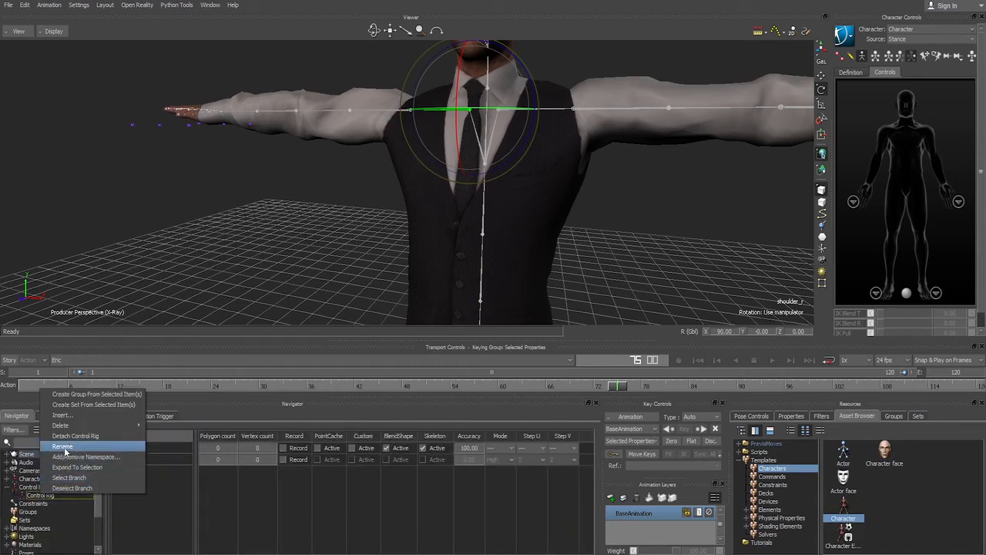
pyautogui.moveTo(77, 426)
pyautogui.click(166, 426)
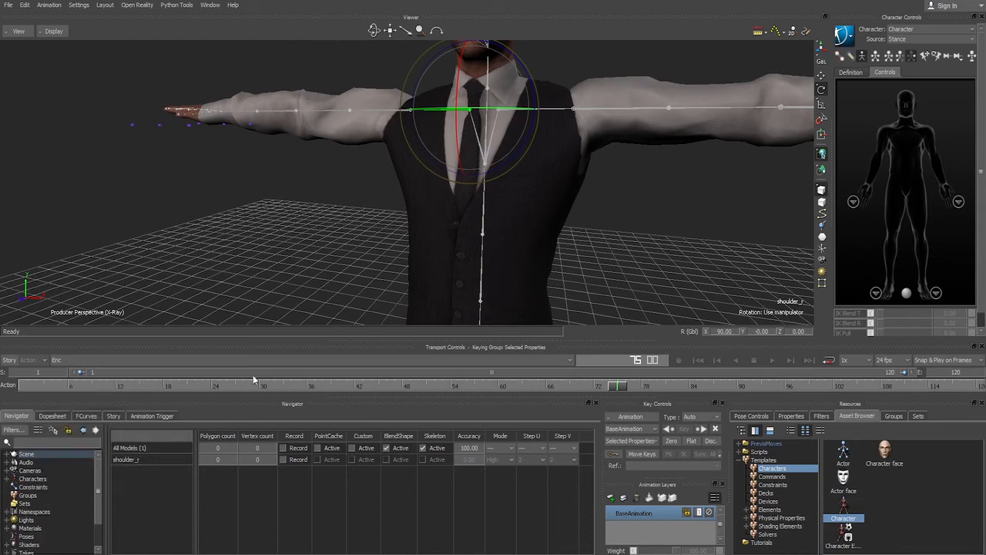
# Step: Inspect the character's RightShoulder mapping, unlock the characterization, and check the shoulder_r bone in the schematic view
pyautogui.click(852, 72)
pyautogui.click(895, 127)
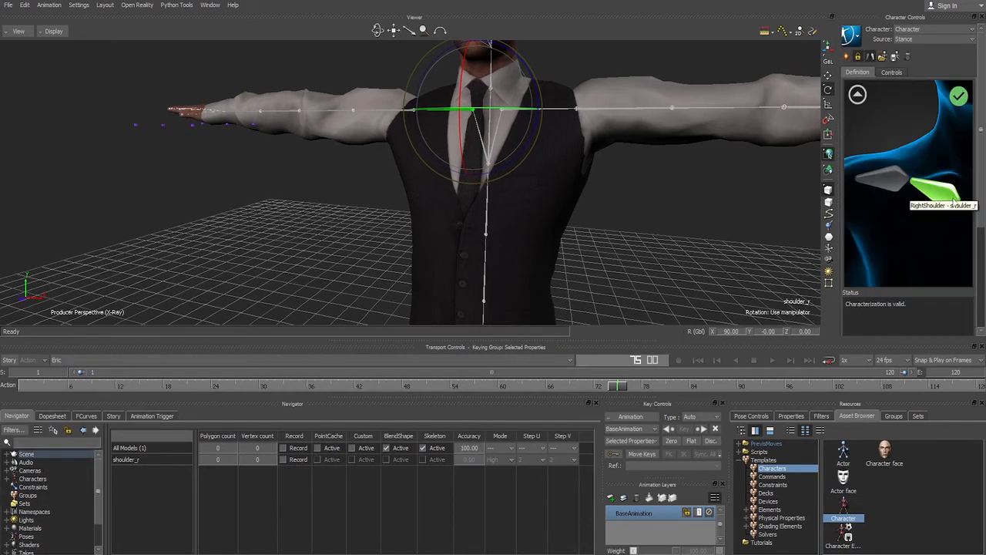
pyautogui.click(869, 58)
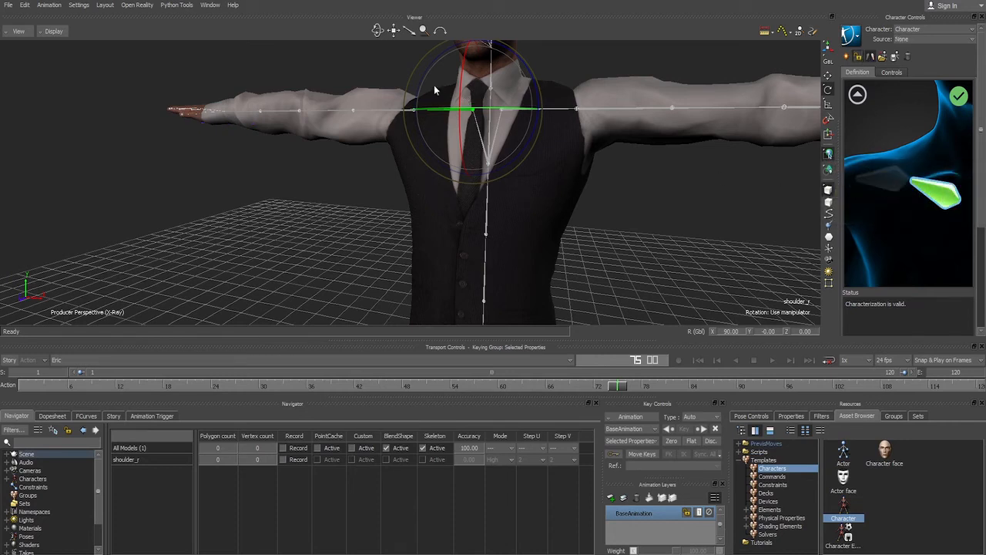
pyautogui.hotkey('ctrl', 'z')
pyautogui.hotkey('ctrl', 'y')
pyautogui.hotkey('ctrl', 'w')
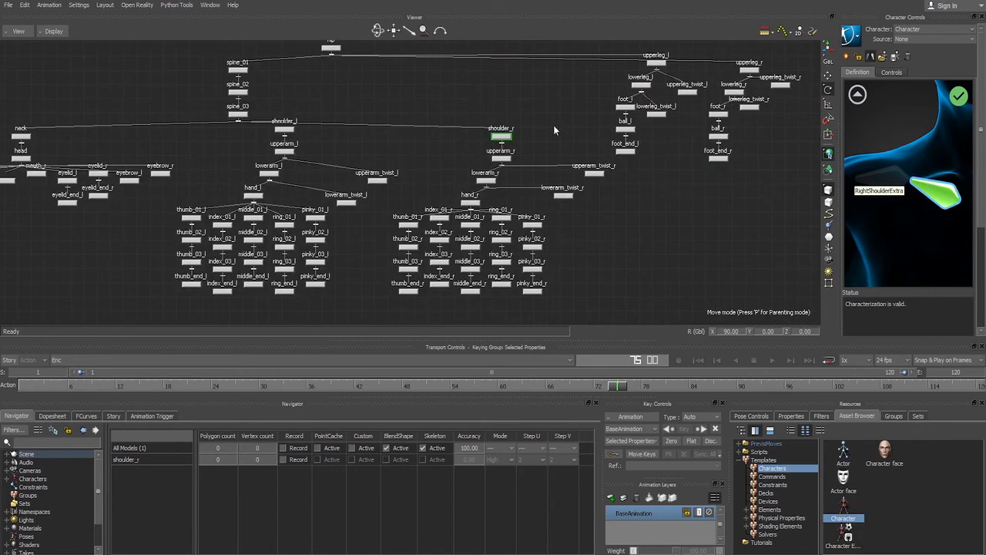
# Step: Inspect the right arm mapping to upperarm_r in the full-body definition, and lock the characterization again as a biped
pyautogui.click(858, 94)
pyautogui.click(891, 136)
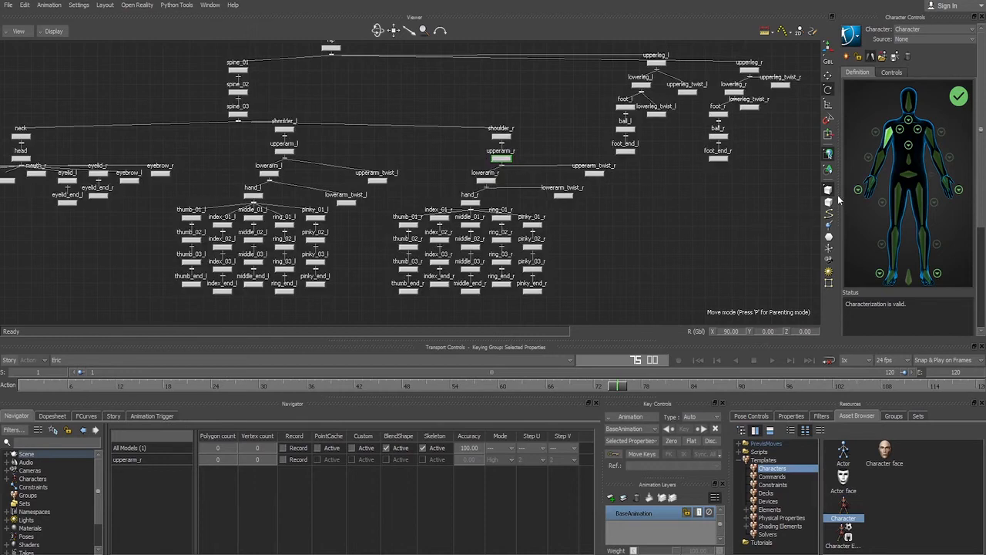
pyautogui.click(861, 60)
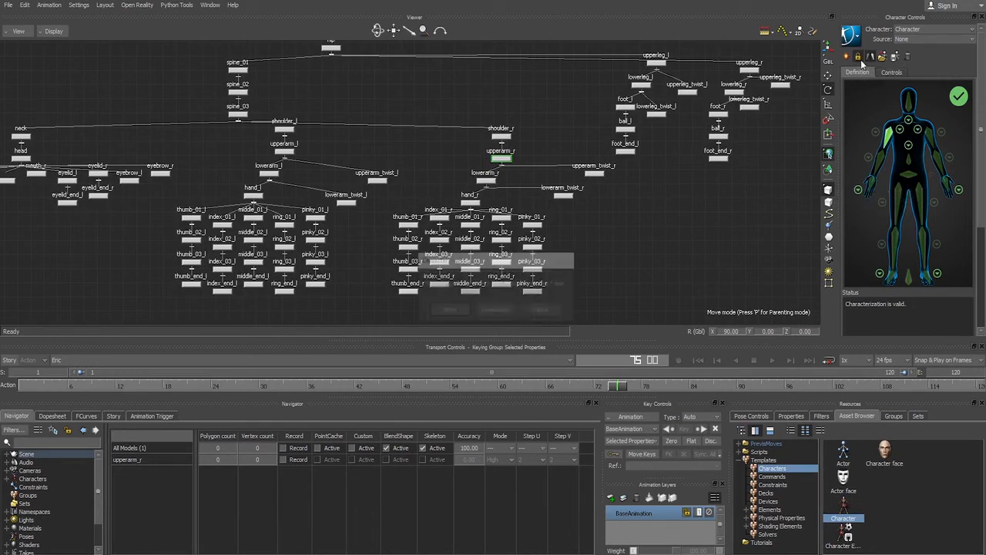
pyautogui.click(449, 310)
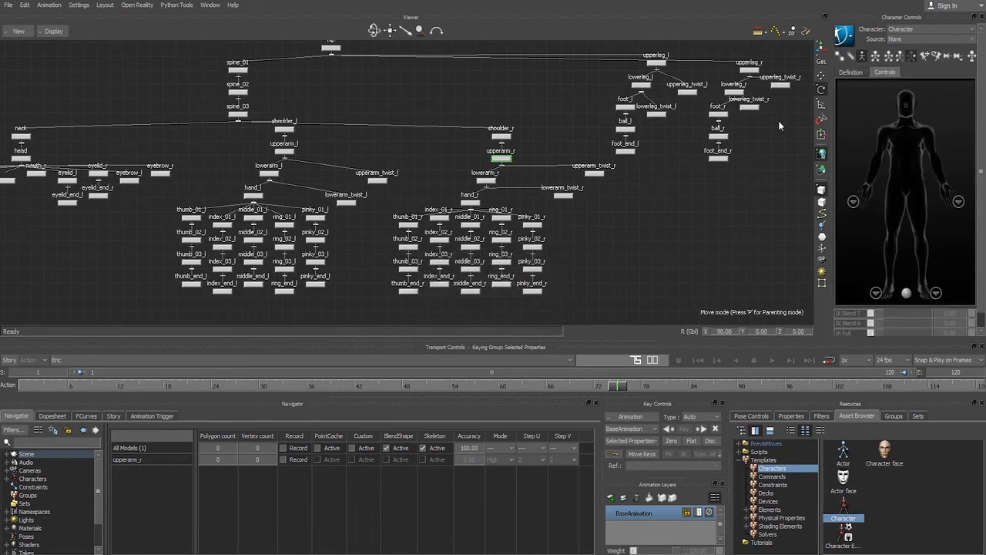
pyautogui.click(845, 35)
pyautogui.moveTo(857, 105)
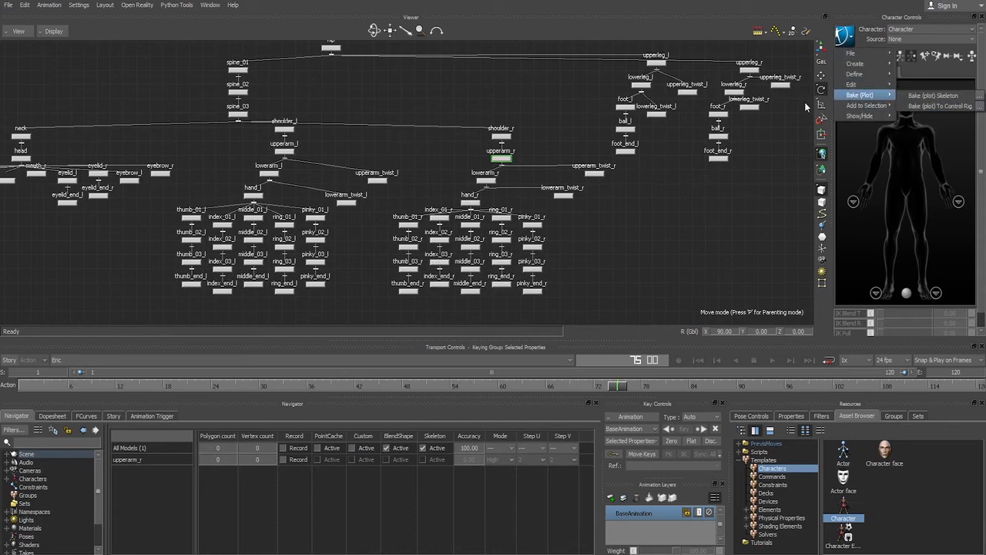
pyautogui.click(672, 217)
# Step: Examine the whole bone hierarchy under rp_eric_rigged_001 in the schematic view, from the spine to both arms and legs
pyautogui.scroll(-6, 484, 218)
pyautogui.keyDown('shift'); pyautogui.moveTo(485, 210); pyautogui.dragTo(319, 216); pyautogui.keyUp('shift')
pyautogui.rightClick(495, 200)
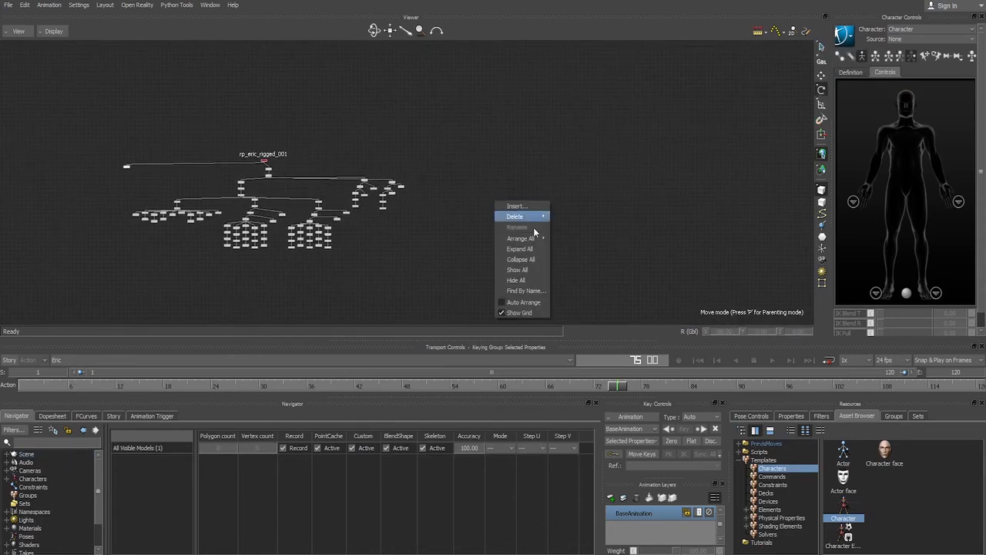
pyautogui.click(397, 176)
pyautogui.keyDown('shift'); pyautogui.moveTo(409, 230); pyautogui.dragTo(561, 81); pyautogui.keyUp('shift')
pyautogui.keyDown('ctrl'); pyautogui.moveTo(564, 124); pyautogui.dragTo(416, 262); pyautogui.keyUp('ctrl')
pyautogui.keyDown('shift'); pyautogui.moveTo(549, 164); pyautogui.dragTo(531, 115); pyautogui.keyUp('shift')
pyautogui.keyDown('shift'); pyautogui.moveTo(440, 108); pyautogui.dragTo(505, 222); pyautogui.keyUp('shift')
pyautogui.keyDown('shift'); pyautogui.moveTo(427, 215); pyautogui.dragTo(470, 210); pyautogui.keyUp('shift')
pyautogui.keyDown('shift'); pyautogui.moveTo(454, 156); pyautogui.dragTo(465, 197); pyautogui.keyUp('shift')
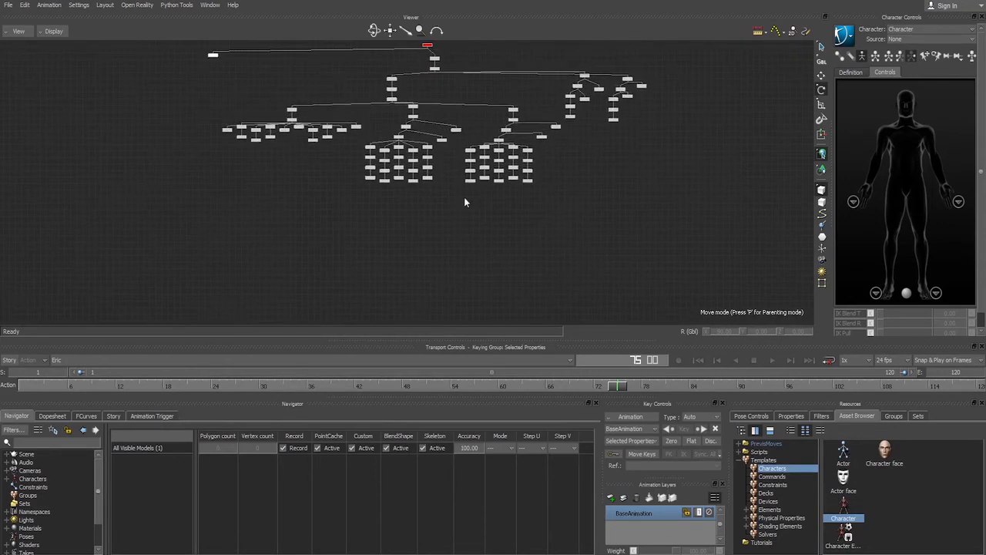
pyautogui.keyDown('shift'); pyautogui.moveTo(339, 145); pyautogui.dragTo(497, 177); pyautogui.keyUp('shift')
pyautogui.keyDown('shift'); pyautogui.moveTo(637, 177); pyautogui.dragTo(484, 171); pyautogui.keyUp('shift')
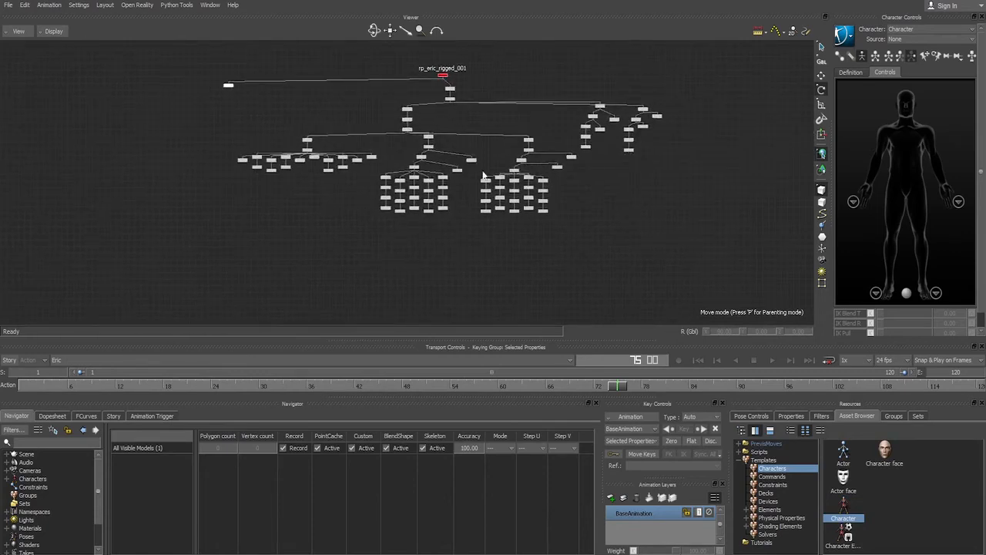
pyautogui.keyDown('ctrl'); pyautogui.moveTo(612, 119); pyautogui.dragTo(553, 107); pyautogui.keyUp('ctrl')
pyautogui.keyDown('shift'); pyautogui.moveTo(663, 64); pyautogui.dragTo(533, 160); pyautogui.keyUp('shift')
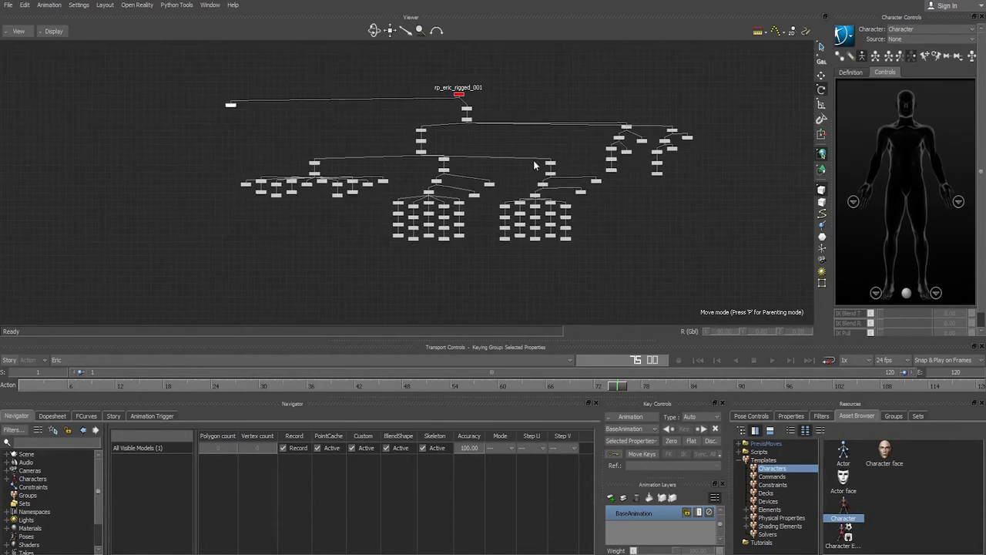
# Step: Bake the character to a control rig, creating it as an FK/IK rig
pyautogui.click(844, 35)
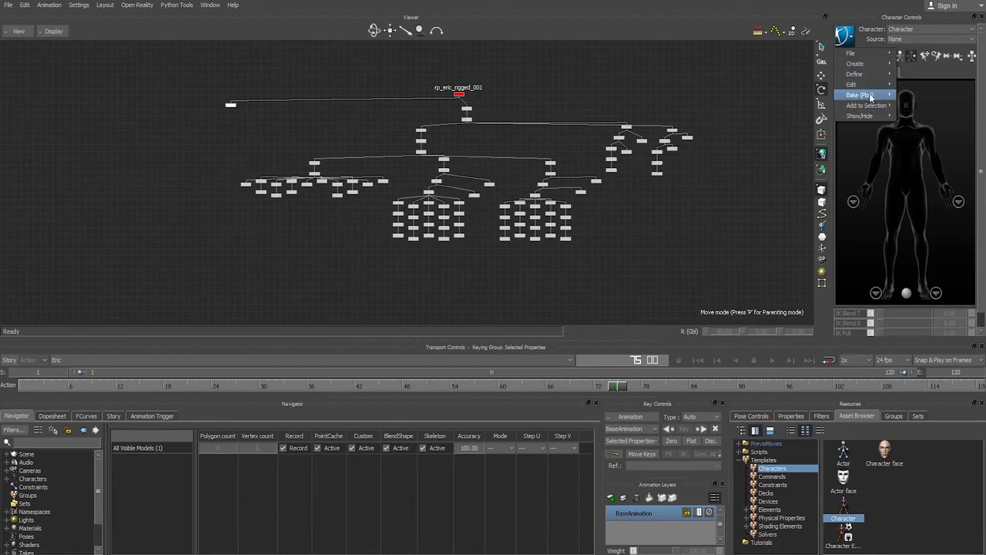
pyautogui.moveTo(867, 95)
pyautogui.click(924, 107)
pyautogui.click(452, 309)
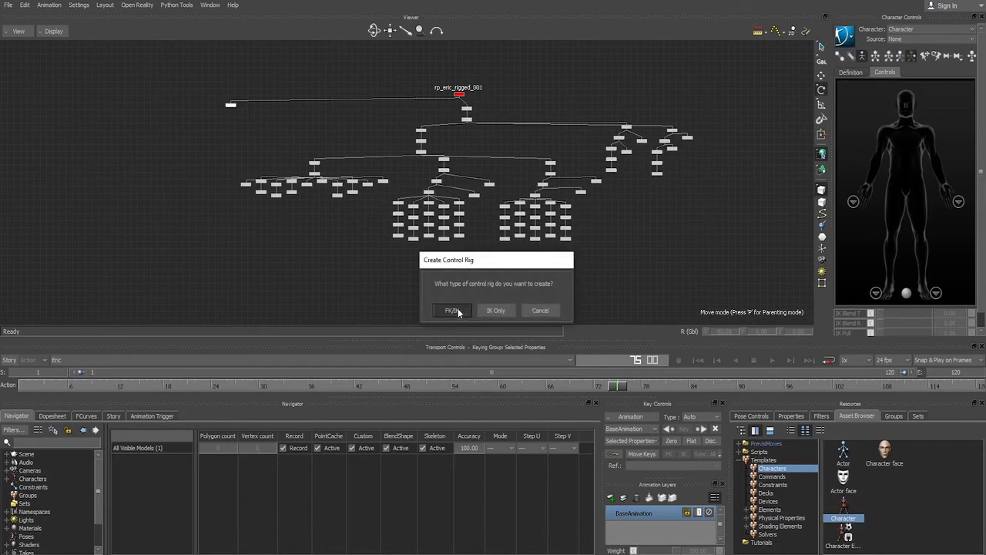
# Step: Select the rig's right shoulder and right arm controls together in the schematic view
pyautogui.keyDown('ctrl'); pyautogui.moveTo(647, 174); pyautogui.dragTo(604, 118); pyautogui.keyUp('ctrl')
pyautogui.click(892, 134)
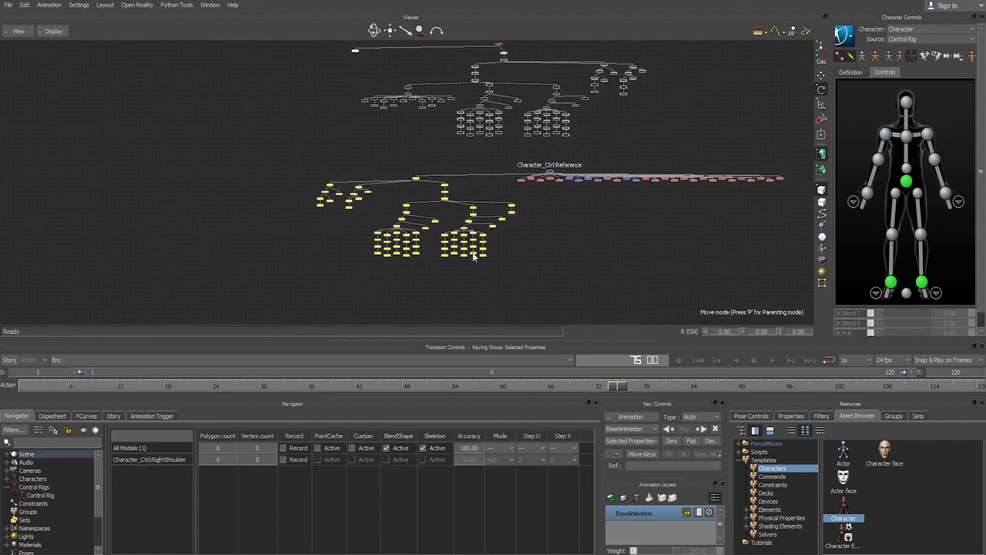
pyautogui.keyDown('ctrl'); pyautogui.moveTo(472, 252); pyautogui.dragTo(506, 166); pyautogui.keyUp('ctrl')
pyautogui.keyDown('shift'); pyautogui.click(468, 184); pyautogui.keyUp('shift')
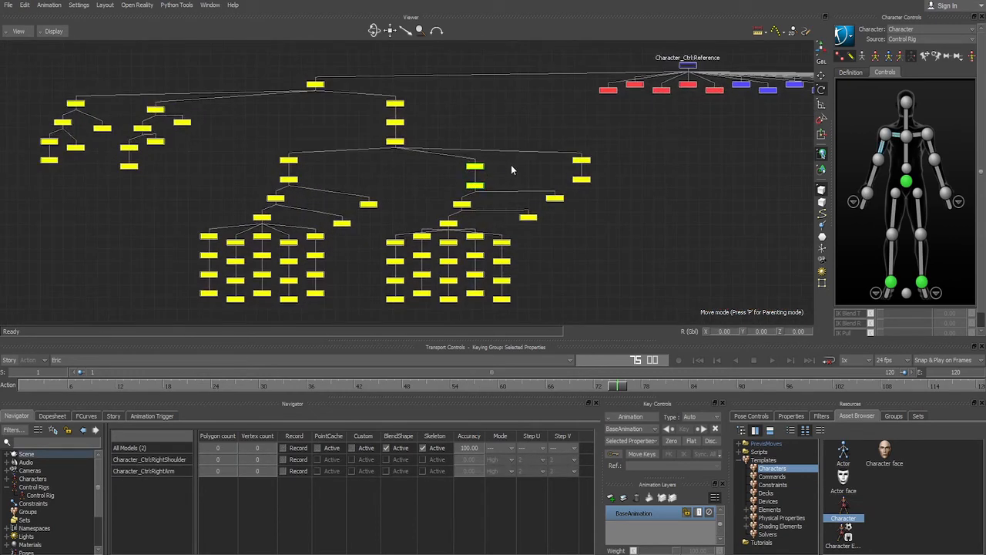
# Step: Clear the selection, check the rig in the perspective view, and locate the right shoulder control in the schematic
pyautogui.hotkey('ctrl', 'w')
pyautogui.click(657, 210)
pyautogui.keyDown('ctrl'); pyautogui.moveTo(657, 210); pyautogui.dragTo(592, 239); pyautogui.keyUp('ctrl')
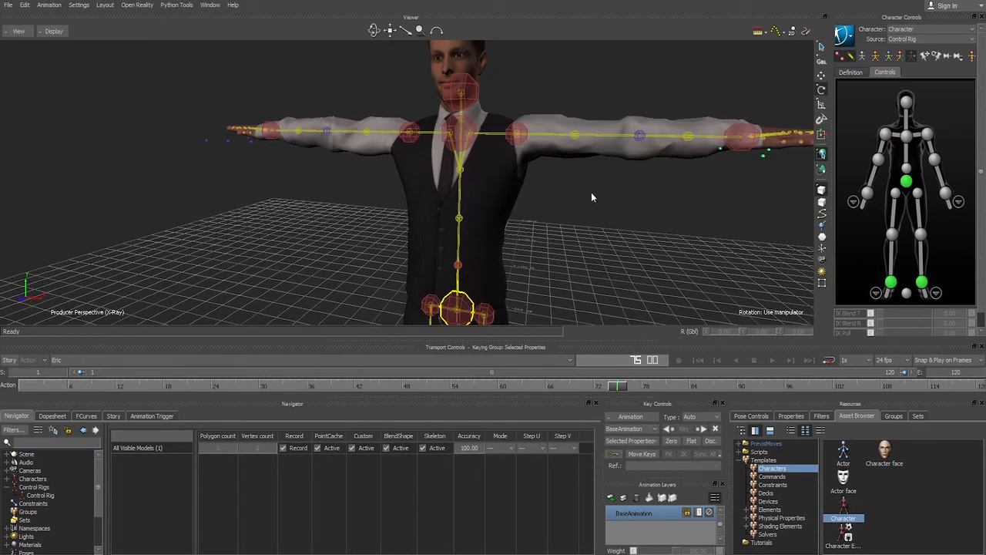
pyautogui.keyDown('ctrl'); pyautogui.moveTo(571, 205); pyautogui.dragTo(549, 220); pyautogui.keyUp('ctrl')
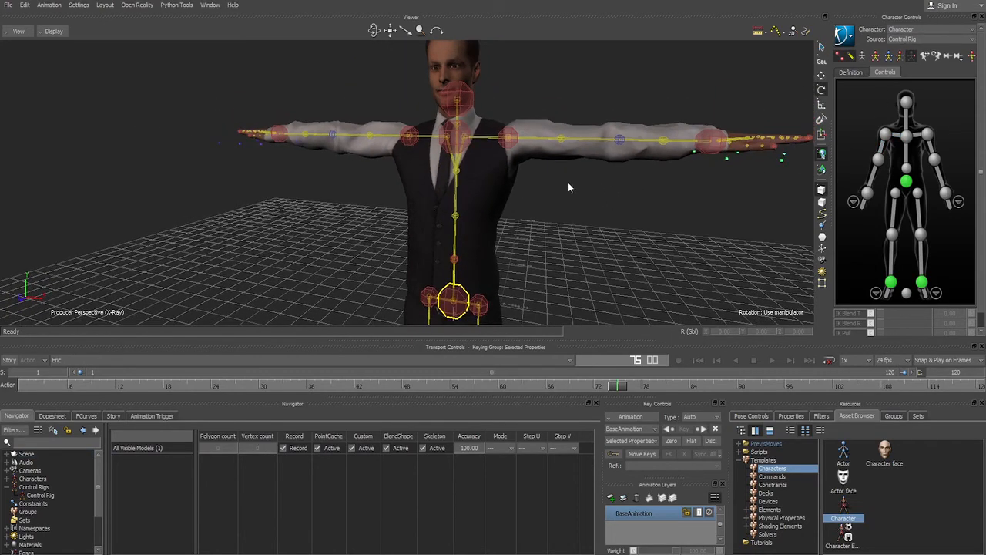
pyautogui.hotkey('ctrl', 'w')
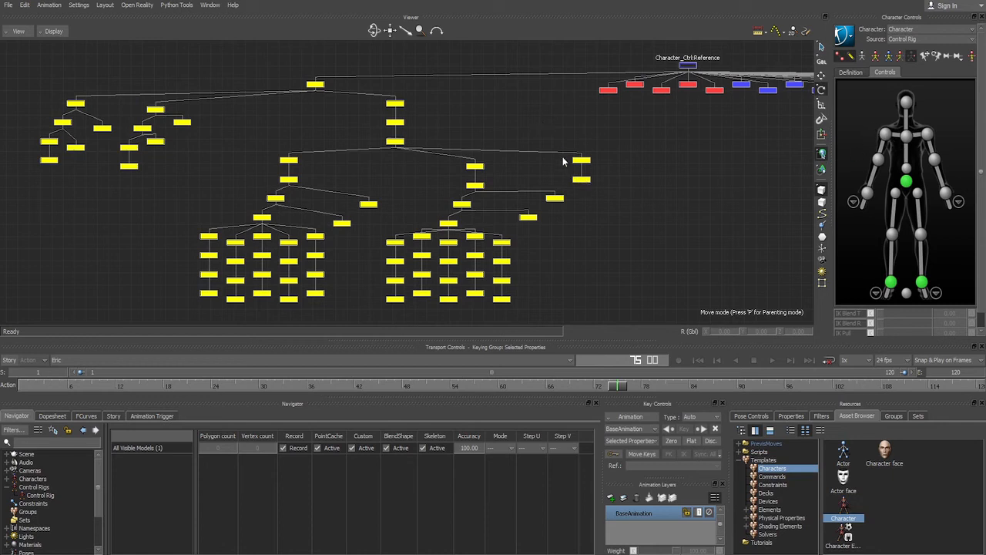
pyautogui.click(894, 135)
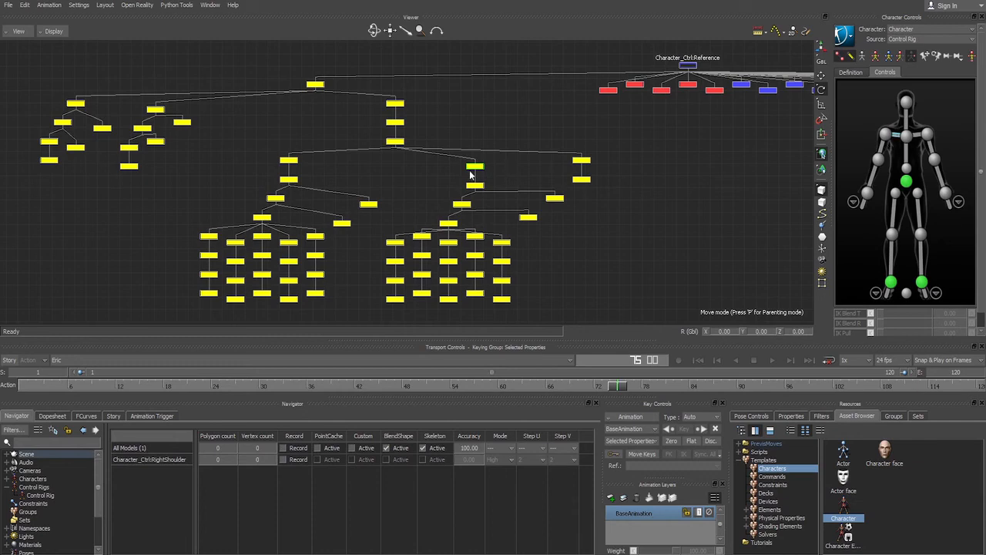
# Step: Examine the right shoulder control and surrounding chest joints up close in the front view
pyautogui.hotkey('ctrl', 'f')
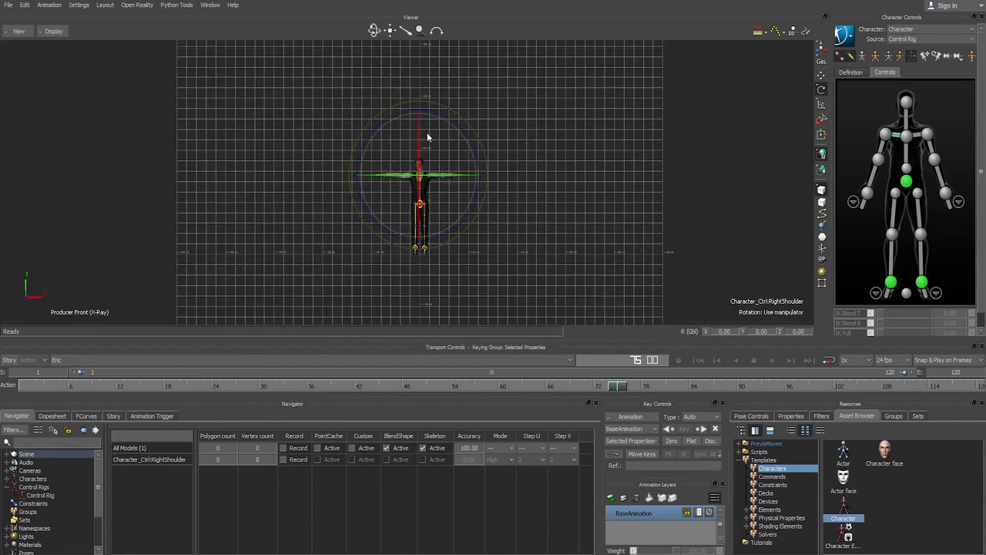
pyautogui.keyDown('ctrl'); pyautogui.moveTo(435, 198); pyautogui.dragTo(563, 123); pyautogui.keyUp('ctrl')
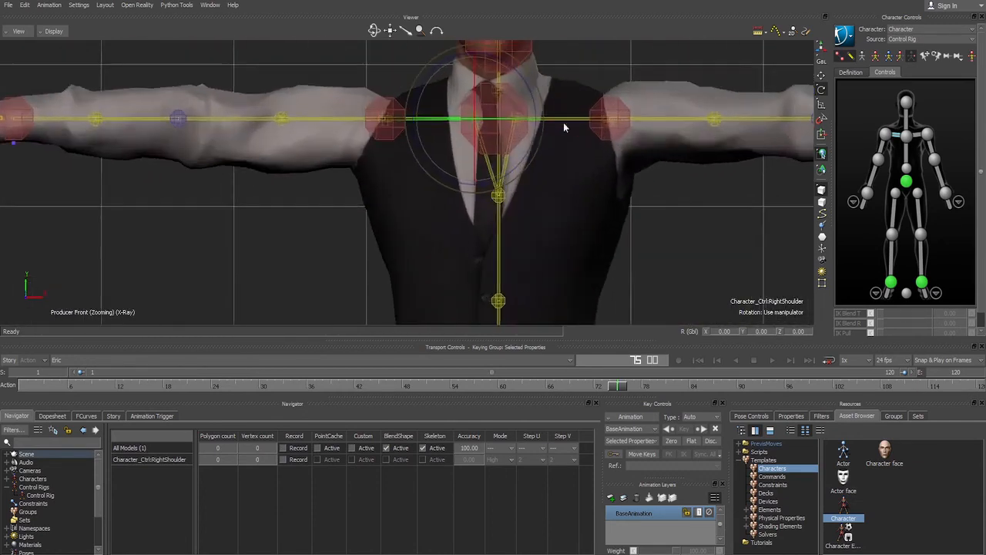
pyautogui.click(624, 87)
pyautogui.hotkey('ctrl', 'z')
pyautogui.click(38, 494)
pyautogui.rightClick(36, 497)
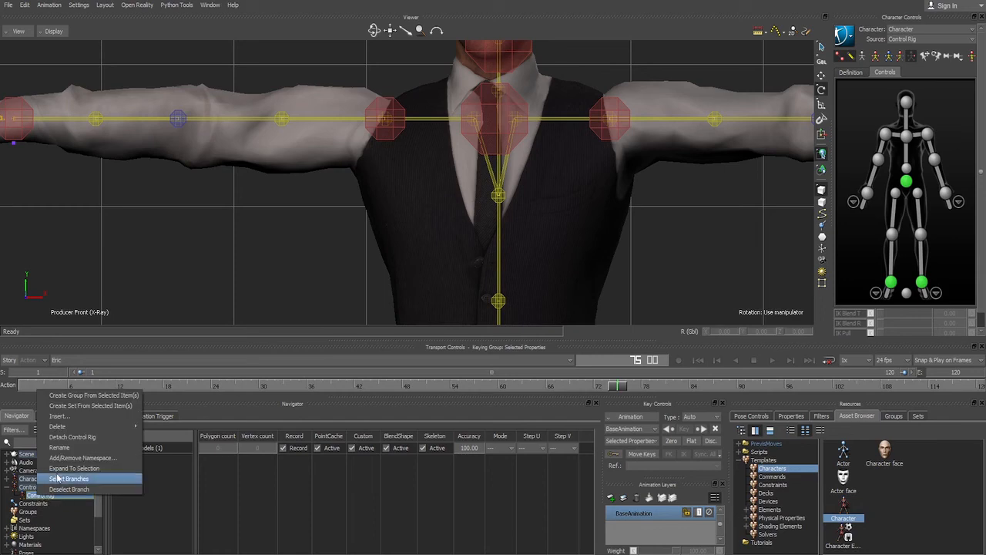
pyautogui.click(641, 241)
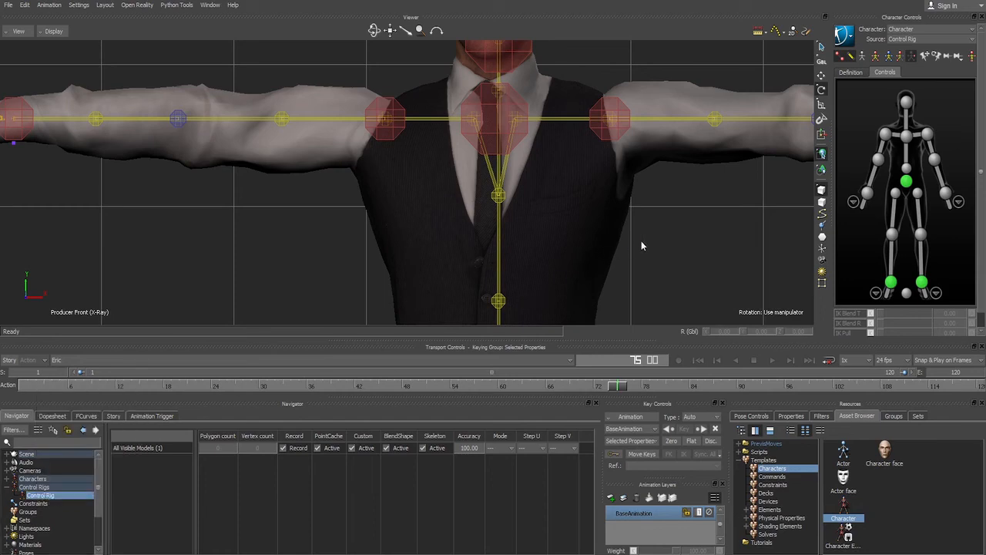
# Step: Return to the perspective view, set the keying mode to Full Body, and select the character's hips effector
pyautogui.hotkey('ctrl', 'e')
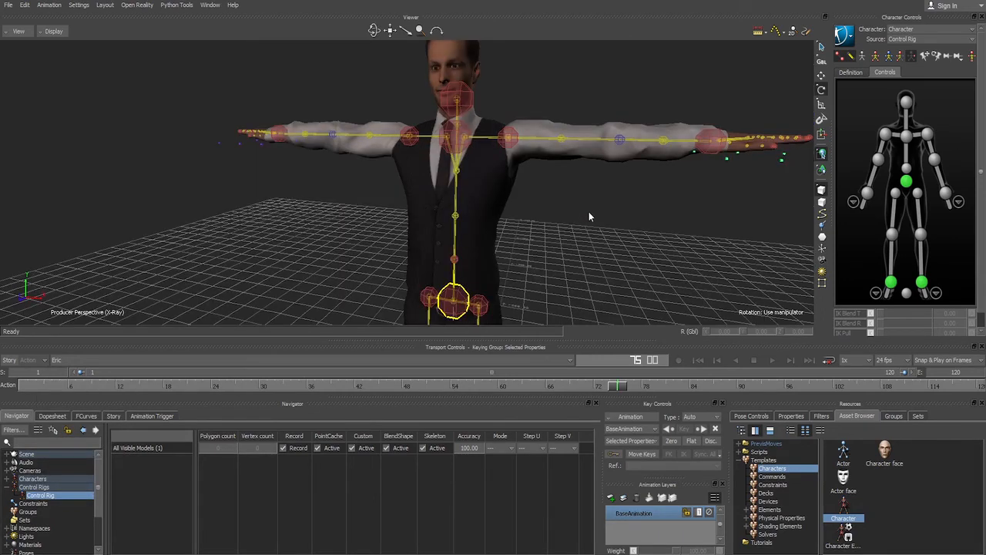
pyautogui.keyDown('ctrl'); pyautogui.moveTo(589, 217); pyautogui.dragTo(545, 302); pyautogui.keyUp('ctrl')
pyautogui.keyDown('shift'); pyautogui.moveTo(537, 262); pyautogui.dragTo(533, 229); pyautogui.keyUp('shift')
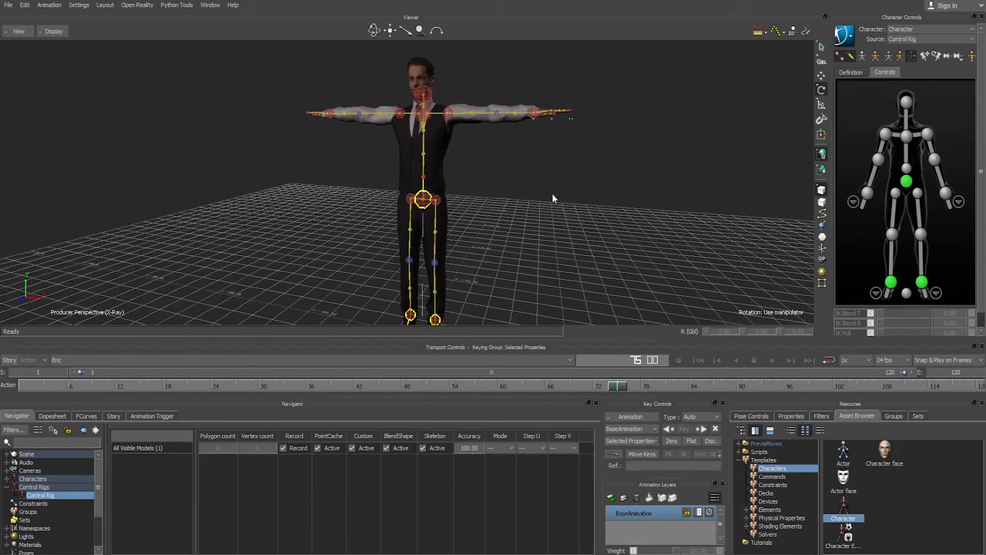
pyautogui.click(876, 57)
pyautogui.click(906, 181)
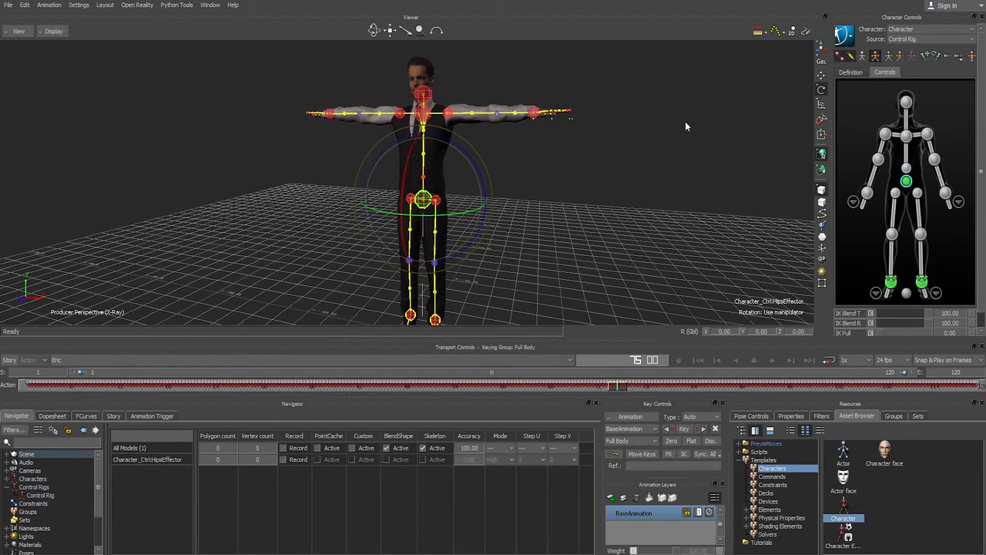
# Step: Lower the right arm and rotate the right shoulder control to test the rig, undo the rotations, and clear the selection
pyautogui.keyDown('ctrl'); pyautogui.moveTo(685, 121); pyautogui.dragTo(638, 156); pyautogui.keyUp('ctrl')
pyautogui.click(893, 134)
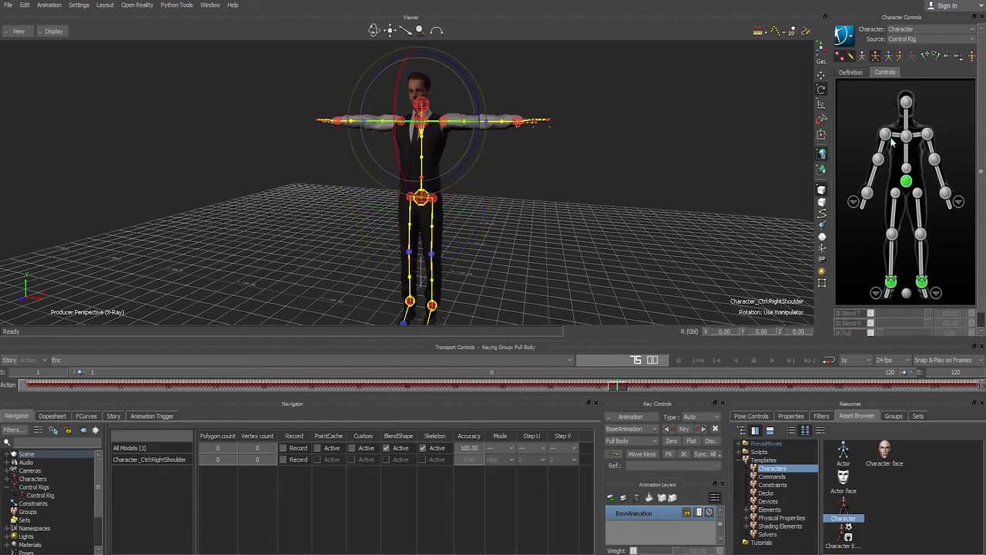
pyautogui.moveTo(476, 150); pyautogui.dragTo(465, 108)
pyautogui.click(881, 147)
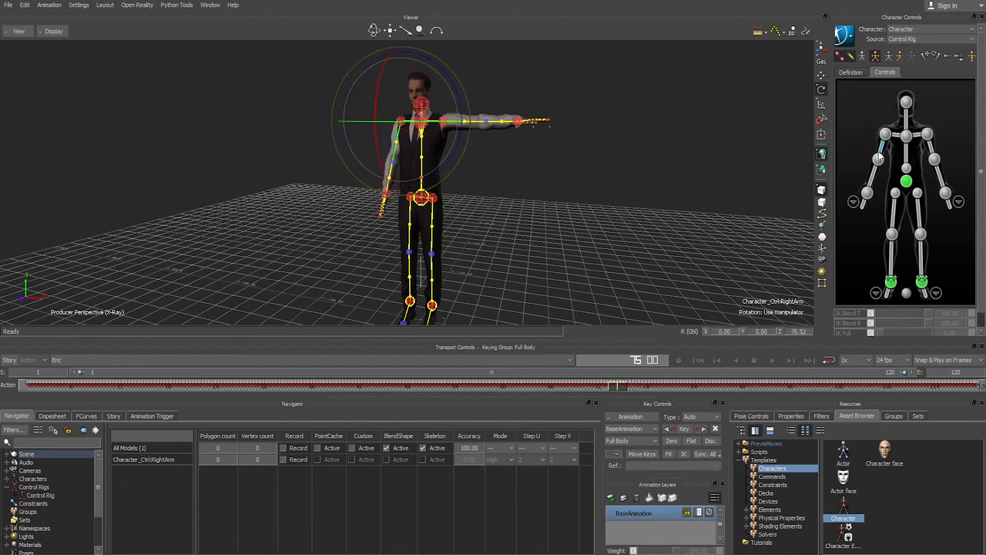
pyautogui.click(894, 137)
pyautogui.moveTo(396, 137); pyautogui.dragTo(421, 113)
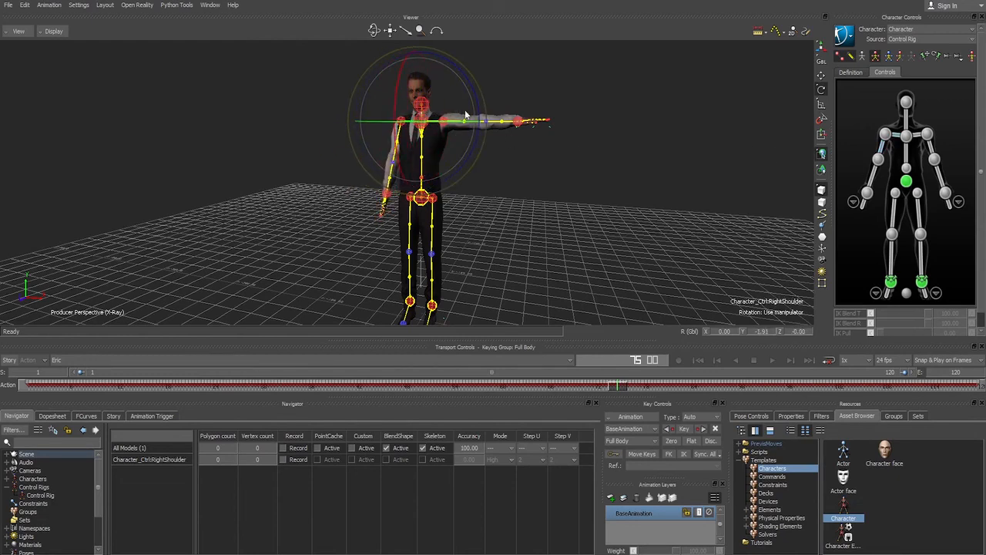
pyautogui.hotkey('ctrl', 'z')
pyautogui.hotkey('ctrl', 'z')
pyautogui.click(590, 191)
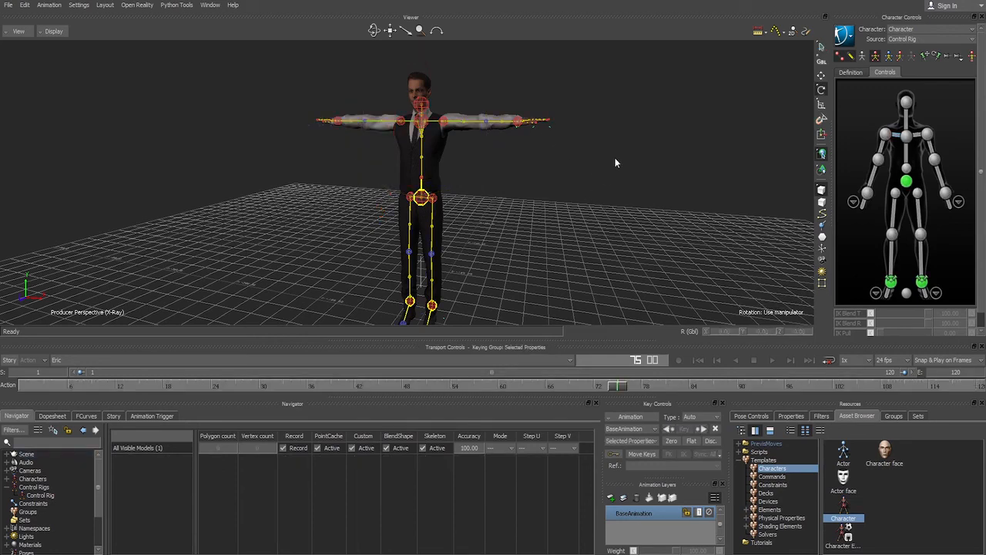
# Step: Inspect the character from several angles with only models displayed, and restore the X-ray display
pyautogui.hotkey('ctrl', 'a')
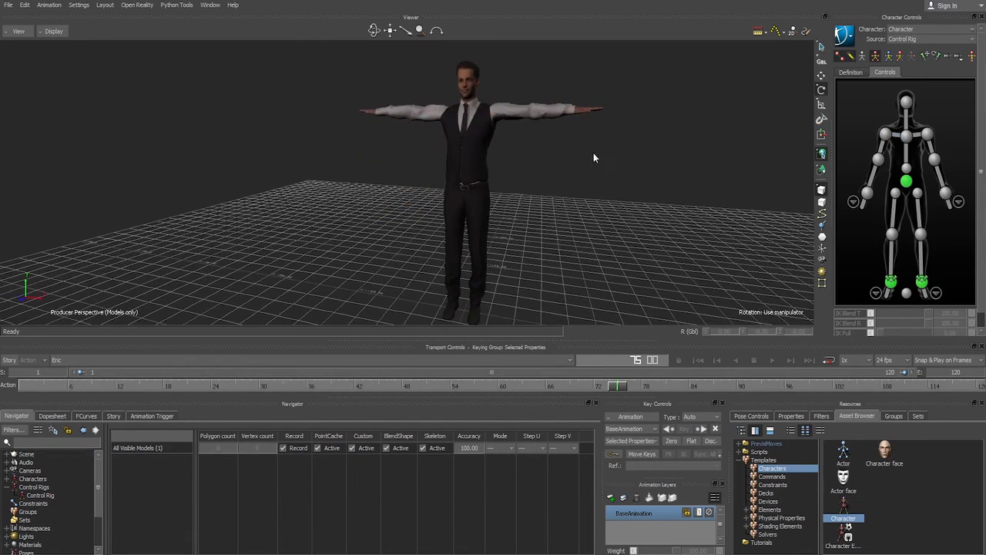
pyautogui.keyDown('ctrl'); pyautogui.keyDown('shift'); pyautogui.moveTo(593, 152); pyautogui.dragTo(607, 158); pyautogui.keyUp('shift'); pyautogui.keyUp('ctrl')
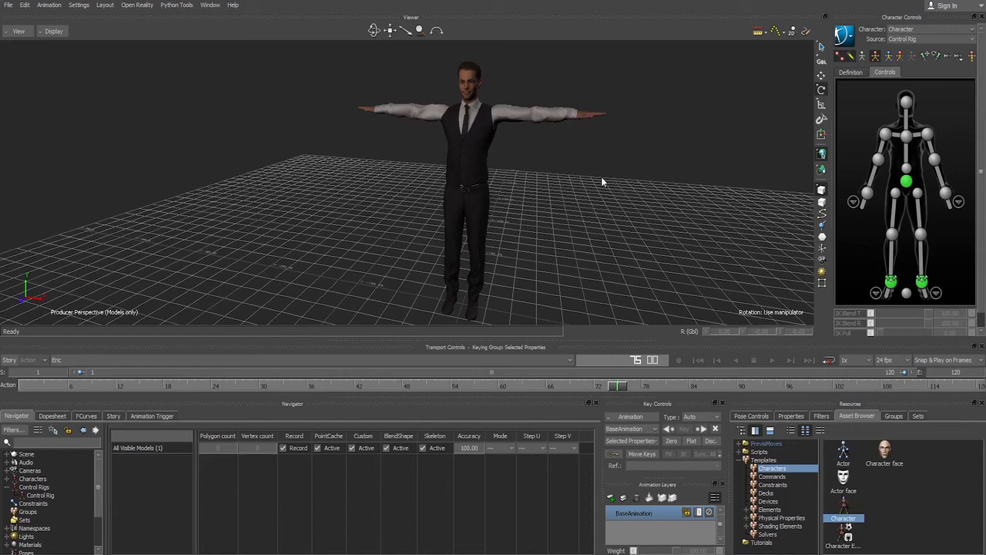
pyautogui.keyDown('ctrl'); pyautogui.keyDown('shift'); pyautogui.moveTo(608, 166); pyautogui.dragTo(591, 195); pyautogui.keyUp('shift'); pyautogui.keyUp('ctrl')
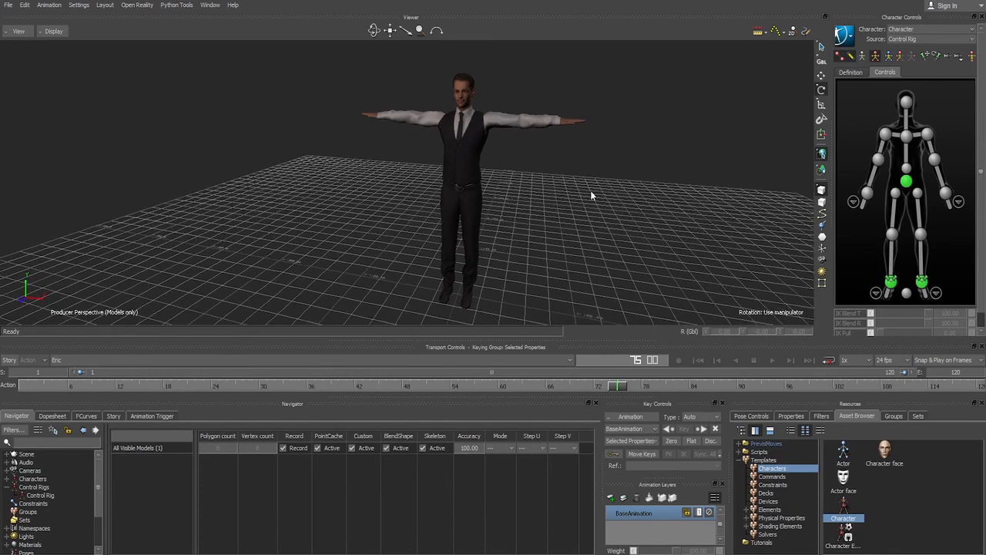
pyautogui.keyDown('ctrl'); pyautogui.keyDown('shift'); pyautogui.moveTo(744, 116); pyautogui.dragTo(706, 118); pyautogui.keyUp('shift'); pyautogui.keyUp('ctrl')
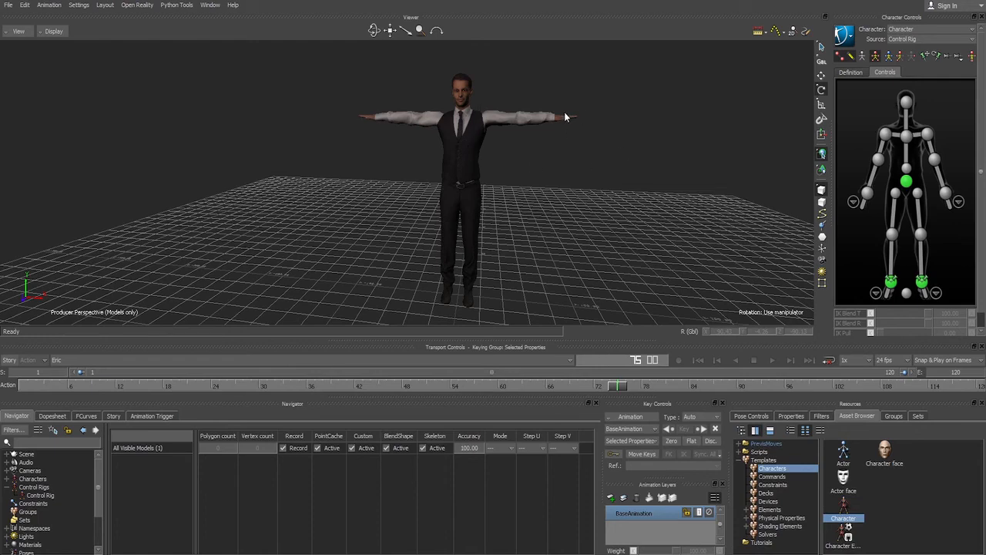
pyautogui.hotkey('ctrl', 'a')
pyautogui.hotkey('ctrl', 'a')
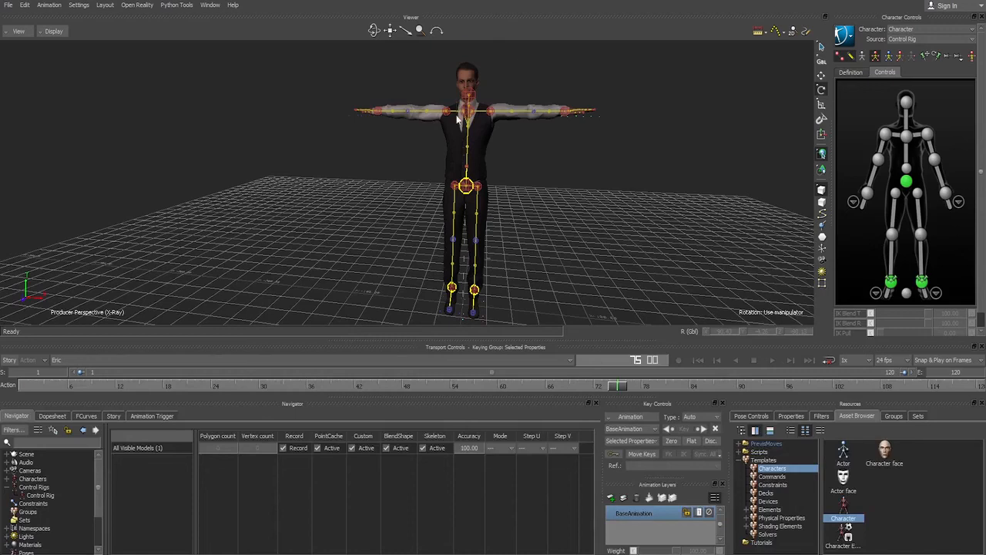
# Step: Clear the right shoulder effector selection and bake (plot) the character's control rig to its skeleton
pyautogui.click(459, 120)
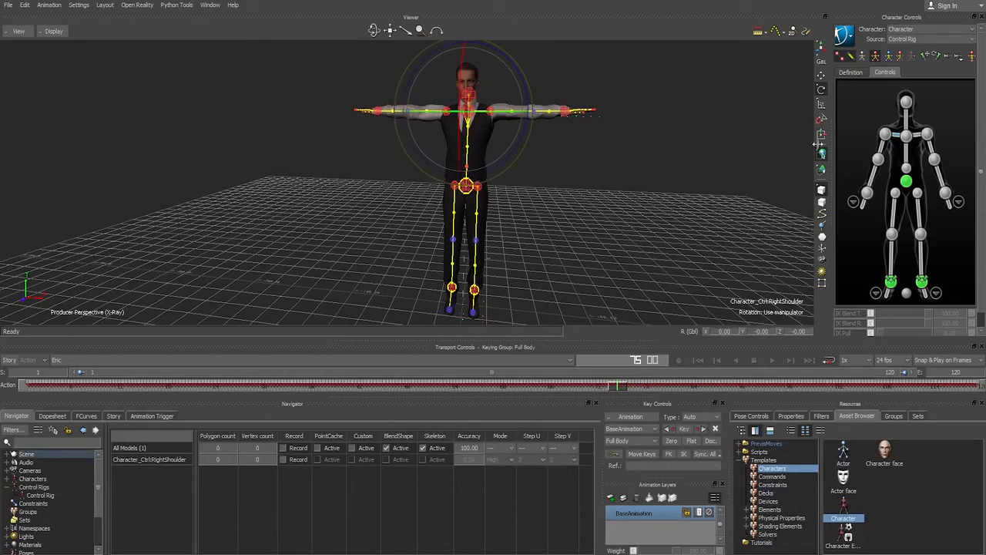
pyautogui.click(706, 177)
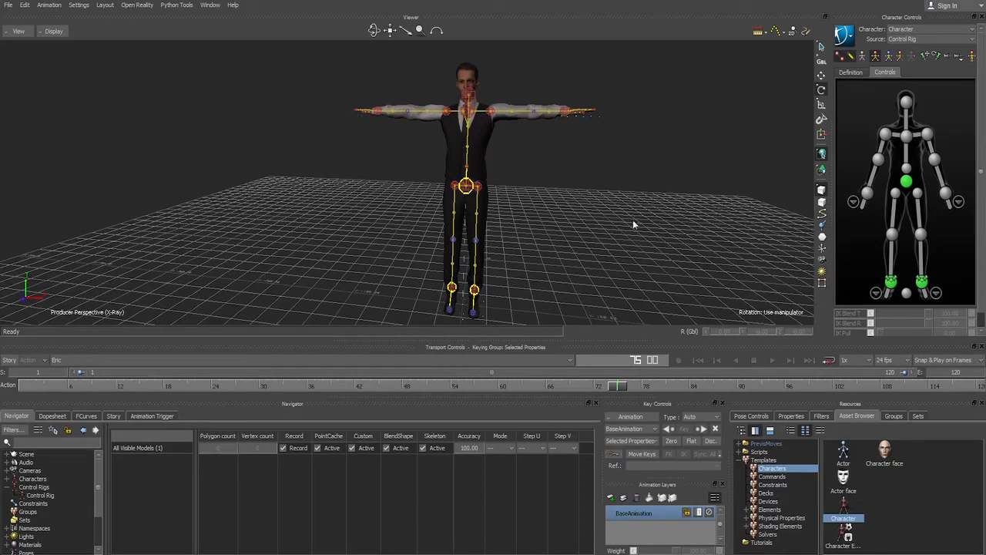
pyautogui.scroll(-3, 650, 183)
pyautogui.click(844, 35)
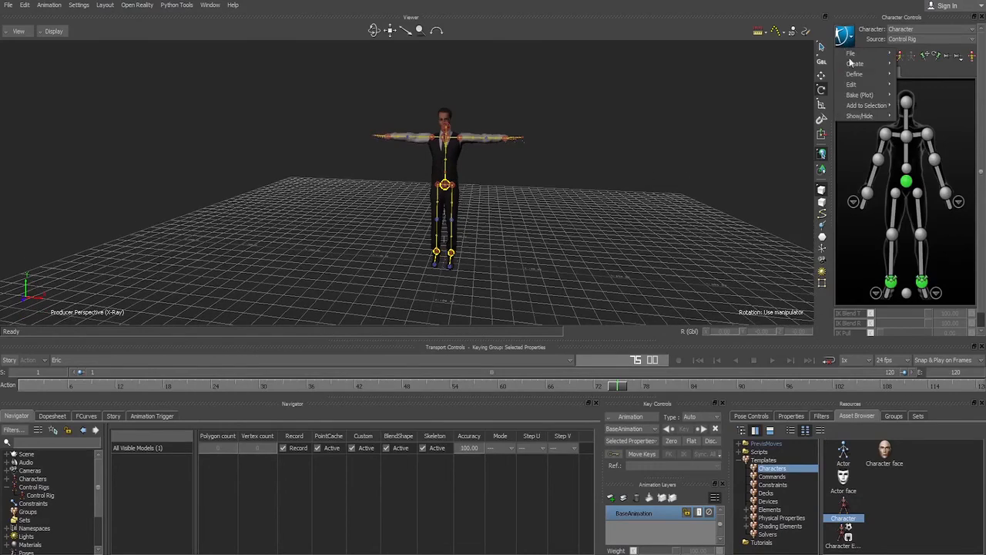
pyautogui.moveTo(890, 95)
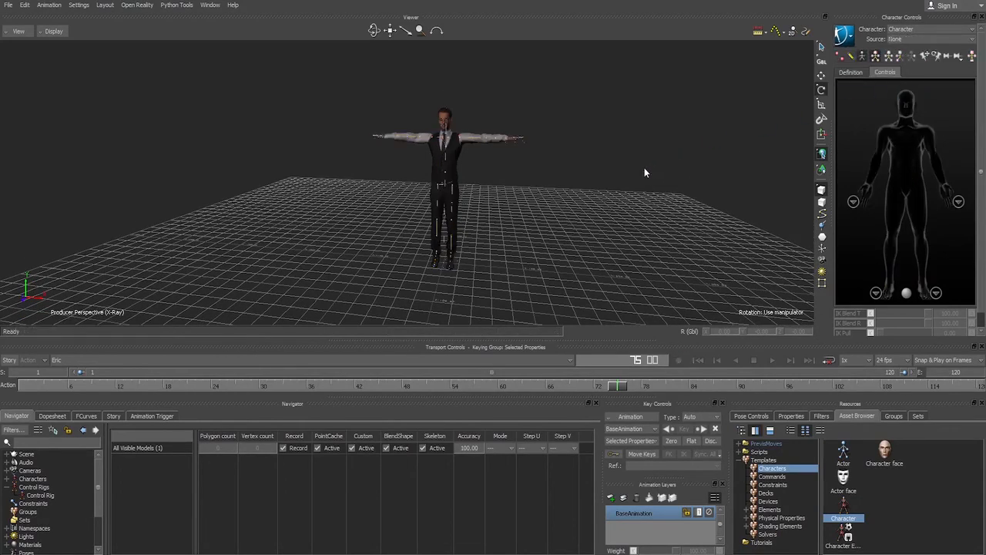
# Step: Examine the rp_eric_rigged_001 and control rig hierarchies in the schematic view, and return to the perspective view
pyautogui.hotkey('ctrl', 'w')
pyautogui.keyDown('ctrl'); pyautogui.moveTo(652, 117); pyautogui.dragTo(525, 193); pyautogui.keyUp('ctrl')
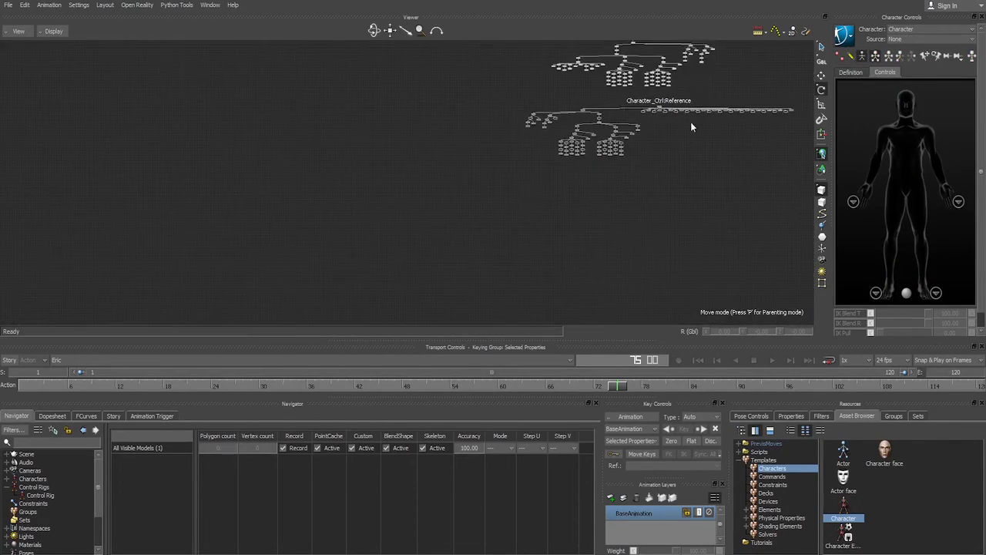
pyautogui.keyDown('shift'); pyautogui.moveTo(690, 122); pyautogui.dragTo(517, 193); pyautogui.keyUp('shift')
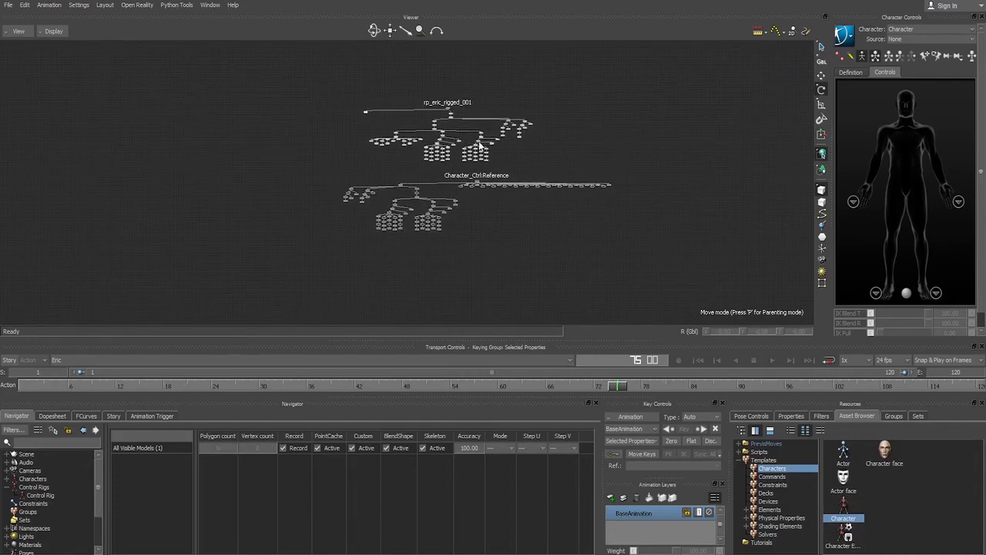
pyautogui.hotkey('ctrl', 'e')
pyautogui.keyDown('ctrl'); pyautogui.moveTo(450, 211); pyautogui.dragTo(523, 134); pyautogui.keyUp('ctrl')
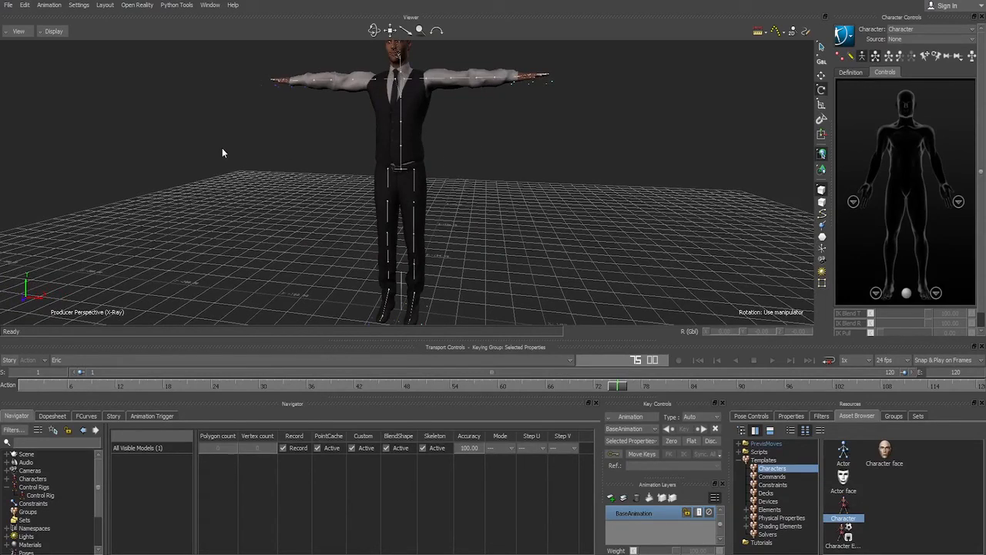
# Step: Try to save the scene as a new file named Eric_rigged_02
pyautogui.click(8, 4)
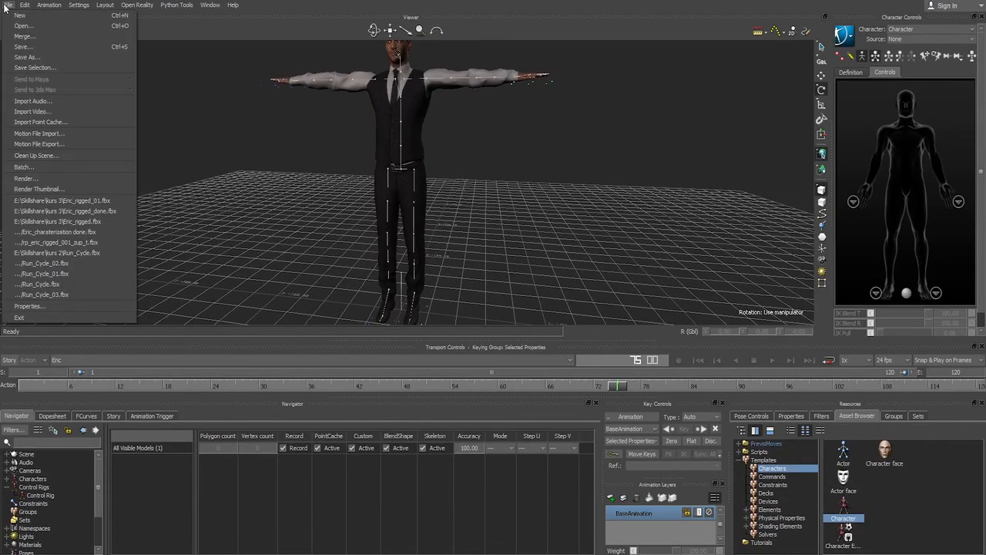
pyautogui.moveTo(49, 4)
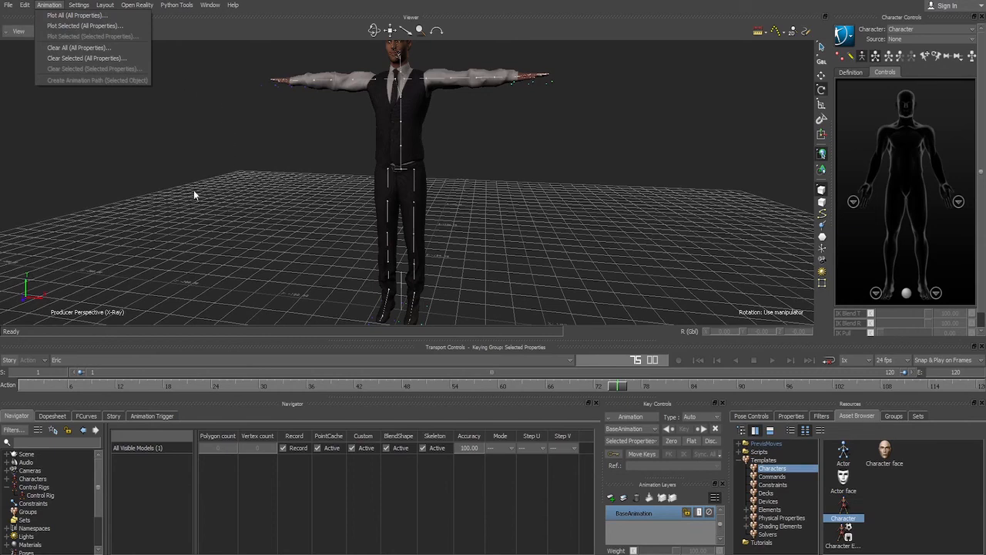
pyautogui.moveTo(7, 5)
pyautogui.click(31, 58)
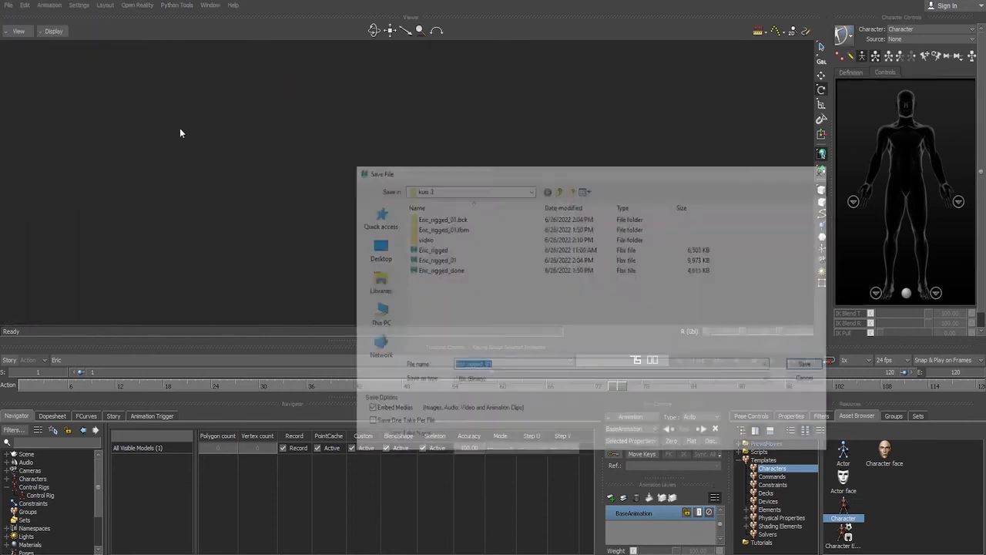
pyautogui.click(494, 365)
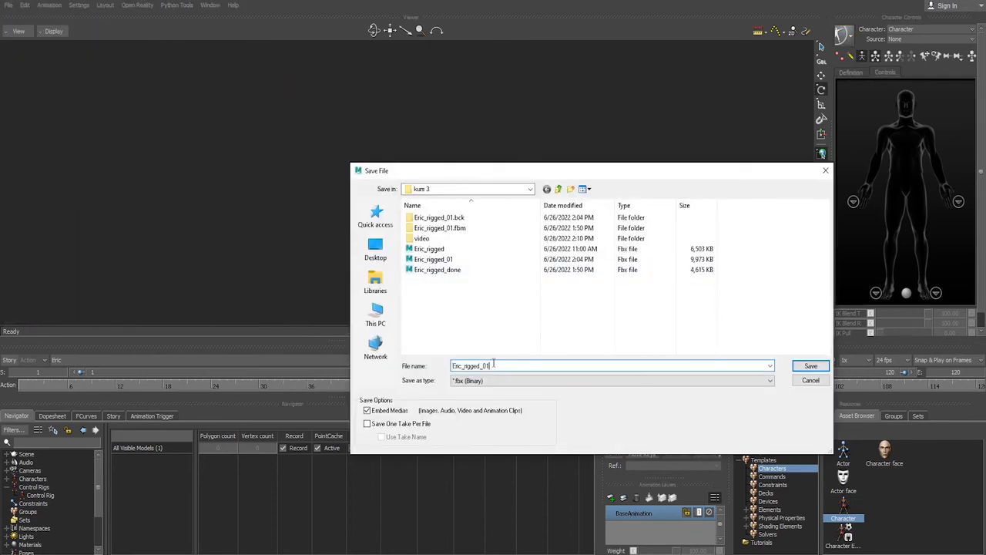
pyautogui.press('BackSpace')
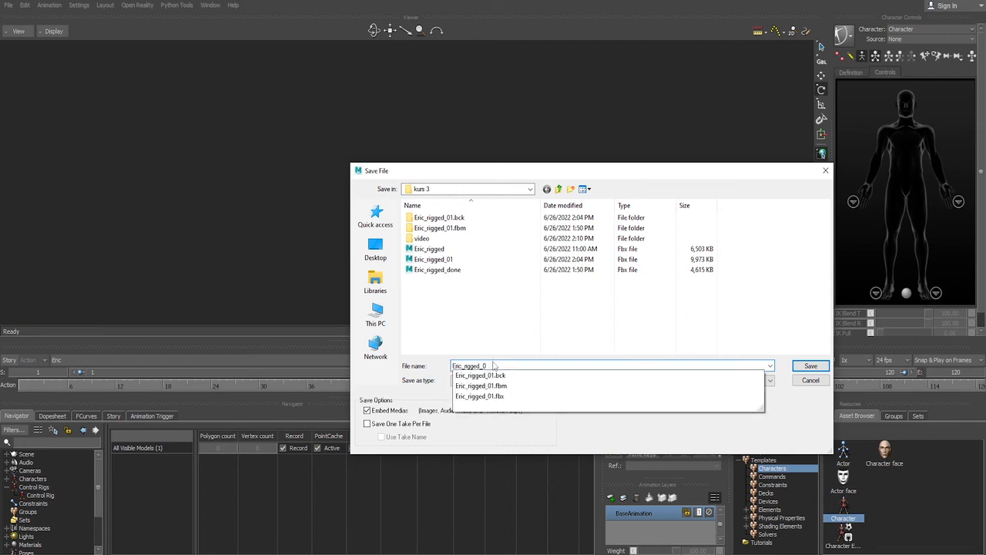
pyautogui.write('2')
pyautogui.click(810, 365)
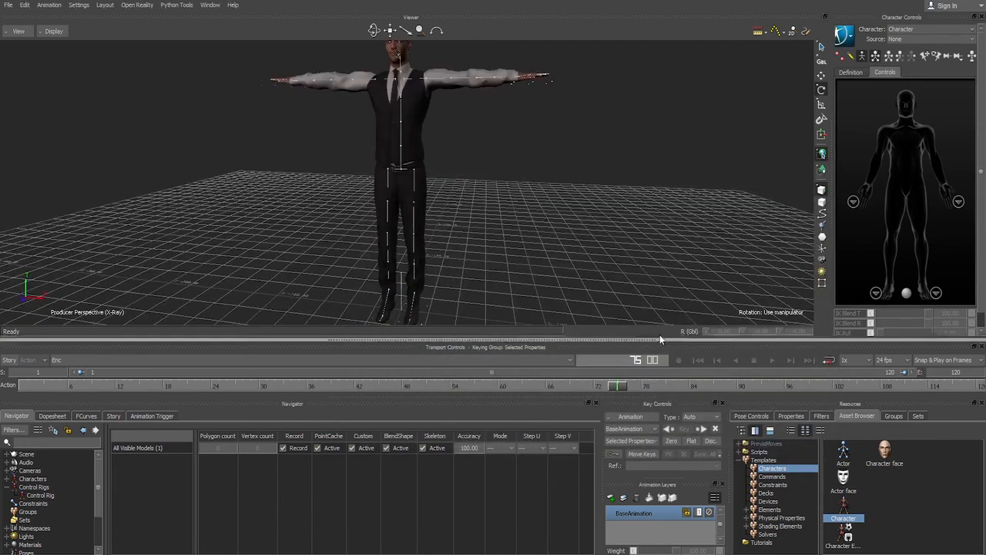
# Step: Open the Eric_rigged FBX file from the kurs 3 folder without saving changes to the current scene
pyautogui.scroll(-1, 577, 147)
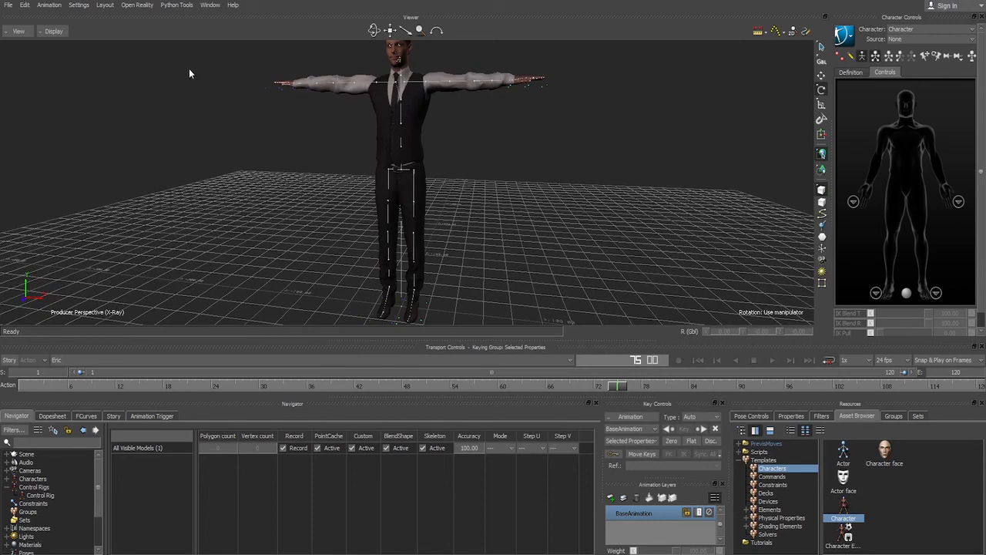
pyautogui.click(7, 5)
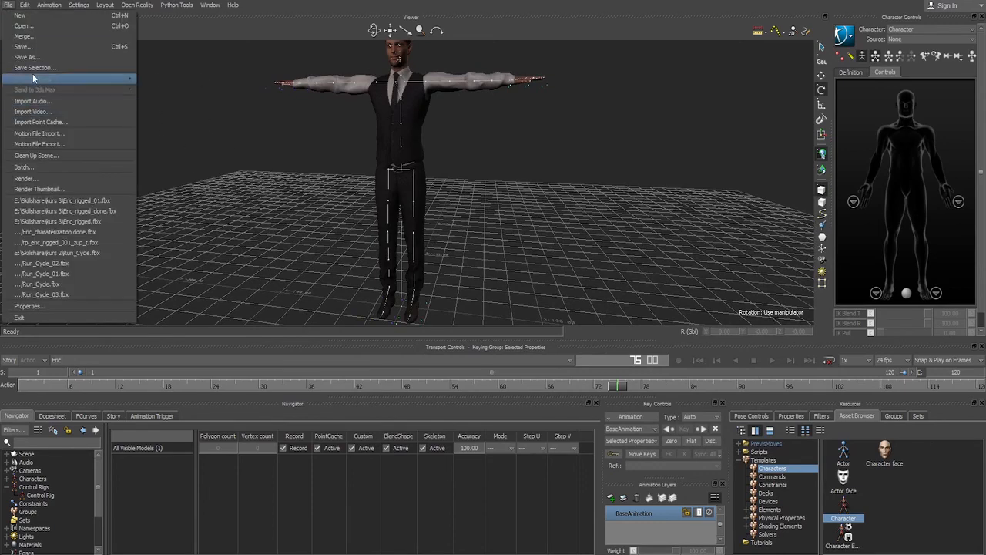
pyautogui.click(24, 26)
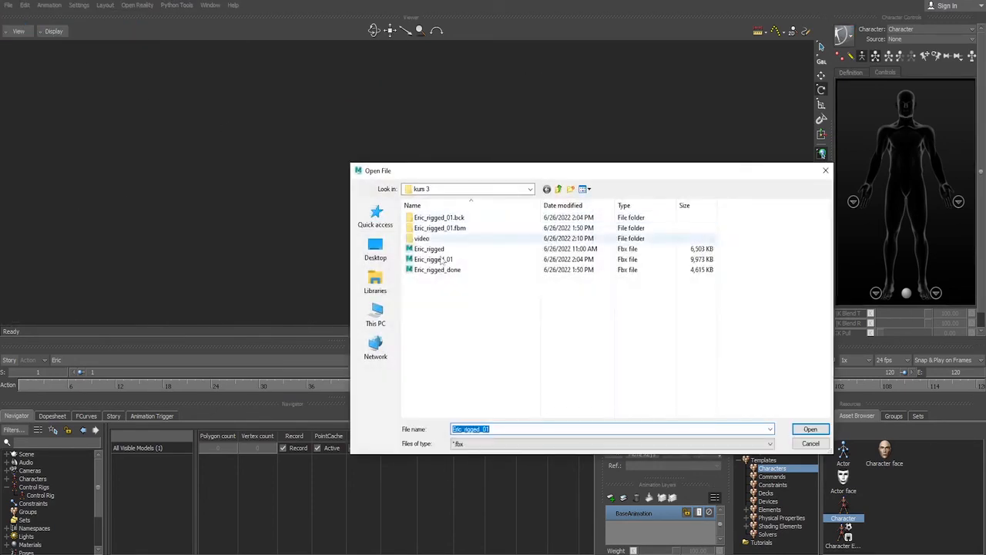
pyautogui.click(437, 251)
pyautogui.click(809, 428)
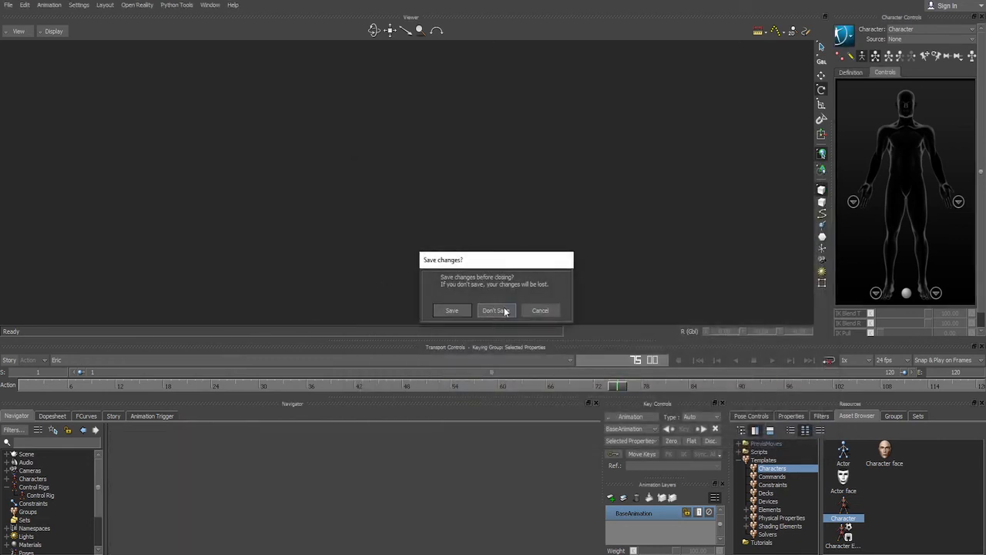
pyautogui.click(506, 309)
pyautogui.click(379, 532)
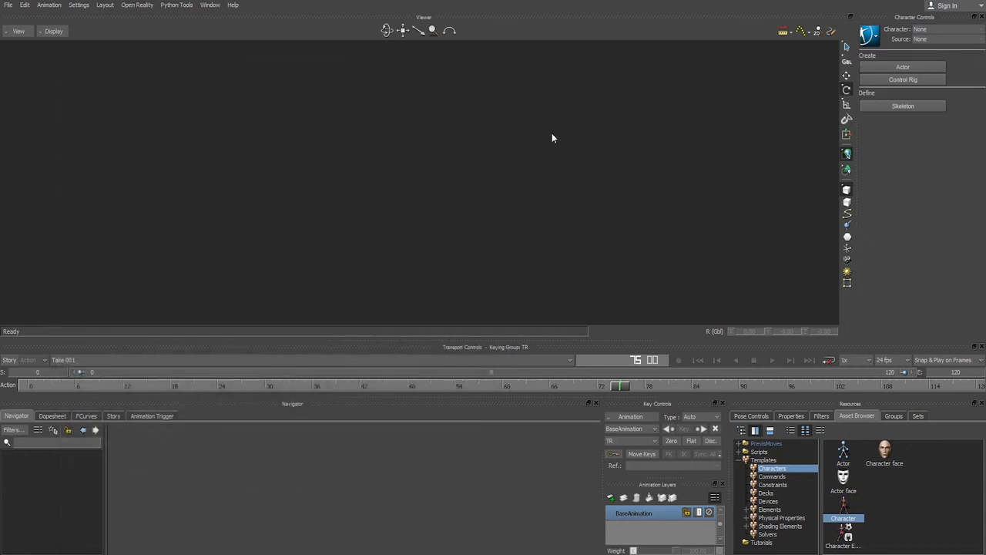
# Step: Clear the selection of the character's mesh and switch the perspective display to X-Ray to show the skeleton
pyautogui.click(399, 188)
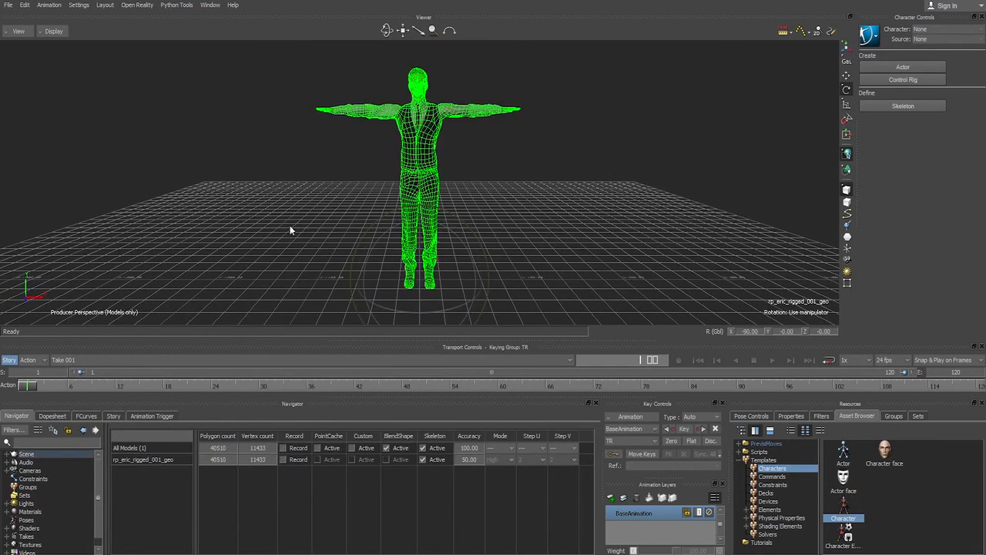
pyautogui.click(256, 262)
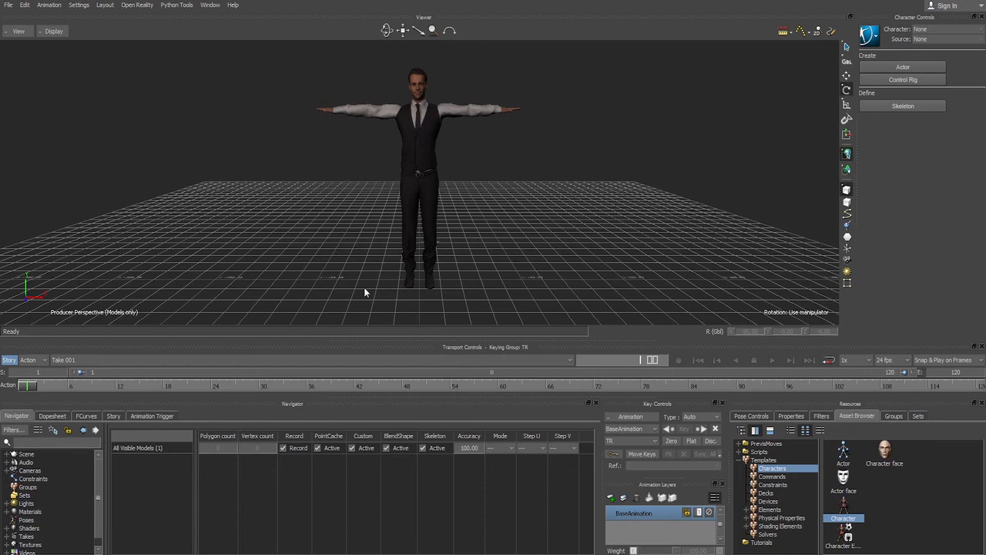
pyautogui.hotkey('ctrl', 'a')
pyautogui.hotkey('ctrl', 'a')
pyautogui.keyDown('ctrl'); pyautogui.moveTo(473, 181); pyautogui.dragTo(488, 148); pyautogui.keyUp('ctrl')
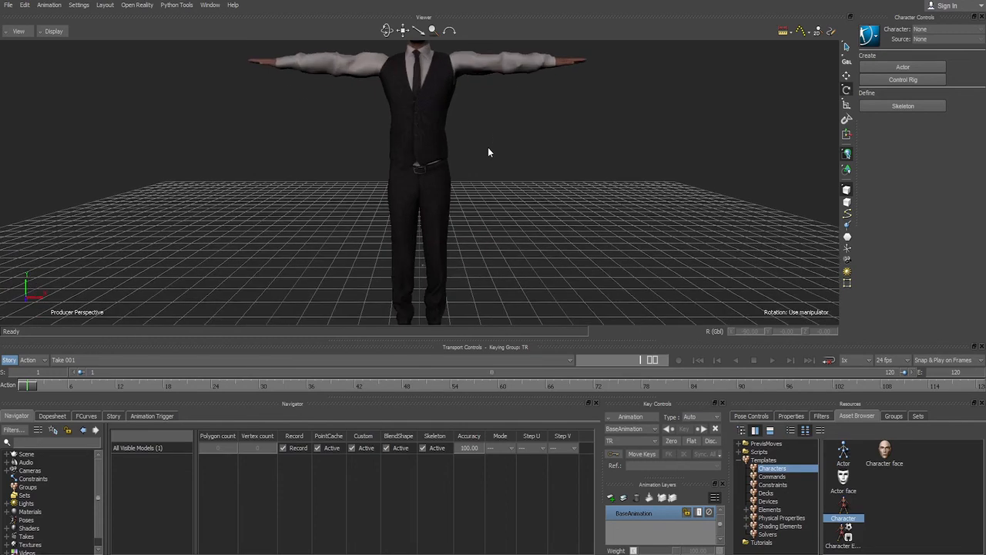
pyautogui.hotkey('ctrl', 'a')
pyautogui.hotkey('ctrl', 'a')
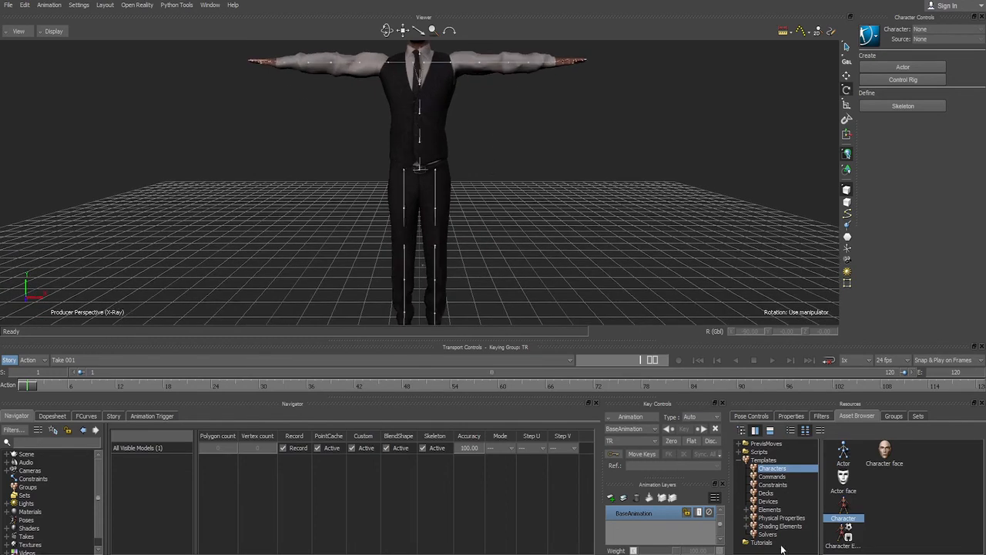
# Step: Apply the Character template to the thigh joint, try to characterize the skeleton as a biped, and dismiss the resulting dialog
pyautogui.moveTo(844, 519)
pyautogui.mouseDown()
pyautogui.moveTo(440, 263)
pyautogui.moveTo(436, 199)
pyautogui.mouseUp()
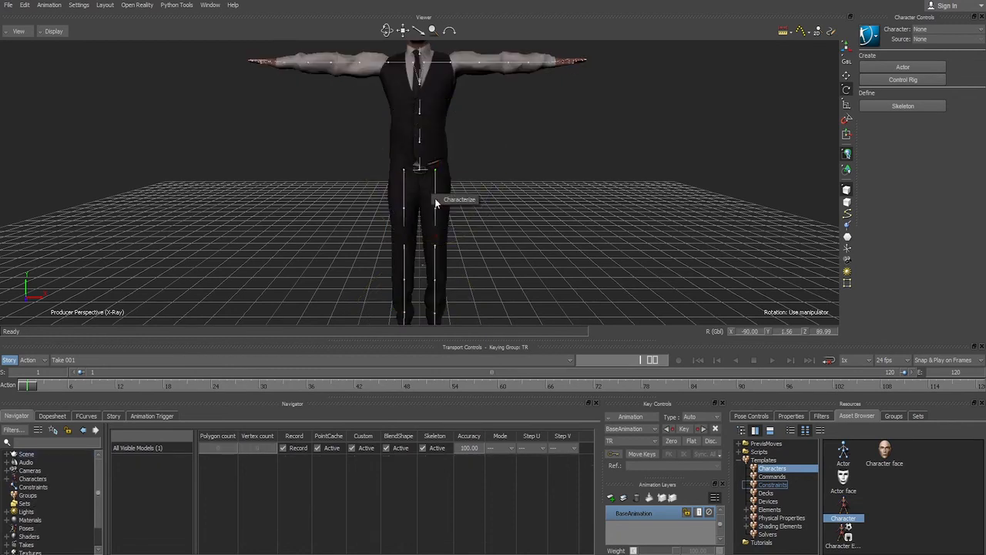
pyautogui.click(447, 201)
pyautogui.click(474, 313)
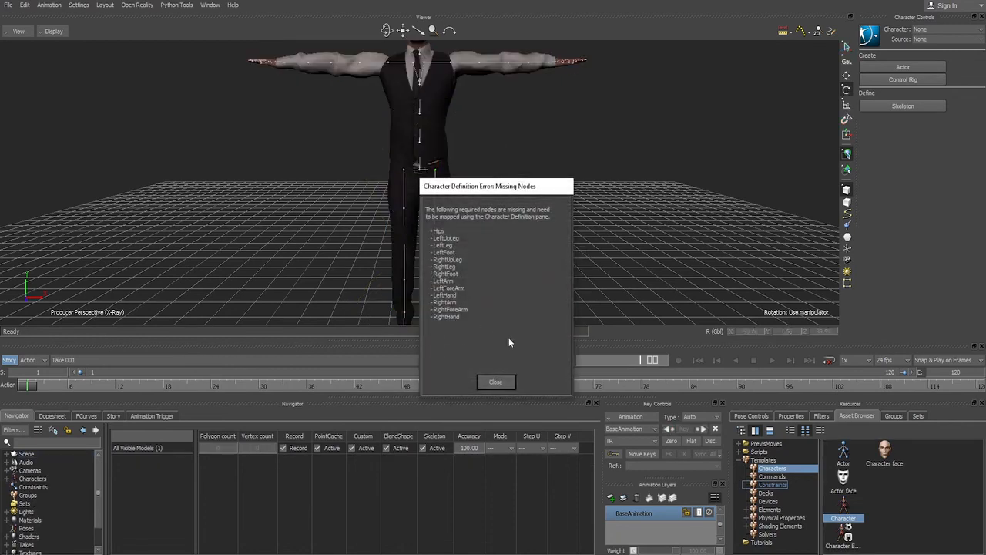
pyautogui.click(493, 379)
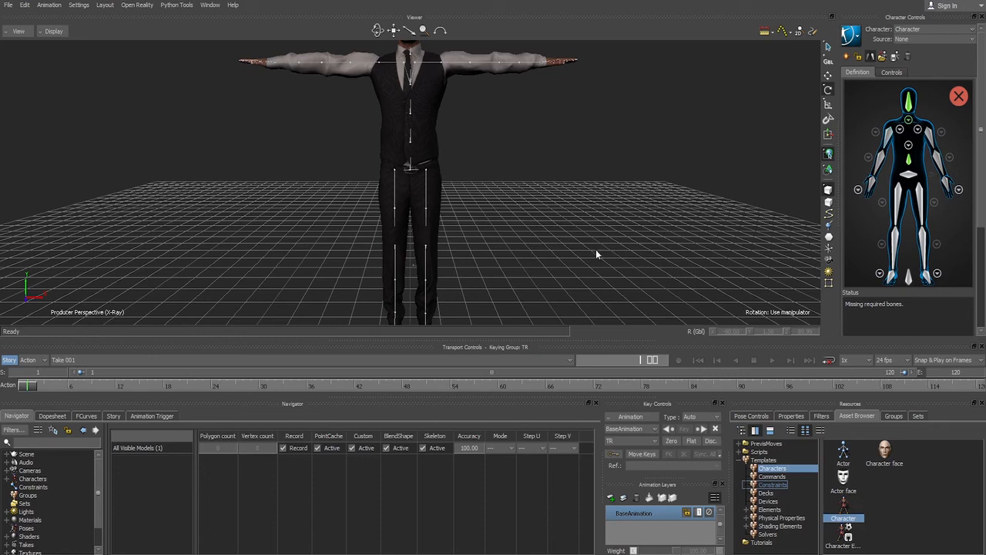
pyautogui.keyDown('ctrl'); pyautogui.moveTo(596, 252); pyautogui.dragTo(541, 206); pyautogui.keyUp('ctrl')
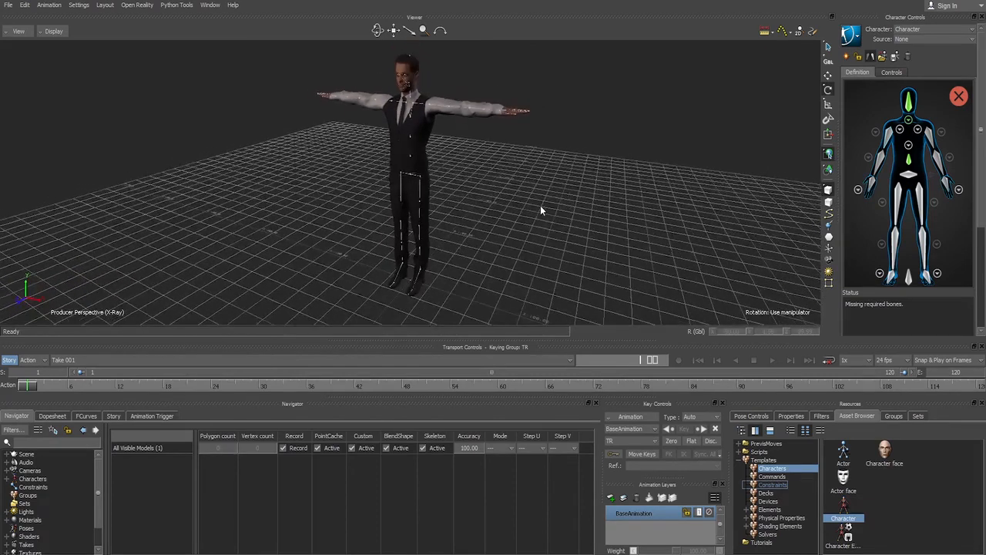